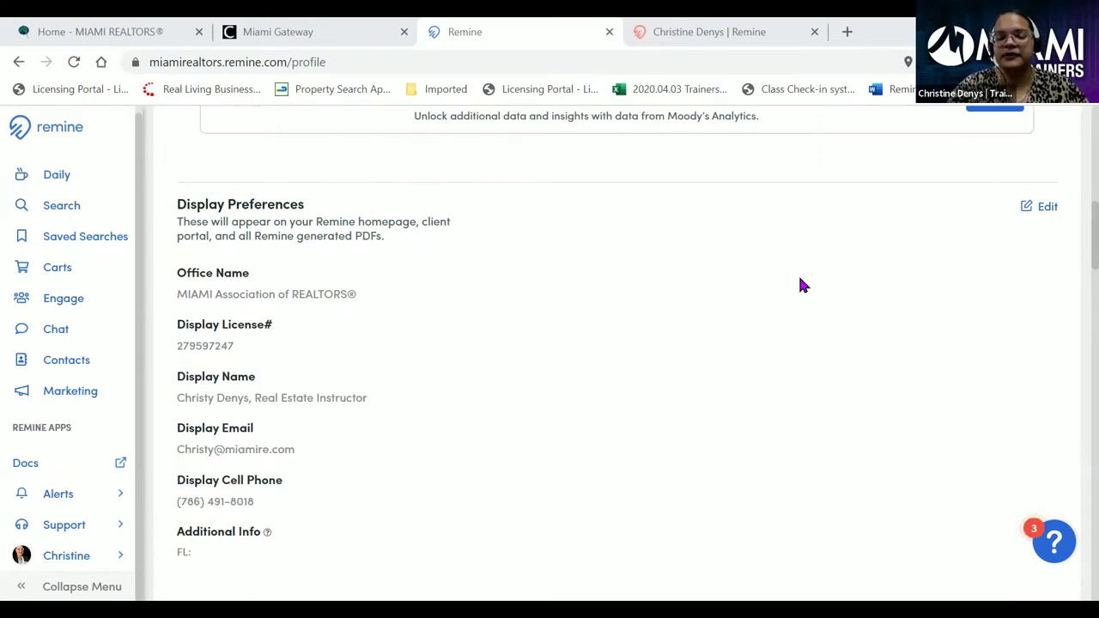
- Make the Display Preferences editable, glance at the public agent page, then return to profile settings
{"action": "left_click", "coordinate": [1048, 209]}
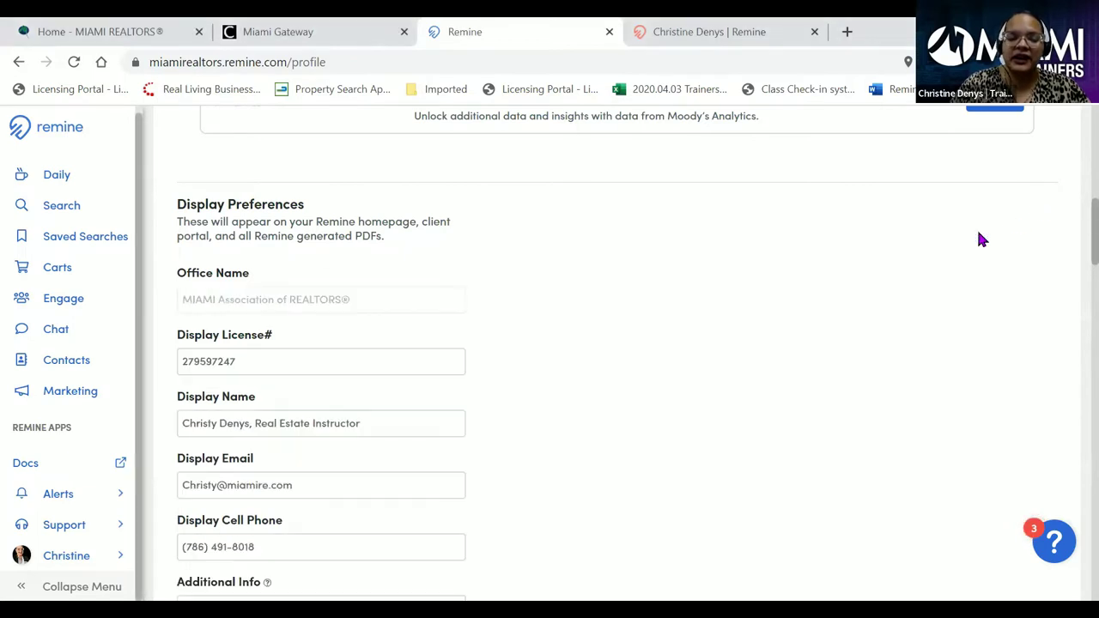
{"action": "scroll", "coordinate": [842, 299], "scroll_direction": "down", "scroll_amount": 1}
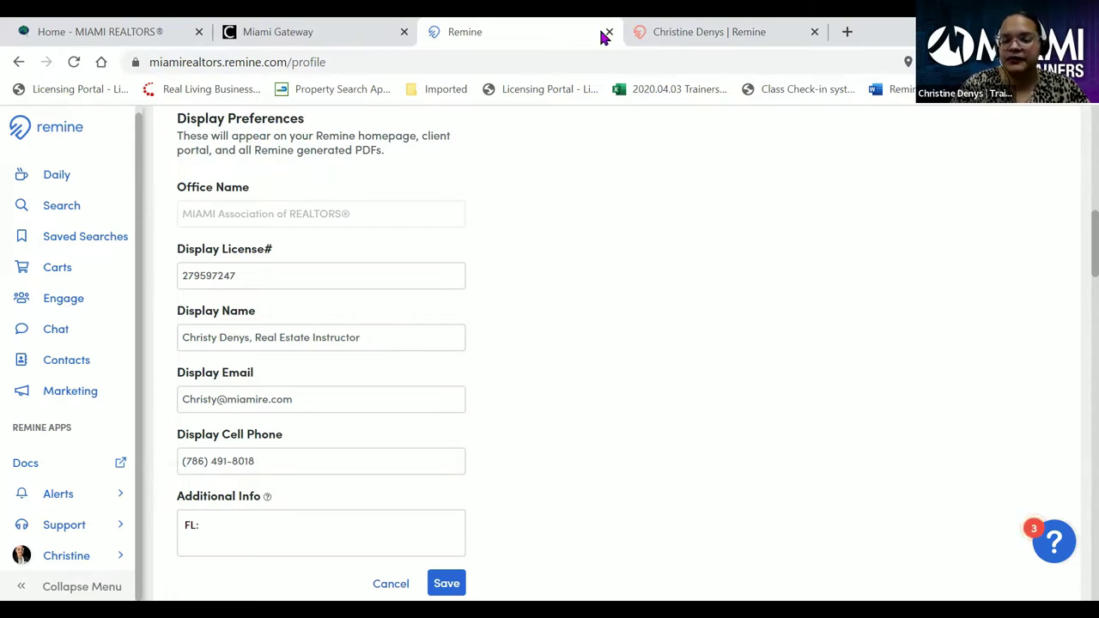
{"action": "left_click", "coordinate": [668, 32]}
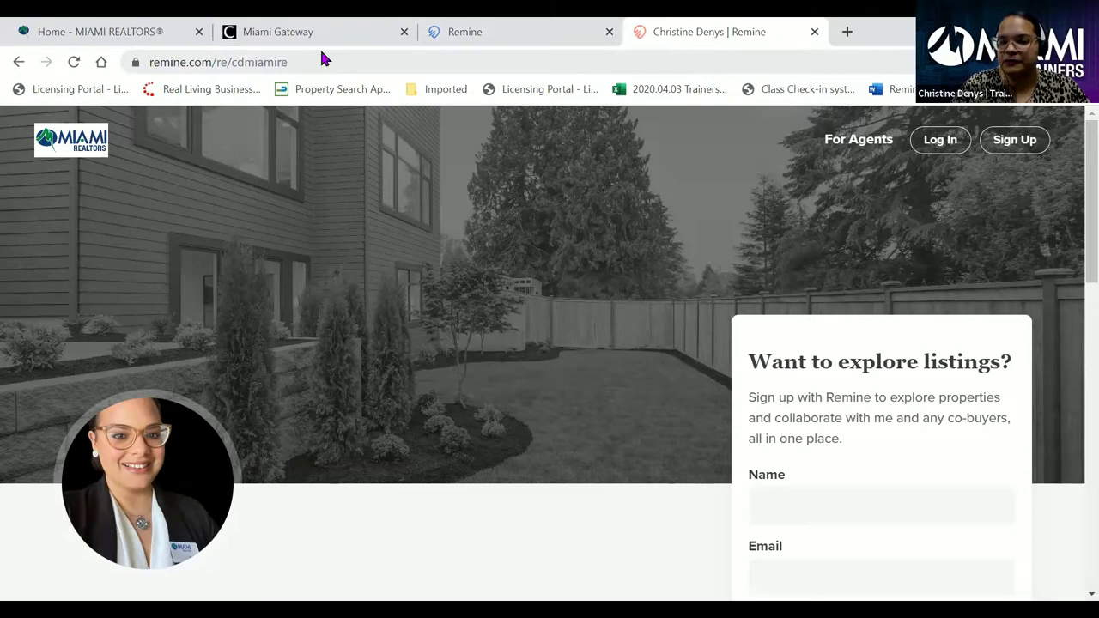
{"action": "left_click", "coordinate": [479, 33]}
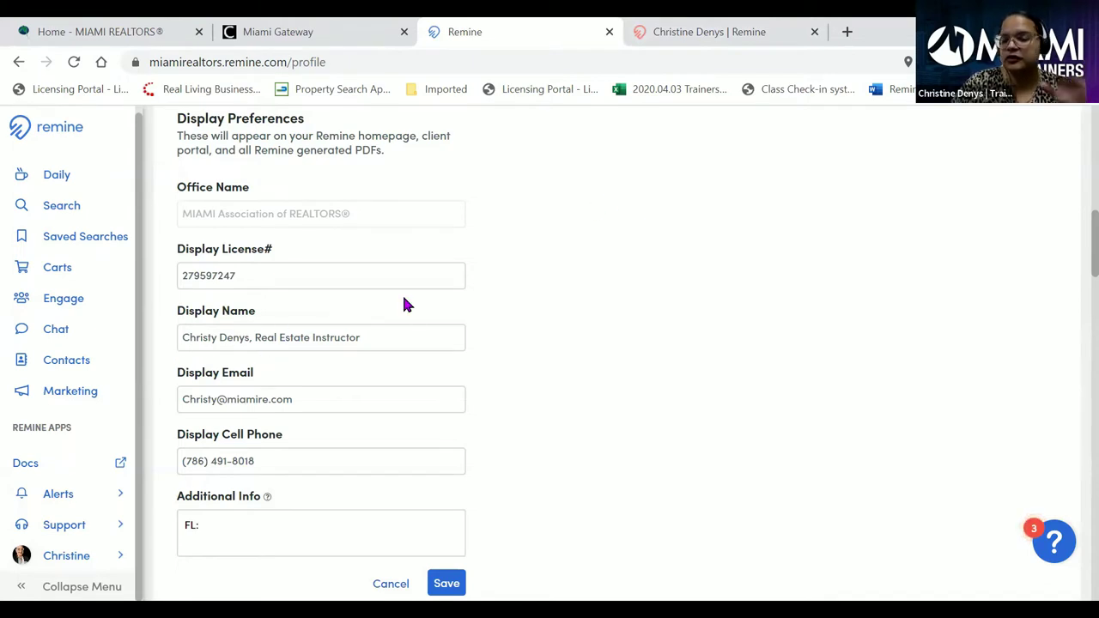
{"action": "scroll", "coordinate": [406, 329], "scroll_direction": "down", "scroll_amount": 1}
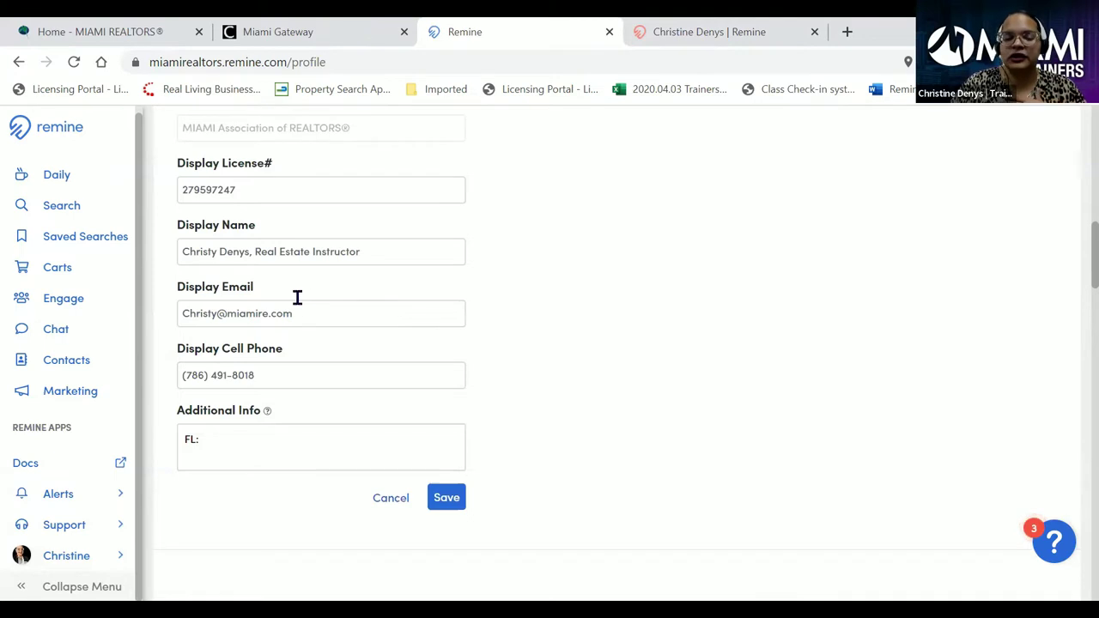
{"action": "scroll", "coordinate": [213, 401], "scroll_direction": "down", "scroll_amount": 1}
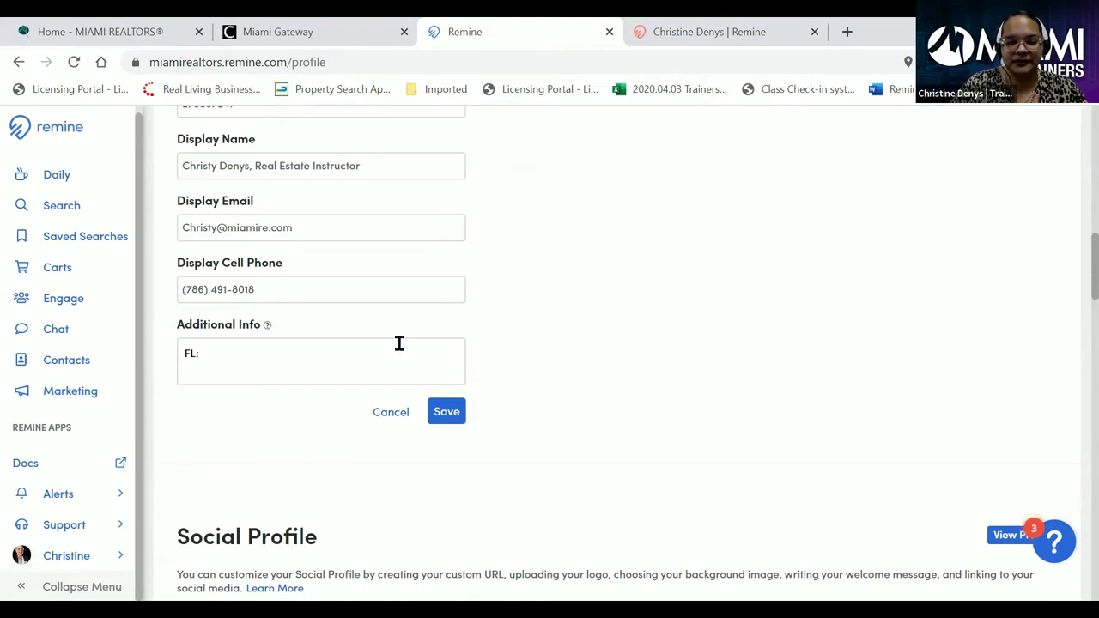
- Save Display Preferences and pick the second thumbnail, the bright sitting-room photo, as background image
{"action": "left_click", "coordinate": [456, 417]}
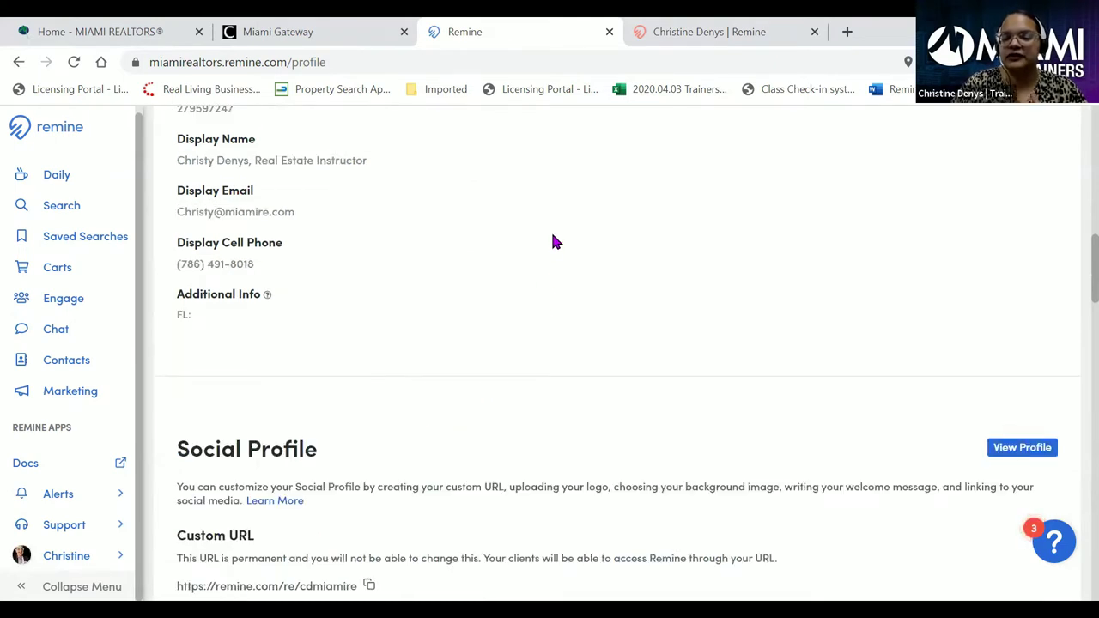
{"action": "scroll", "coordinate": [554, 242], "scroll_direction": "down", "scroll_amount": 3}
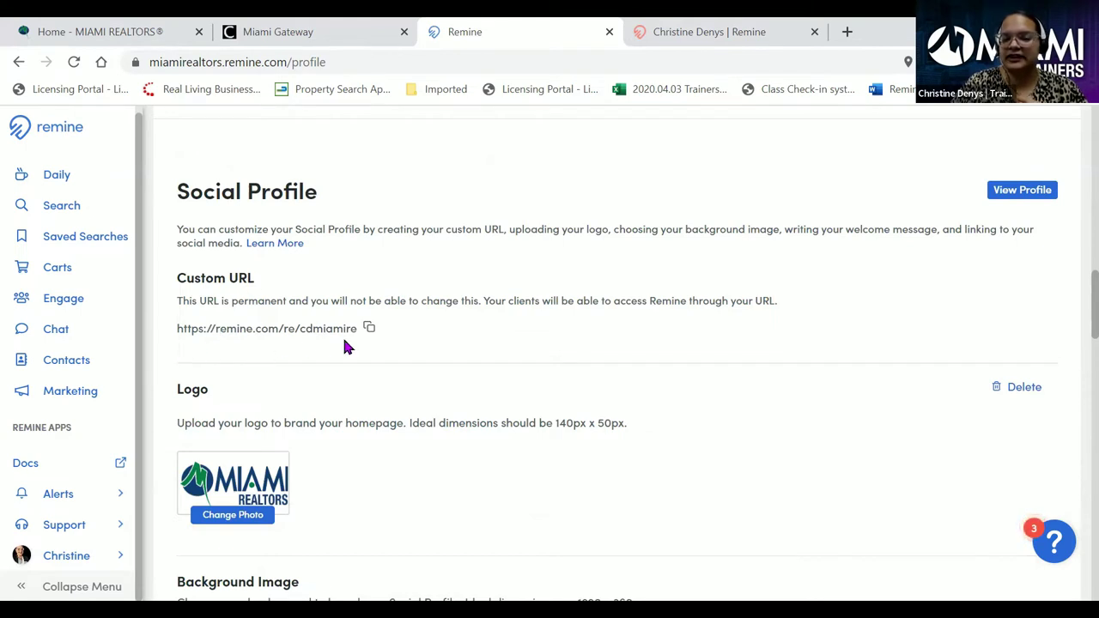
{"action": "scroll", "coordinate": [442, 314], "scroll_direction": "down", "scroll_amount": 3}
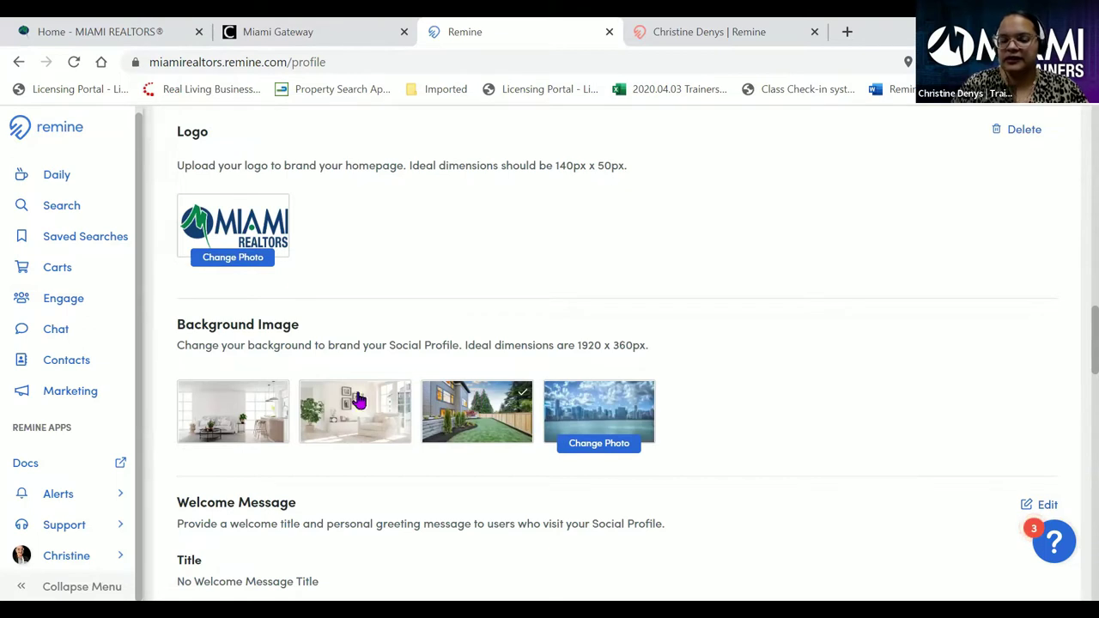
{"action": "left_click", "coordinate": [346, 420]}
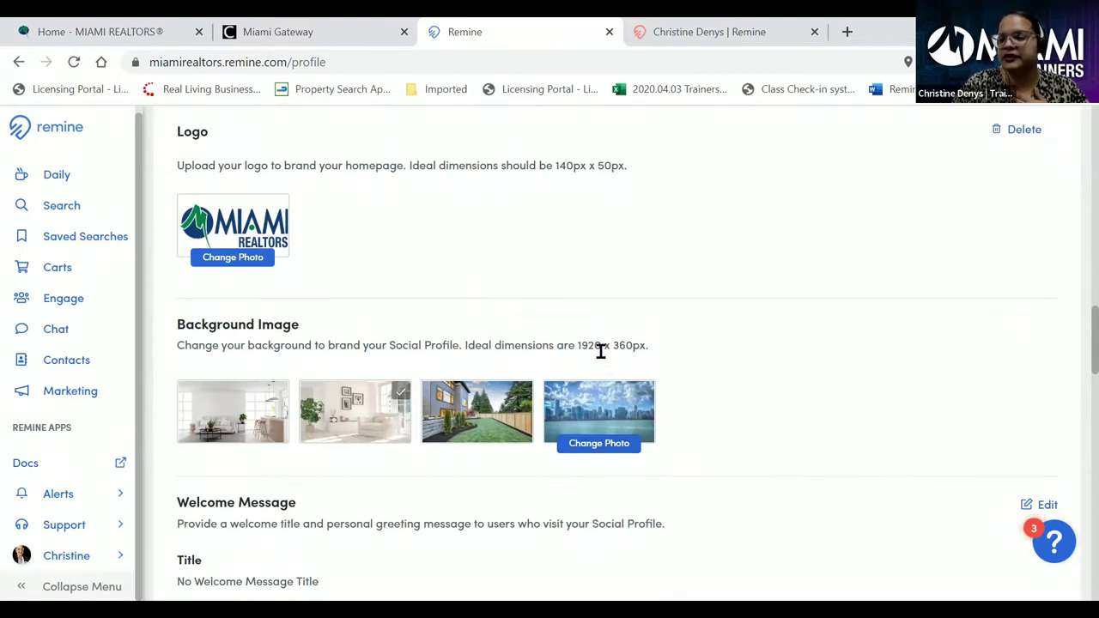
{"action": "scroll", "coordinate": [601, 347], "scroll_direction": "down", "scroll_amount": 3}
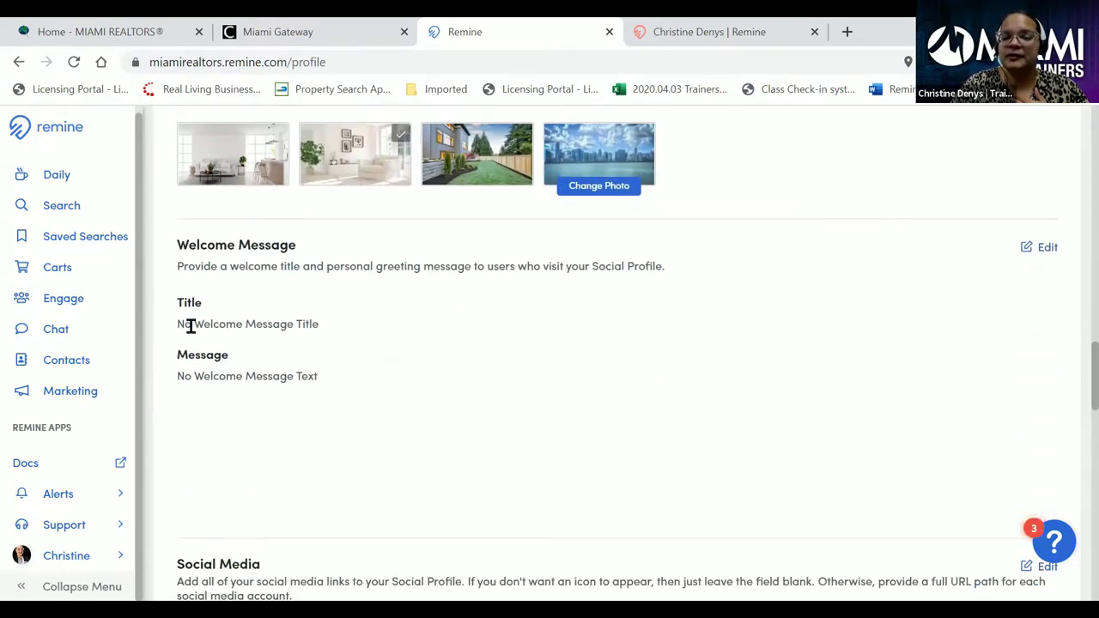
{"action": "left_click", "coordinate": [684, 28]}
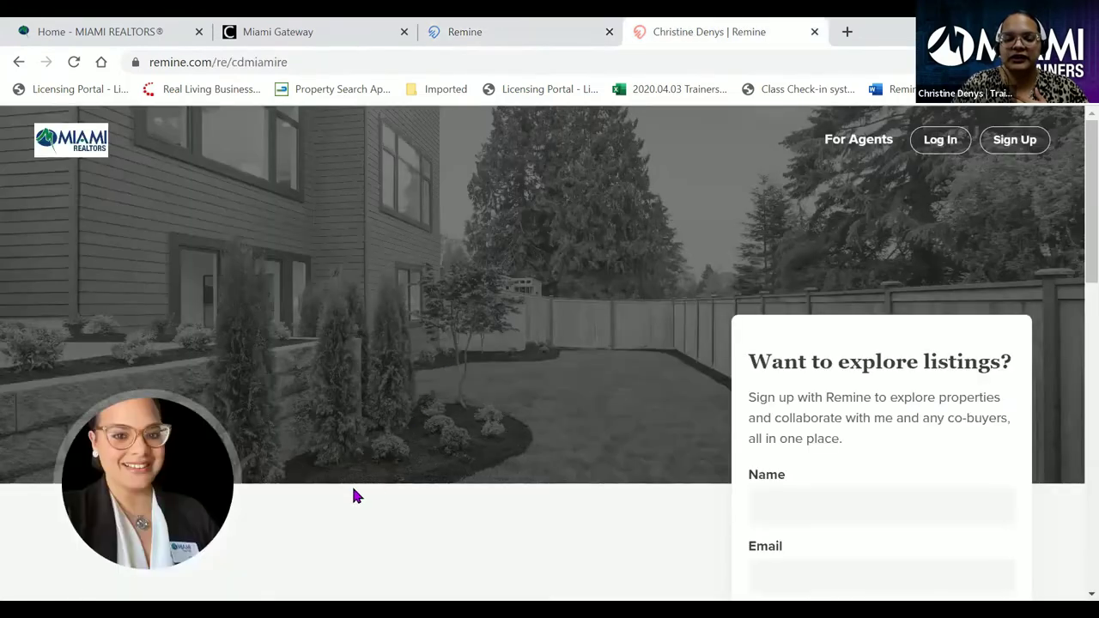
{"action": "scroll", "coordinate": [354, 490], "scroll_direction": "down", "scroll_amount": 5}
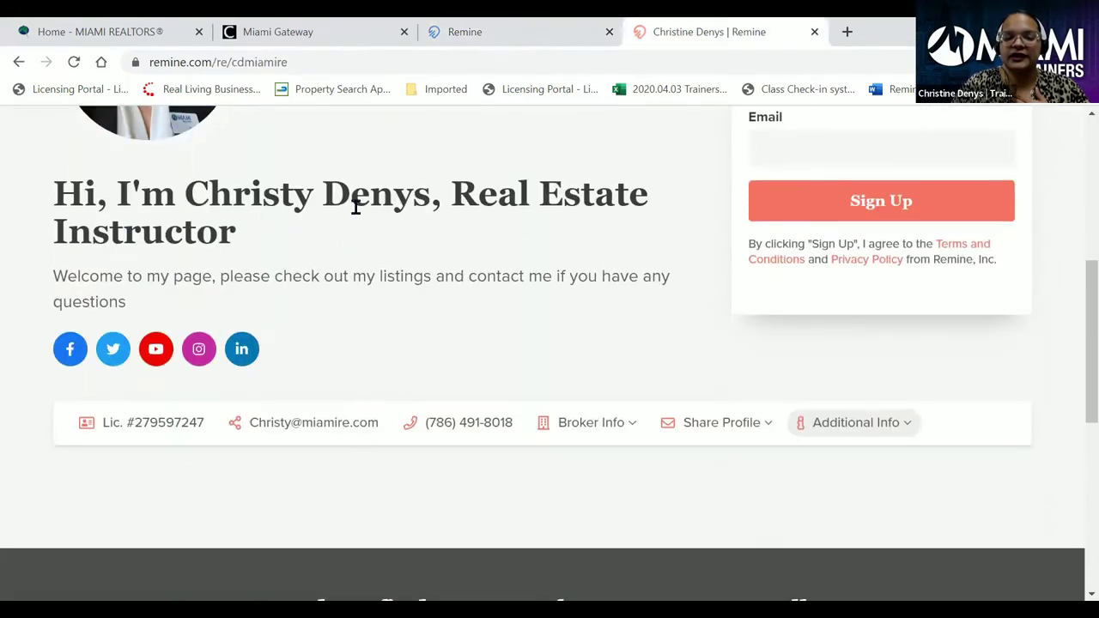
{"action": "left_click", "coordinate": [485, 32]}
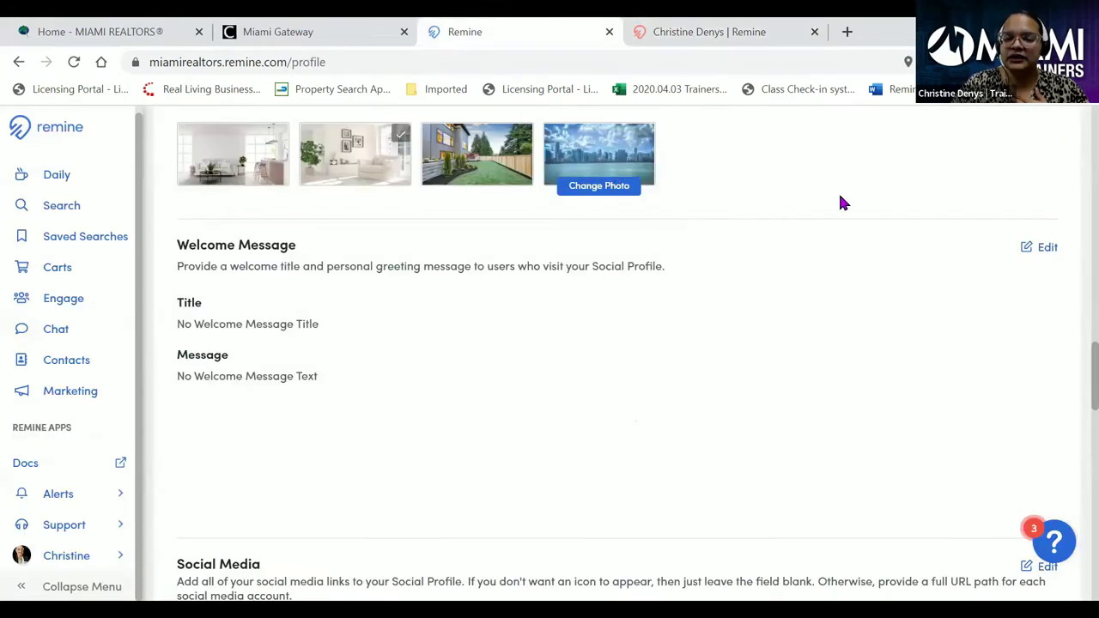
{"action": "left_click", "coordinate": [1048, 247]}
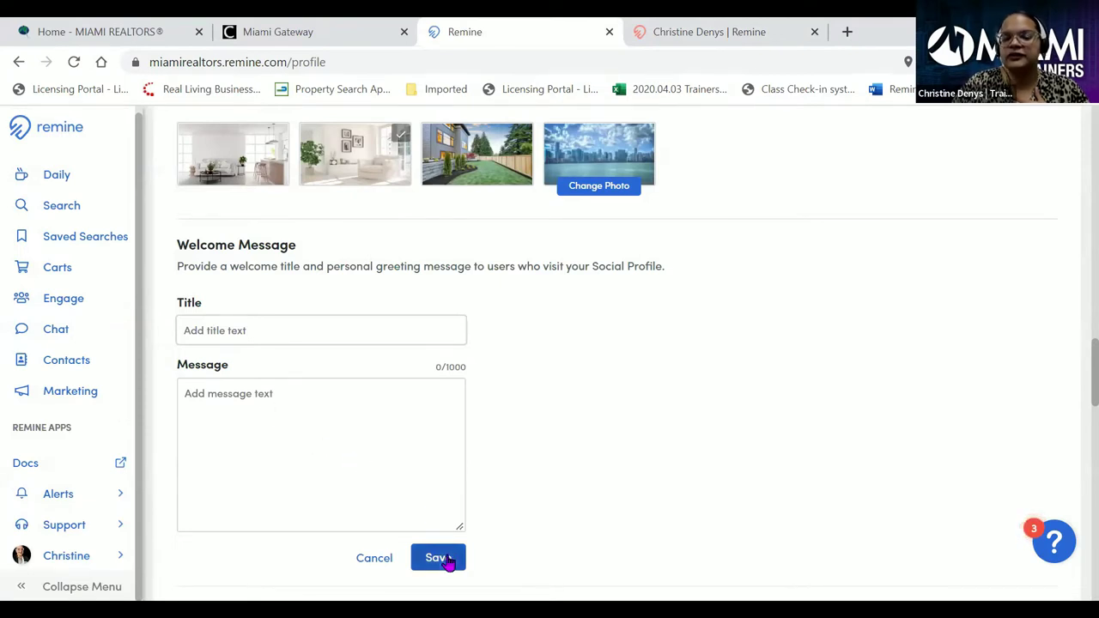
{"action": "left_click", "coordinate": [386, 560]}
{"action": "scroll", "coordinate": [455, 344], "scroll_direction": "down", "scroll_amount": 5}
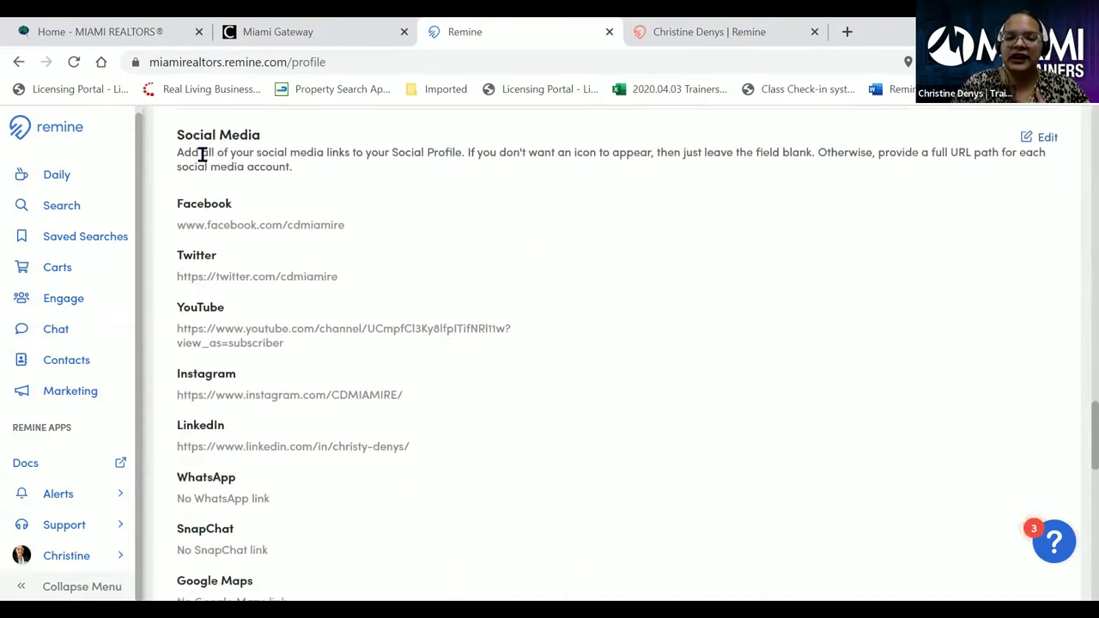
- Make the Social Media section editable and review its link fields
{"action": "scroll", "coordinate": [427, 250], "scroll_direction": "up", "scroll_amount": 1}
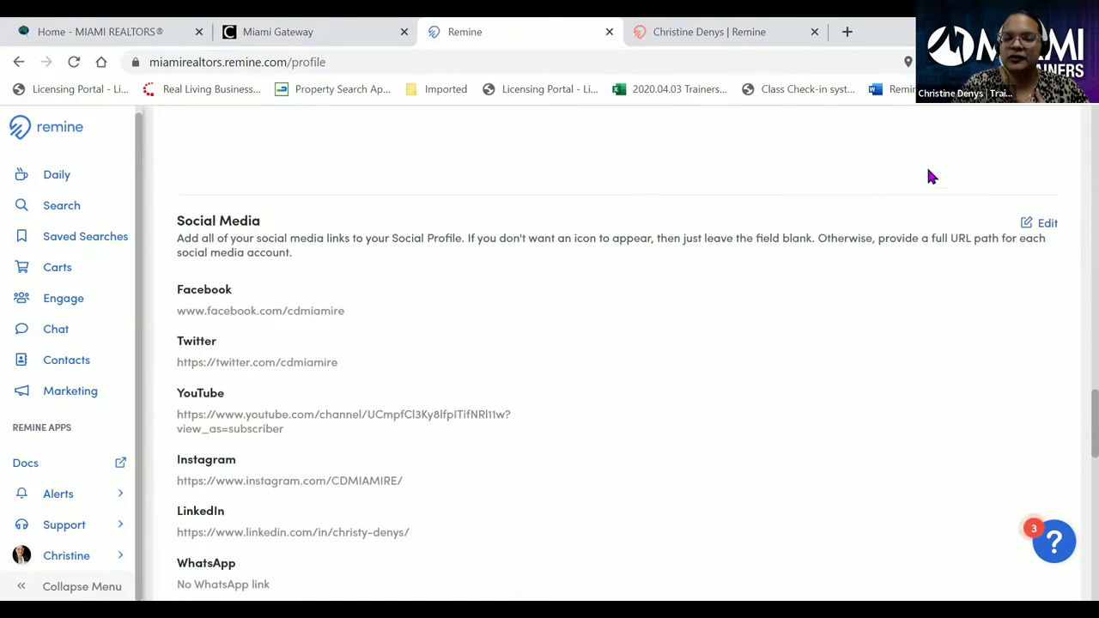
{"action": "left_click", "coordinate": [1044, 222]}
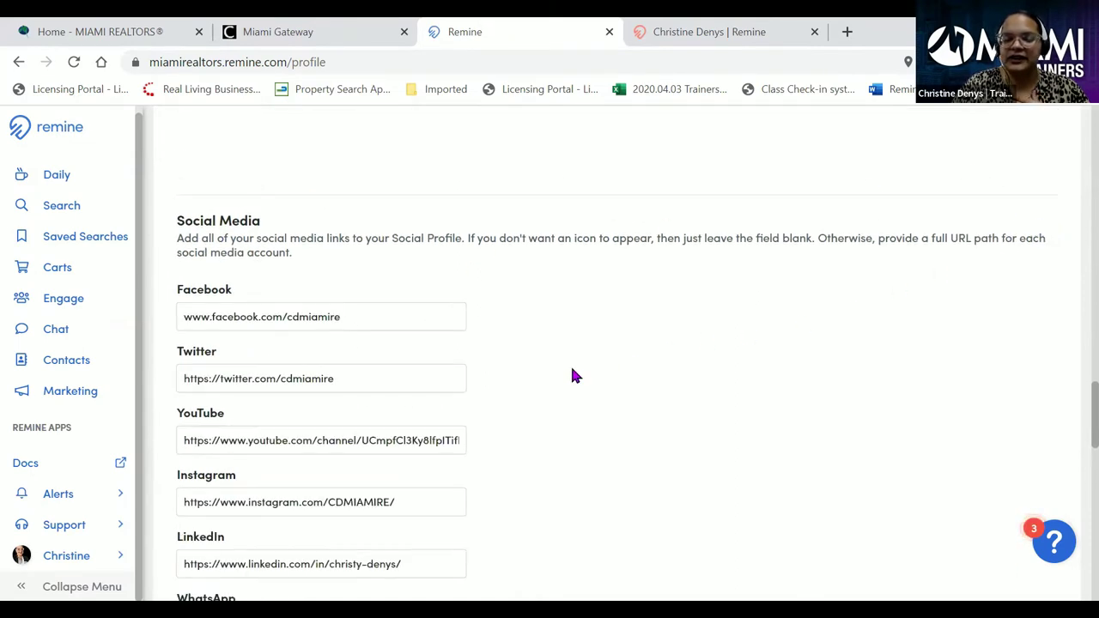
{"action": "scroll", "coordinate": [557, 361], "scroll_direction": "down", "scroll_amount": 1}
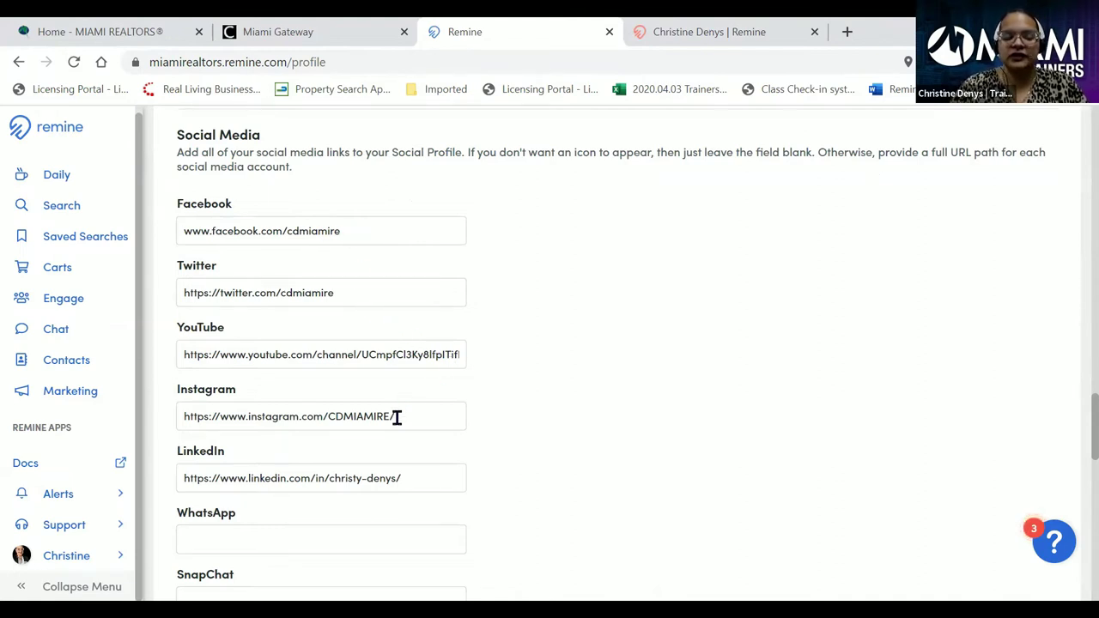
{"action": "scroll", "coordinate": [593, 339], "scroll_direction": "down", "scroll_amount": 2}
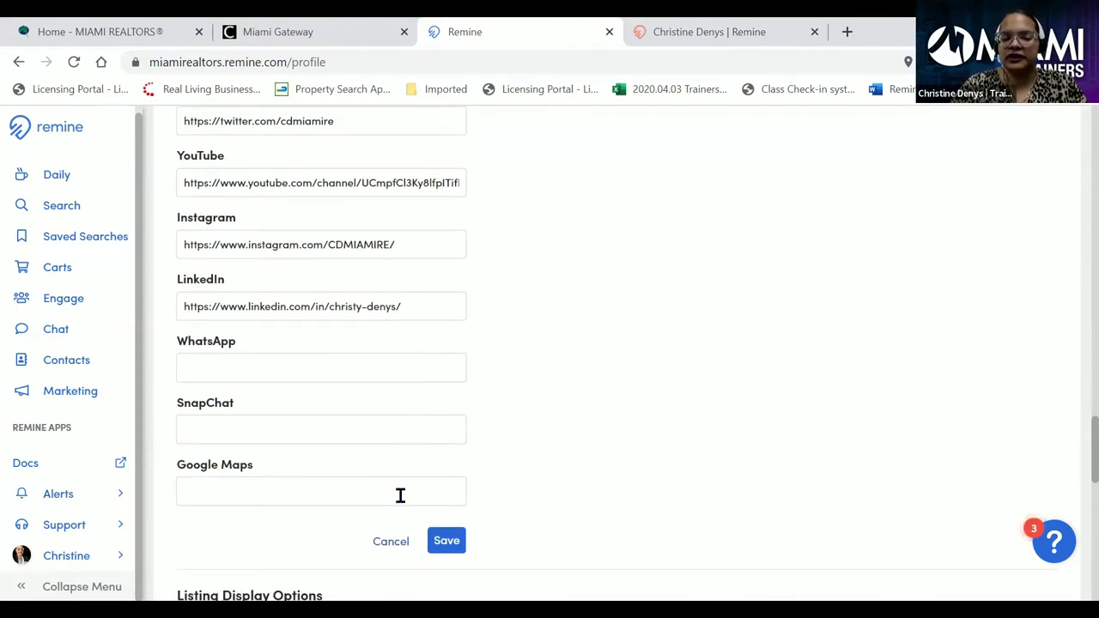
{"action": "scroll", "coordinate": [559, 388], "scroll_direction": "up", "scroll_amount": 3}
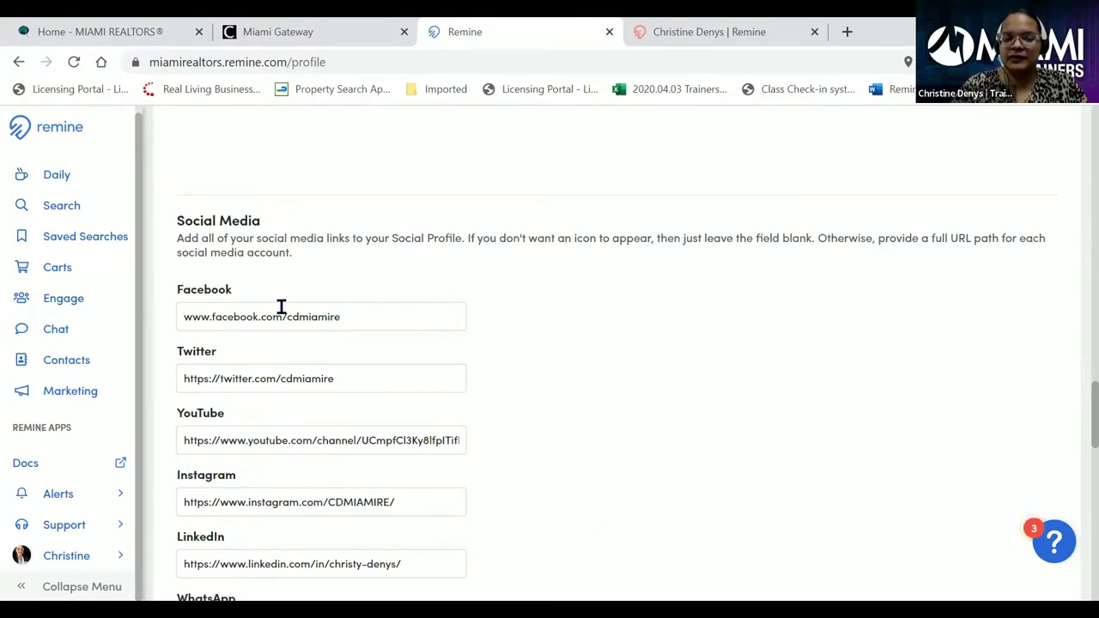
- In a new tab, Google the instructor's full name and open her LinkedIn profile result
{"action": "left_click", "coordinate": [845, 32]}
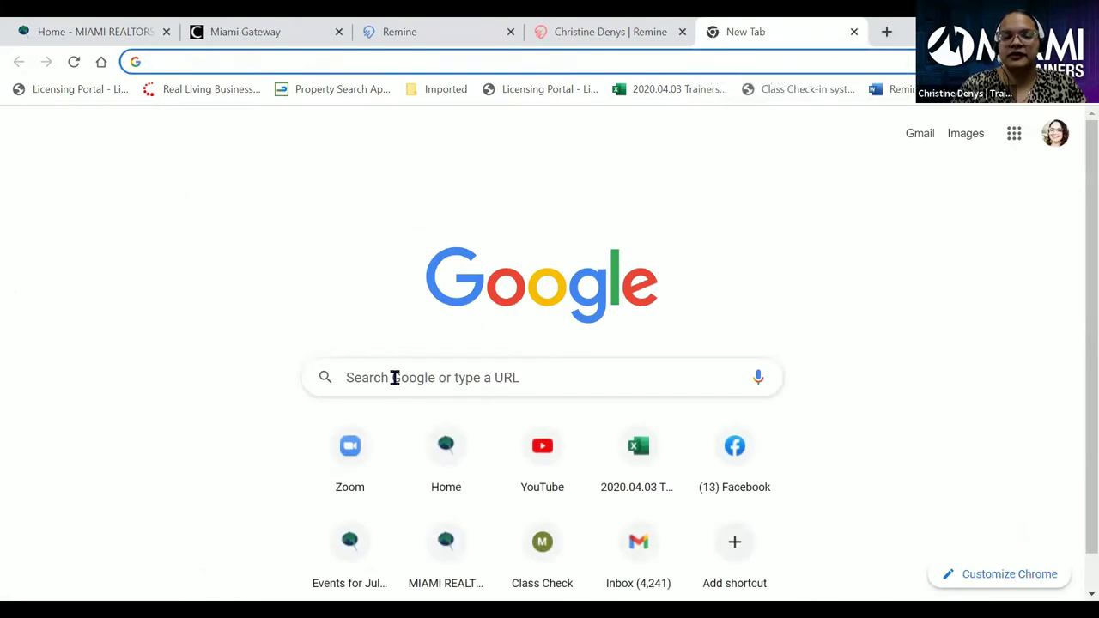
{"action": "left_click", "coordinate": [395, 378]}
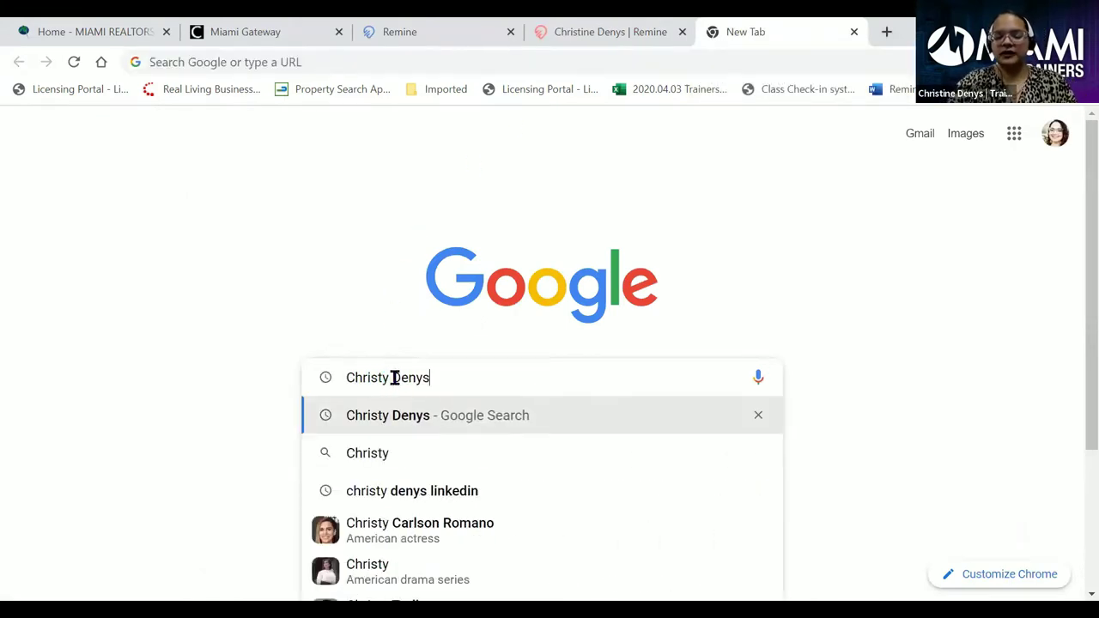
{"action": "key", "text": "Return"}
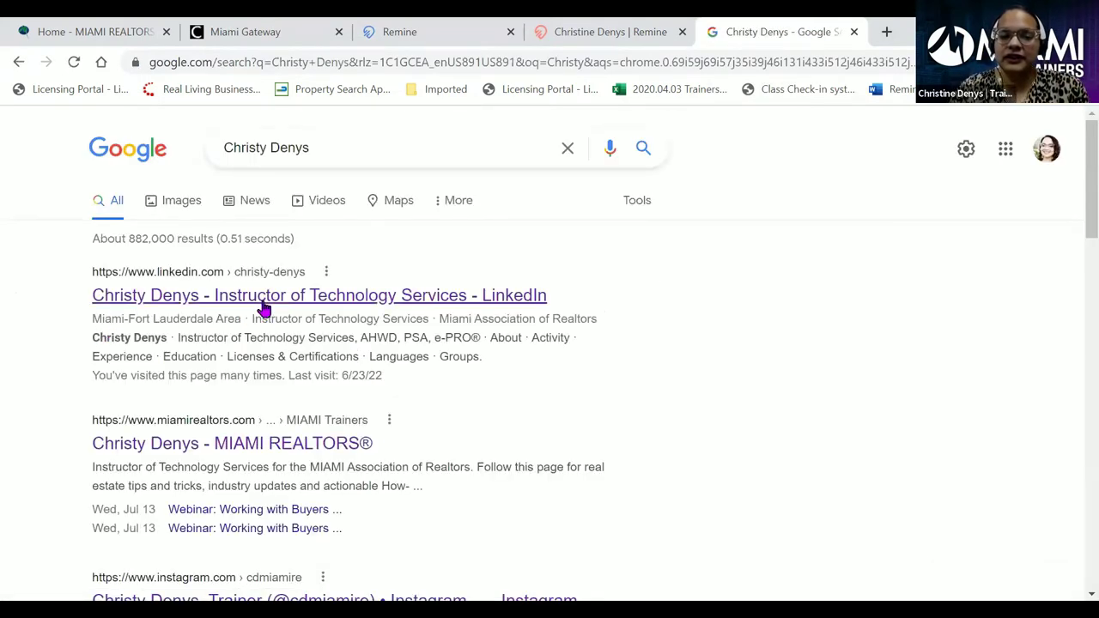
{"action": "scroll", "coordinate": [280, 309], "scroll_direction": "down", "scroll_amount": 1}
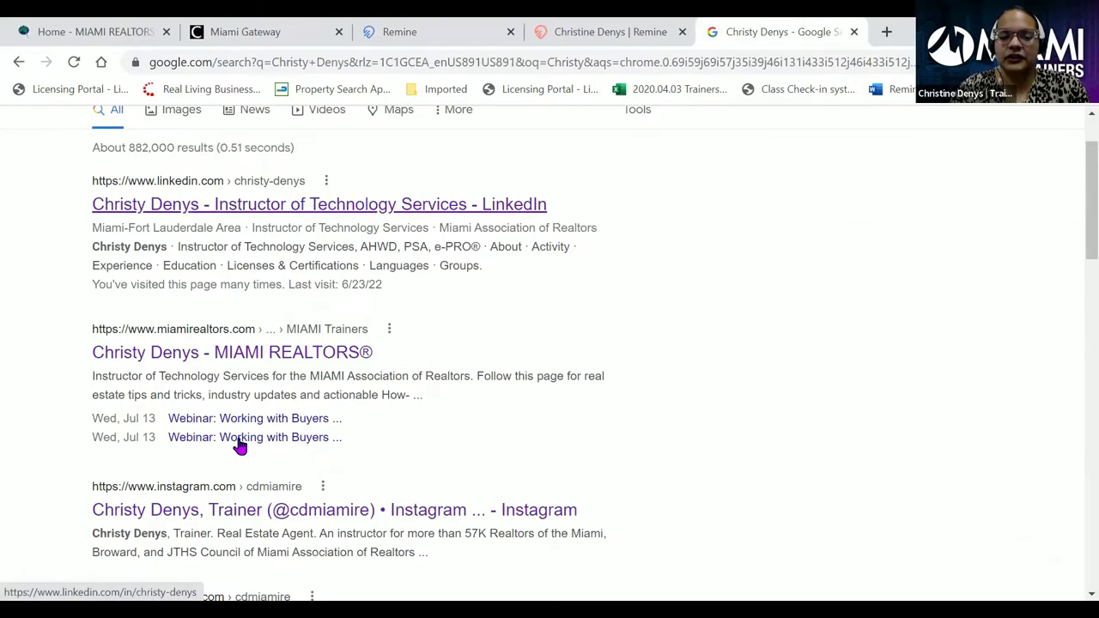
{"action": "scroll", "coordinate": [245, 445], "scroll_direction": "down", "scroll_amount": 1}
{"action": "scroll", "coordinate": [259, 403], "scroll_direction": "up", "scroll_amount": 1}
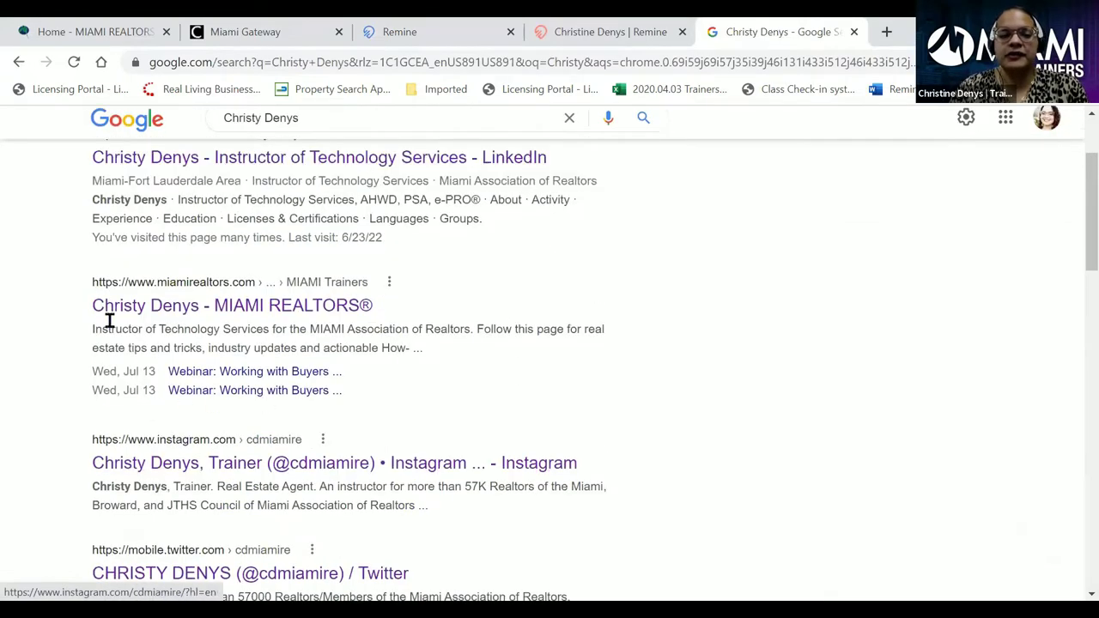
{"action": "scroll", "coordinate": [206, 275], "scroll_direction": "up", "scroll_amount": 2}
{"action": "left_click", "coordinate": [296, 297]}
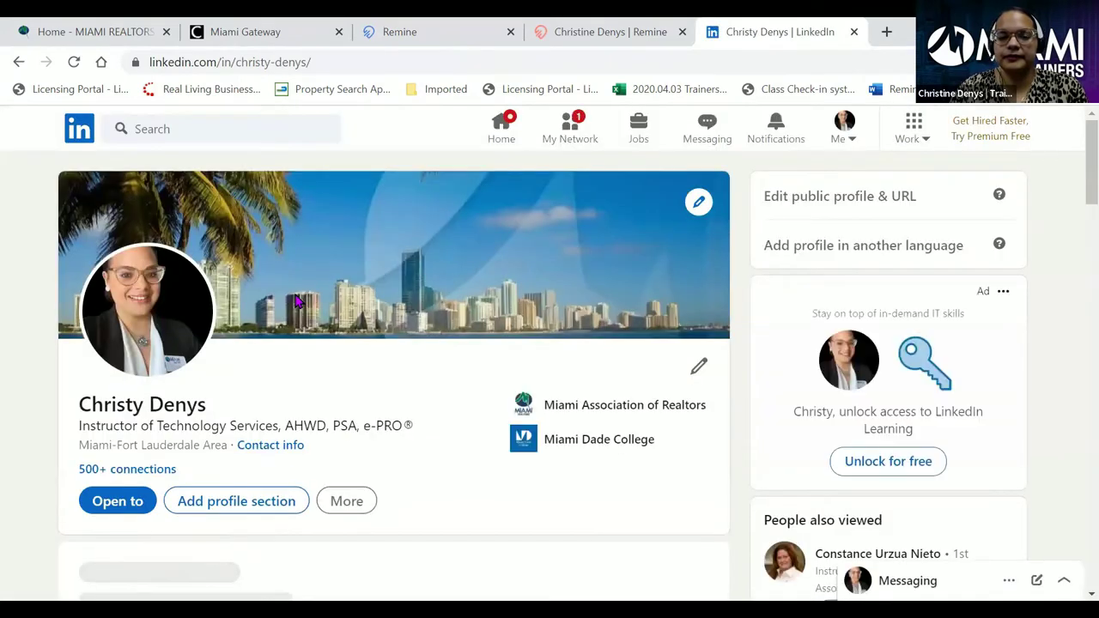
- Copy the LinkedIn profile URL from the address bar and switch back to the Remine tab
{"action": "left_click", "coordinate": [205, 67]}
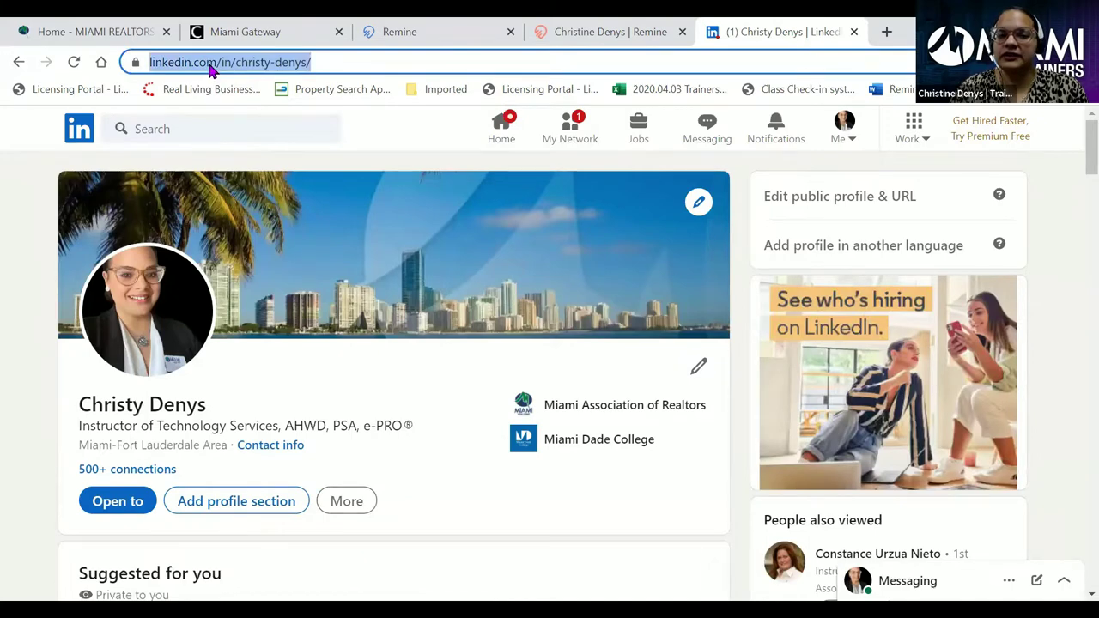
{"action": "right_click", "coordinate": [211, 70]}
{"action": "left_click", "coordinate": [274, 163]}
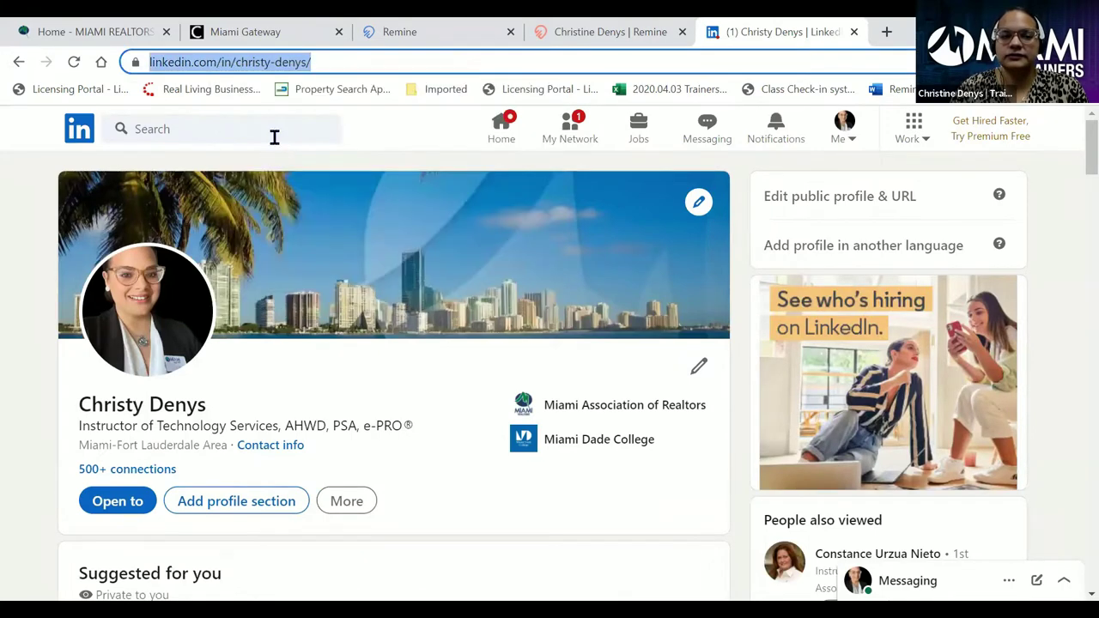
{"action": "left_click", "coordinate": [598, 34]}
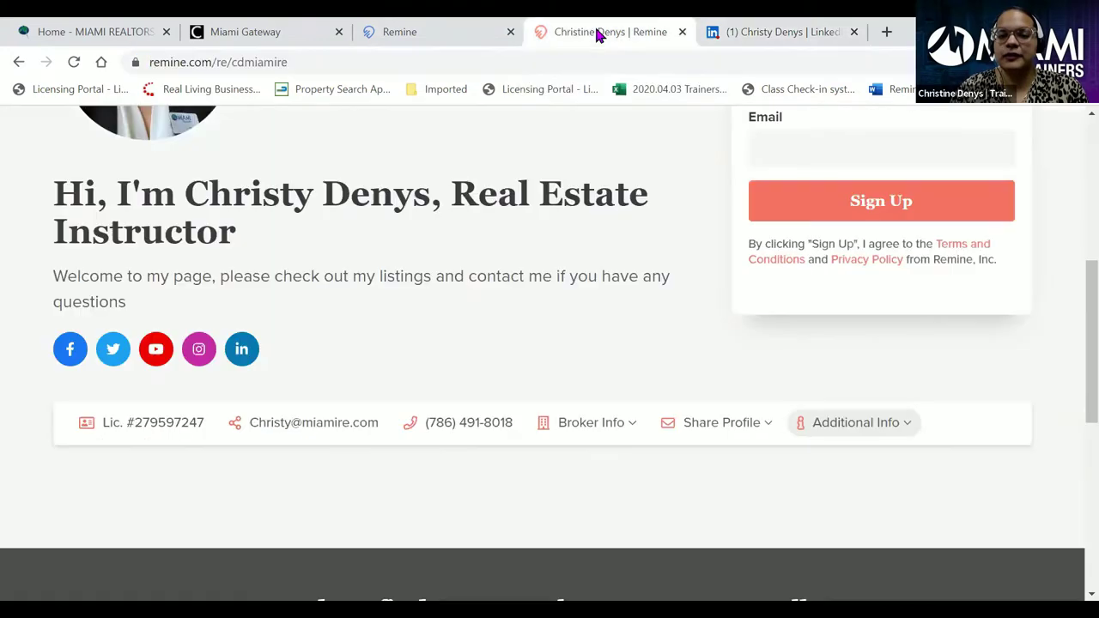
- Replace the LinkedIn link with the copied profile URL and save the social media links
{"action": "left_click", "coordinate": [420, 49]}
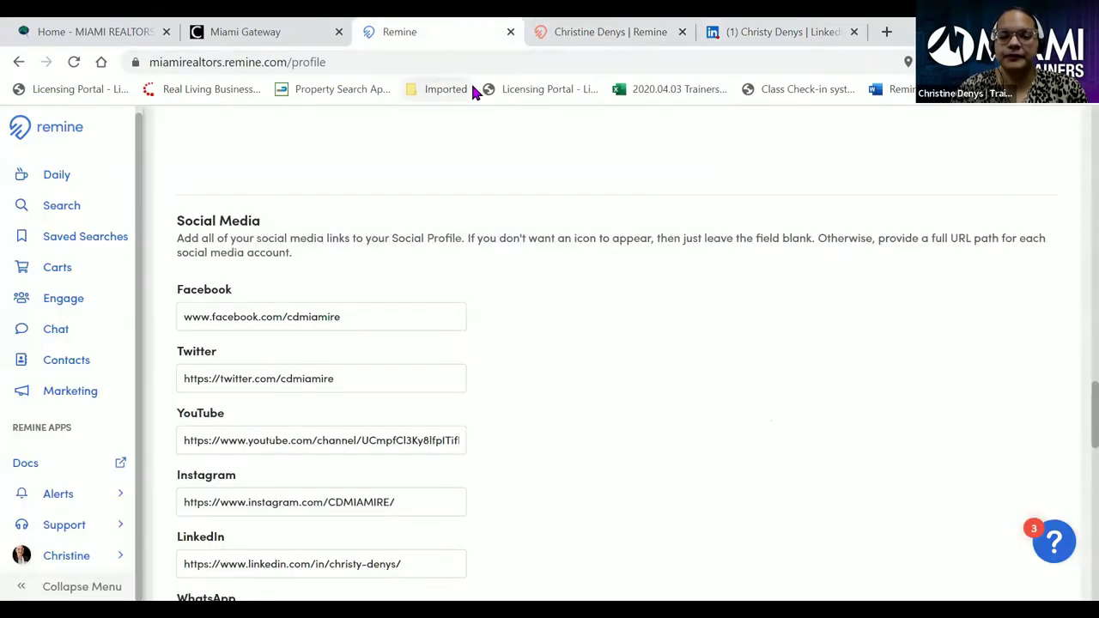
{"action": "scroll", "coordinate": [429, 240], "scroll_direction": "down", "scroll_amount": 3}
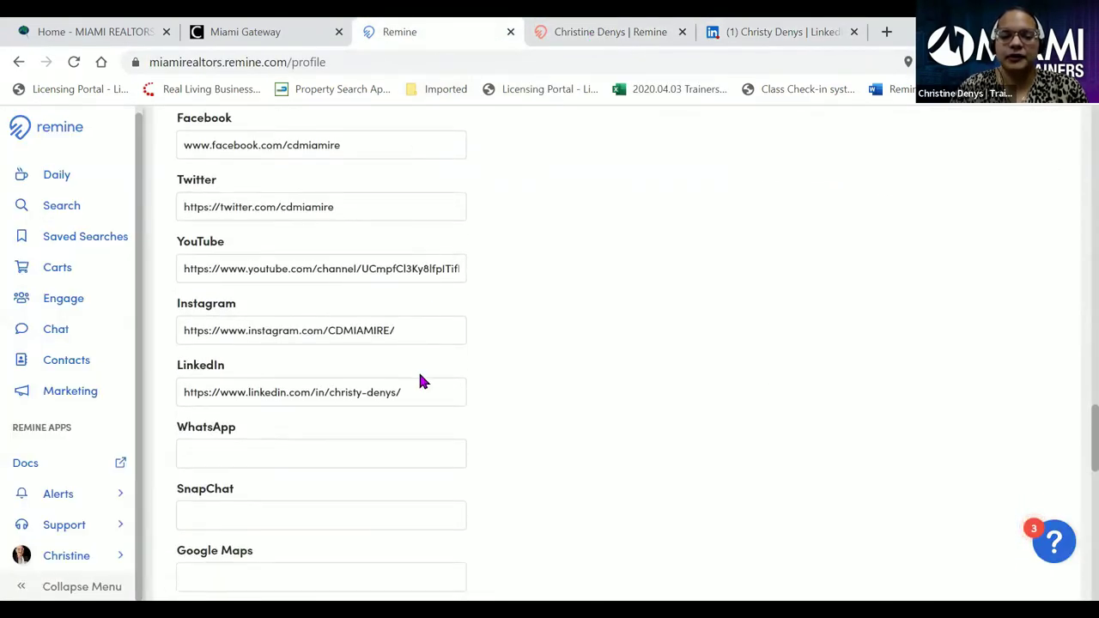
{"action": "left_click", "coordinate": [420, 389]}
{"action": "left_click_drag", "start_coordinate": [447, 395], "coordinate": [85, 426]}
{"action": "key", "text": "ctrl+c"}
{"action": "key", "text": "BackSpace"}
{"action": "key", "text": "ctrl+v"}
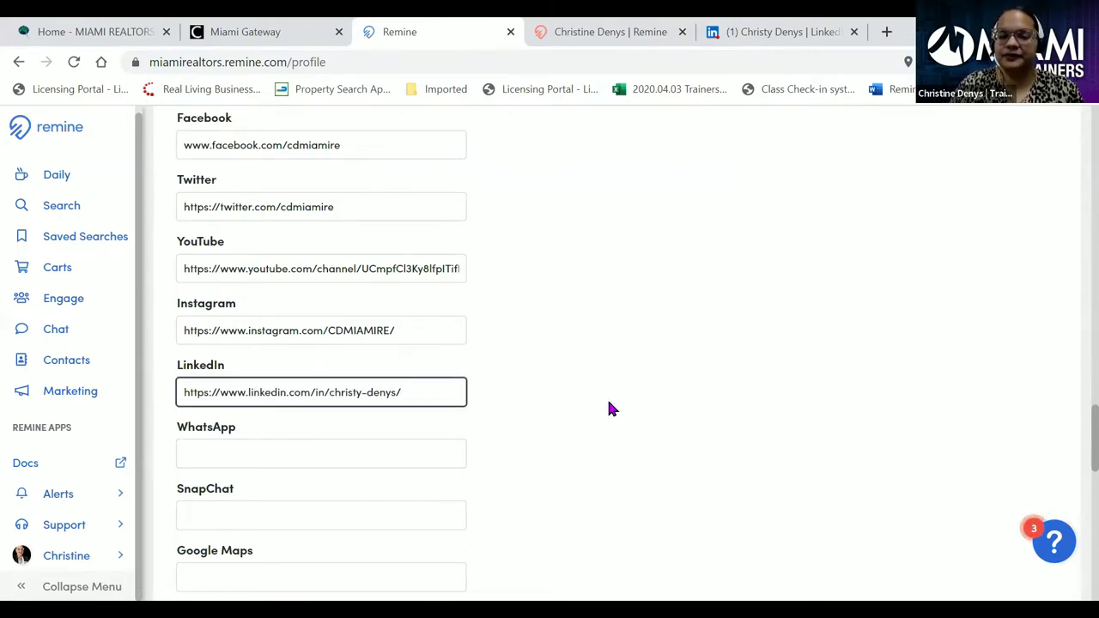
{"action": "left_click", "coordinate": [607, 404]}
{"action": "scroll", "coordinate": [589, 415], "scroll_direction": "down", "scroll_amount": 2}
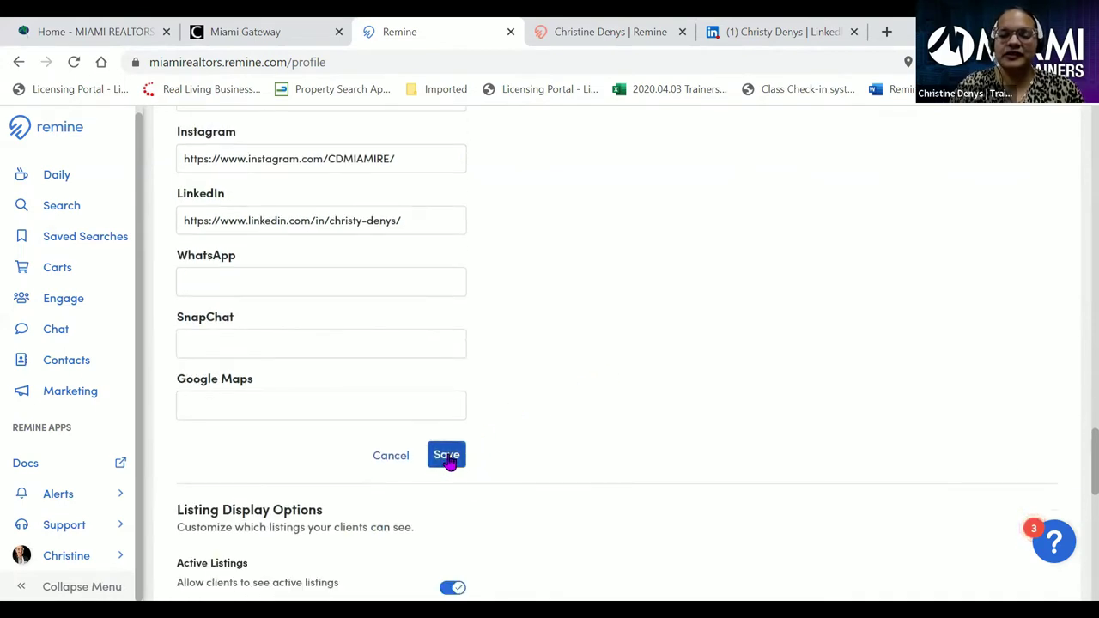
{"action": "left_click", "coordinate": [448, 460]}
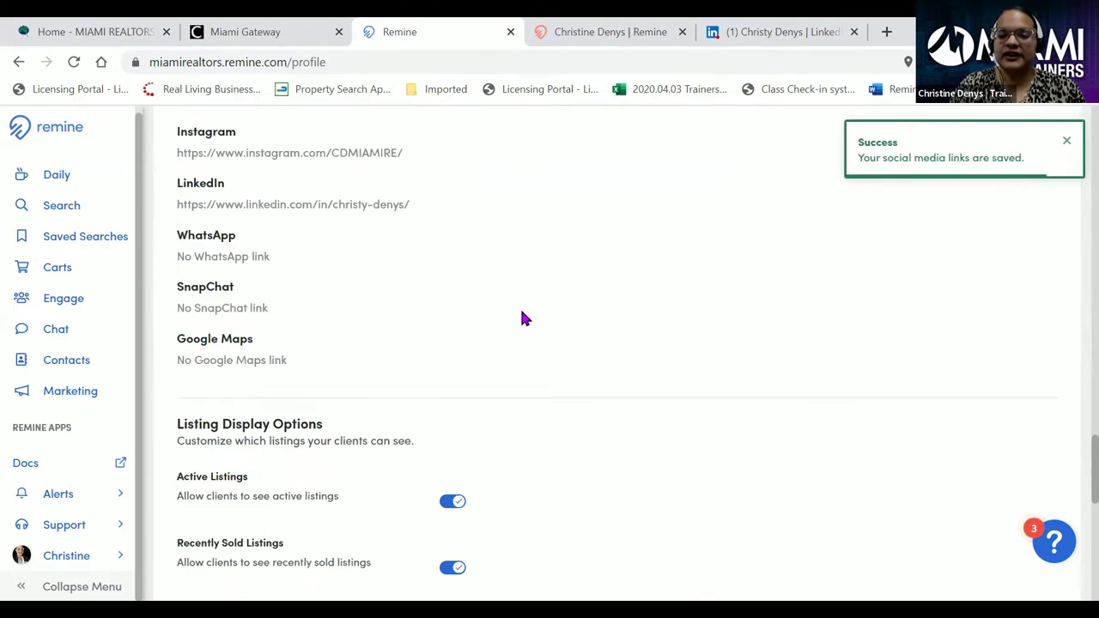
{"action": "scroll", "coordinate": [527, 321], "scroll_direction": "up", "scroll_amount": 2}
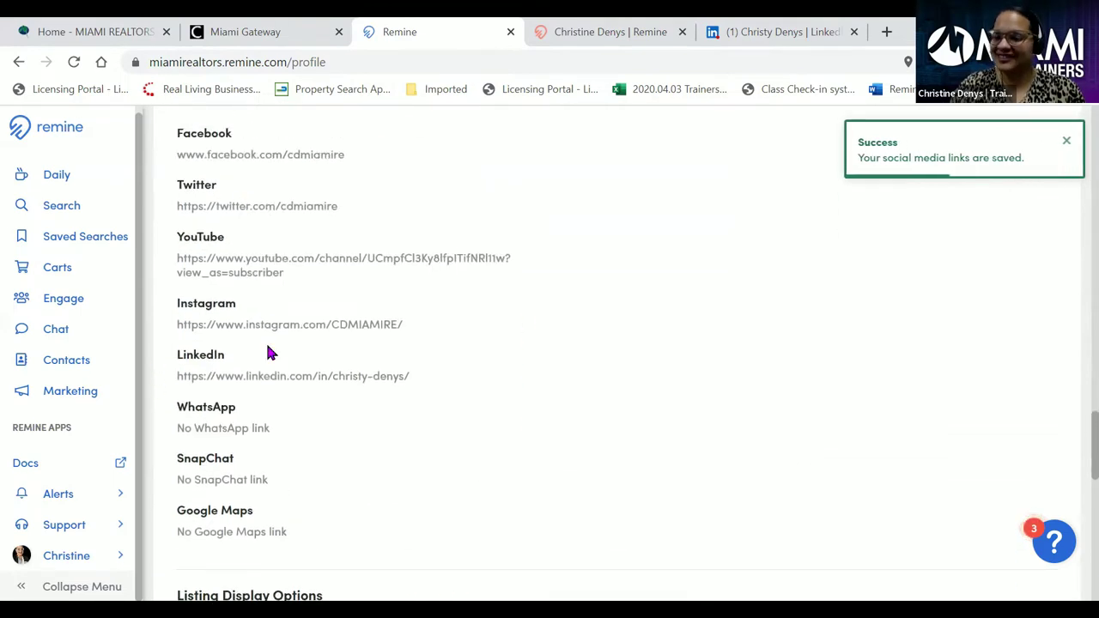
{"action": "scroll", "coordinate": [301, 307], "scroll_direction": "down", "scroll_amount": 4}
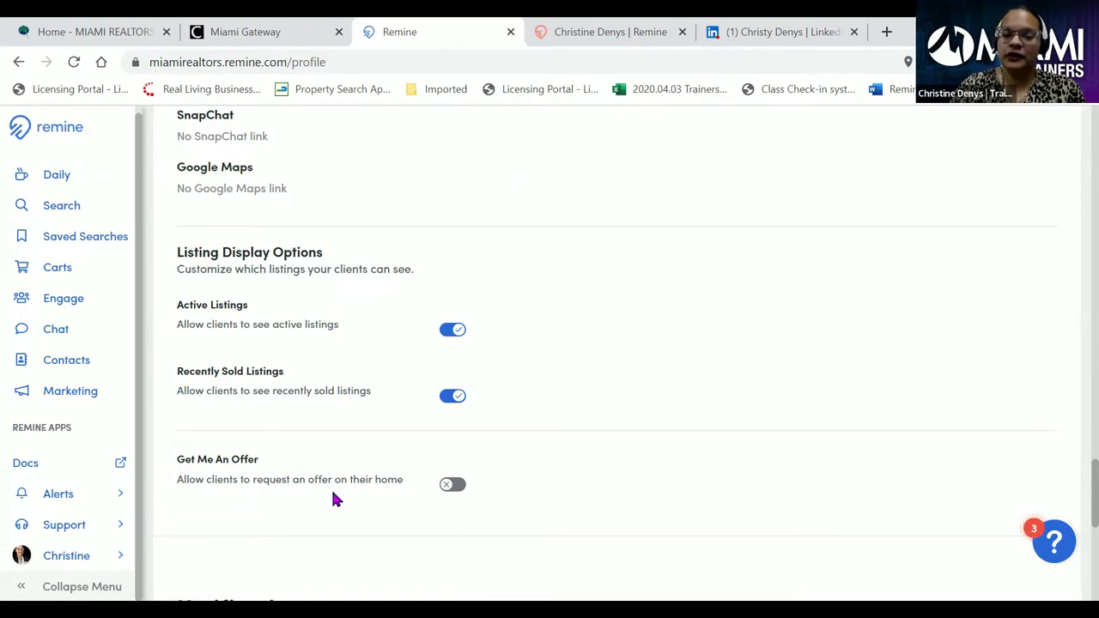
{"action": "left_click", "coordinate": [451, 484]}
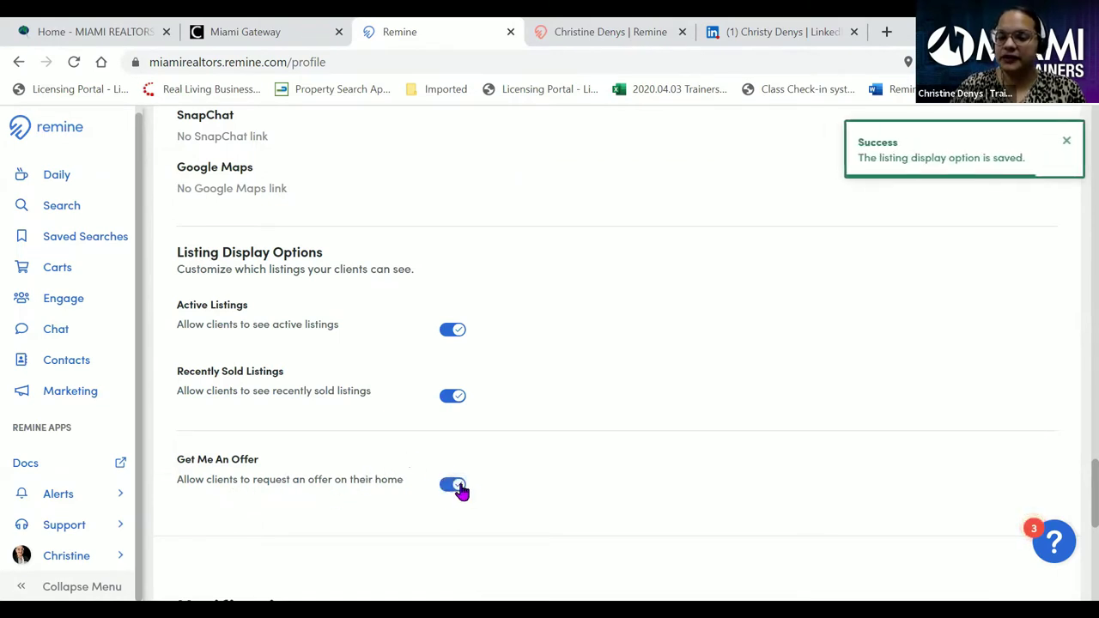
{"action": "left_click", "coordinate": [462, 486]}
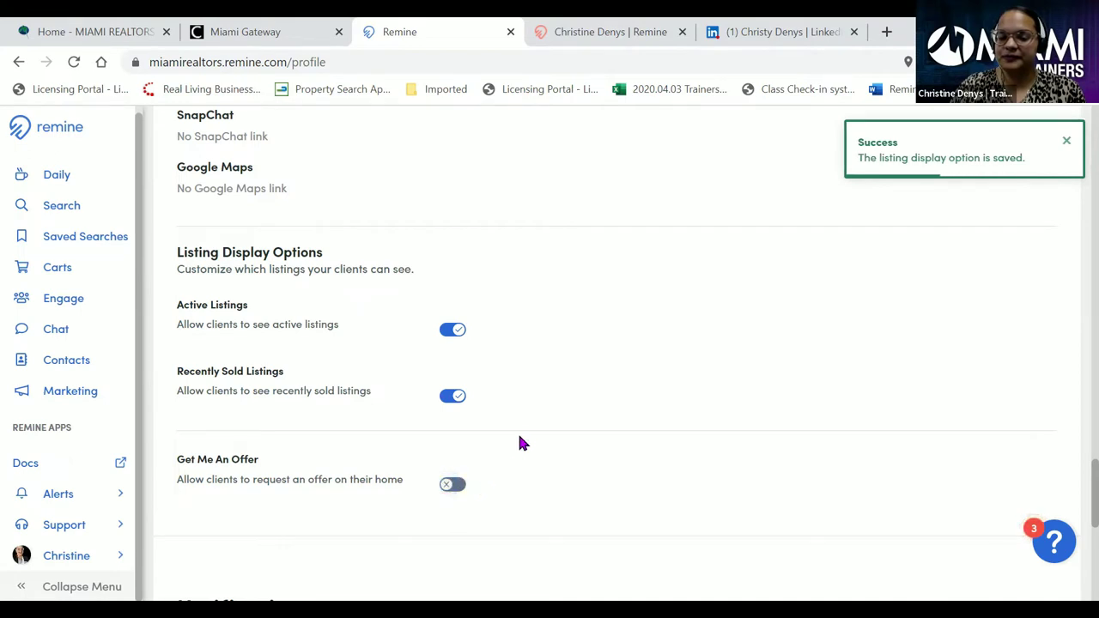
{"action": "scroll", "coordinate": [542, 368], "scroll_direction": "down", "scroll_amount": 3}
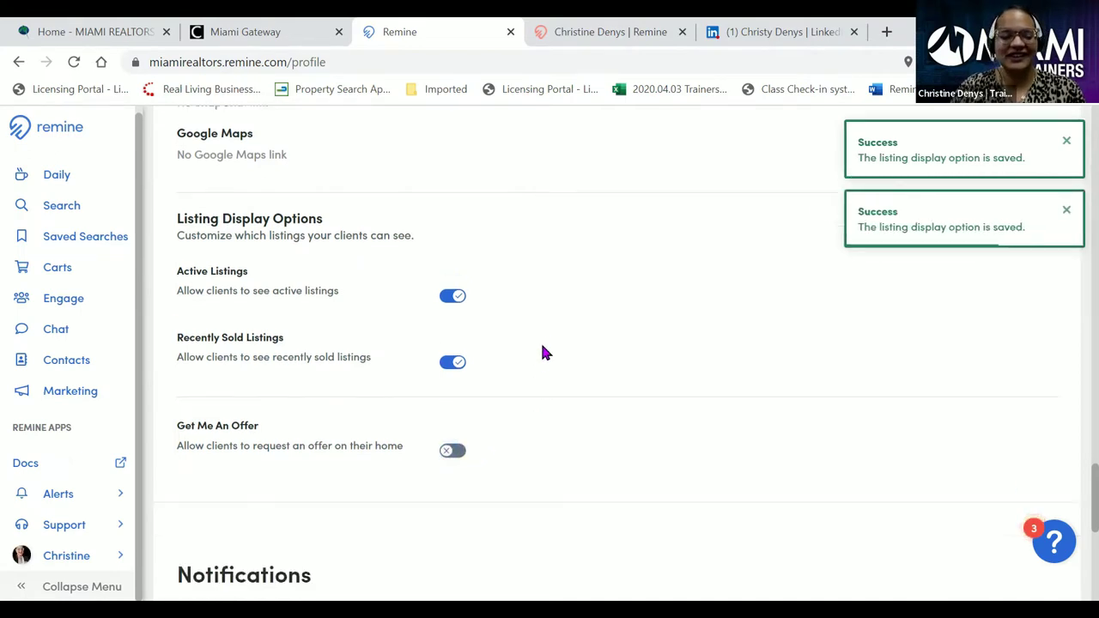
{"action": "scroll", "coordinate": [542, 357], "scroll_direction": "down", "scroll_amount": 1}
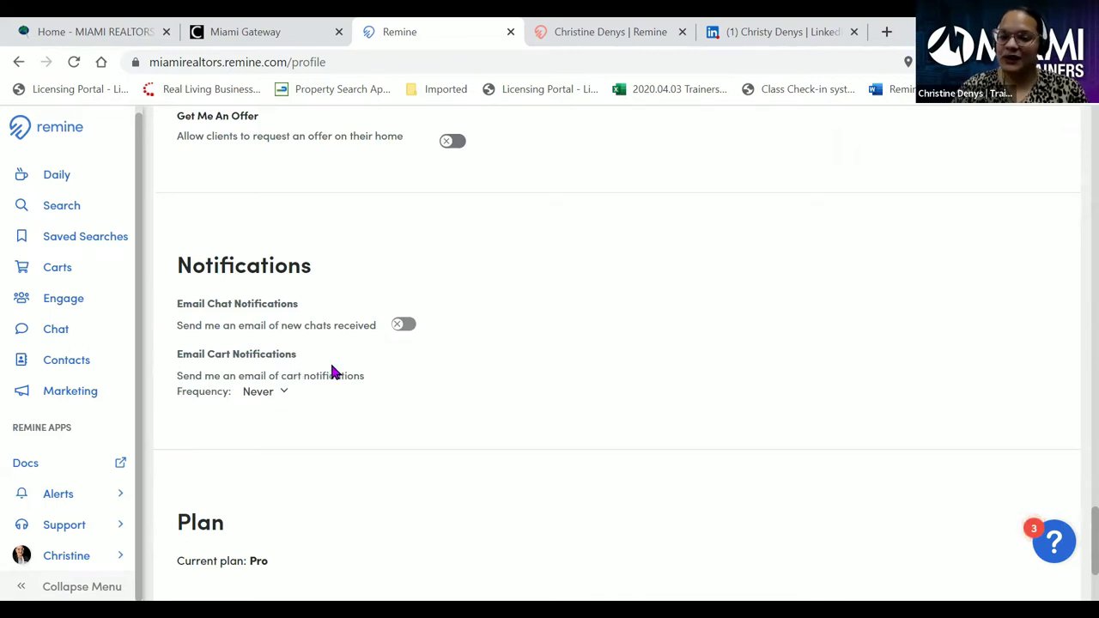
{"action": "left_click", "coordinate": [287, 397]}
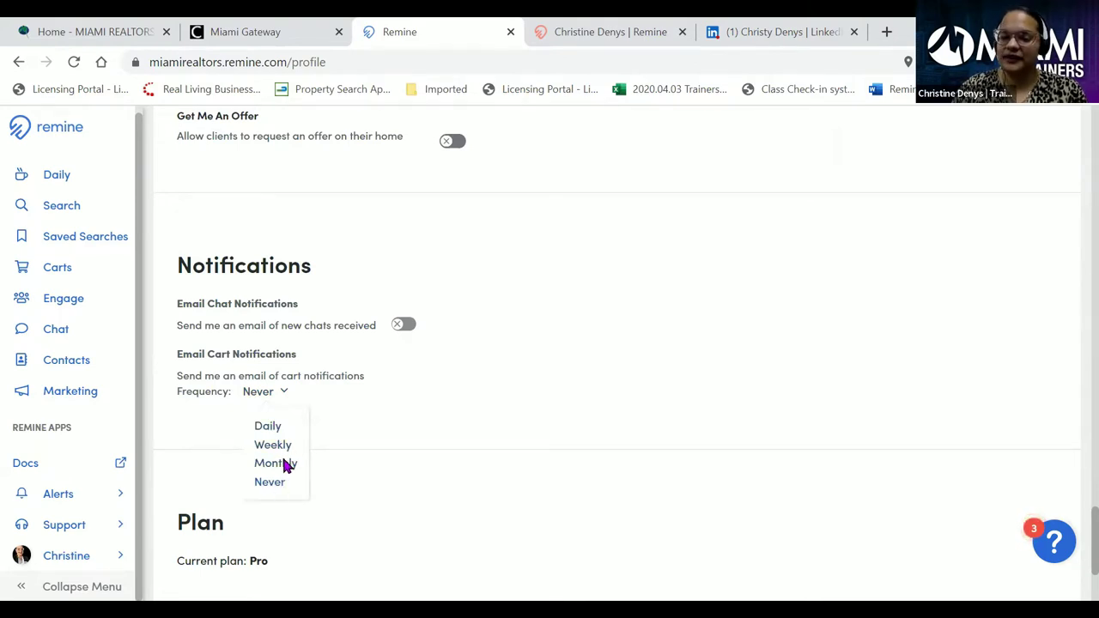
{"action": "left_click", "coordinate": [305, 391]}
{"action": "scroll", "coordinate": [326, 402], "scroll_direction": "down", "scroll_amount": 2}
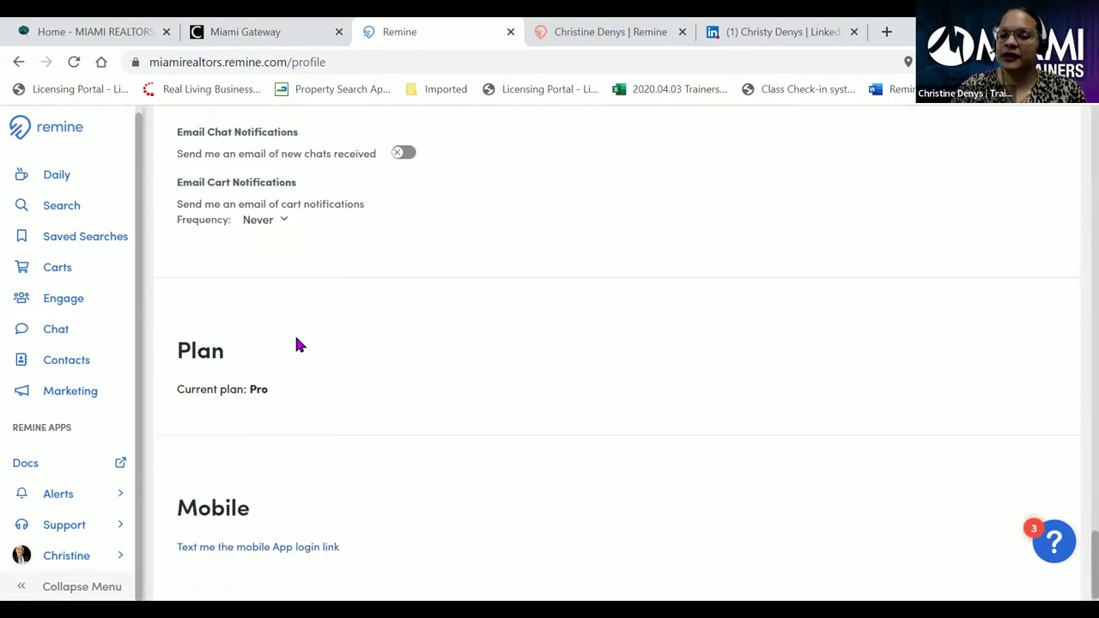
{"action": "left_click", "coordinate": [255, 391]}
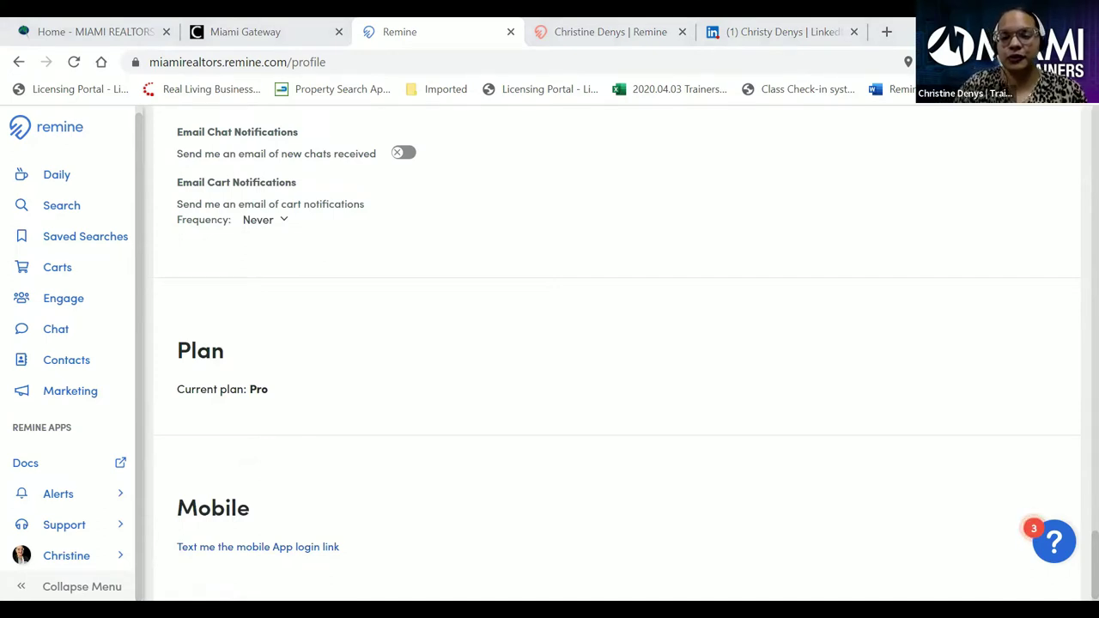
- Send the mobile app login link by text to the agent's cell phone number
{"action": "scroll", "coordinate": [404, 412], "scroll_direction": "down", "scroll_amount": 1}
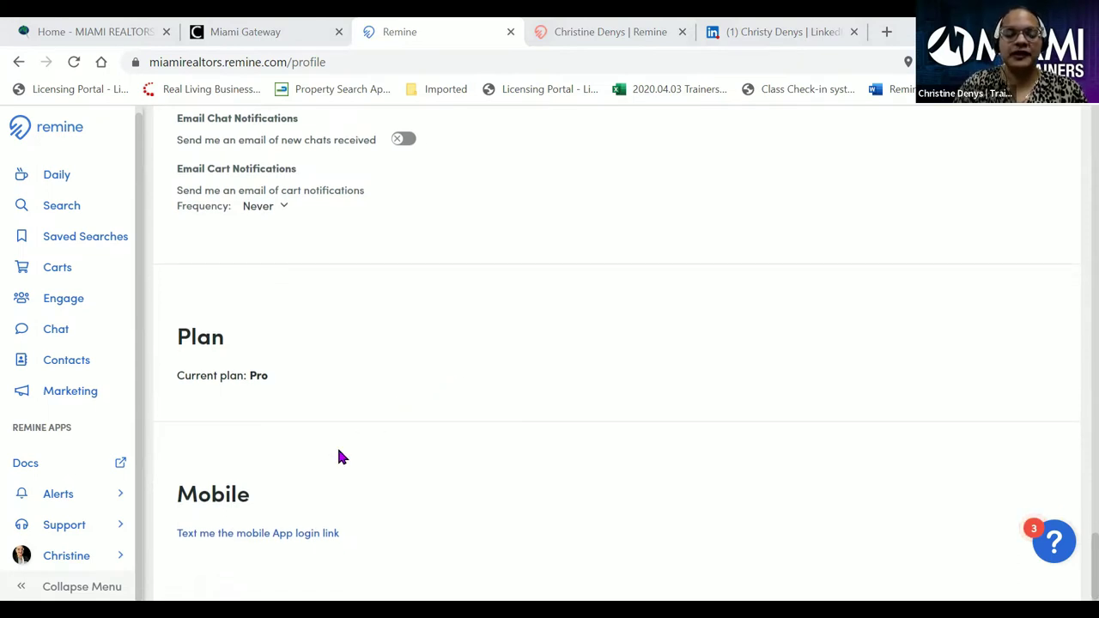
{"action": "left_click", "coordinate": [260, 543]}
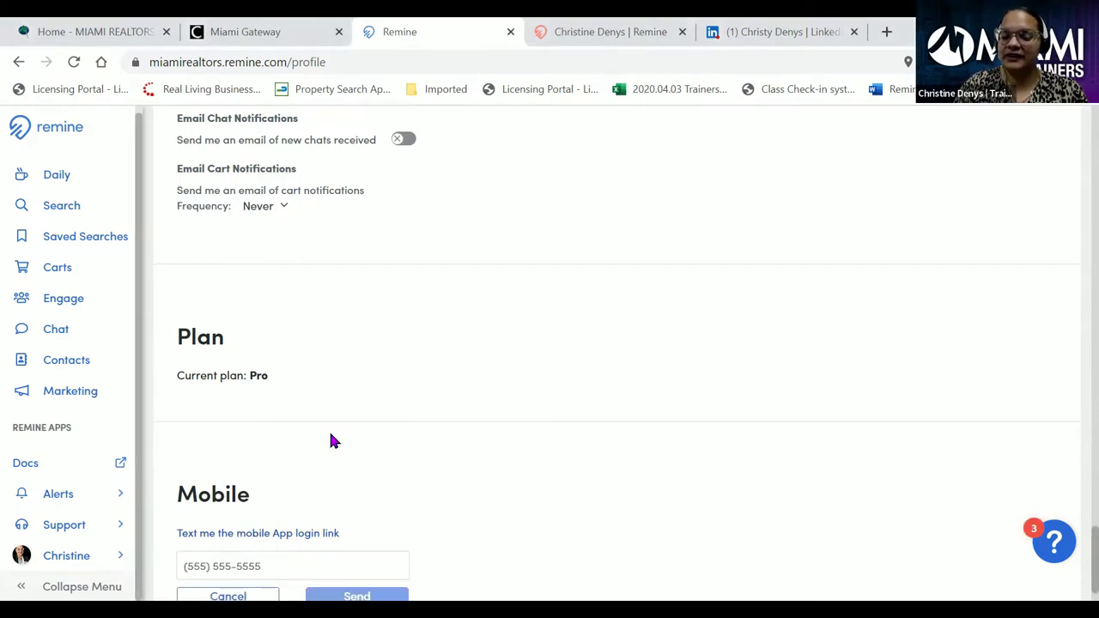
{"action": "scroll", "coordinate": [334, 433], "scroll_direction": "down", "scroll_amount": 1}
{"action": "left_click", "coordinate": [263, 505]}
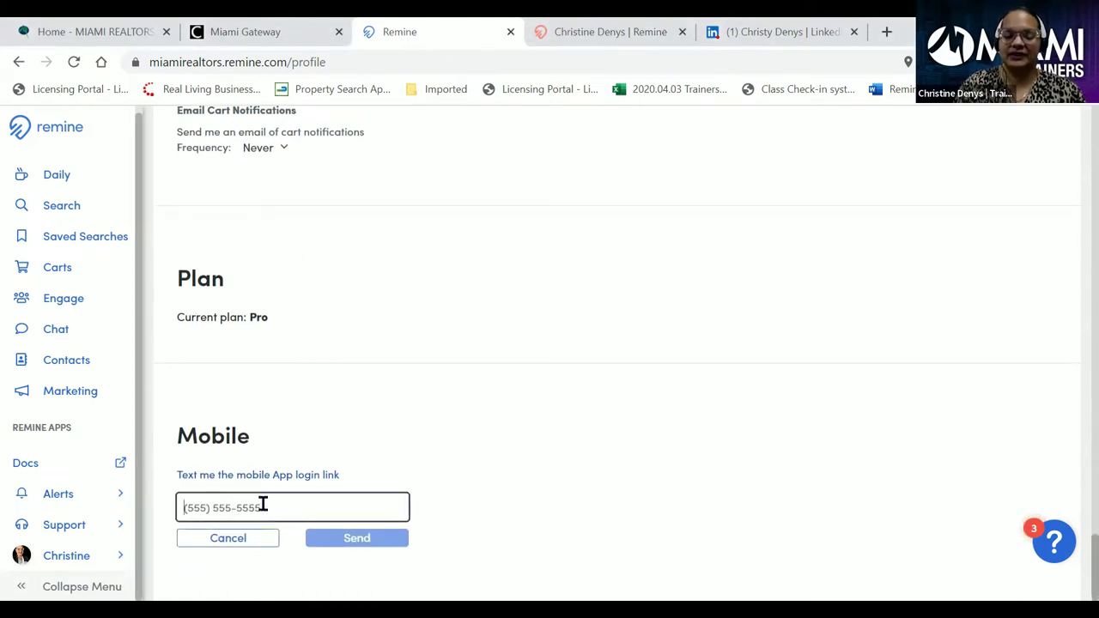
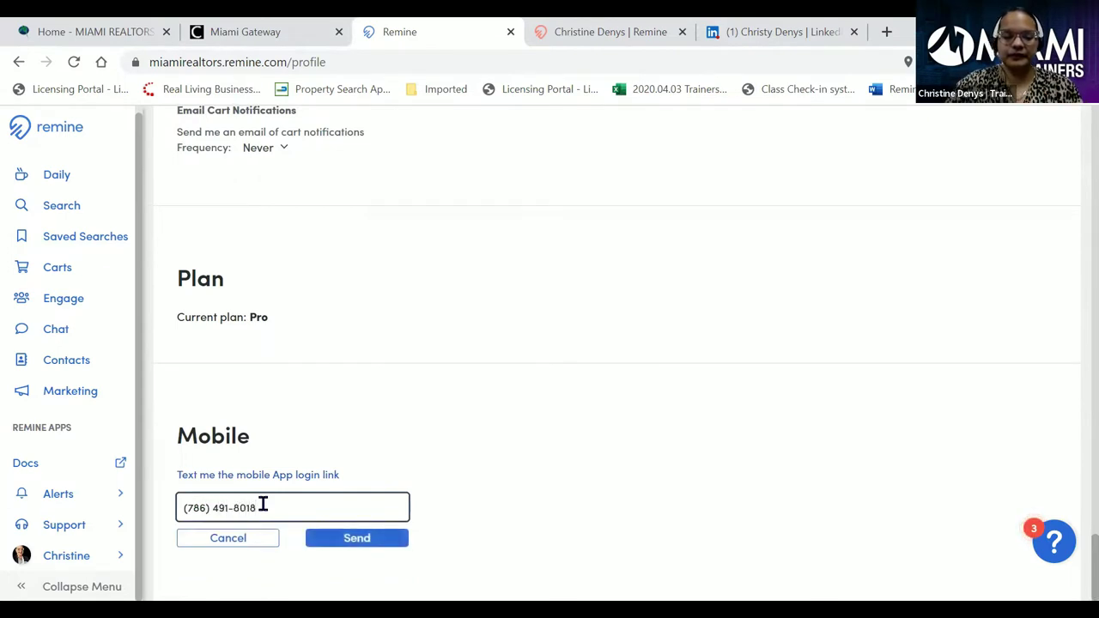
{"action": "left_click", "coordinate": [335, 547]}
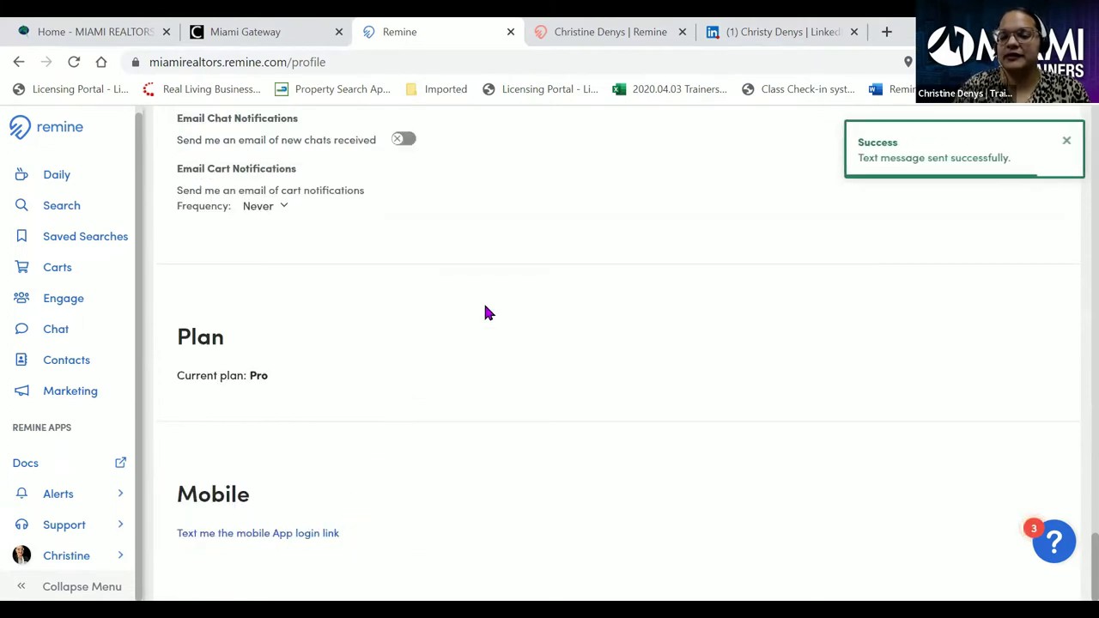
{"action": "scroll", "coordinate": [938, 217], "scroll_direction": "up", "scroll_amount": 2}
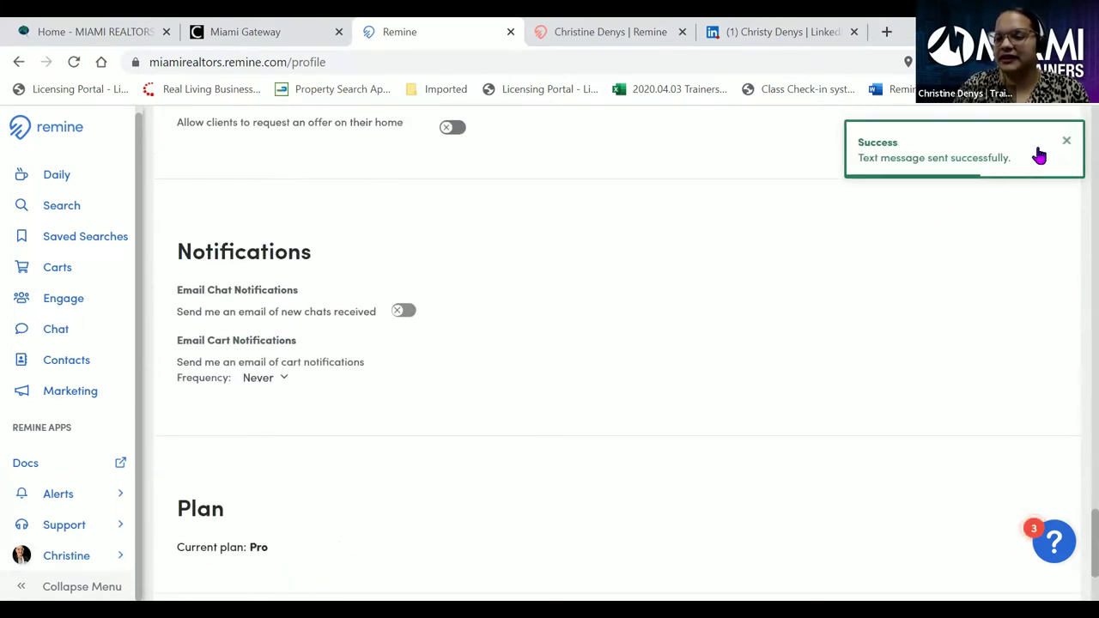
{"action": "left_click", "coordinate": [1065, 142]}
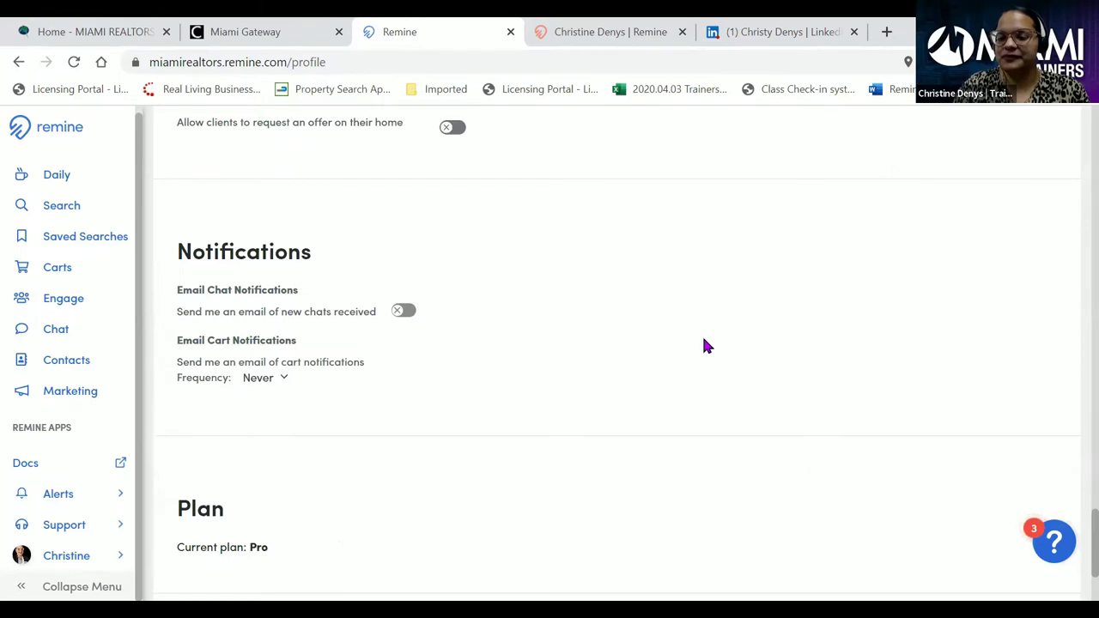
{"action": "scroll", "coordinate": [694, 331], "scroll_direction": "up", "scroll_amount": 14}
{"action": "scroll", "coordinate": [697, 341], "scroll_direction": "up", "scroll_amount": 12}
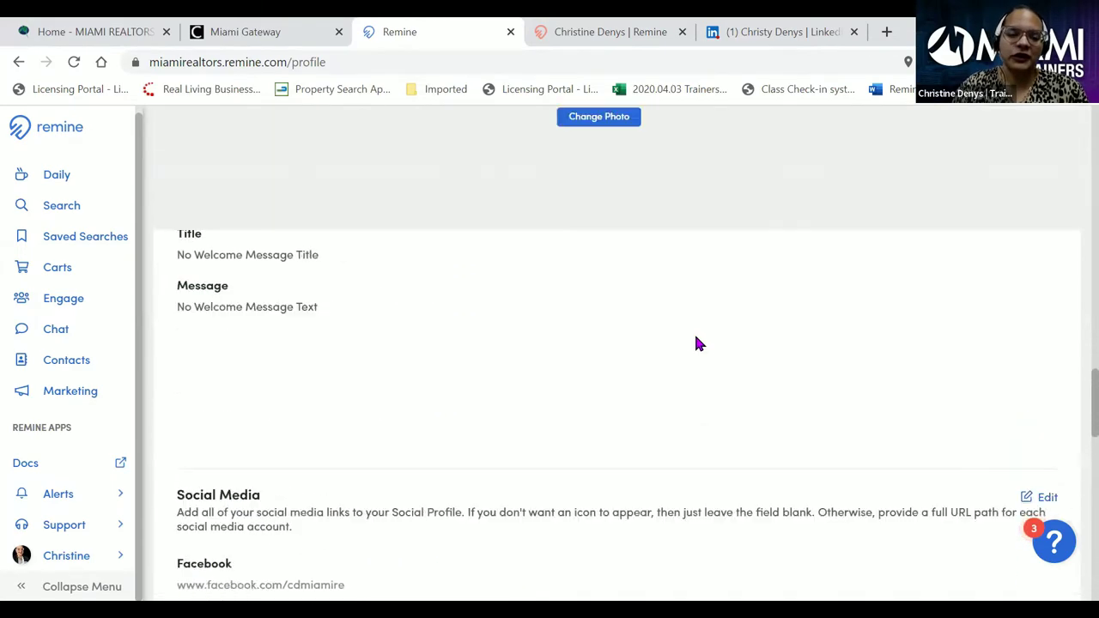
{"action": "scroll", "coordinate": [697, 342], "scroll_direction": "up", "scroll_amount": 5}
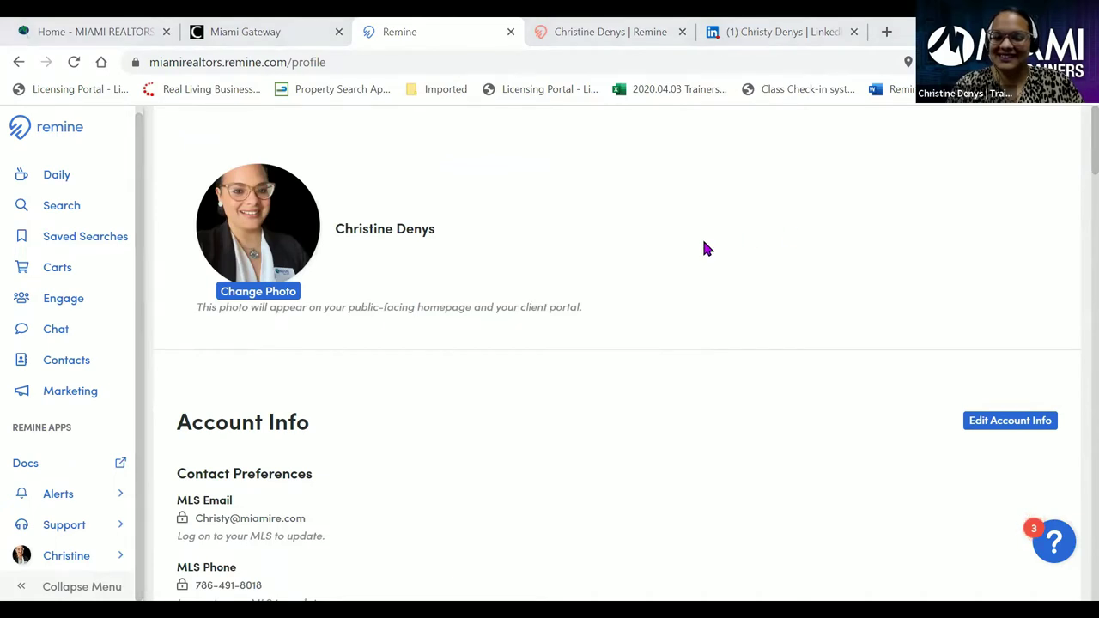
{"action": "scroll", "coordinate": [670, 255], "scroll_direction": "down", "scroll_amount": 5}
{"action": "scroll", "coordinate": [673, 256], "scroll_direction": "up", "scroll_amount": 5}
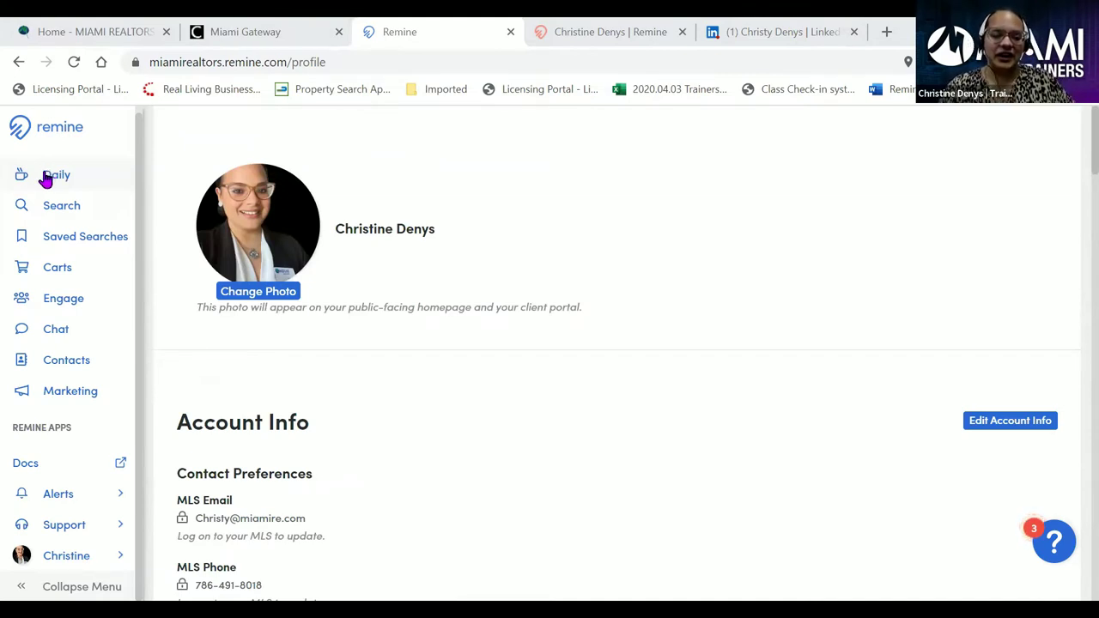
- On the Daily dashboard, change the weather card's ZIP code to 33133
{"action": "left_click", "coordinate": [45, 176]}
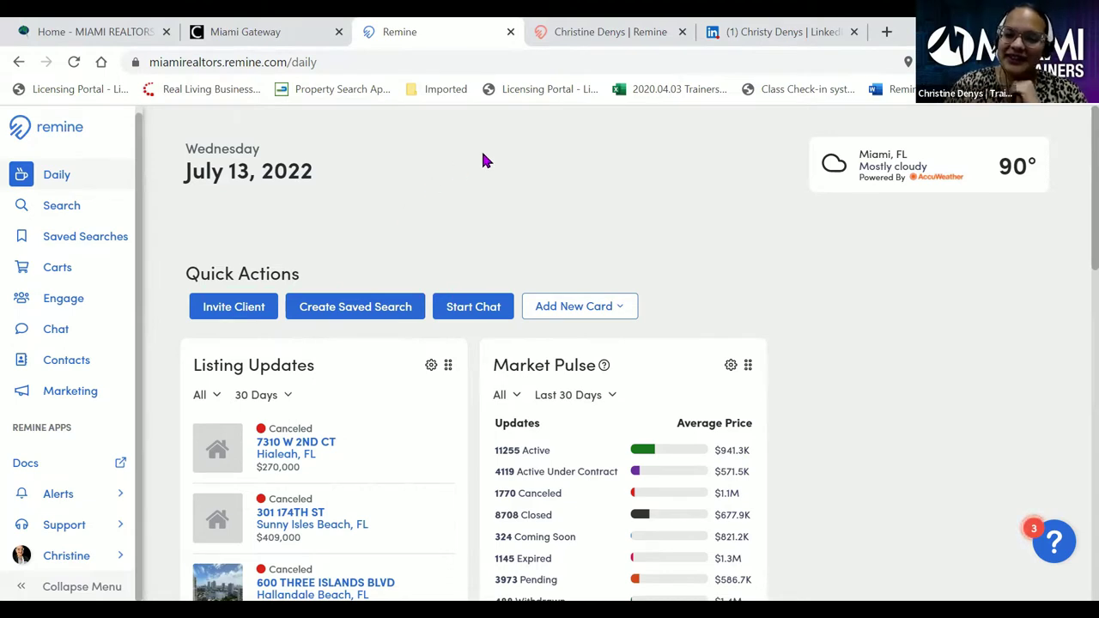
{"action": "left_click", "coordinate": [978, 175]}
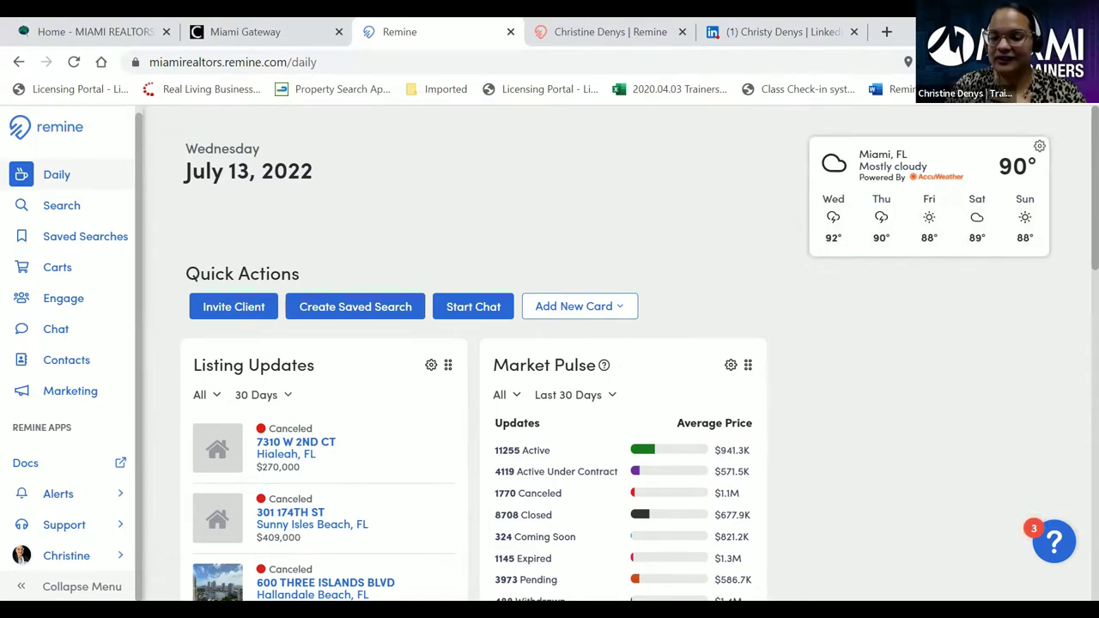
{"action": "left_click", "coordinate": [1015, 166]}
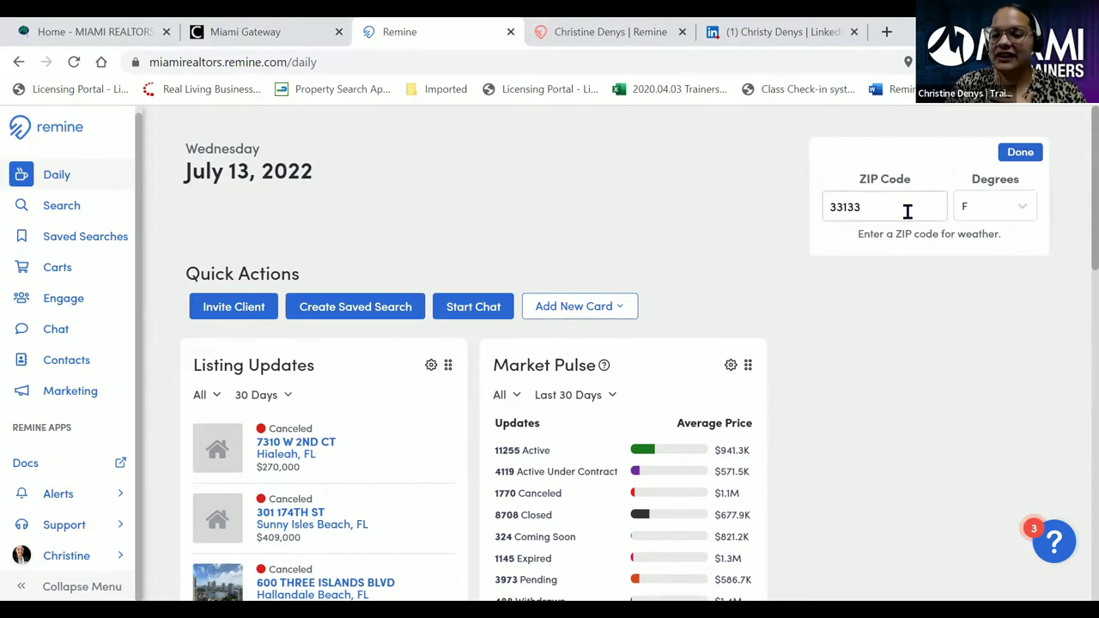
{"action": "left_click_drag", "start_coordinate": [885, 210], "coordinate": [806, 230]}
{"action": "type", "text": "33133"}
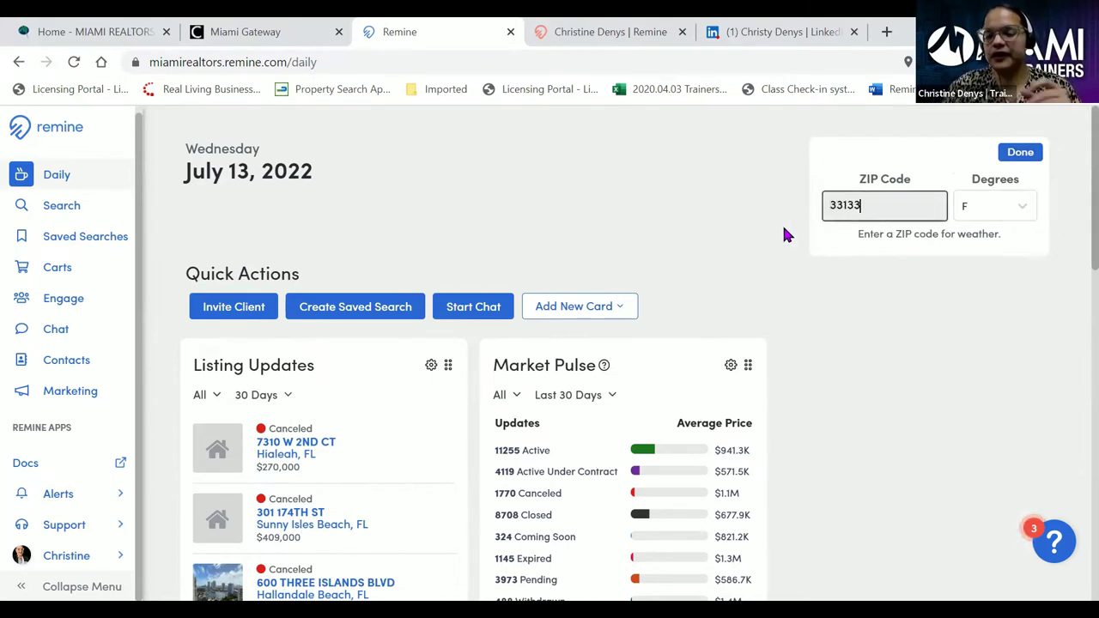
{"action": "left_click", "coordinate": [1018, 153]}
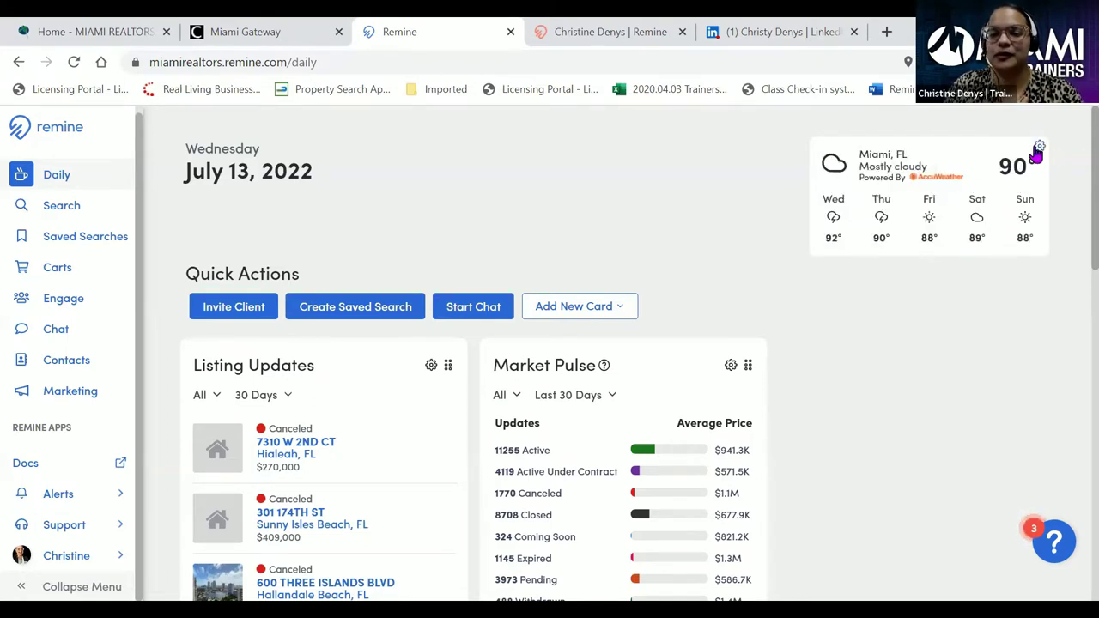
{"action": "left_click", "coordinate": [1038, 150]}
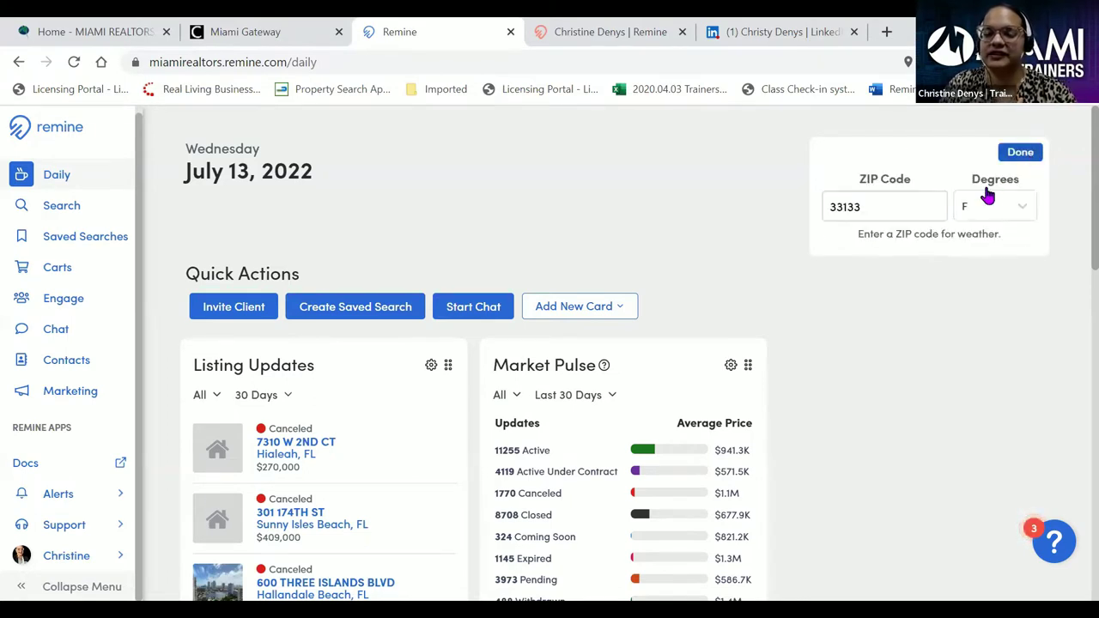
{"action": "left_click", "coordinate": [1013, 155]}
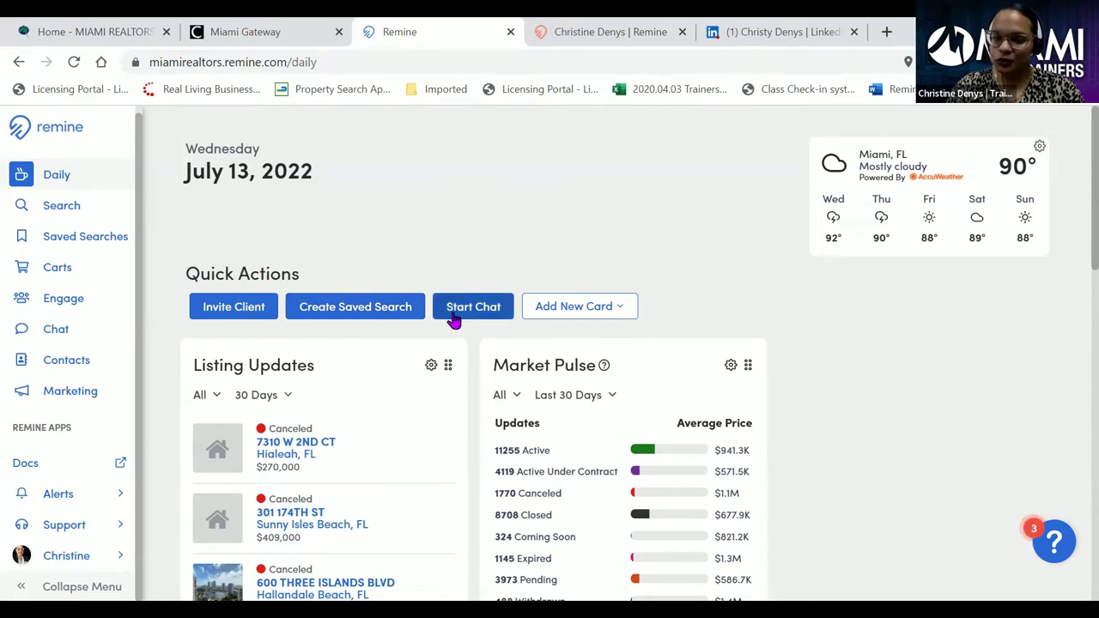
- Review the Add New Card types, dismiss the list, and scroll to the Market Pulse card
{"action": "left_click", "coordinate": [622, 311]}
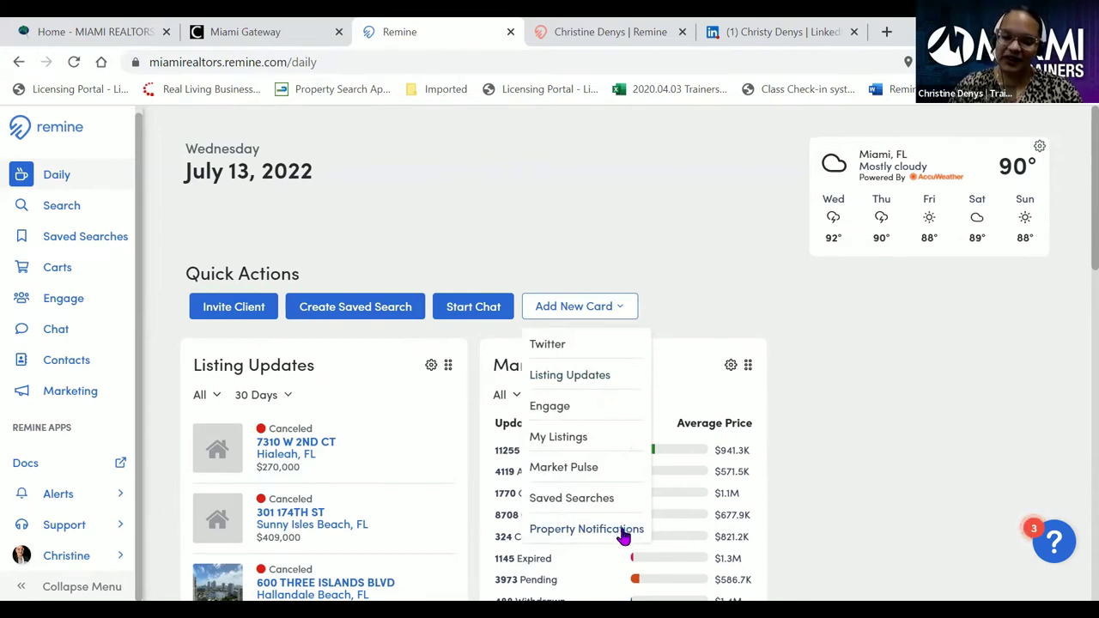
{"action": "left_click", "coordinate": [694, 280]}
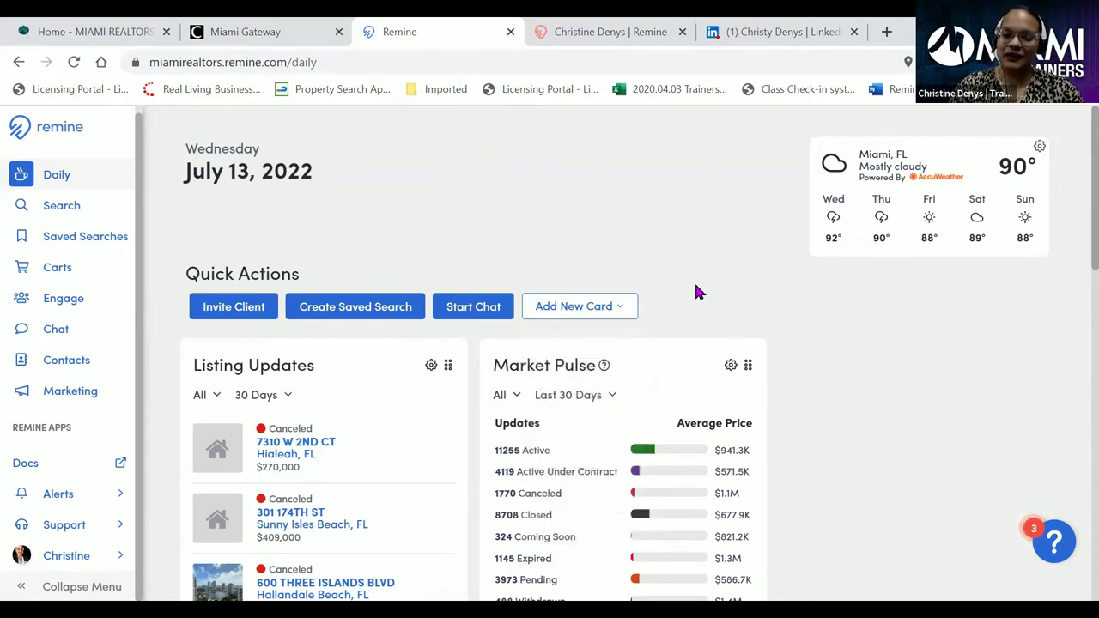
{"action": "scroll", "coordinate": [687, 271], "scroll_direction": "down", "scroll_amount": 2}
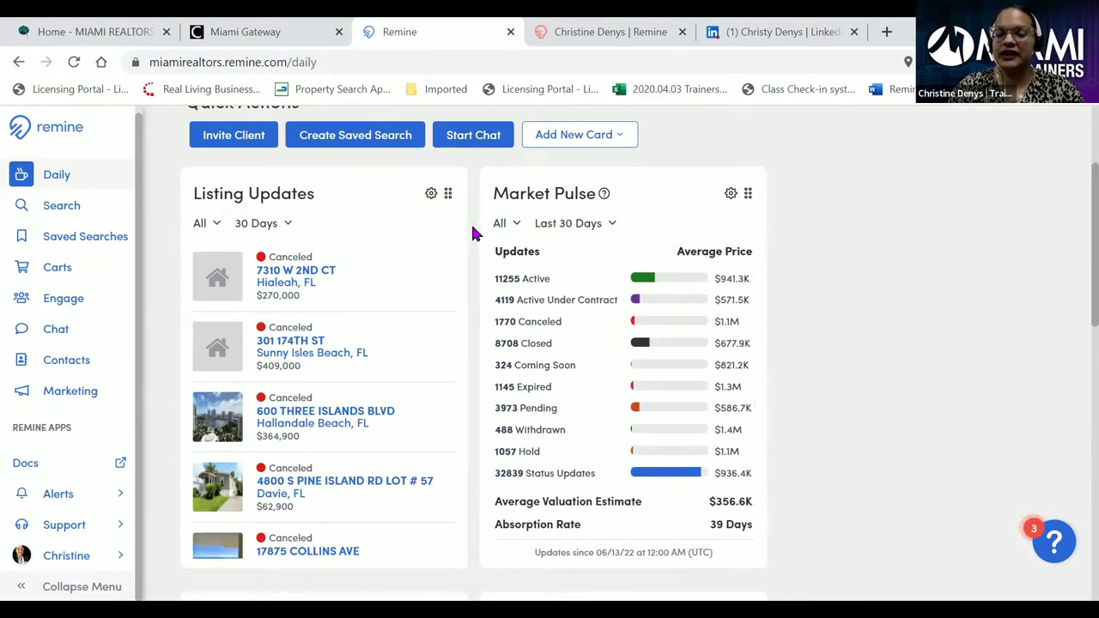
{"action": "scroll", "coordinate": [470, 235], "scroll_direction": "down", "scroll_amount": 1}
{"action": "scroll", "coordinate": [471, 235], "scroll_direction": "up", "scroll_amount": 1}
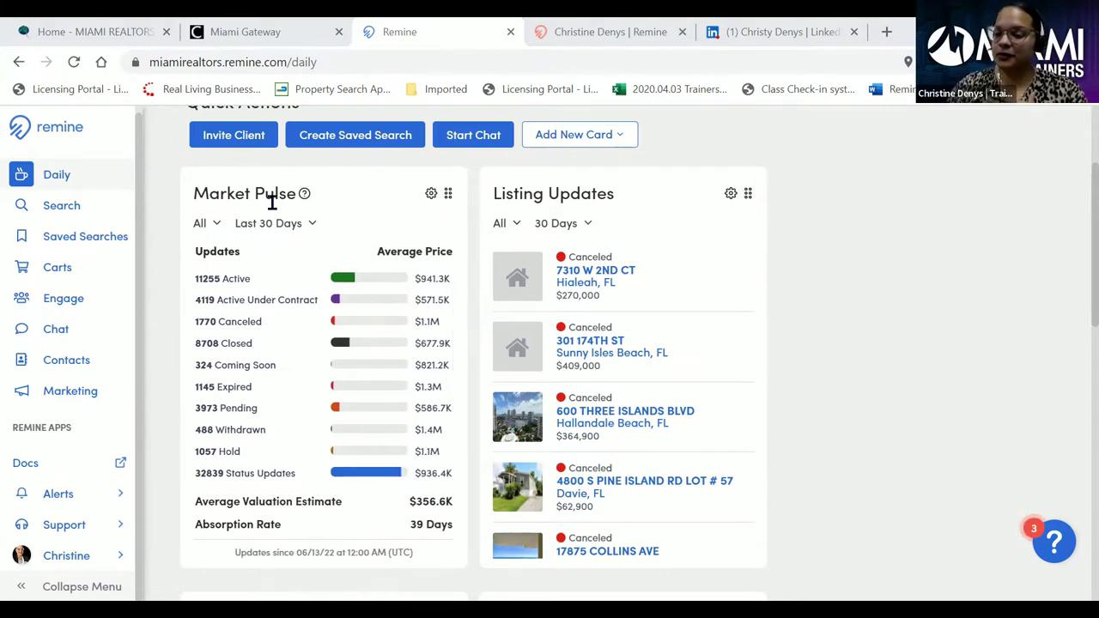
- Filter Market Pulse to ZIP 33182, showing 13 Active listings averaging $547.8K
{"action": "left_click", "coordinate": [218, 226]}
{"action": "left_click", "coordinate": [219, 257]}
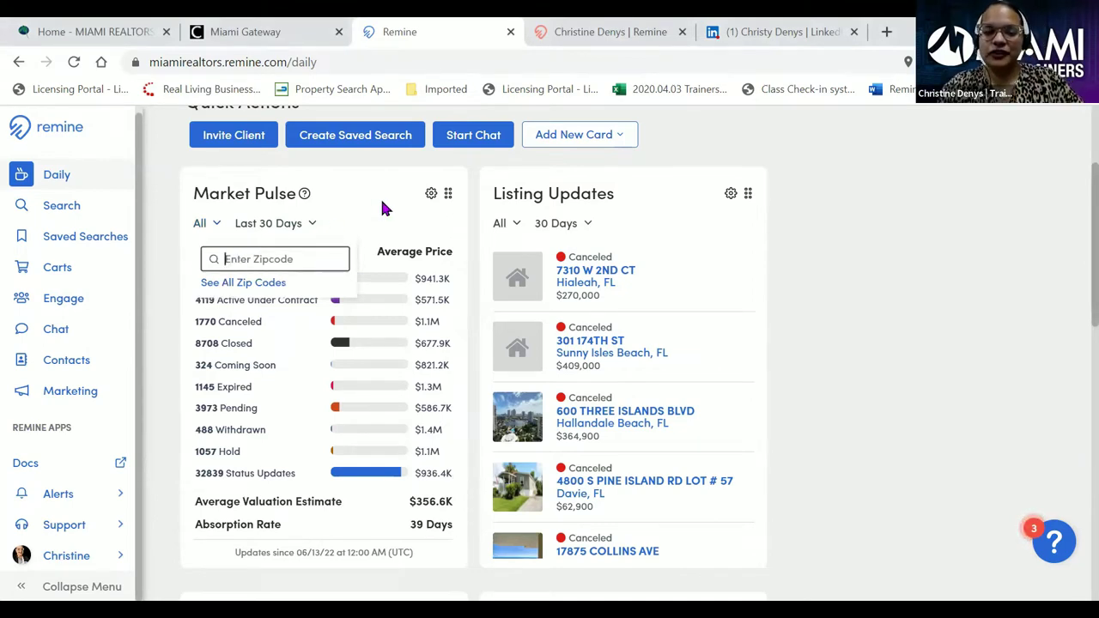
{"action": "type", "text": "331"}
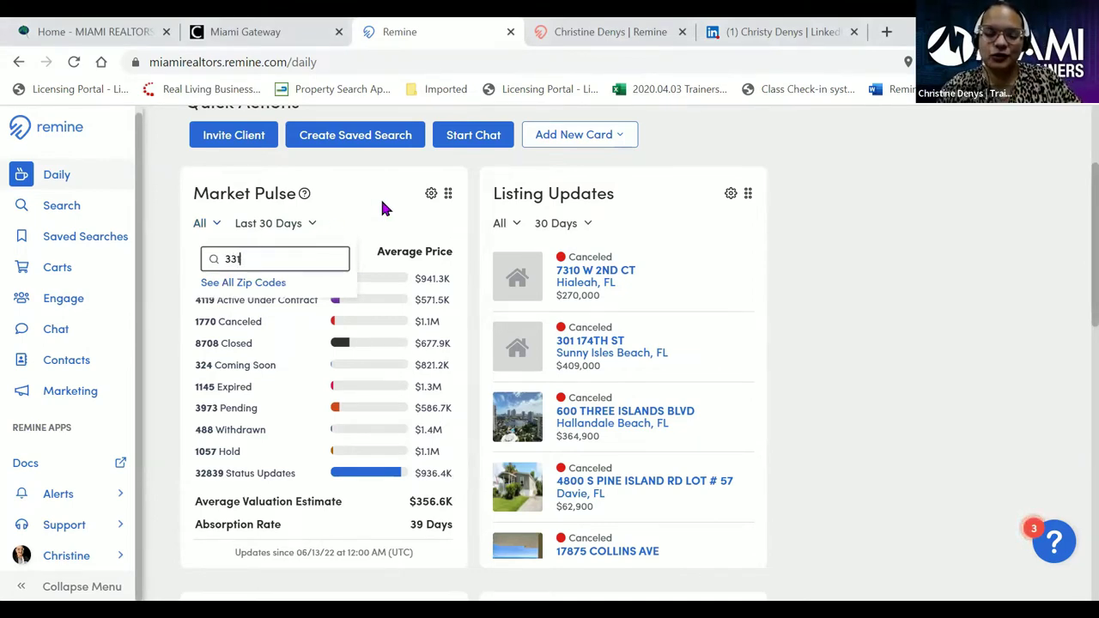
{"action": "type", "text": "82"}
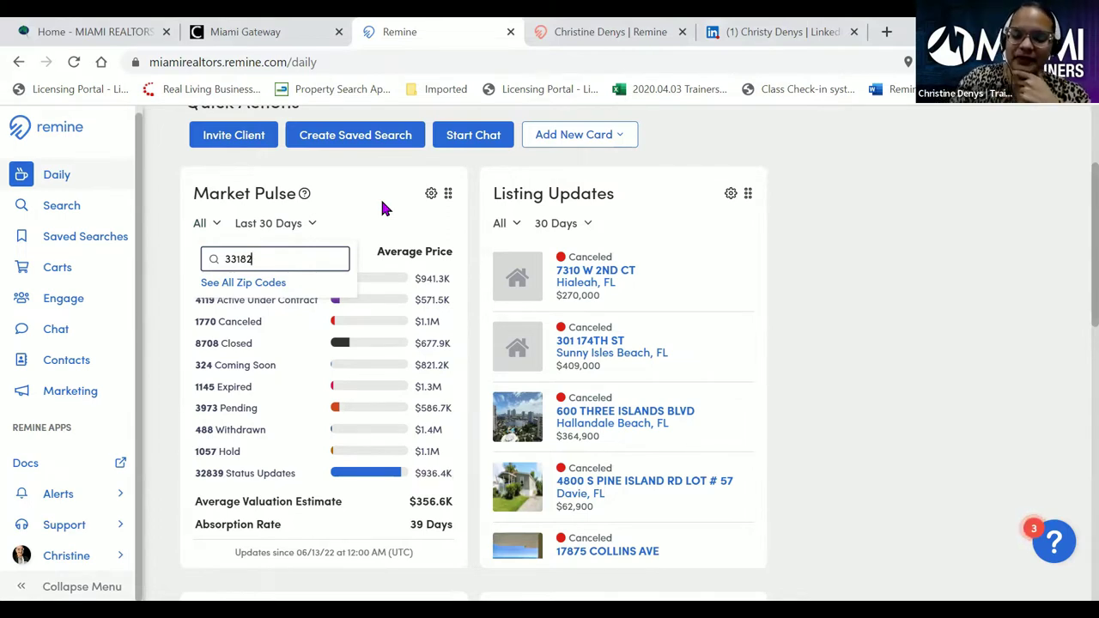
{"action": "key", "text": "Return"}
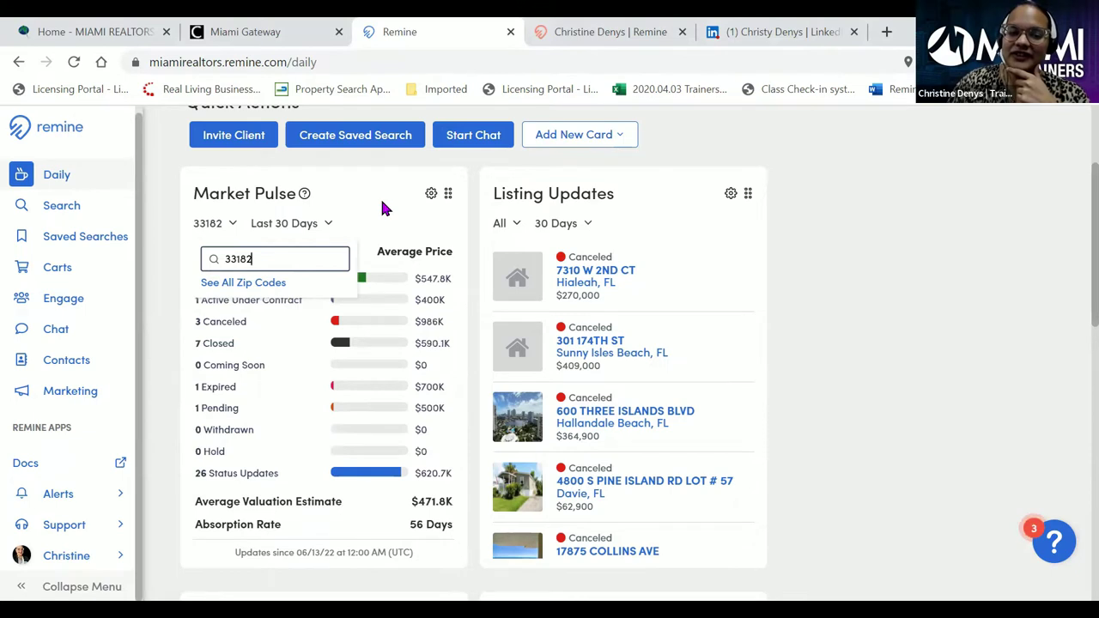
{"action": "left_click", "coordinate": [359, 196]}
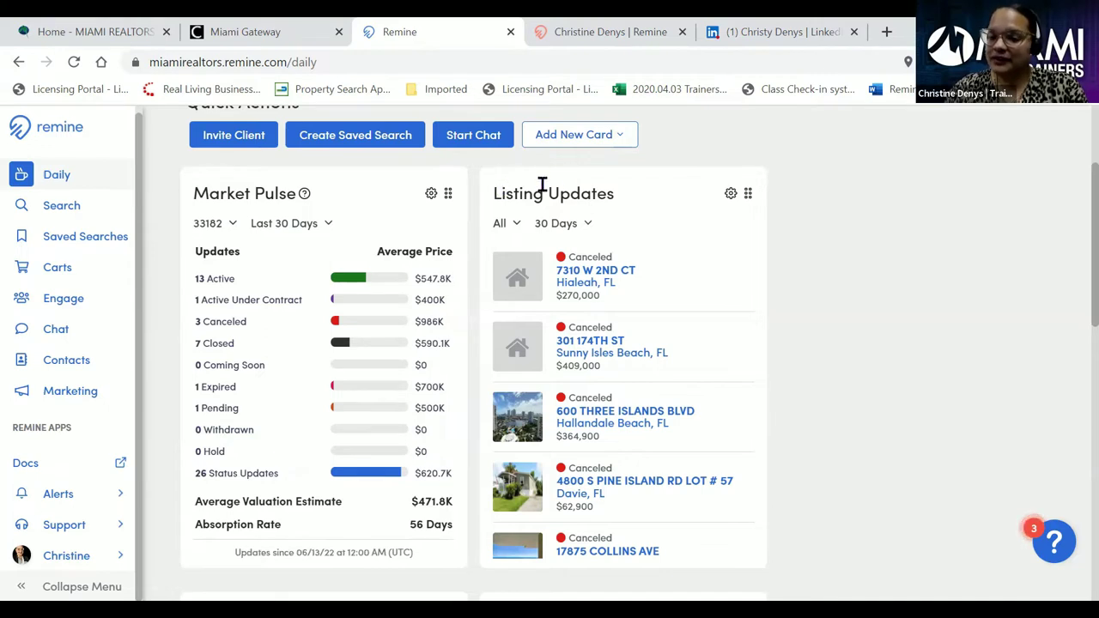
- Filter the Listing Updates card to ZIP code 33182
{"action": "left_click", "coordinate": [517, 225]}
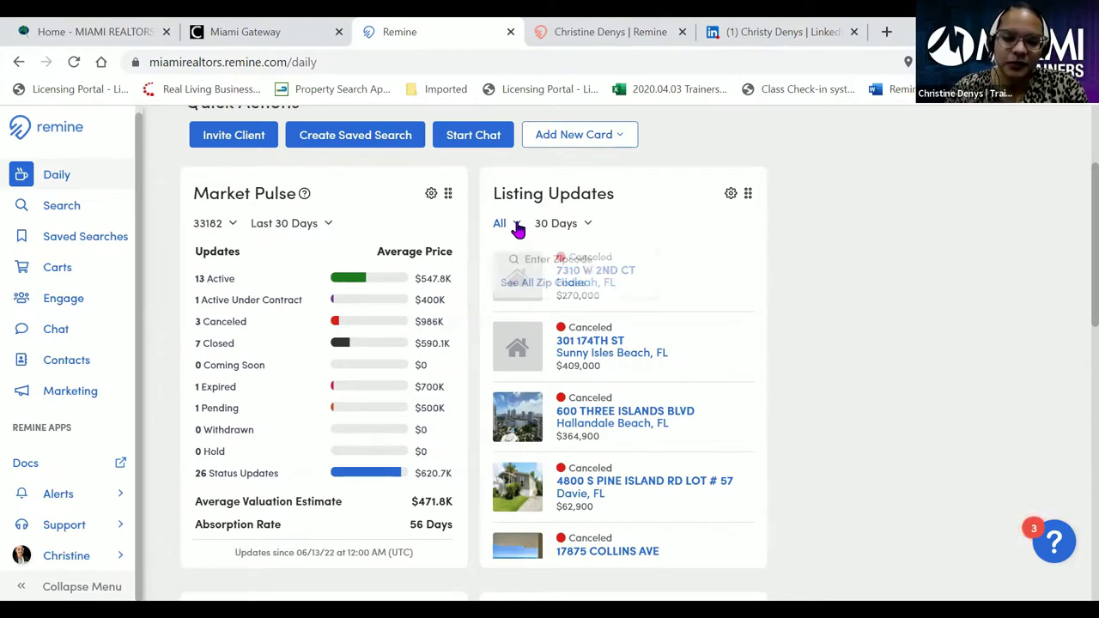
{"action": "left_click", "coordinate": [548, 257]}
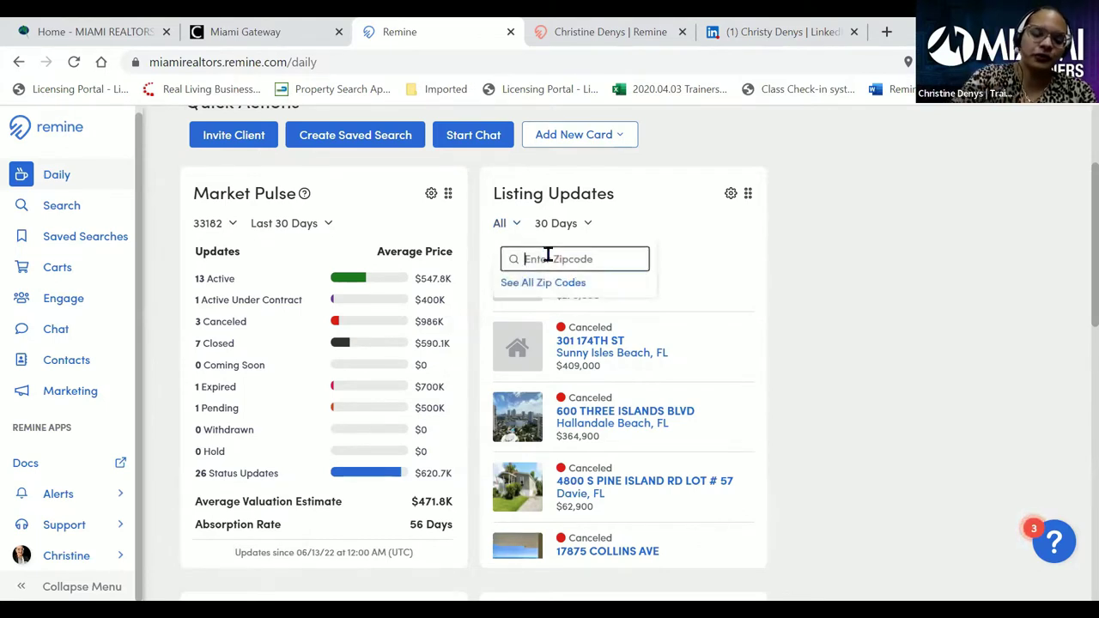
{"action": "type", "text": "88"}
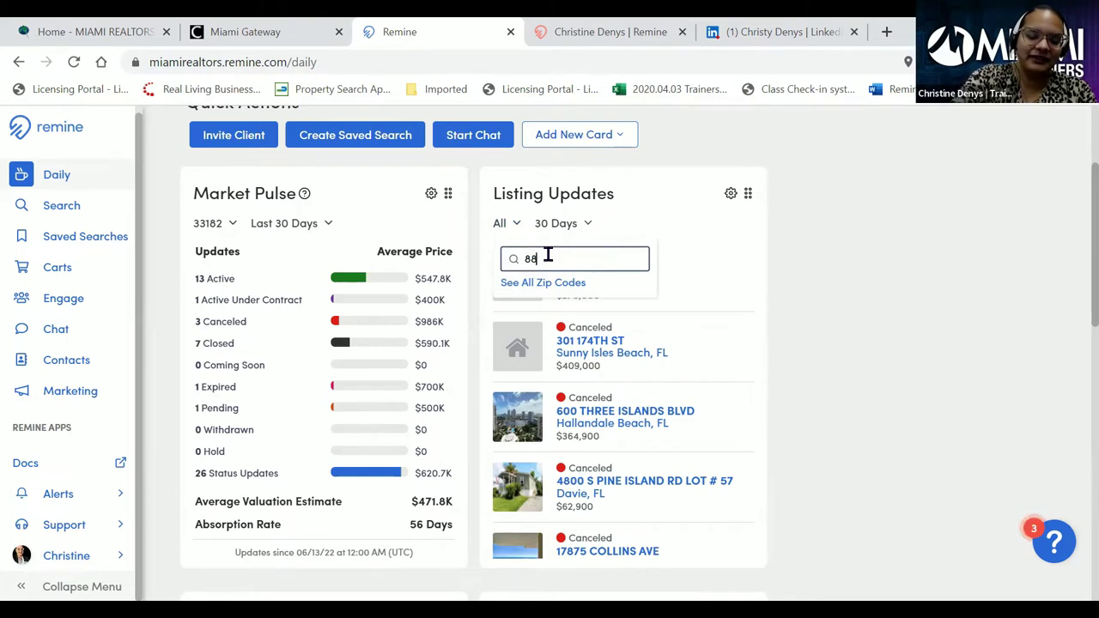
{"action": "key", "text": "BackSpace"}
{"action": "key", "text": "BackSpace"}
{"action": "type", "text": "3318"}
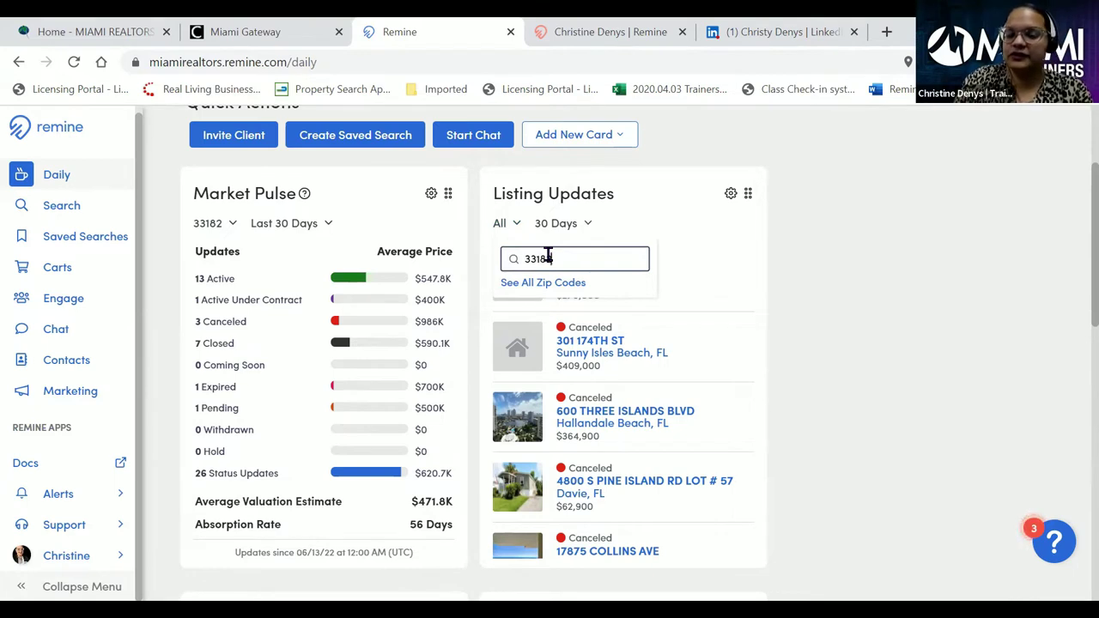
{"action": "type", "text": "2"}
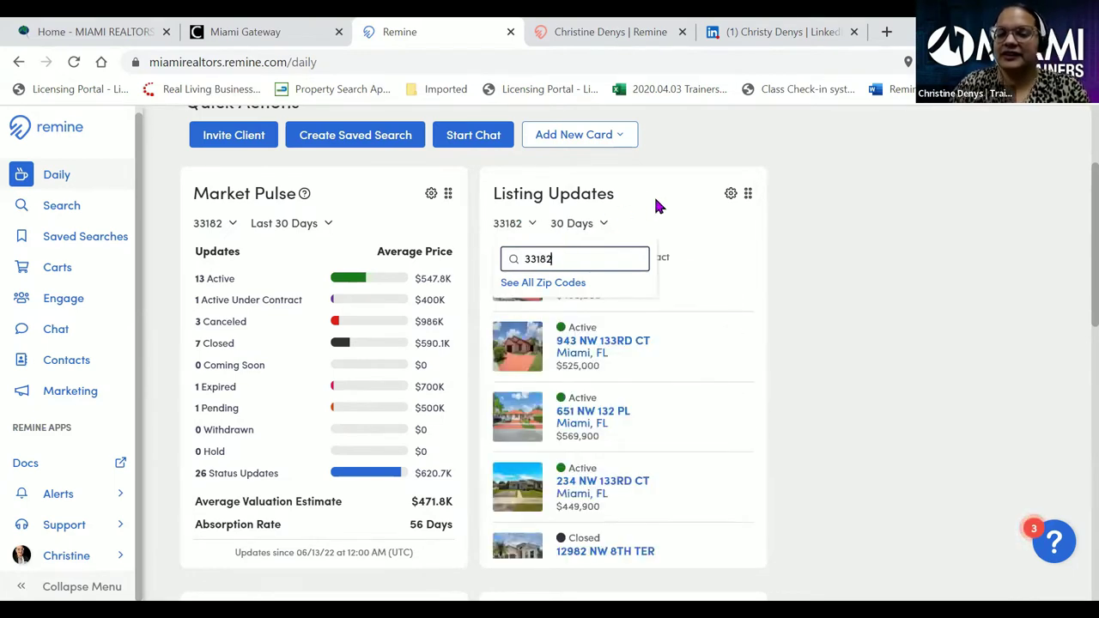
{"action": "left_click", "coordinate": [653, 206]}
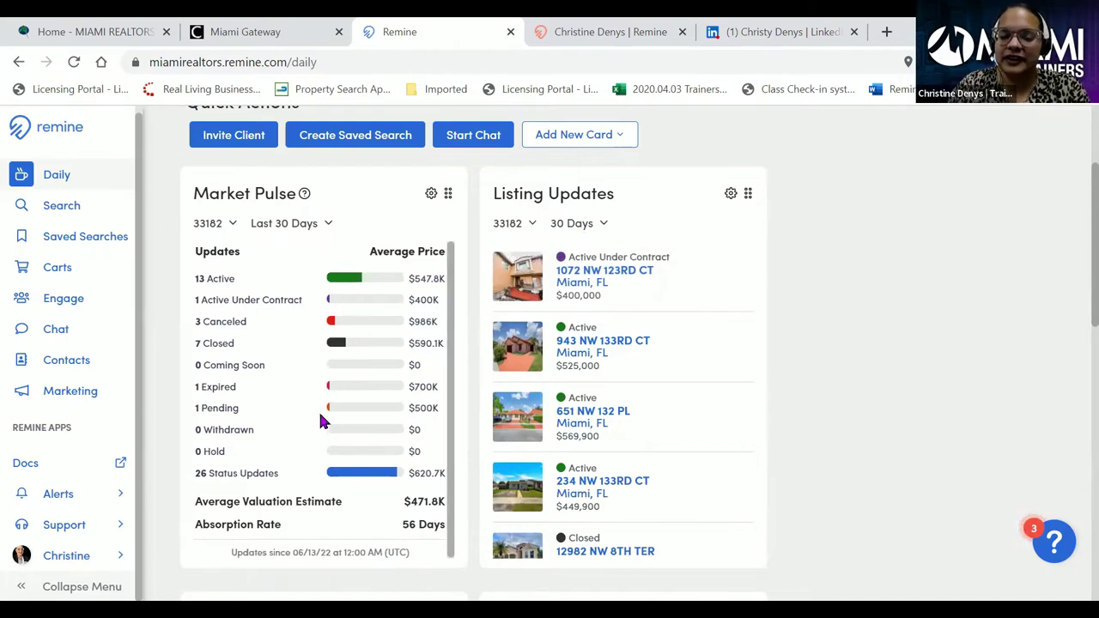
{"action": "scroll", "coordinate": [507, 334], "scroll_direction": "down", "scroll_amount": 3}
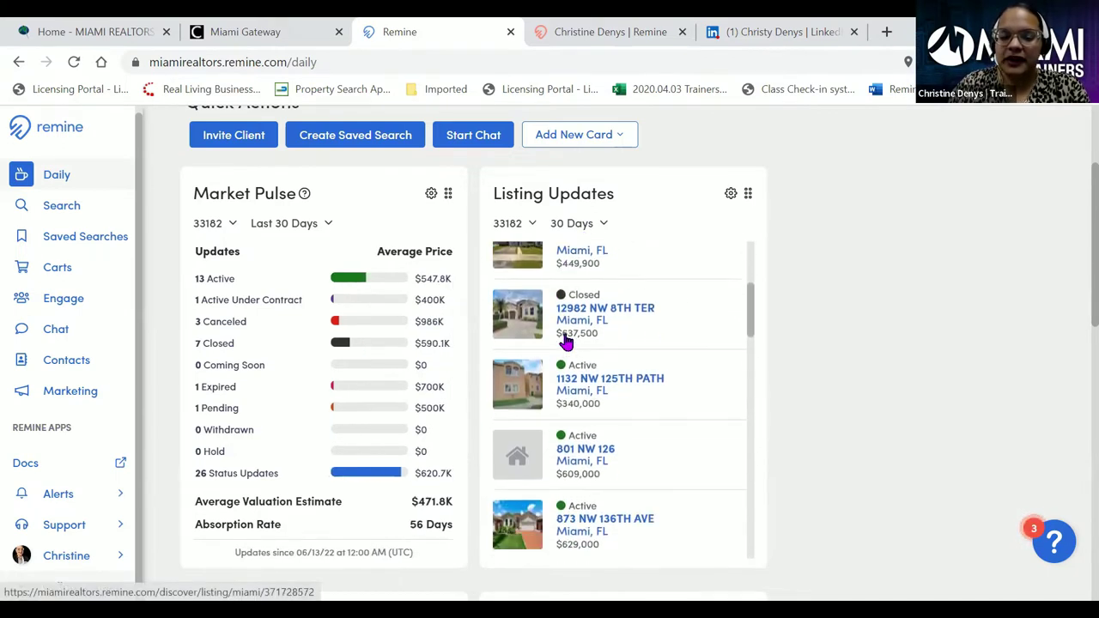
{"action": "scroll", "coordinate": [593, 338], "scroll_direction": "down", "scroll_amount": 5}
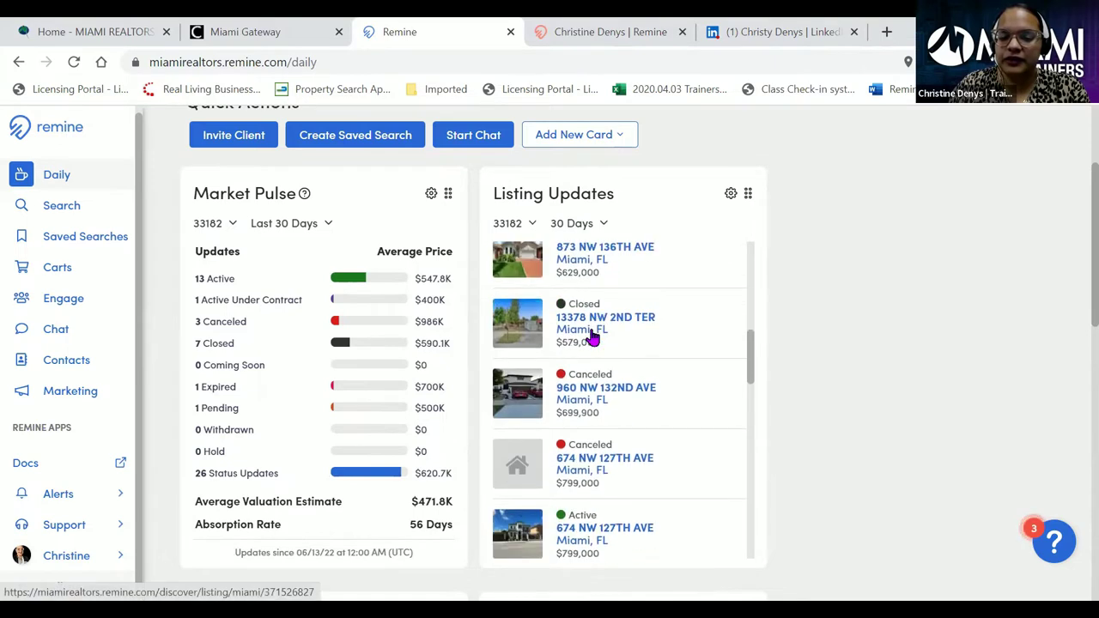
{"action": "scroll", "coordinate": [592, 337], "scroll_direction": "down", "scroll_amount": 6}
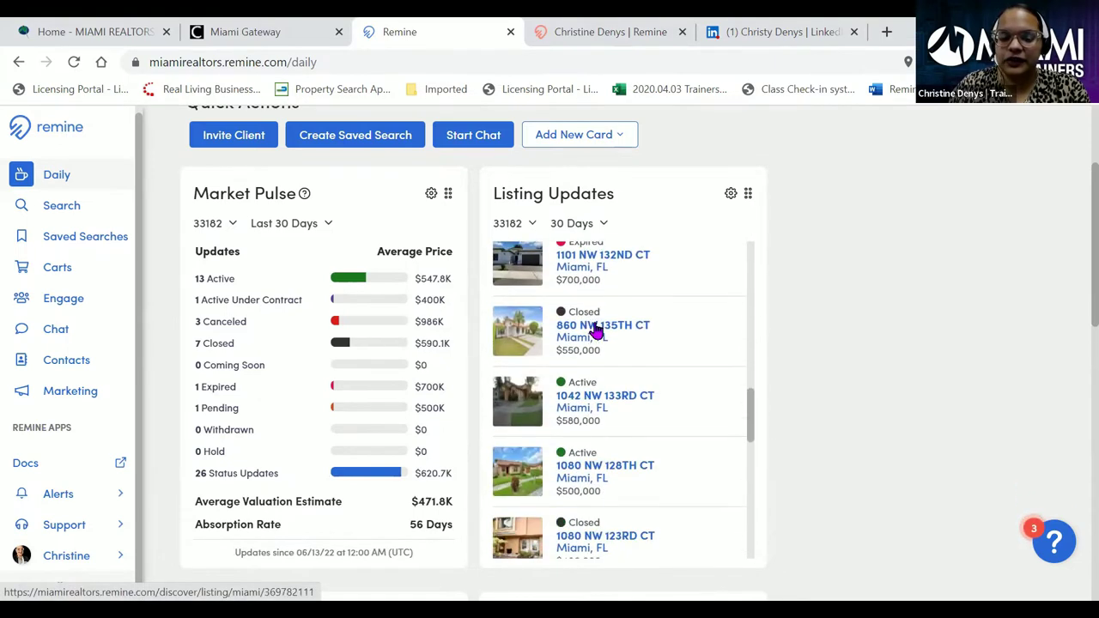
{"action": "scroll", "coordinate": [595, 332], "scroll_direction": "down", "scroll_amount": 6}
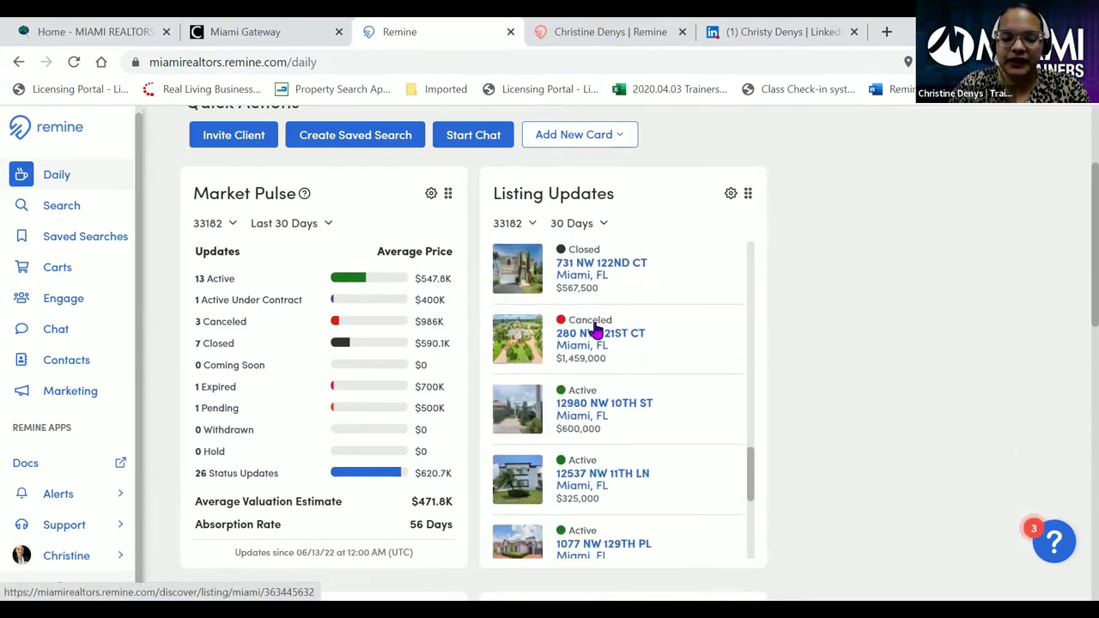
{"action": "scroll", "coordinate": [595, 333], "scroll_direction": "down", "scroll_amount": 4}
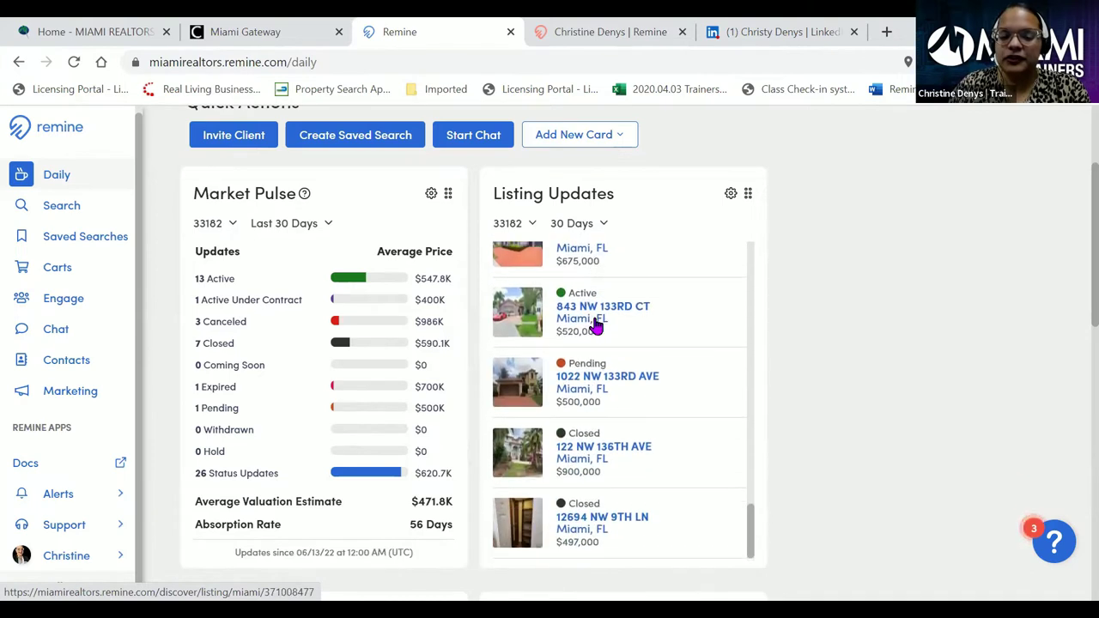
{"action": "scroll", "coordinate": [611, 395], "scroll_direction": "up", "scroll_amount": 4}
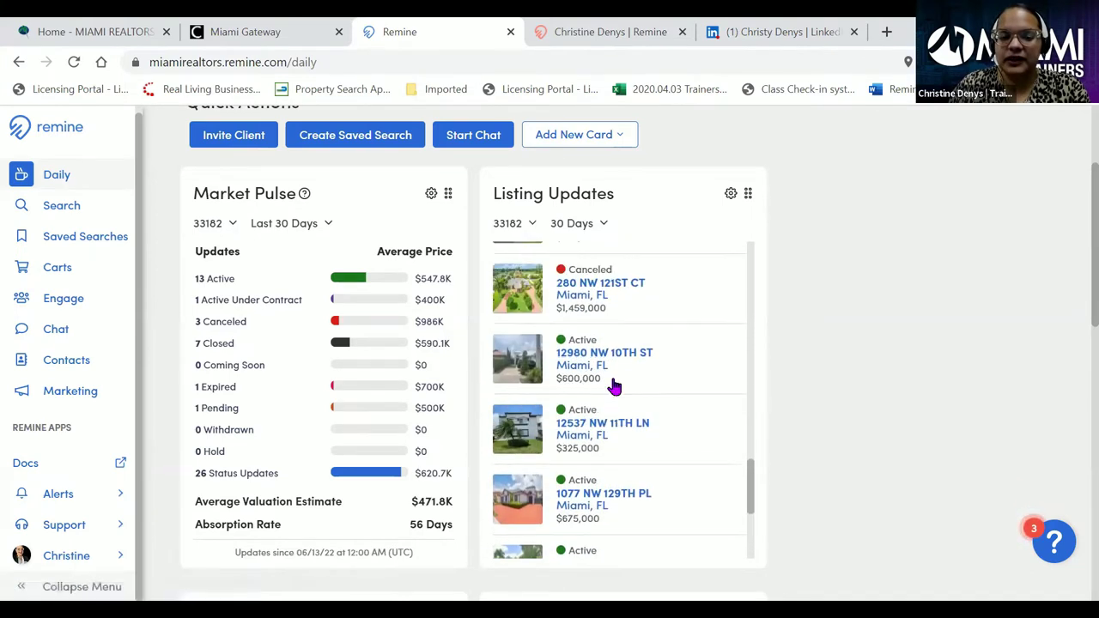
{"action": "scroll", "coordinate": [617, 380], "scroll_direction": "up", "scroll_amount": 1}
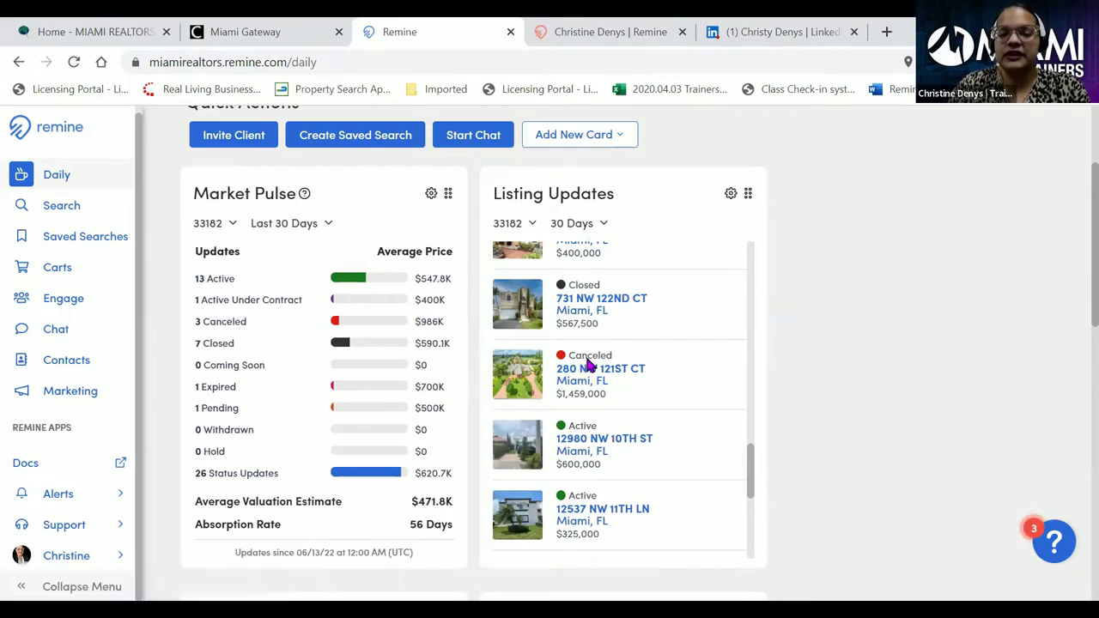
{"action": "left_click", "coordinate": [589, 367]}
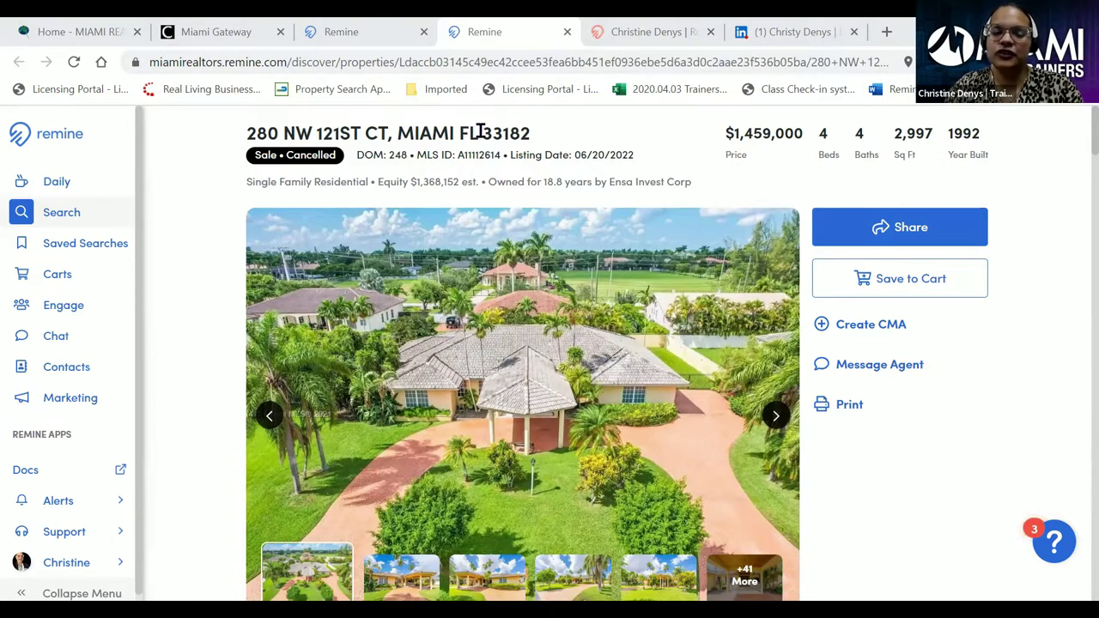
- Highlight the 248 days-on-market figure and the equity and ownership summary, then bring up Print
{"action": "double_click", "coordinate": [398, 155]}
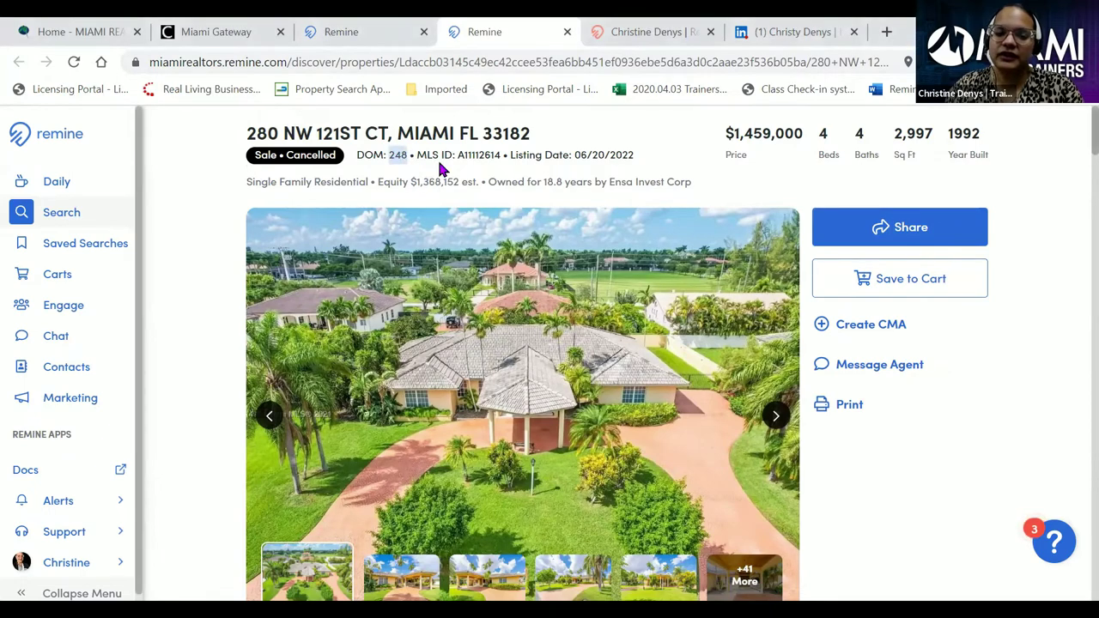
{"action": "left_click", "coordinate": [587, 139]}
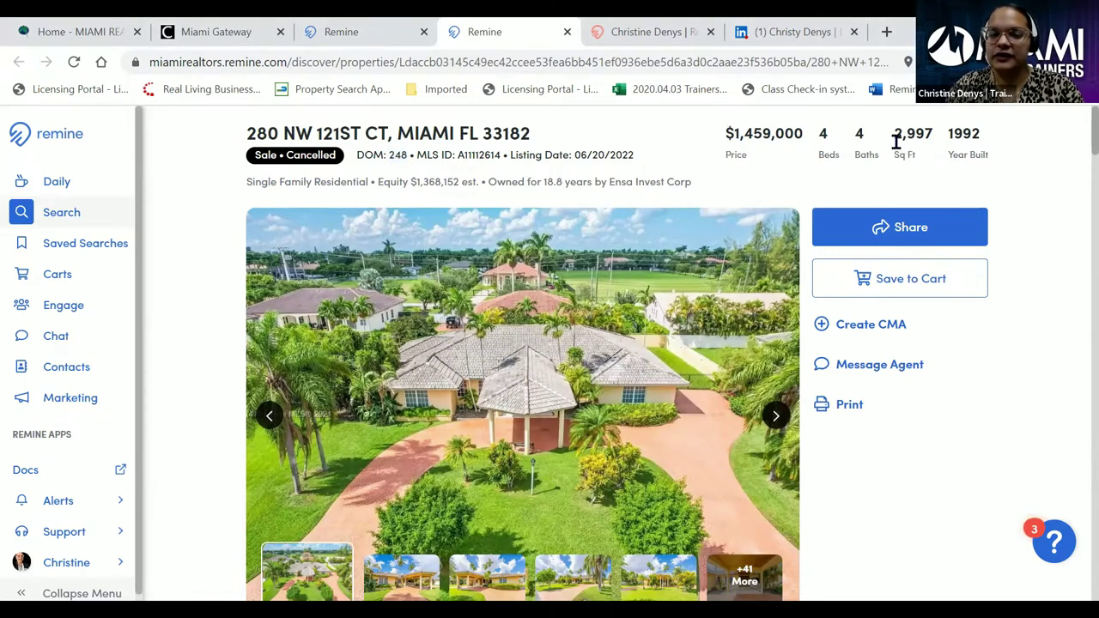
{"action": "left_click_drag", "start_coordinate": [382, 179], "coordinate": [699, 182]}
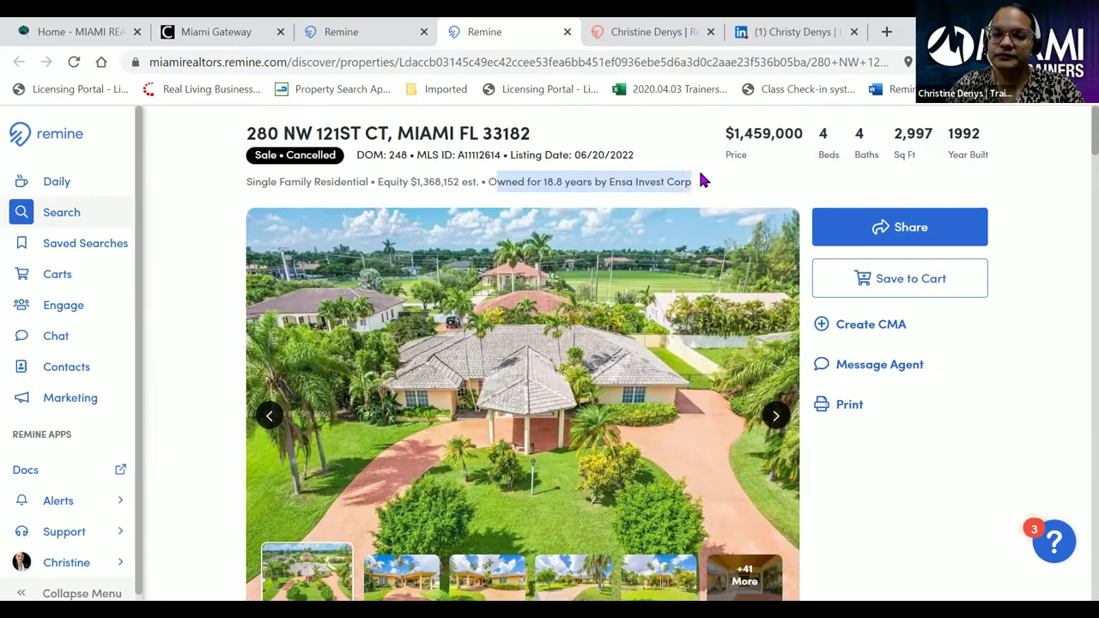
{"action": "left_click", "coordinate": [567, 185]}
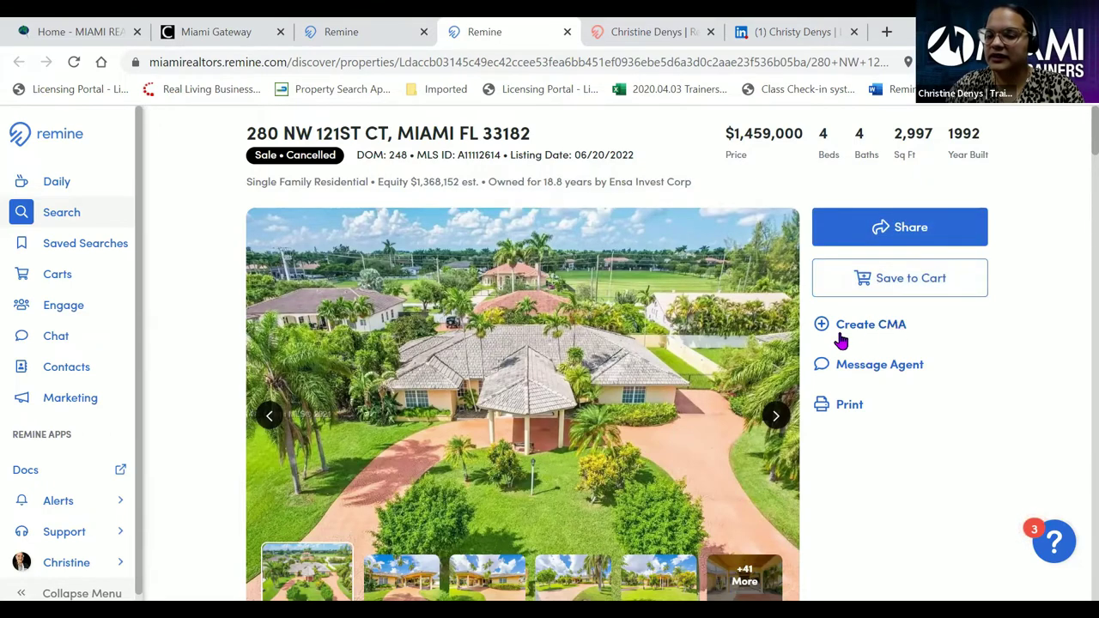
{"action": "left_click", "coordinate": [851, 407]}
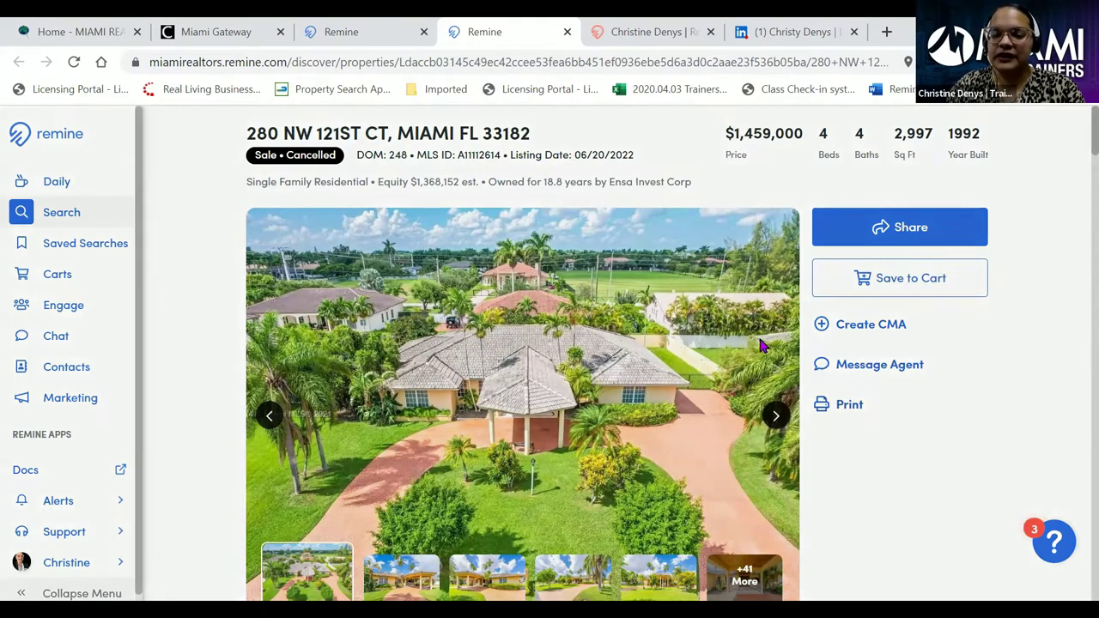
- Preview the Agent Full, then Public Record One-Page print views, and close without printing
{"action": "left_click", "coordinate": [646, 297]}
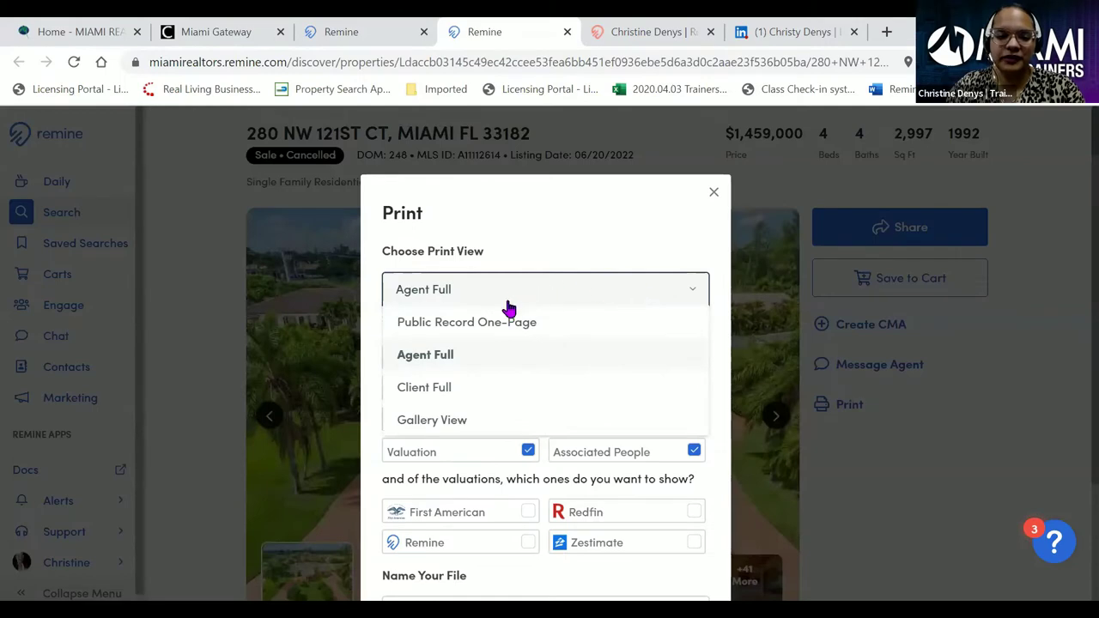
{"action": "left_click", "coordinate": [455, 357]}
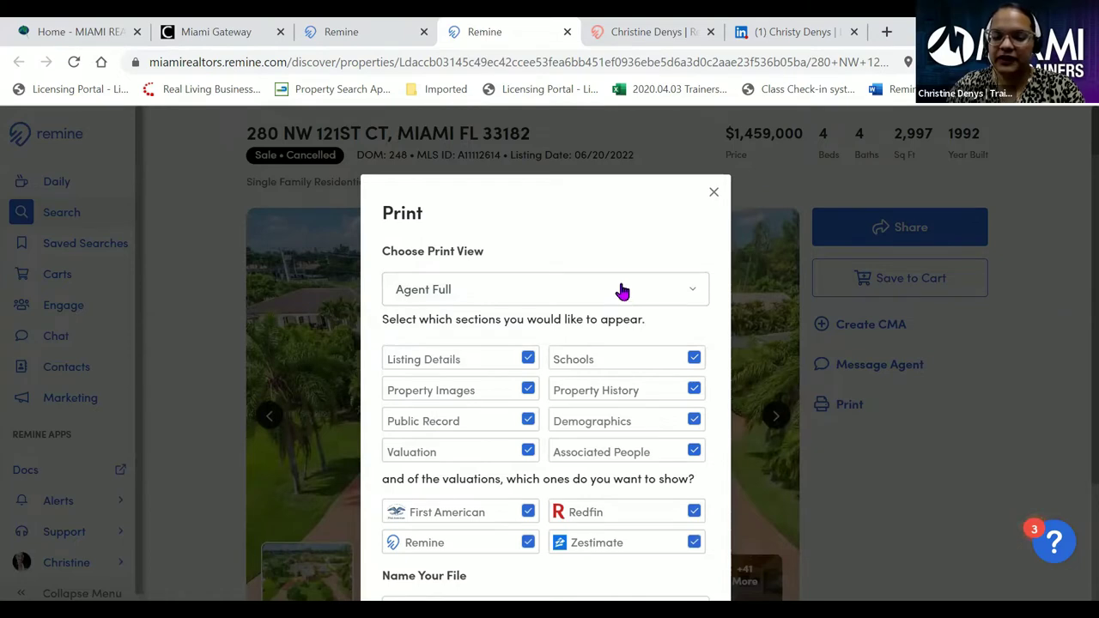
{"action": "left_click", "coordinate": [621, 291]}
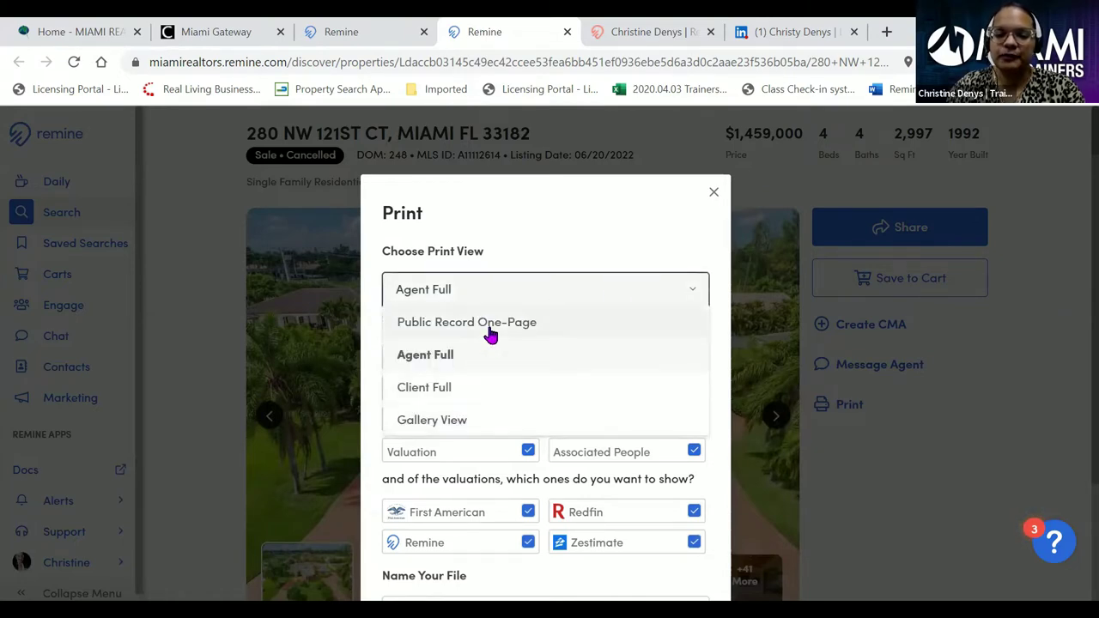
{"action": "left_click", "coordinate": [491, 328]}
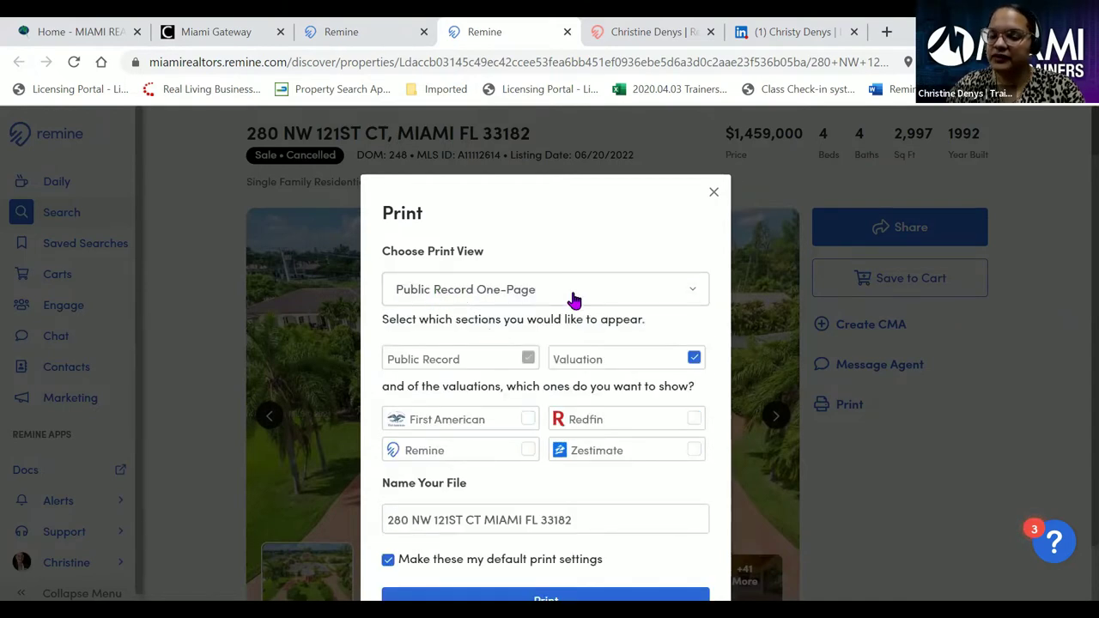
{"action": "scroll", "coordinate": [596, 312], "scroll_direction": "down", "scroll_amount": 1}
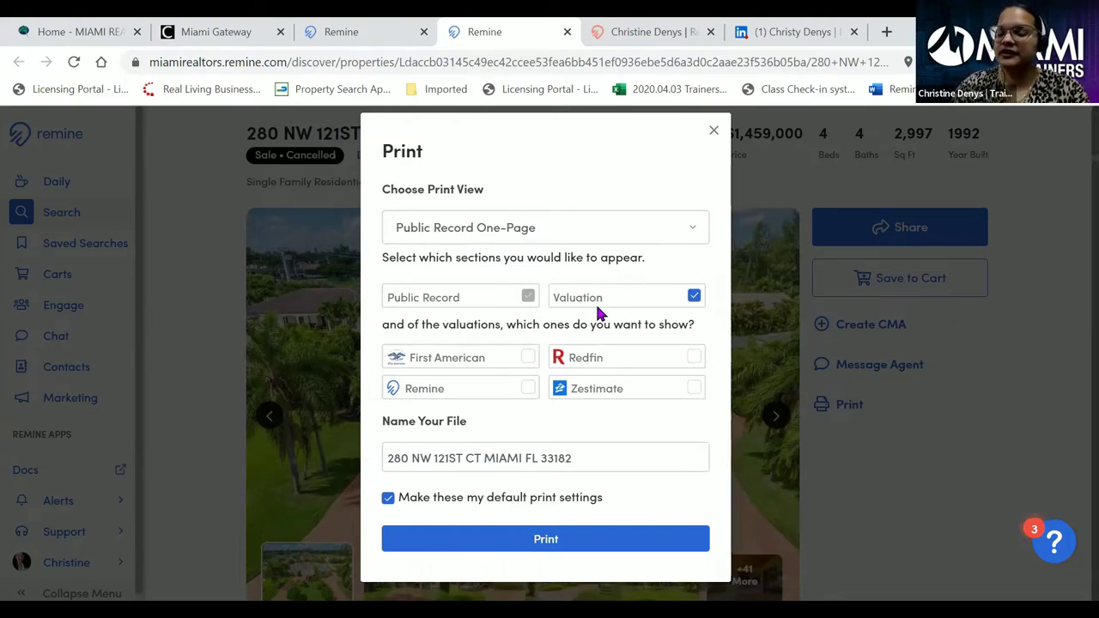
{"action": "left_click", "coordinate": [715, 134]}
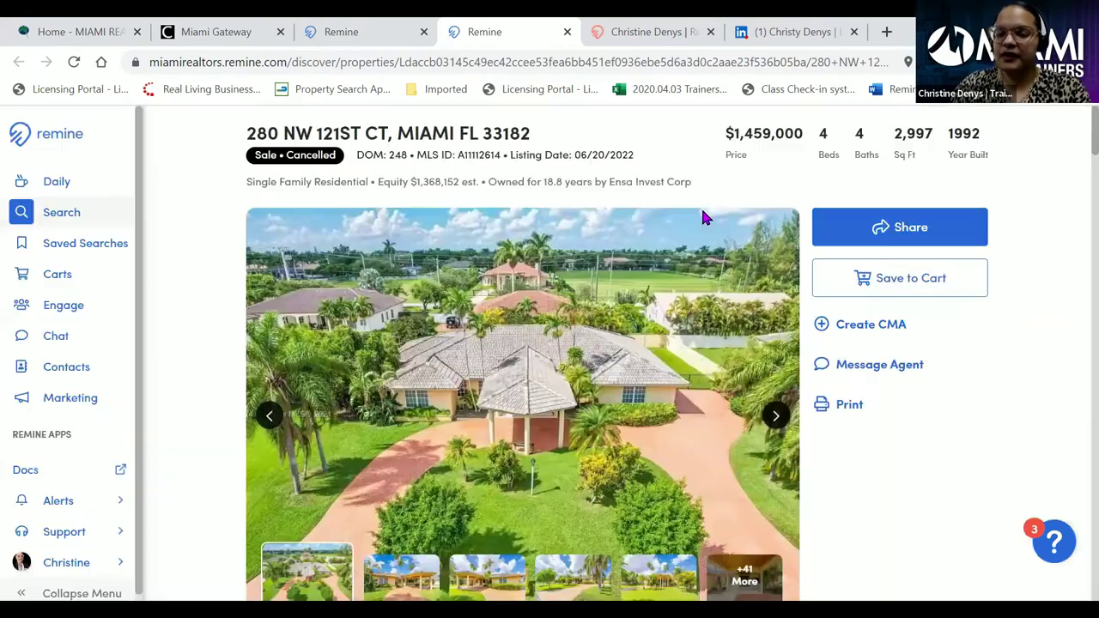
{"action": "scroll", "coordinate": [817, 365], "scroll_direction": "down", "scroll_amount": 2}
{"action": "scroll", "coordinate": [817, 365], "scroll_direction": "down", "scroll_amount": 5}
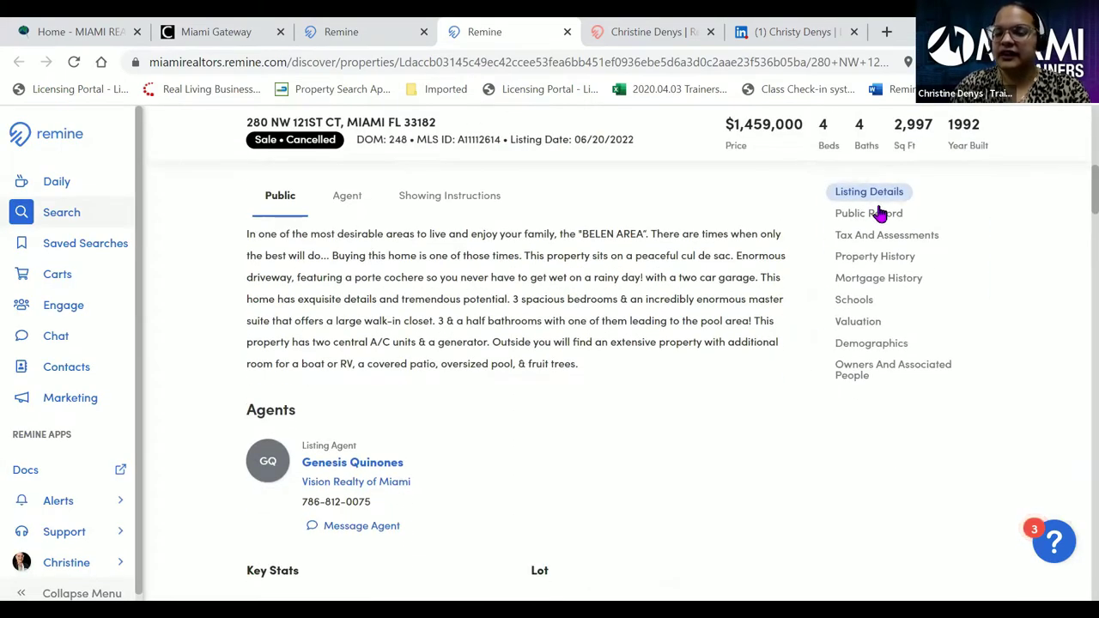
{"action": "left_click", "coordinate": [879, 217]}
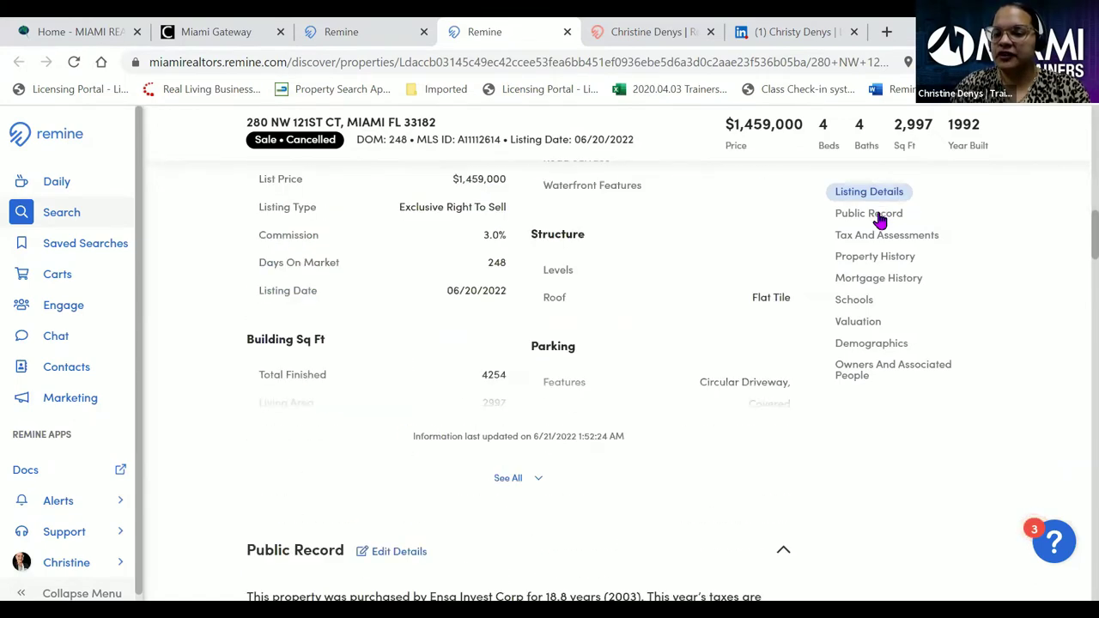
{"action": "left_click", "coordinate": [887, 238]}
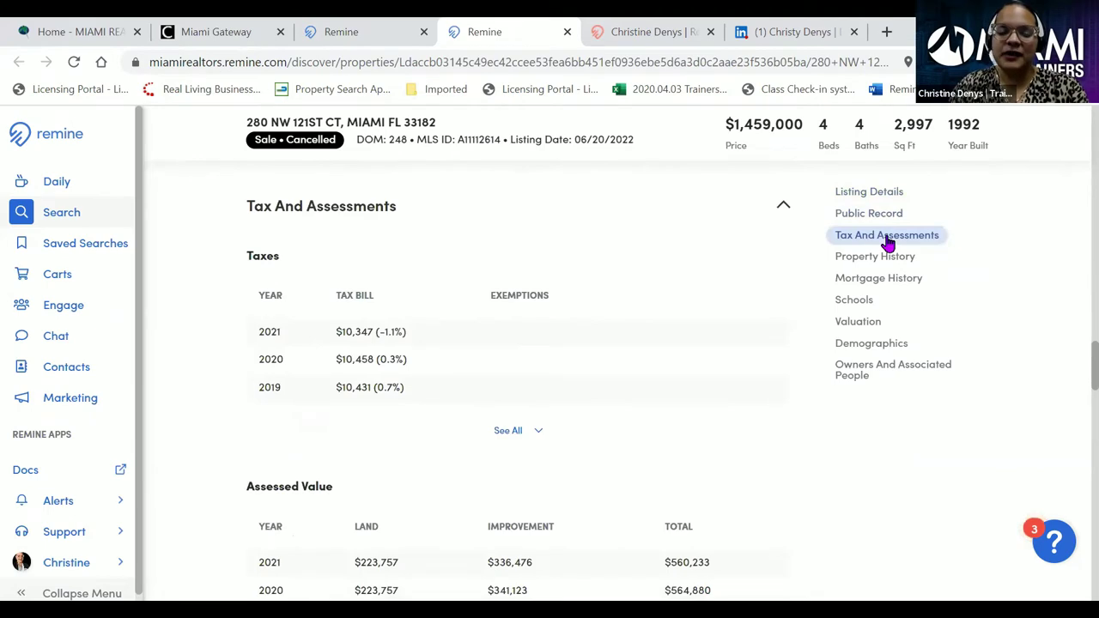
{"action": "left_click", "coordinate": [884, 267]}
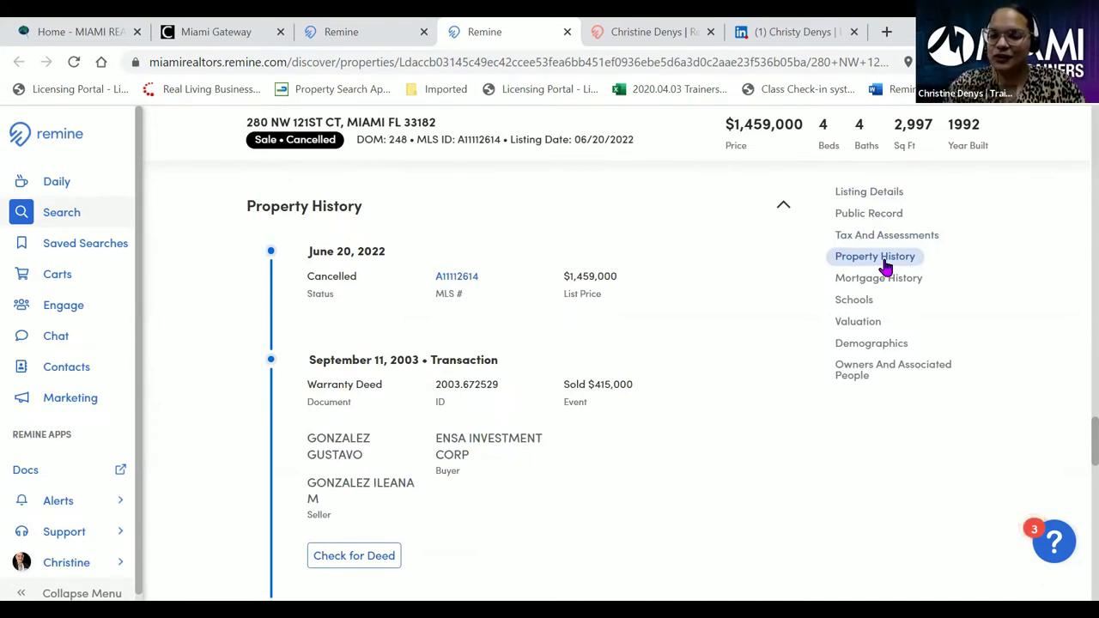
{"action": "left_click", "coordinate": [883, 280]}
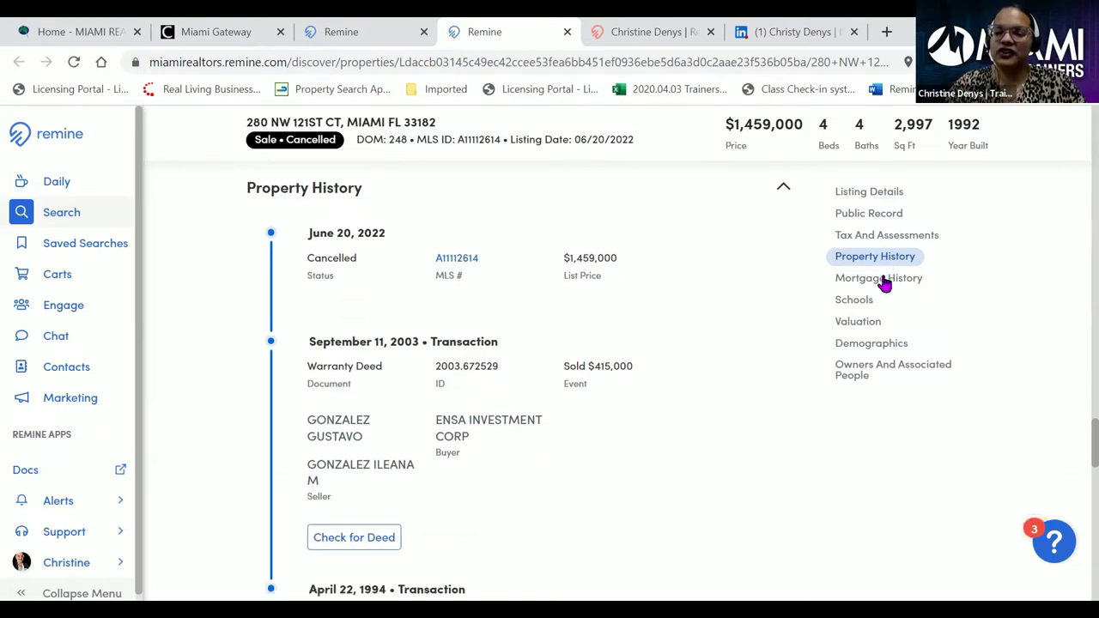
{"action": "left_click", "coordinate": [854, 299]}
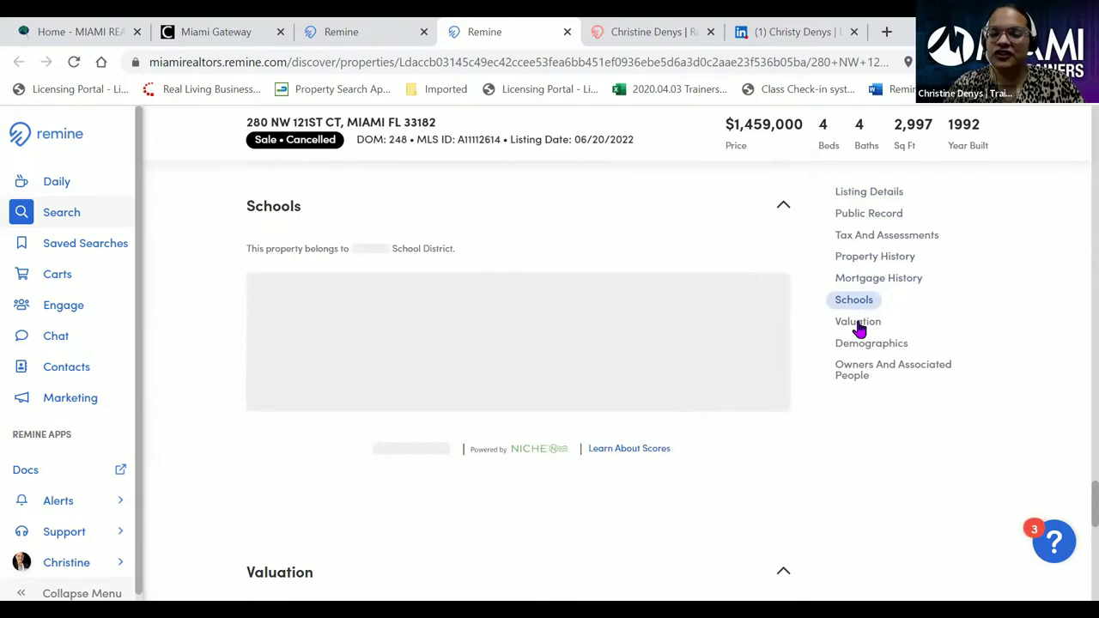
{"action": "left_click", "coordinate": [859, 325]}
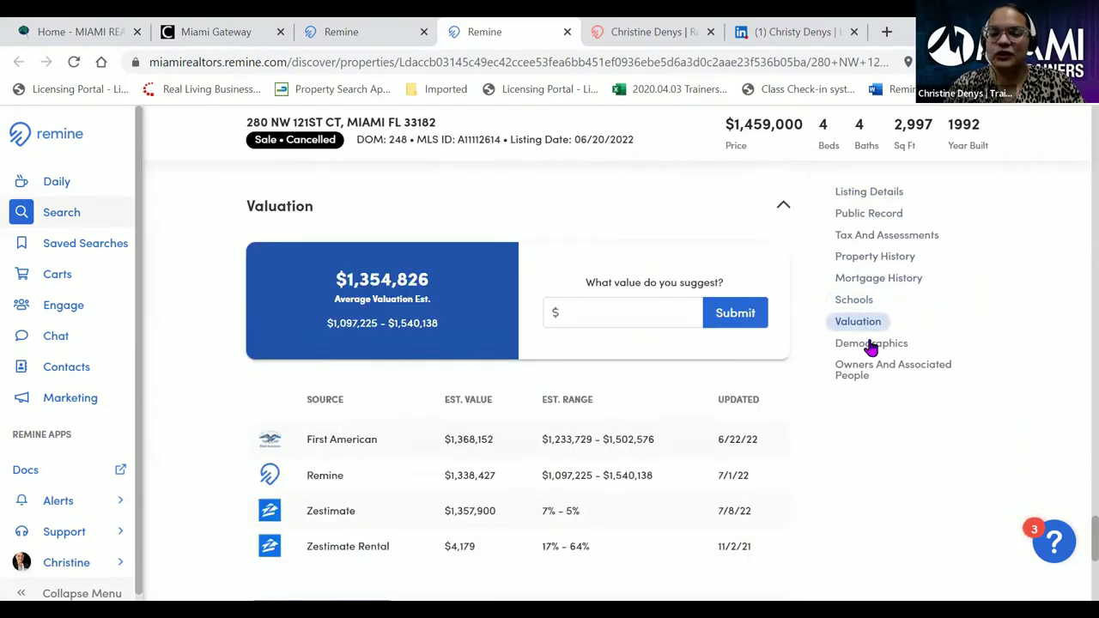
{"action": "left_click", "coordinate": [871, 345]}
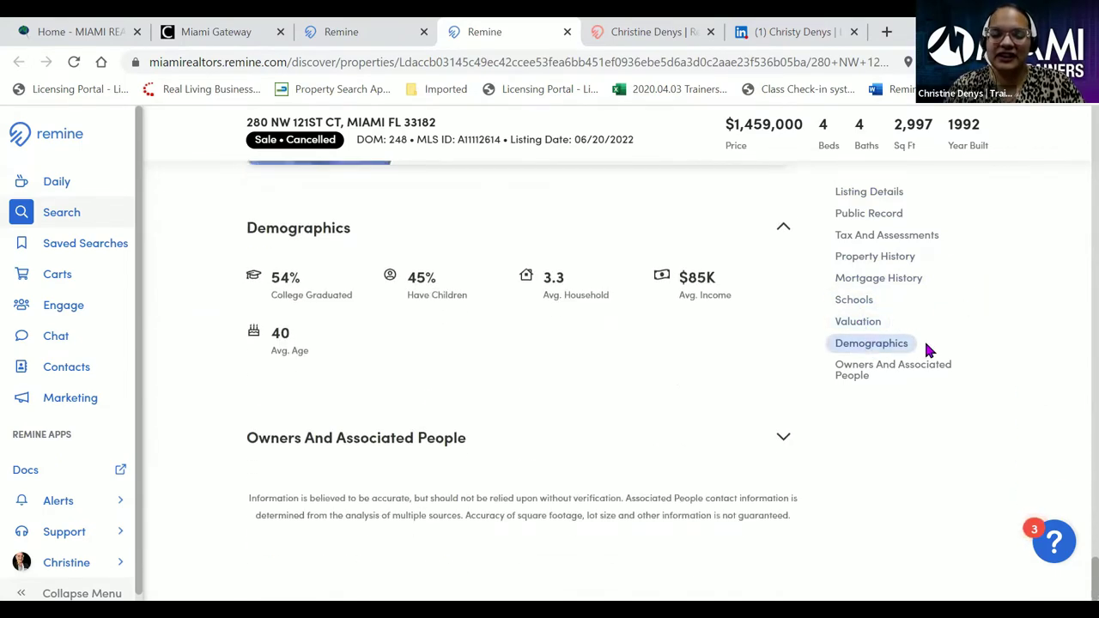
{"action": "left_click", "coordinate": [896, 367]}
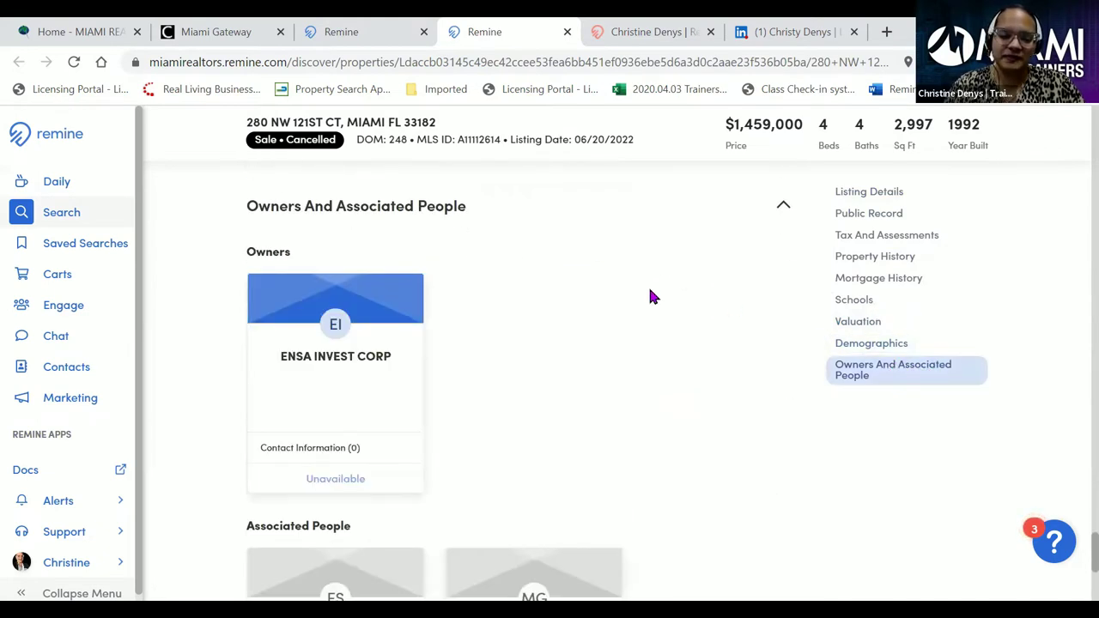
{"action": "scroll", "coordinate": [560, 378], "scroll_direction": "down", "scroll_amount": 3}
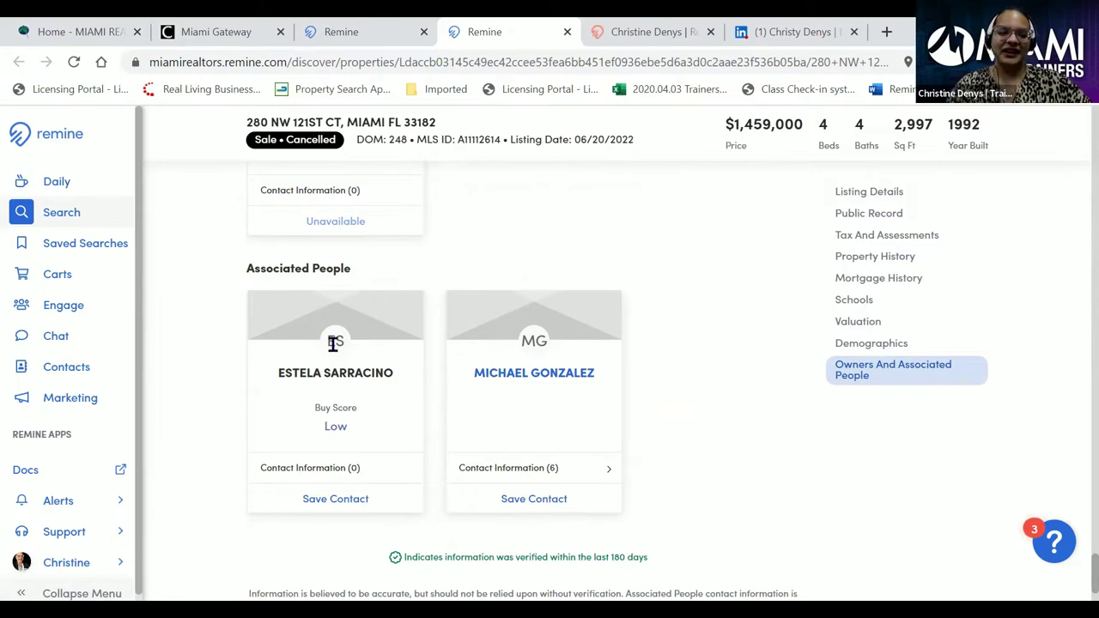
{"action": "scroll", "coordinate": [331, 346], "scroll_direction": "up", "scroll_amount": 10}
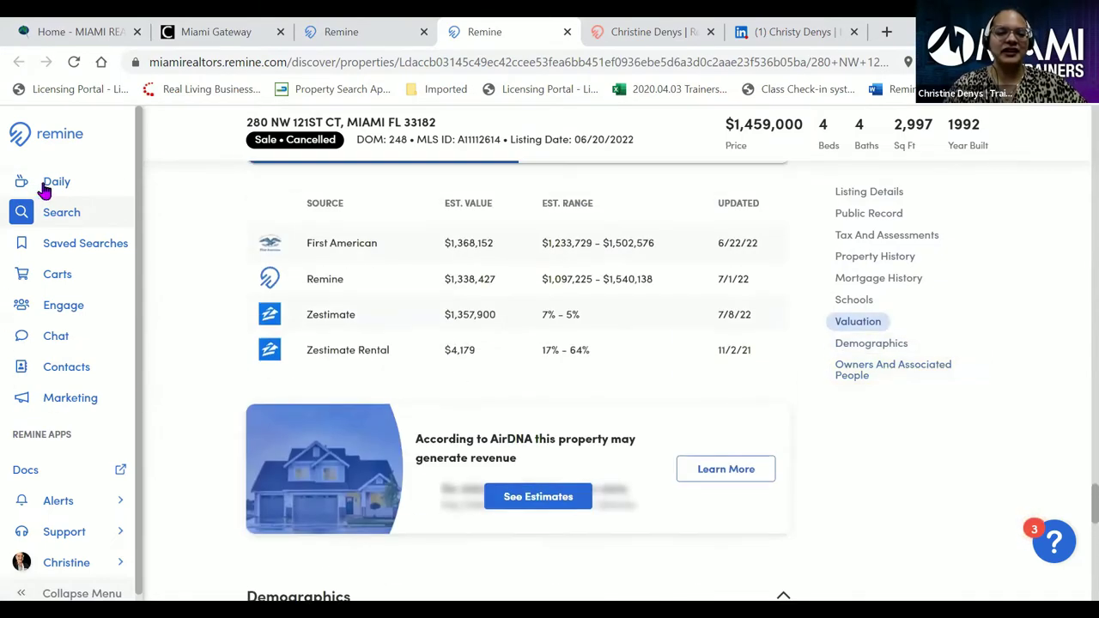
- Go to the Daily dashboard and scroll down to Property Notifications and the 65-contact Engage card
{"action": "left_click", "coordinate": [49, 187]}
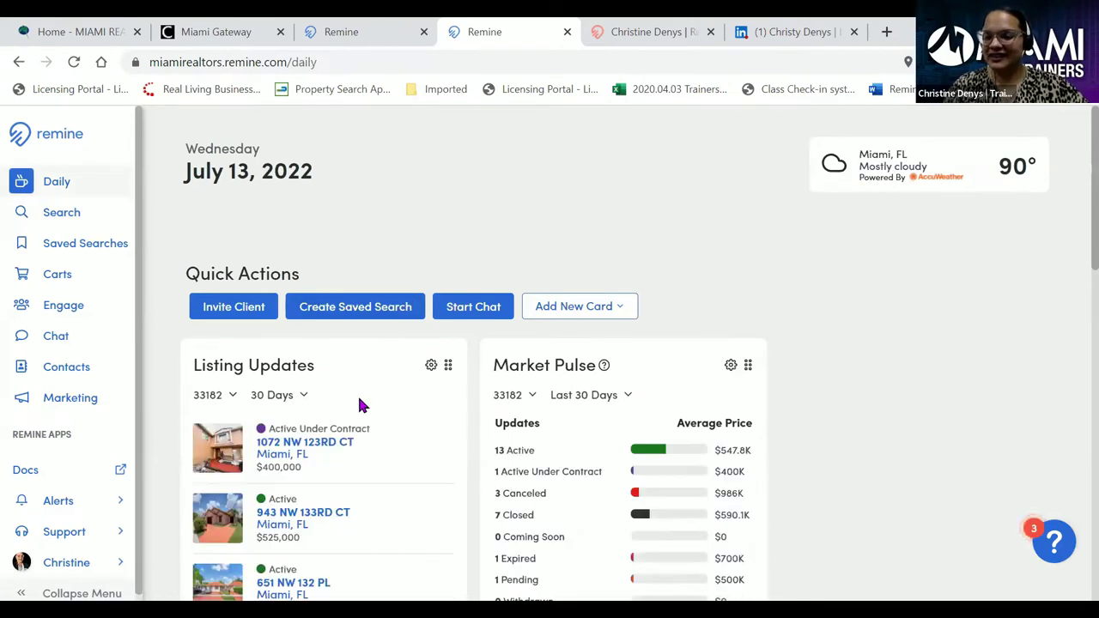
{"action": "scroll", "coordinate": [250, 399], "scroll_direction": "down", "scroll_amount": 1}
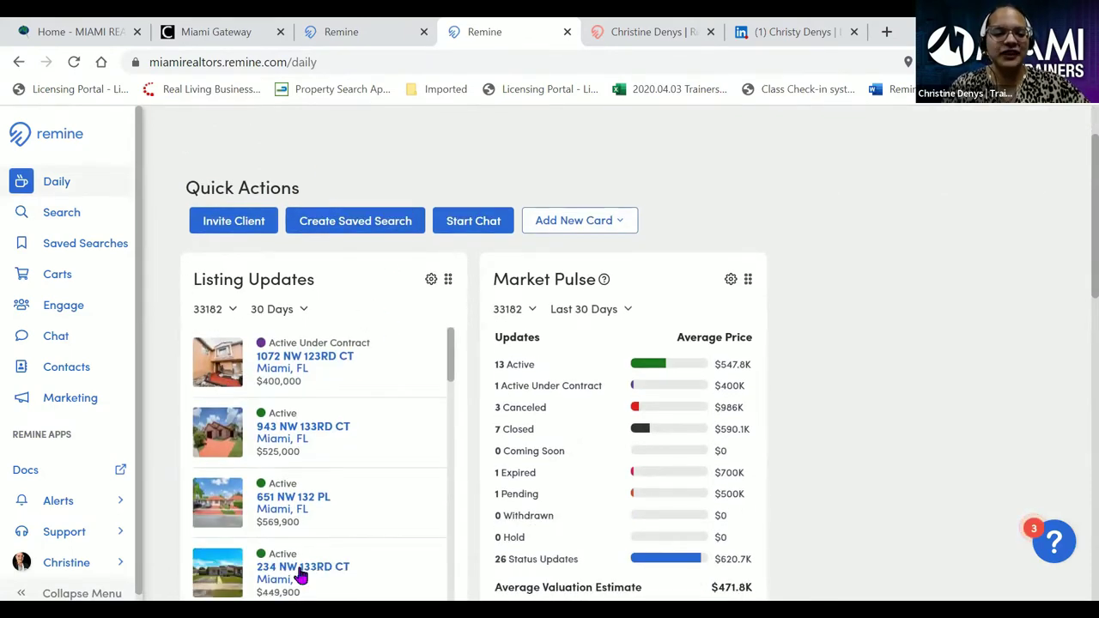
{"action": "scroll", "coordinate": [372, 337], "scroll_direction": "down", "scroll_amount": 1}
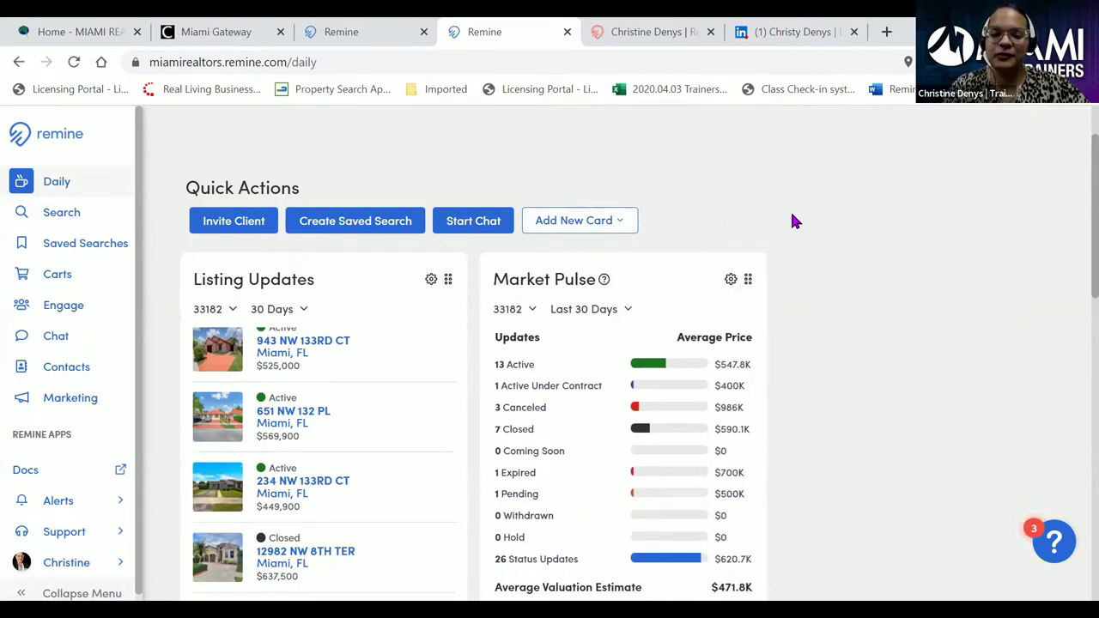
{"action": "scroll", "coordinate": [816, 260], "scroll_direction": "down", "scroll_amount": 4}
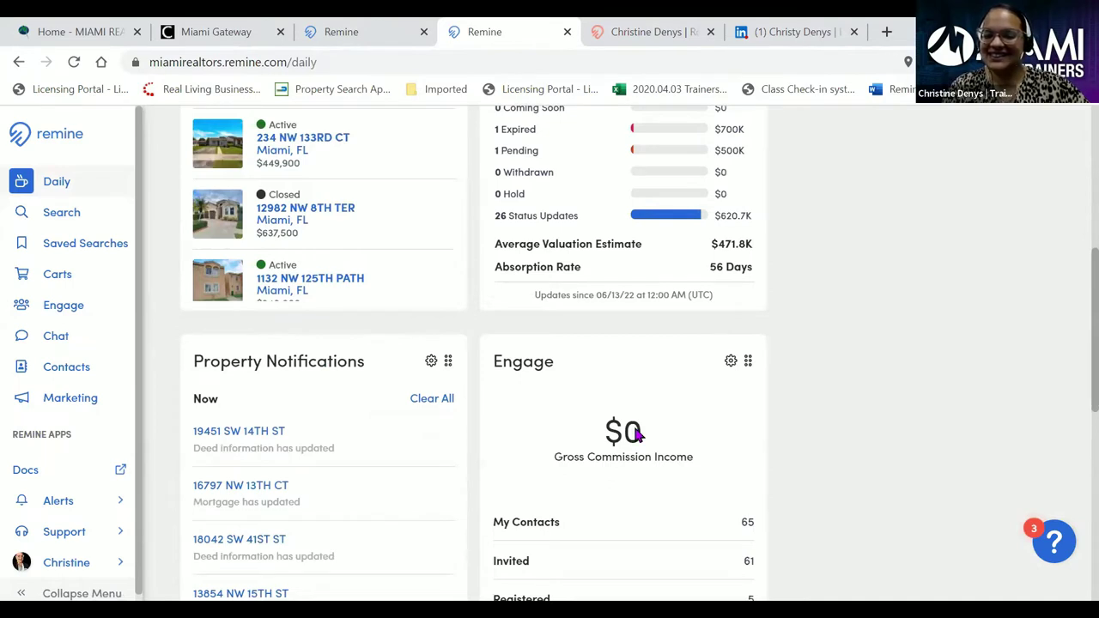
{"action": "scroll", "coordinate": [638, 435], "scroll_direction": "down", "scroll_amount": 1}
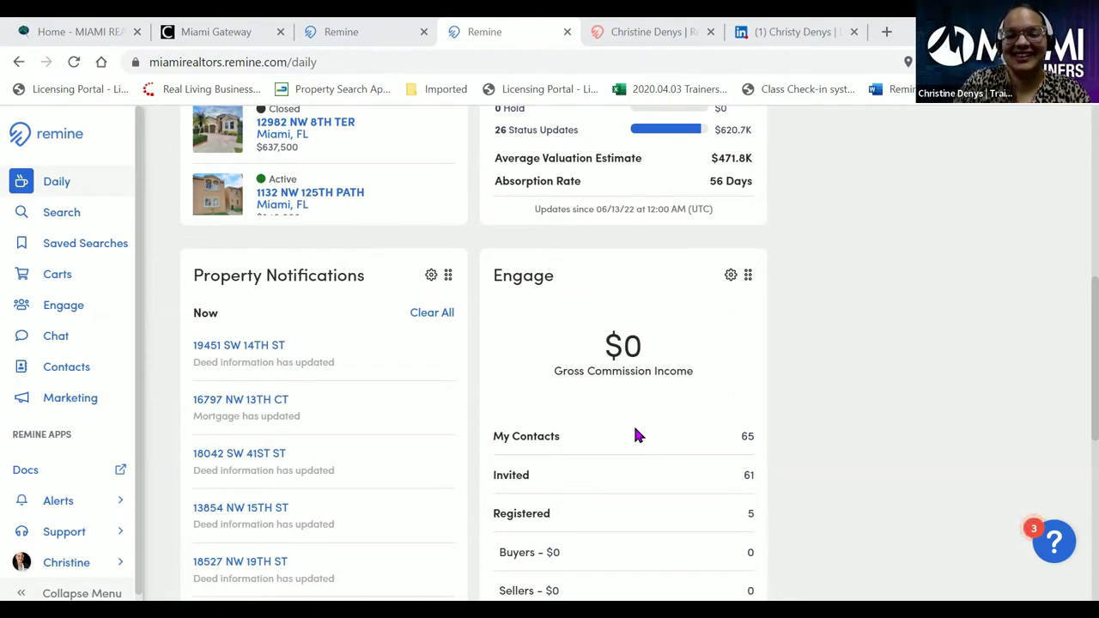
{"action": "scroll", "coordinate": [265, 438], "scroll_direction": "down", "scroll_amount": 1}
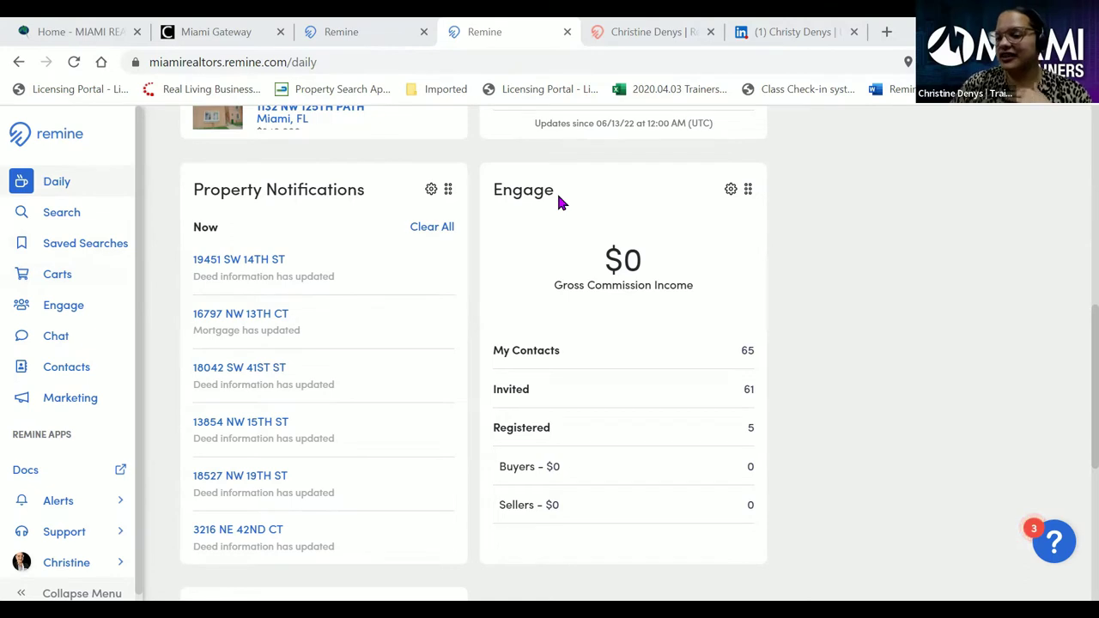
{"action": "scroll", "coordinate": [559, 203], "scroll_direction": "down", "scroll_amount": 1}
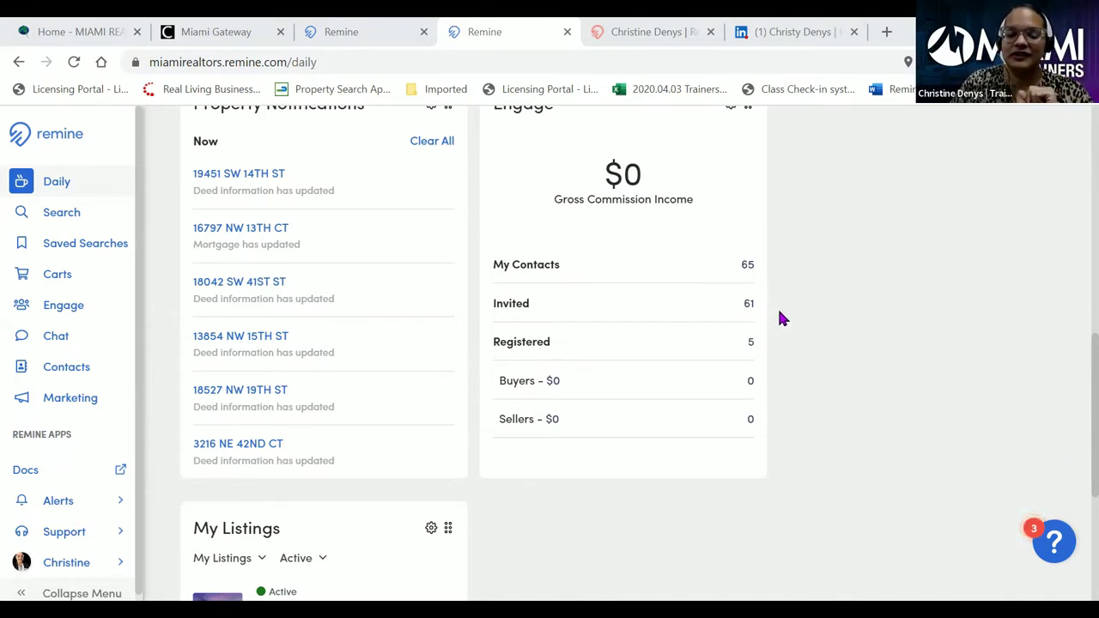
{"action": "scroll", "coordinate": [782, 318], "scroll_direction": "down", "scroll_amount": 4}
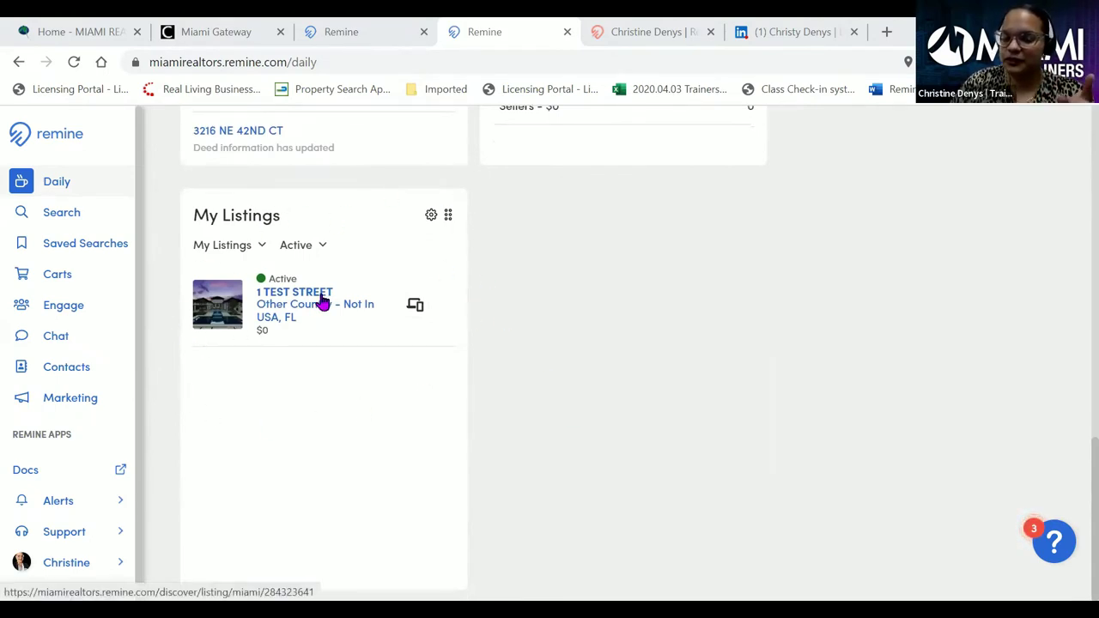
{"action": "left_click", "coordinate": [262, 247]}
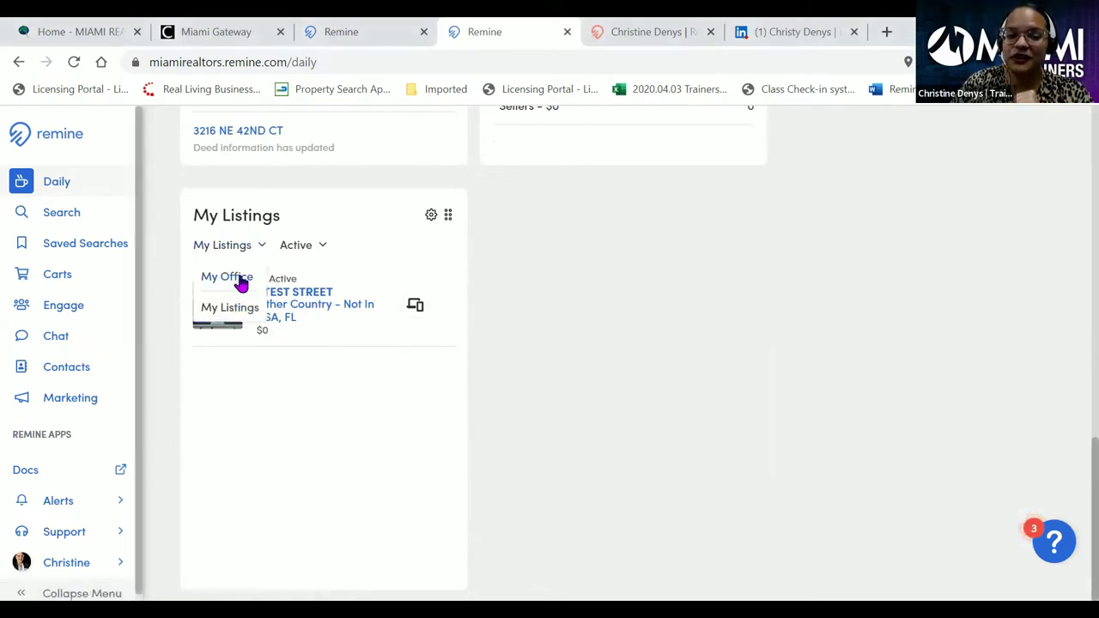
{"action": "left_click", "coordinate": [227, 277]}
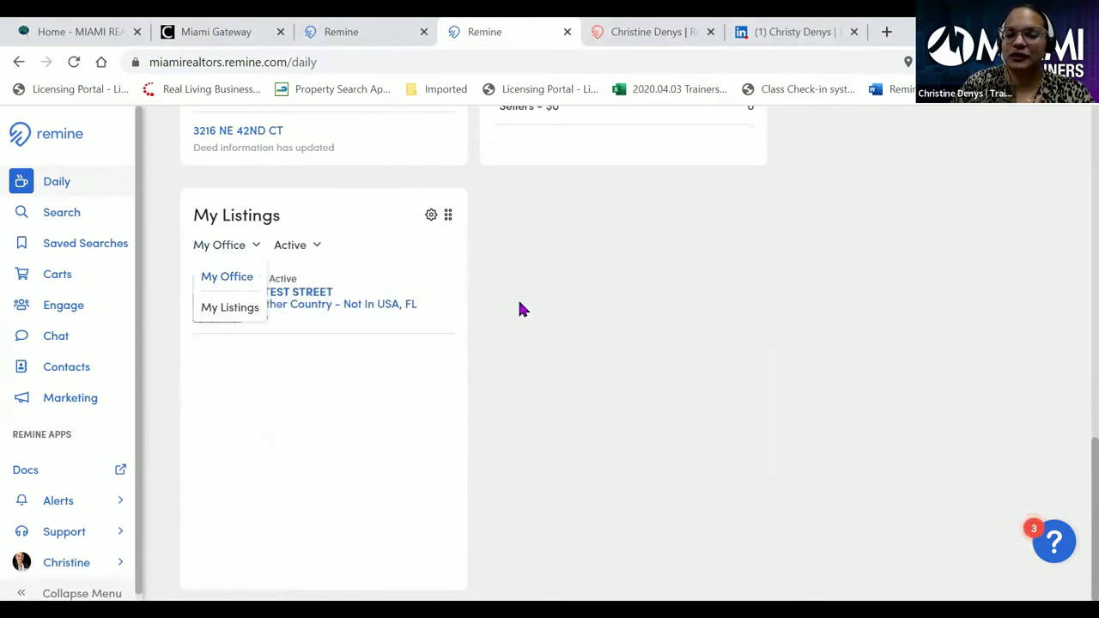
{"action": "left_click", "coordinate": [254, 250]}
{"action": "left_click", "coordinate": [234, 307]}
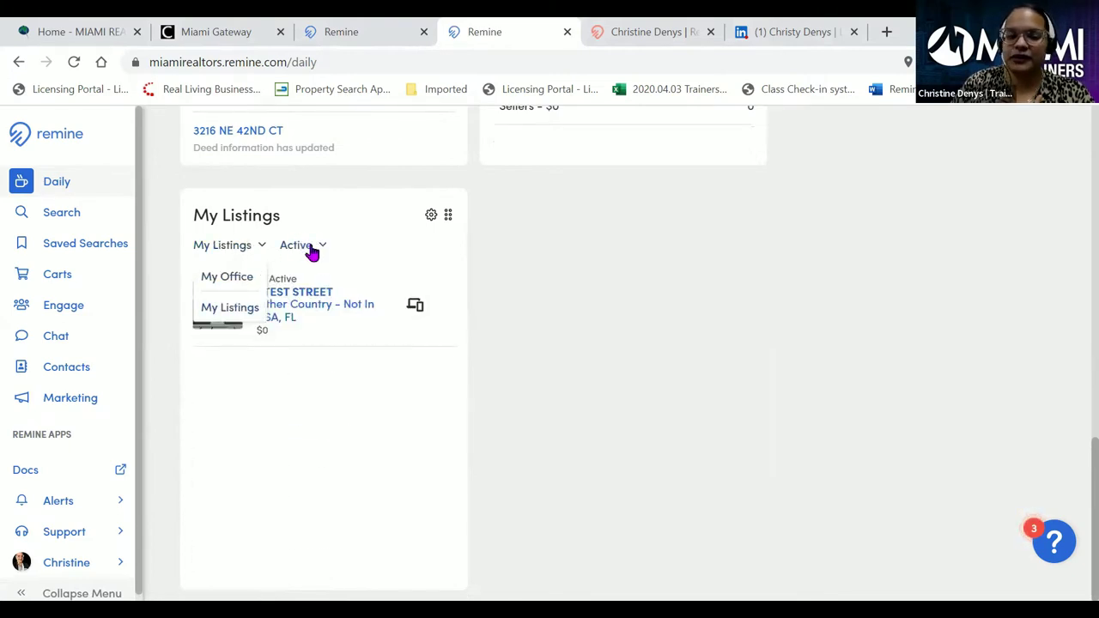
{"action": "left_click", "coordinate": [311, 249]}
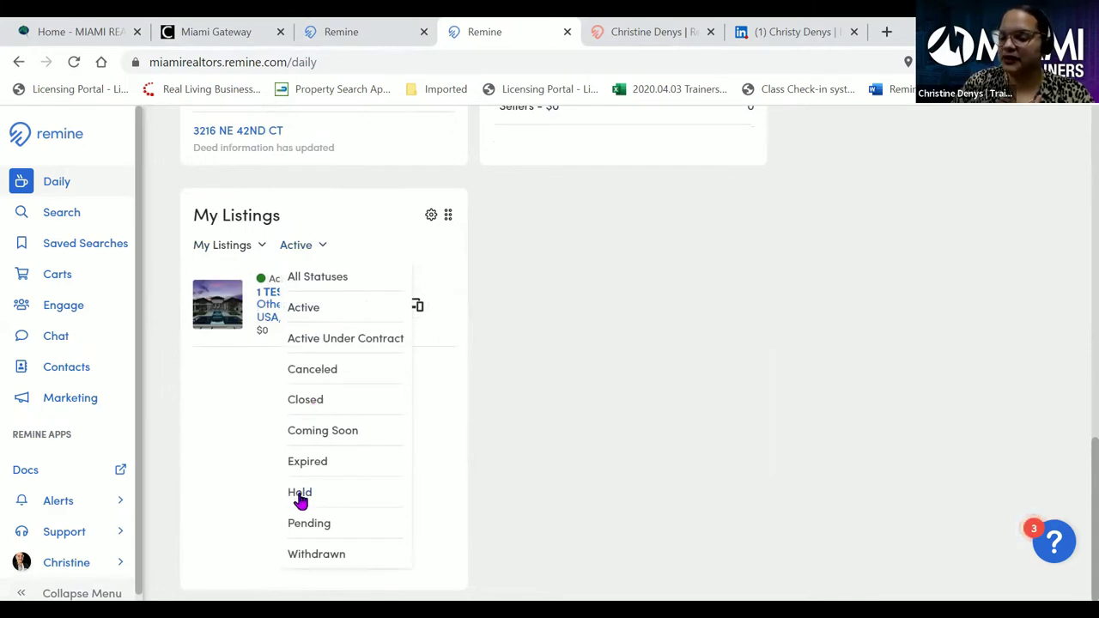
{"action": "left_click", "coordinate": [551, 343]}
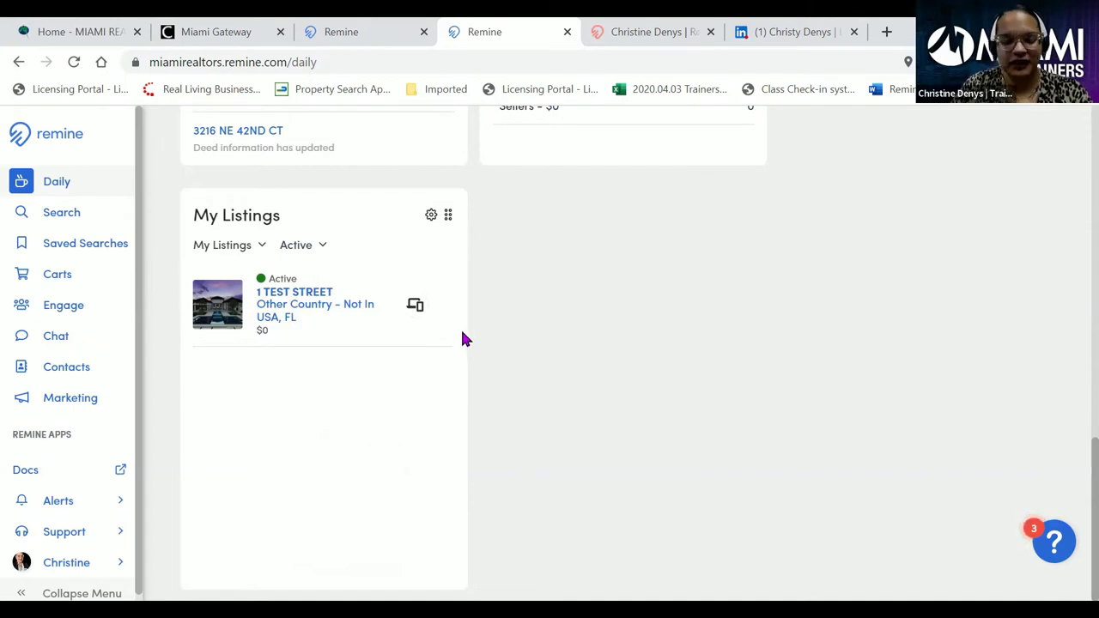
{"action": "scroll", "coordinate": [523, 342], "scroll_direction": "up", "scroll_amount": 2}
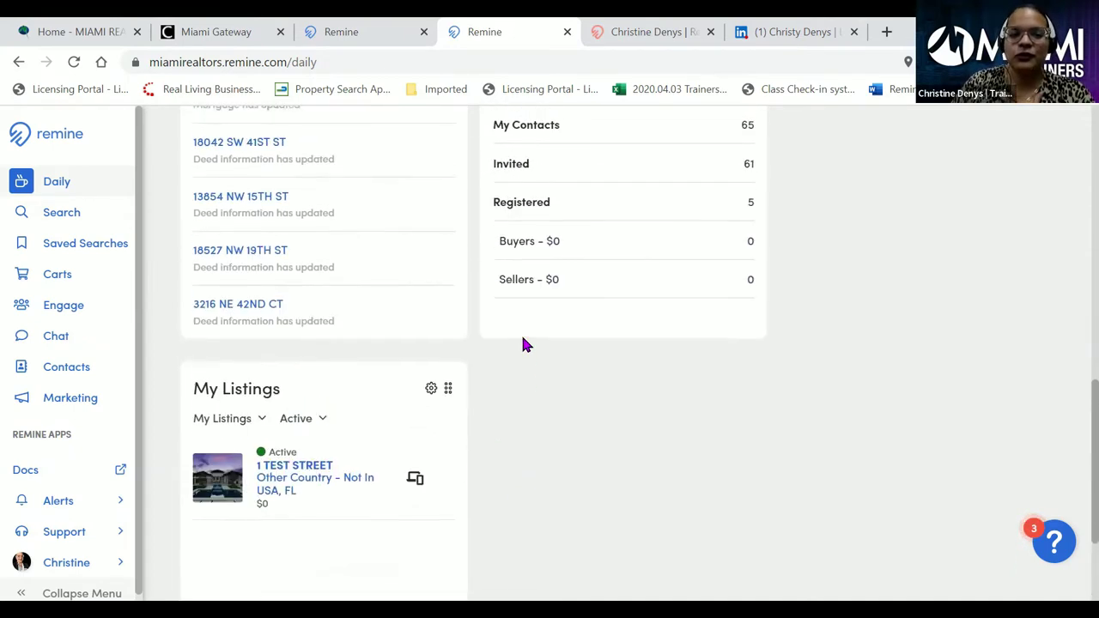
{"action": "scroll", "coordinate": [522, 343], "scroll_direction": "up", "scroll_amount": 3}
{"action": "scroll", "coordinate": [487, 319], "scroll_direction": "up", "scroll_amount": 2}
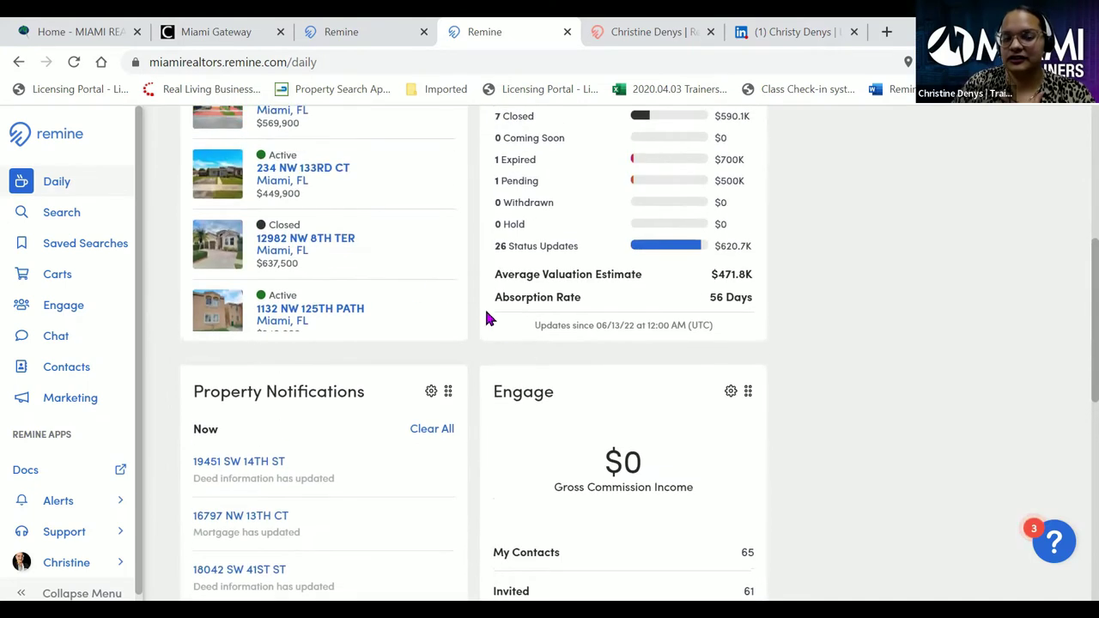
{"action": "left_click", "coordinate": [302, 314]}
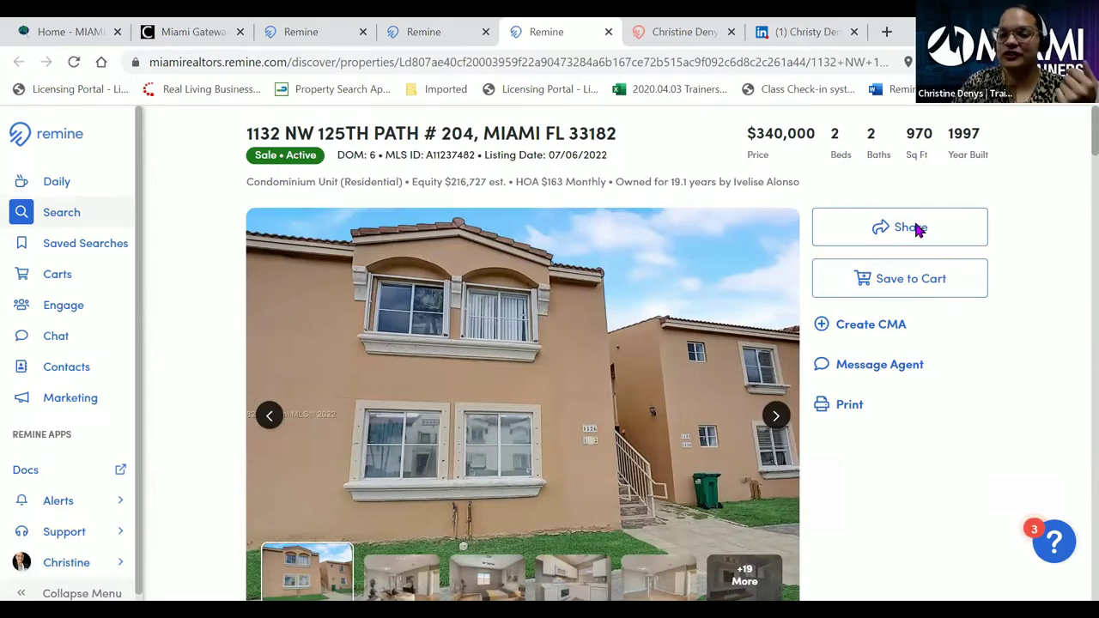
{"action": "left_click", "coordinate": [917, 230]}
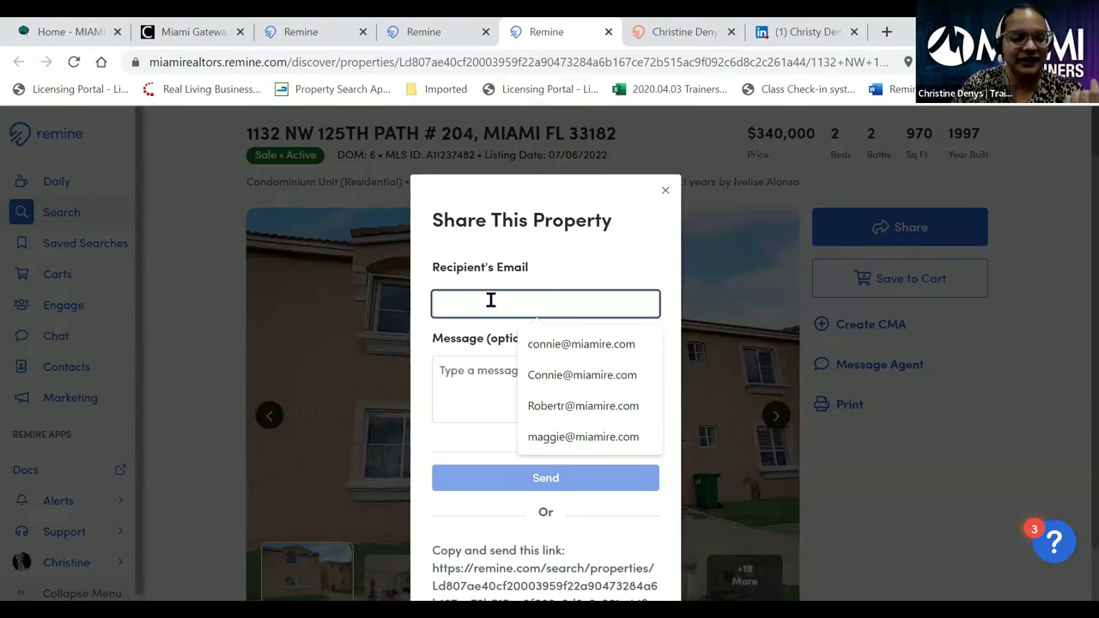
- Choose a saved contact as recipient and add a short note recommending the property
{"action": "left_click", "coordinate": [579, 345]}
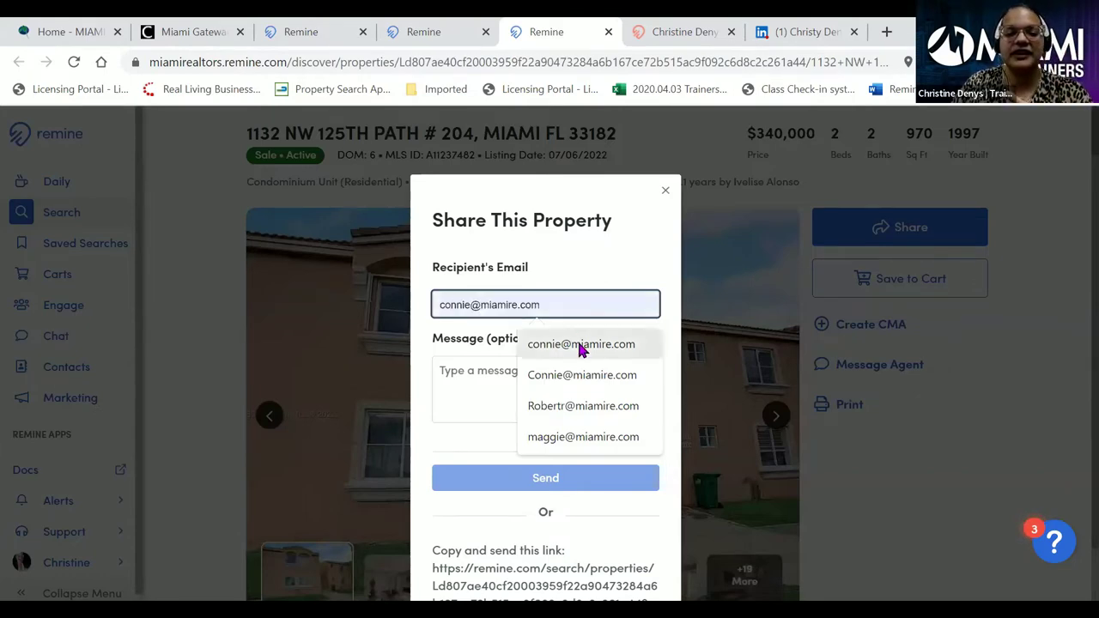
{"action": "left_click", "coordinate": [473, 367]}
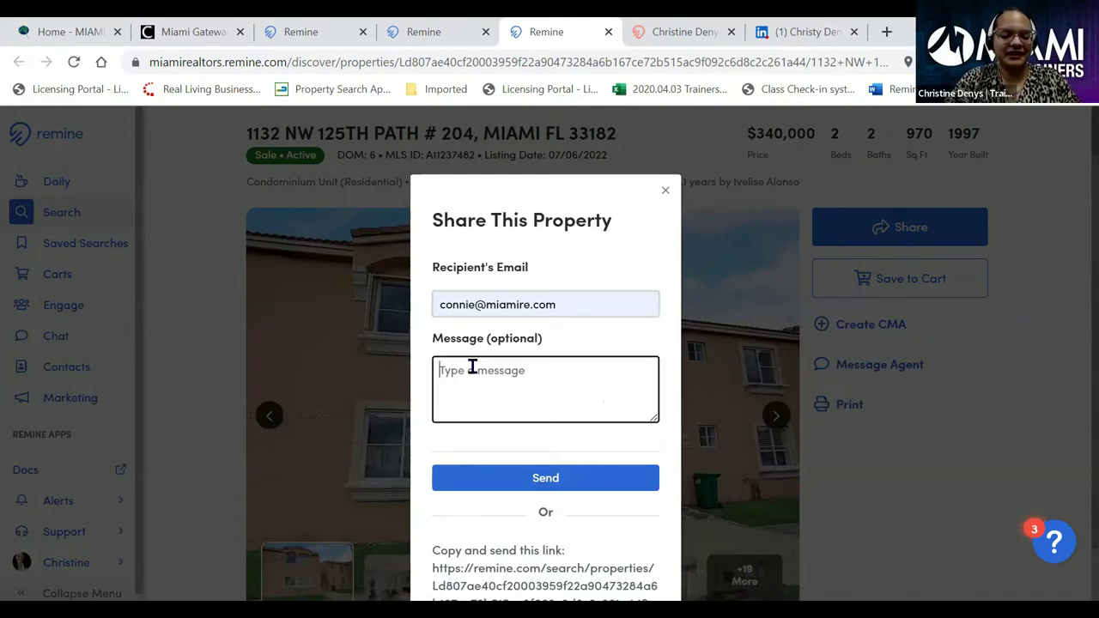
{"action": "type", "text": "Hi Connie, "}
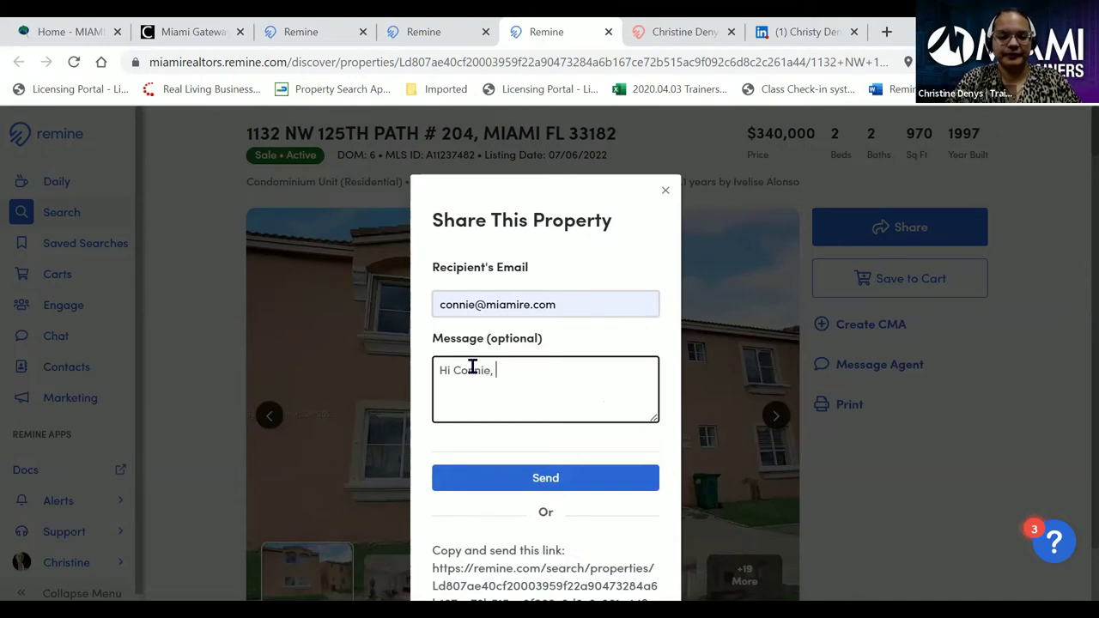
{"action": "type", "text": "Check out this property!"}
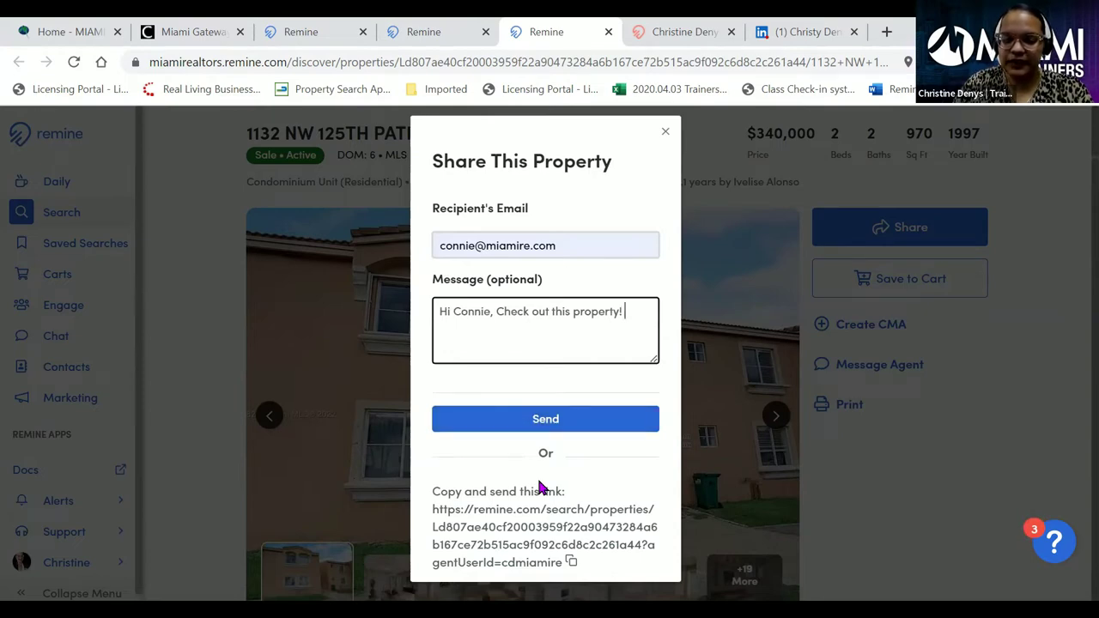
{"action": "left_click", "coordinate": [531, 561]}
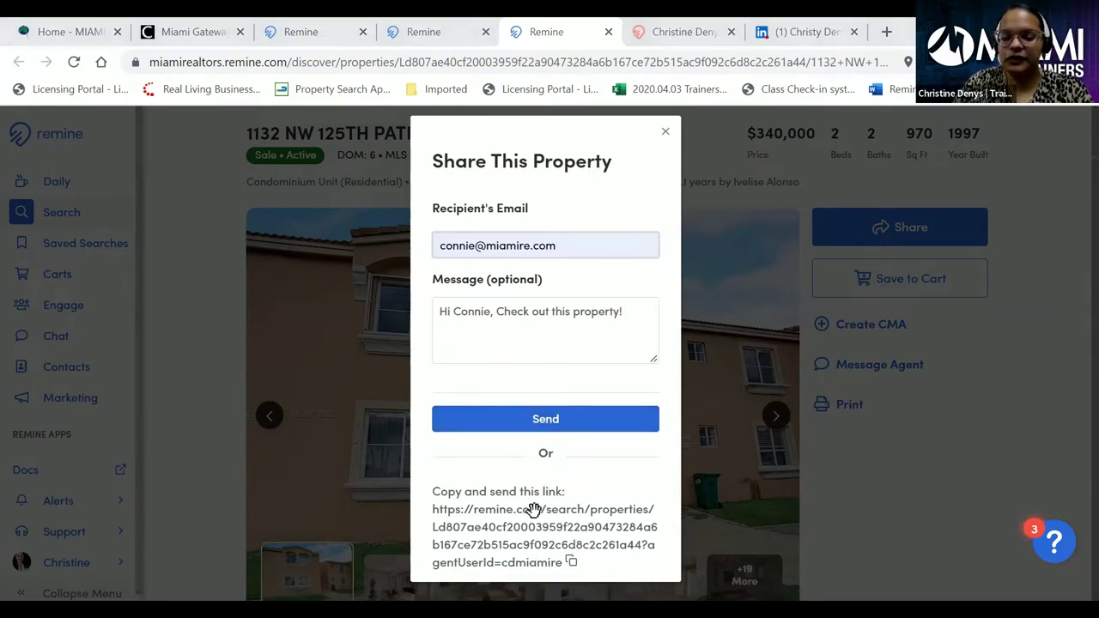
- Copy the listing's share link, send the email, and dismiss the Email Sent confirmation
{"action": "left_click", "coordinate": [571, 563]}
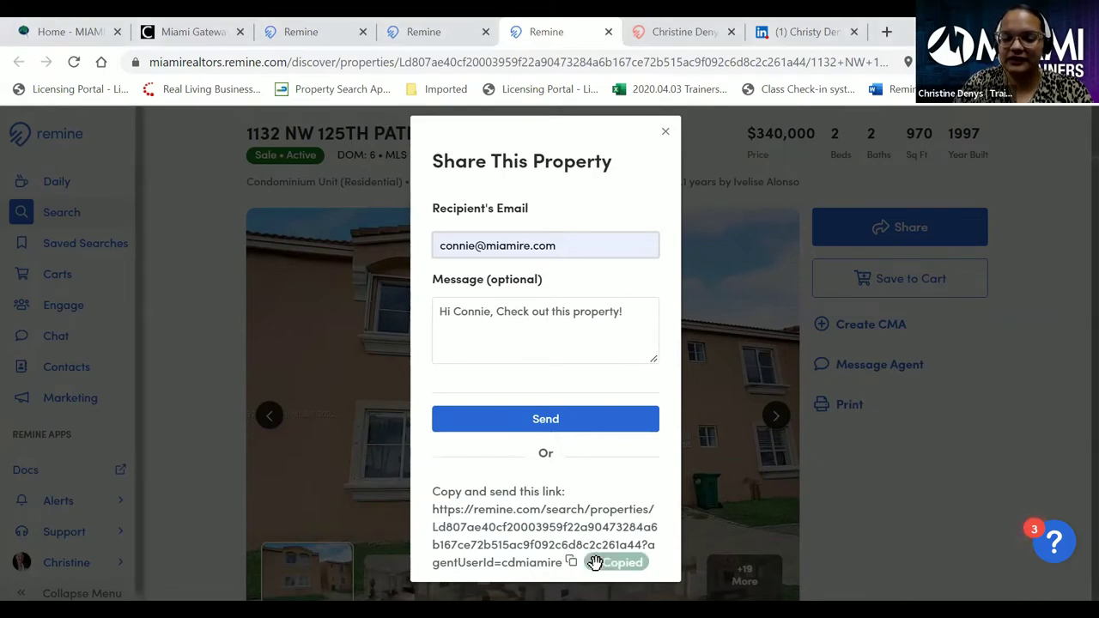
{"action": "left_click", "coordinate": [555, 424]}
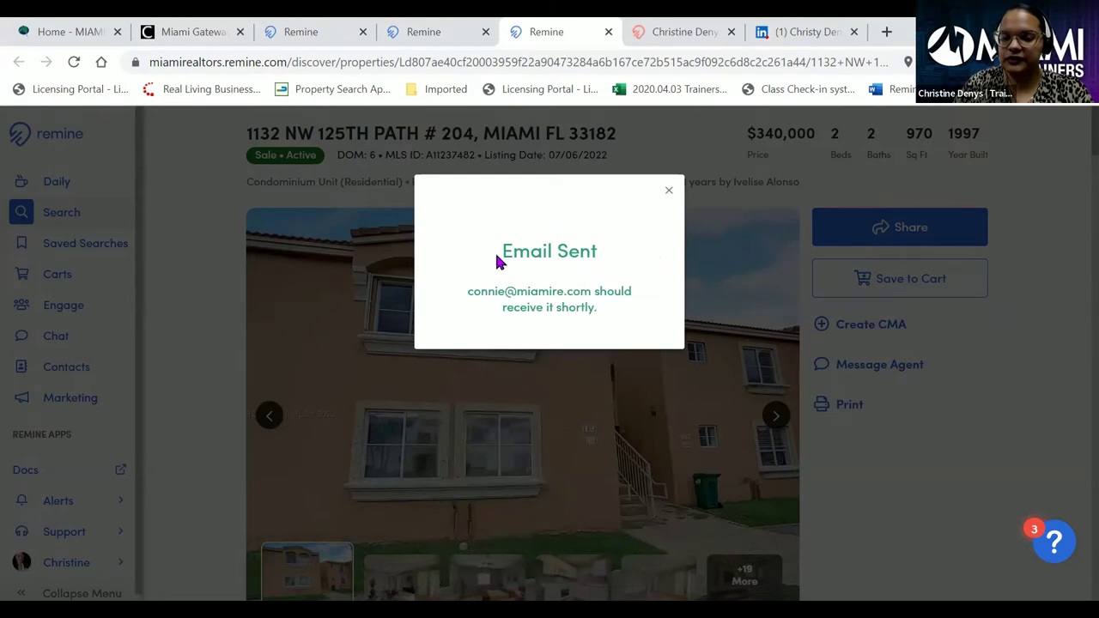
{"action": "left_click", "coordinate": [667, 187]}
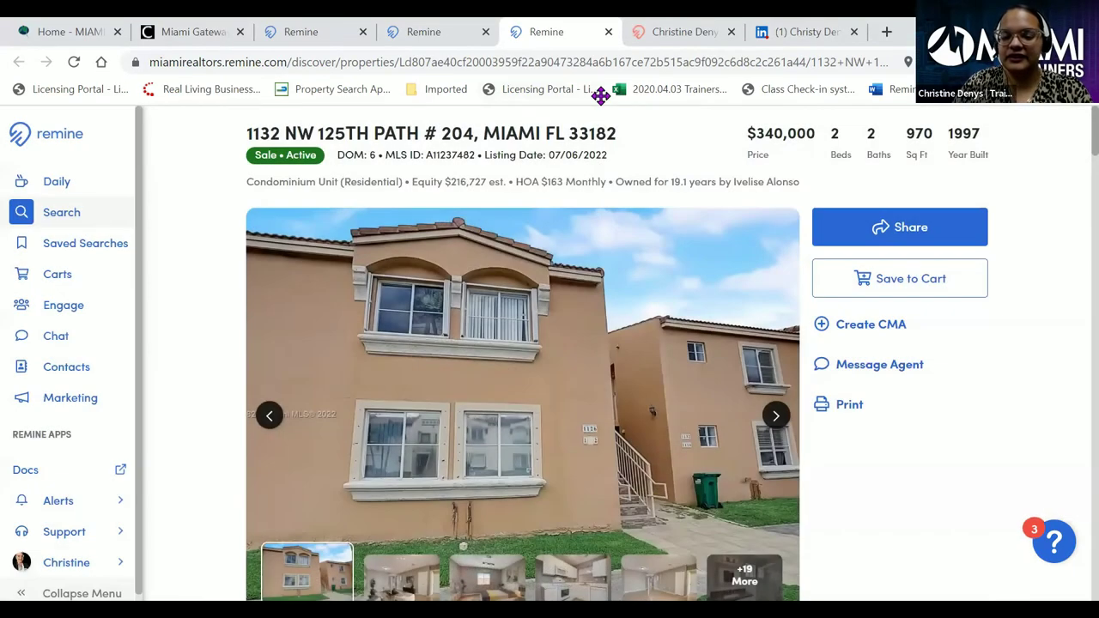
- Load the copied share link in the profile tab to view the client-facing listing page
{"action": "left_click", "coordinate": [679, 33]}
{"action": "left_click", "coordinate": [586, 61]}
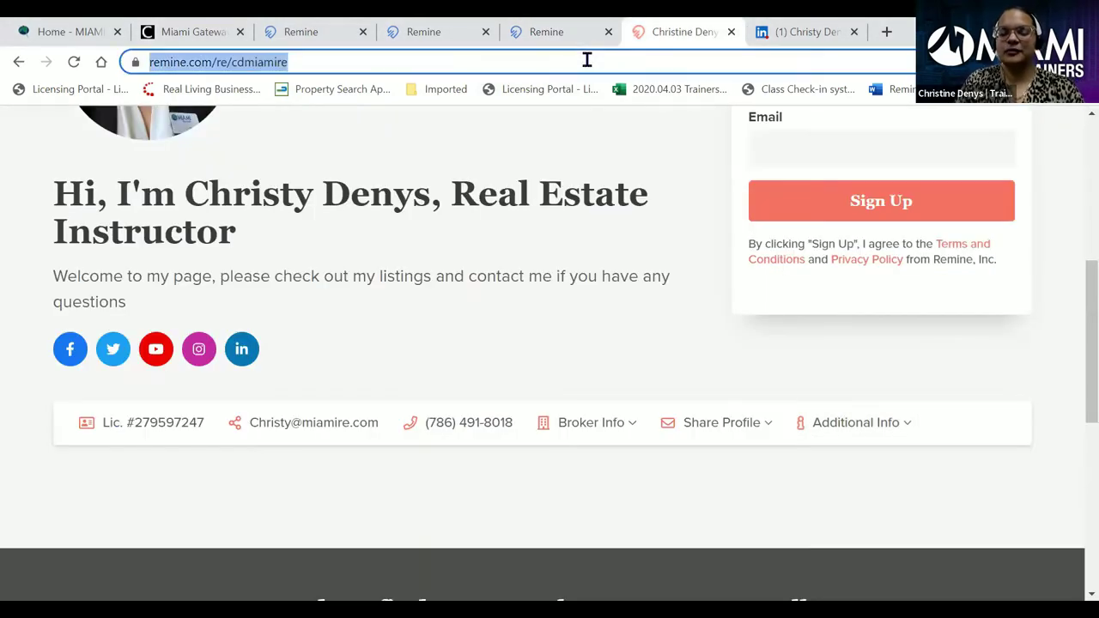
{"action": "key", "text": "BackSpace"}
{"action": "key", "text": "ctrl+v"}
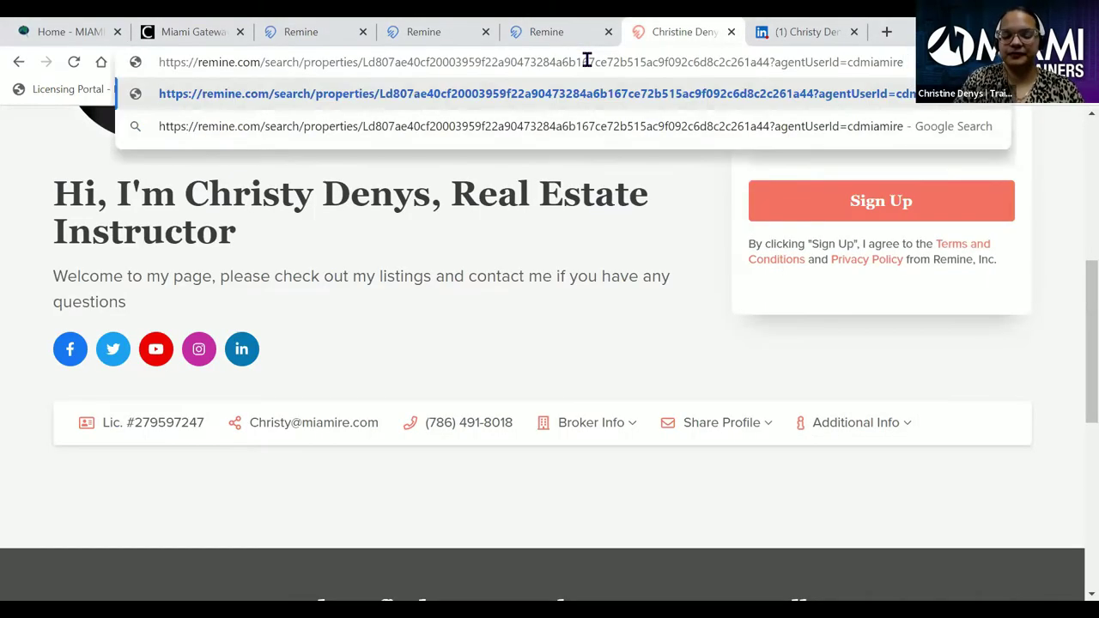
{"action": "key", "text": "Return"}
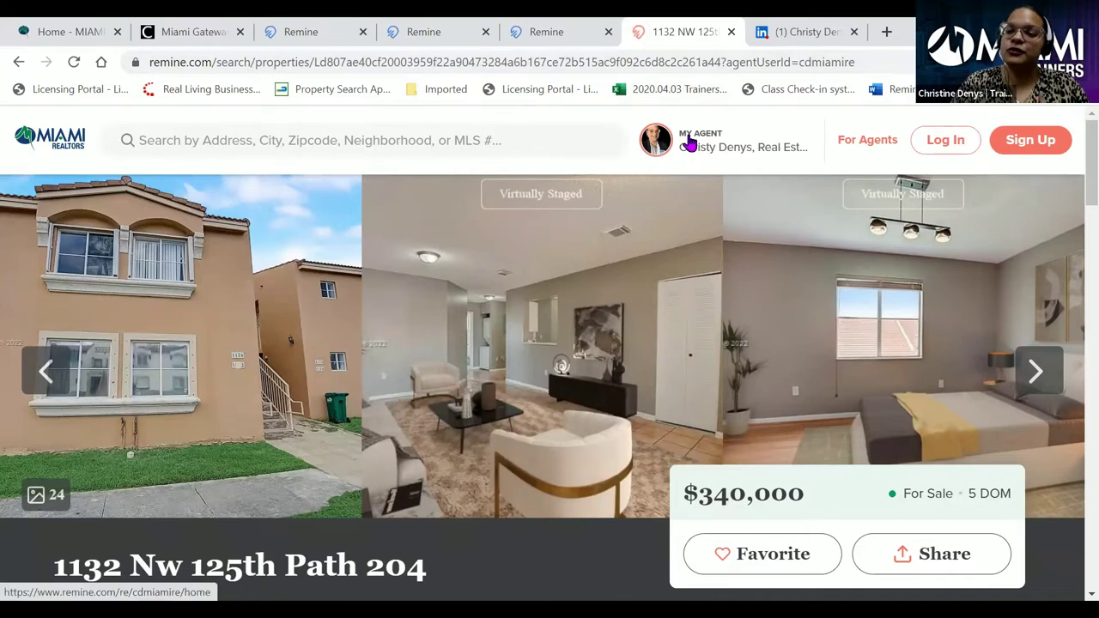
- Flip through the next few listing photos and save the property as a favourite
{"action": "scroll", "coordinate": [687, 150], "scroll_direction": "down", "scroll_amount": 1}
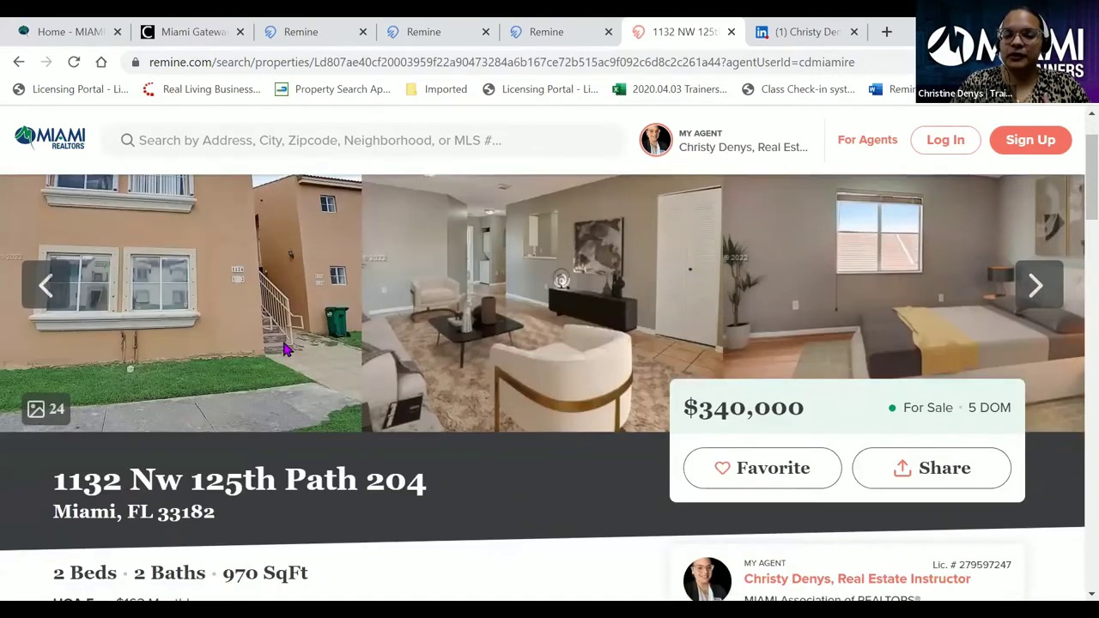
{"action": "left_click", "coordinate": [1038, 285]}
{"action": "left_click", "coordinate": [1041, 285]}
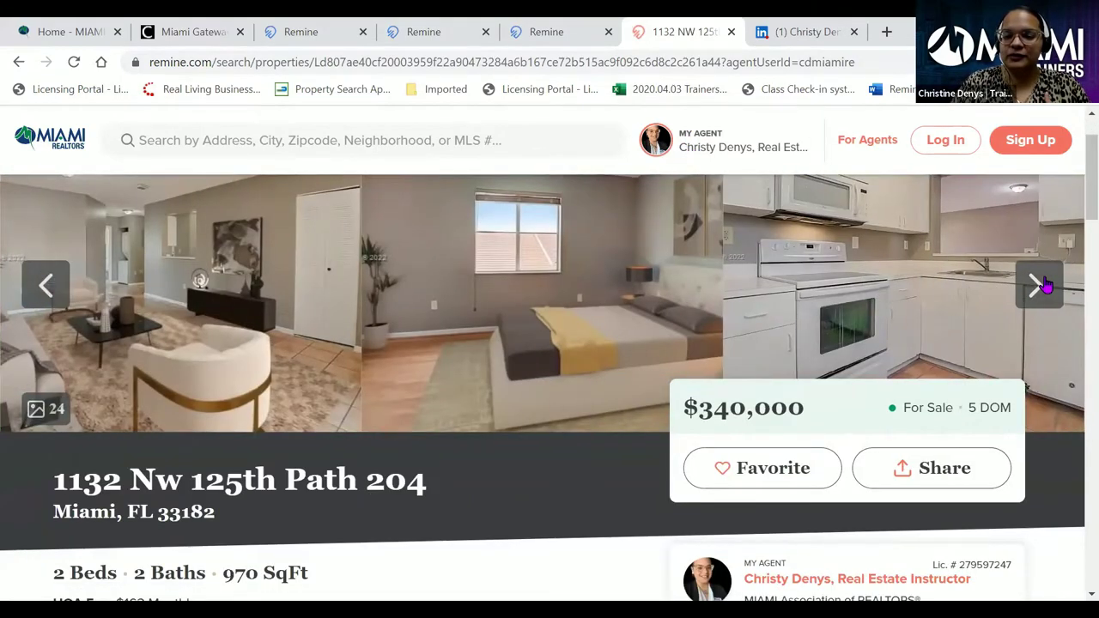
{"action": "left_click", "coordinate": [1041, 285]}
{"action": "scroll", "coordinate": [979, 285], "scroll_direction": "down", "scroll_amount": 2}
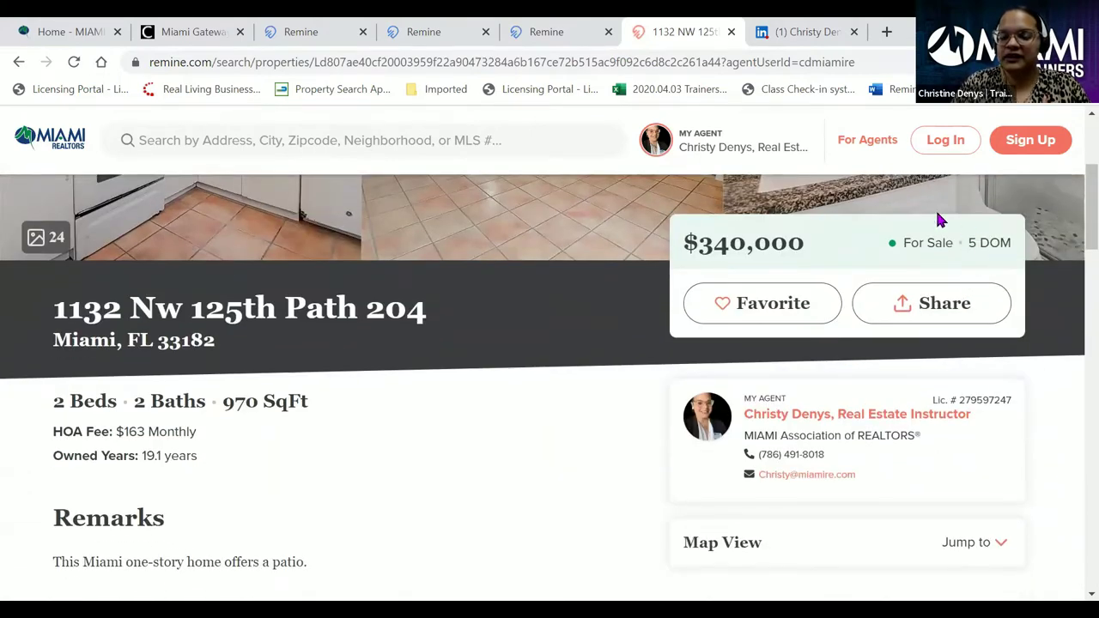
{"action": "left_click", "coordinate": [726, 303]}
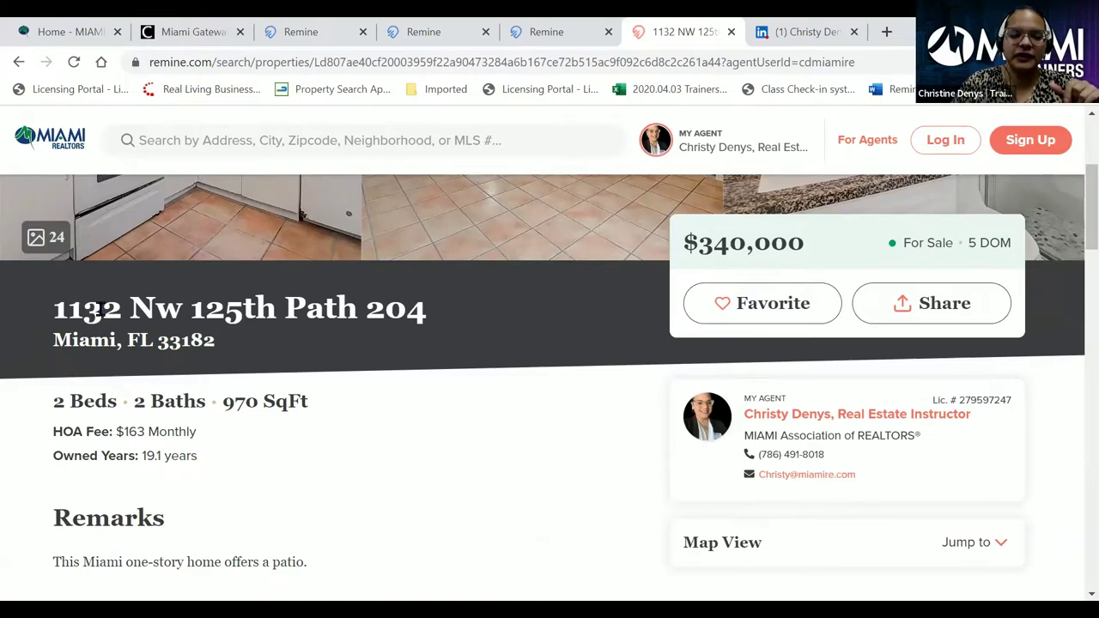
- Scroll past the $260,985 average valuation estimate down to the Map View section
{"action": "scroll", "coordinate": [408, 285], "scroll_direction": "down", "scroll_amount": 1}
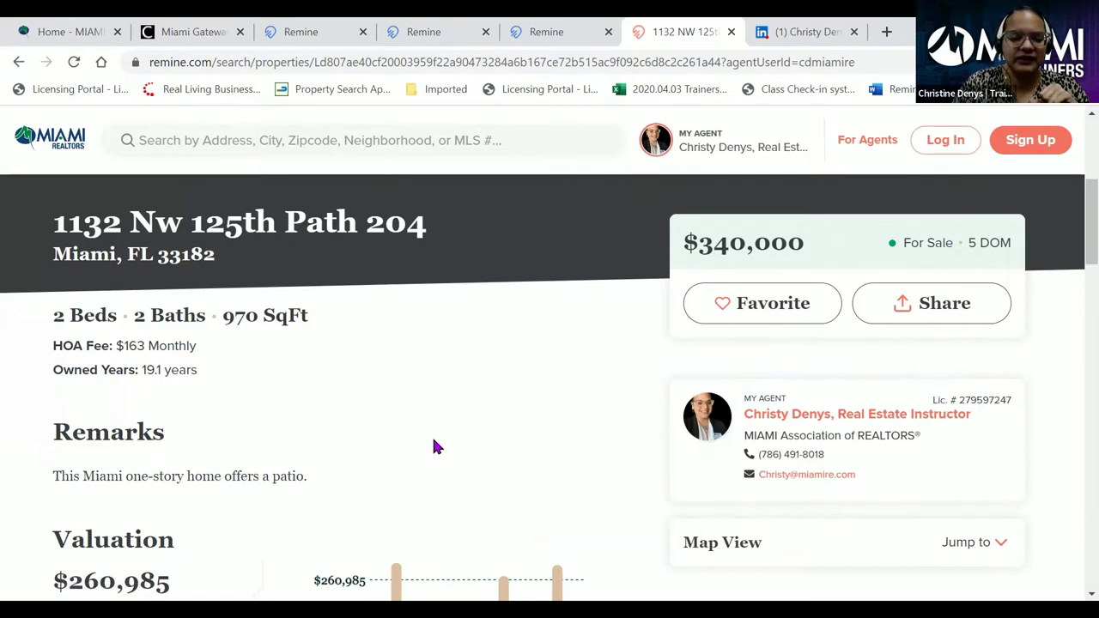
{"action": "scroll", "coordinate": [380, 385], "scroll_direction": "down", "scroll_amount": 3}
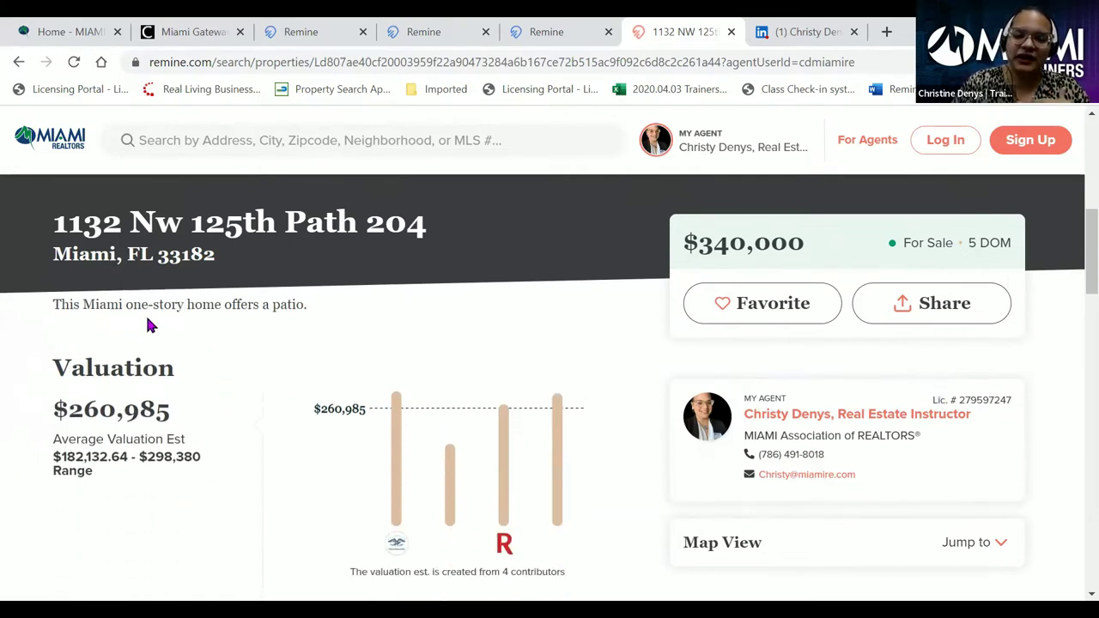
{"action": "scroll", "coordinate": [195, 443], "scroll_direction": "down", "scroll_amount": 1}
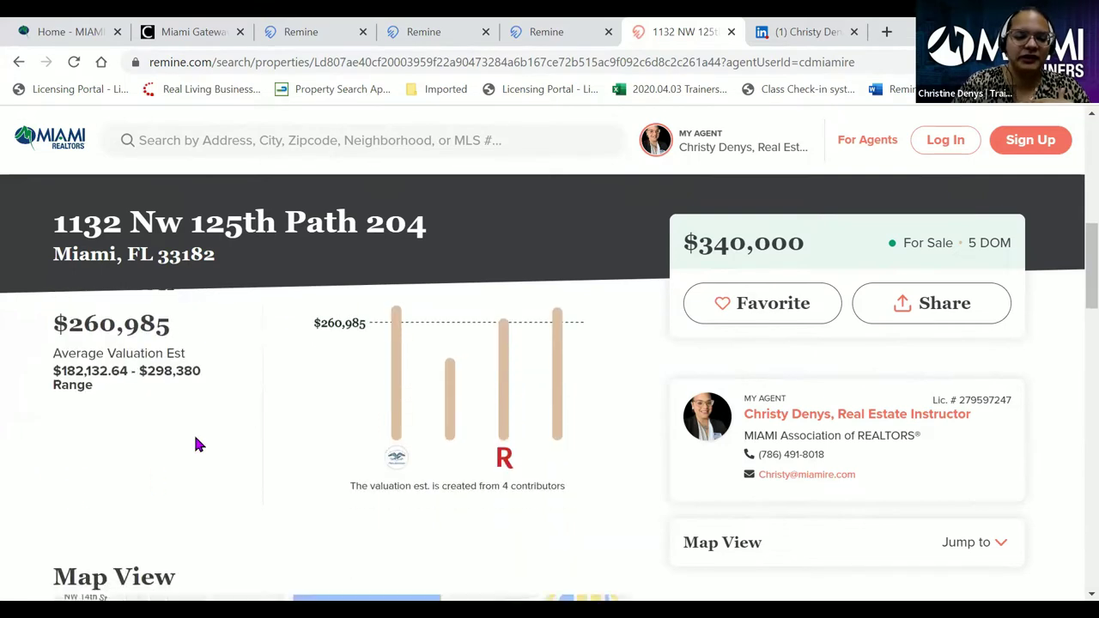
{"action": "scroll", "coordinate": [196, 443], "scroll_direction": "down", "scroll_amount": 3}
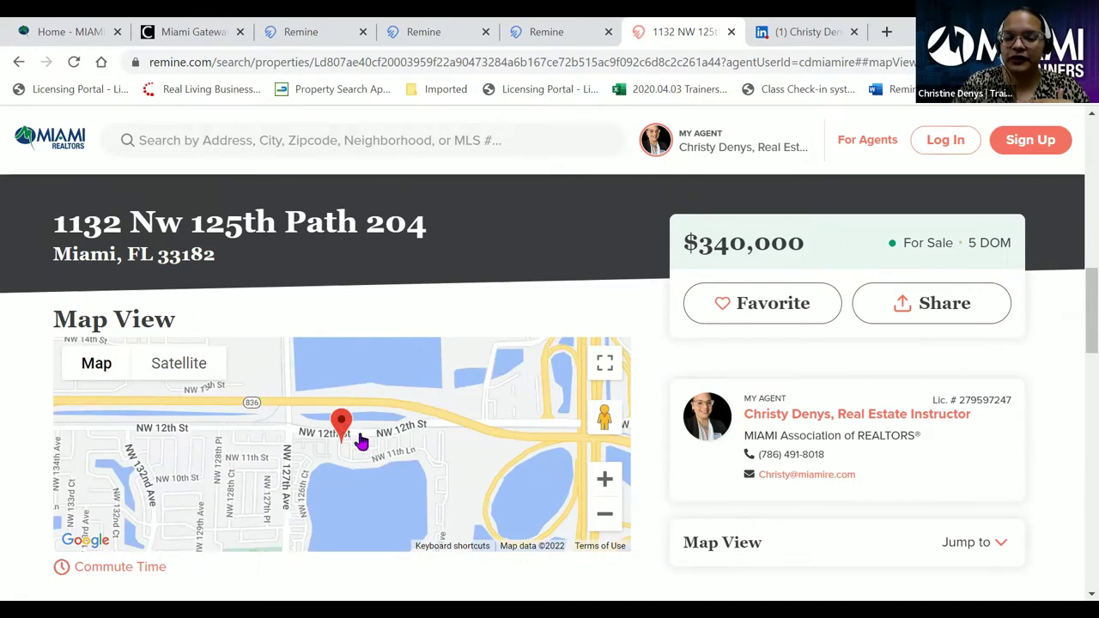
- Switch the property map to Satellite and back to Map, then scroll to What You'll Pay
{"action": "left_click", "coordinate": [166, 369]}
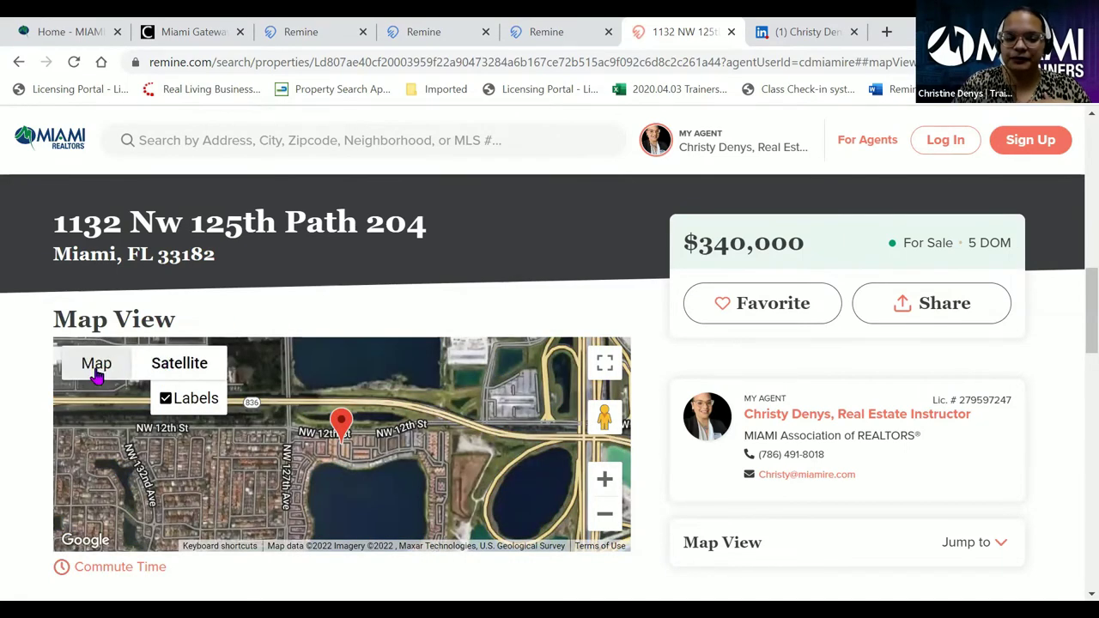
{"action": "left_click", "coordinate": [96, 367]}
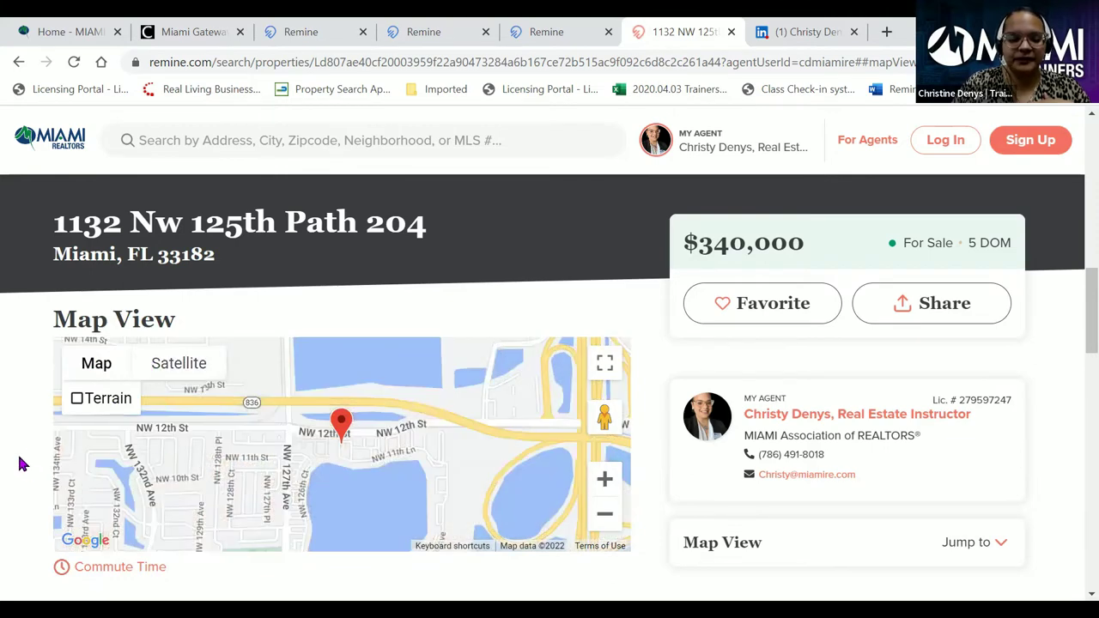
{"action": "scroll", "coordinate": [12, 443], "scroll_direction": "down", "scroll_amount": 3}
{"action": "scroll", "coordinate": [12, 443], "scroll_direction": "down", "scroll_amount": 1}
{"action": "scroll", "coordinate": [20, 420], "scroll_direction": "up", "scroll_amount": 1}
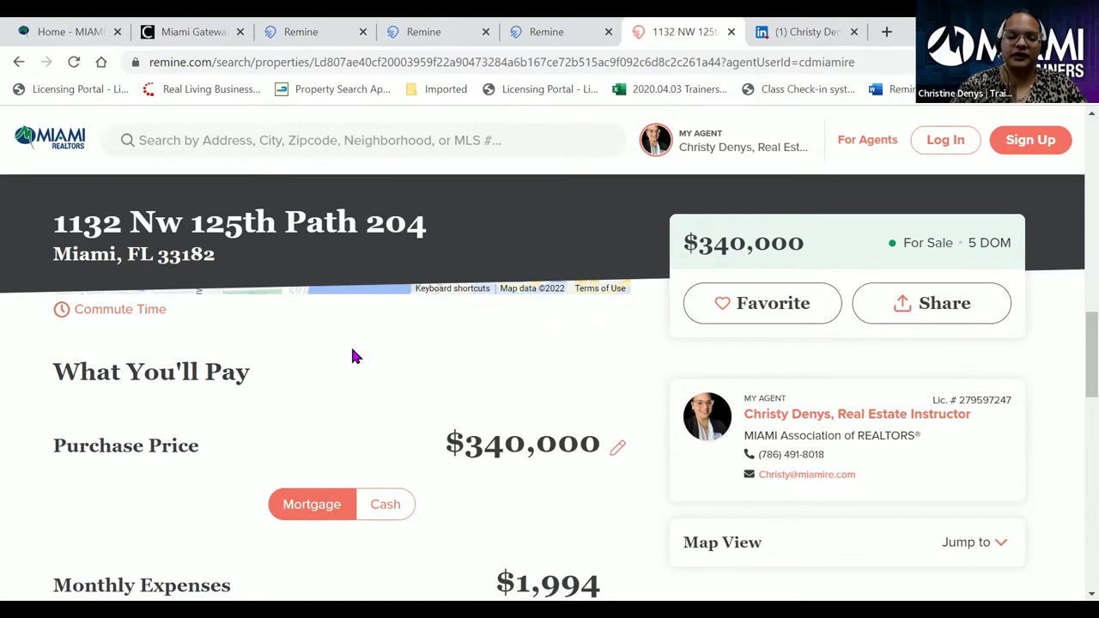
- Keep Mortgage financing and review the $1,994 monthly expenses and $70,124 cash at closing
{"action": "left_click", "coordinate": [313, 507]}
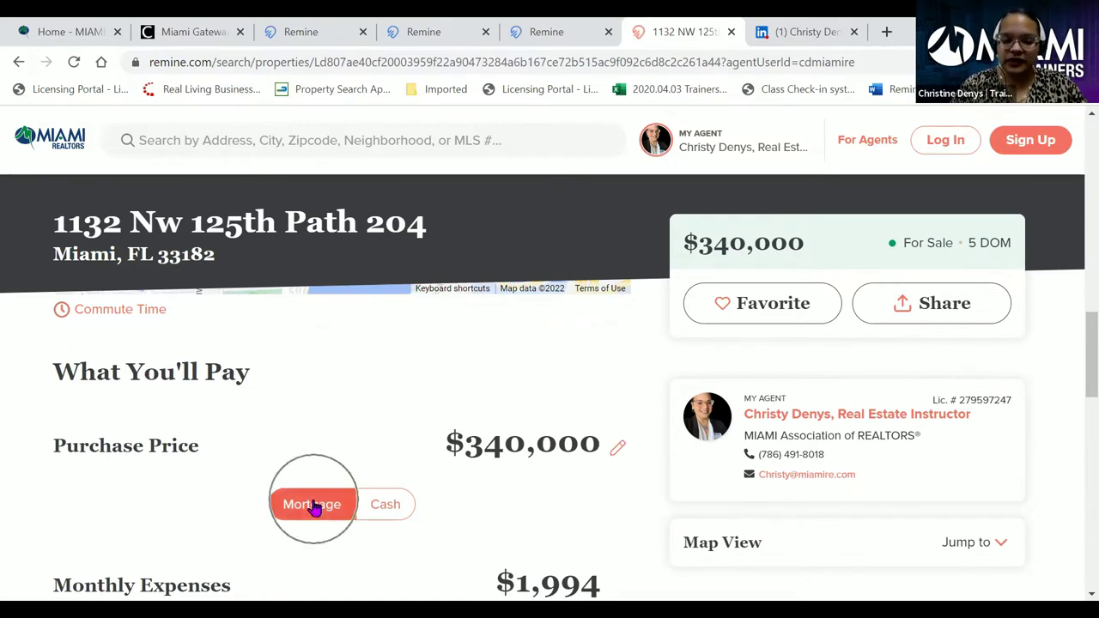
{"action": "left_click", "coordinate": [313, 507]}
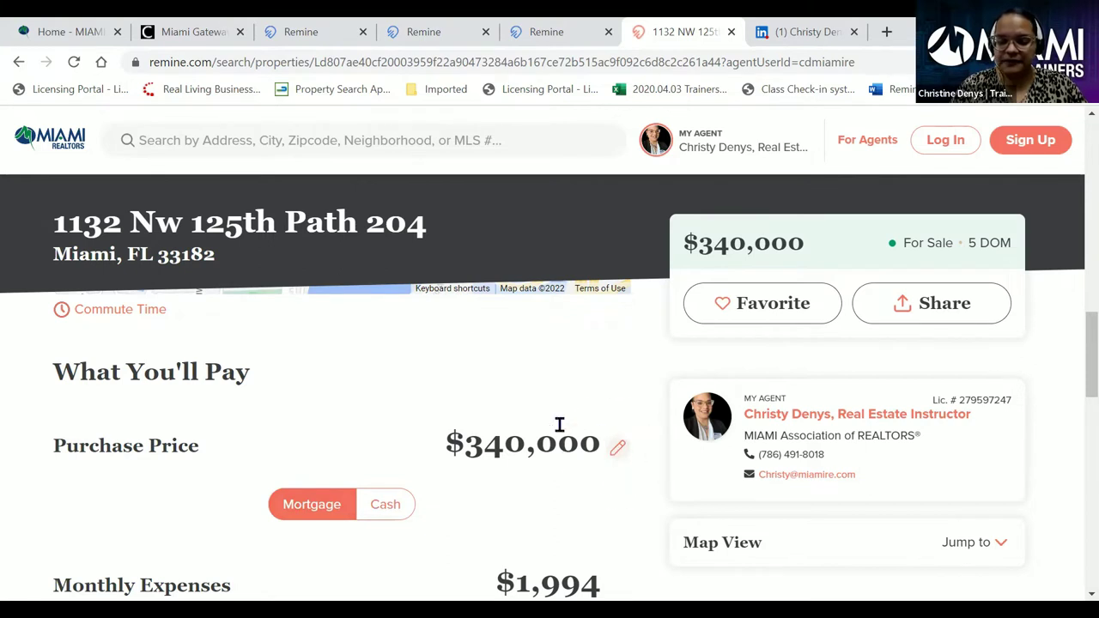
{"action": "scroll", "coordinate": [532, 426], "scroll_direction": "down", "scroll_amount": 3}
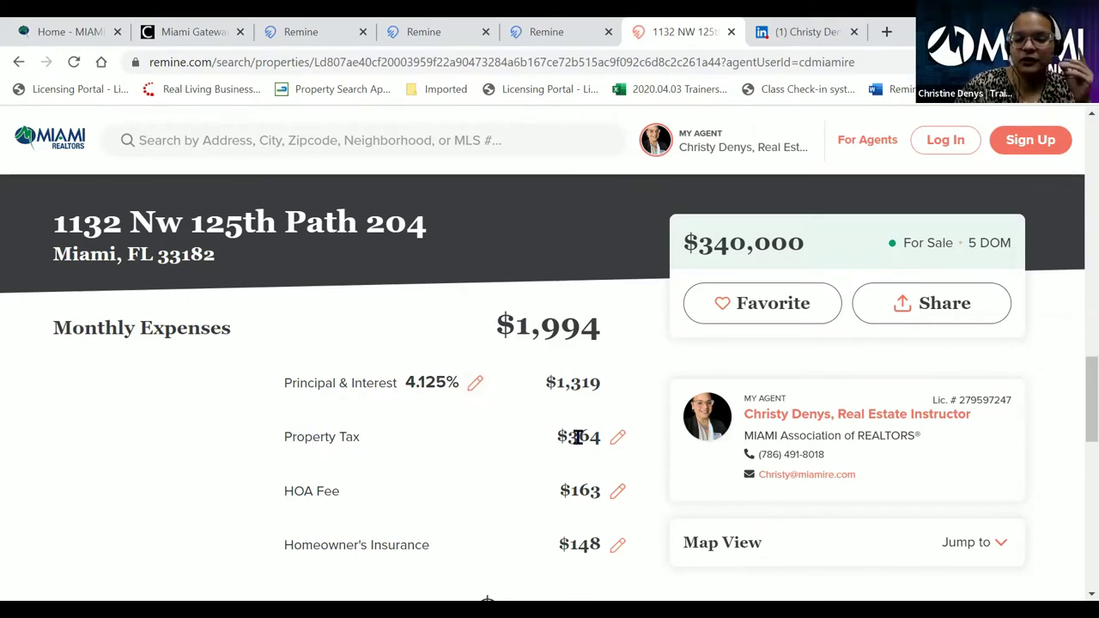
{"action": "scroll", "coordinate": [515, 418], "scroll_direction": "down", "scroll_amount": 1}
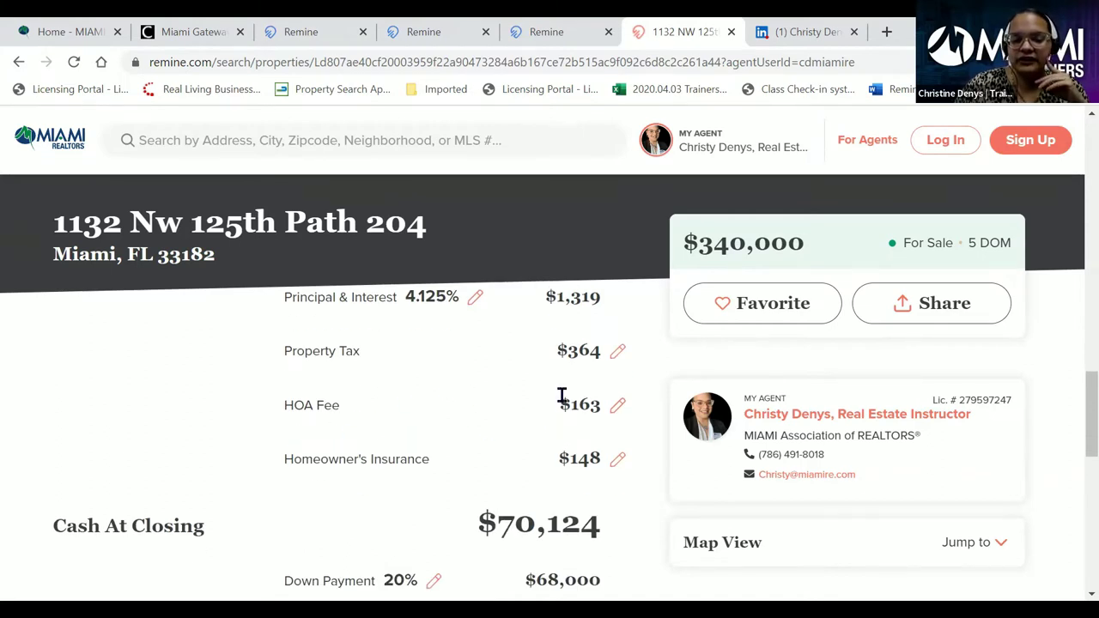
{"action": "scroll", "coordinate": [541, 398], "scroll_direction": "down", "scroll_amount": 1}
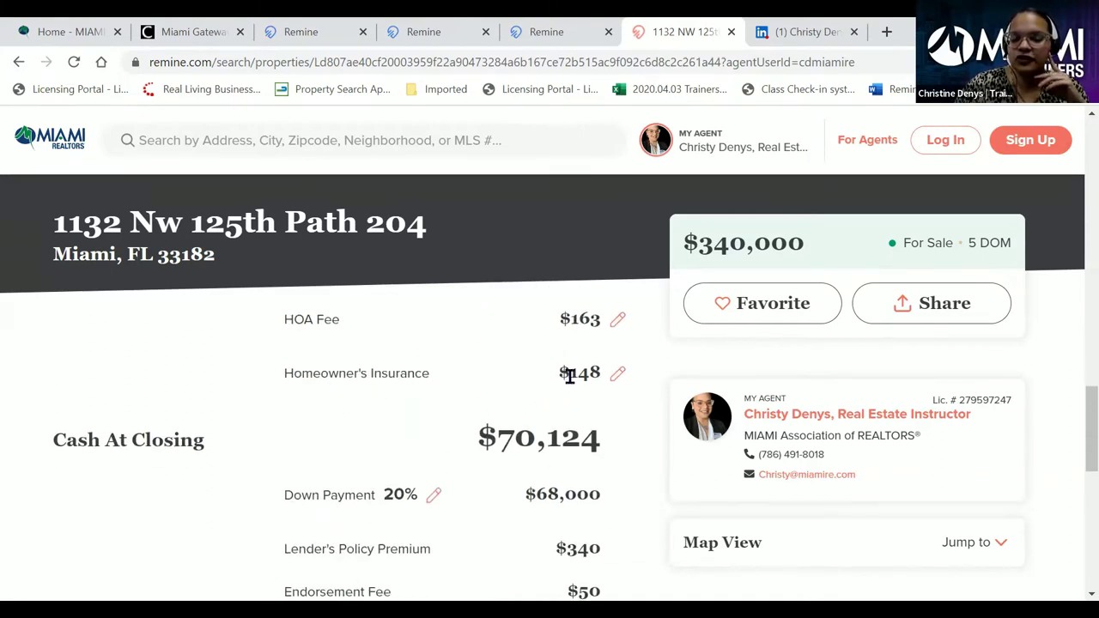
{"action": "scroll", "coordinate": [515, 373], "scroll_direction": "down", "scroll_amount": 1}
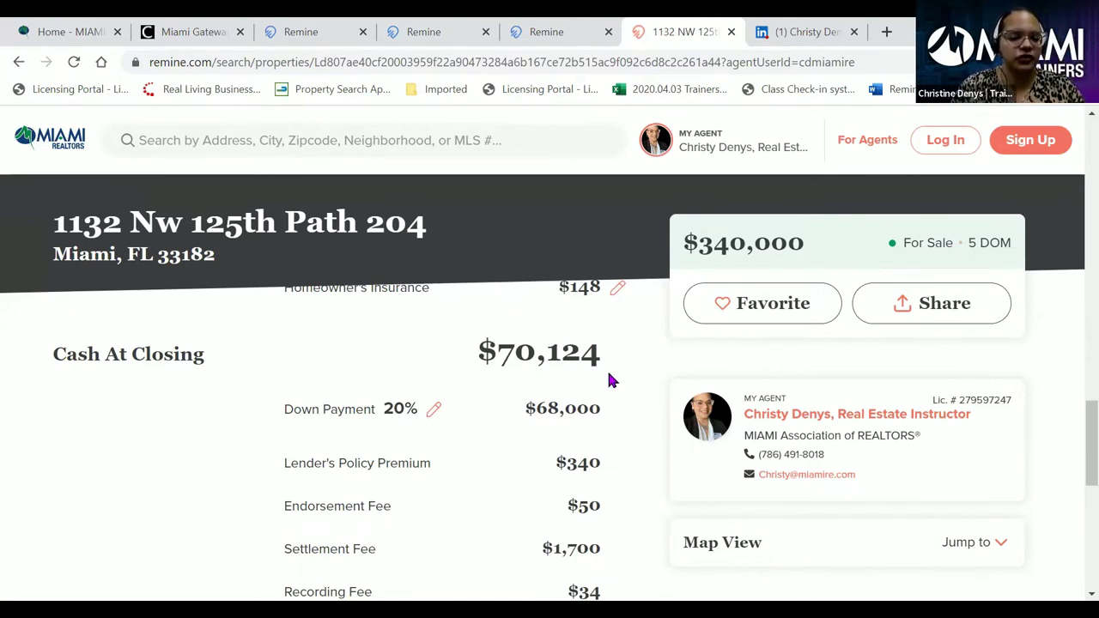
{"action": "scroll", "coordinate": [338, 373], "scroll_direction": "down", "scroll_amount": 1}
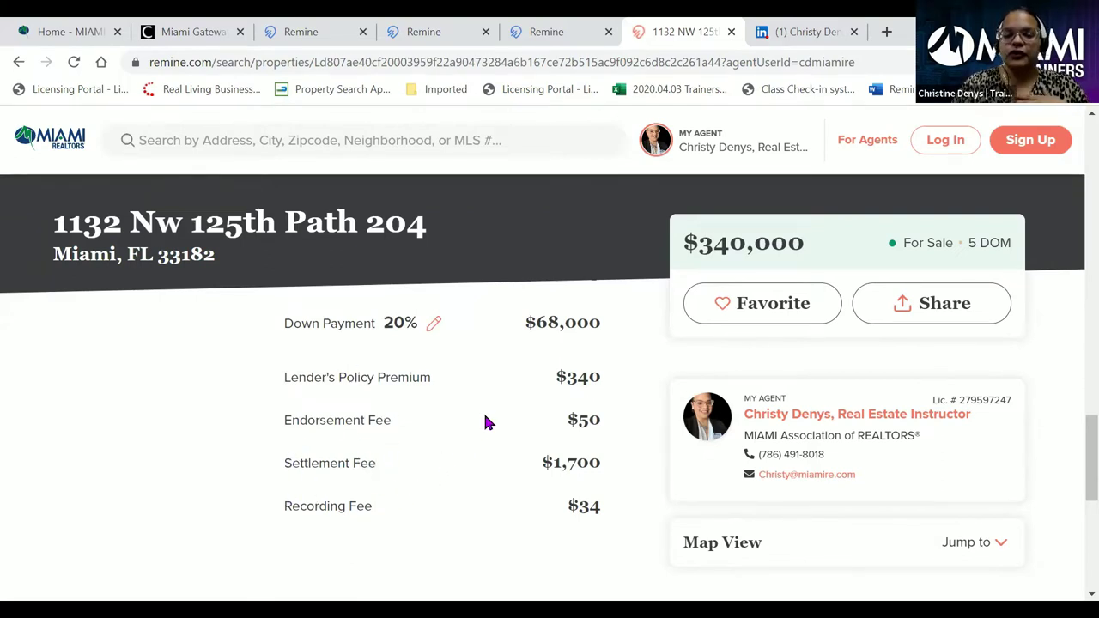
{"action": "scroll", "coordinate": [483, 421], "scroll_direction": "up", "scroll_amount": 4}
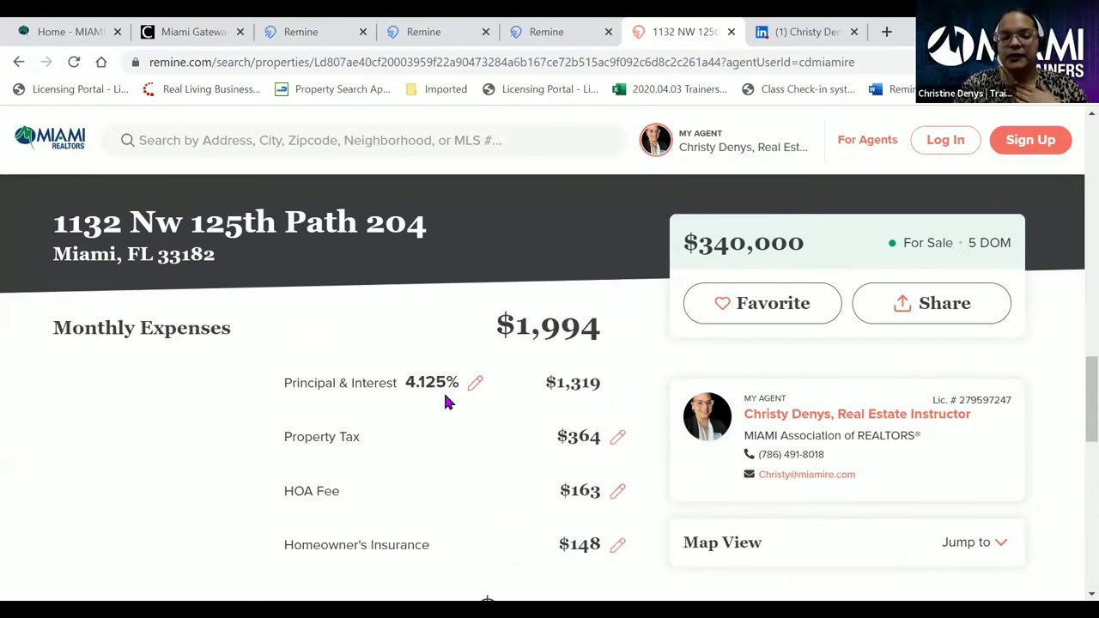
{"action": "scroll", "coordinate": [443, 390], "scroll_direction": "down", "scroll_amount": 5}
- Scroll down through Demographics and the Disclaimer, then back up to the listing's 24-photo gallery
{"action": "scroll", "coordinate": [444, 401], "scroll_direction": "down", "scroll_amount": 1}
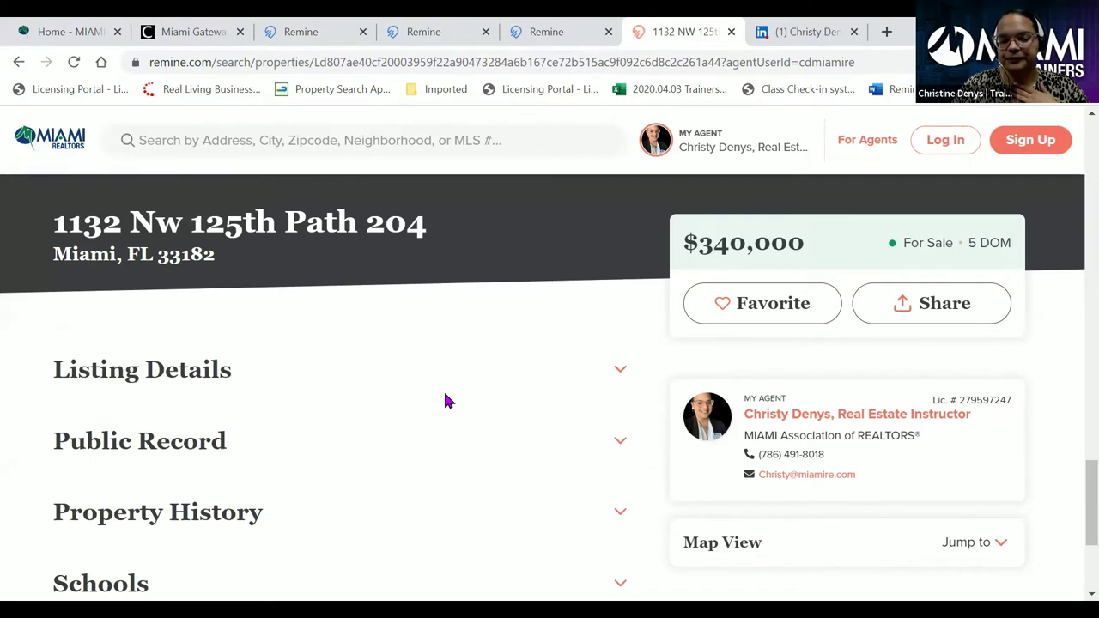
{"action": "scroll", "coordinate": [198, 384], "scroll_direction": "down", "scroll_amount": 1}
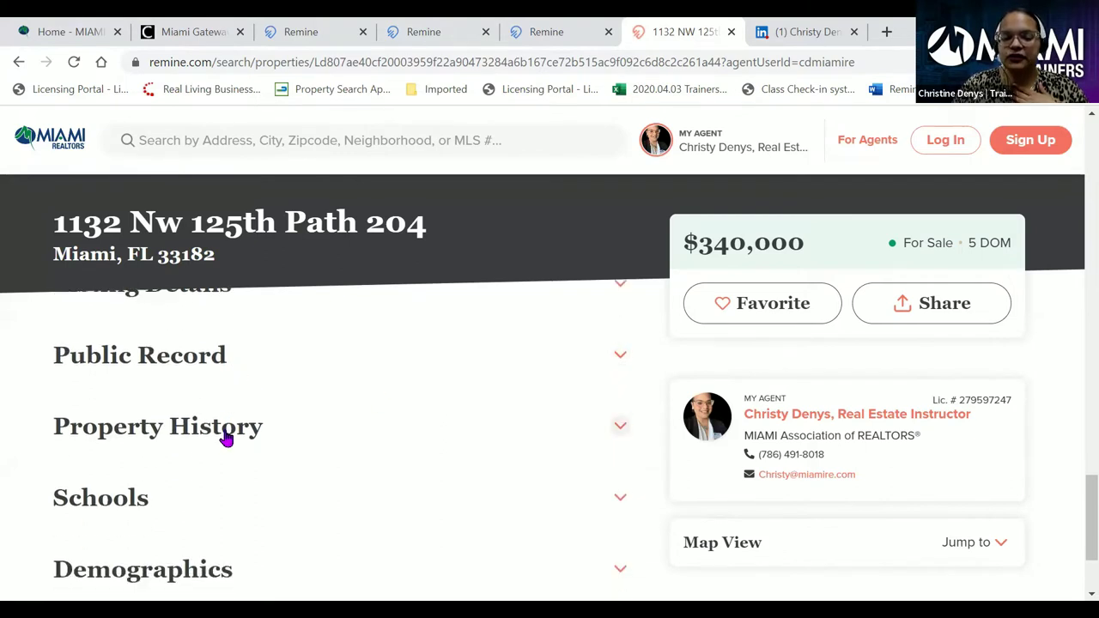
{"action": "scroll", "coordinate": [226, 440], "scroll_direction": "down", "scroll_amount": 1}
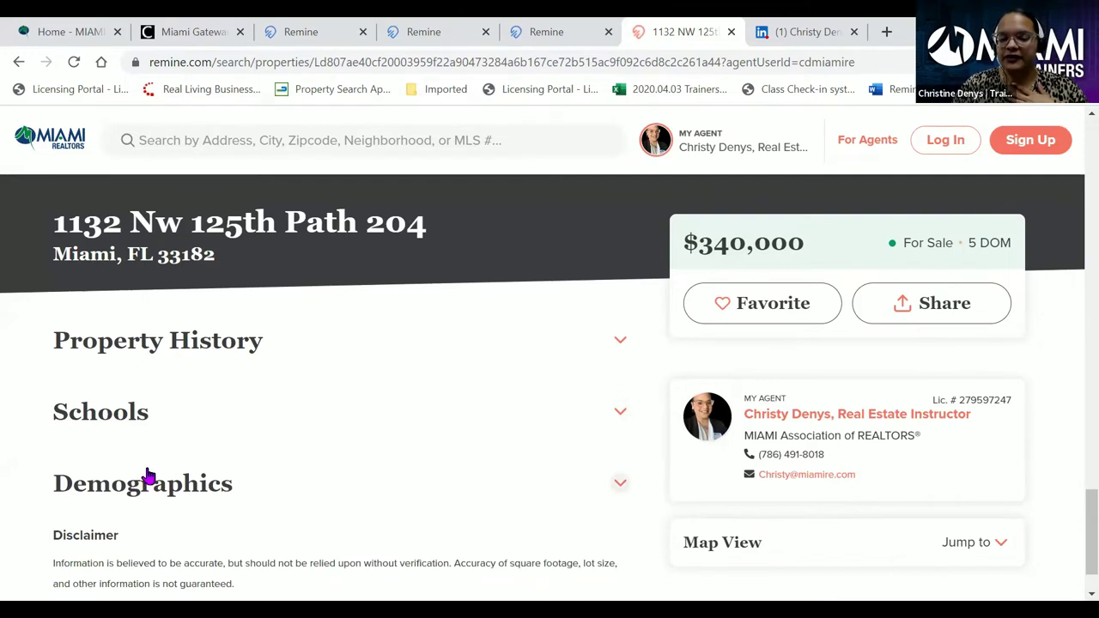
{"action": "scroll", "coordinate": [432, 430], "scroll_direction": "up", "scroll_amount": 3}
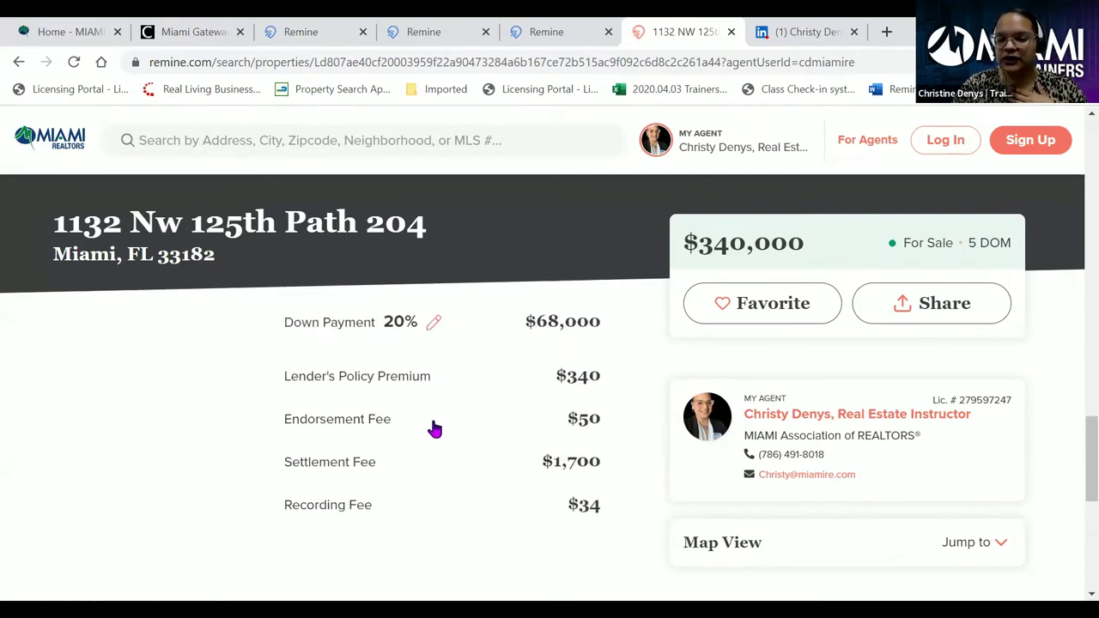
{"action": "scroll", "coordinate": [432, 426], "scroll_direction": "up", "scroll_amount": 5}
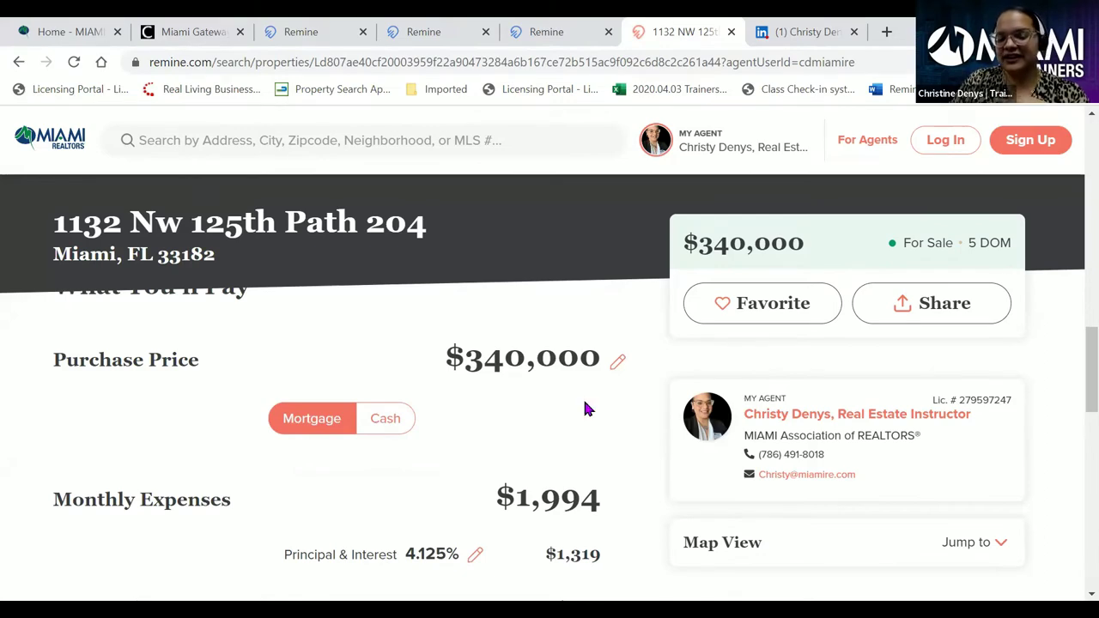
{"action": "scroll", "coordinate": [545, 416], "scroll_direction": "up", "scroll_amount": 5}
{"action": "scroll", "coordinate": [544, 416], "scroll_direction": "up", "scroll_amount": 4}
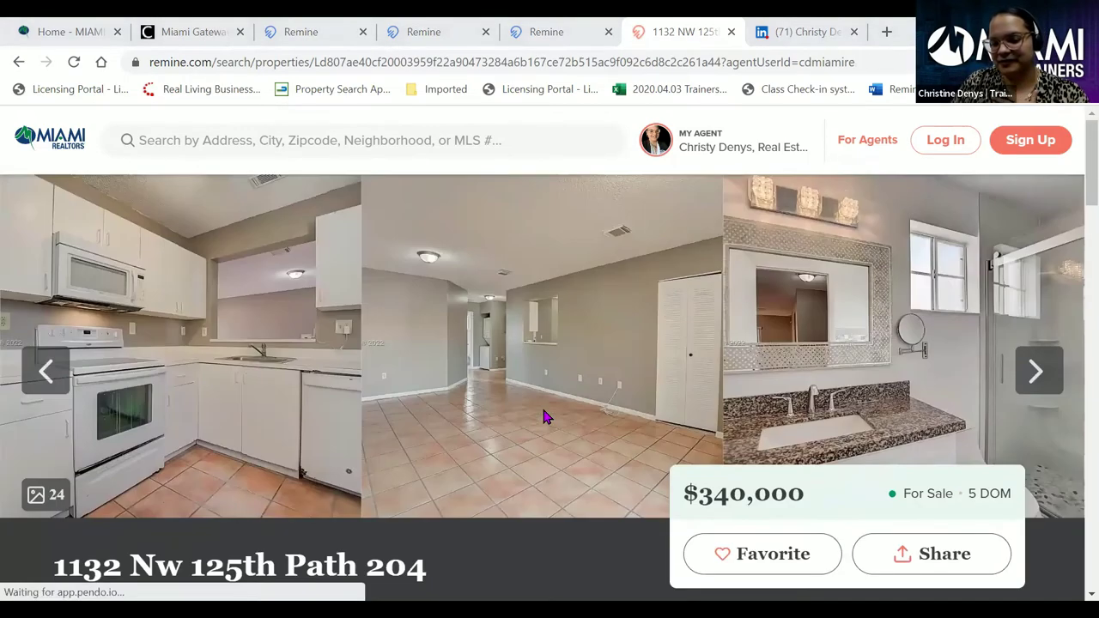
{"action": "right_click", "coordinate": [703, 62]}
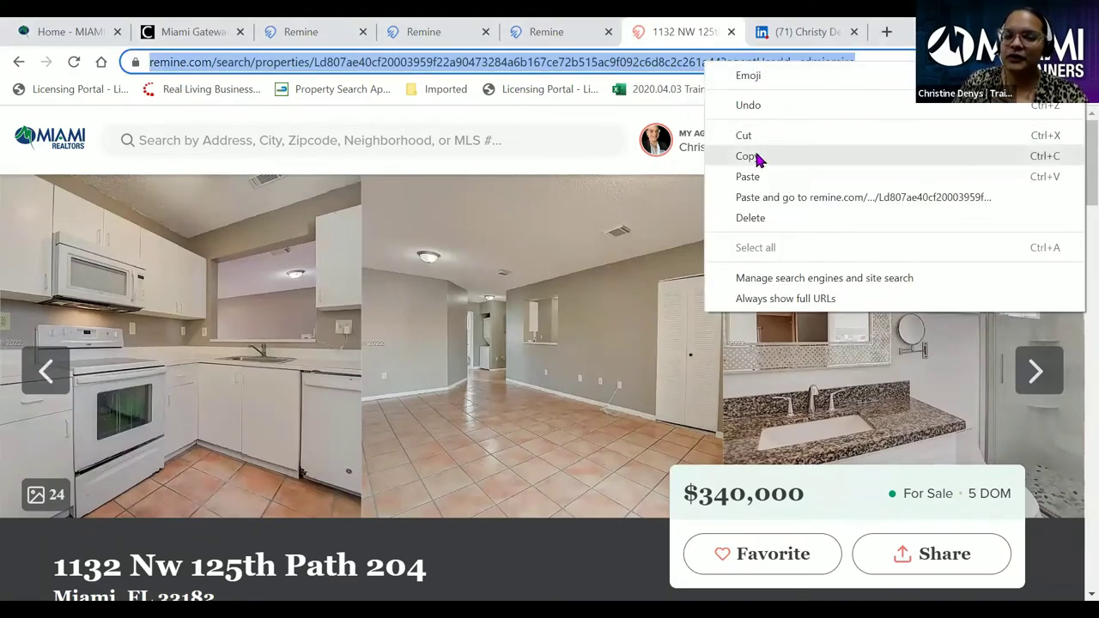
{"action": "left_click", "coordinate": [755, 154]}
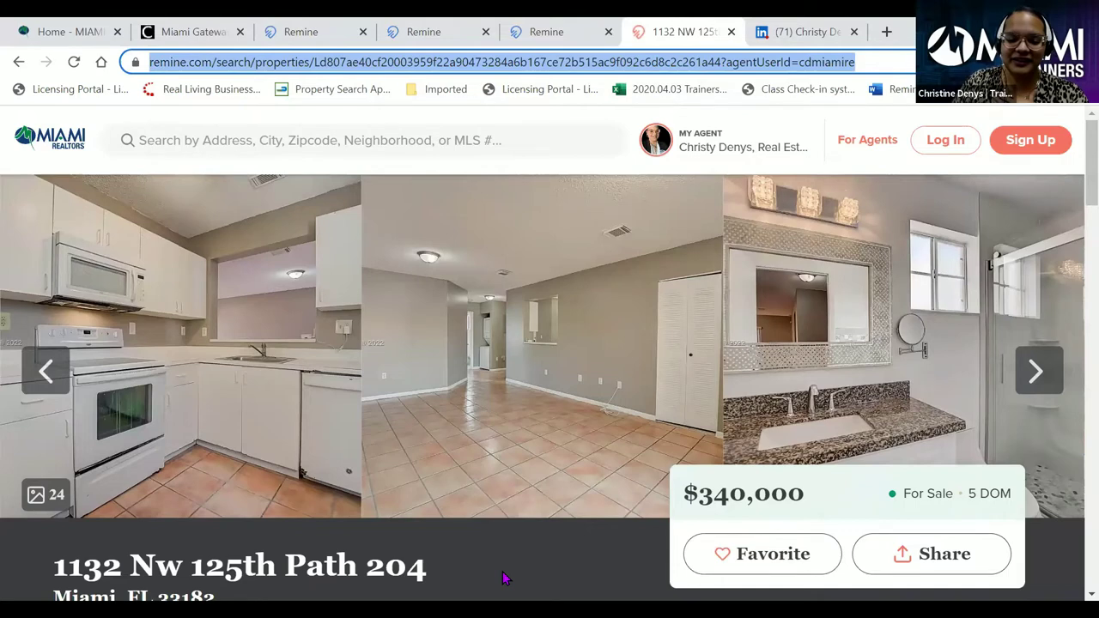
{"action": "left_click", "coordinate": [536, 521]}
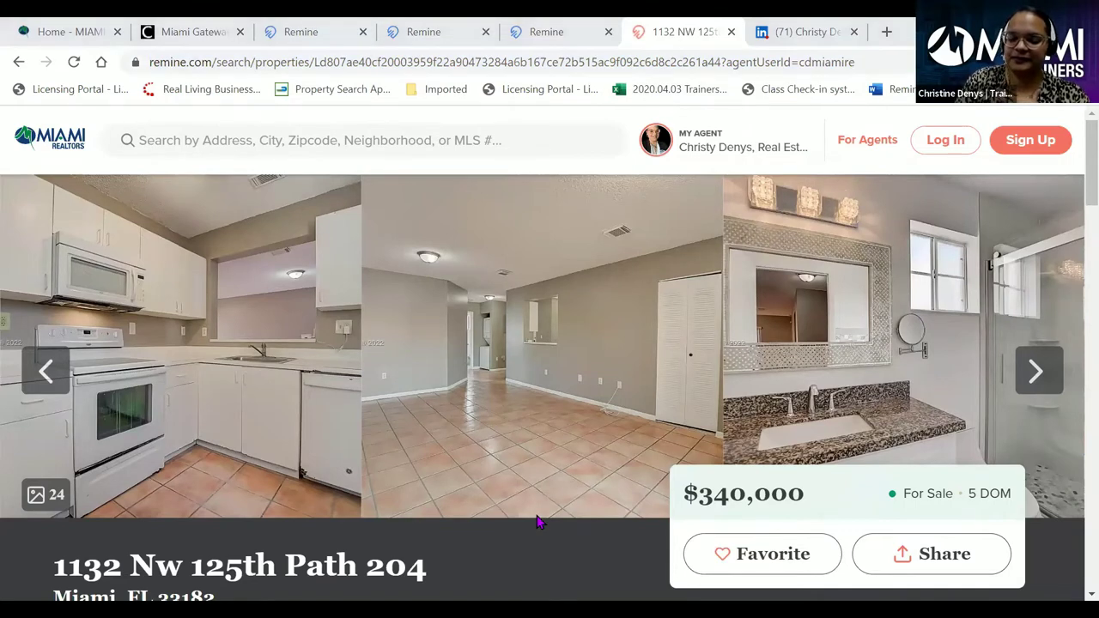
{"action": "left_click", "coordinate": [549, 32]}
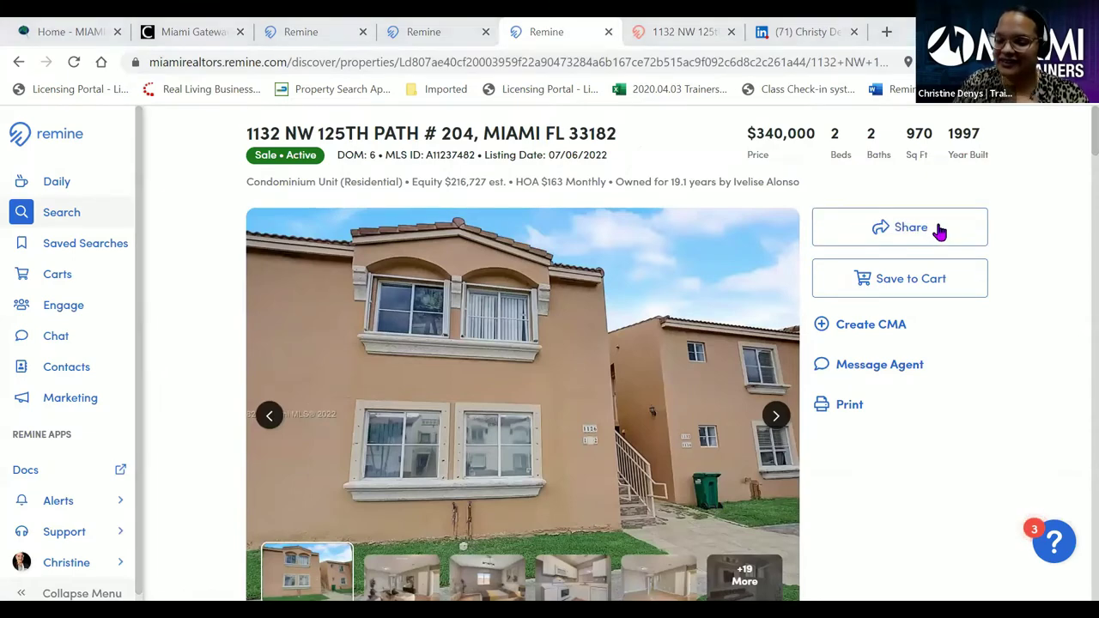
- Add the listing to the client's existing cart, found by filtering the cart list on the client's name
{"action": "left_click", "coordinate": [908, 281]}
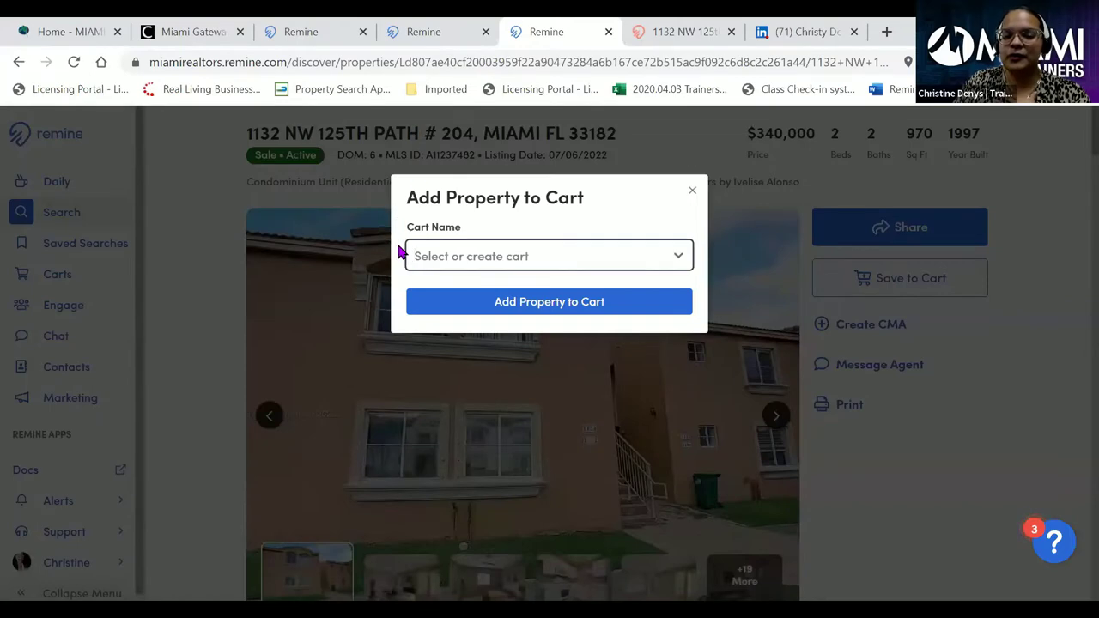
{"action": "left_click", "coordinate": [679, 259]}
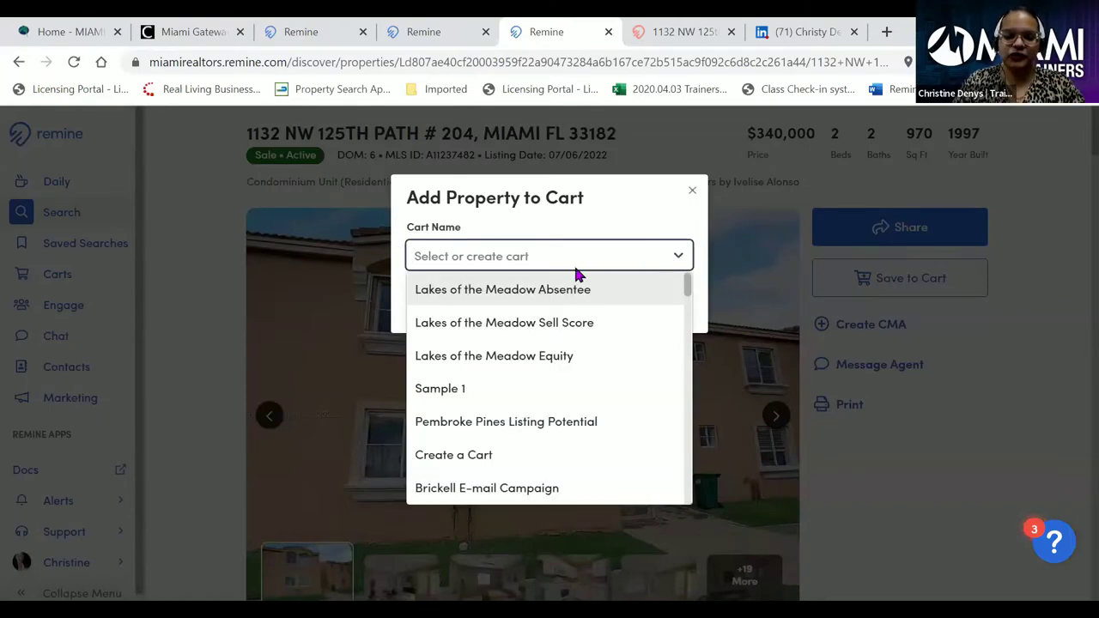
{"action": "type", "text": "Connie"}
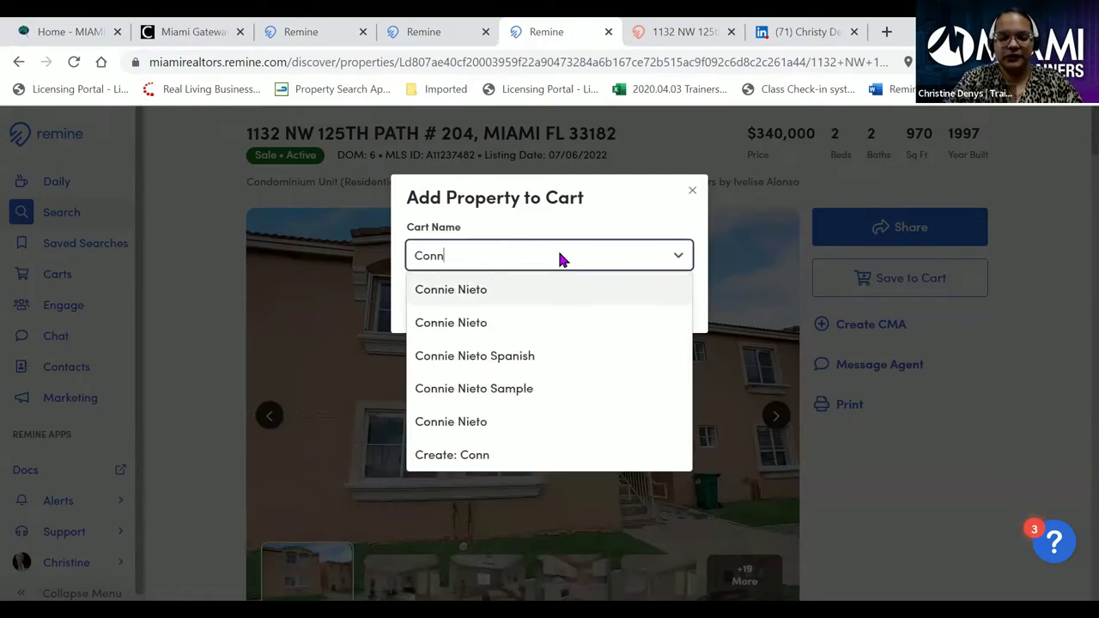
{"action": "left_click", "coordinate": [459, 292]}
{"action": "left_click", "coordinate": [535, 309]}
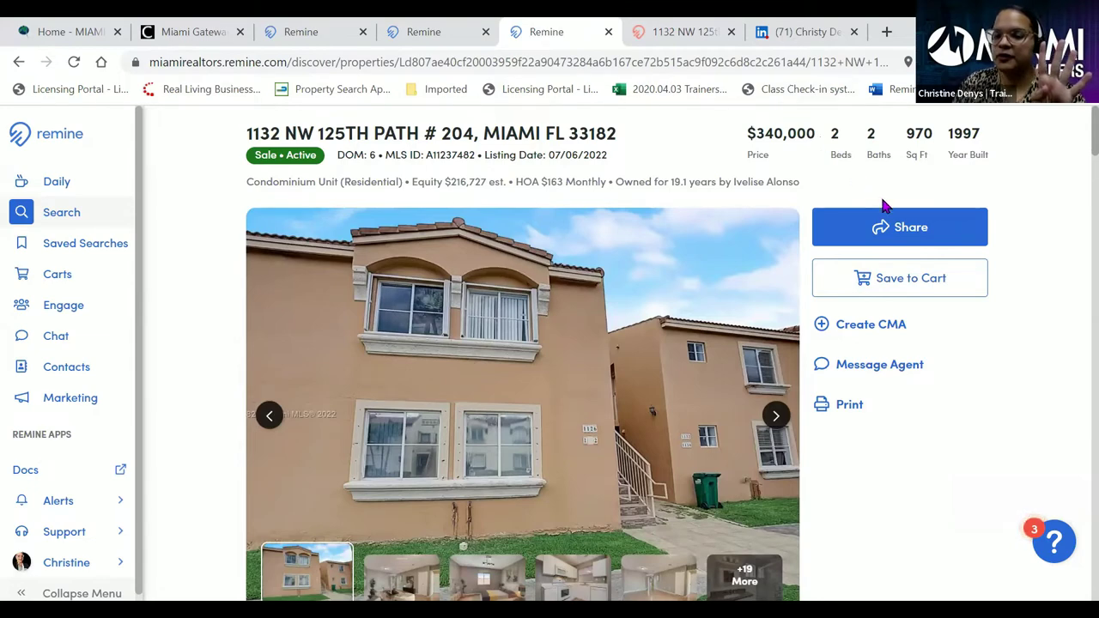
- Close the Share This Property form unsent and bring up the listing's Print options
{"action": "left_click", "coordinate": [894, 222]}
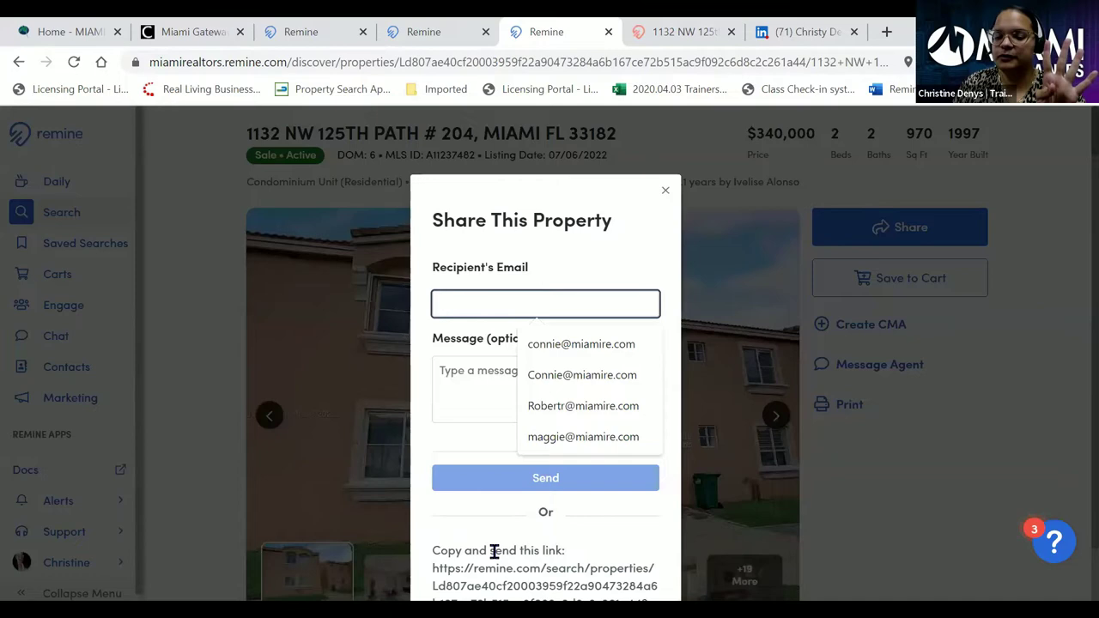
{"action": "left_click", "coordinate": [665, 194]}
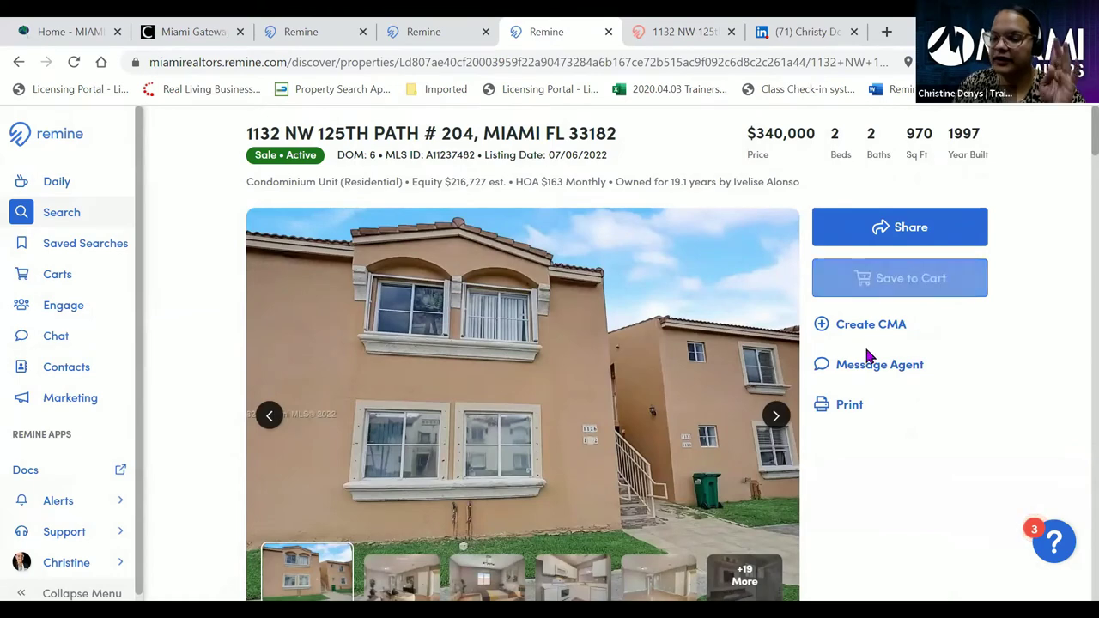
{"action": "left_click", "coordinate": [845, 410]}
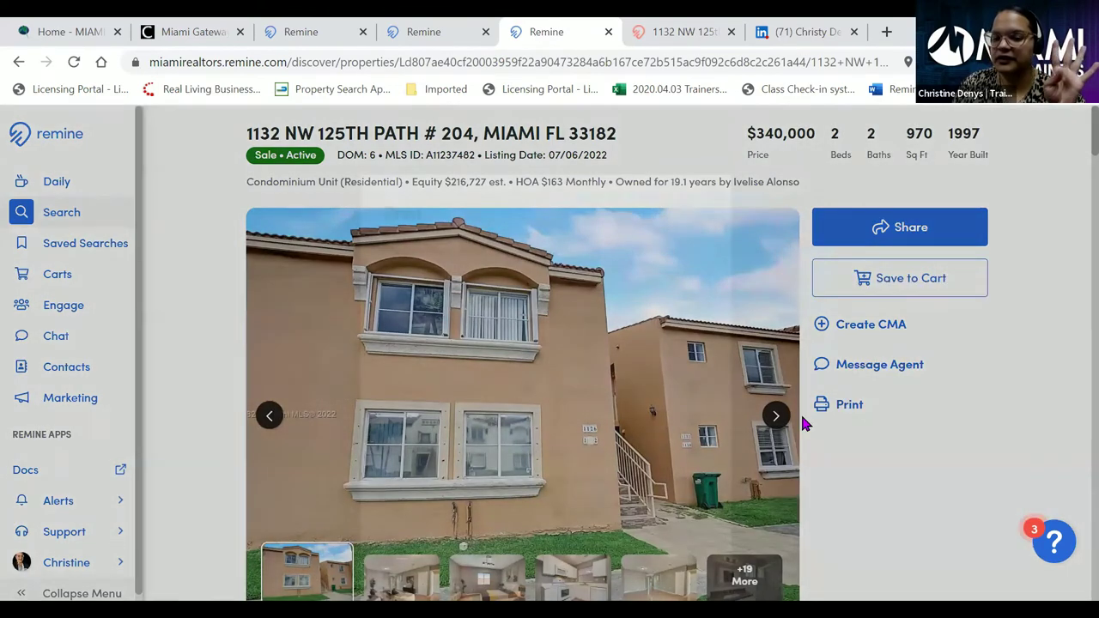
- Choose the Client Full print view for the listing
{"action": "left_click", "coordinate": [575, 298]}
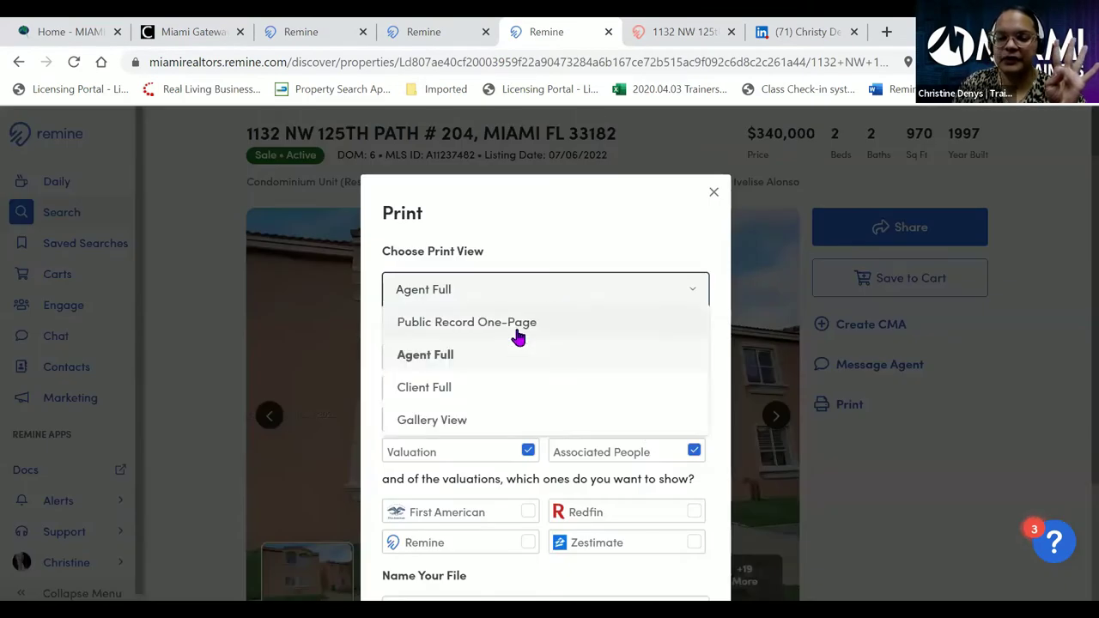
{"action": "left_click", "coordinate": [460, 390]}
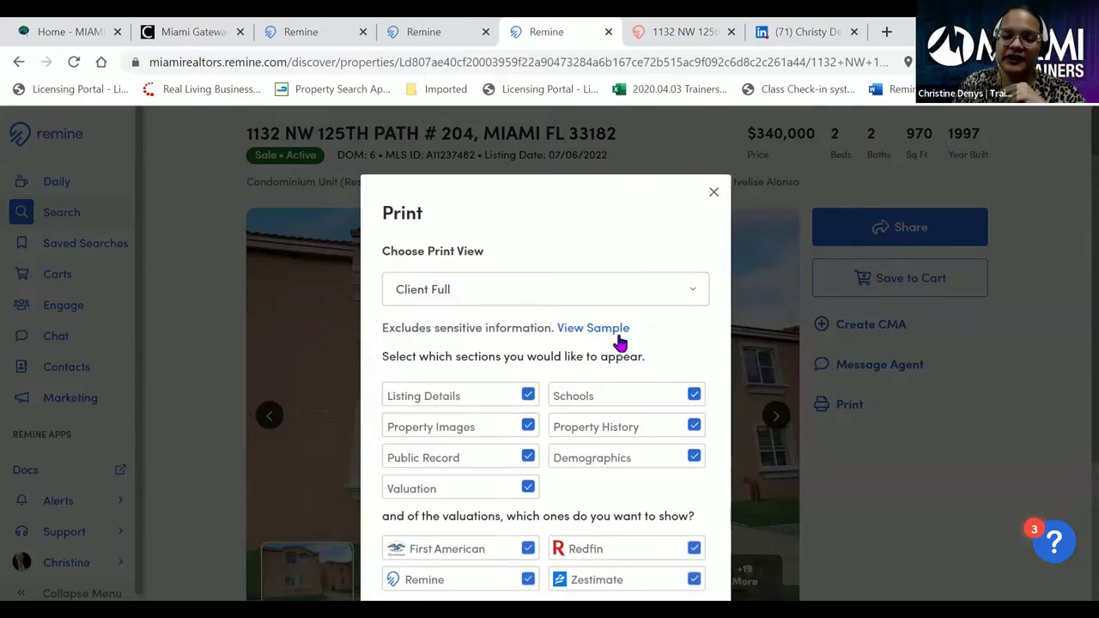
{"action": "scroll", "coordinate": [604, 369], "scroll_direction": "down", "scroll_amount": 1}
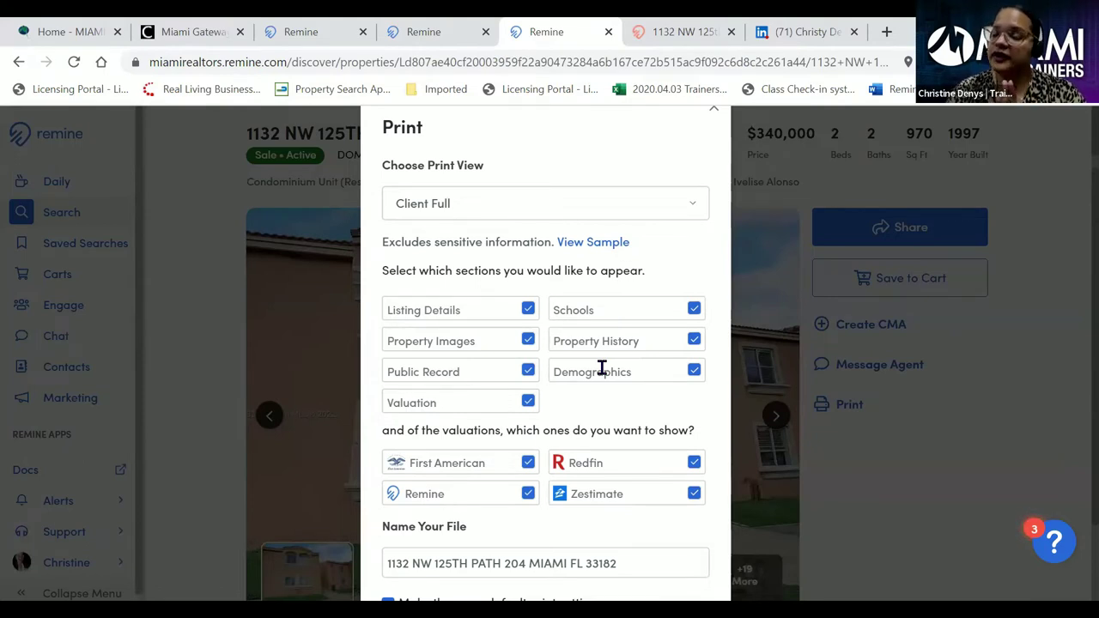
- Keep Valuation included with only the Remine estimate, then close the print options
{"action": "left_click", "coordinate": [528, 404]}
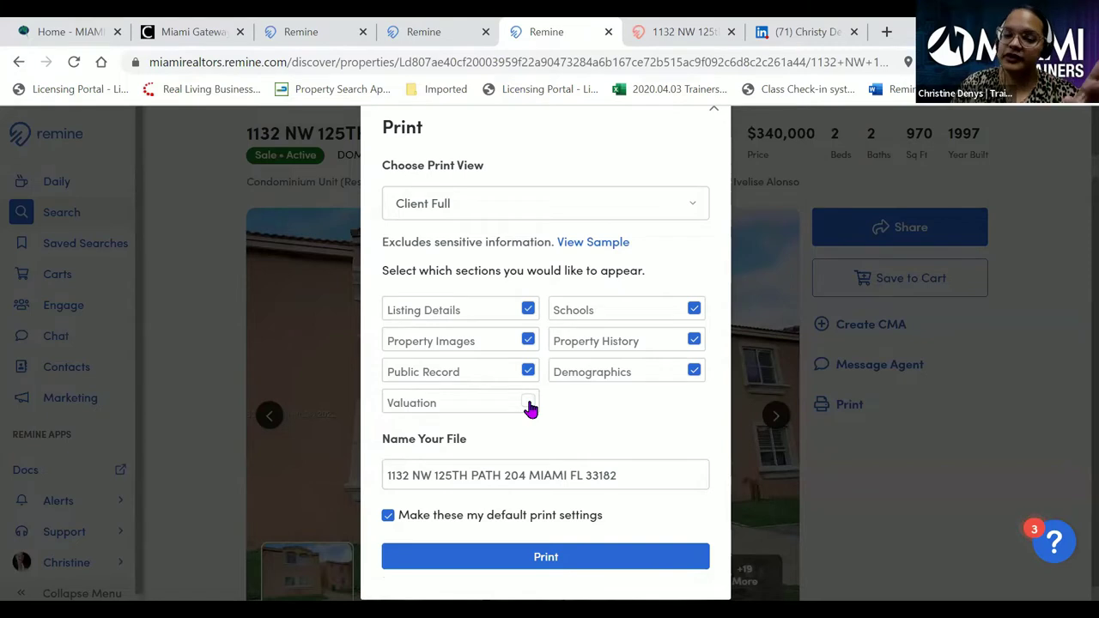
{"action": "left_click", "coordinate": [528, 404]}
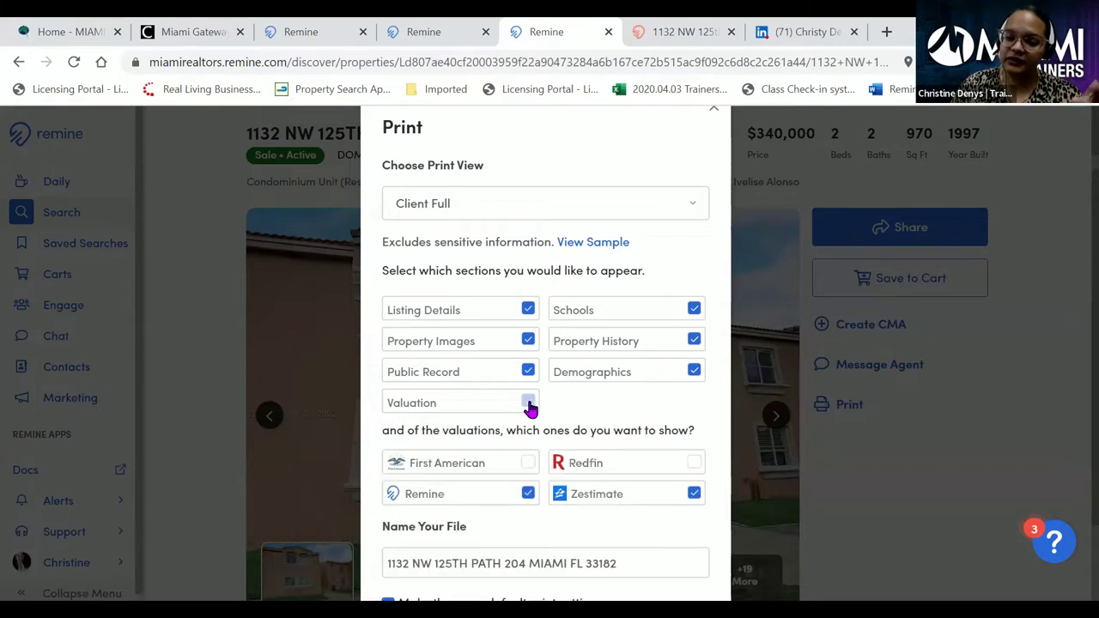
{"action": "left_click", "coordinate": [526, 495]}
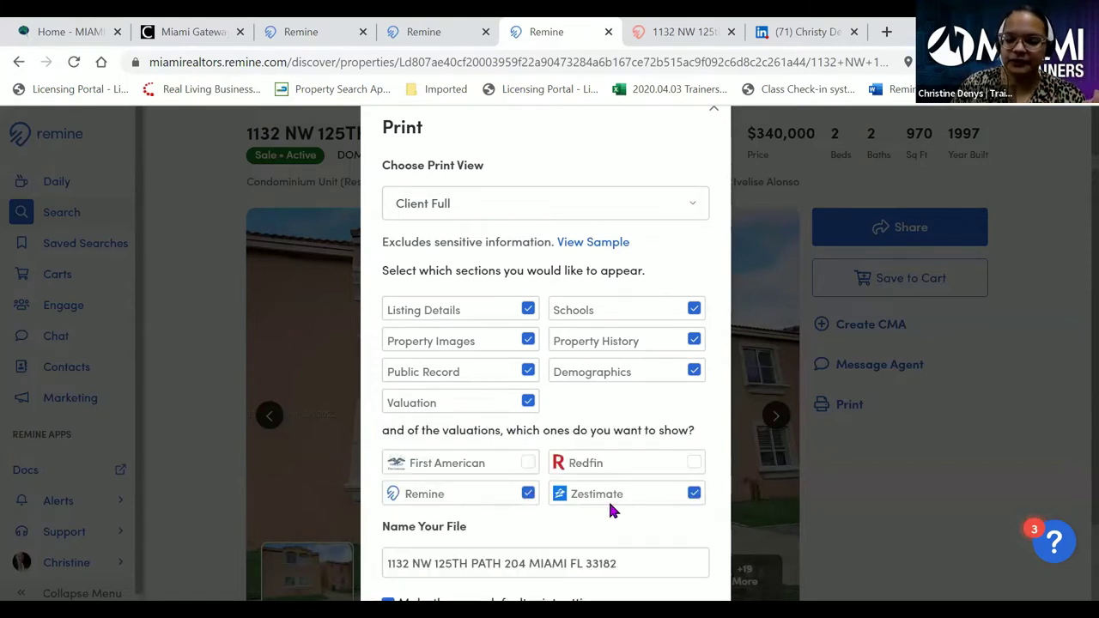
{"action": "left_click", "coordinate": [694, 494]}
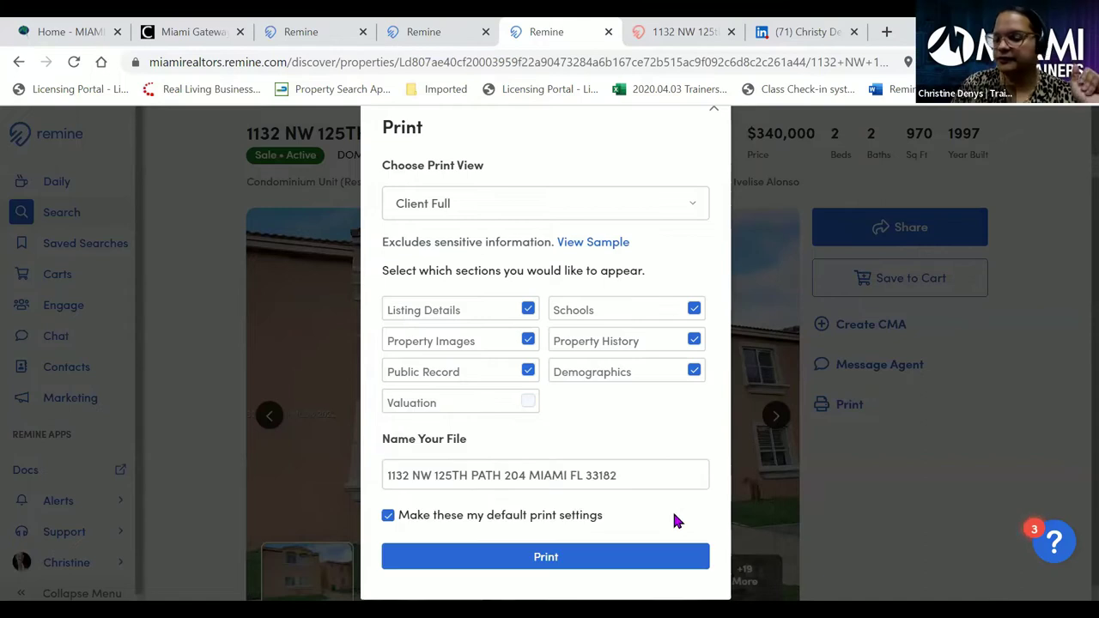
{"action": "left_click", "coordinate": [528, 409]}
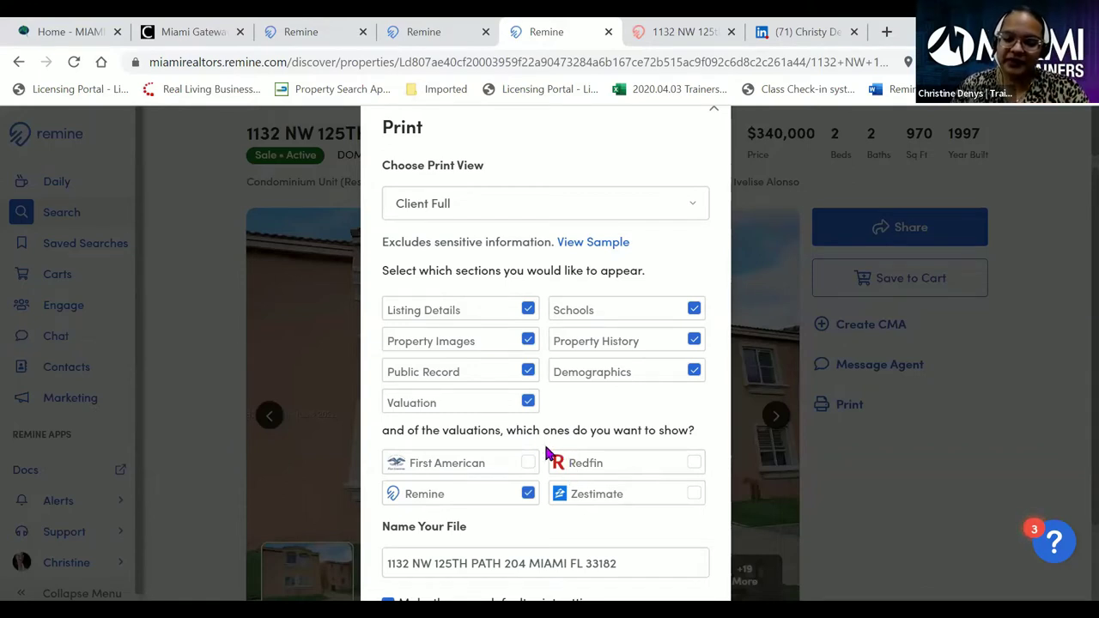
{"action": "left_click", "coordinate": [527, 400]}
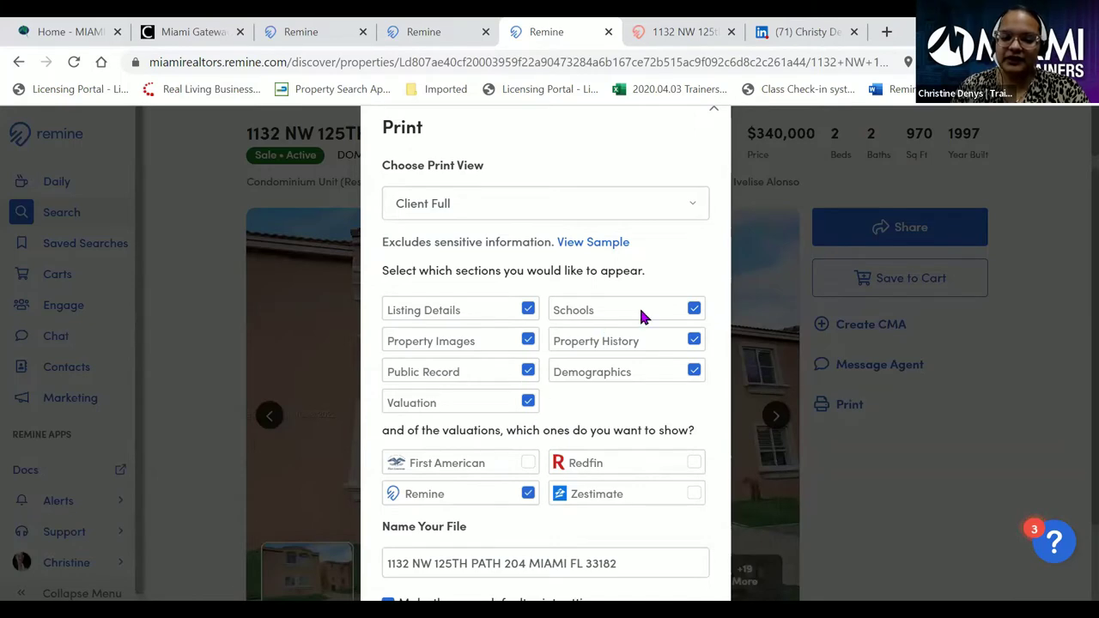
{"action": "scroll", "coordinate": [674, 395], "scroll_direction": "down", "scroll_amount": 1}
{"action": "scroll", "coordinate": [668, 395], "scroll_direction": "down", "scroll_amount": 2}
{"action": "scroll", "coordinate": [667, 396], "scroll_direction": "up", "scroll_amount": 3}
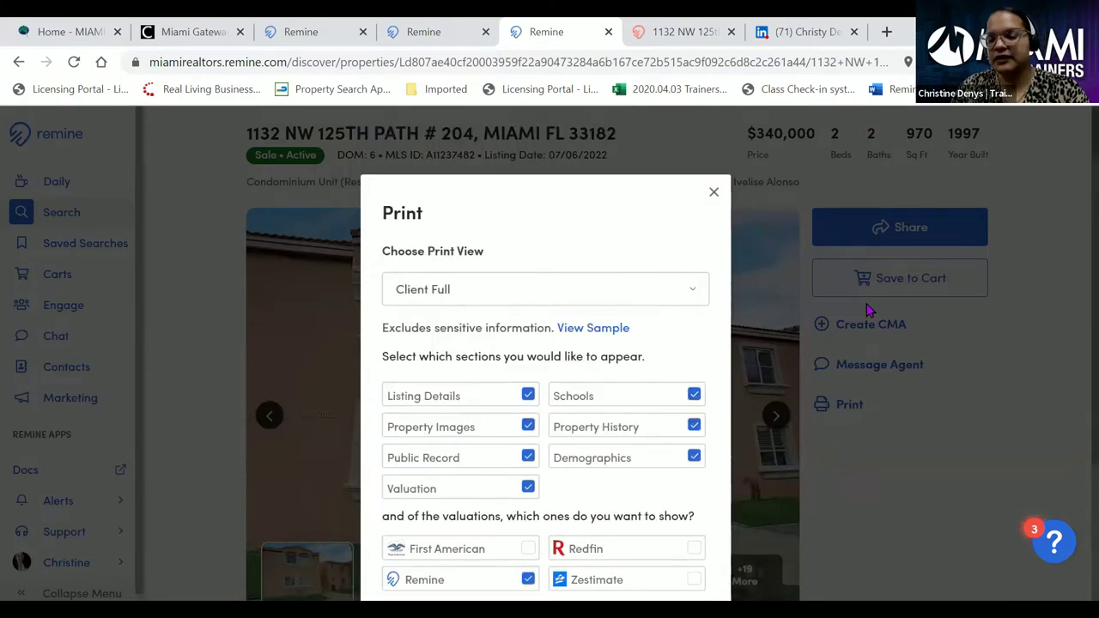
{"action": "left_click", "coordinate": [714, 194]}
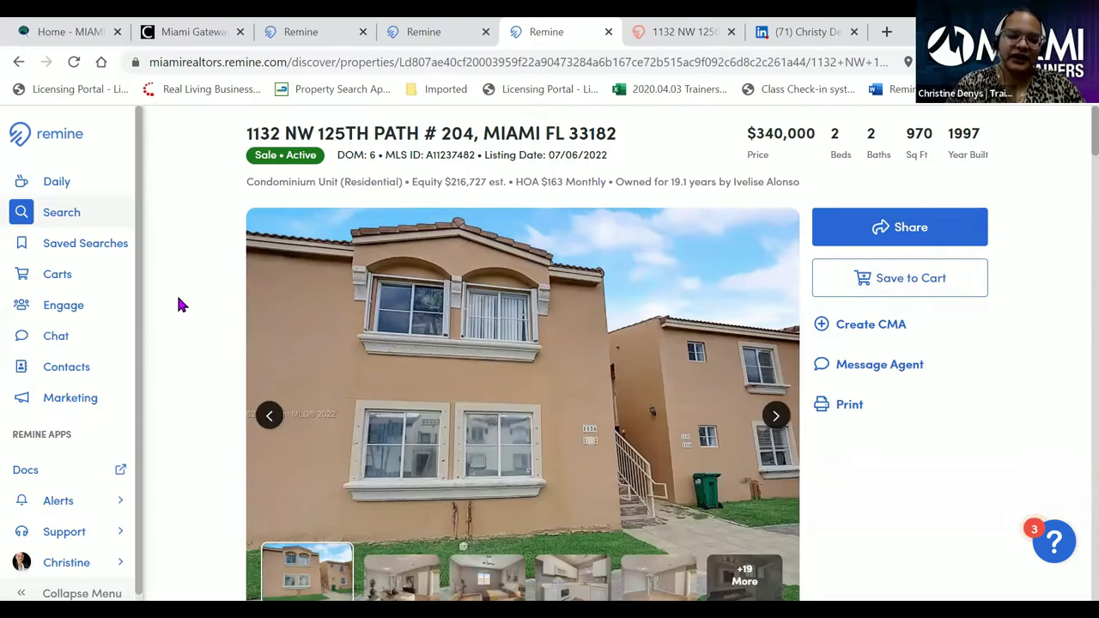
- Go via the Daily dashboard to the Search map showing 2 Reo/Short Sale results
{"action": "left_click", "coordinate": [50, 194]}
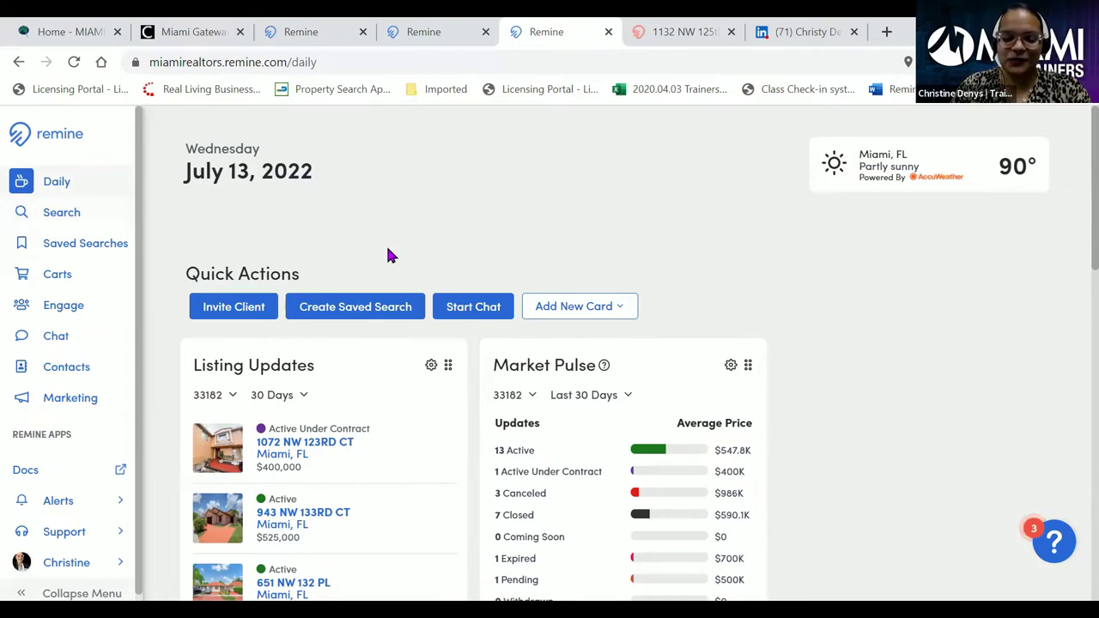
{"action": "left_click", "coordinate": [66, 218]}
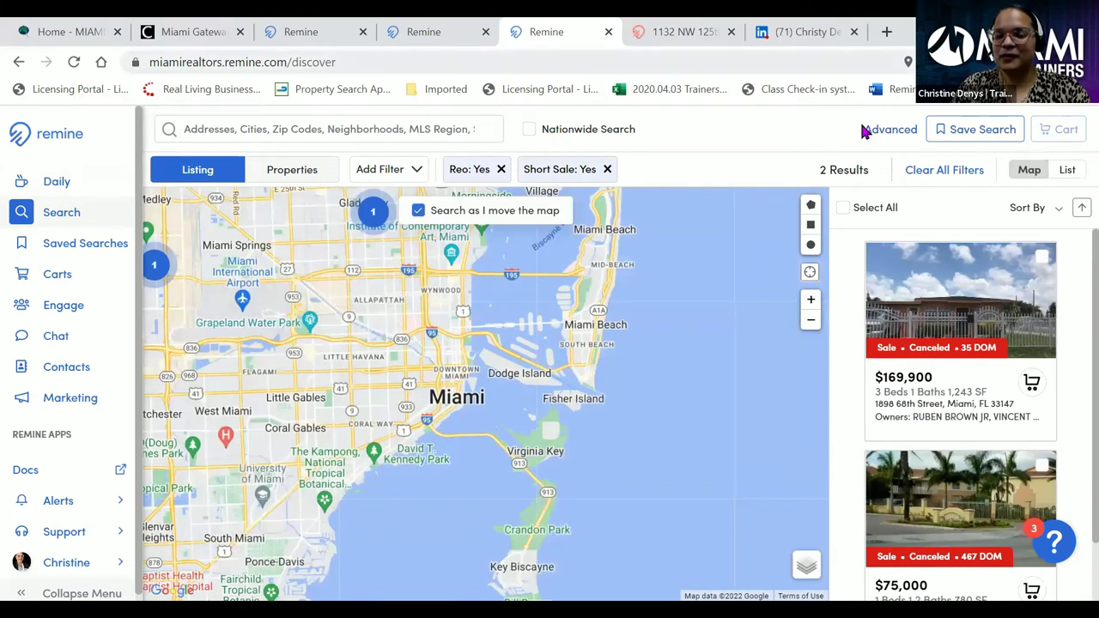
- Clear the Reo and Short Sale filters, switch to Properties, and clear the Absentee and Off Market filters
{"action": "left_click", "coordinate": [937, 170]}
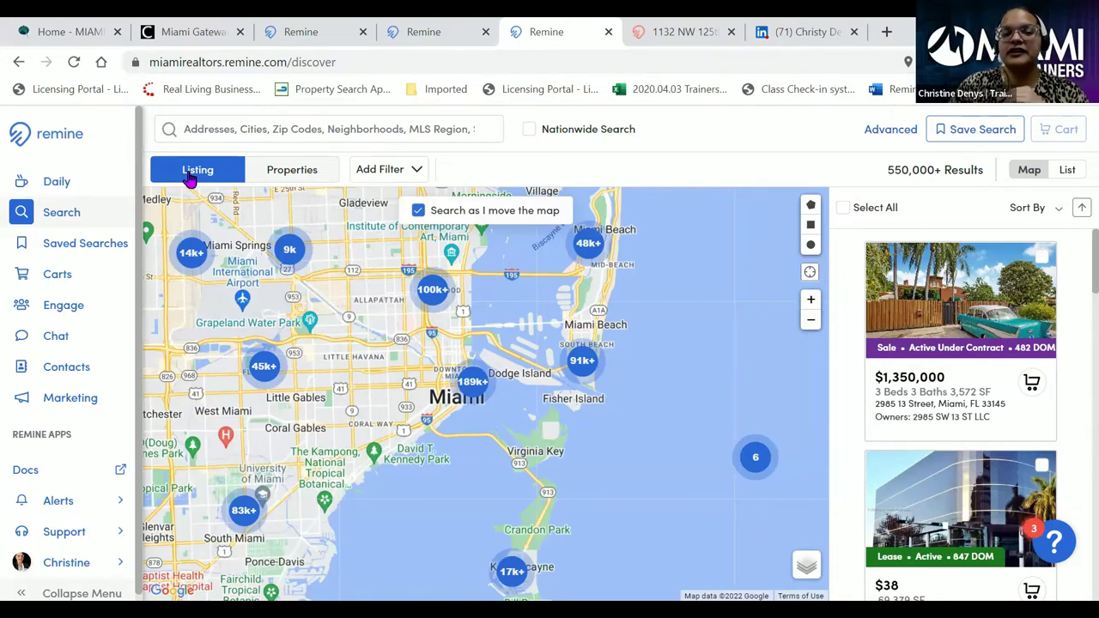
{"action": "left_click", "coordinate": [290, 171]}
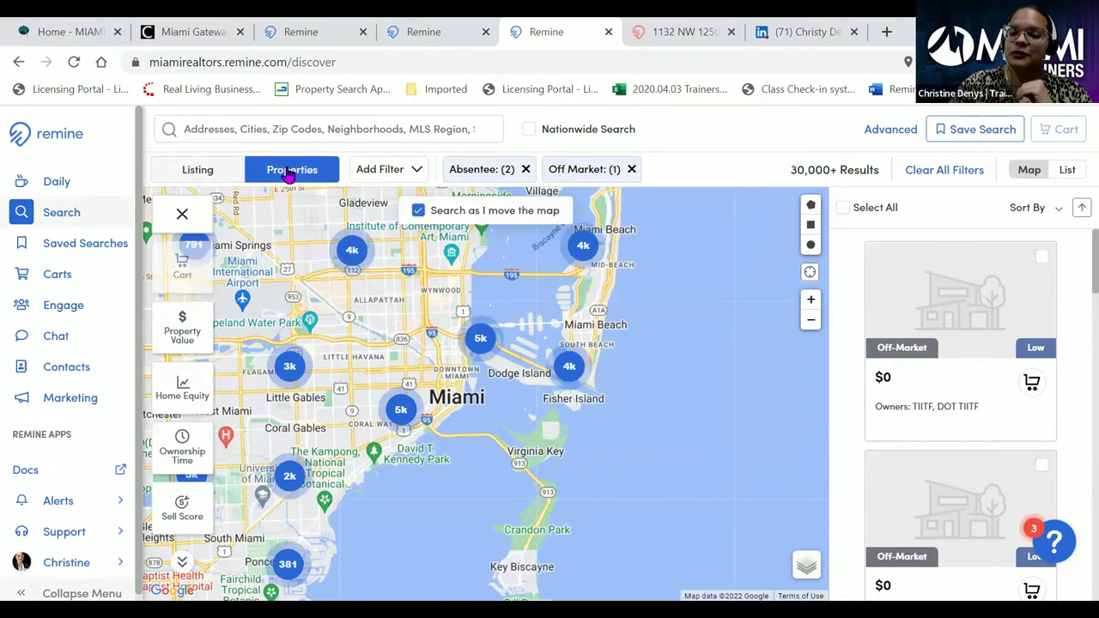
{"action": "left_click", "coordinate": [929, 176]}
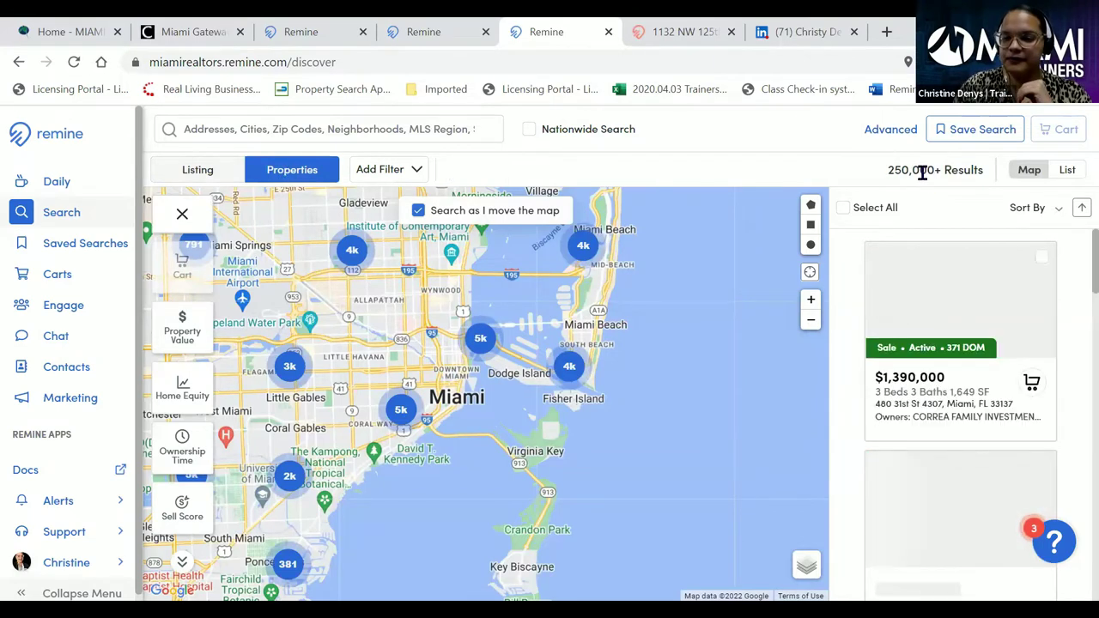
{"action": "left_click", "coordinate": [183, 214]}
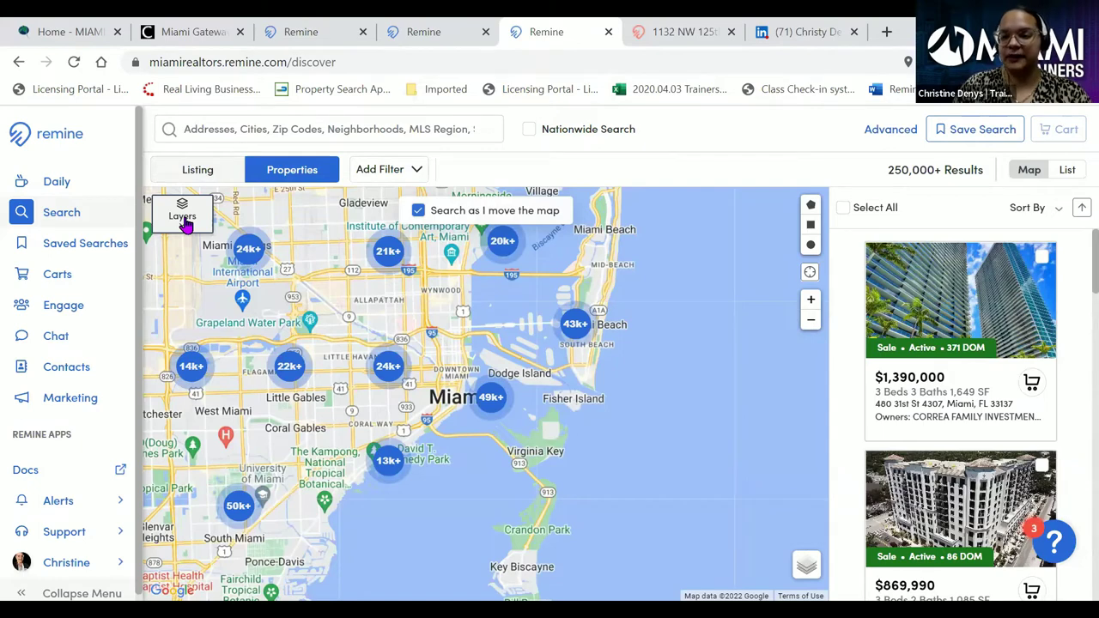
{"action": "left_click", "coordinate": [183, 219]}
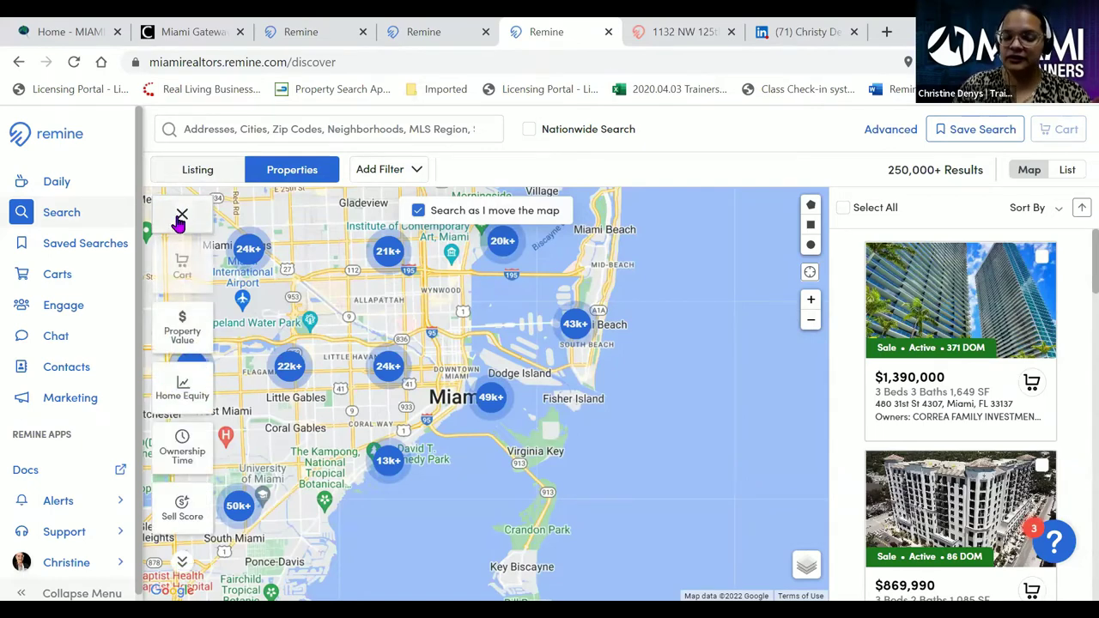
{"action": "left_click", "coordinate": [417, 171]}
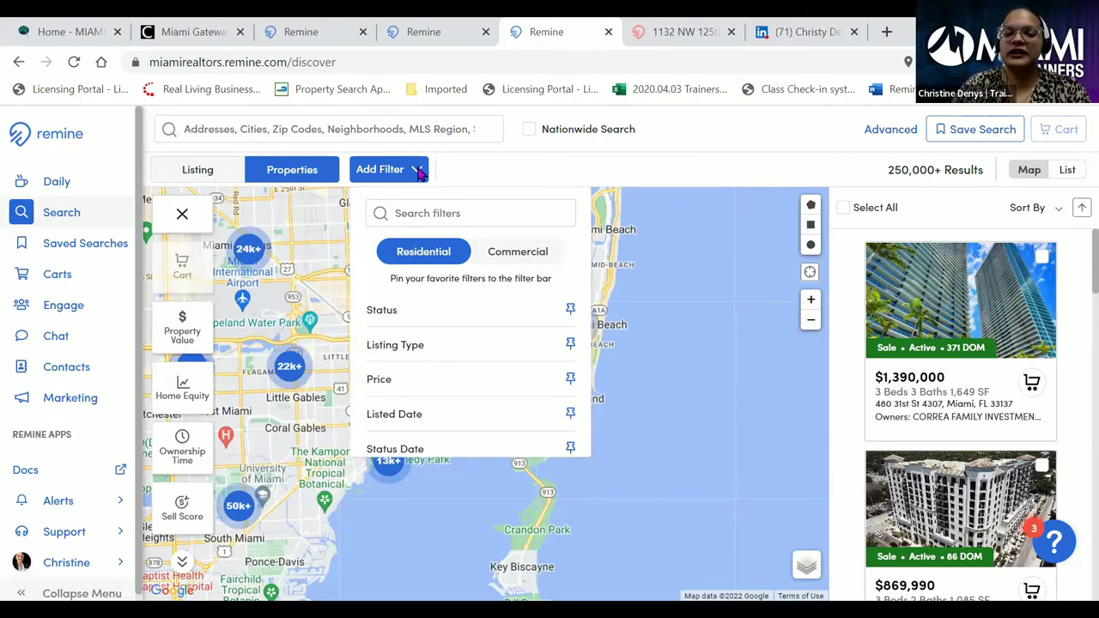
- Close the filter list and Layers panel, then show Recent Searches in the search box
{"action": "left_click", "coordinate": [418, 171]}
{"action": "left_click", "coordinate": [178, 215]}
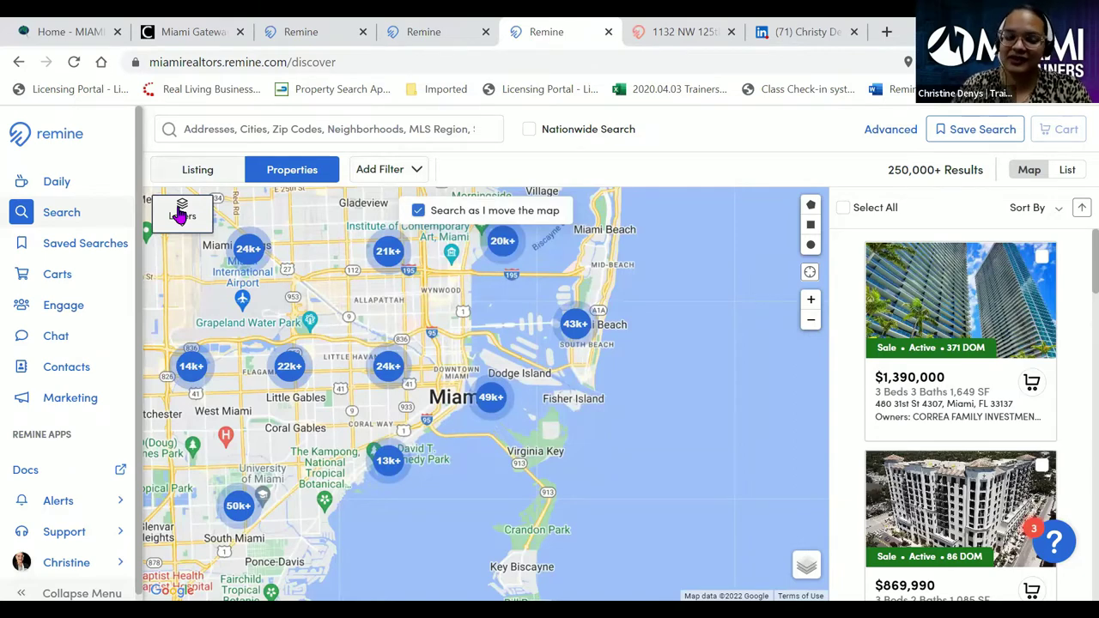
{"action": "left_click", "coordinate": [213, 129]}
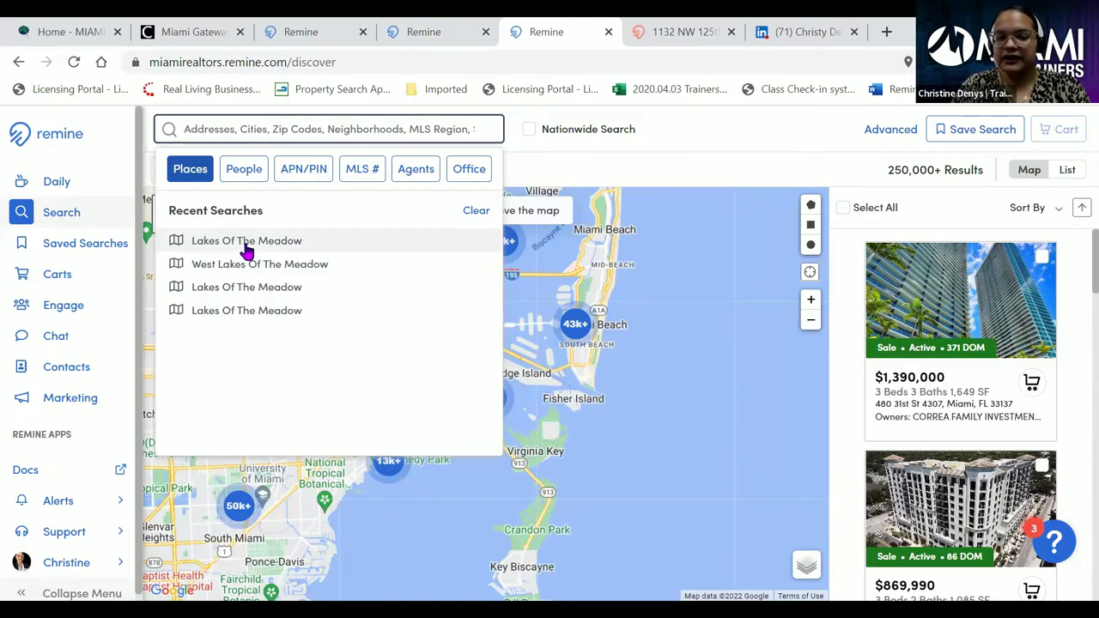
- Rerun the Lakes Of The Meadow search and apply that neighborhood as the map filter
{"action": "left_click", "coordinate": [245, 244]}
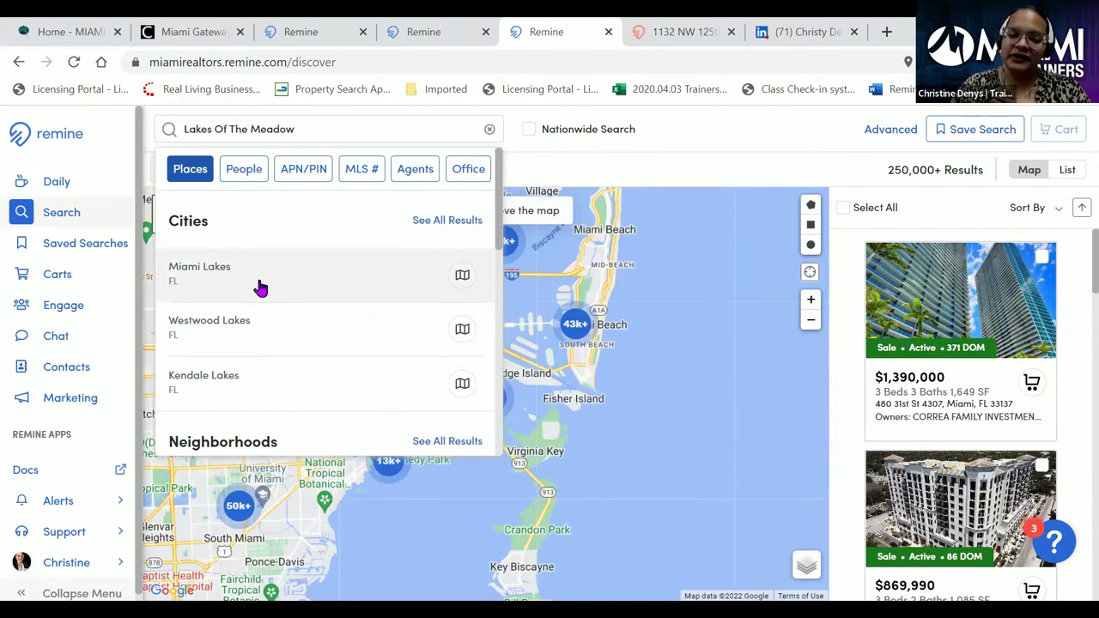
{"action": "scroll", "coordinate": [258, 289], "scroll_direction": "down", "scroll_amount": 3}
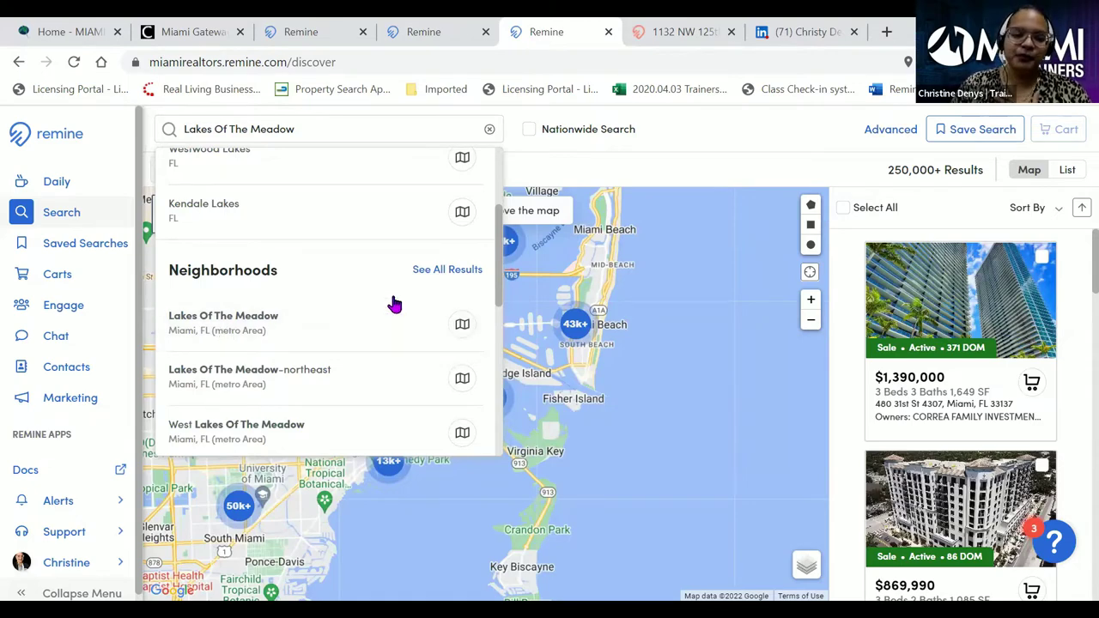
{"action": "left_click", "coordinate": [462, 325]}
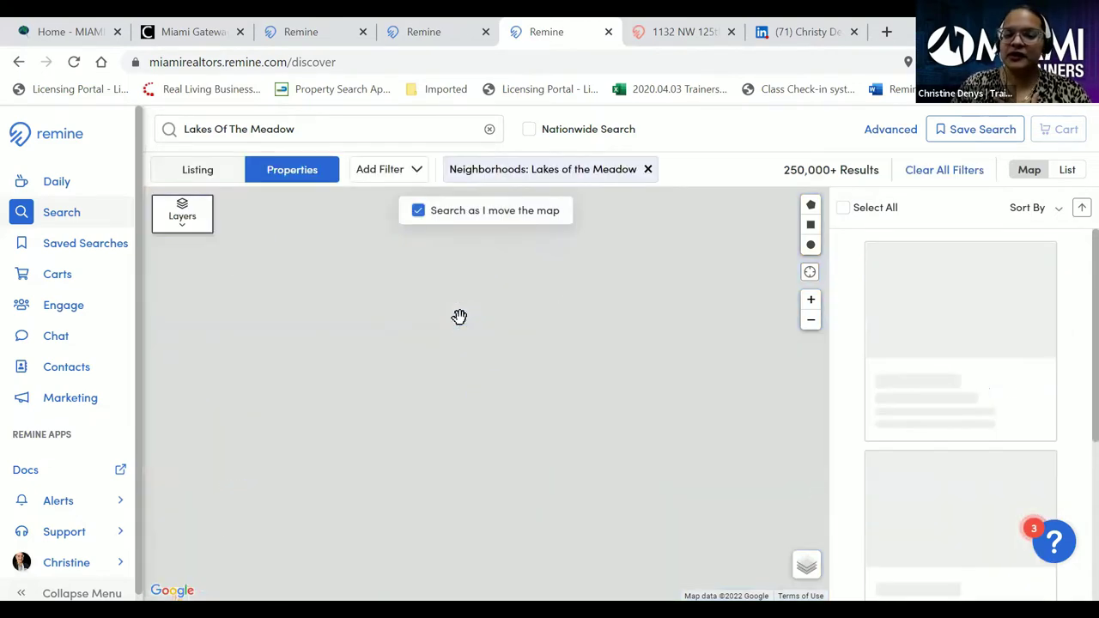
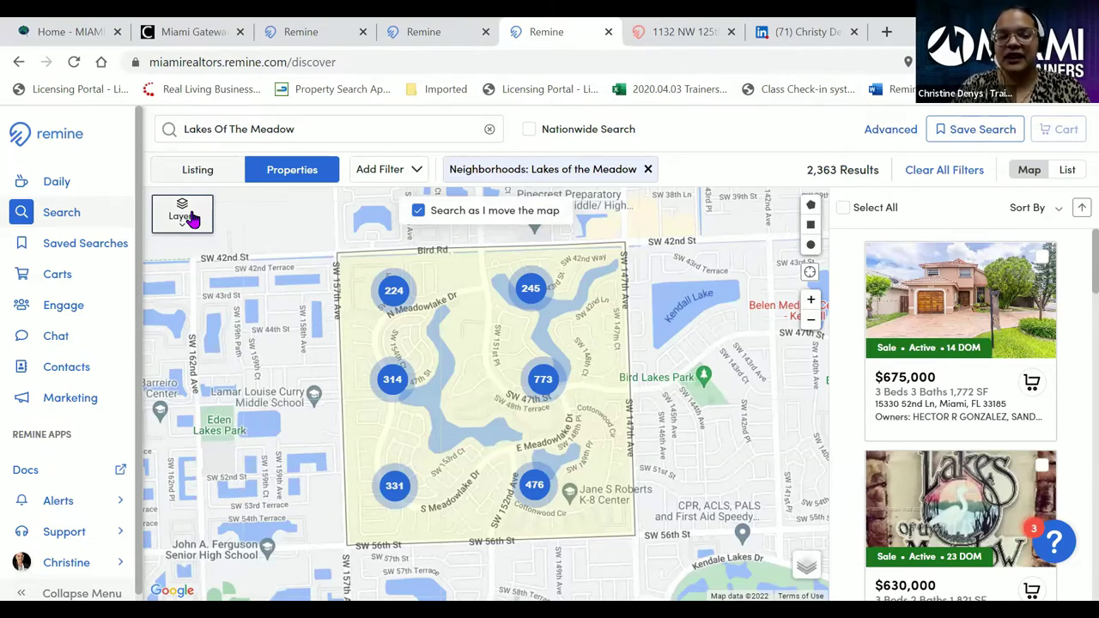
- Add the Off Market filter and tick Off-Market so only off-market homes are listed
{"action": "left_click", "coordinate": [409, 174]}
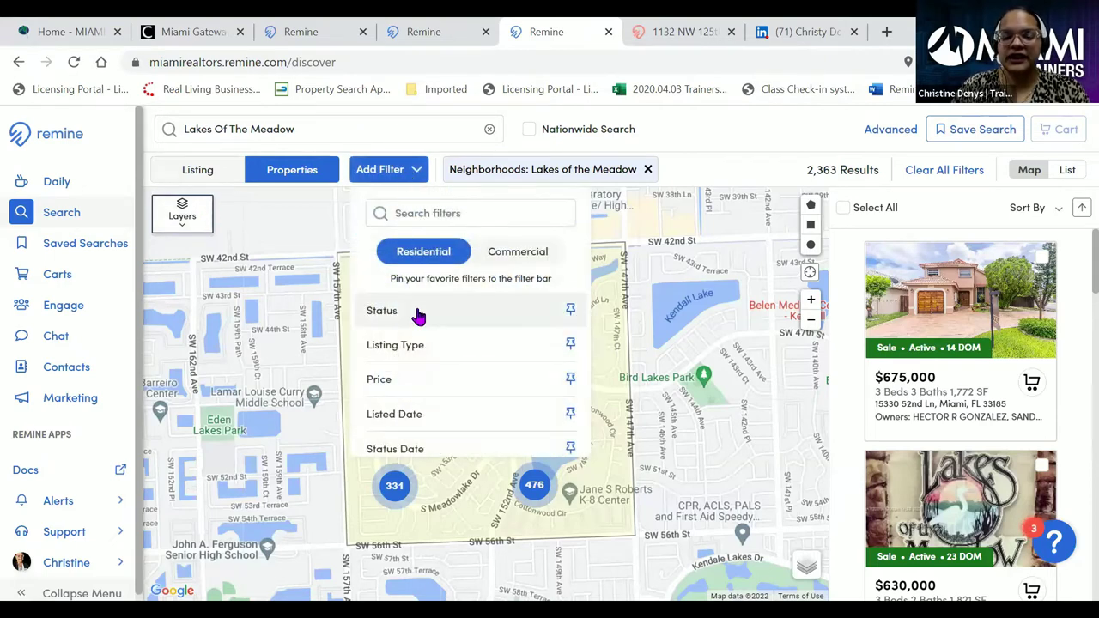
{"action": "scroll", "coordinate": [417, 325], "scroll_direction": "down", "scroll_amount": 1}
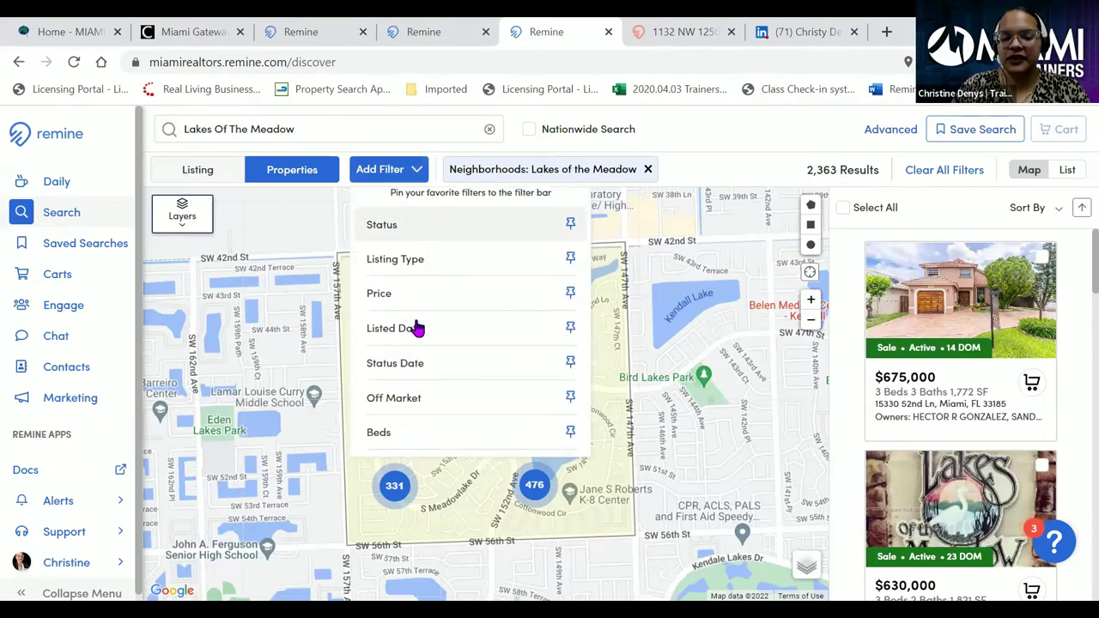
{"action": "left_click", "coordinate": [411, 400]}
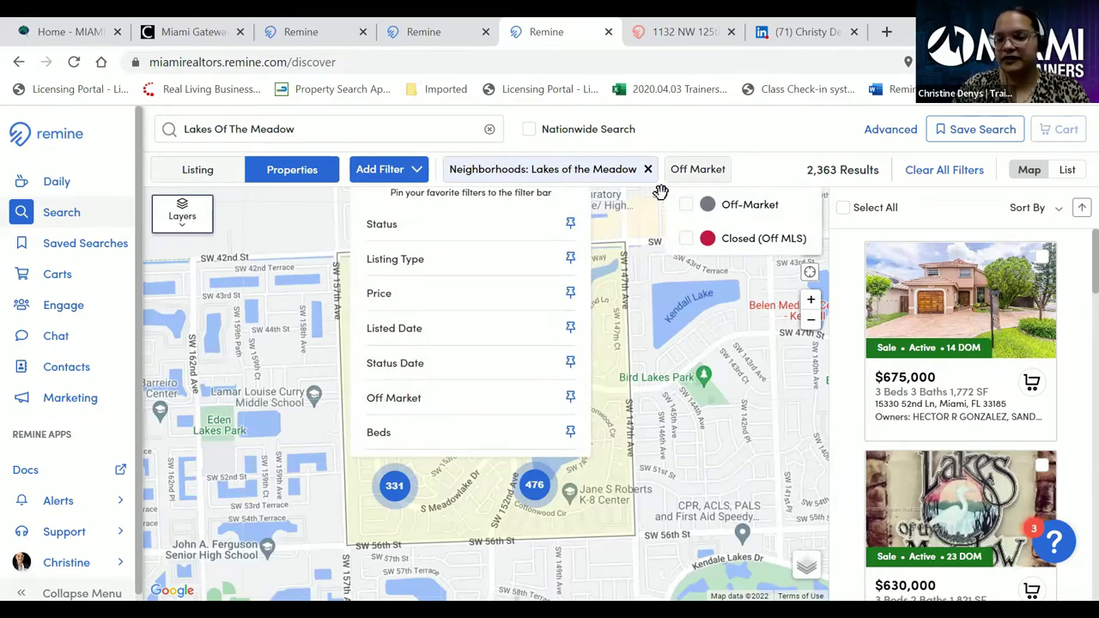
{"action": "left_click", "coordinate": [690, 209]}
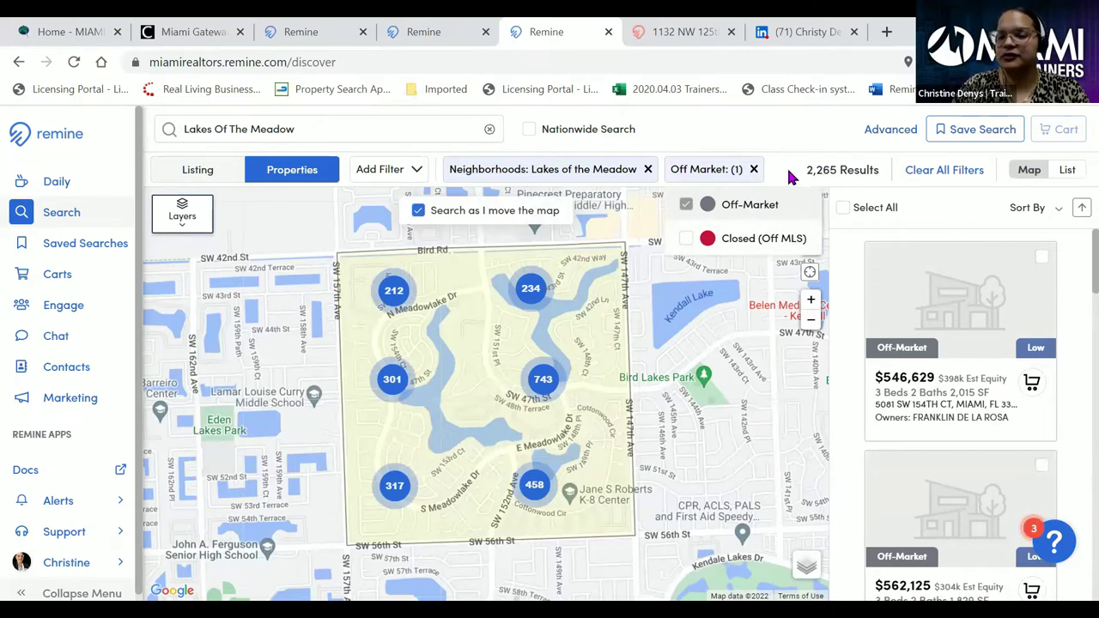
{"action": "left_click", "coordinate": [787, 165]}
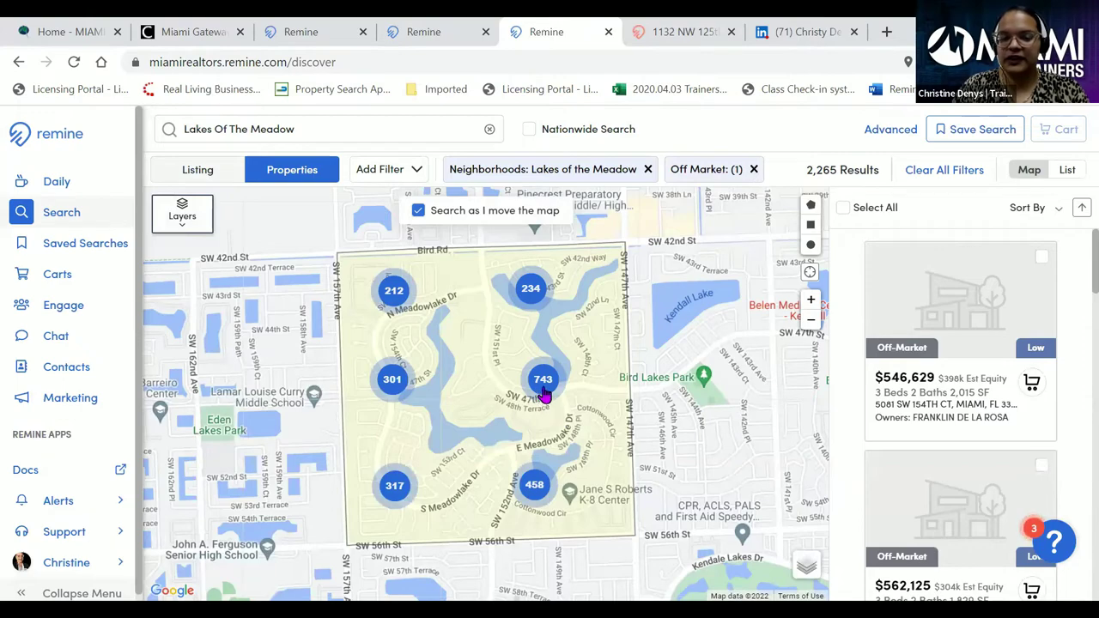
{"action": "scroll", "coordinate": [559, 395], "scroll_direction": "up", "scroll_amount": 2}
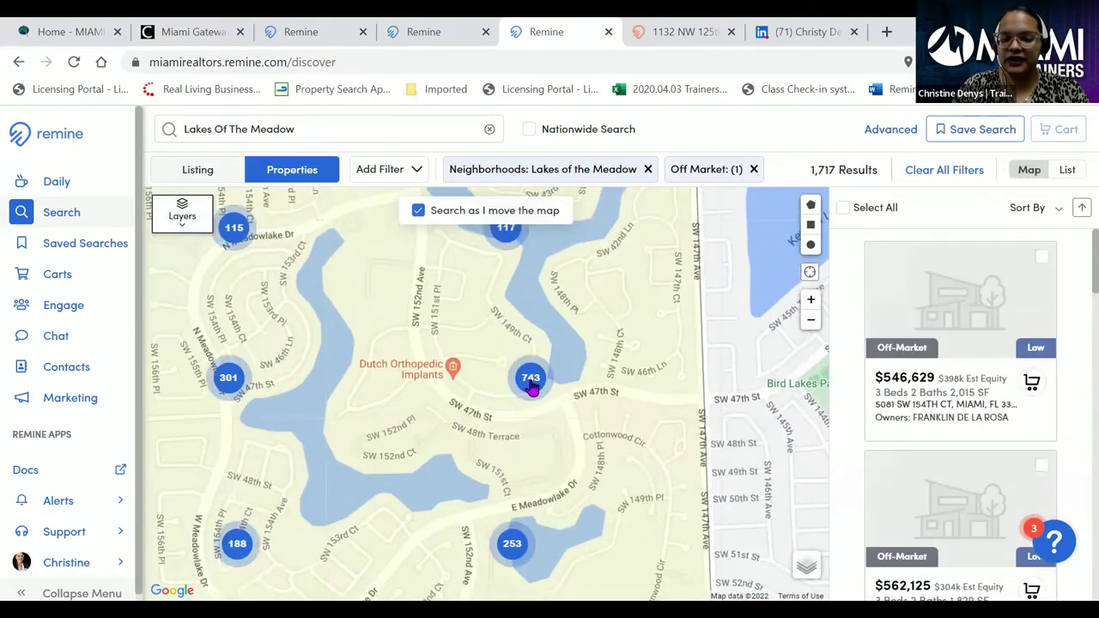
- Zoom the map into central Lakes of the Meadow until 78 off-market results remain
{"action": "scroll", "coordinate": [532, 388], "scroll_direction": "up", "scroll_amount": 2}
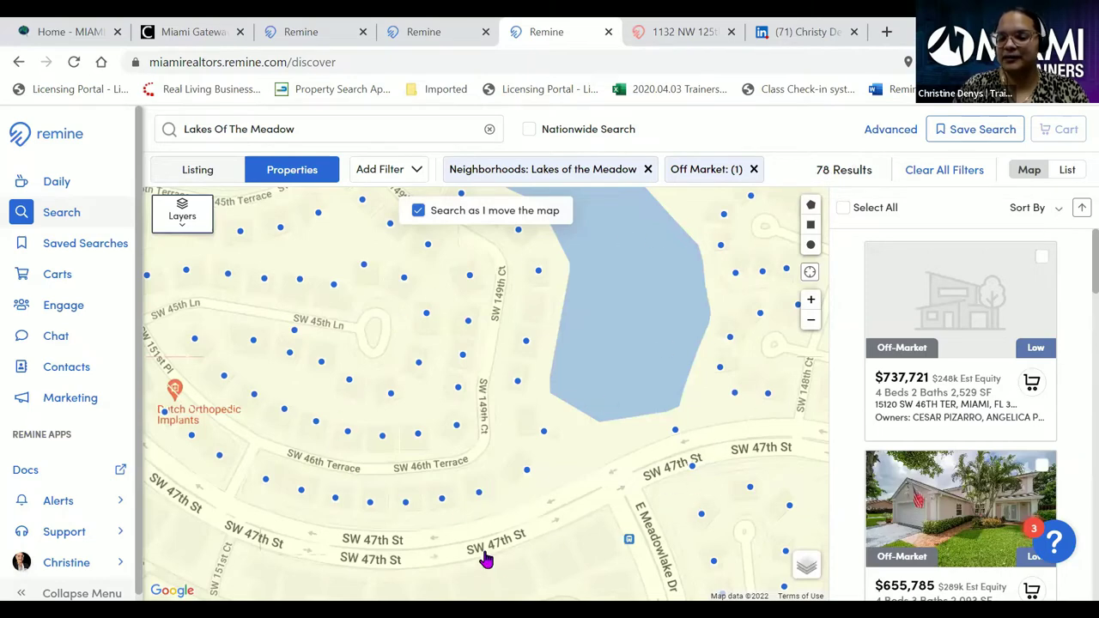
{"action": "left_click", "coordinate": [183, 216]}
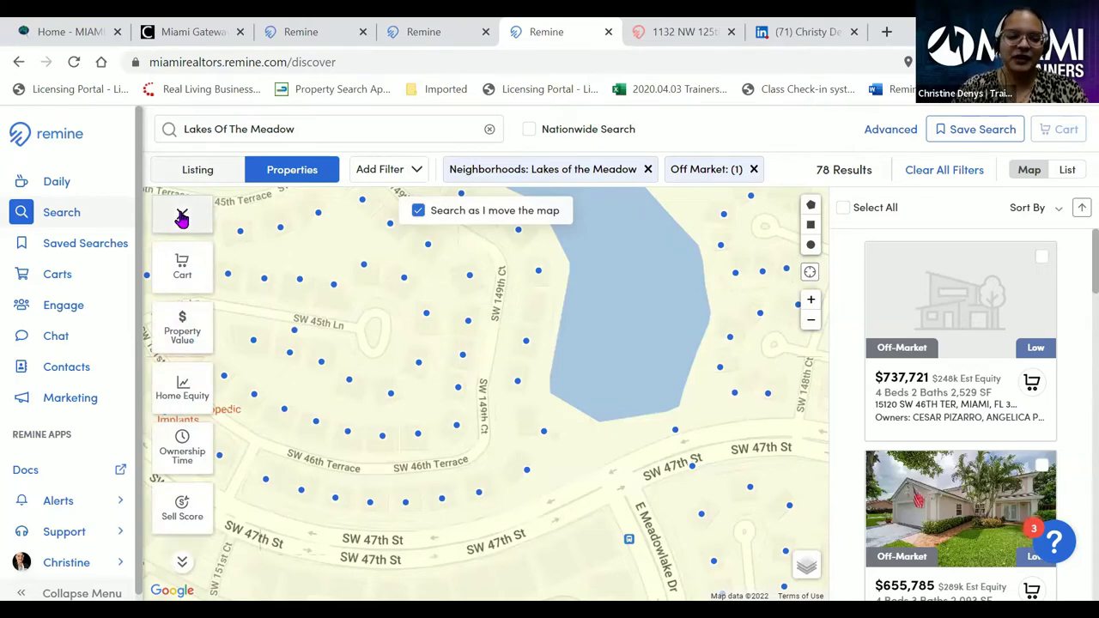
- Preview parcel shading by Property Value, then Home Equity, ending on Ownership Time
{"action": "left_click", "coordinate": [180, 326]}
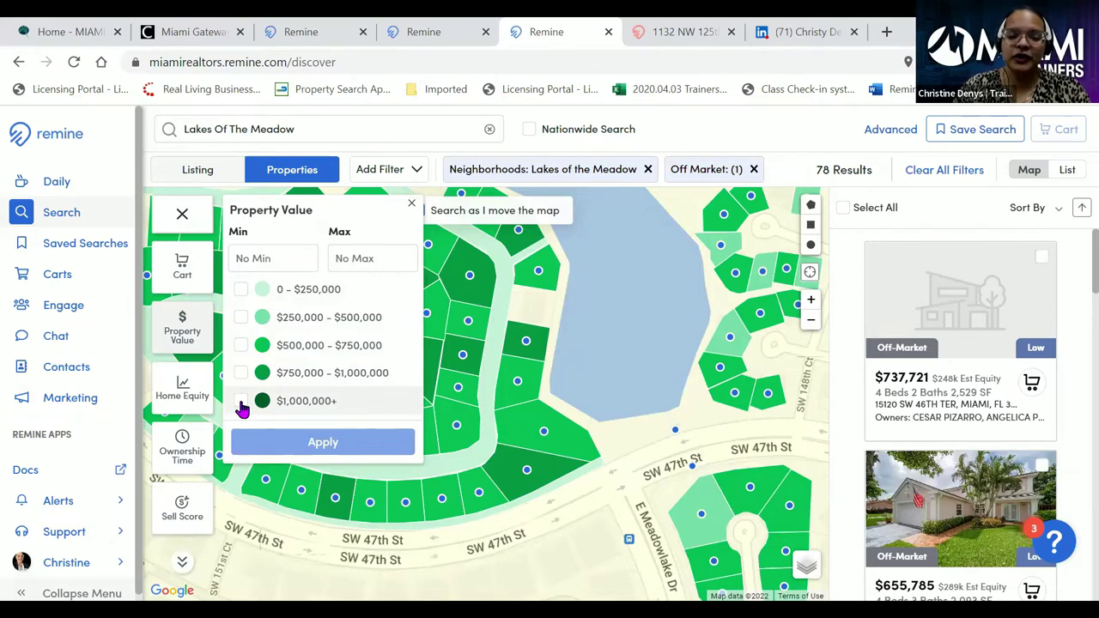
{"action": "left_click", "coordinate": [242, 402]}
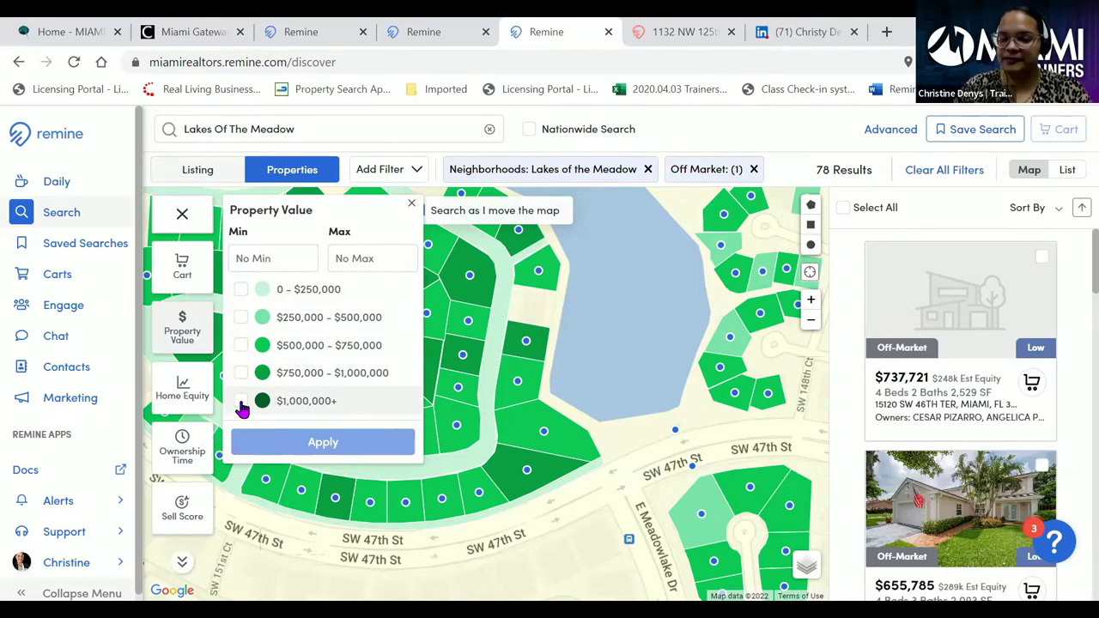
{"action": "left_click", "coordinate": [180, 393]}
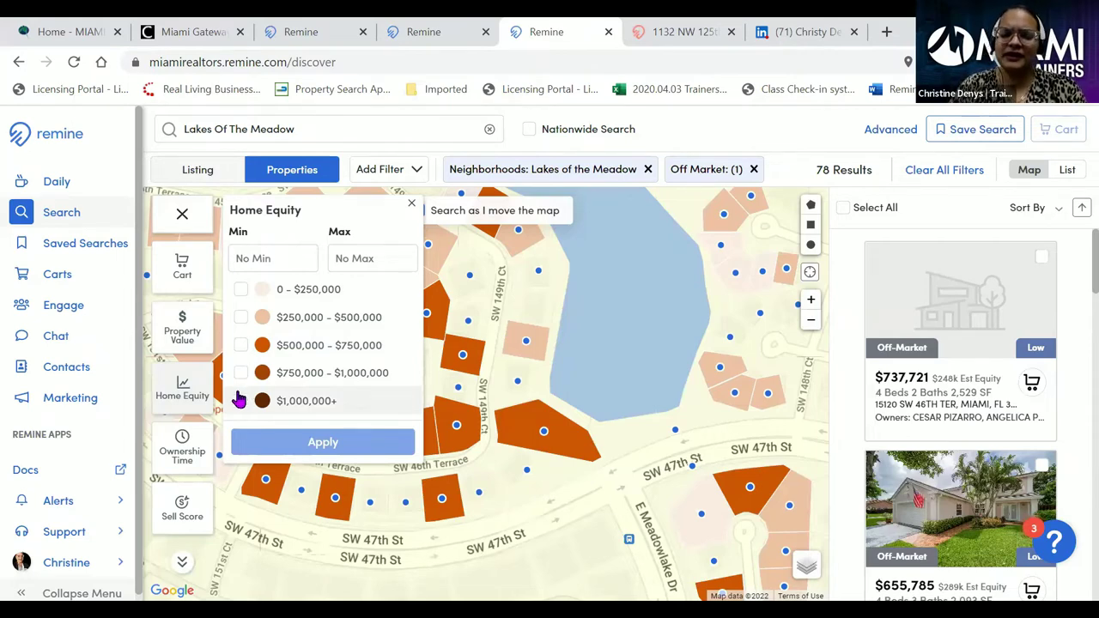
{"action": "left_click", "coordinate": [181, 451]}
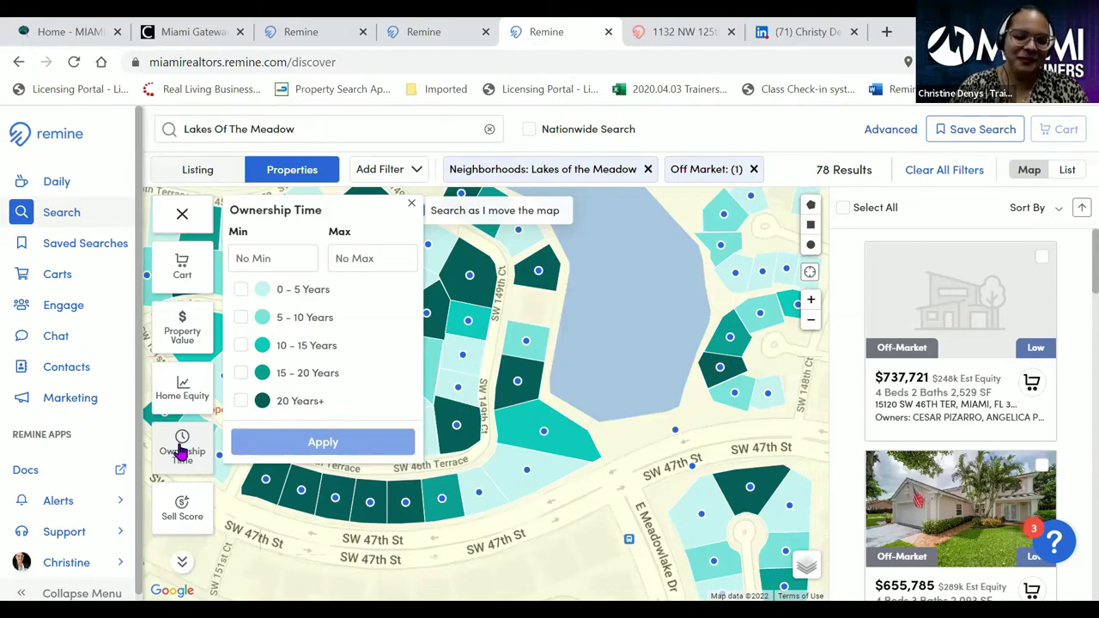
- Switch the parcel shading to Sell Score and choose the High sell score option
{"action": "scroll", "coordinate": [179, 449], "scroll_direction": "down", "scroll_amount": 1}
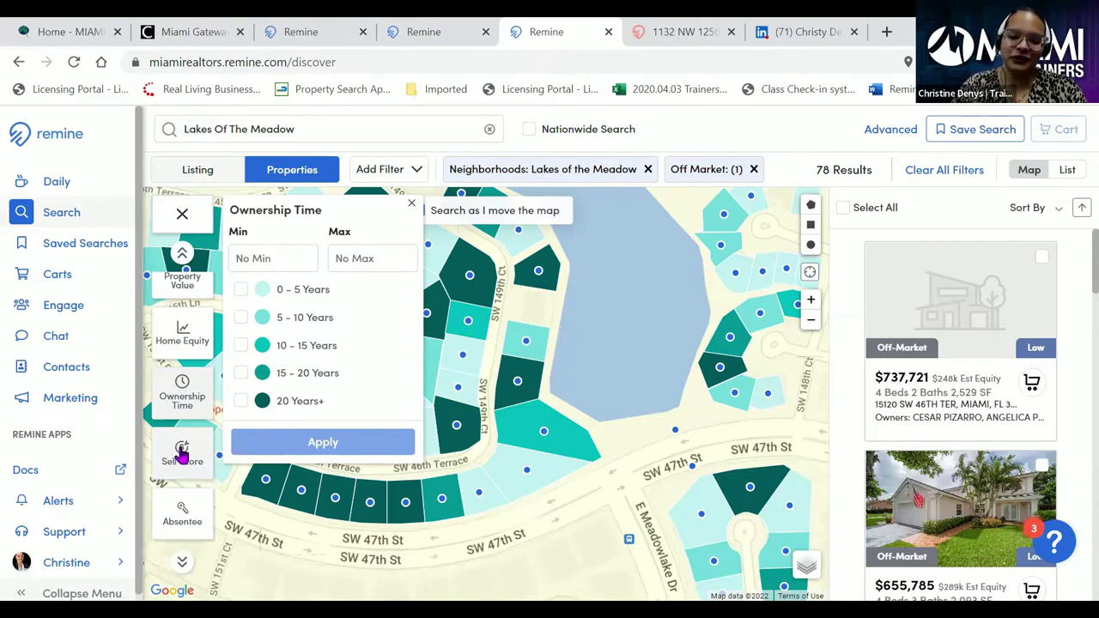
{"action": "left_click", "coordinate": [182, 455]}
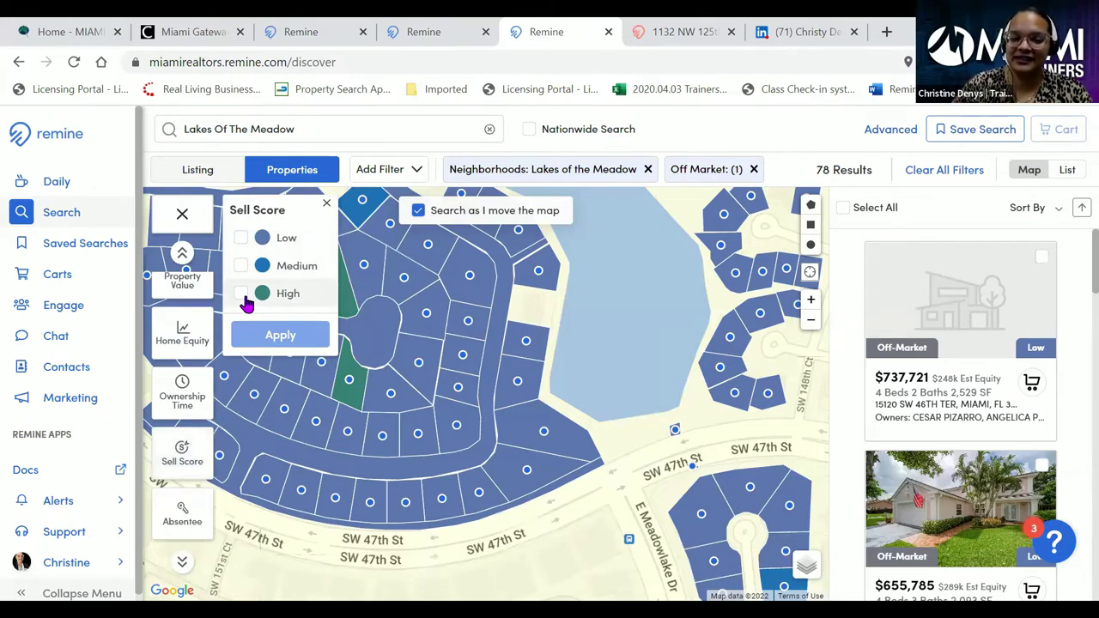
{"action": "left_click", "coordinate": [242, 293]}
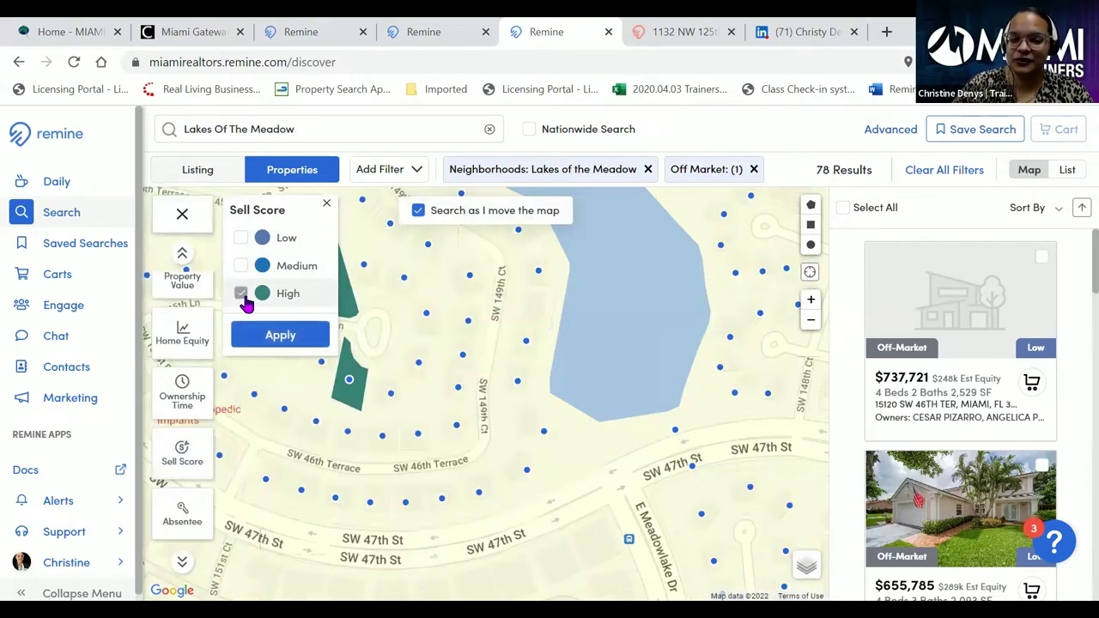
- Apply the High sell score filter and zoom out to the whole neighborhood, showing 224 results
{"action": "left_click", "coordinate": [275, 336]}
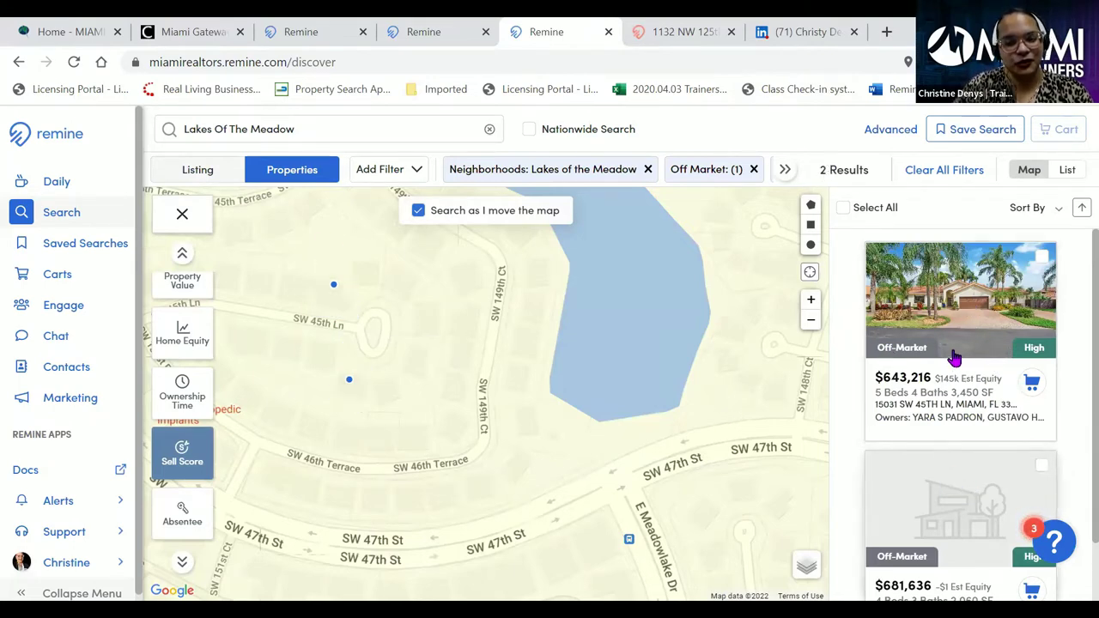
{"action": "scroll", "coordinate": [520, 407], "scroll_direction": "down", "scroll_amount": 2}
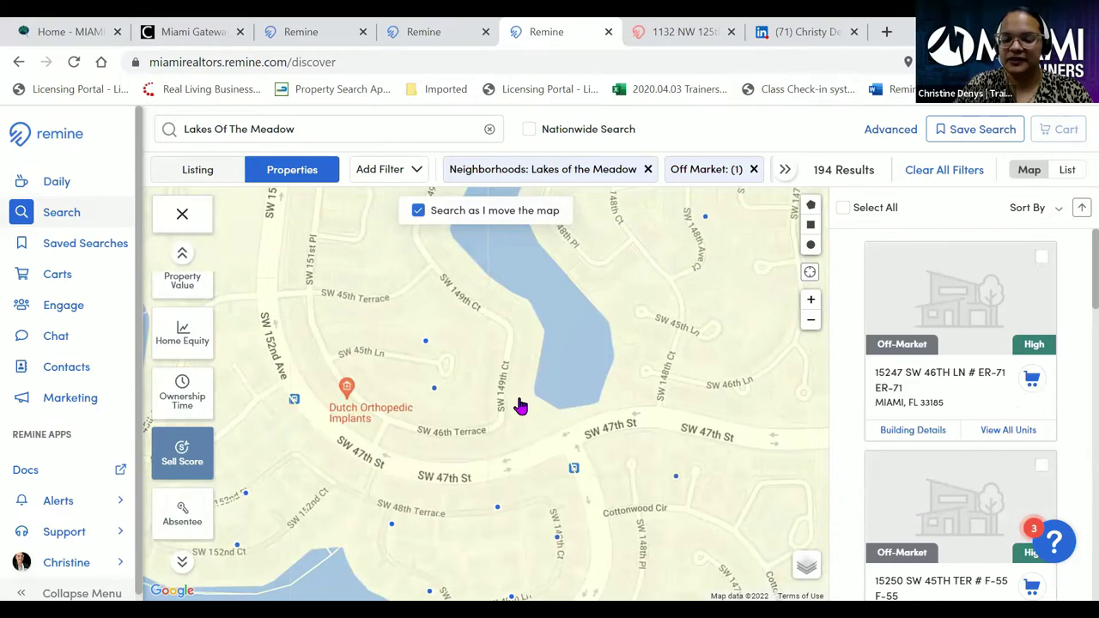
{"action": "scroll", "coordinate": [520, 407], "scroll_direction": "down", "scroll_amount": 2}
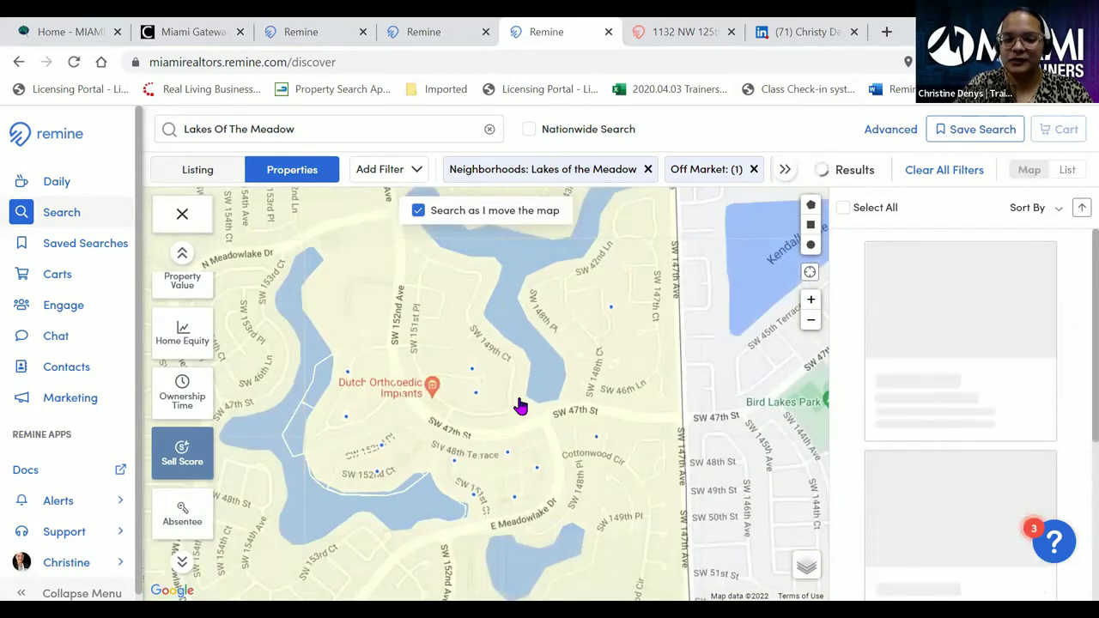
{"action": "scroll", "coordinate": [520, 406], "scroll_direction": "down", "scroll_amount": 2}
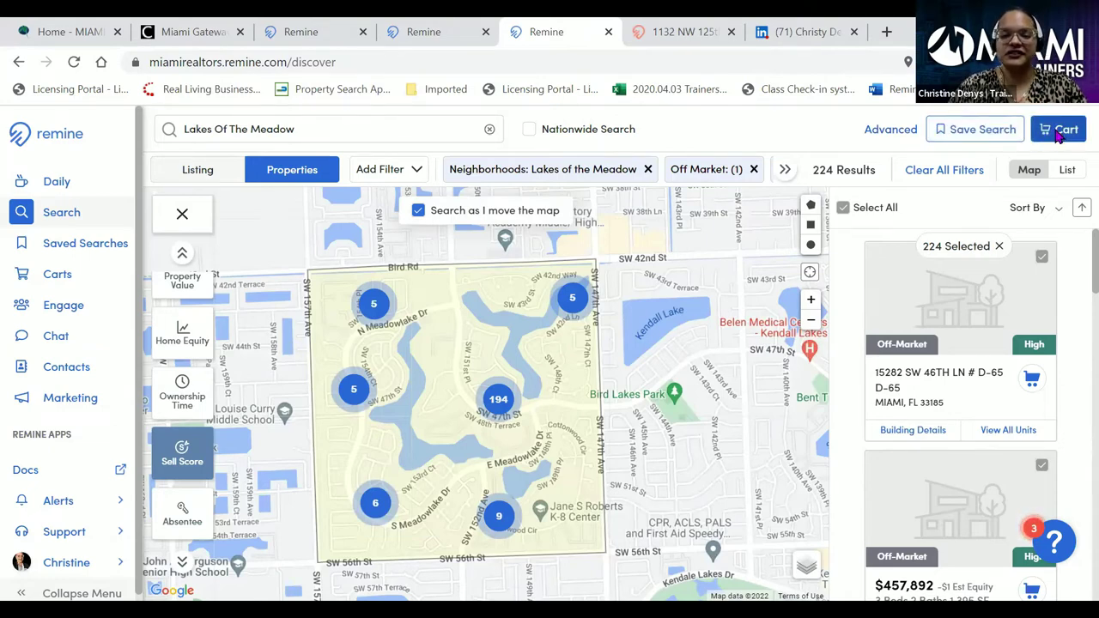
- Create the cart 'Lakes of the Meadow Listing Pot' and add all 224 properties to it
{"action": "left_click", "coordinate": [1058, 137]}
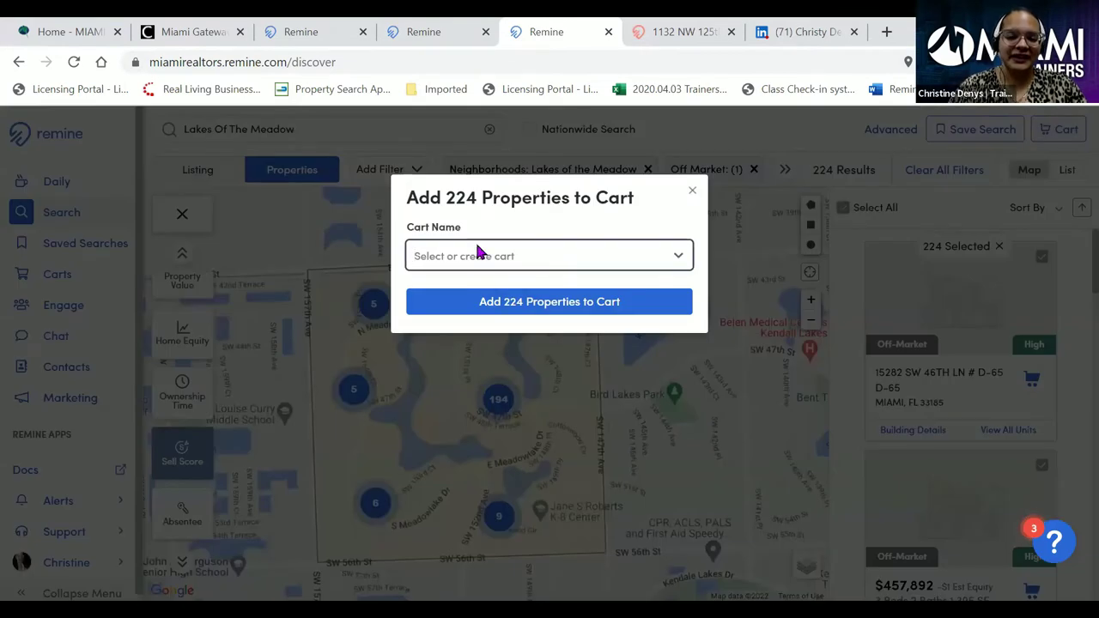
{"action": "left_click", "coordinate": [479, 254]}
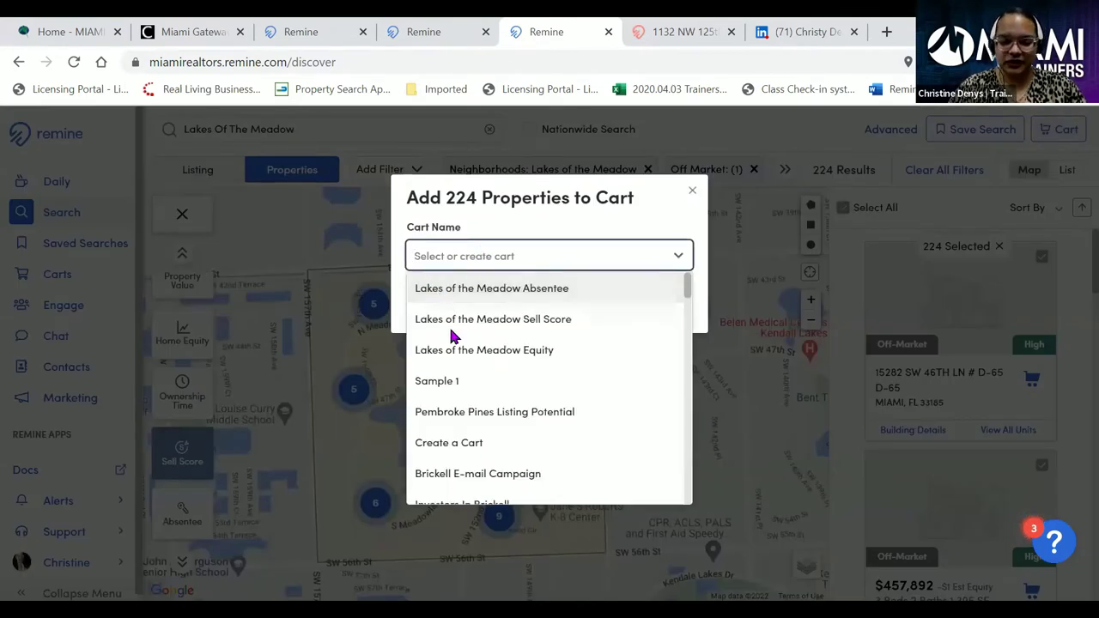
{"action": "left_click", "coordinate": [455, 256]}
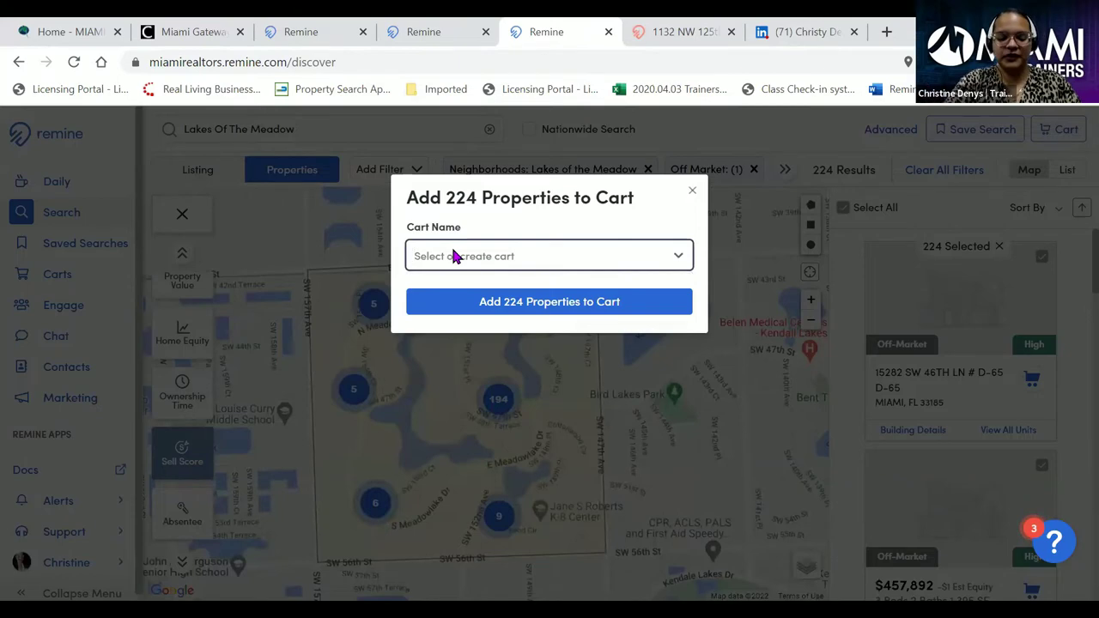
{"action": "type", "text": "Lakes"}
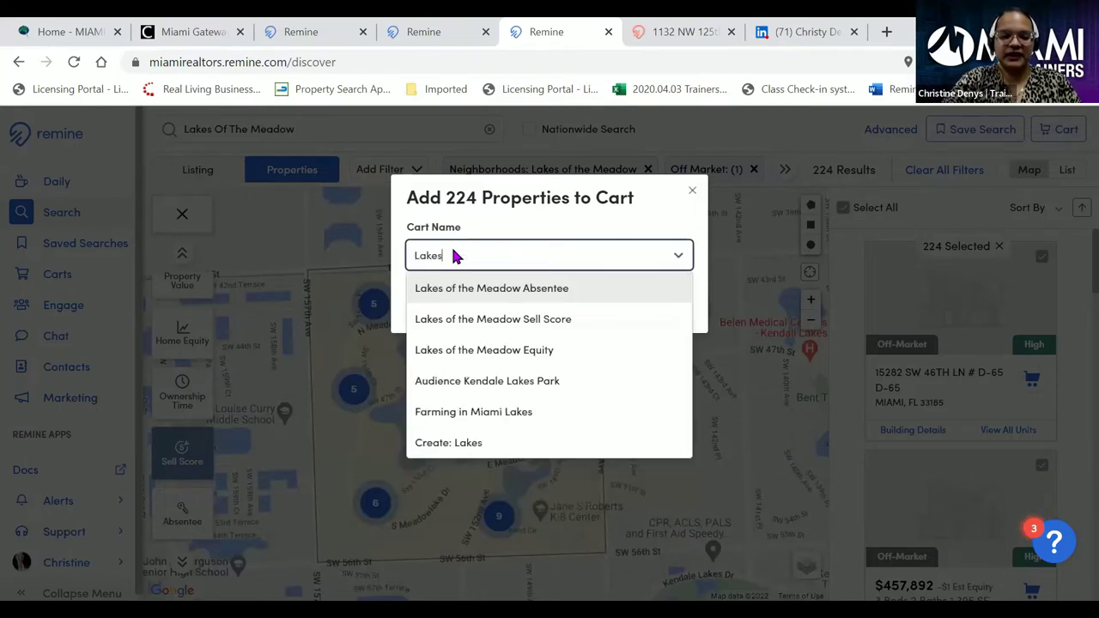
{"action": "type", "text": " of the Meadow"}
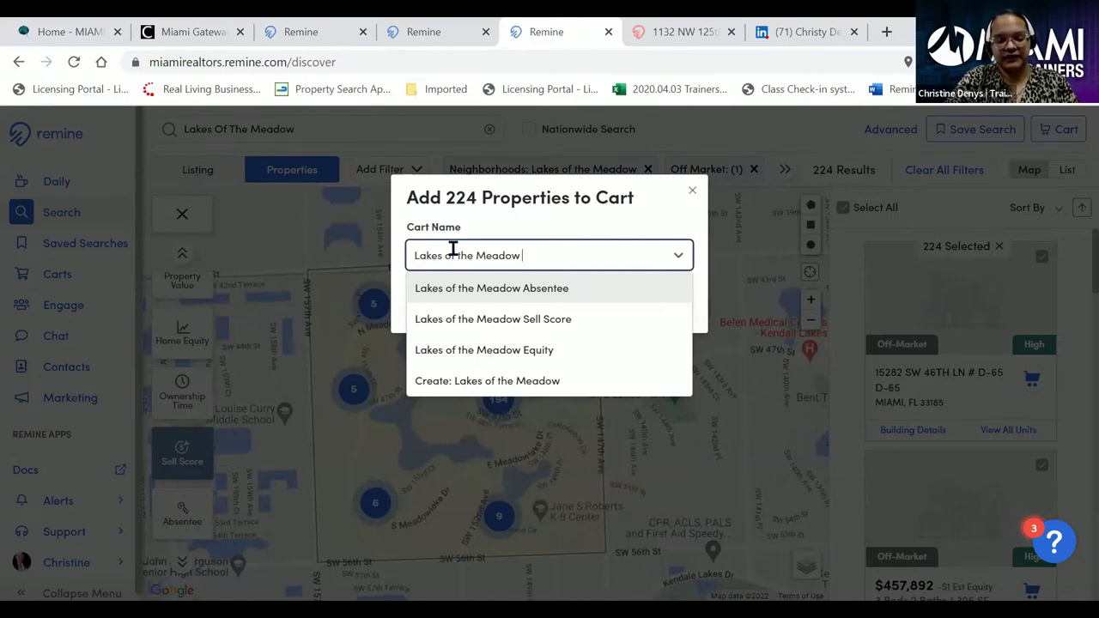
{"action": "type", "text": " Listing Pot"}
{"action": "key", "text": "BackSpace"}
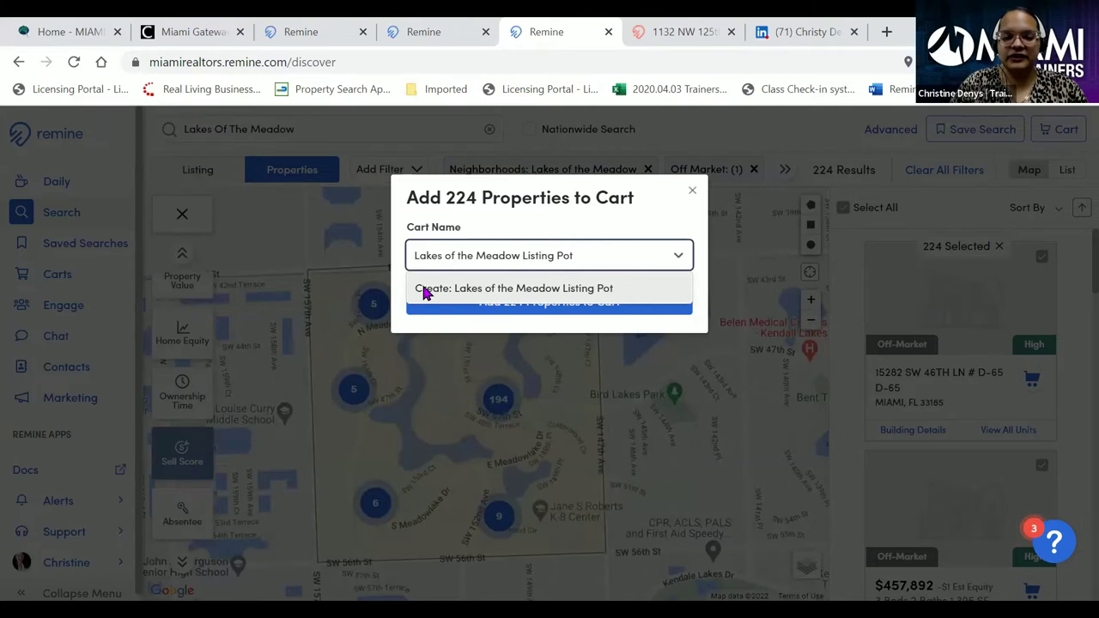
{"action": "left_click", "coordinate": [564, 290]}
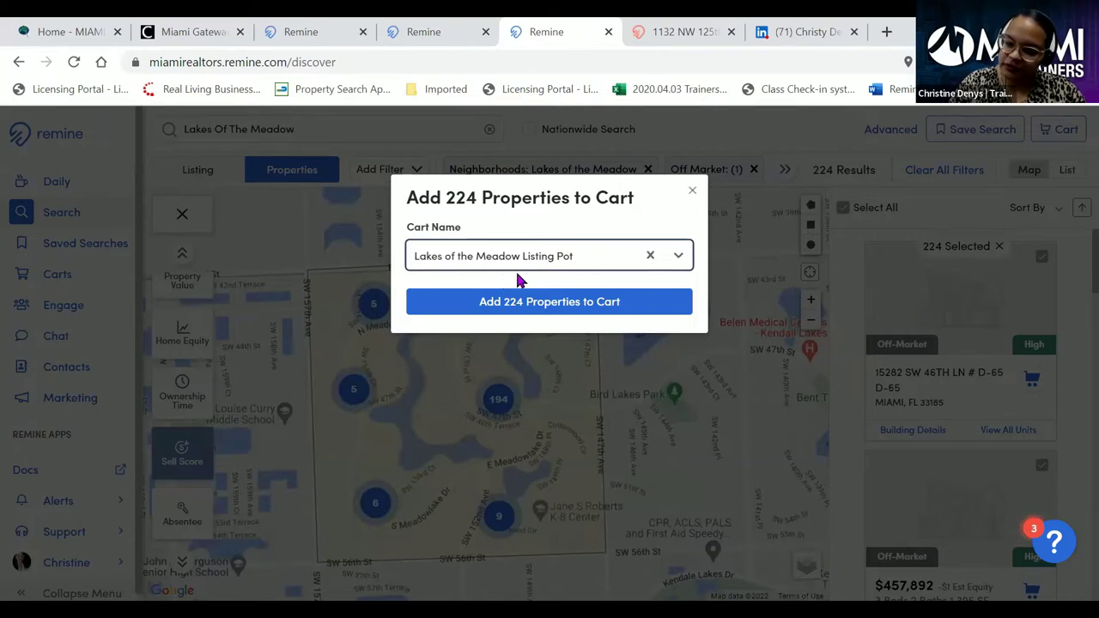
{"action": "left_click", "coordinate": [554, 308]}
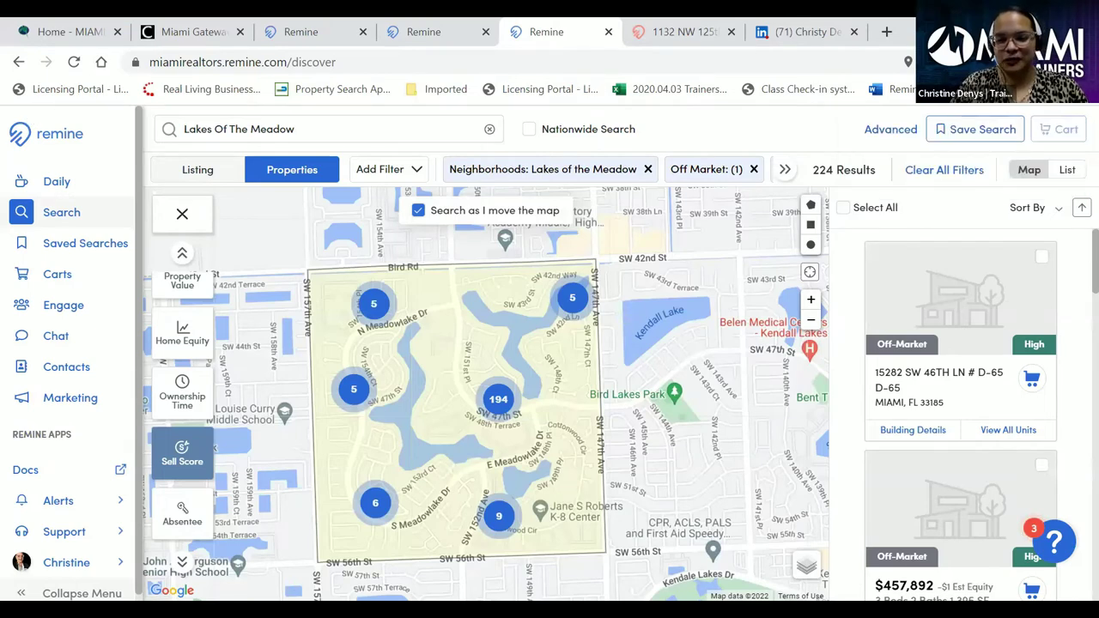
- Open the Lakes of the Meadow Listing Pot cart and select all 224 properties
{"action": "left_click", "coordinate": [49, 287]}
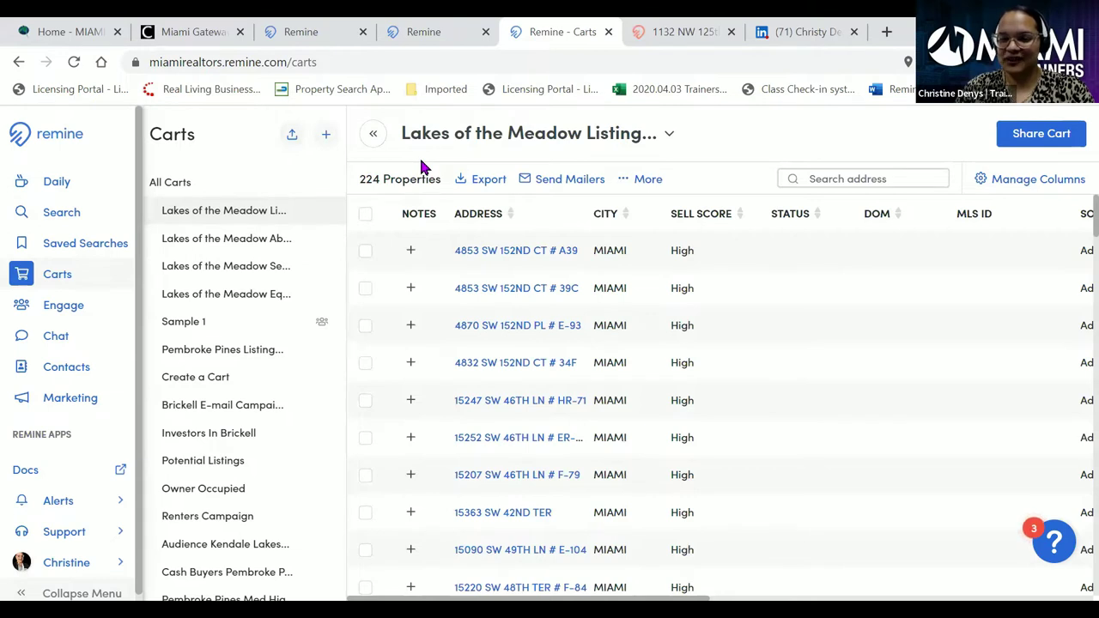
{"action": "left_click", "coordinate": [367, 217]}
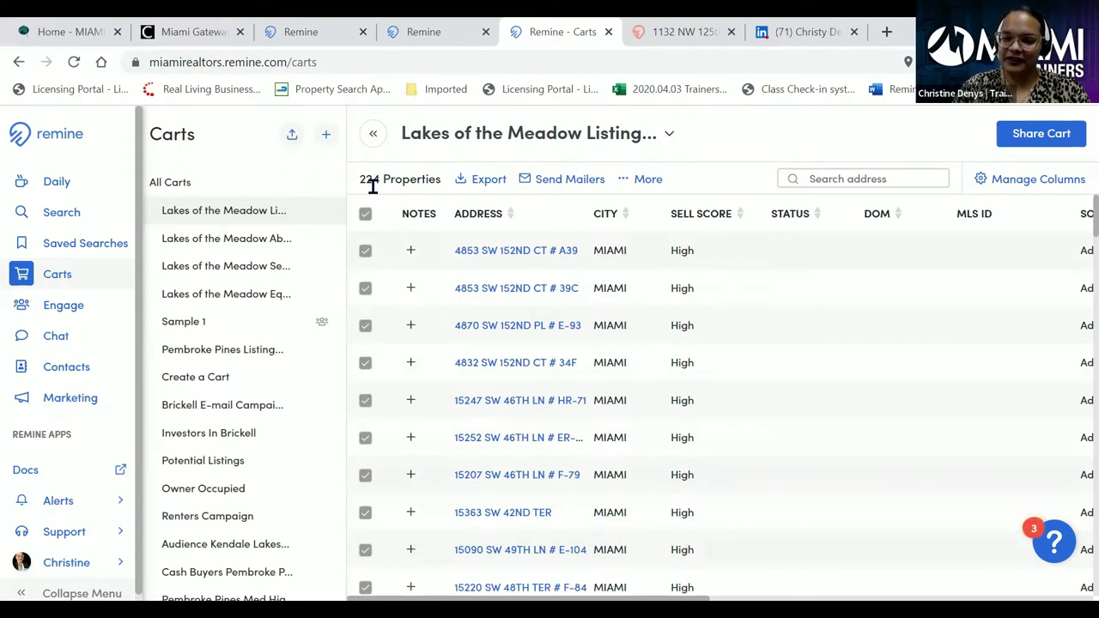
- Generate labels.pdf as Avery 5160 owner labels using the owners' mailing addresses
{"action": "left_click", "coordinate": [648, 183]}
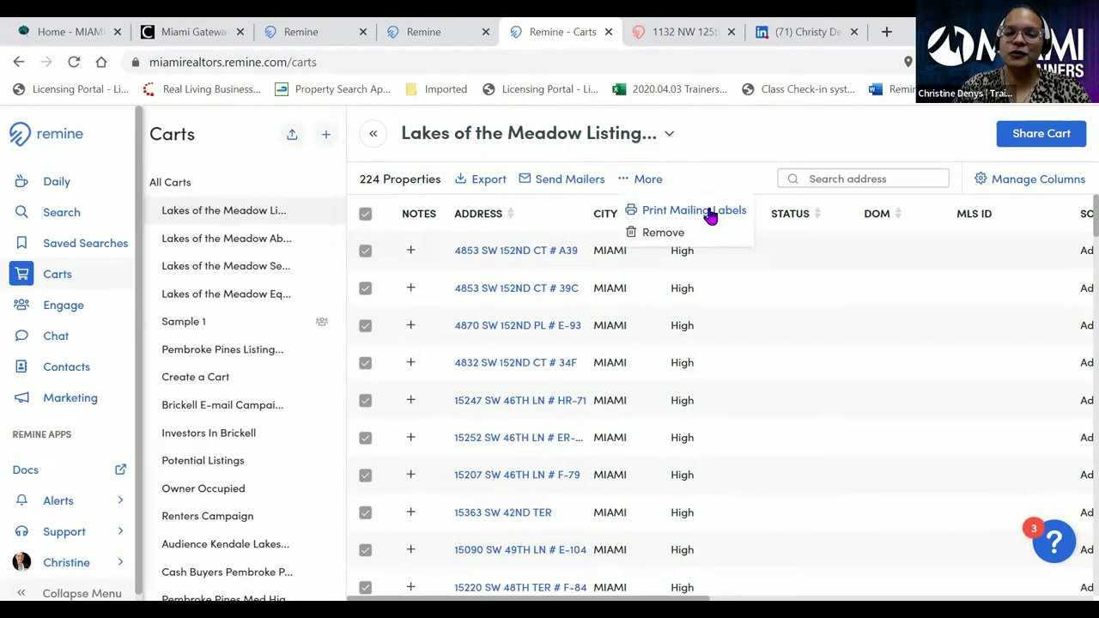
{"action": "left_click", "coordinate": [712, 213]}
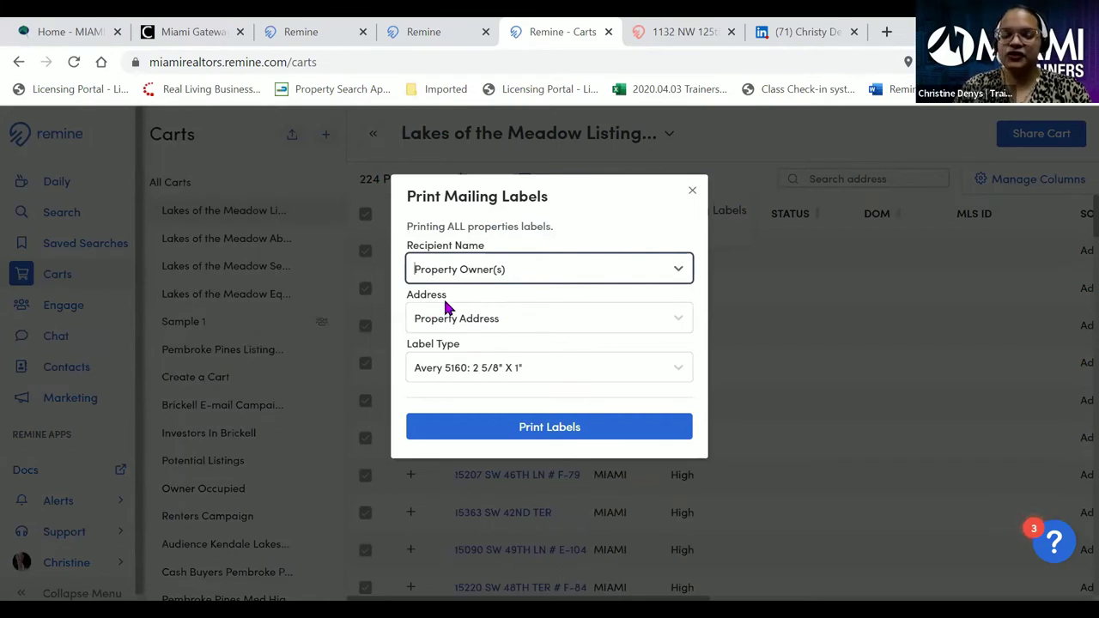
{"action": "left_click", "coordinate": [522, 316]}
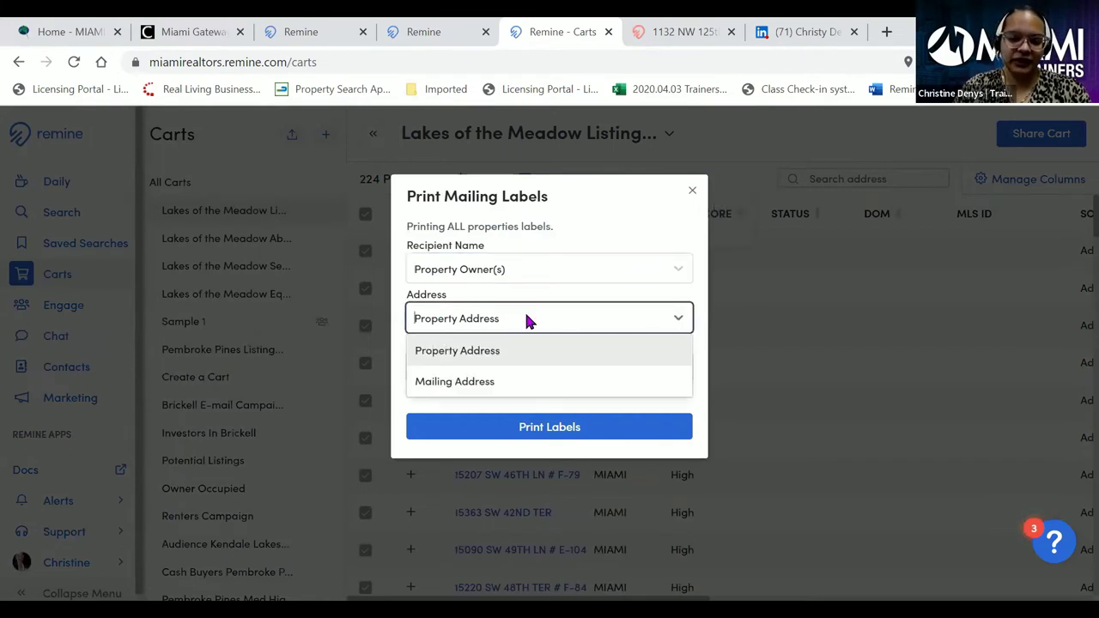
{"action": "left_click", "coordinate": [496, 382]}
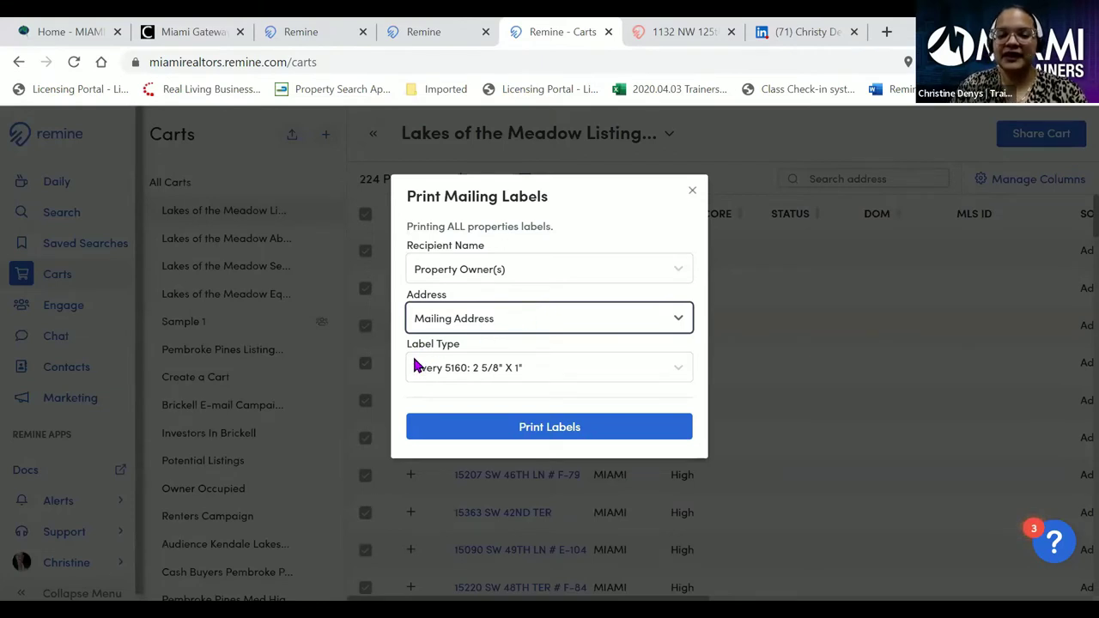
{"action": "left_click", "coordinate": [637, 367]}
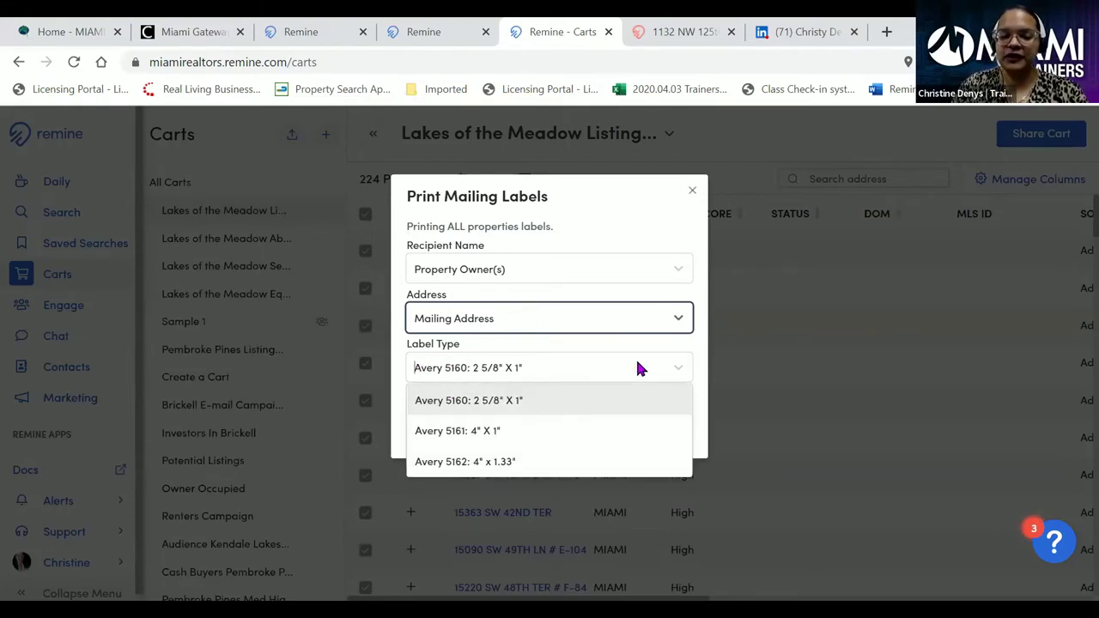
{"action": "left_click", "coordinate": [525, 400]}
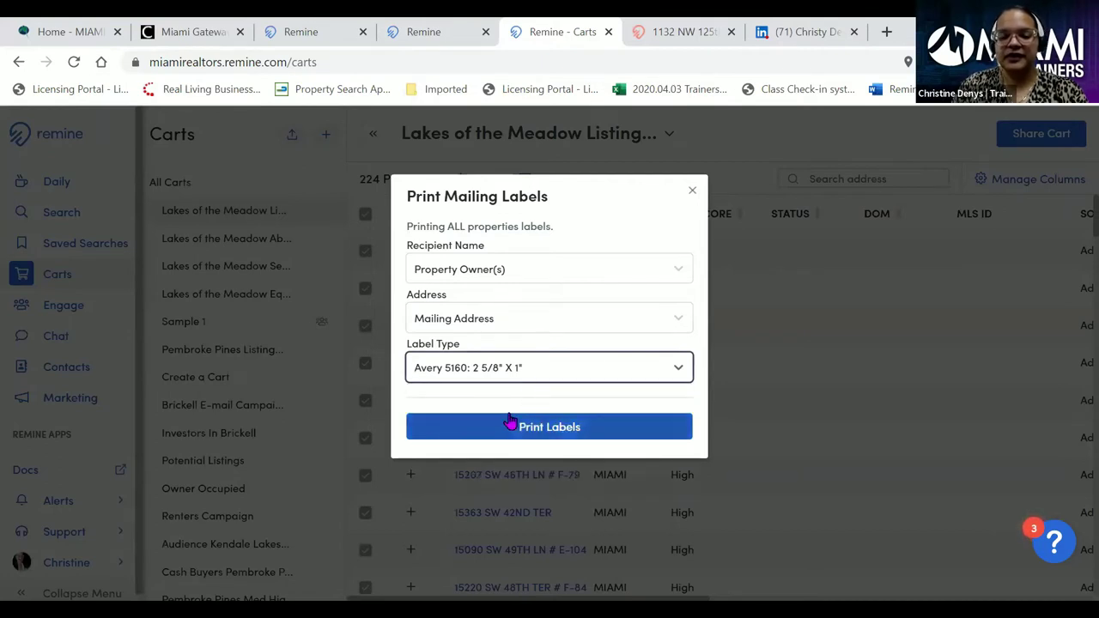
{"action": "left_click", "coordinate": [545, 426]}
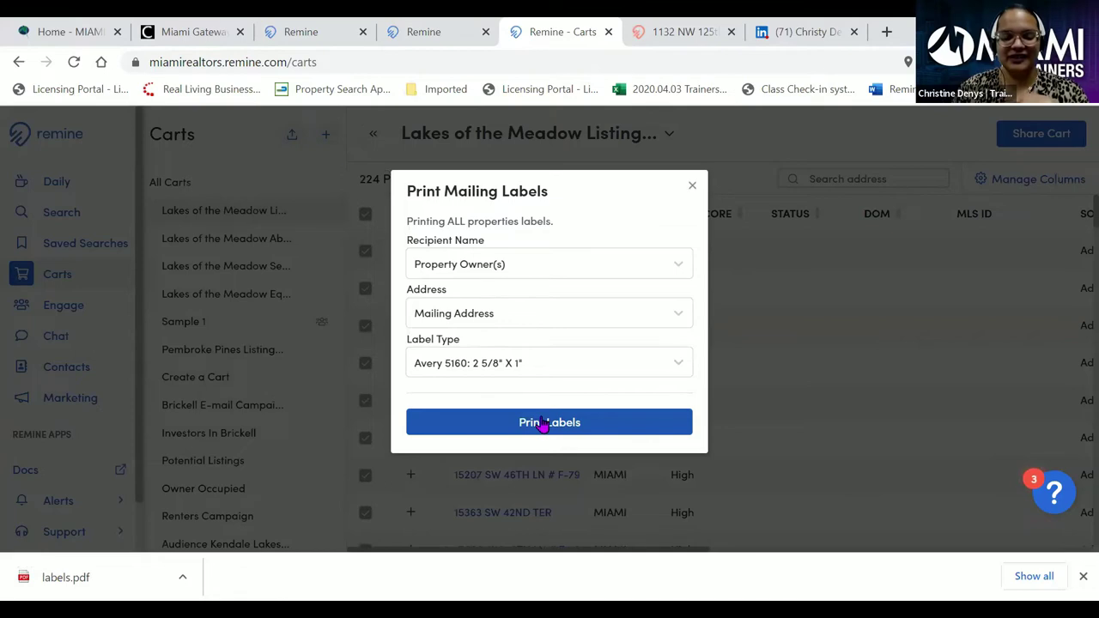
{"action": "left_click", "coordinate": [694, 189]}
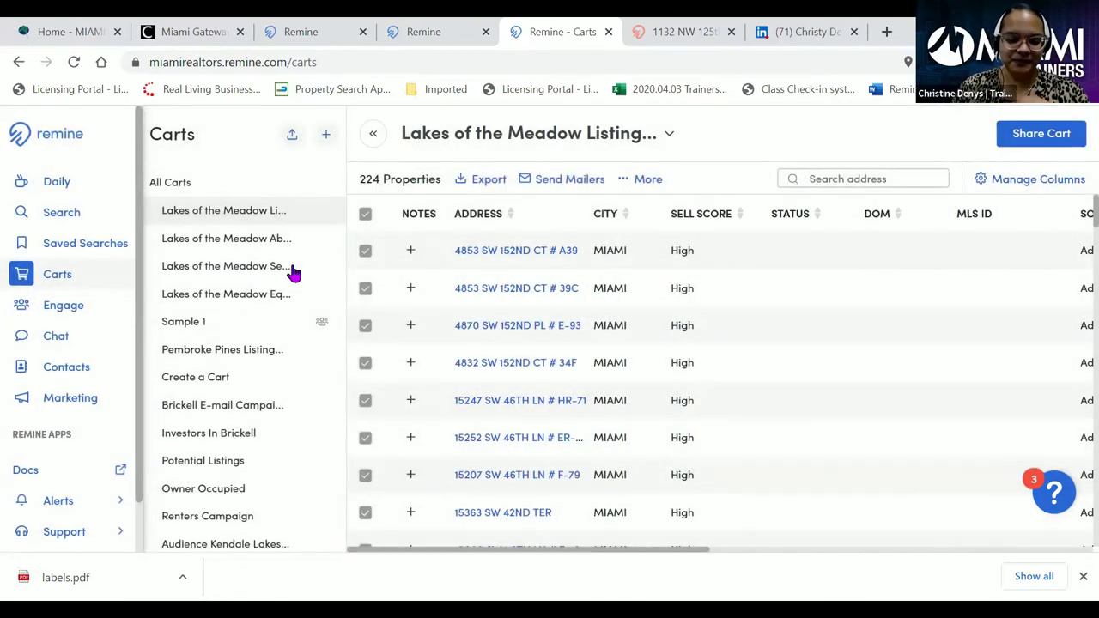
{"action": "left_click", "coordinate": [77, 577]}
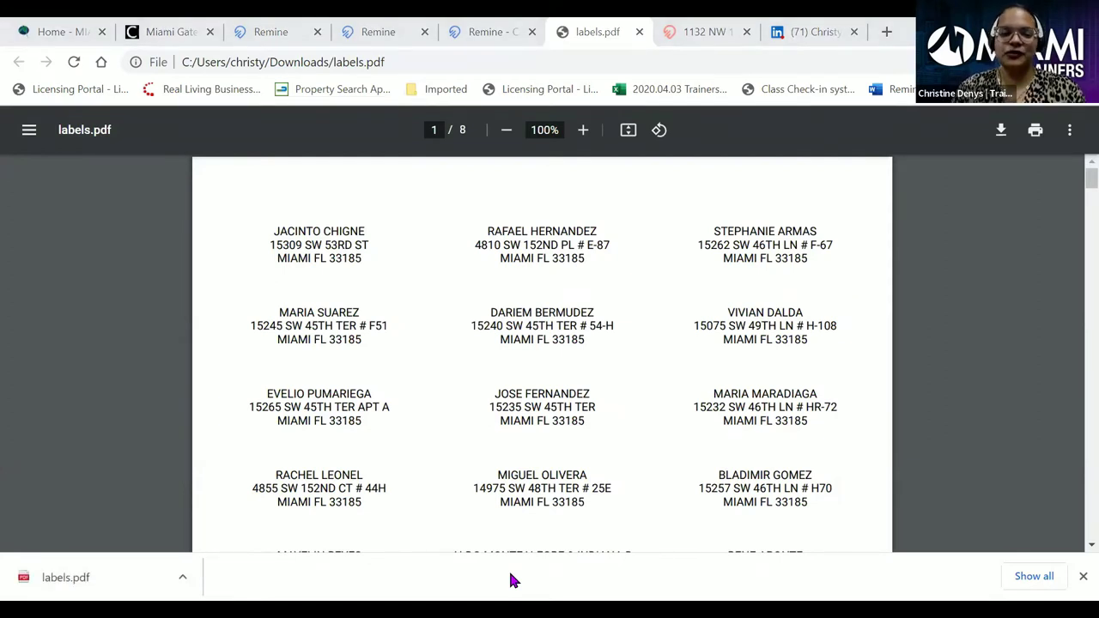
- Scroll through the eight pages of owner mailing labels, then close labels.pdf
{"action": "scroll", "coordinate": [567, 283], "scroll_direction": "down", "scroll_amount": 3}
{"action": "scroll", "coordinate": [566, 283], "scroll_direction": "down", "scroll_amount": 10}
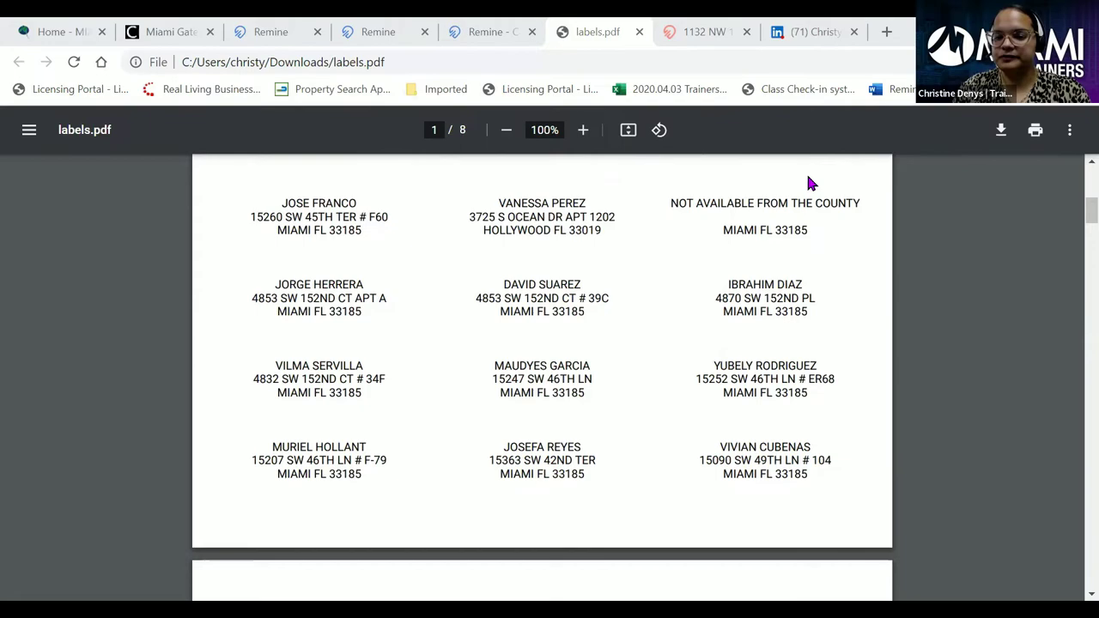
{"action": "scroll", "coordinate": [553, 279], "scroll_direction": "down", "scroll_amount": 13}
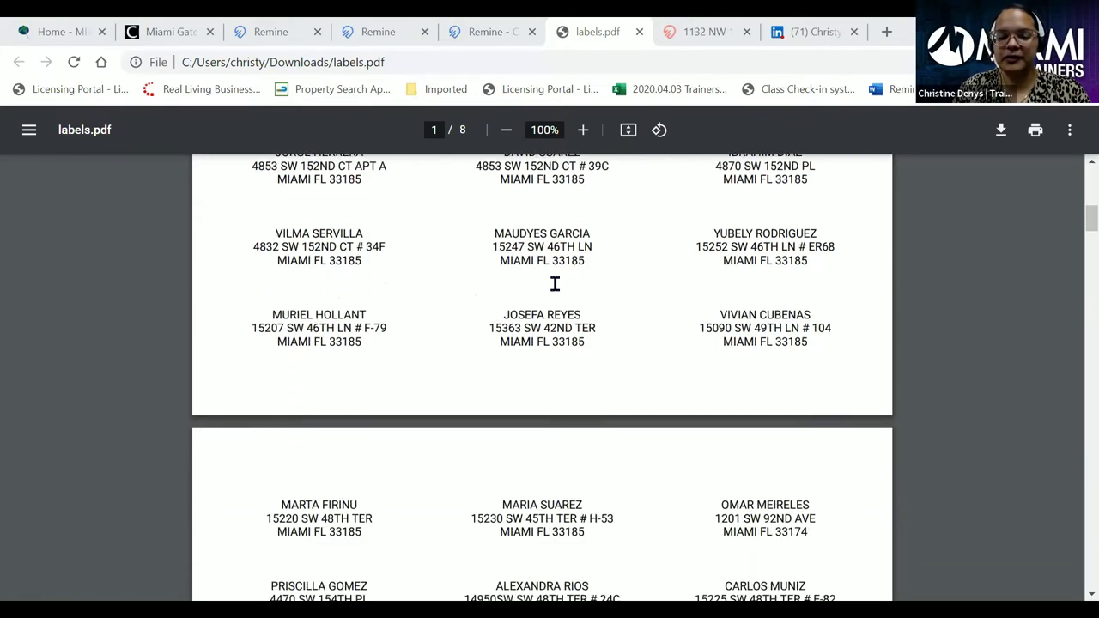
{"action": "scroll", "coordinate": [558, 295], "scroll_direction": "down", "scroll_amount": 20}
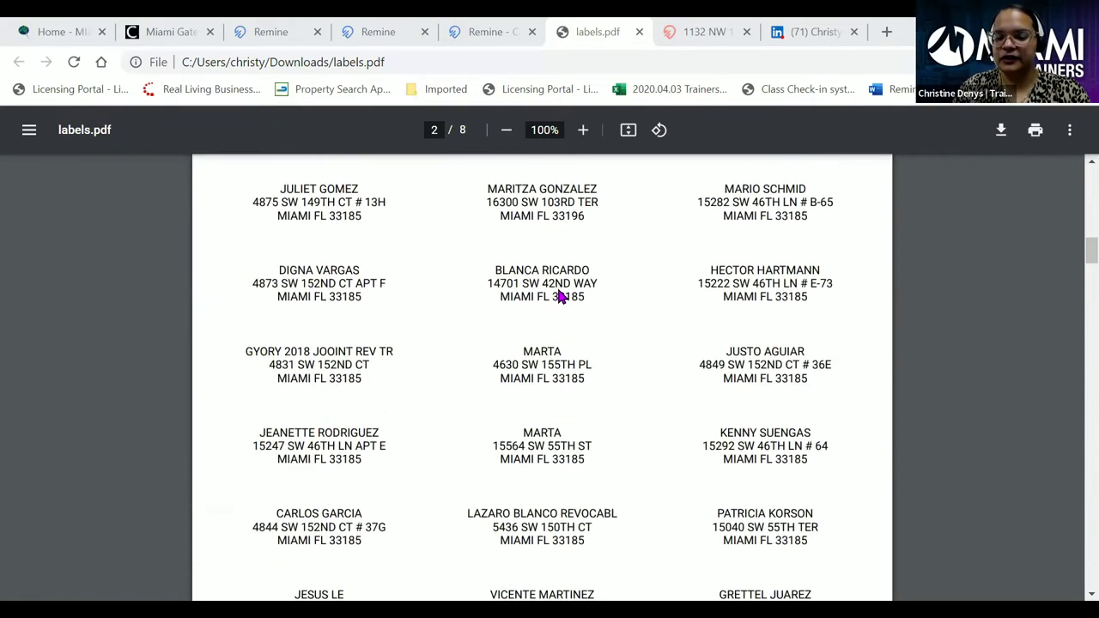
{"action": "scroll", "coordinate": [560, 295], "scroll_direction": "down", "scroll_amount": 3}
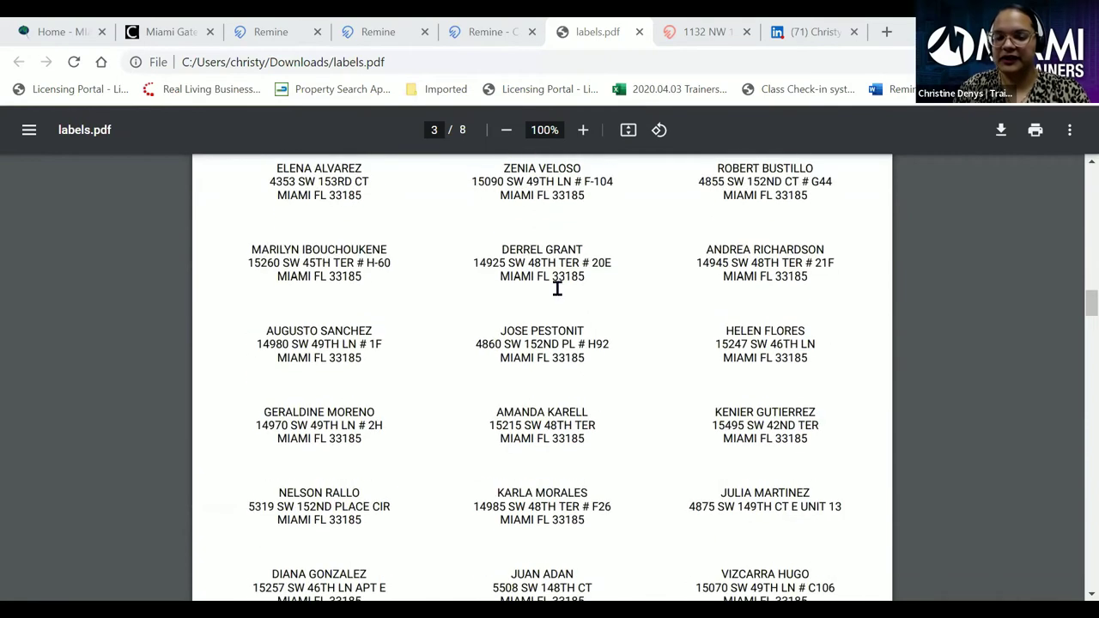
{"action": "left_click", "coordinate": [639, 32]}
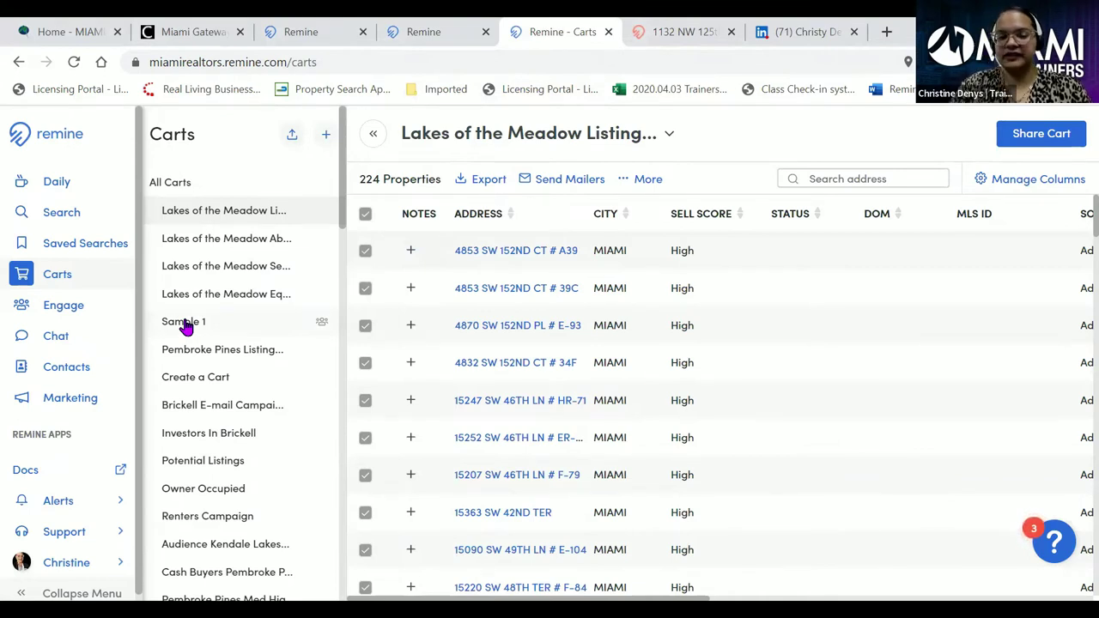
- Build a Send Mailers campaign named 'LOM - Listing Potential' for the cart
{"action": "left_click", "coordinate": [556, 183]}
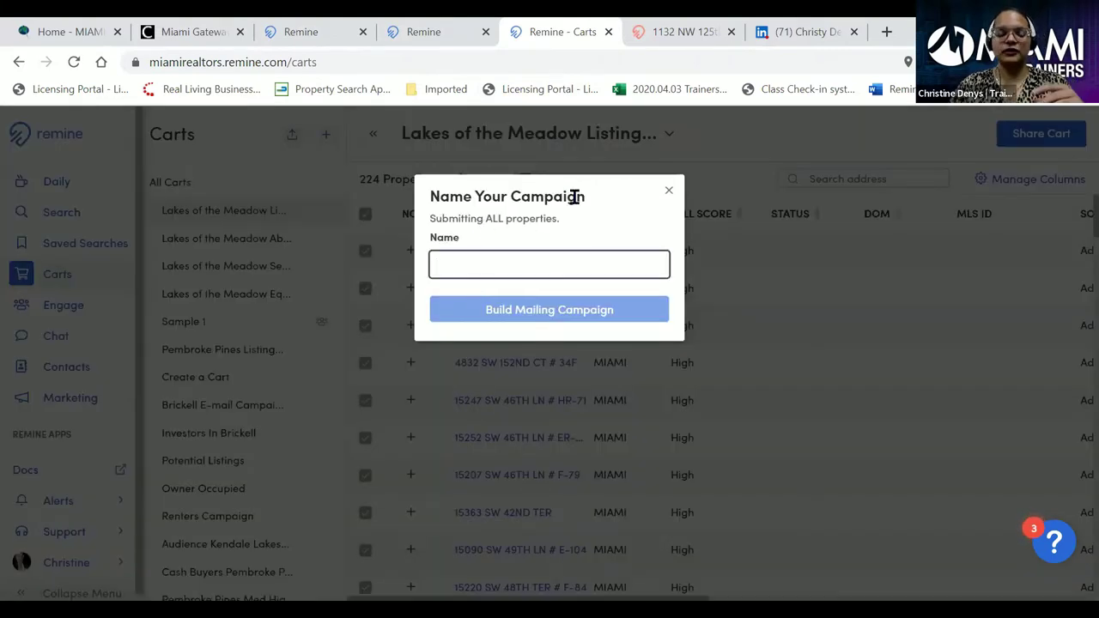
{"action": "type", "text": "LOM"}
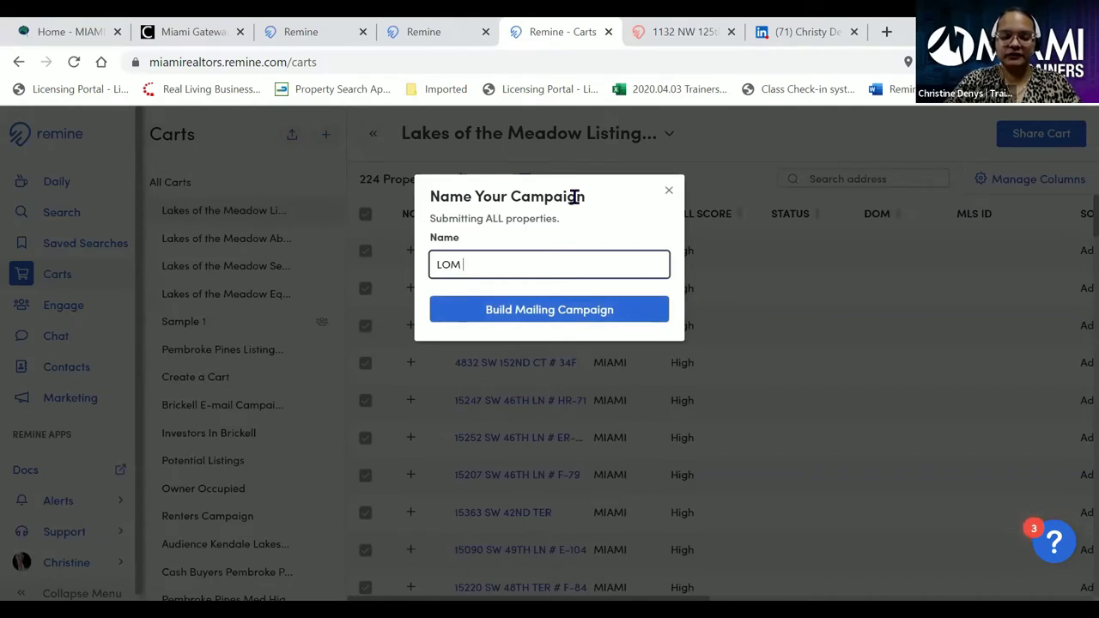
{"action": "type", "text": " - Listing Potential"}
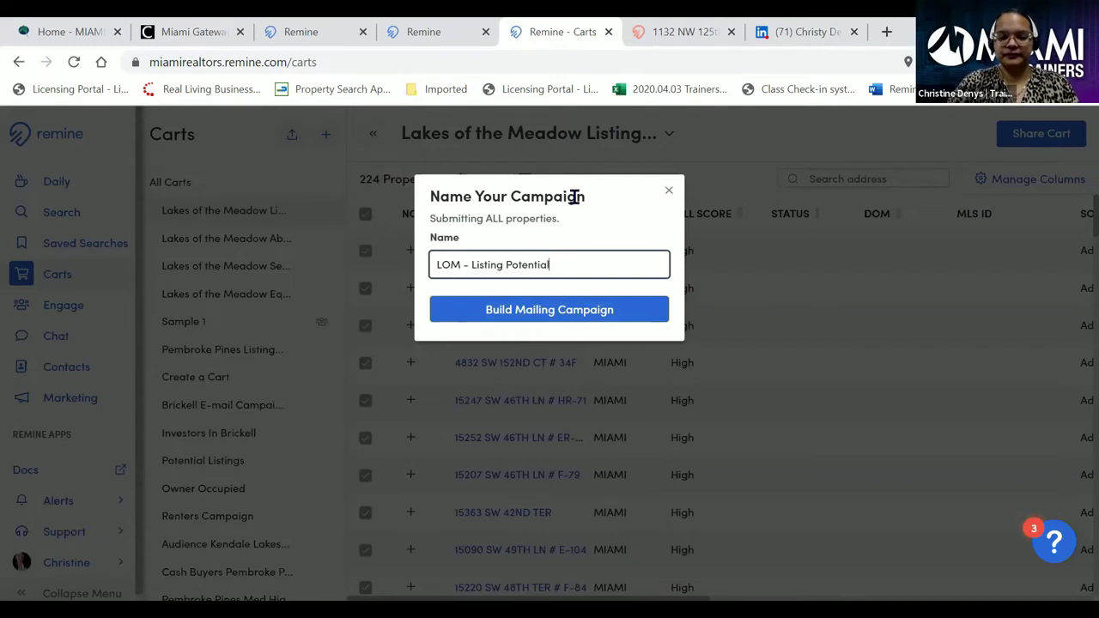
{"action": "left_click", "coordinate": [525, 315]}
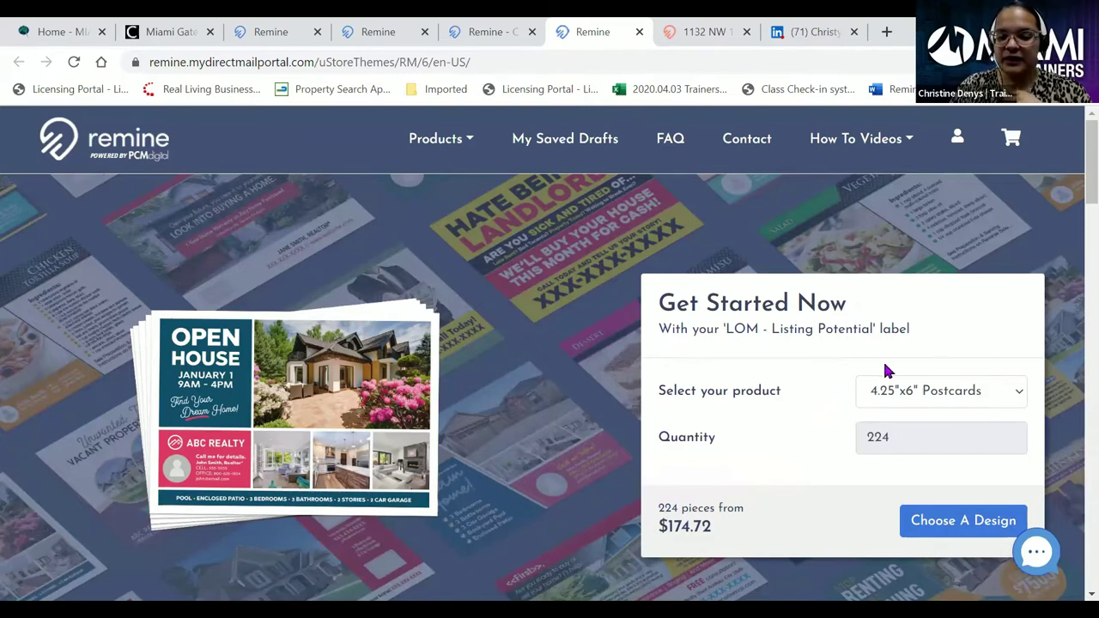
- Compare mail products (6"x8.5", 6"x11", Letters, Yellow Letters, Snap Aparts), ending on 4.25"x6" Postcards
{"action": "left_click", "coordinate": [988, 395]}
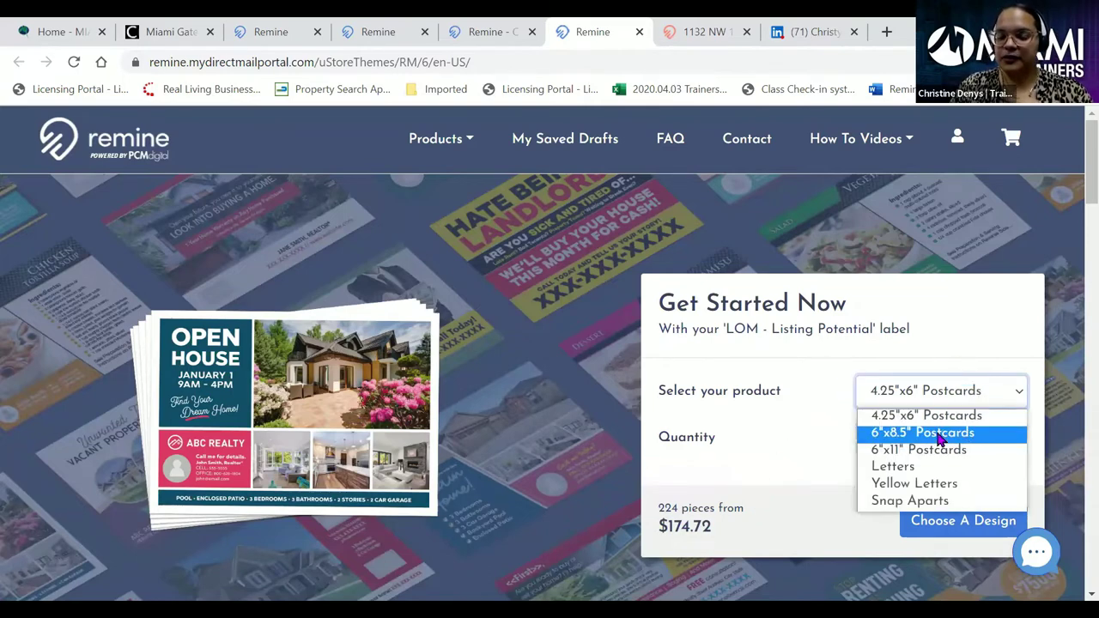
{"action": "left_click", "coordinate": [942, 433]}
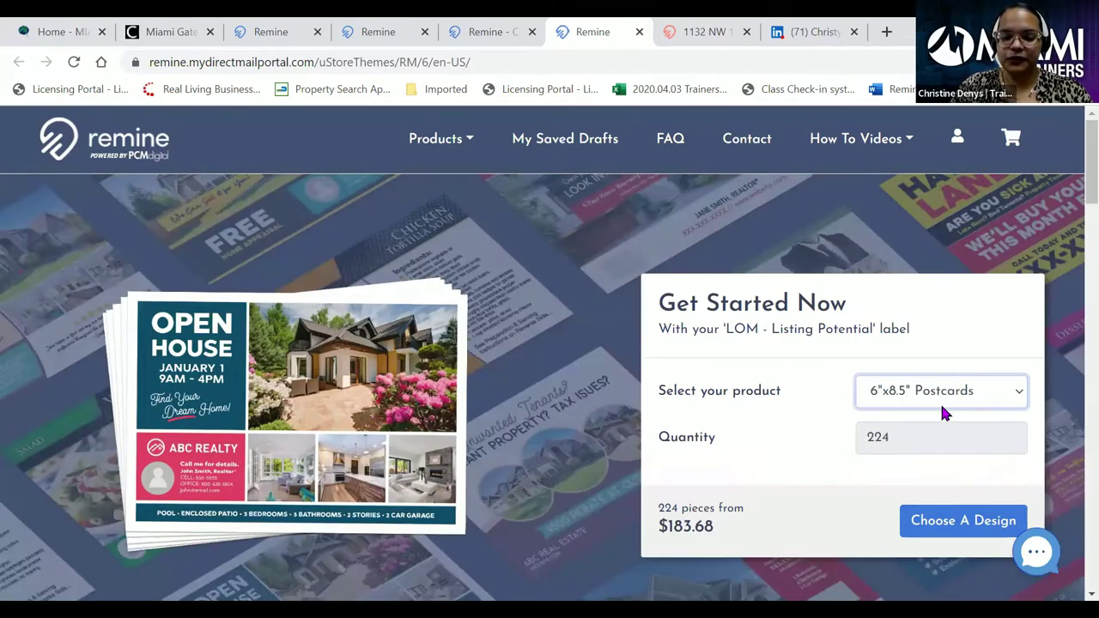
{"action": "left_click", "coordinate": [944, 402]}
{"action": "left_click", "coordinate": [942, 451]}
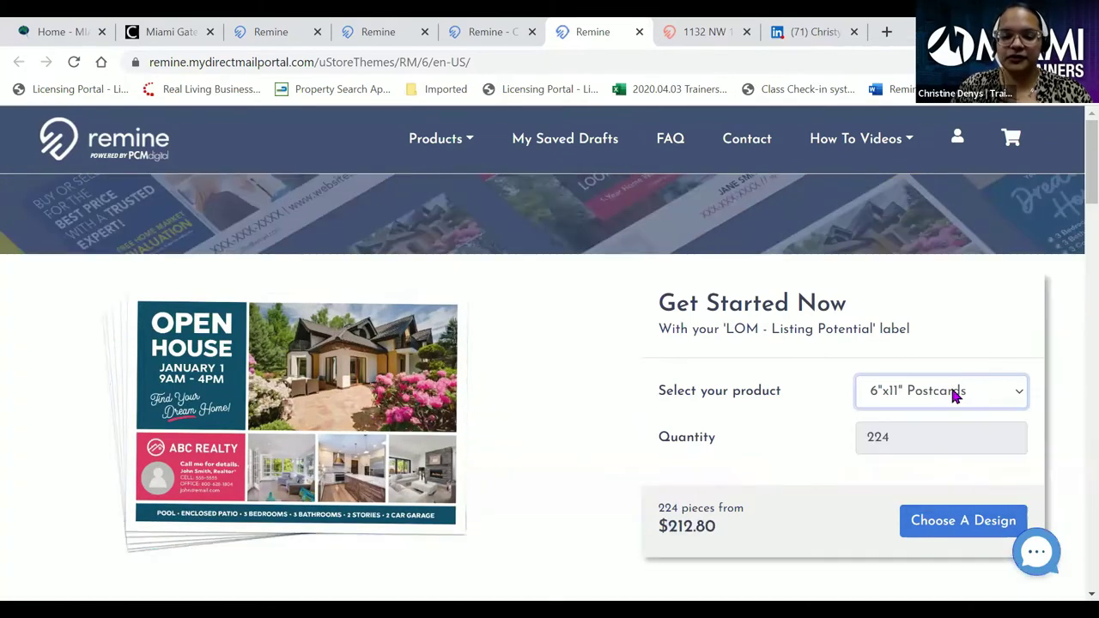
{"action": "left_click", "coordinate": [941, 393]}
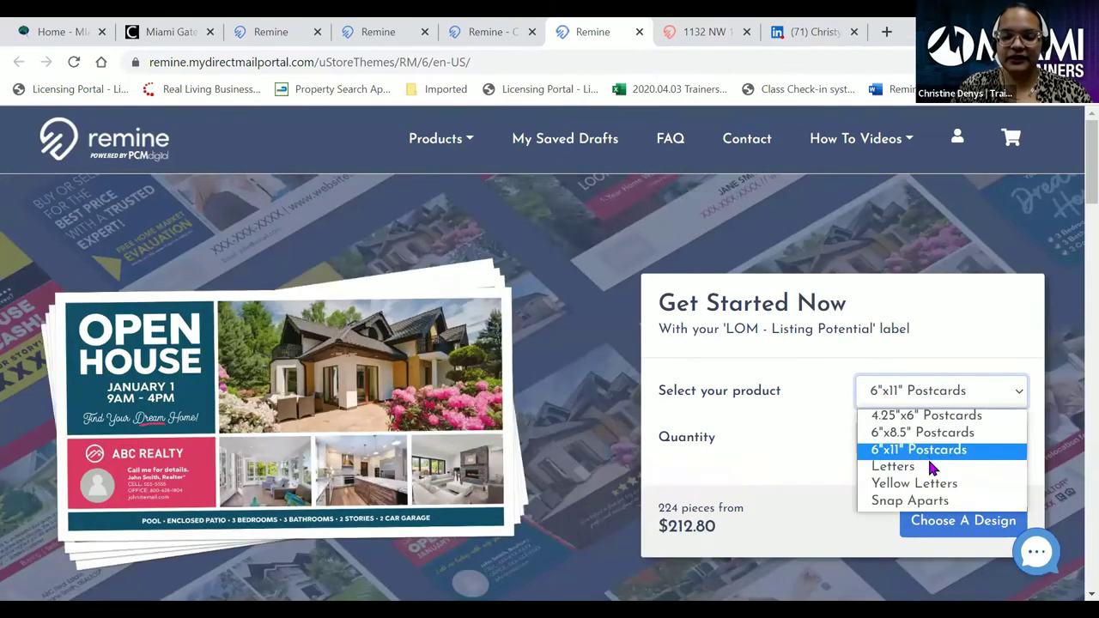
{"action": "key", "text": "Return"}
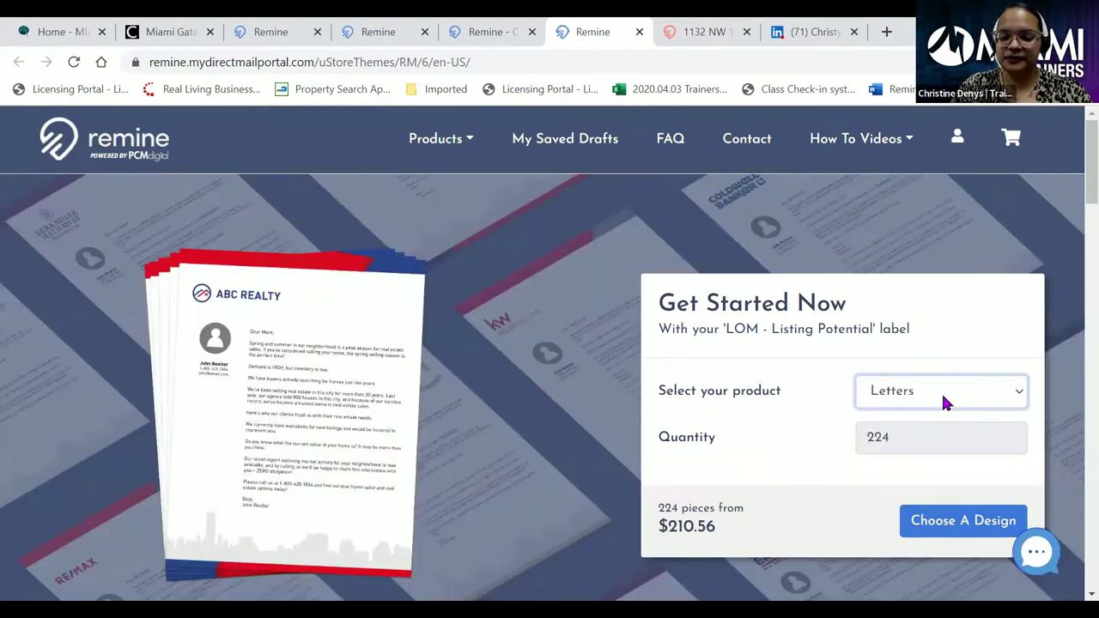
{"action": "left_click", "coordinate": [943, 398]}
{"action": "key", "text": "Return"}
{"action": "left_click", "coordinate": [975, 395]}
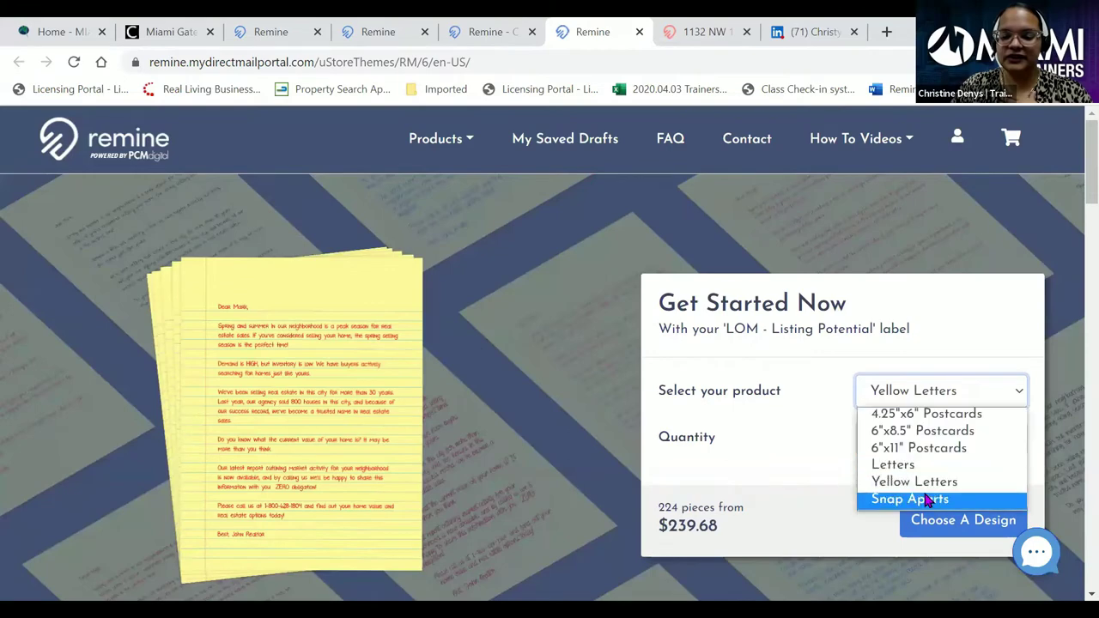
{"action": "key", "text": "Return"}
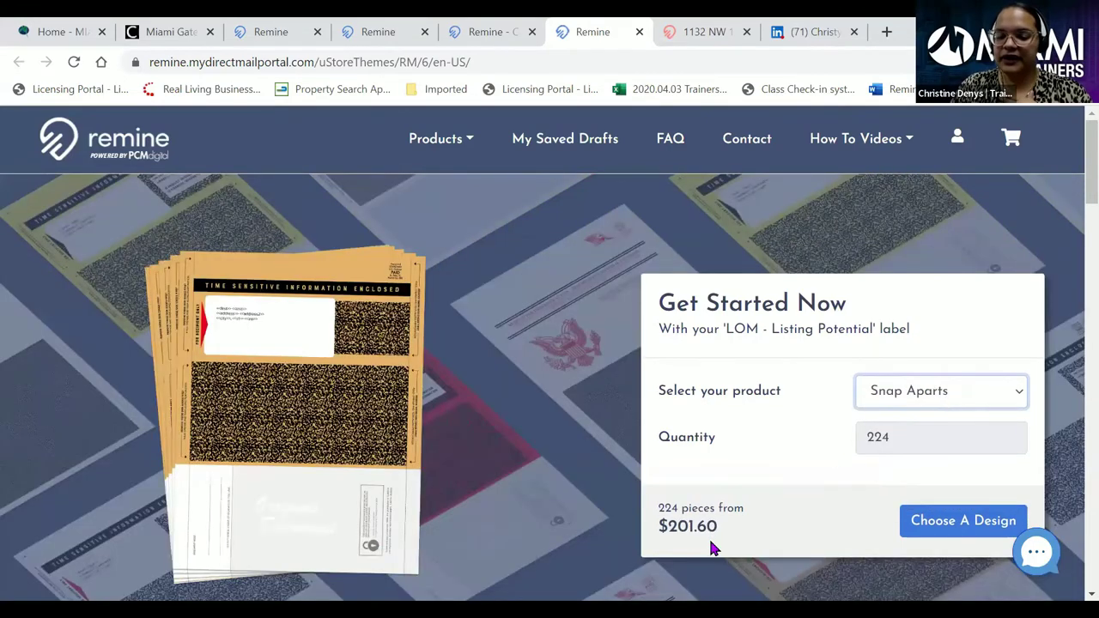
{"action": "left_click", "coordinate": [928, 390]}
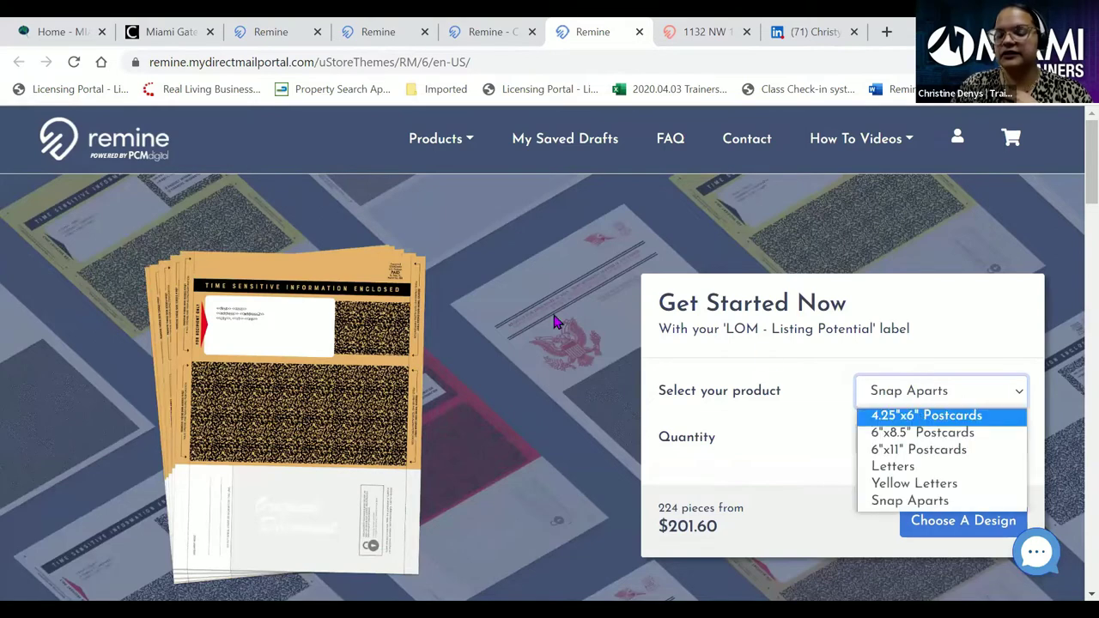
{"action": "key", "text": "Return"}
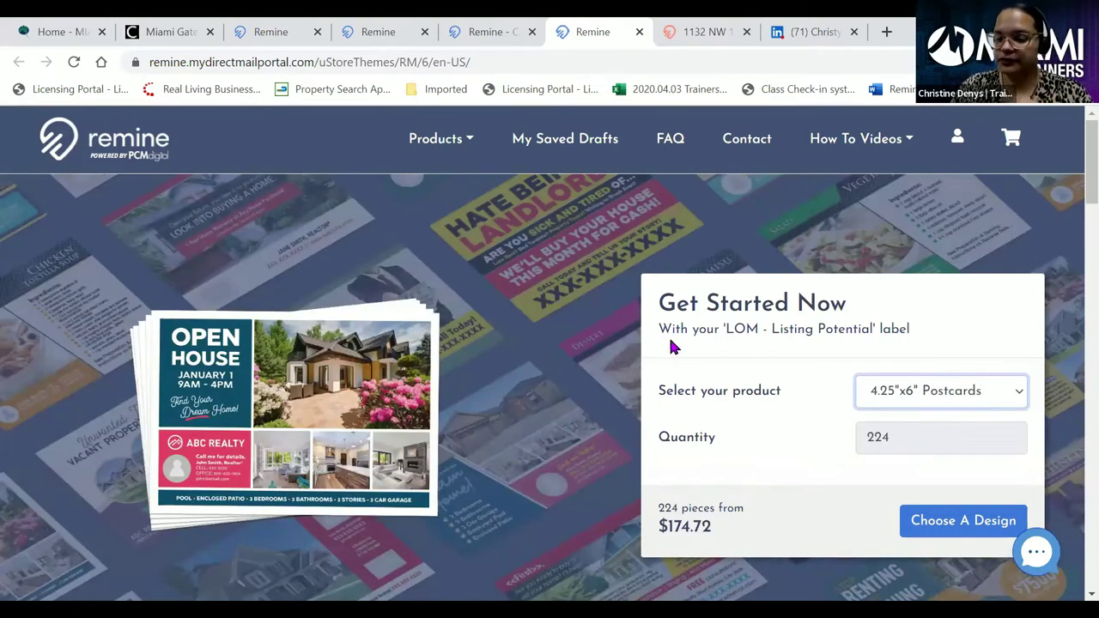
- Select 6"x11" Postcards ($212.80 for 224 pieces) and proceed to the postcard design choices
{"action": "scroll", "coordinate": [687, 335], "scroll_direction": "down", "scroll_amount": 1}
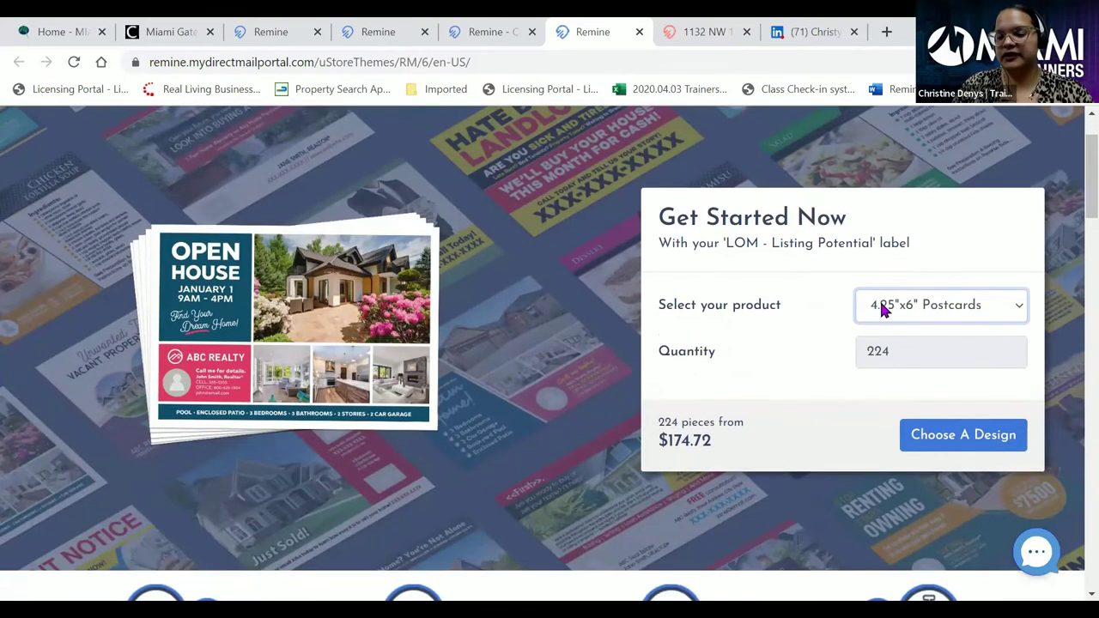
{"action": "left_click", "coordinate": [884, 309]}
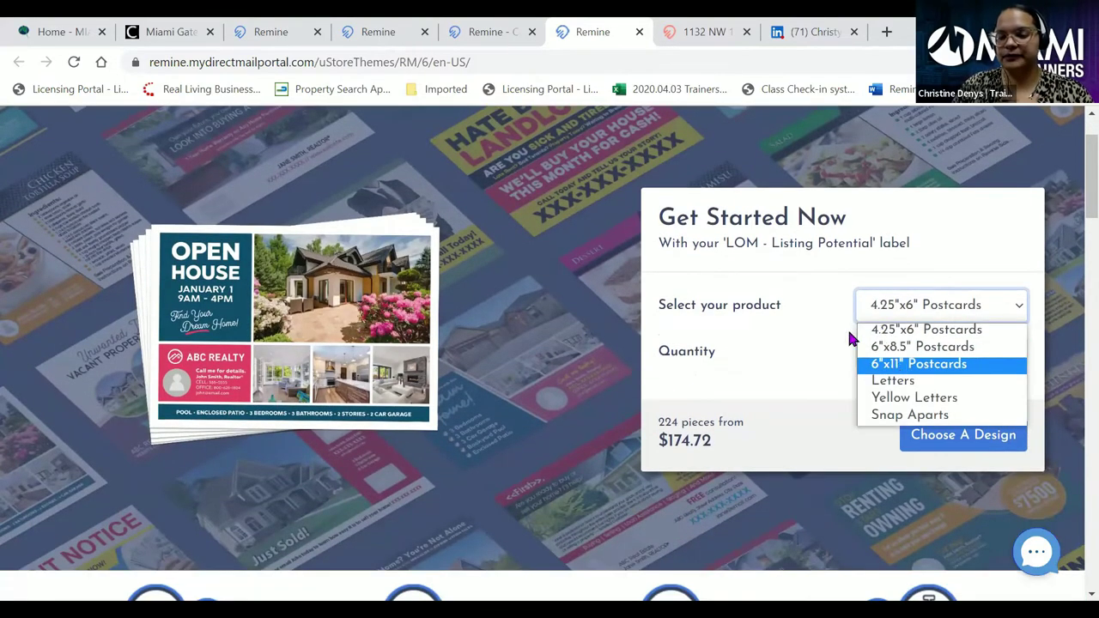
{"action": "left_click", "coordinate": [902, 364]}
{"action": "scroll", "coordinate": [816, 335], "scroll_direction": "down", "scroll_amount": 1}
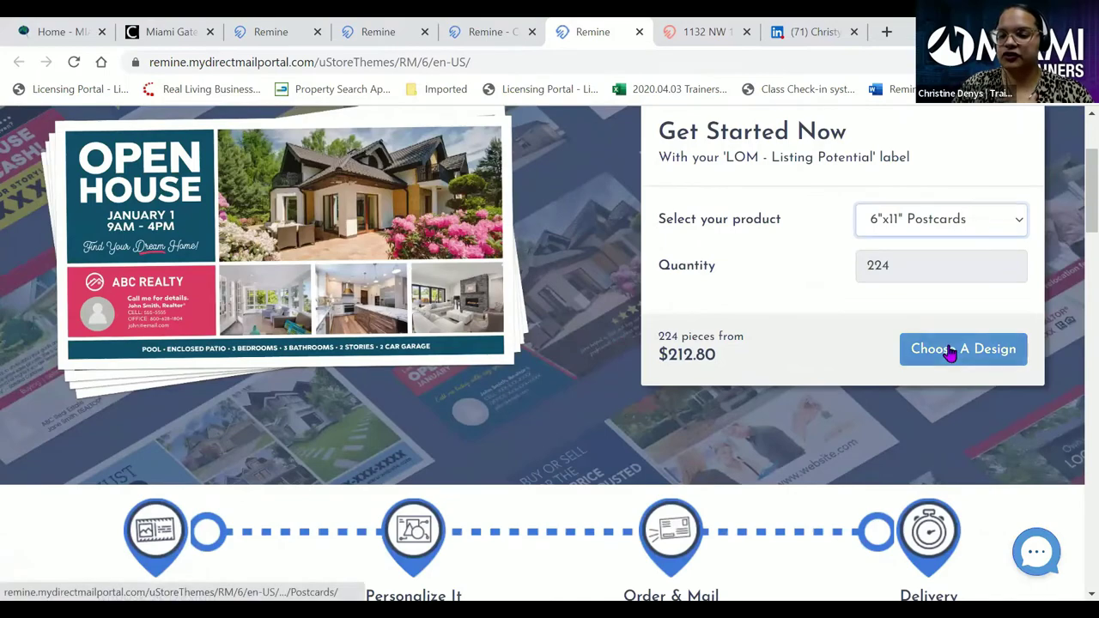
{"action": "left_click", "coordinate": [949, 346]}
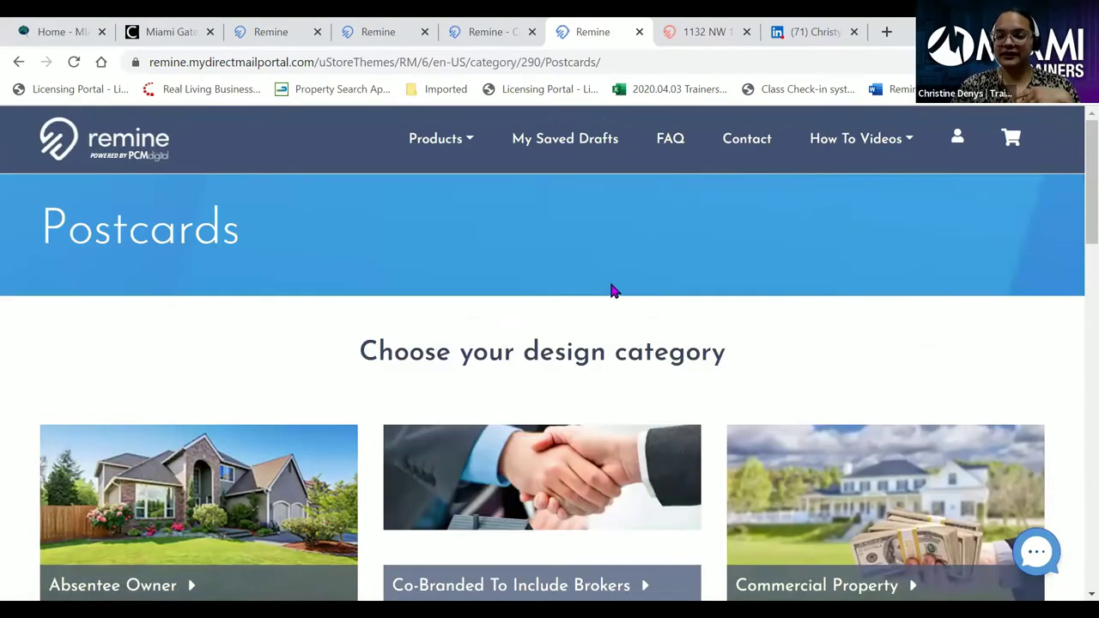
{"action": "scroll", "coordinate": [301, 368], "scroll_direction": "down", "scroll_amount": 1}
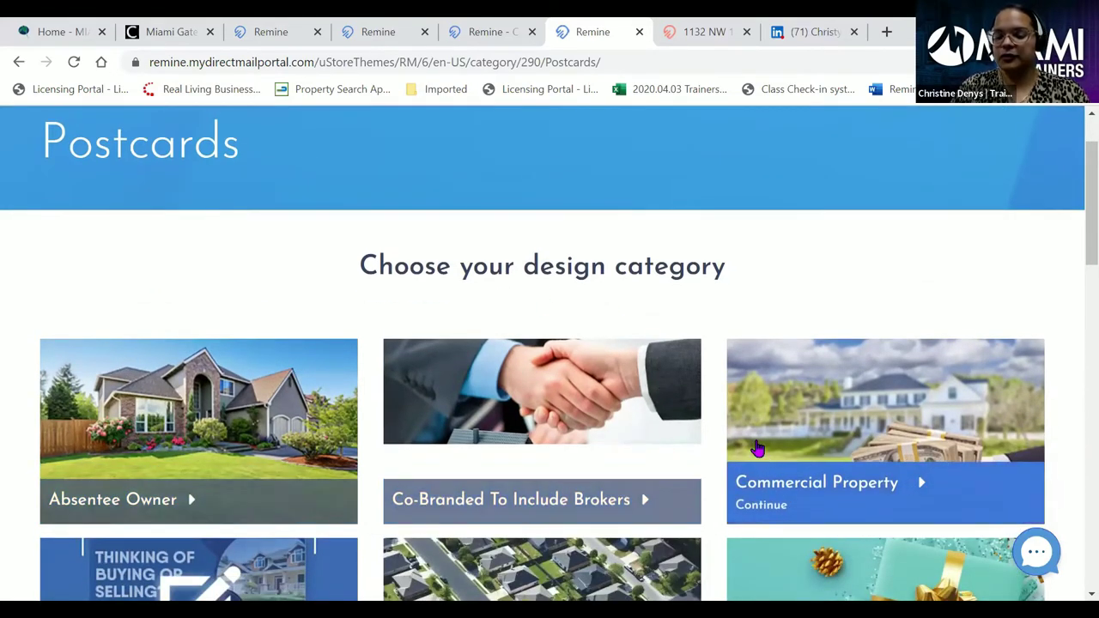
{"action": "scroll", "coordinate": [758, 447], "scroll_direction": "down", "scroll_amount": 3}
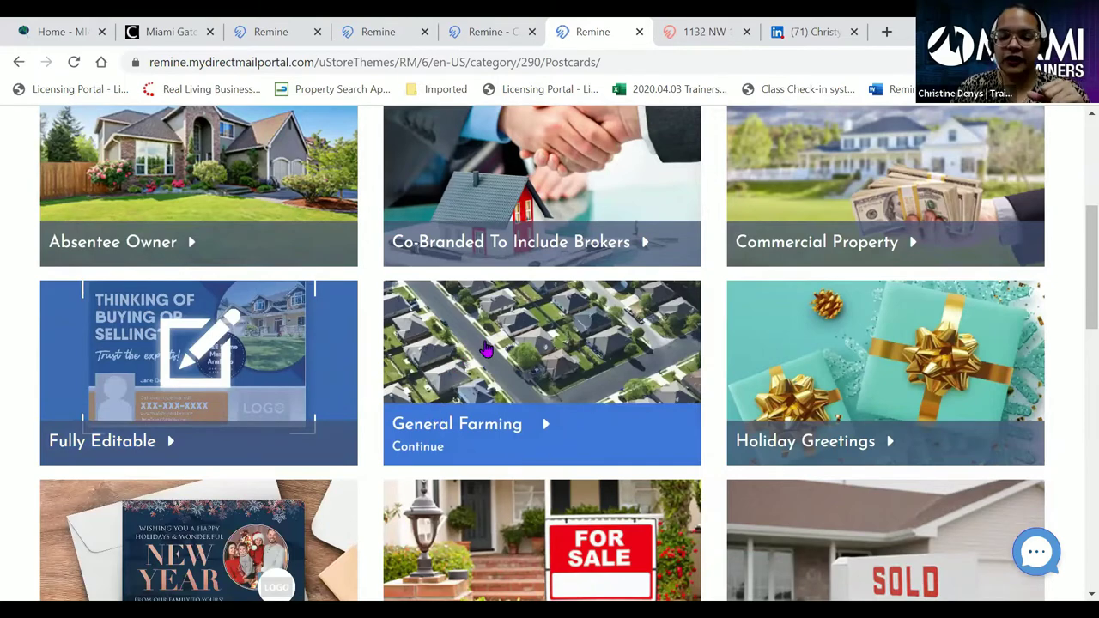
{"action": "scroll", "coordinate": [544, 338], "scroll_direction": "down", "scroll_amount": 2}
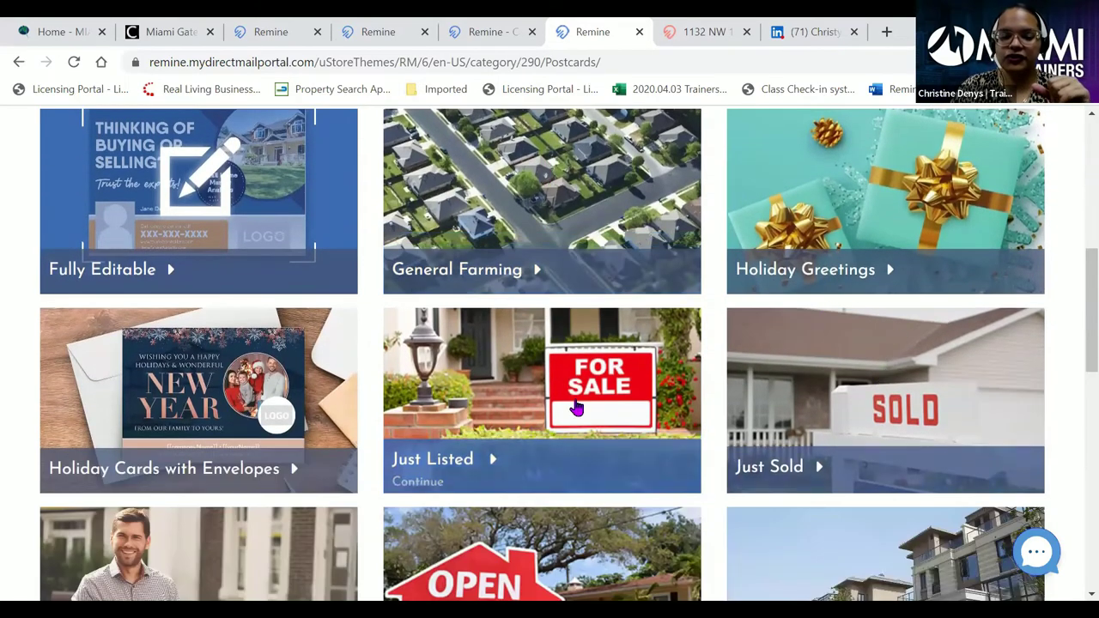
{"action": "scroll", "coordinate": [494, 444], "scroll_direction": "down", "scroll_amount": 2}
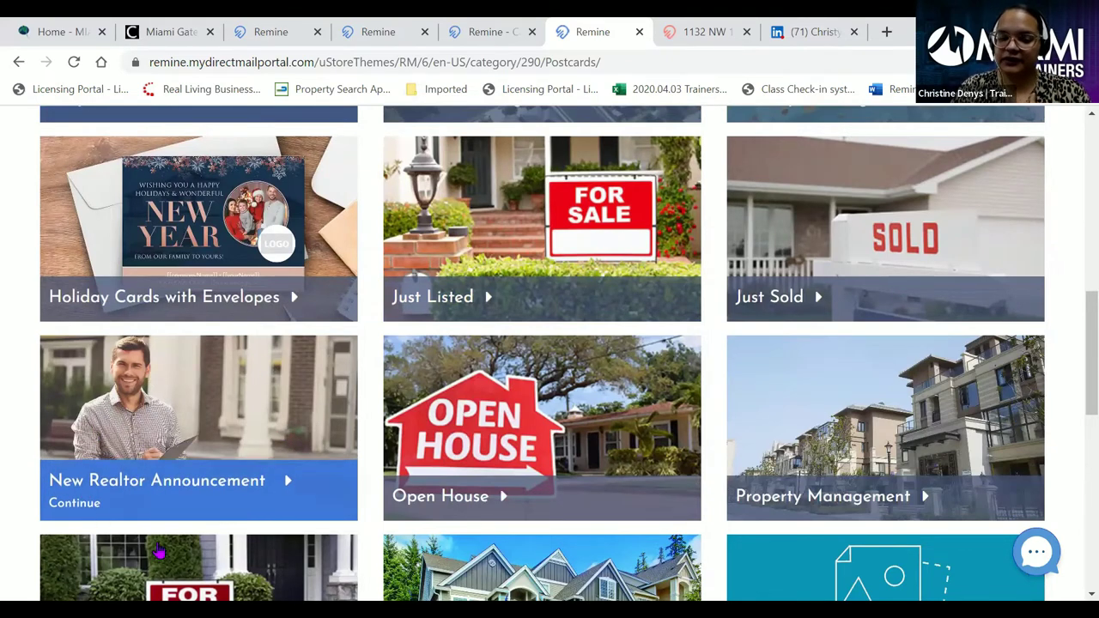
{"action": "scroll", "coordinate": [297, 384], "scroll_direction": "down", "scroll_amount": 1}
{"action": "scroll", "coordinate": [301, 384], "scroll_direction": "down", "scroll_amount": 1}
{"action": "scroll", "coordinate": [361, 384], "scroll_direction": "up", "scroll_amount": 1}
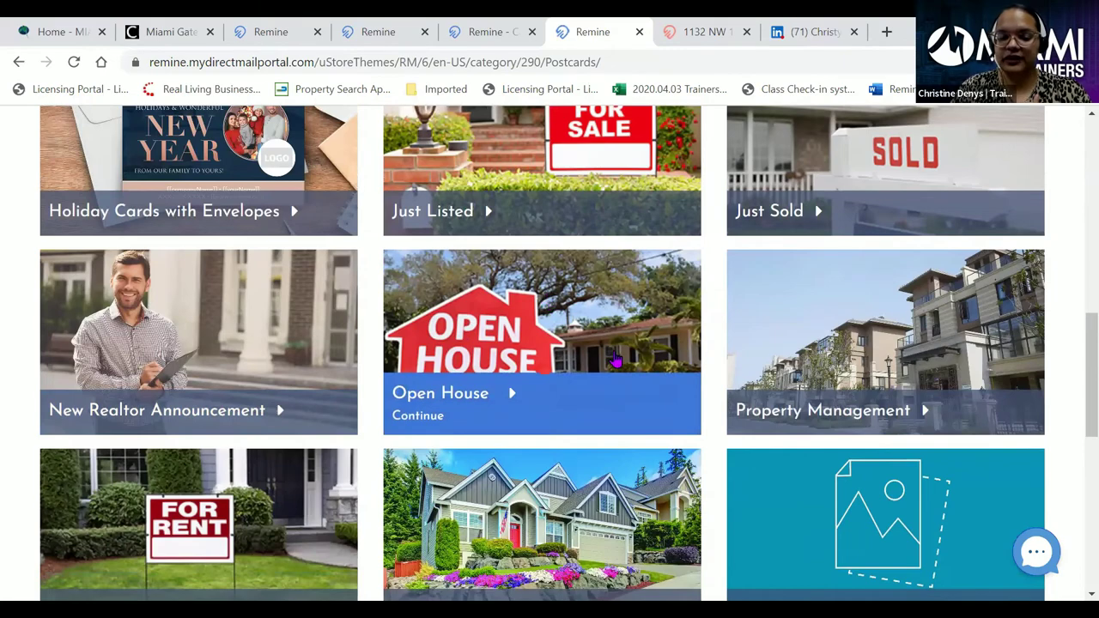
{"action": "scroll", "coordinate": [615, 361], "scroll_direction": "down", "scroll_amount": 2}
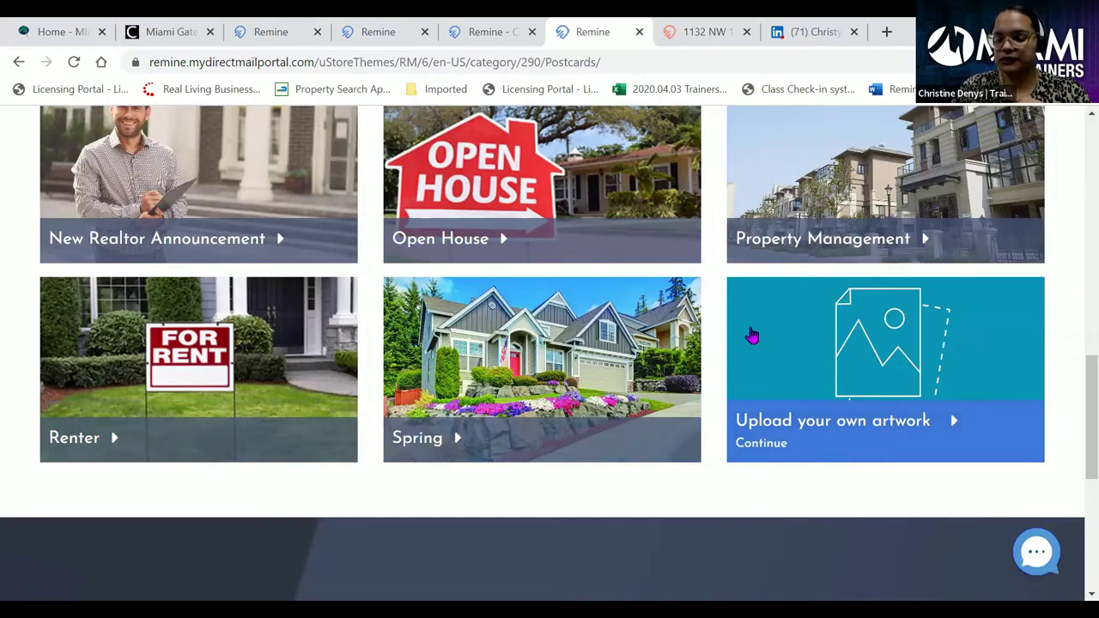
{"action": "scroll", "coordinate": [541, 495], "scroll_direction": "up", "scroll_amount": 1}
{"action": "scroll", "coordinate": [543, 503], "scroll_direction": "up", "scroll_amount": 6}
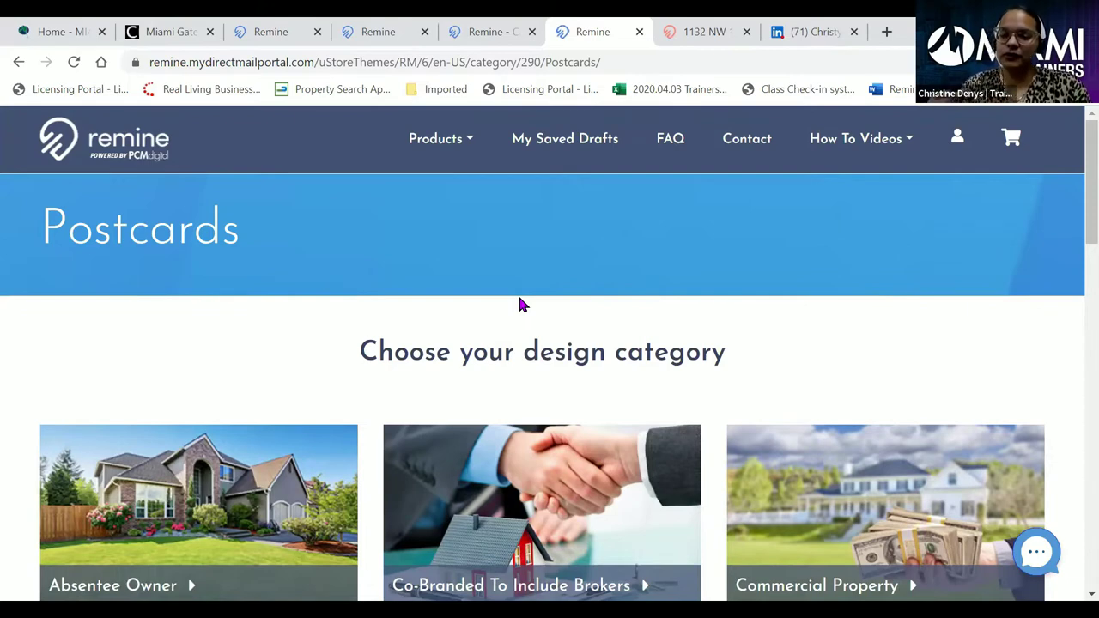
- View the direct mail portal's Contact page, then close the Contact - Remine tab
{"action": "left_click", "coordinate": [744, 140]}
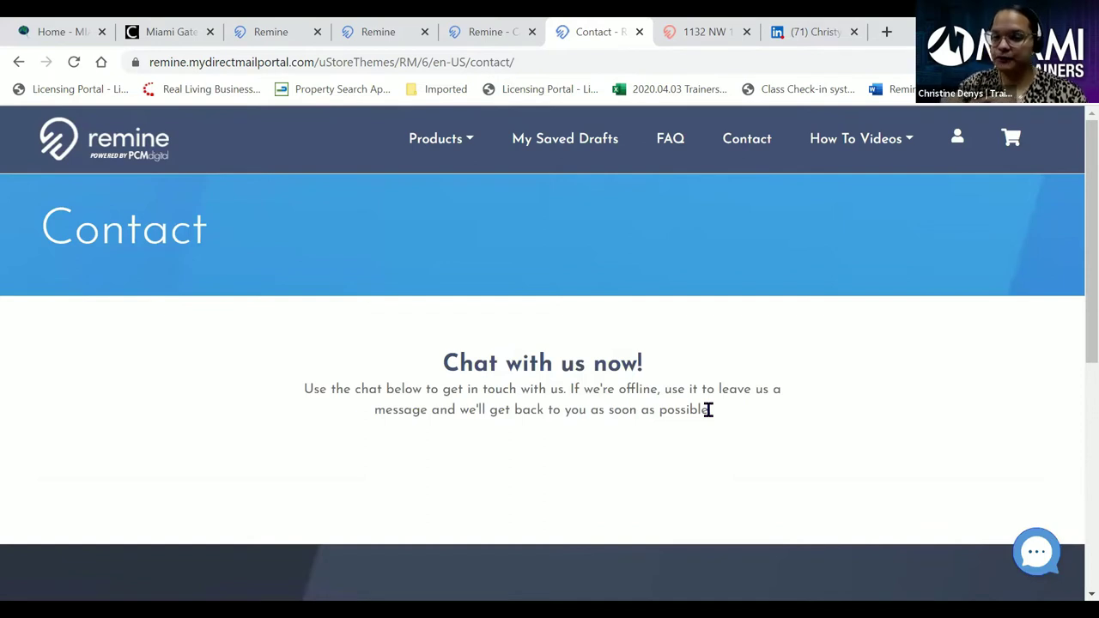
{"action": "left_click", "coordinate": [847, 143]}
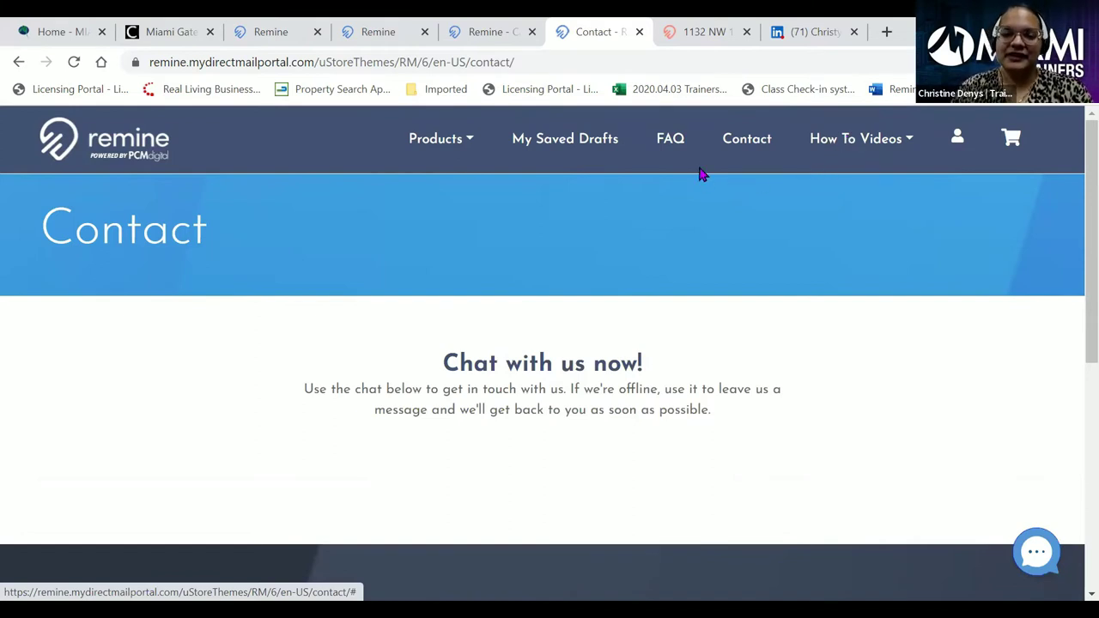
{"action": "left_click", "coordinate": [640, 31]}
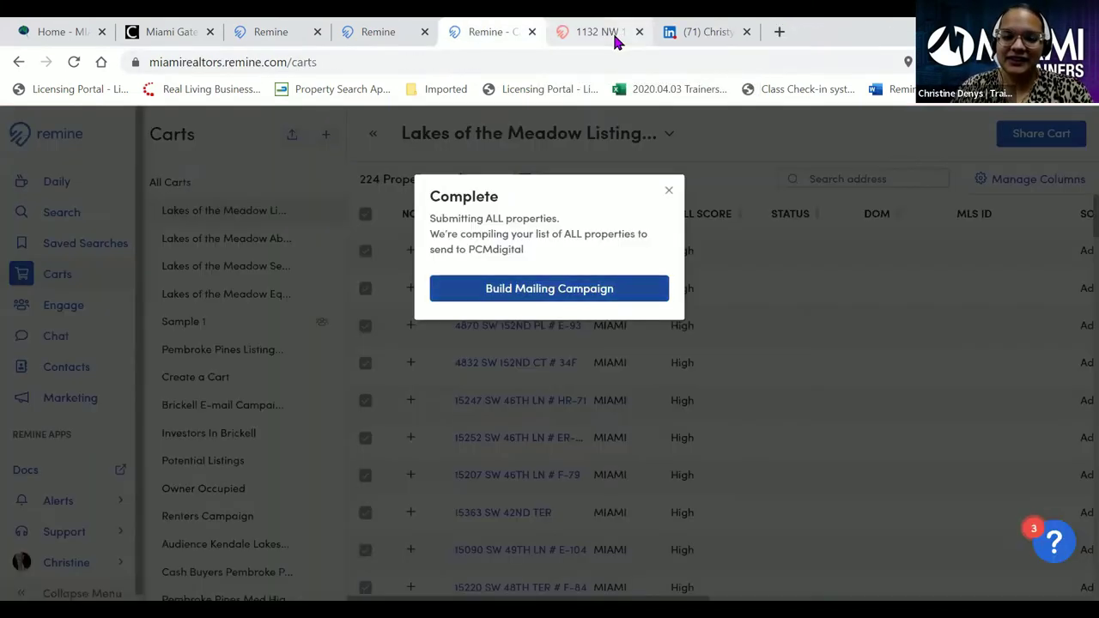
- Close the Complete notice to return to the Lakes of the Meadow cart's 224 properties
{"action": "left_click", "coordinate": [667, 189]}
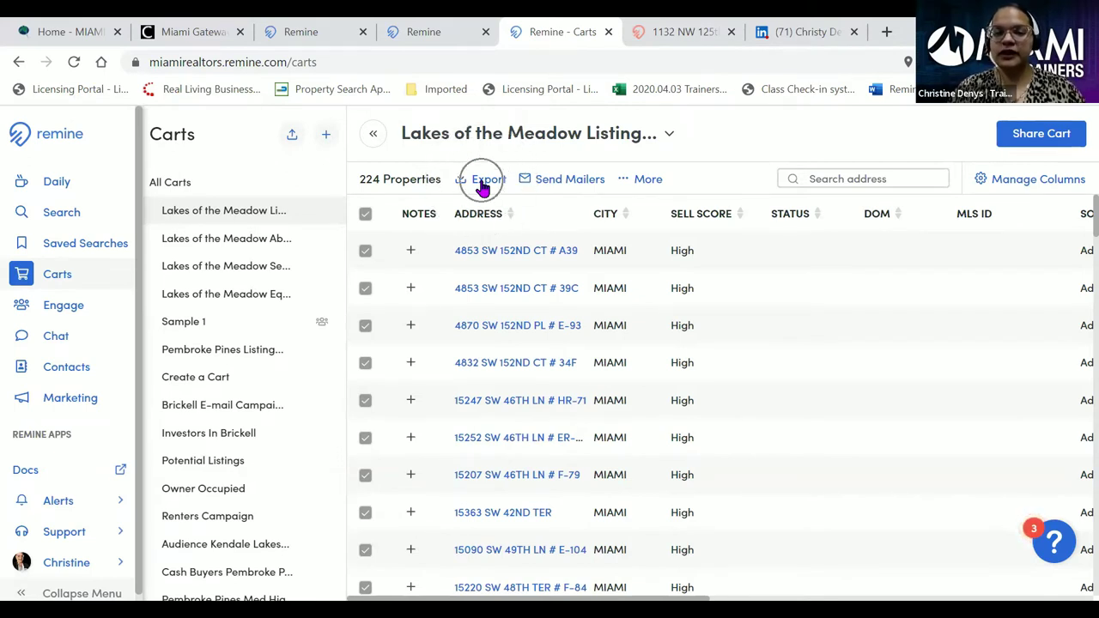
- Start a CSV export of the cart named 'LOTM Listing Potential', trying the all-columns option
{"action": "left_click", "coordinate": [483, 182]}
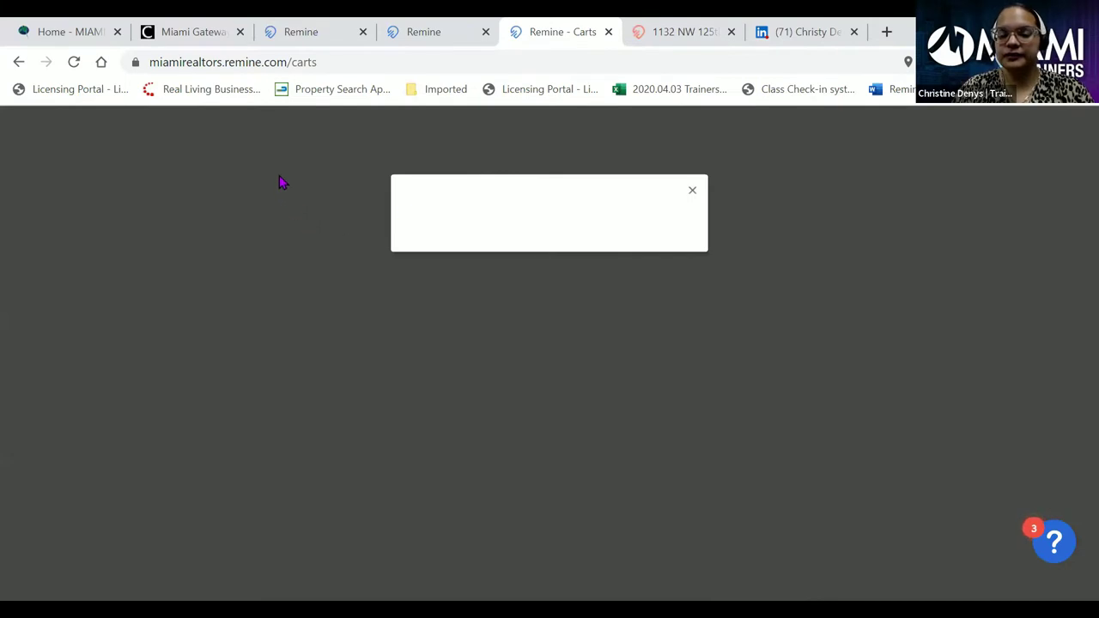
{"action": "left_click", "coordinate": [428, 261]}
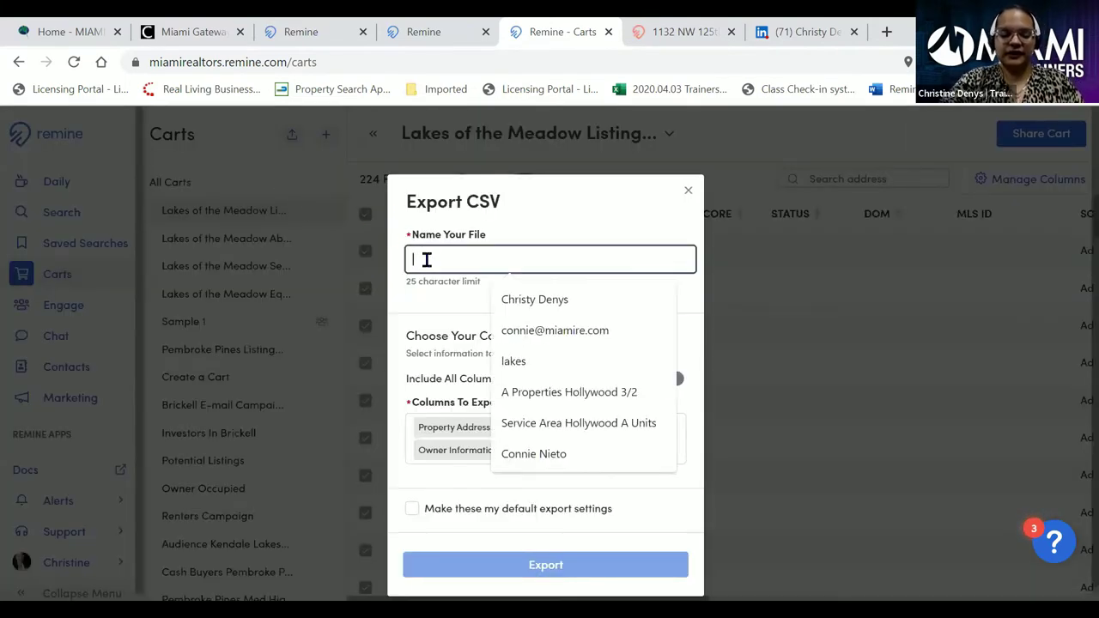
{"action": "type", "text": "LOTM Listing Potential"}
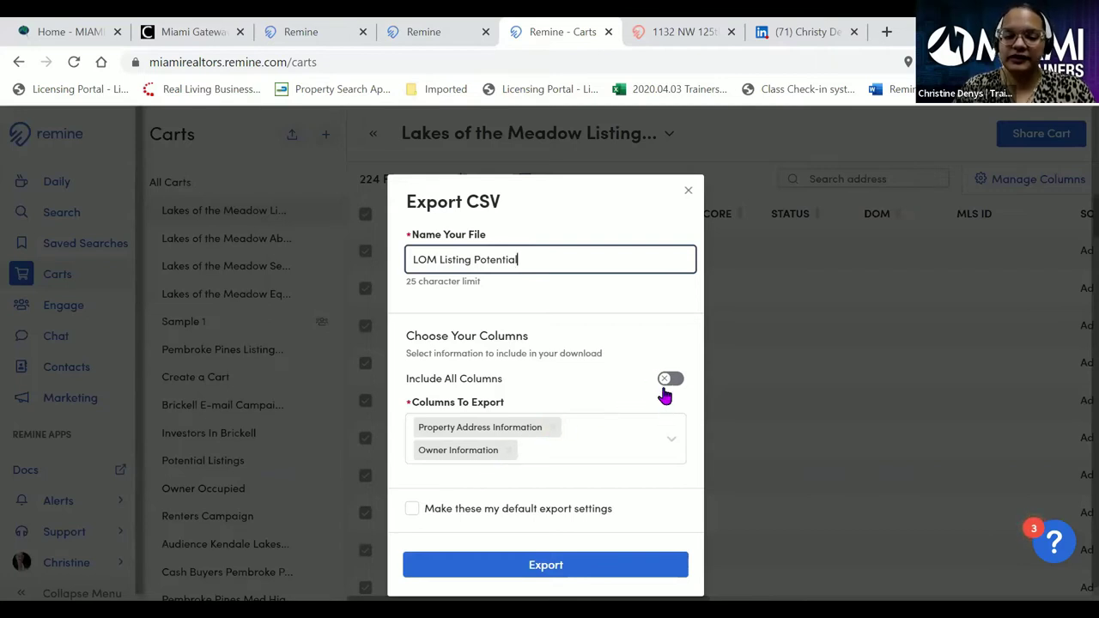
{"action": "left_click", "coordinate": [554, 428]}
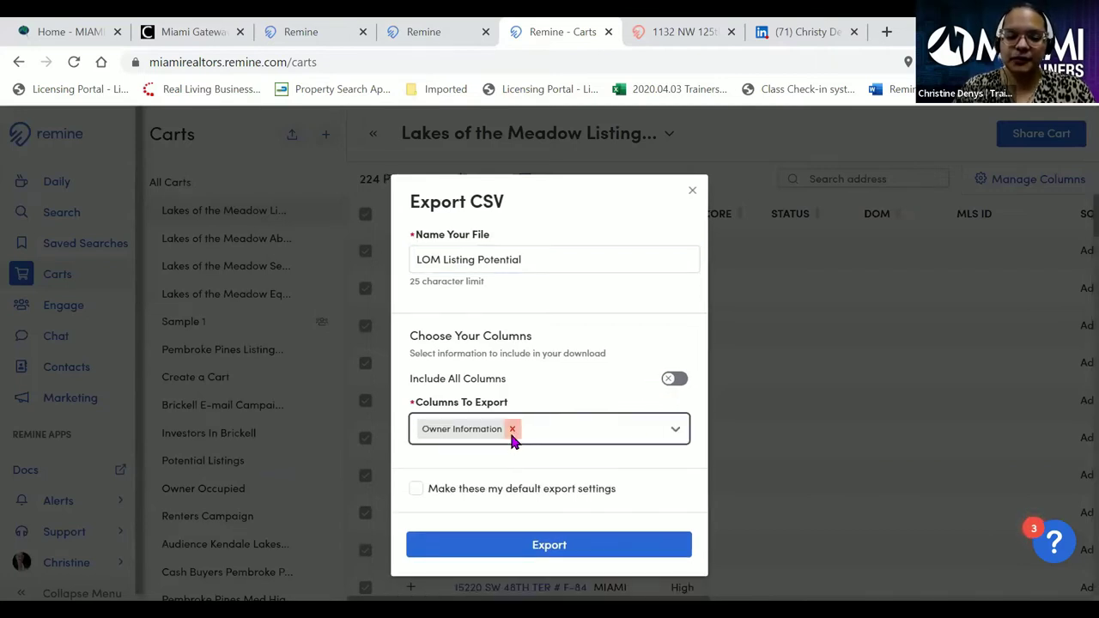
{"action": "left_click", "coordinate": [514, 427]}
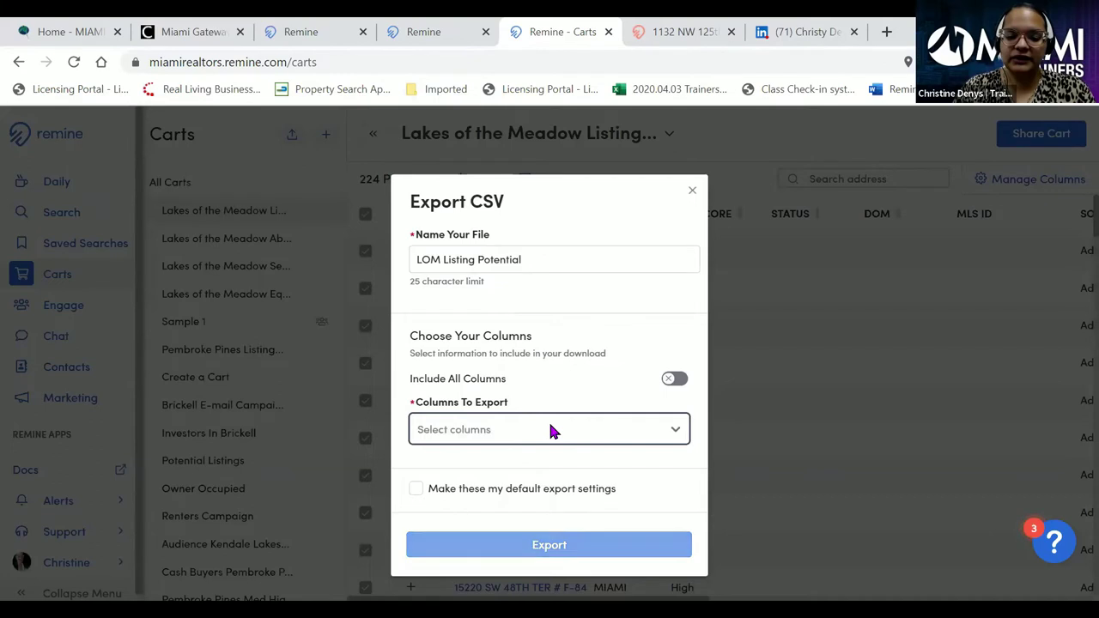
{"action": "left_click", "coordinate": [672, 381]}
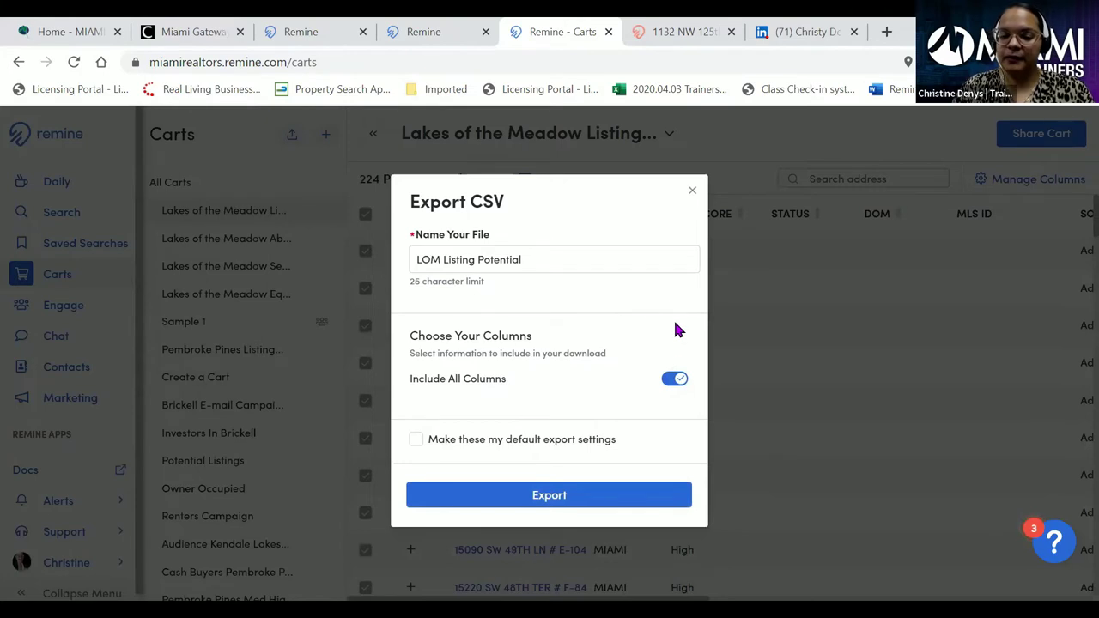
{"action": "left_click", "coordinate": [679, 381]}
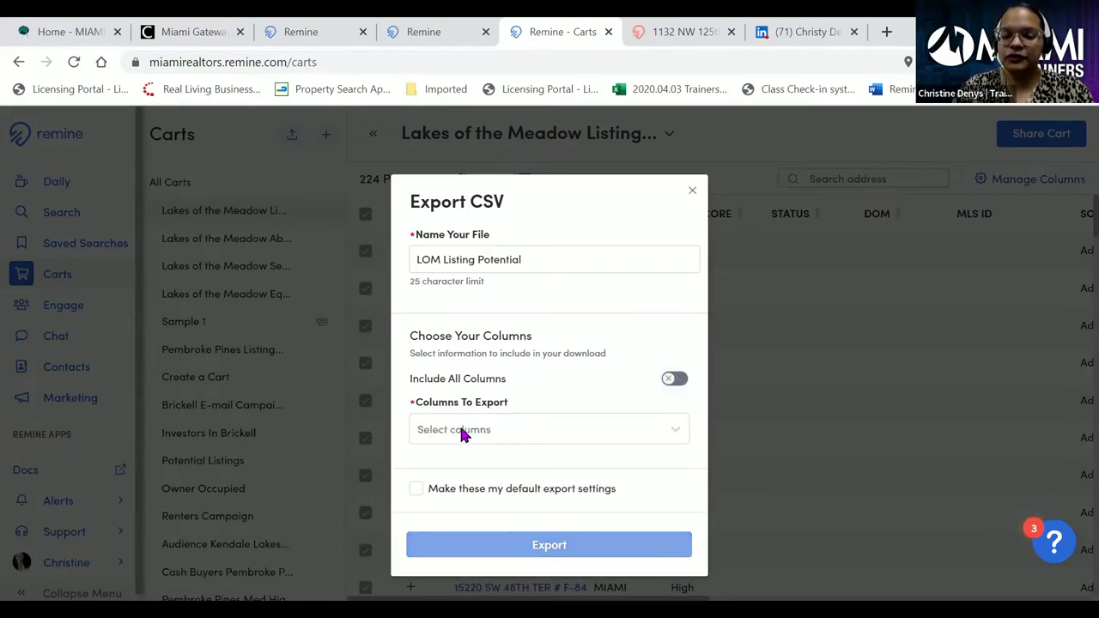
- Export only Property Address and Owner Information columns, saved as default export settings
{"action": "left_click", "coordinate": [678, 438]}
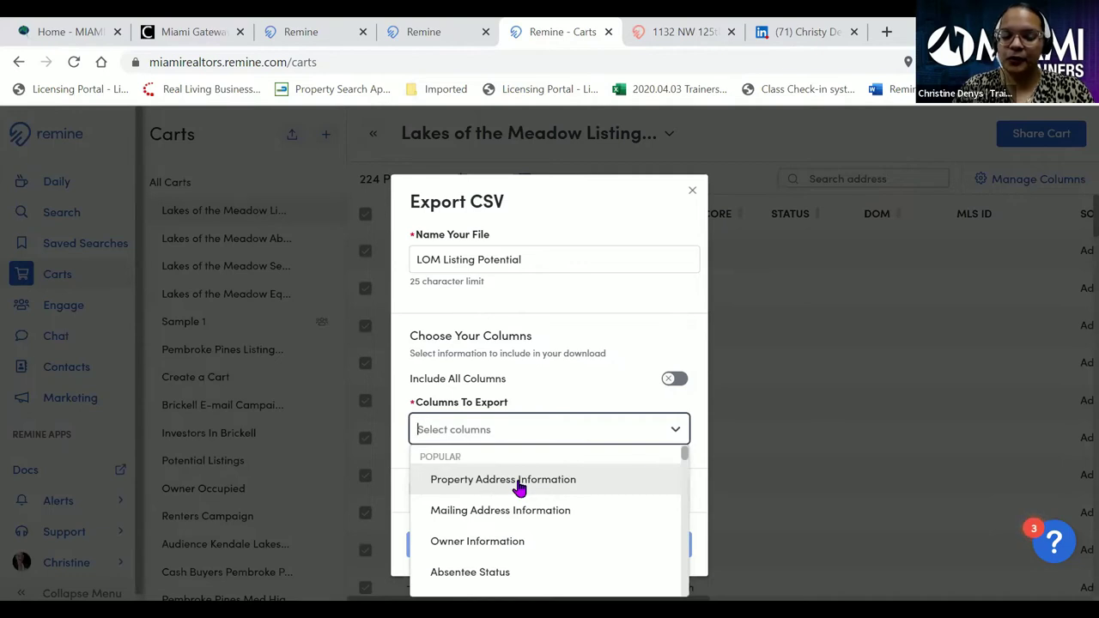
{"action": "left_click", "coordinate": [519, 486]}
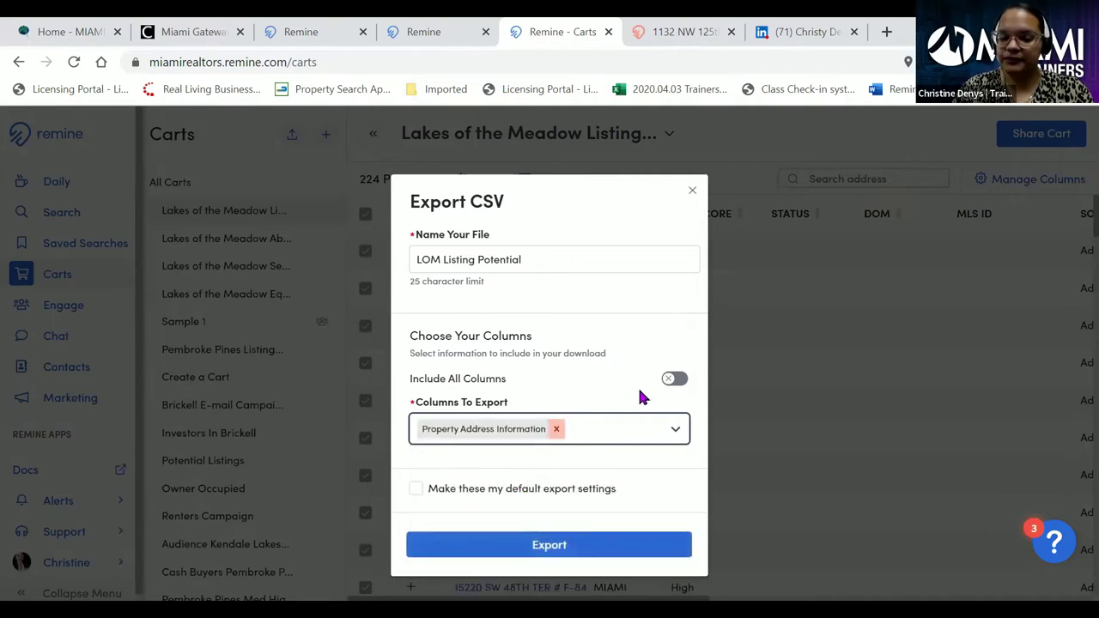
{"action": "left_click", "coordinate": [678, 434]}
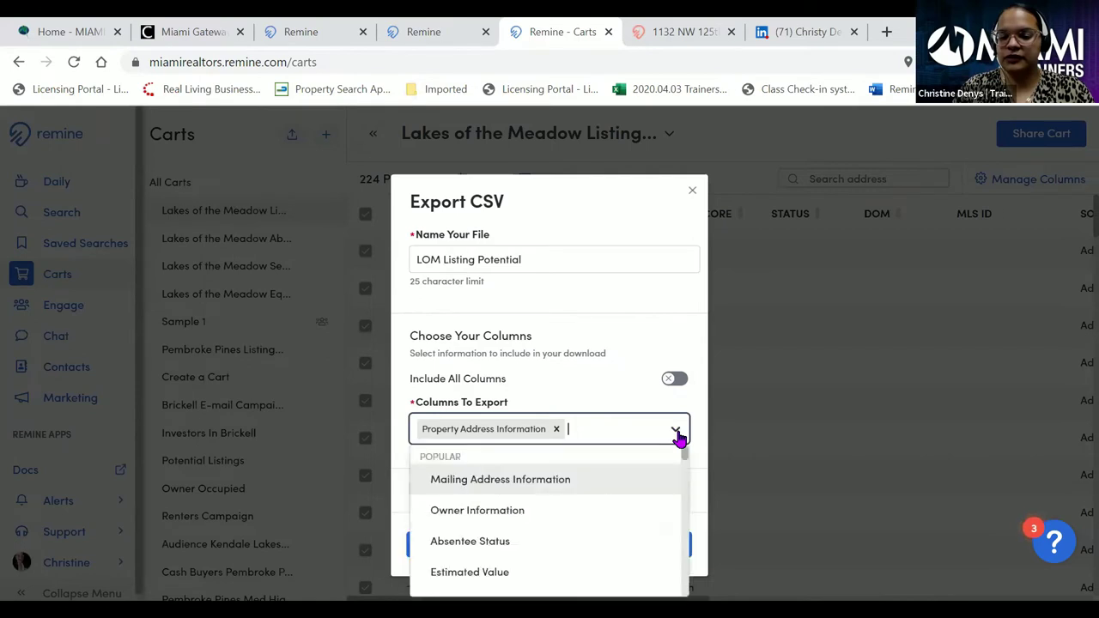
{"action": "left_click", "coordinate": [503, 513]}
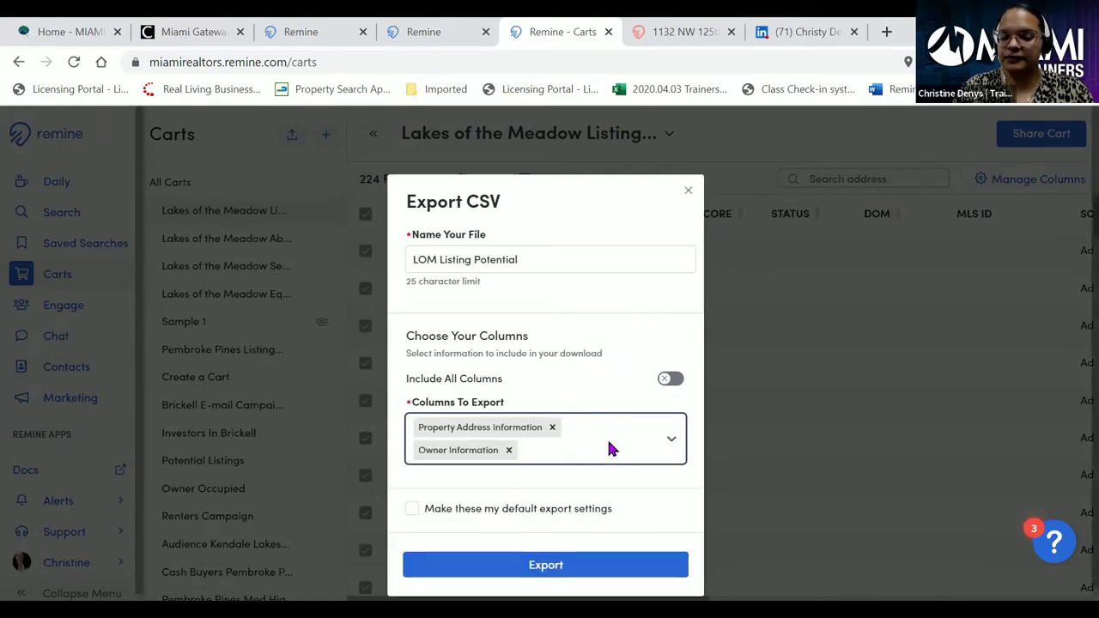
{"action": "left_click", "coordinate": [412, 512]}
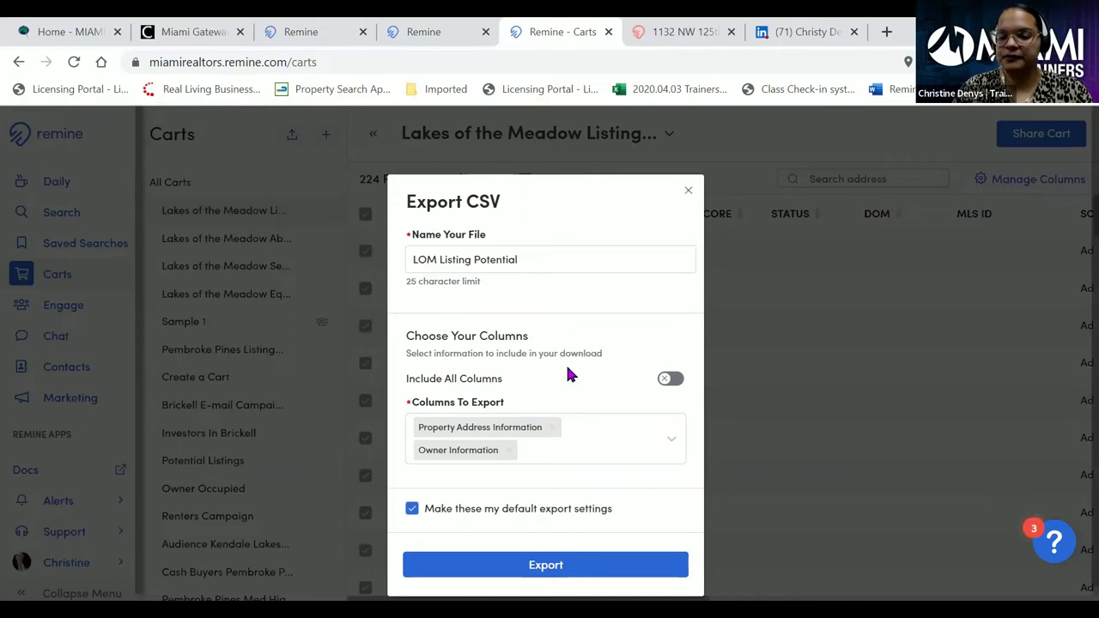
{"action": "left_click", "coordinate": [543, 566]}
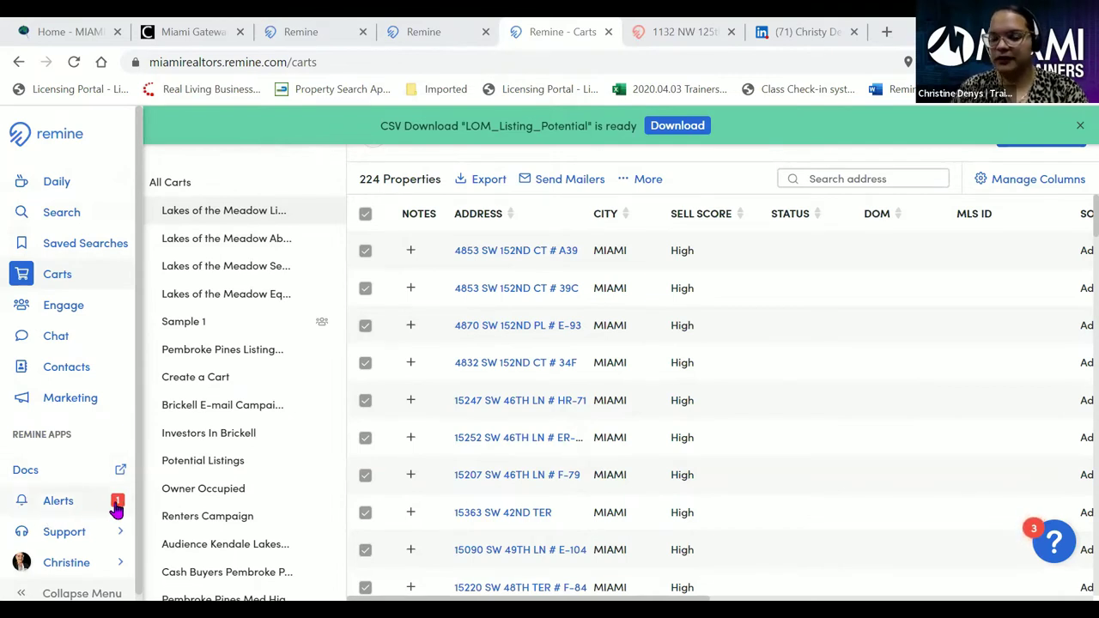
- Open the Alerts panel listing the LOM_Listing_Potential CSV as Download Ready
{"action": "left_click", "coordinate": [116, 509]}
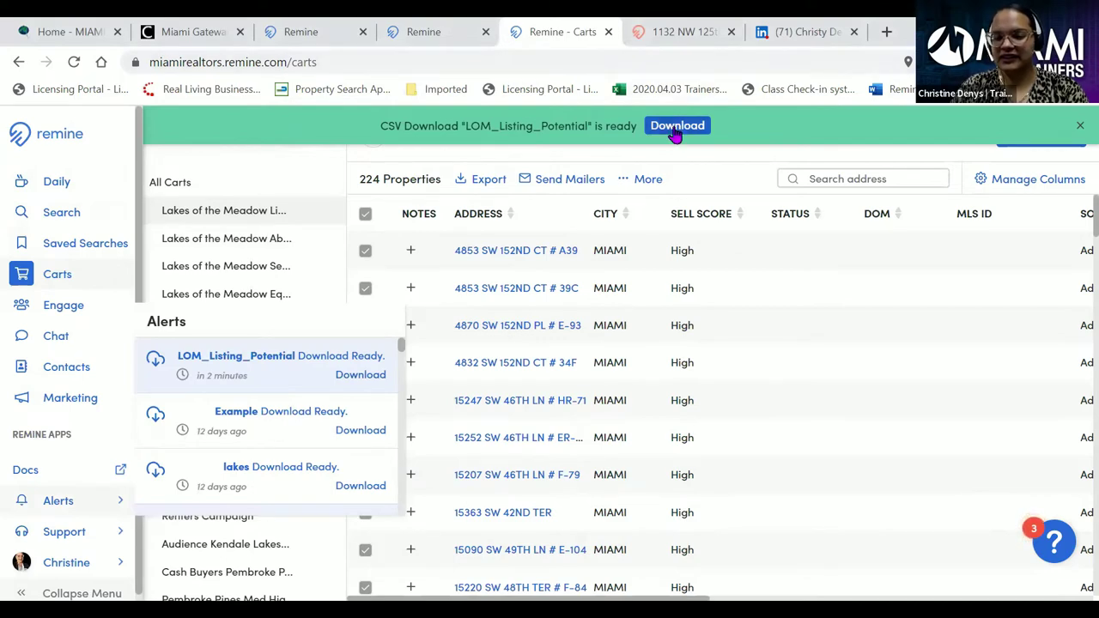
- Download the LOM_Listing_Potential CSV and switch to it in Excel
{"action": "left_click", "coordinate": [677, 126]}
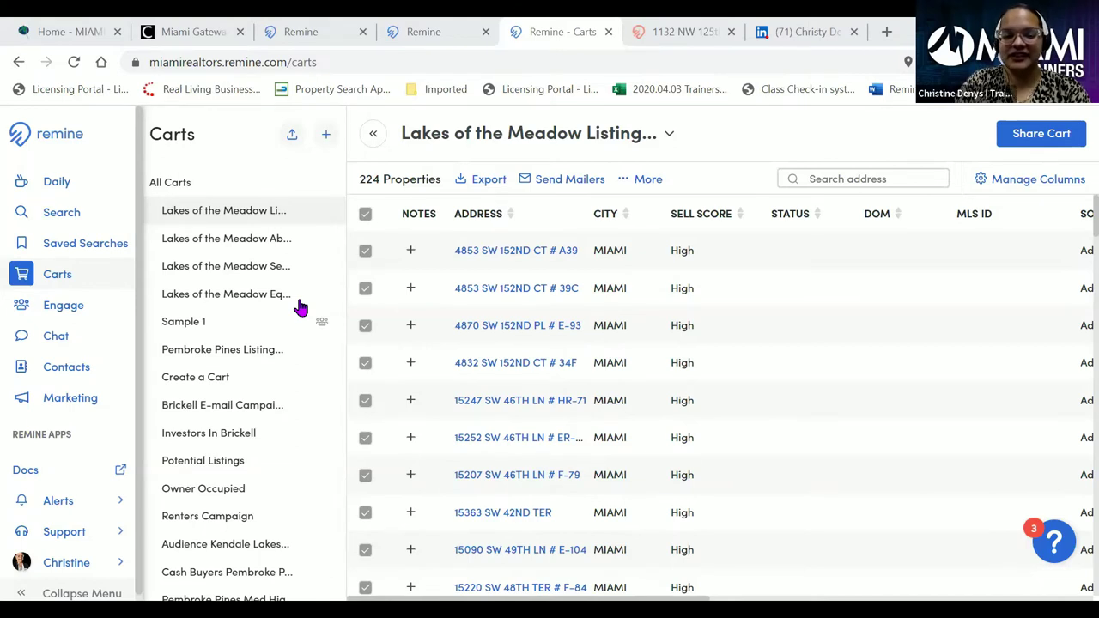
{"action": "key", "text": "alt+Tab"}
- Review row 2 from A2 and AutoFit columns M and N (Owner 1 First and Middle Name)
{"action": "left_click", "coordinate": [47, 244]}
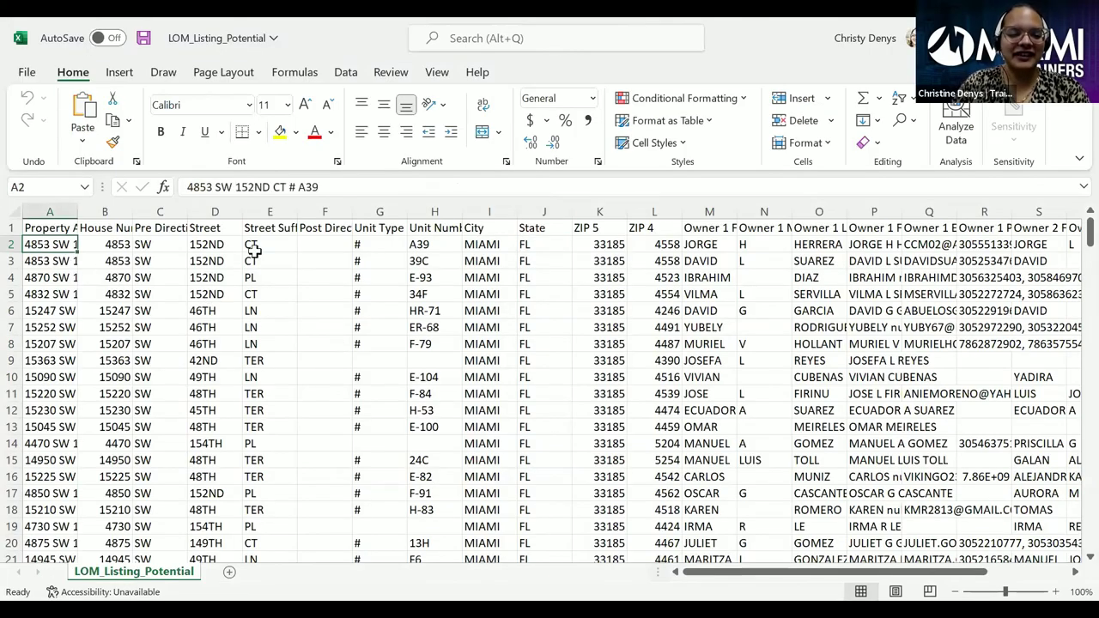
{"action": "key", "text": "Right"}
{"action": "key", "text": "Right"}
{"action": "key", "text": "Right"}
{"action": "key", "text": "Right"}
{"action": "key", "text": "Right"}
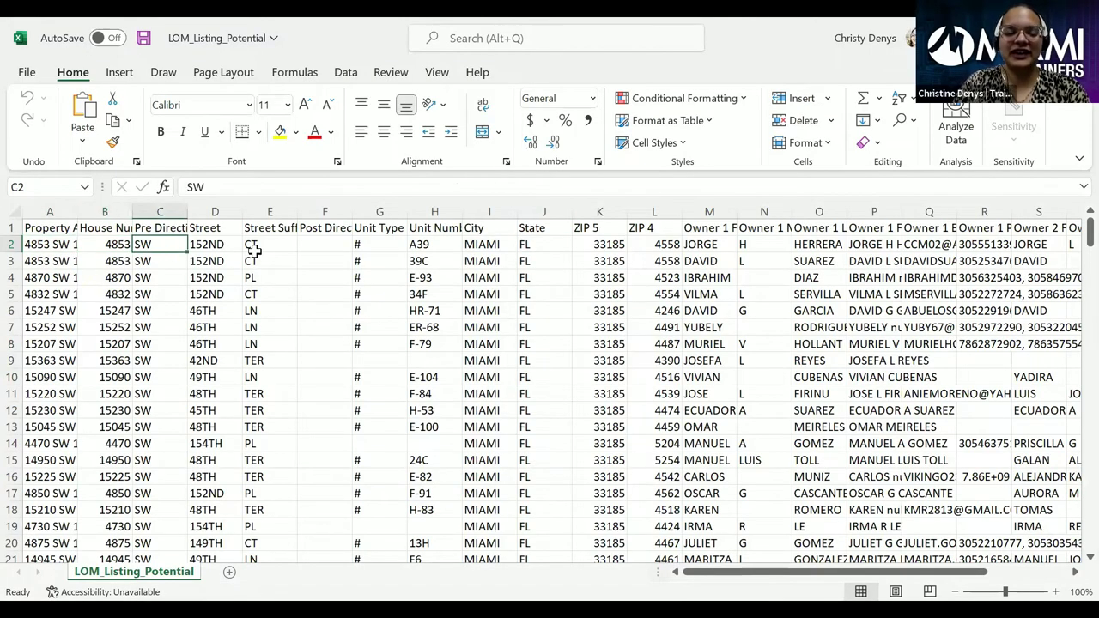
{"action": "key", "text": "Right"}
{"action": "key", "text": "Right"}
{"action": "key", "text": "Right"}
{"action": "key", "text": "Right"}
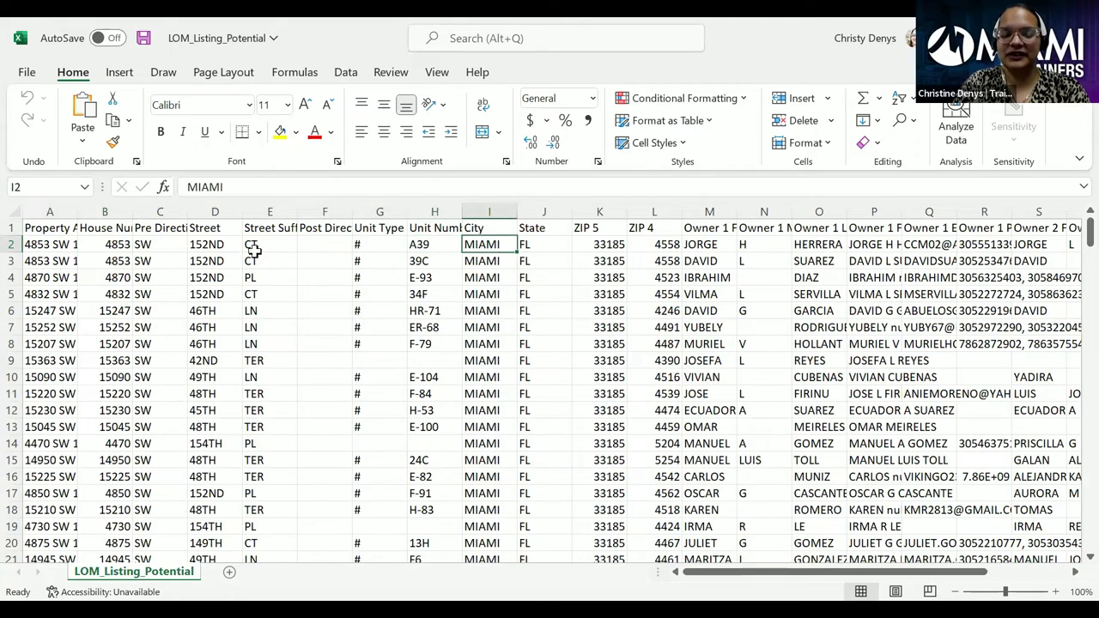
{"action": "key", "text": "Left"}
{"action": "key", "text": "Right"}
{"action": "key", "text": "Right"}
{"action": "key", "text": "Right"}
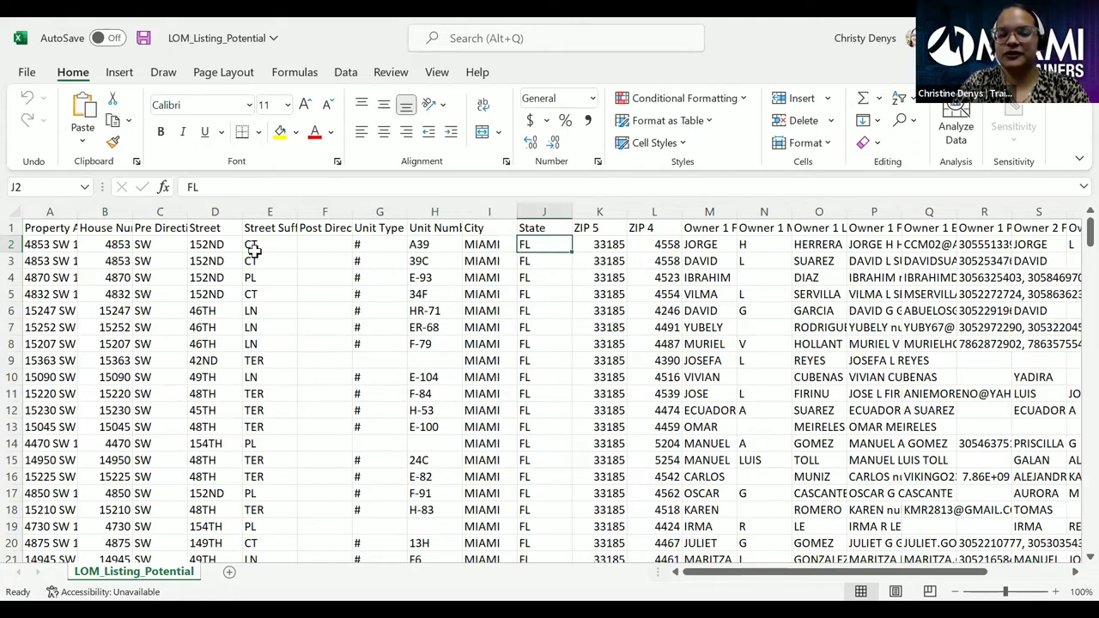
{"action": "key", "text": "Right"}
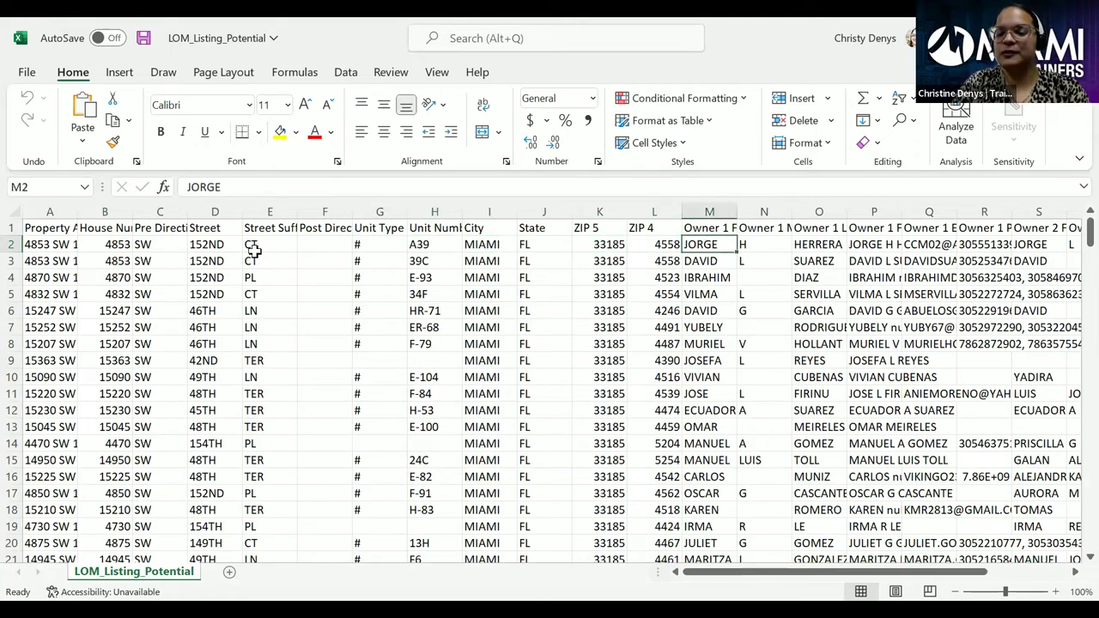
{"action": "double_click", "coordinate": [735, 205]}
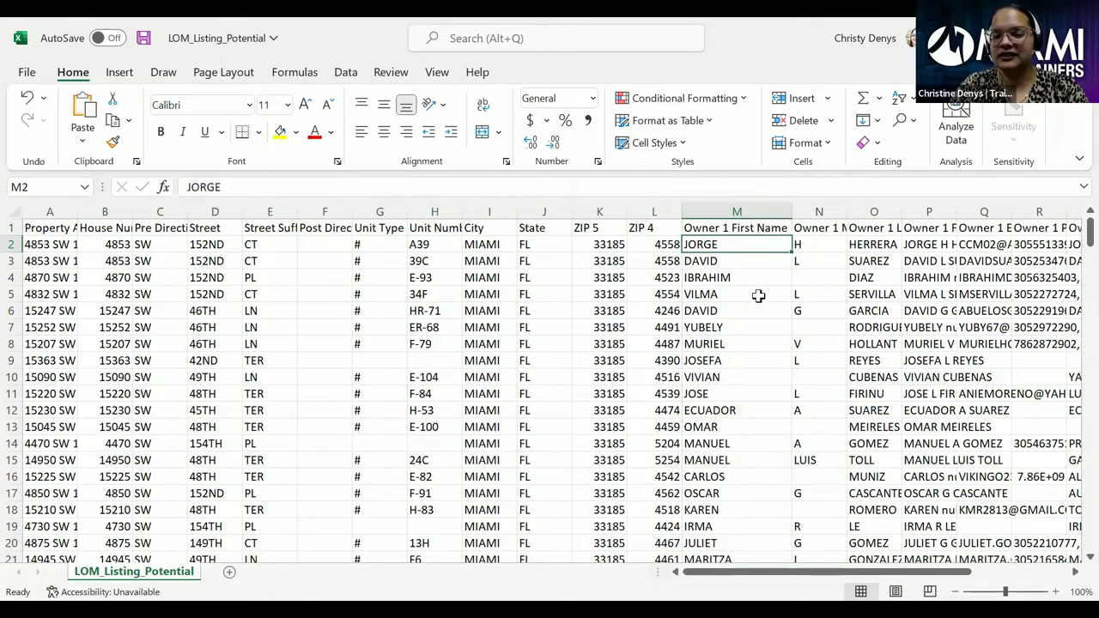
{"action": "key", "text": "Right"}
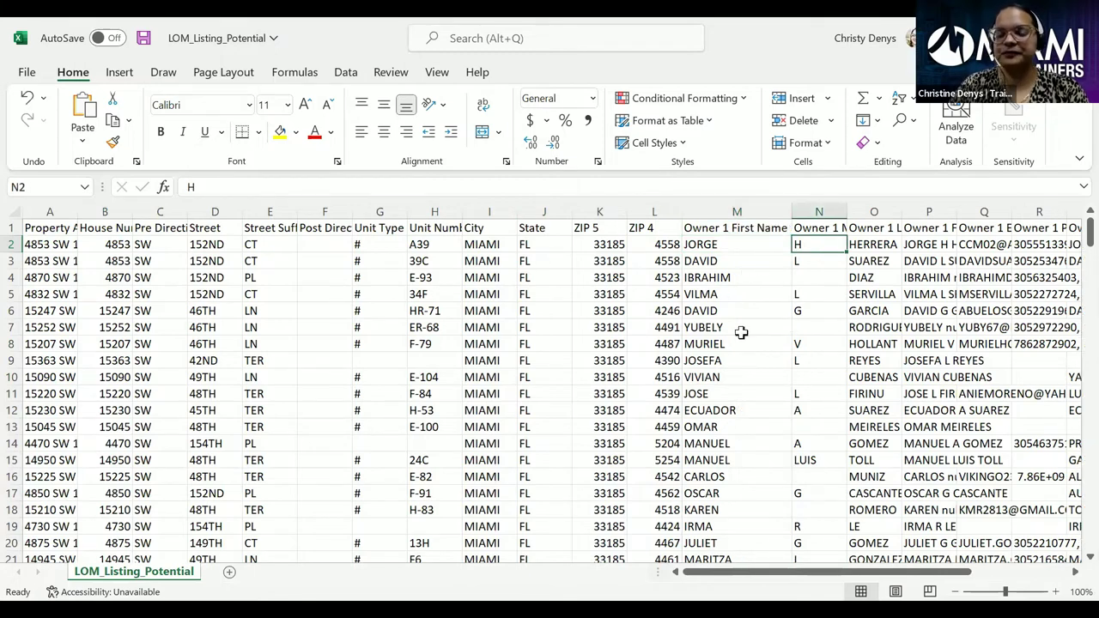
{"action": "double_click", "coordinate": [849, 211]}
- AutoFit columns O, P and Q for Owner 1 Last Name, Full Name and Email Addresses
{"action": "key", "text": "Right"}
{"action": "key", "text": "Right"}
{"action": "key", "text": "Right"}
{"action": "key", "text": "Left"}
{"action": "key", "text": "Left"}
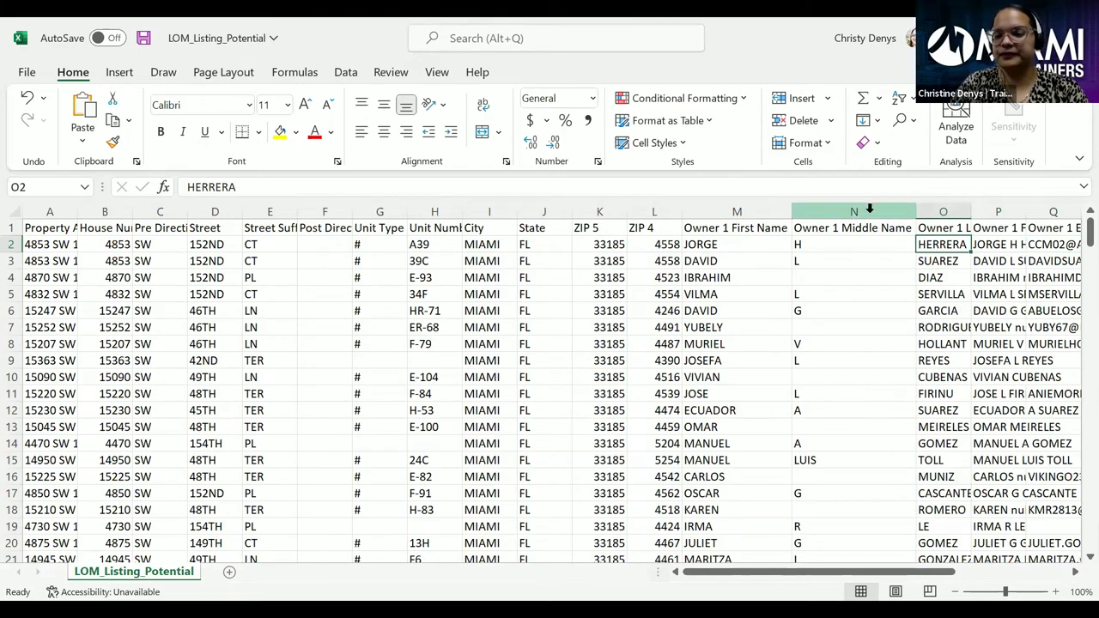
{"action": "double_click", "coordinate": [971, 210]}
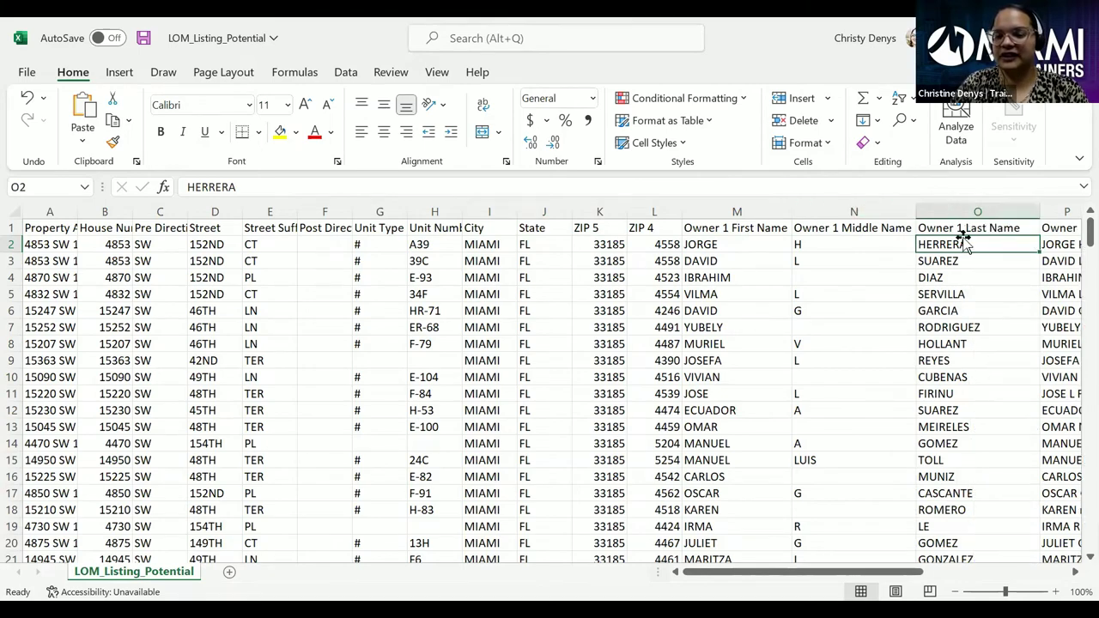
{"action": "key", "text": "Right"}
{"action": "key", "text": "Right"}
{"action": "key", "text": "Right"}
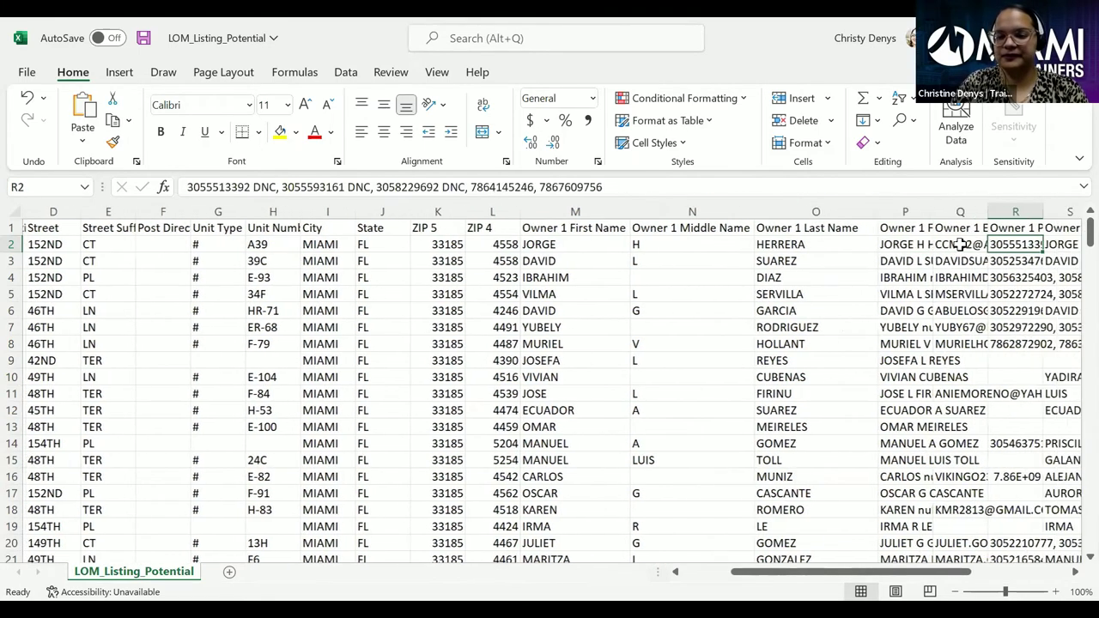
{"action": "key", "text": "Right"}
{"action": "key", "text": "Right"}
{"action": "key", "text": "Right"}
{"action": "key", "text": "Left"}
{"action": "key", "text": "Left"}
{"action": "key", "text": "Left"}
{"action": "key", "text": "Left"}
{"action": "key", "text": "Left"}
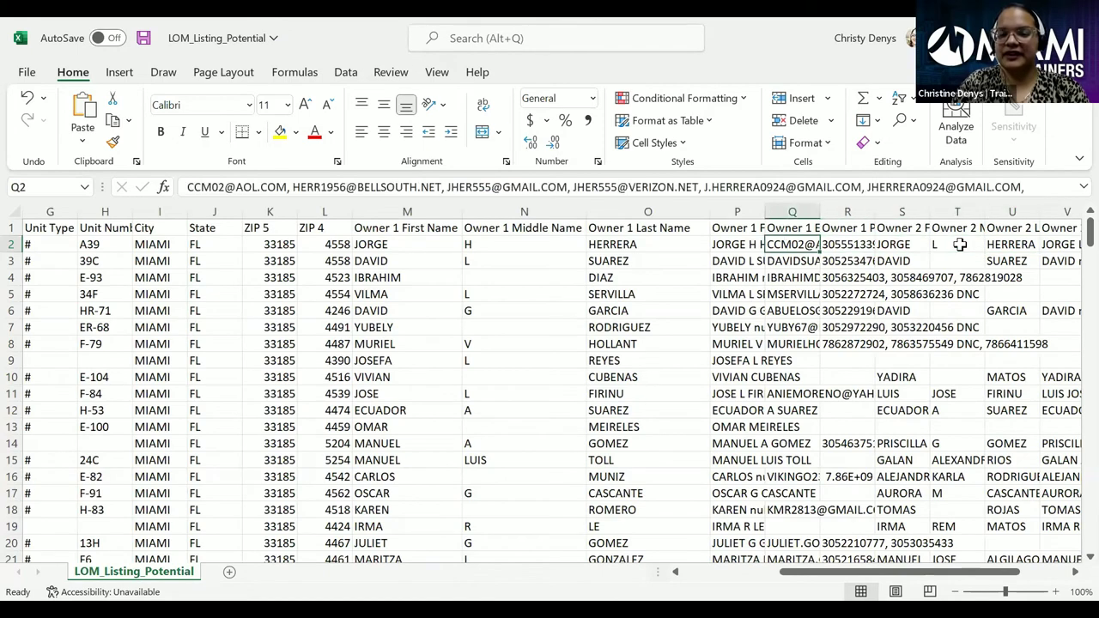
{"action": "double_click", "coordinate": [764, 211]}
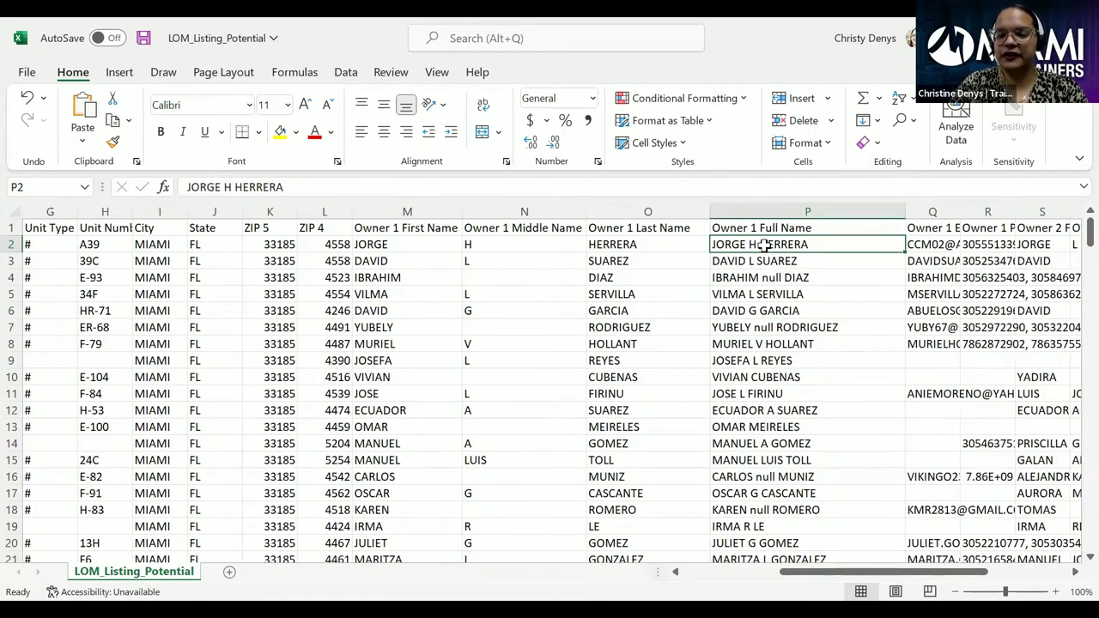
{"action": "key", "text": "Right"}
{"action": "key", "text": "Right"}
{"action": "key", "text": "Left"}
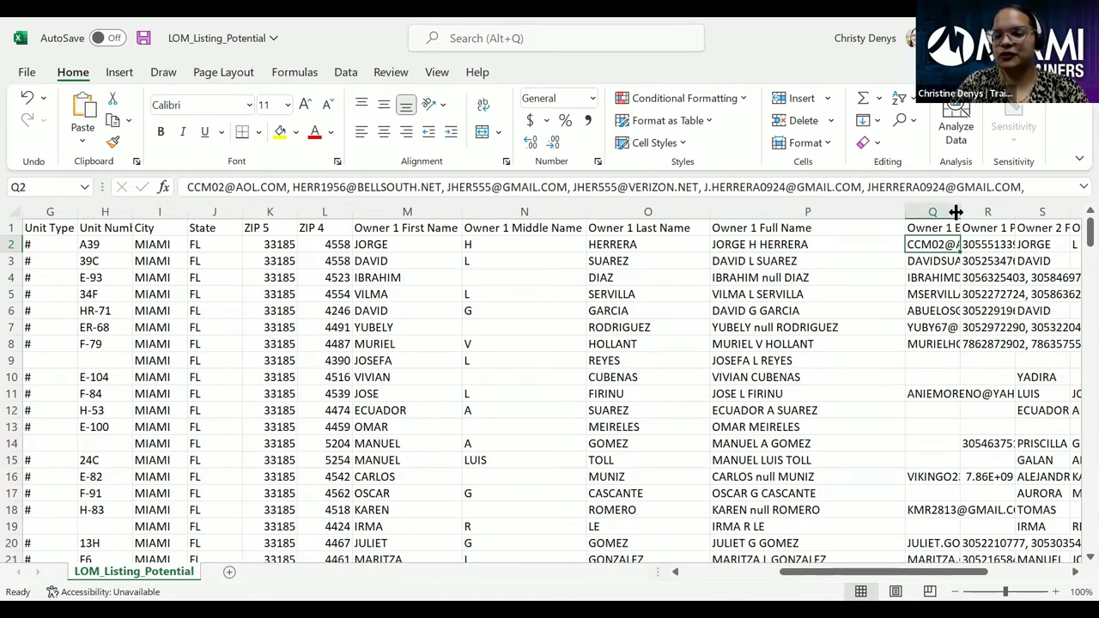
{"action": "double_click", "coordinate": [960, 212]}
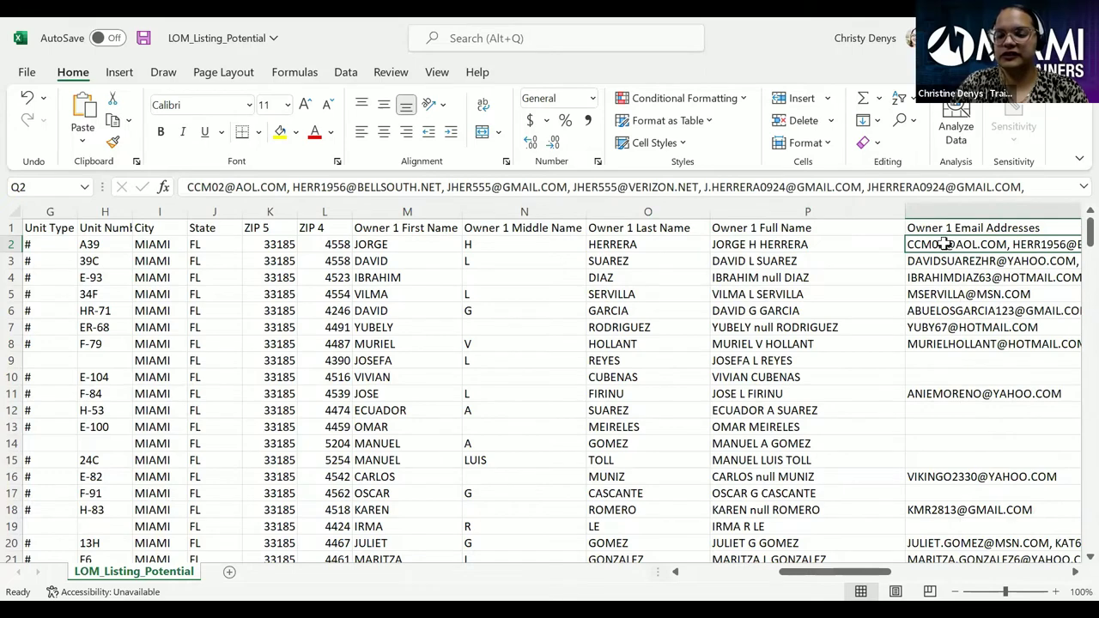
{"action": "key", "text": "Right"}
{"action": "key", "text": "Right"}
{"action": "key", "text": "Left"}
{"action": "key", "text": "Left"}
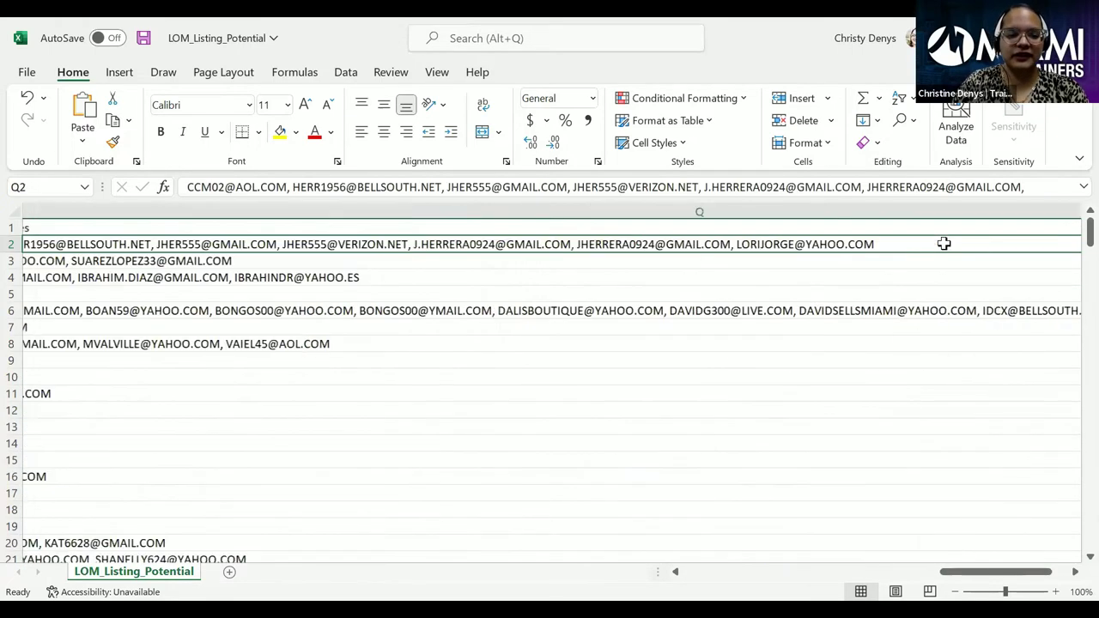
{"action": "key", "text": "Right"}
- Select the Owner 1 Email Addresses cells from Q2 down to Q226
{"action": "key", "text": "Left"}
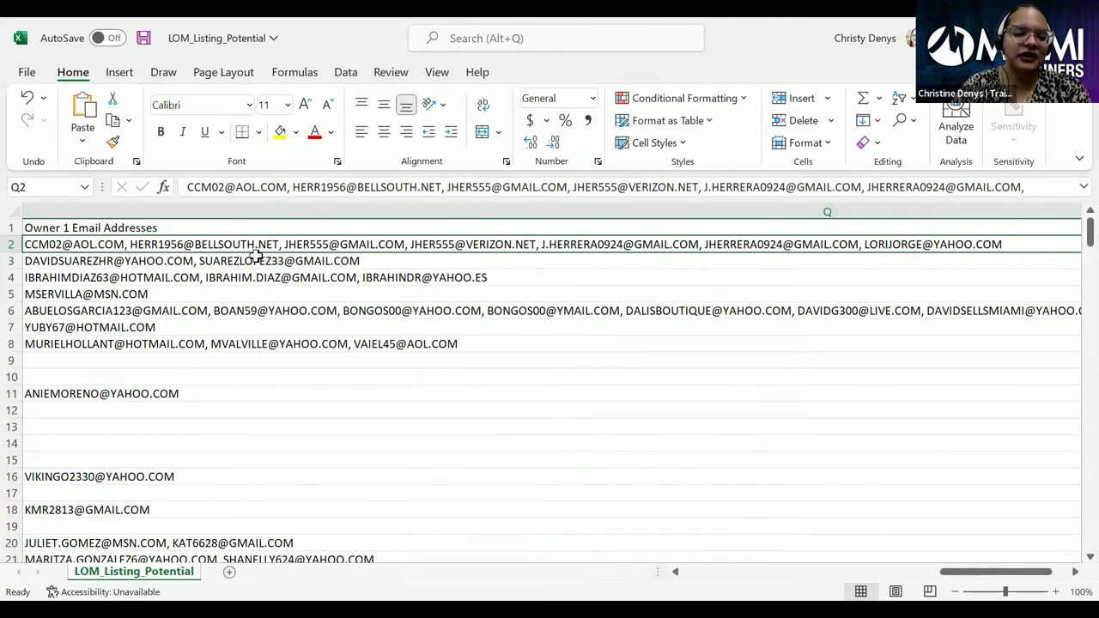
{"action": "scroll", "coordinate": [260, 346], "scroll_direction": "down", "scroll_amount": 1}
{"action": "scroll", "coordinate": [261, 346], "scroll_direction": "down", "scroll_amount": 3}
{"action": "scroll", "coordinate": [260, 346], "scroll_direction": "up", "scroll_amount": 4}
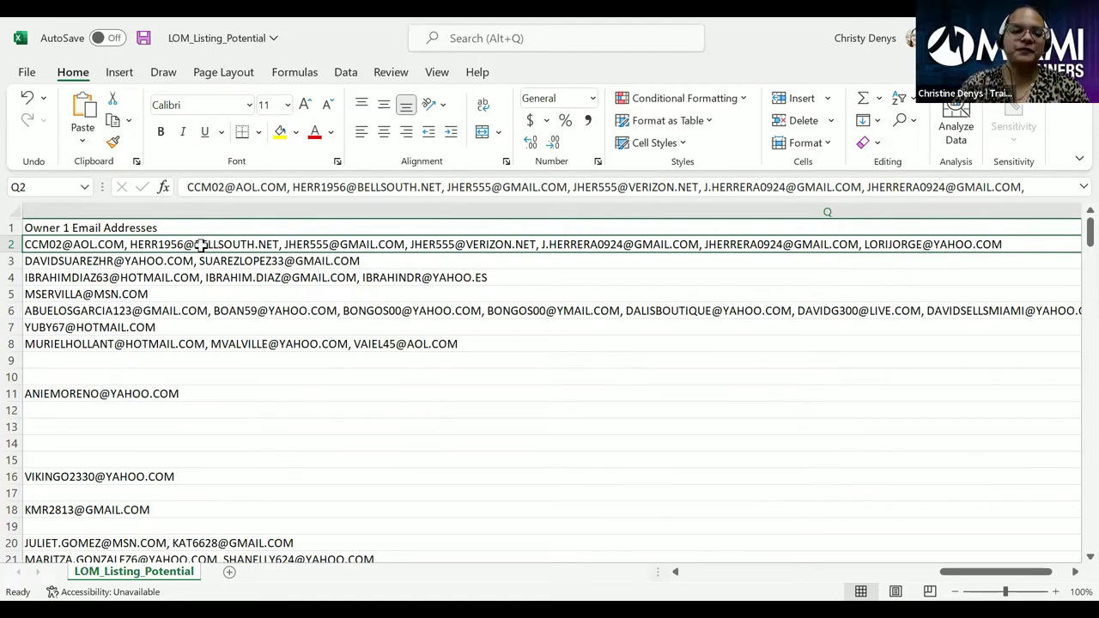
{"action": "left_click_drag", "start_coordinate": [200, 245], "coordinate": [194, 513]}
{"action": "left_click_drag", "start_coordinate": [181, 558], "coordinate": [181, 558]}
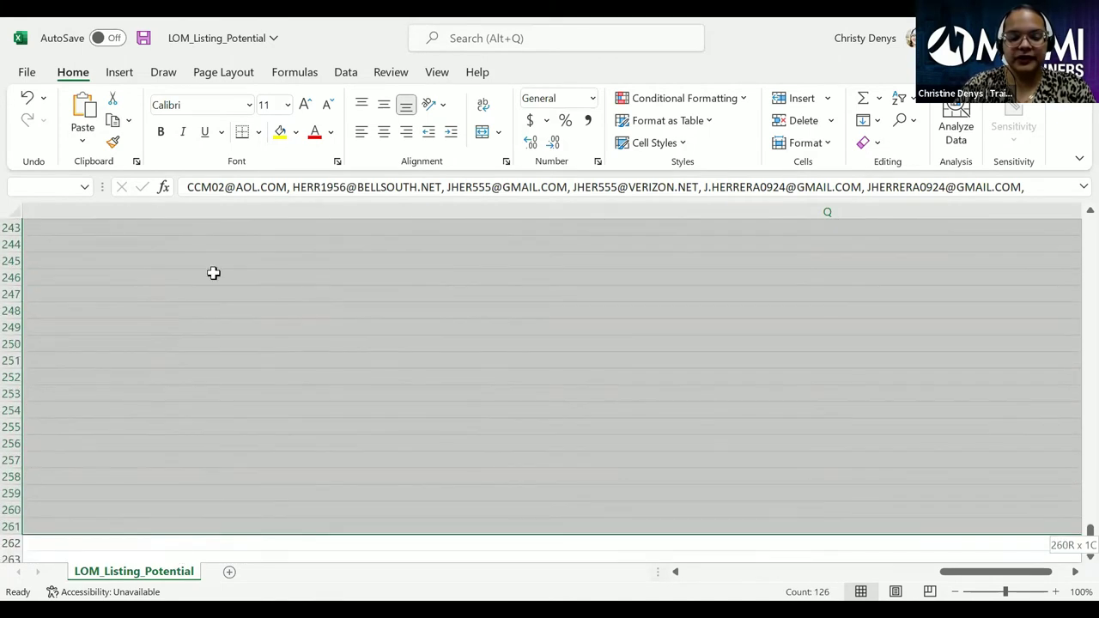
{"action": "left_click_drag", "start_coordinate": [213, 273], "coordinate": [229, 206]}
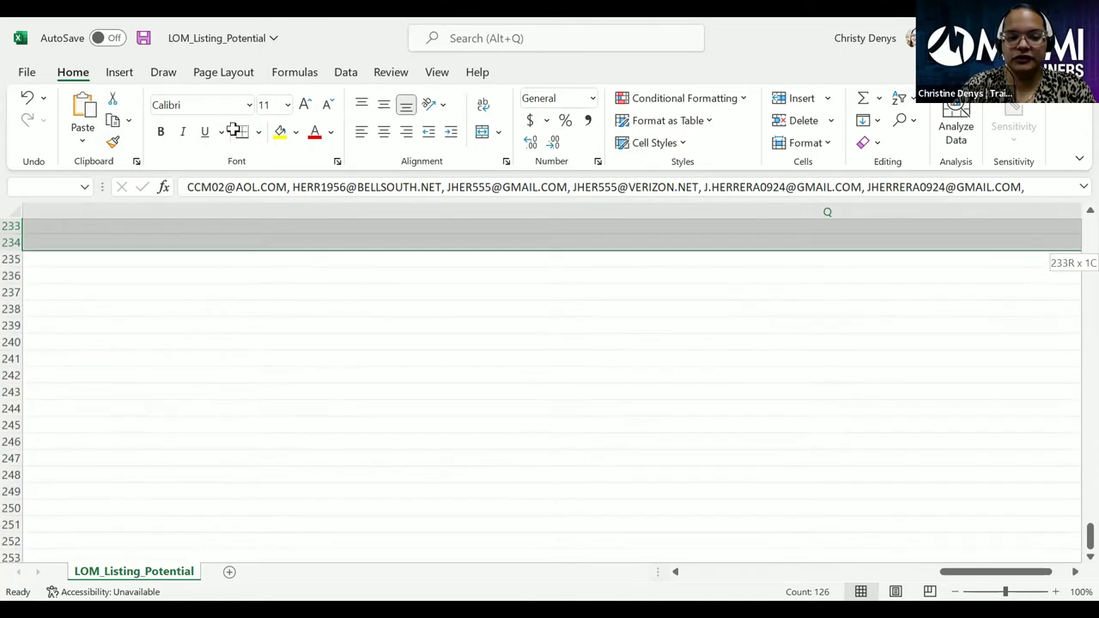
{"action": "left_click_drag", "start_coordinate": [233, 105], "coordinate": [215, 226]}
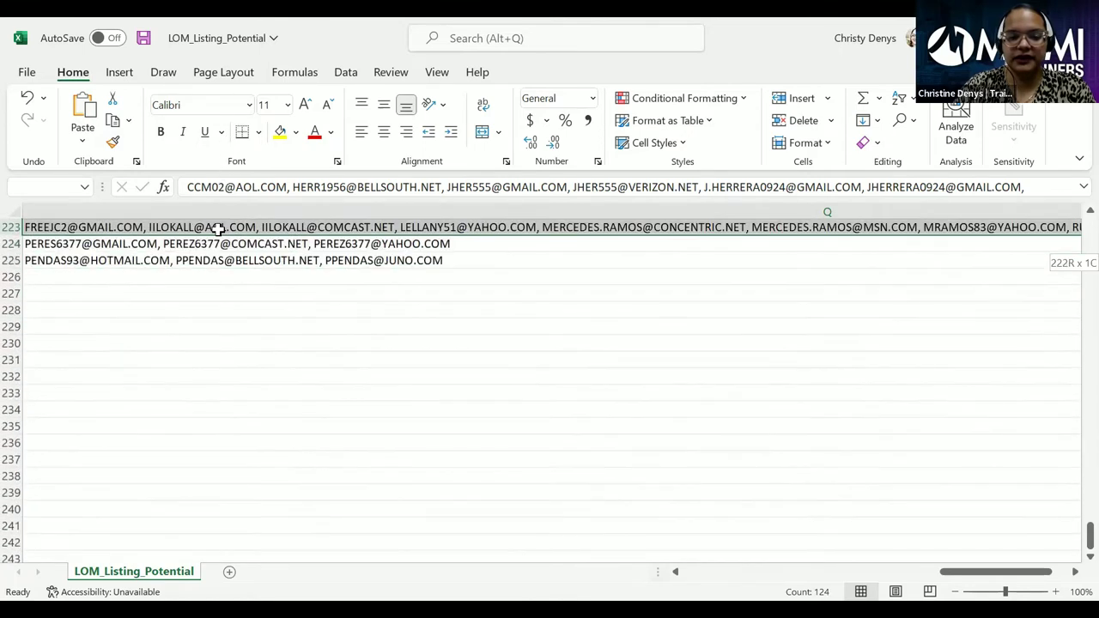
{"action": "left_click_drag", "start_coordinate": [214, 294], "coordinate": [223, 264]}
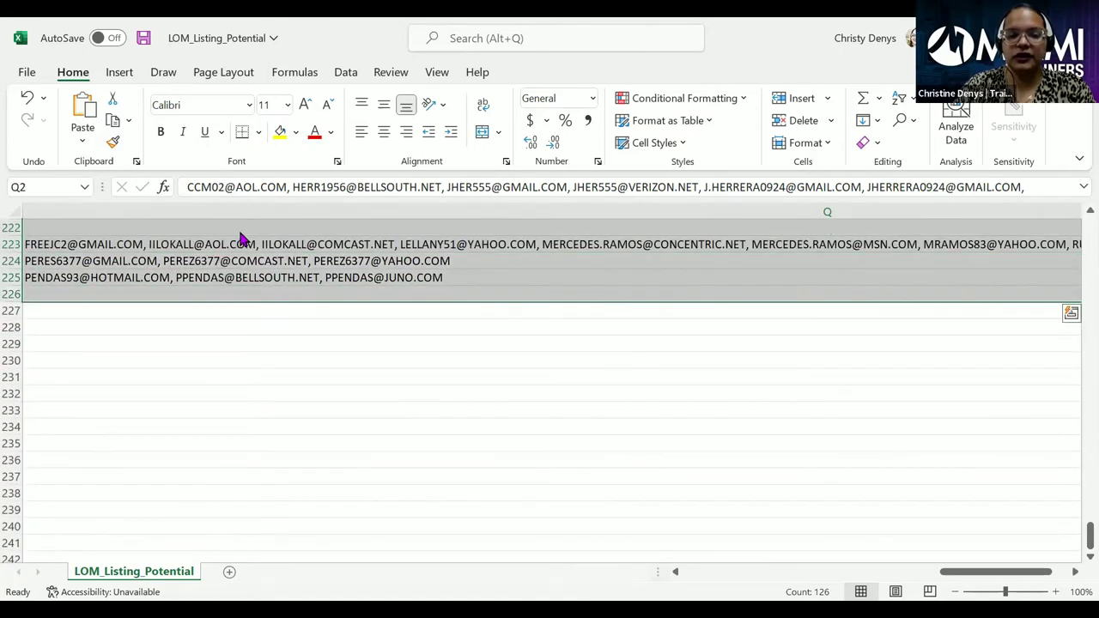
- Copy the selected email address range Q2:Q226 with Ctrl+C
{"action": "key", "text": "ctrl+c"}
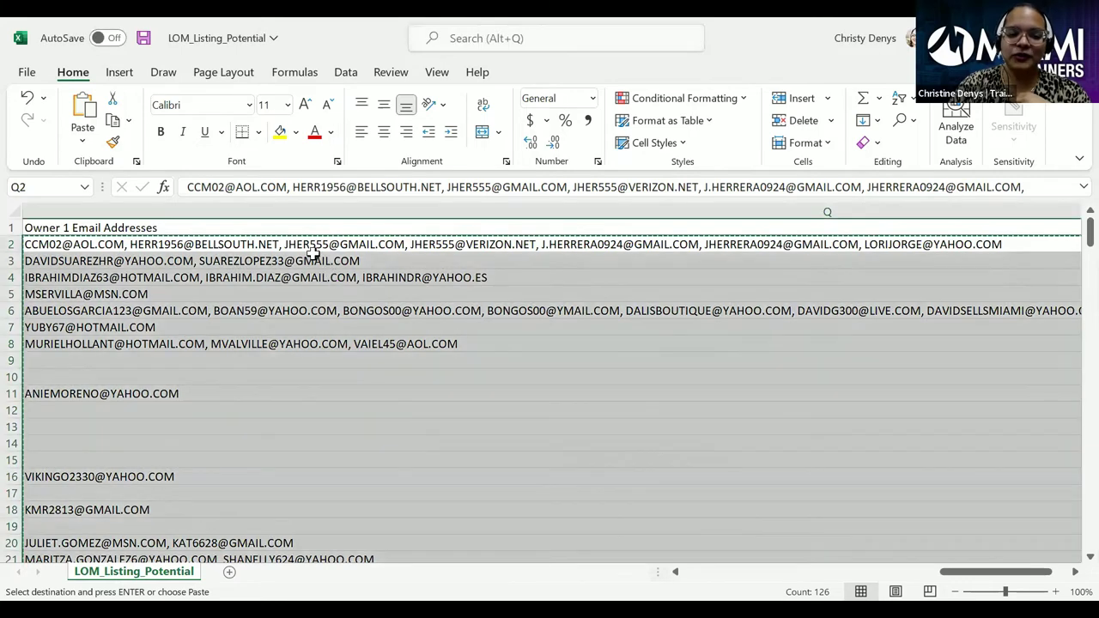
- Widen column R so the Owner 1 Phone Numbers lists are fully visible
{"action": "left_click", "coordinate": [316, 260]}
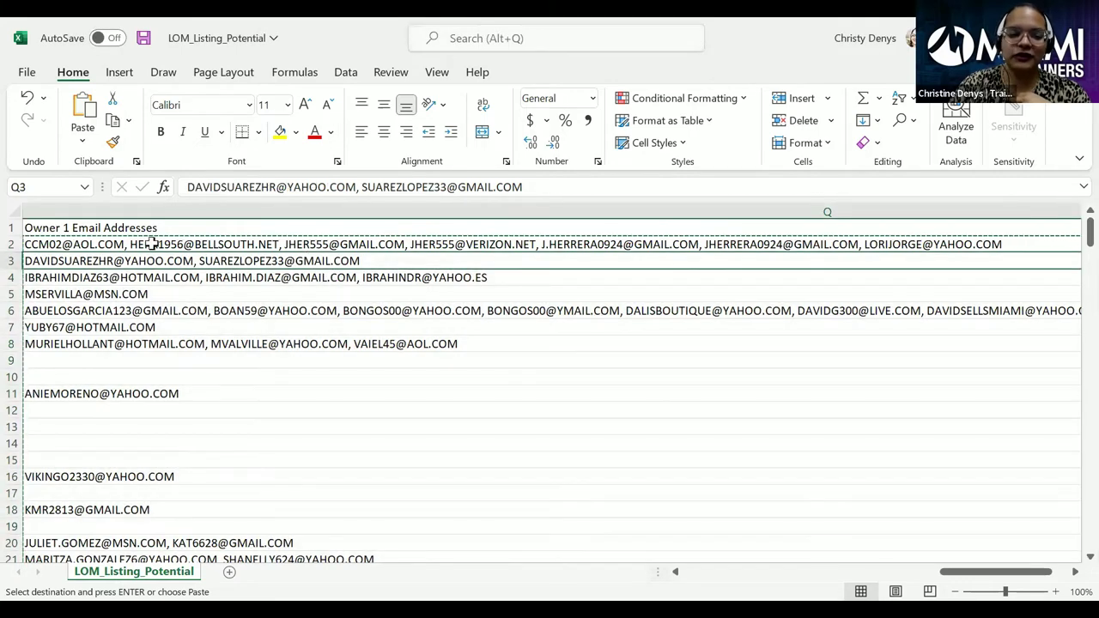
{"action": "key", "text": "Right"}
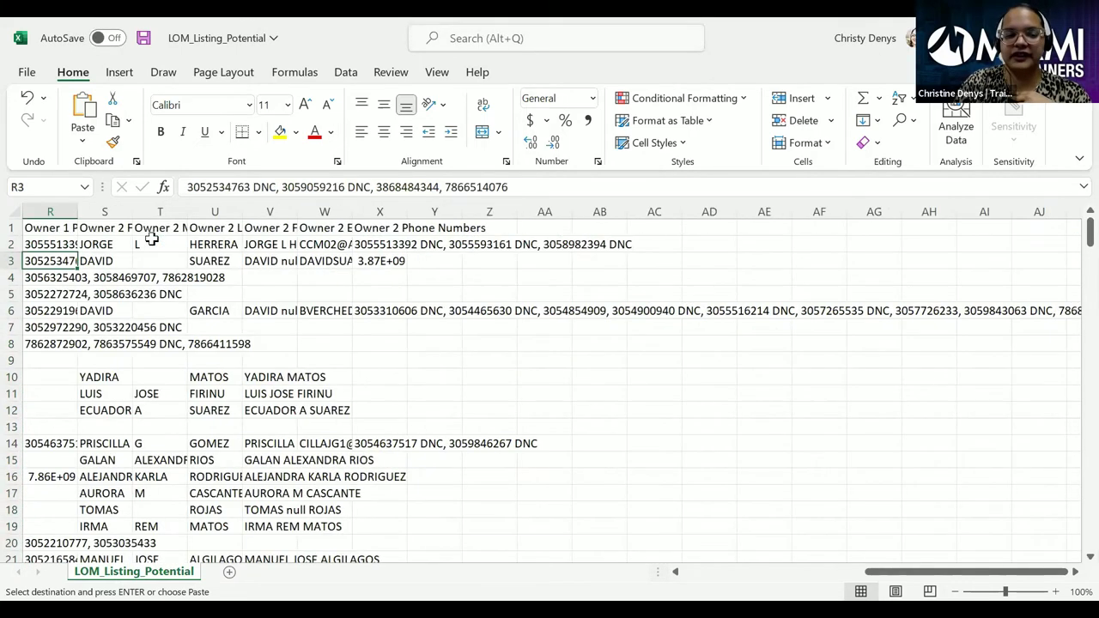
{"action": "double_click", "coordinate": [72, 211]}
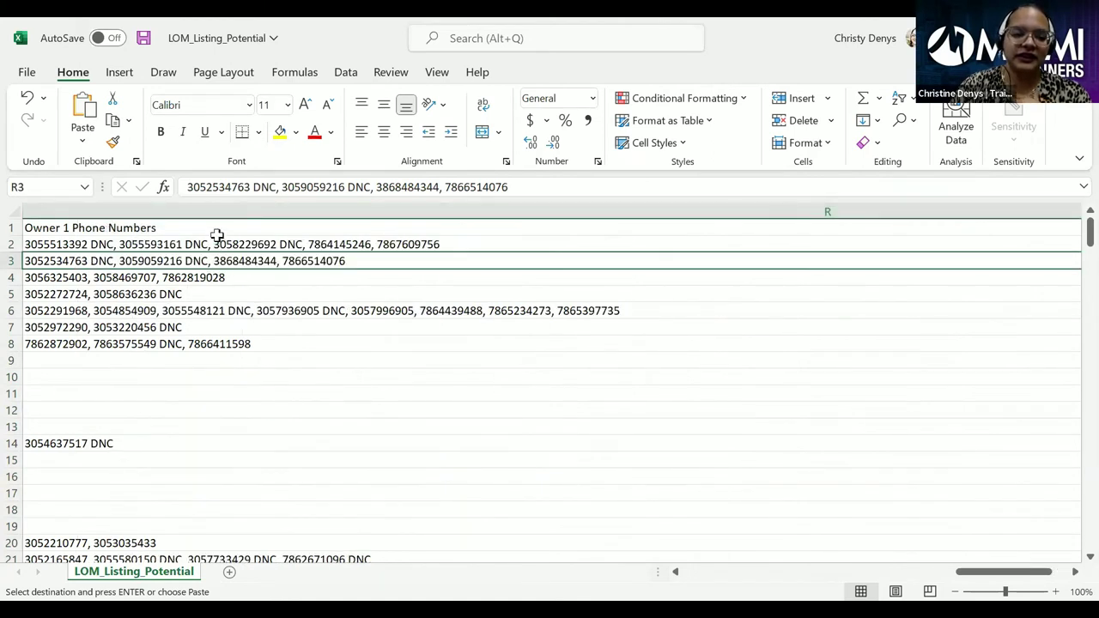
{"action": "left_click_drag", "start_coordinate": [216, 245], "coordinate": [203, 345]}
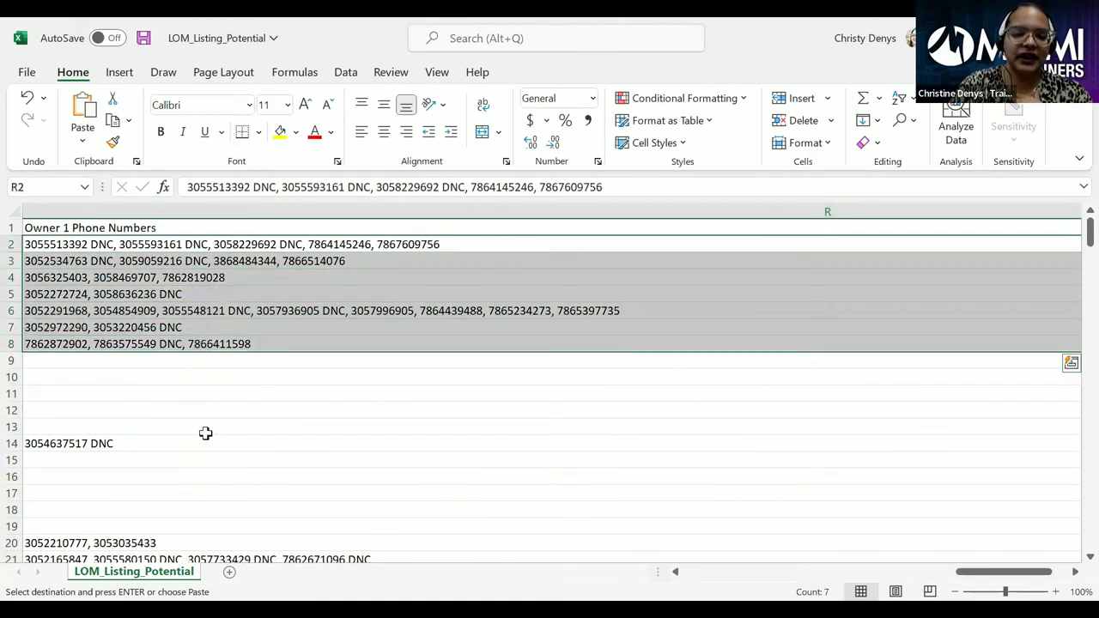
{"action": "left_click", "coordinate": [206, 427]}
{"action": "left_click", "coordinate": [383, 246]}
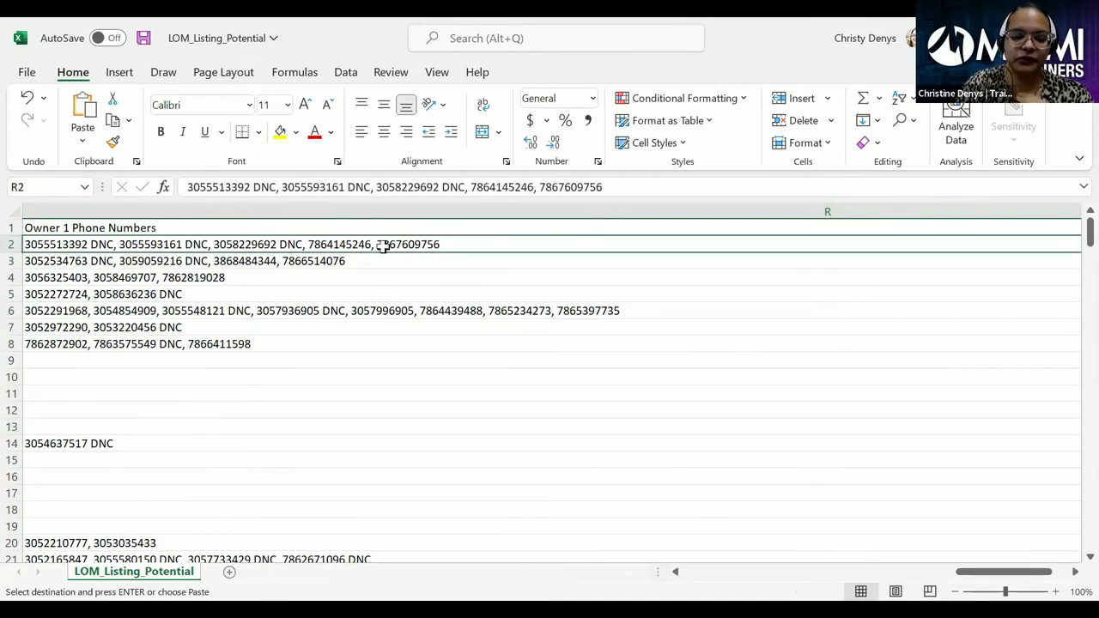
- Review the row 2 address and owner columns, then move to the Owner 2 first name column
{"action": "key", "text": "Left"}
{"action": "key", "text": "Left"}
{"action": "key", "text": "Left"}
{"action": "key", "text": "Left"}
{"action": "key", "text": "Left"}
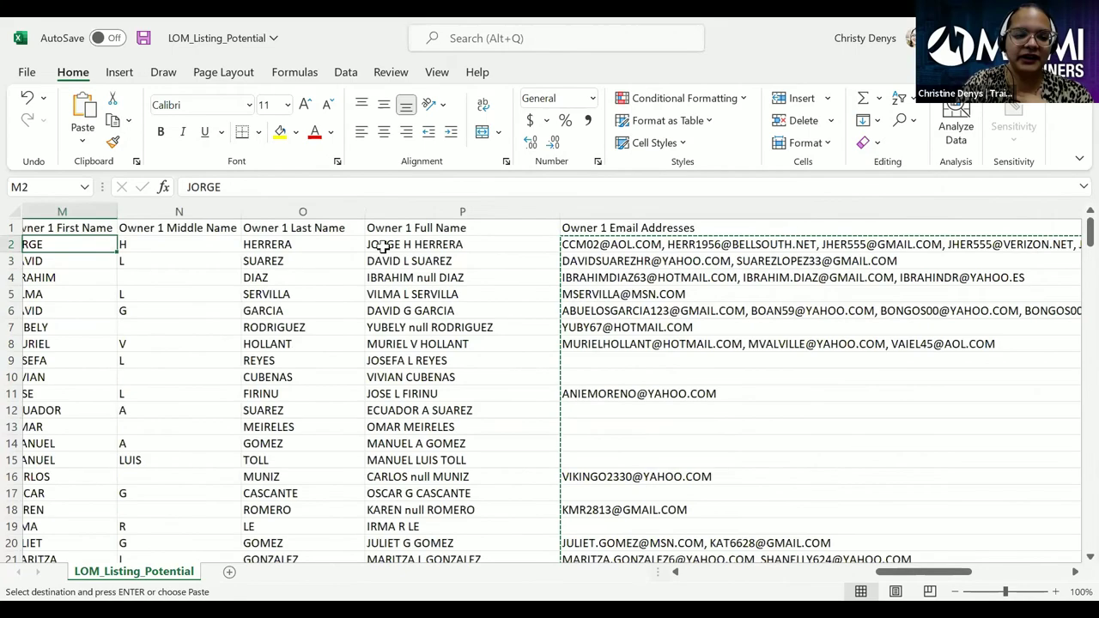
{"action": "key", "text": "Left"}
{"action": "key", "text": "Left"}
{"action": "key", "text": "Left"}
{"action": "key", "text": "Left"}
{"action": "key", "text": "Right"}
{"action": "key", "text": "Right"}
{"action": "key", "text": "Right"}
{"action": "key", "text": "Right"}
{"action": "key", "text": "Right"}
{"action": "key", "text": "Right"}
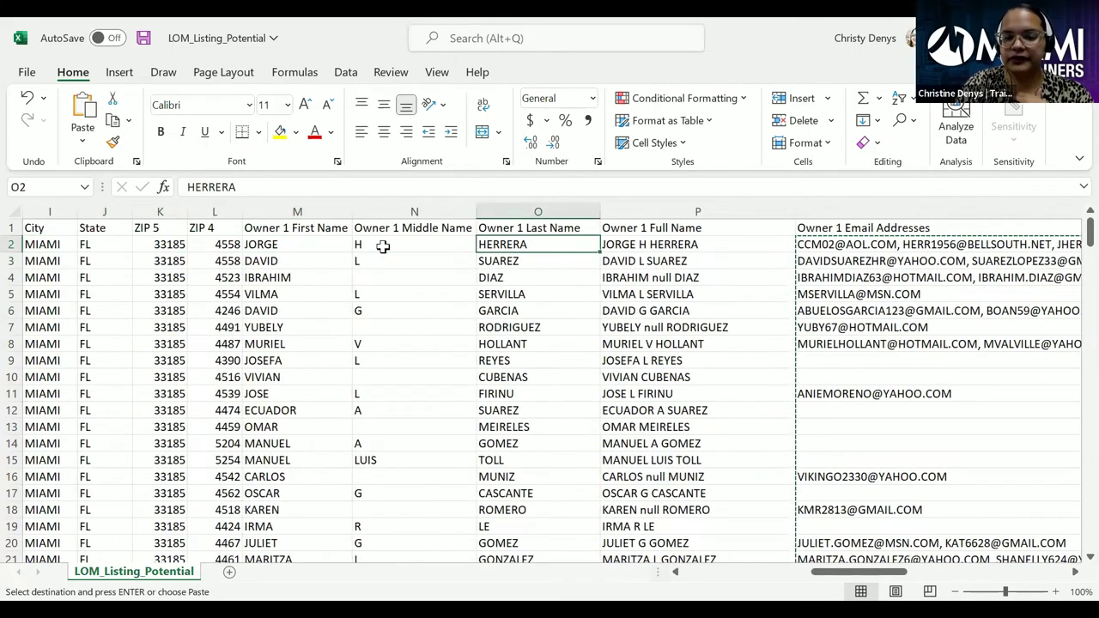
{"action": "key", "text": "Right"}
{"action": "key", "text": "Right"}
{"action": "key", "text": "Right"}
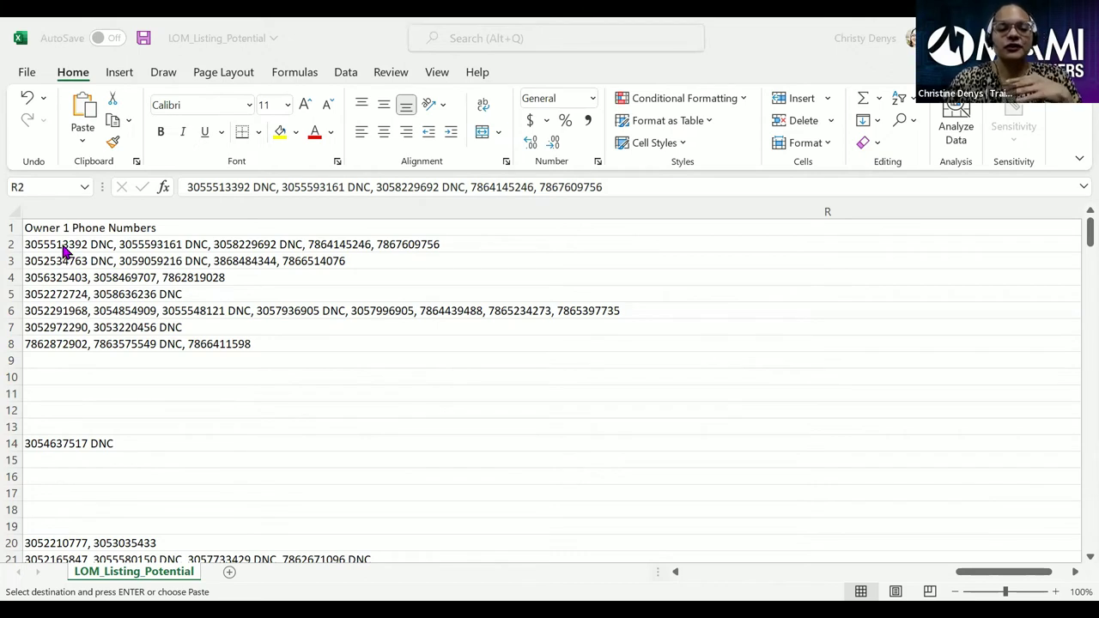
{"action": "left_click", "coordinate": [62, 245]}
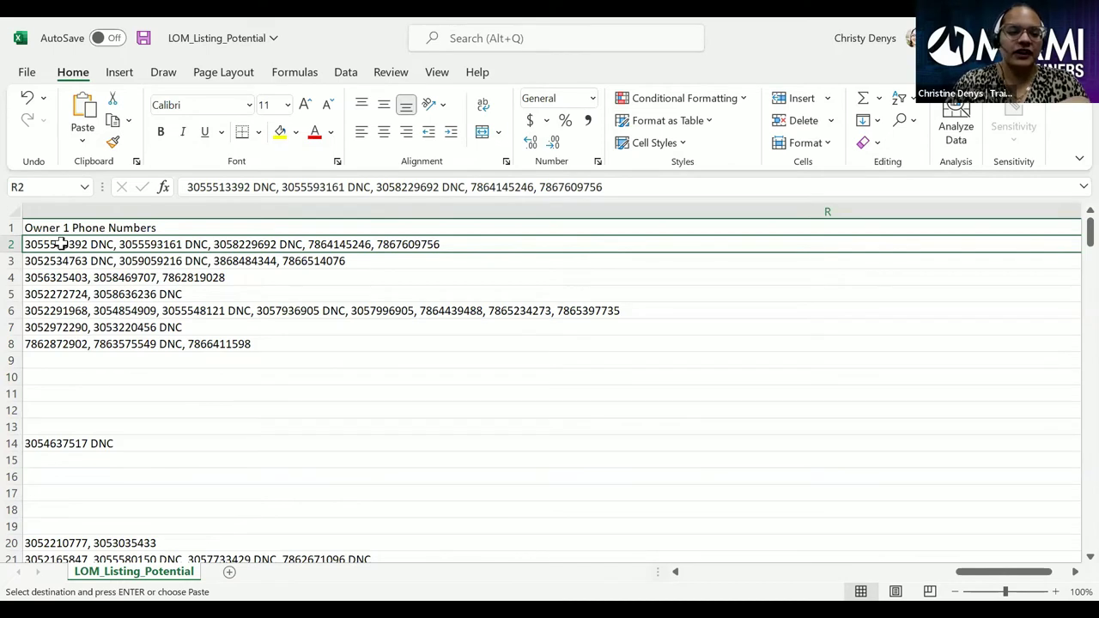
{"action": "left_click", "coordinate": [100, 243]}
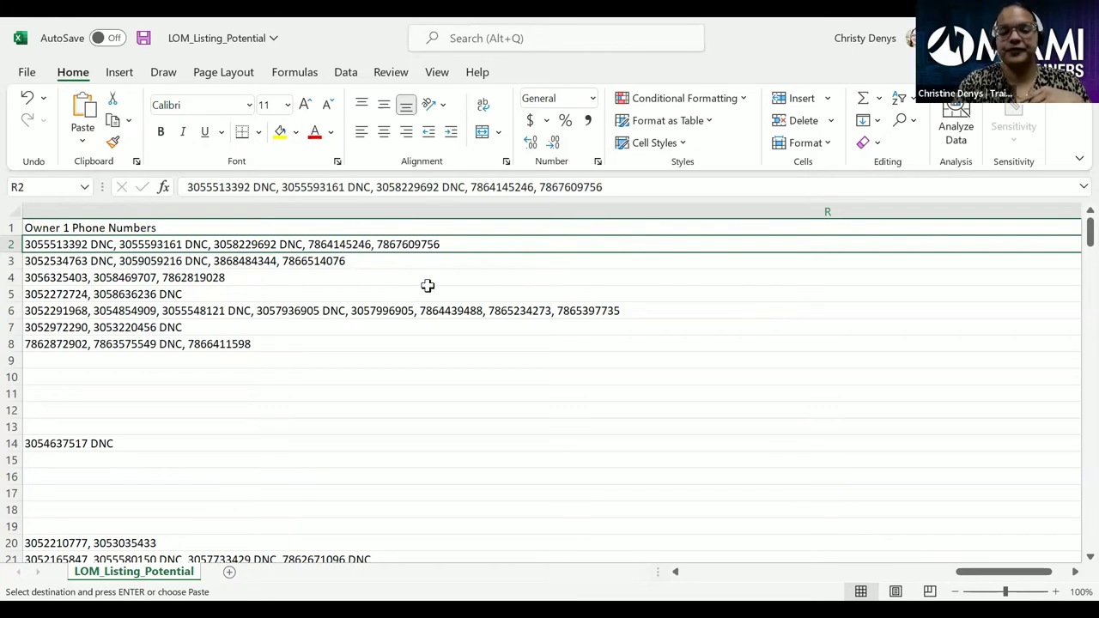
{"action": "key", "text": "Right"}
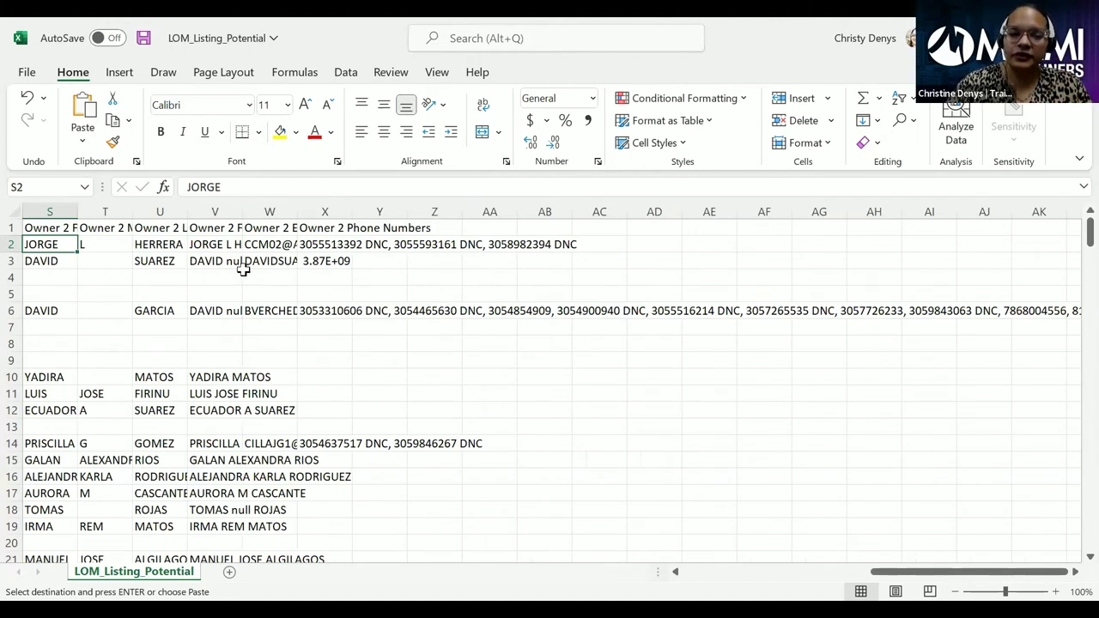
- Widen Owner 2 columns S–X to fit the first, middle and last names, emails and phone numbers
{"action": "left_click_drag", "start_coordinate": [78, 218], "coordinate": [132, 212]}
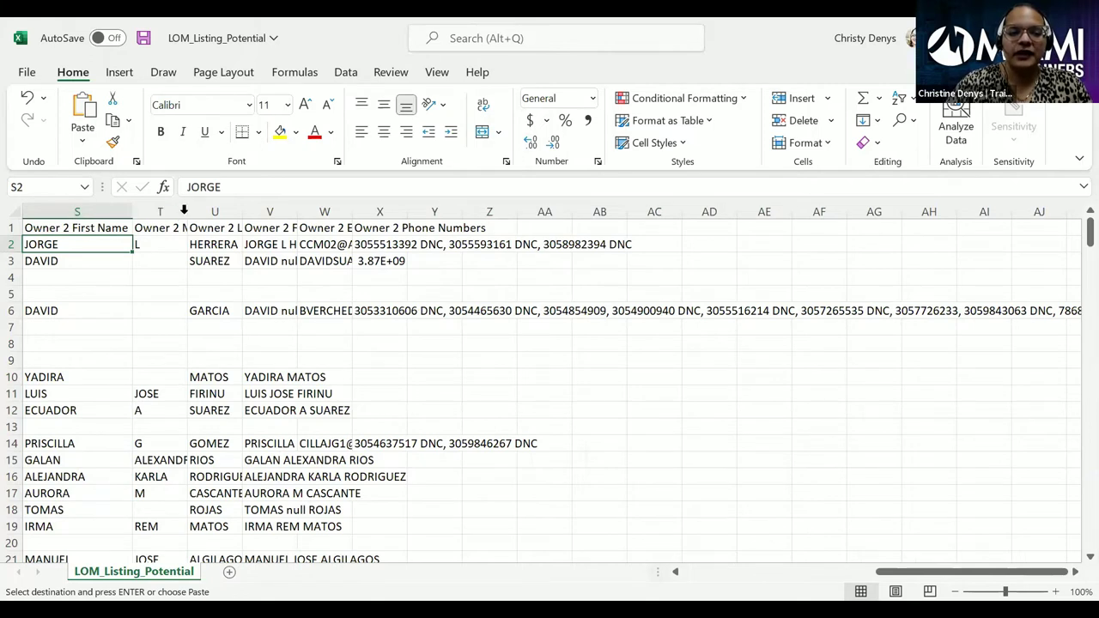
{"action": "double_click", "coordinate": [179, 213]}
{"action": "key", "text": "Right"}
{"action": "key", "text": "Right"}
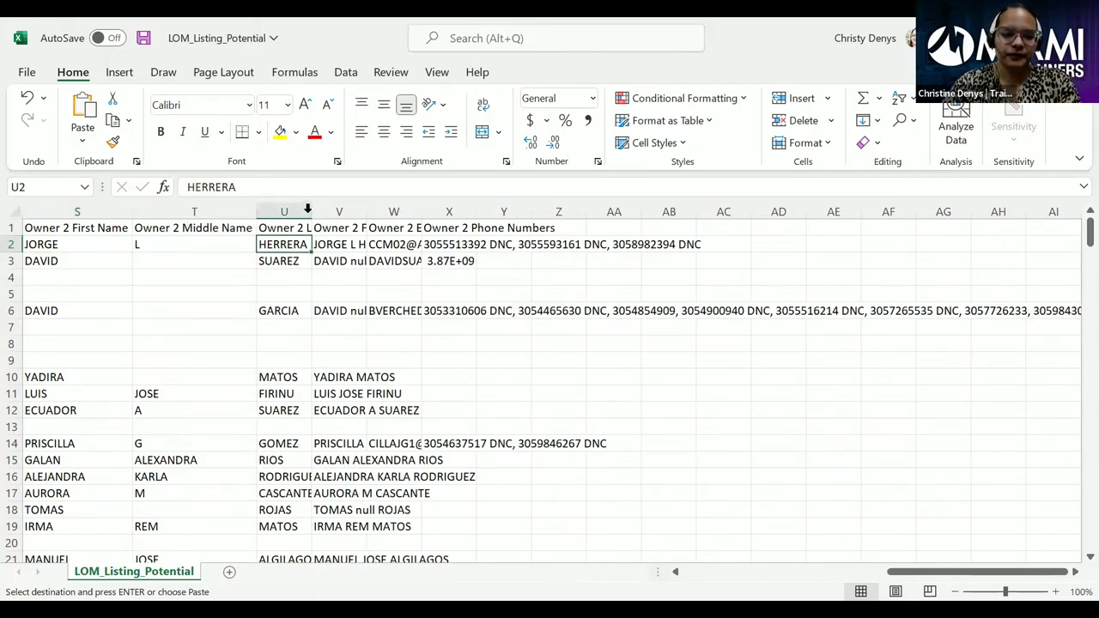
{"action": "double_click", "coordinate": [307, 211]}
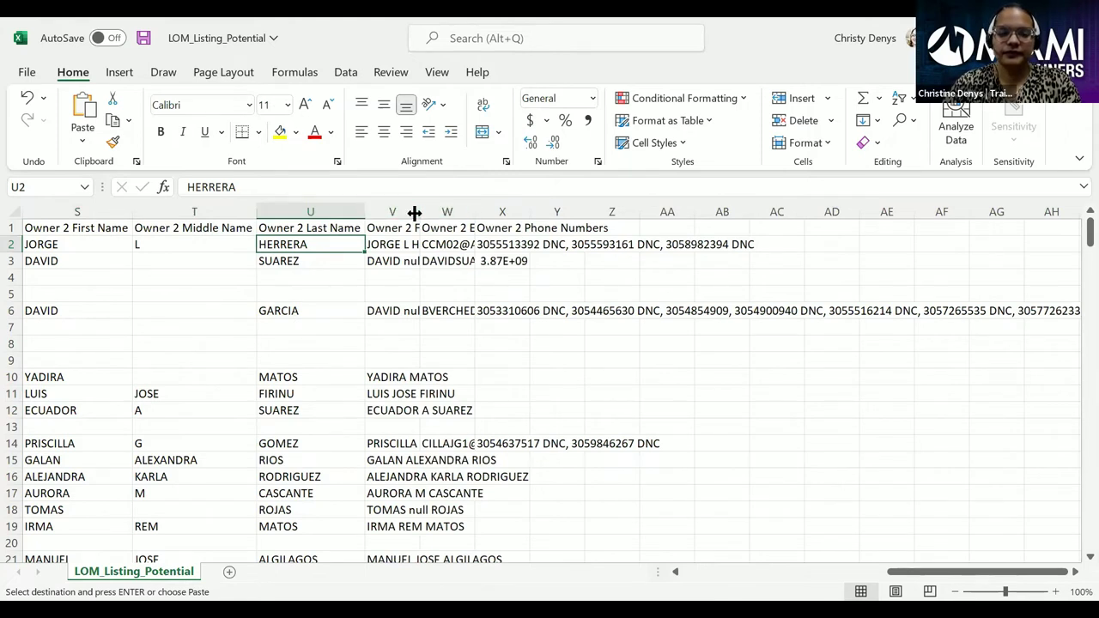
{"action": "double_click", "coordinate": [420, 212]}
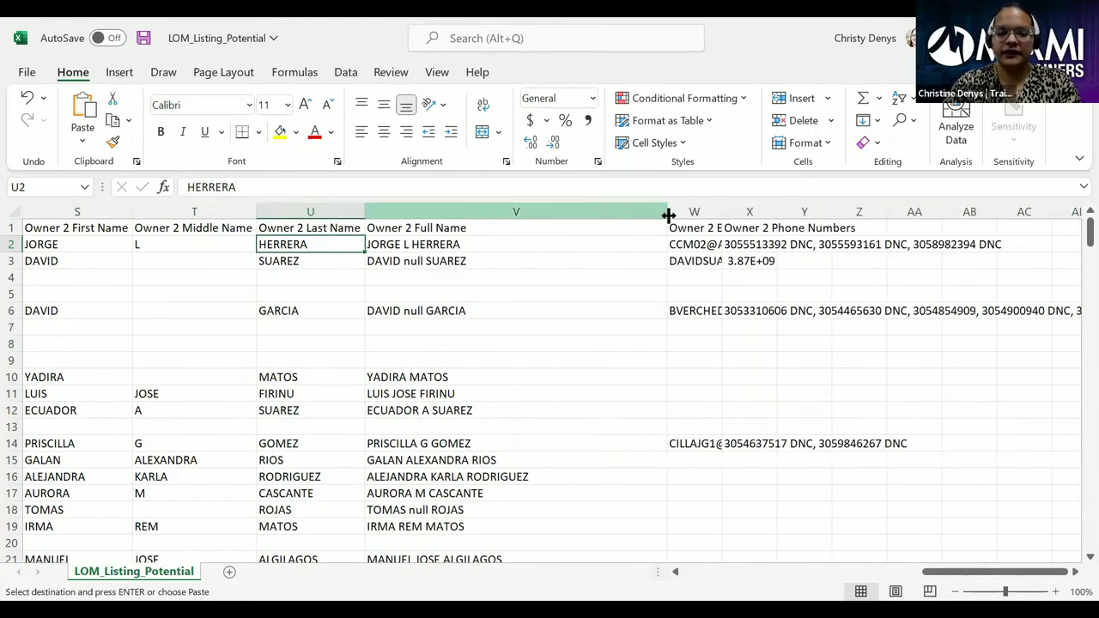
{"action": "double_click", "coordinate": [722, 212]}
{"action": "left_click", "coordinate": [775, 247]}
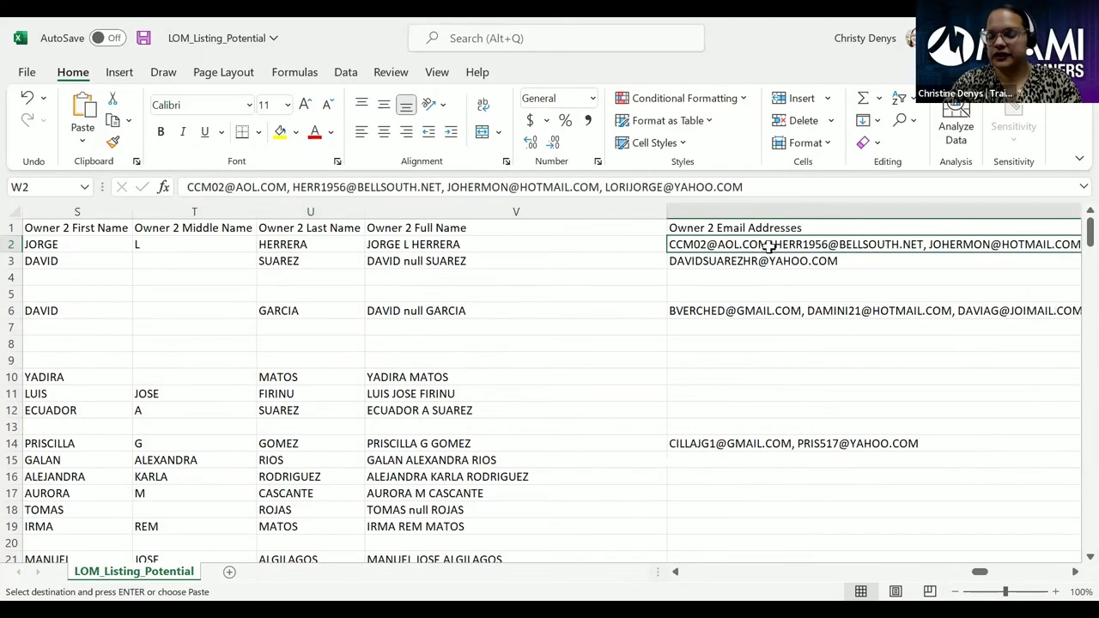
{"action": "key", "text": "Right"}
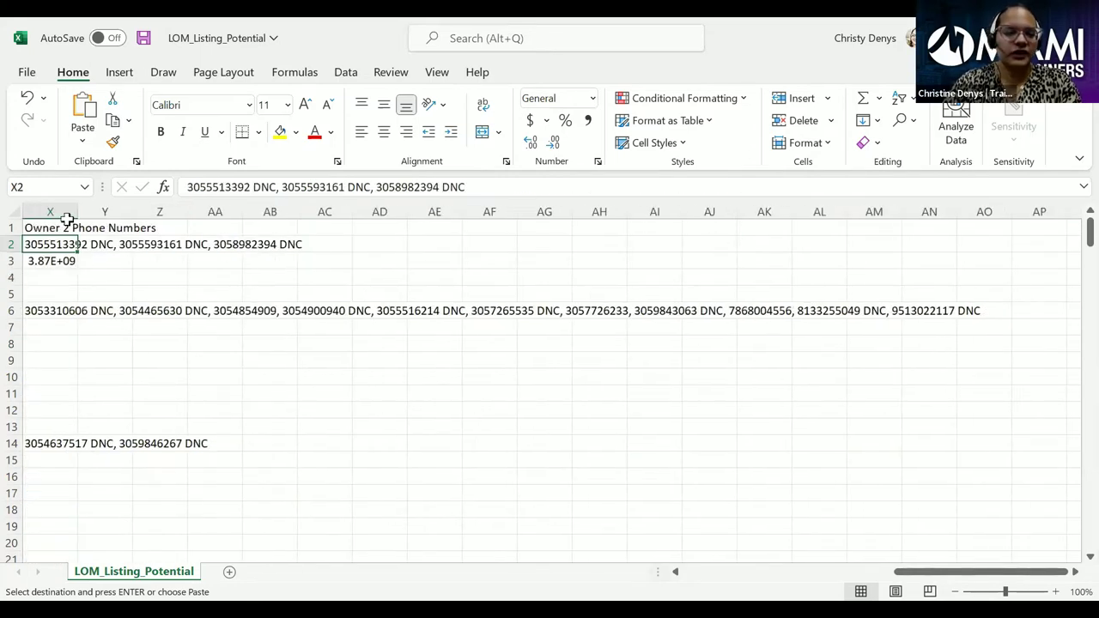
{"action": "double_click", "coordinate": [74, 213]}
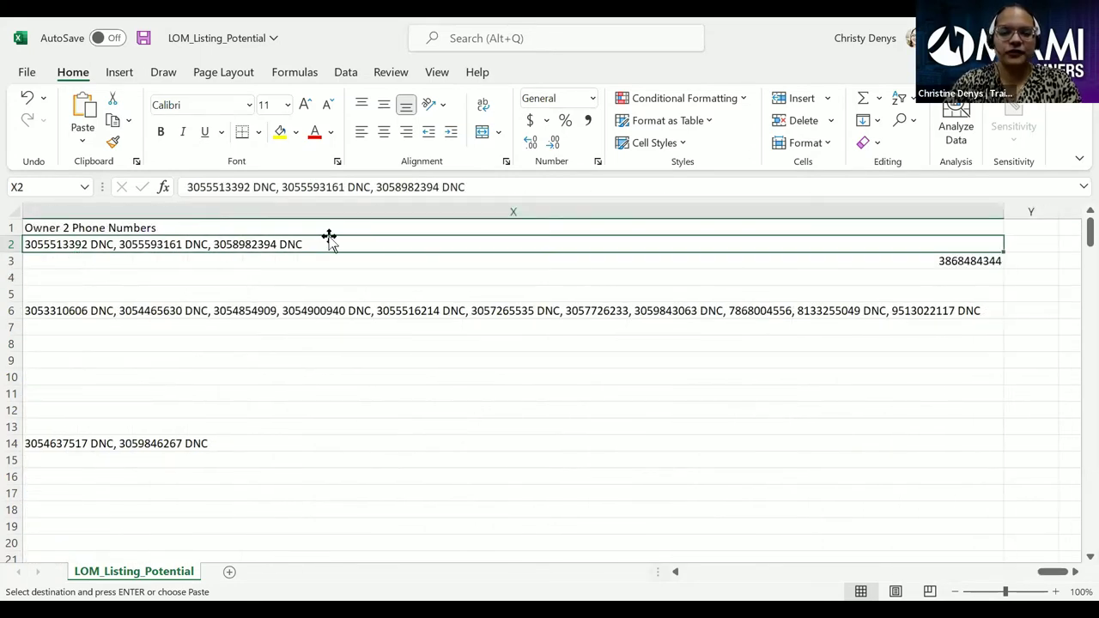
{"action": "key", "text": "Down"}
{"action": "key", "text": "Down"}
{"action": "key", "text": "Down"}
{"action": "key", "text": "Down"}
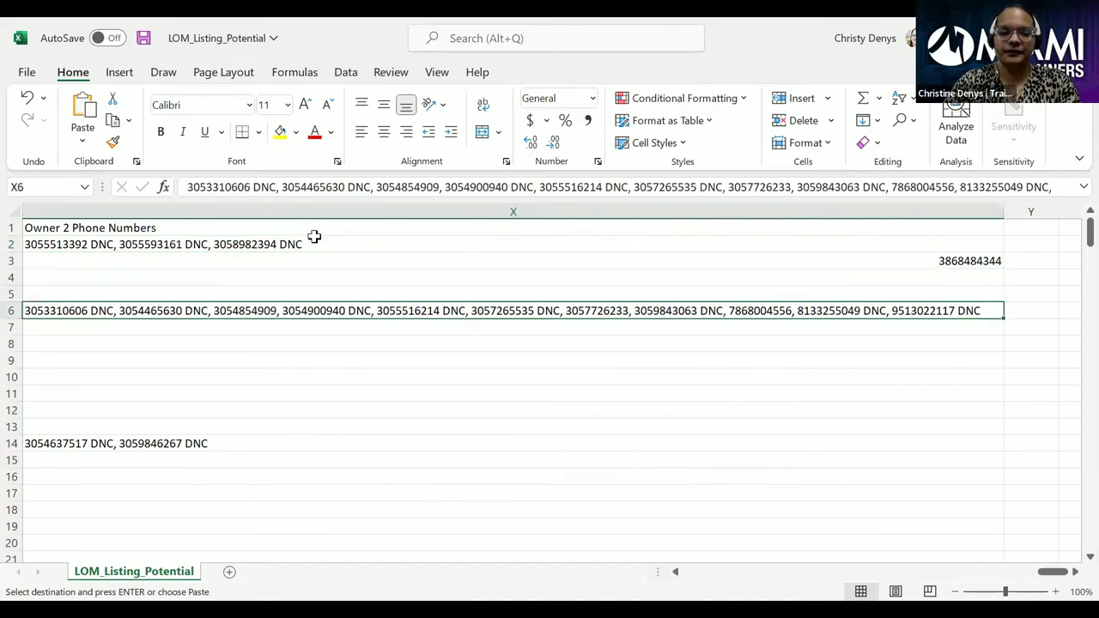
{"action": "key", "text": "Left"}
{"action": "key", "text": "Left"}
{"action": "key", "text": "Left"}
{"action": "key", "text": "Left"}
{"action": "key", "text": "Left"}
{"action": "key", "text": "Left"}
{"action": "key", "text": "Left"}
{"action": "key", "text": "Left"}
{"action": "key", "text": "Left"}
{"action": "key", "text": "Left"}
{"action": "key", "text": "Left"}
{"action": "key", "text": "Left"}
{"action": "key", "text": "Left"}
{"action": "key", "text": "Left"}
{"action": "key", "text": "Left"}
{"action": "key", "text": "Left"}
{"action": "key", "text": "Left"}
{"action": "key", "text": "Left"}
{"action": "key", "text": "Left"}
{"action": "key", "text": "Left"}
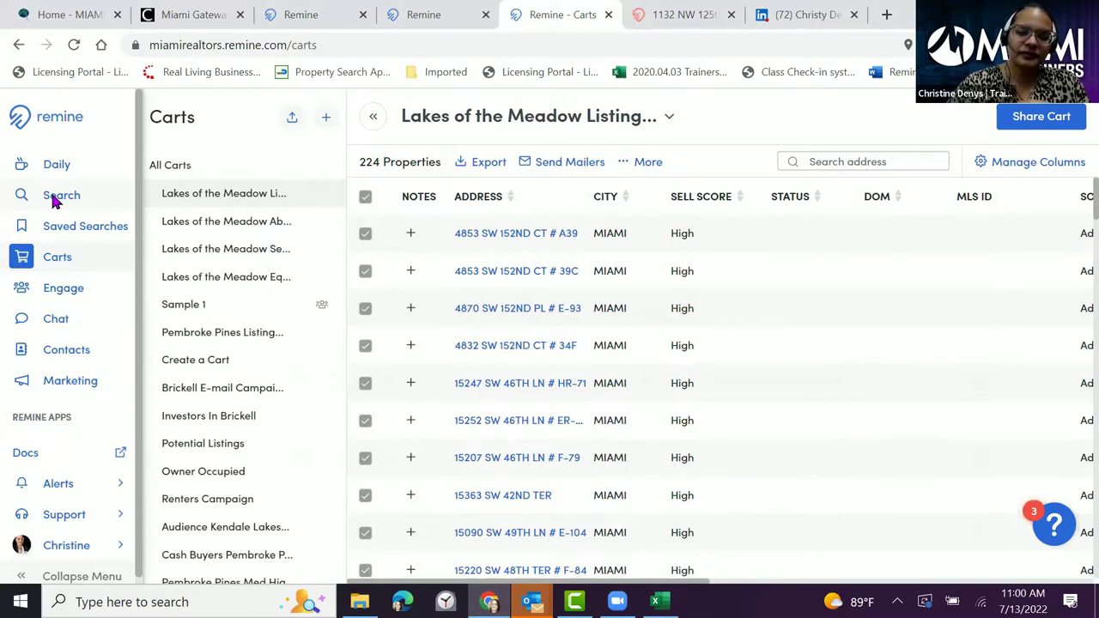
- Switch the search map to Listing results, then go to the Daily dashboard's listing updates
{"action": "left_click", "coordinate": [53, 196]}
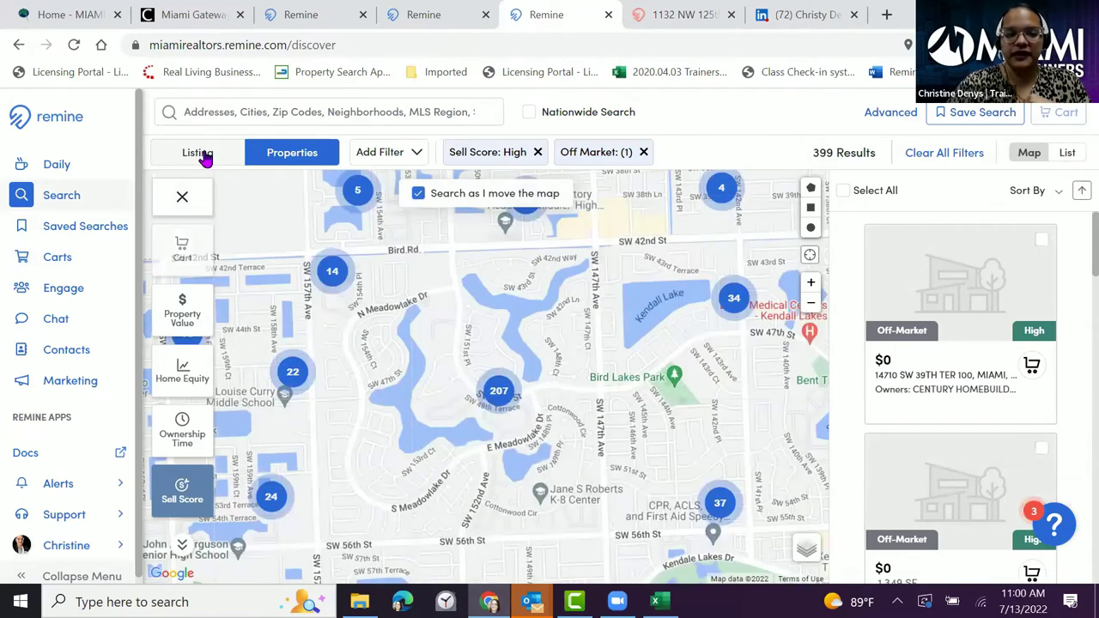
{"action": "left_click", "coordinate": [203, 152]}
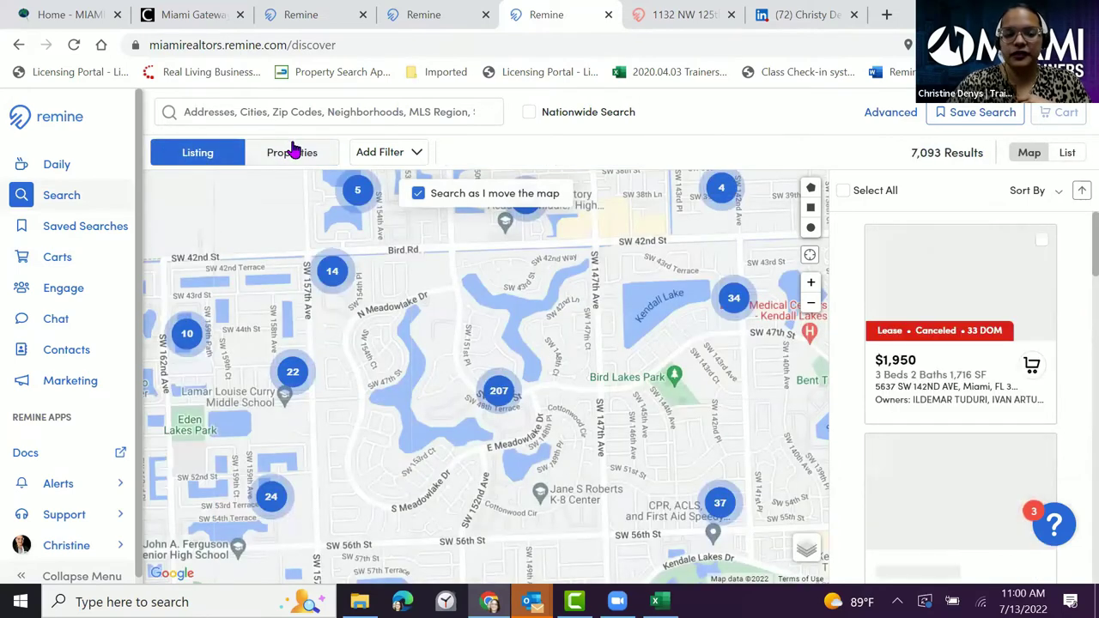
{"action": "left_click", "coordinate": [208, 152]}
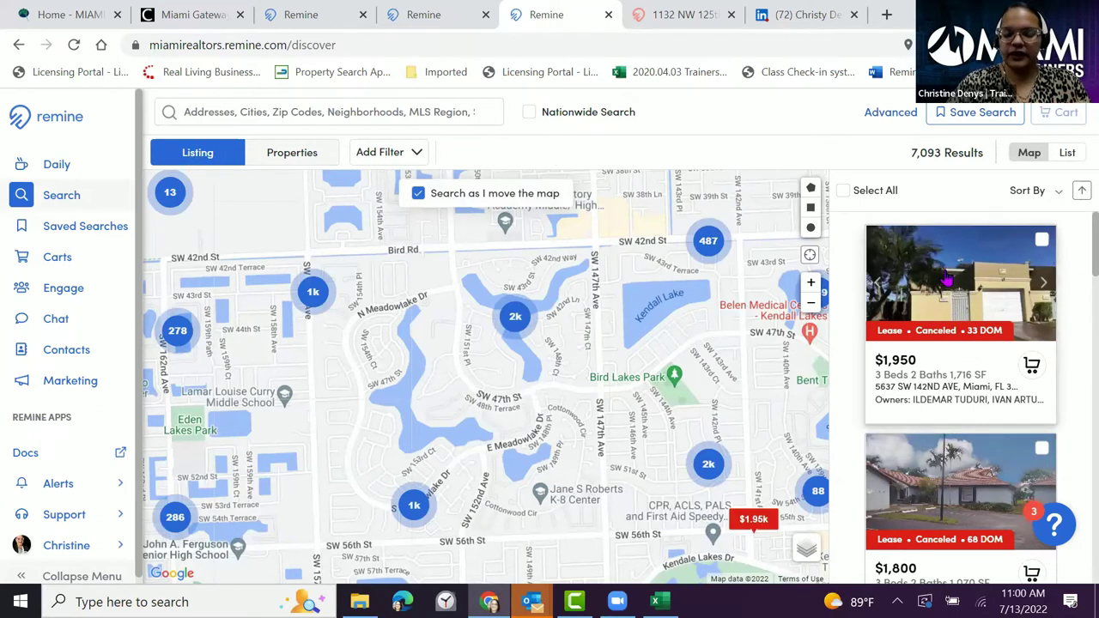
{"action": "scroll", "coordinate": [225, 175], "scroll_direction": "up", "scroll_amount": 2}
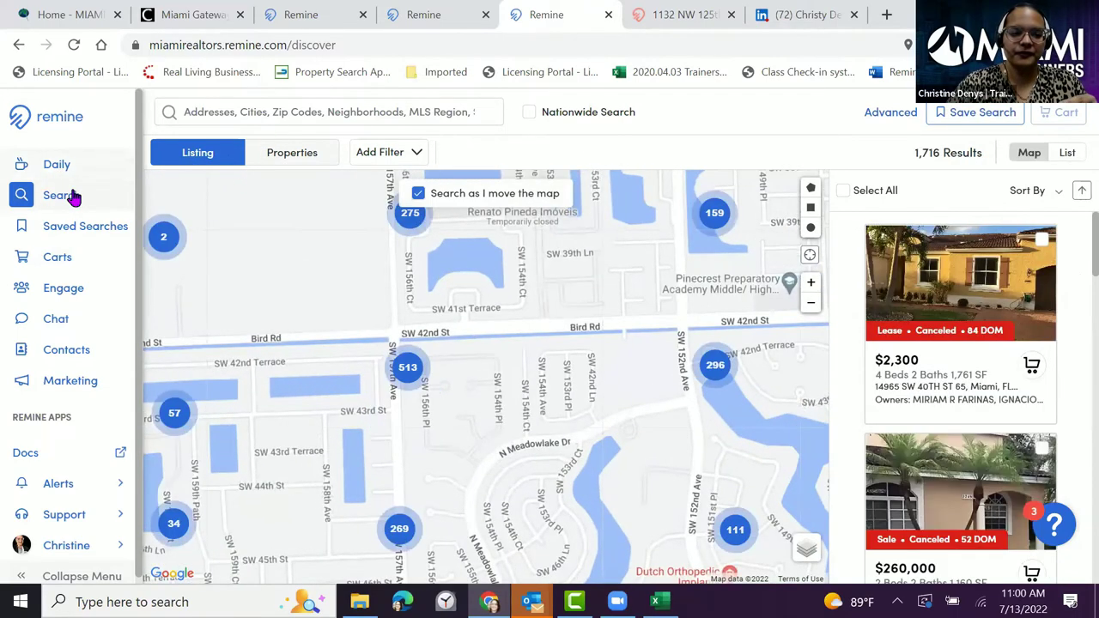
{"action": "left_click", "coordinate": [273, 110]}
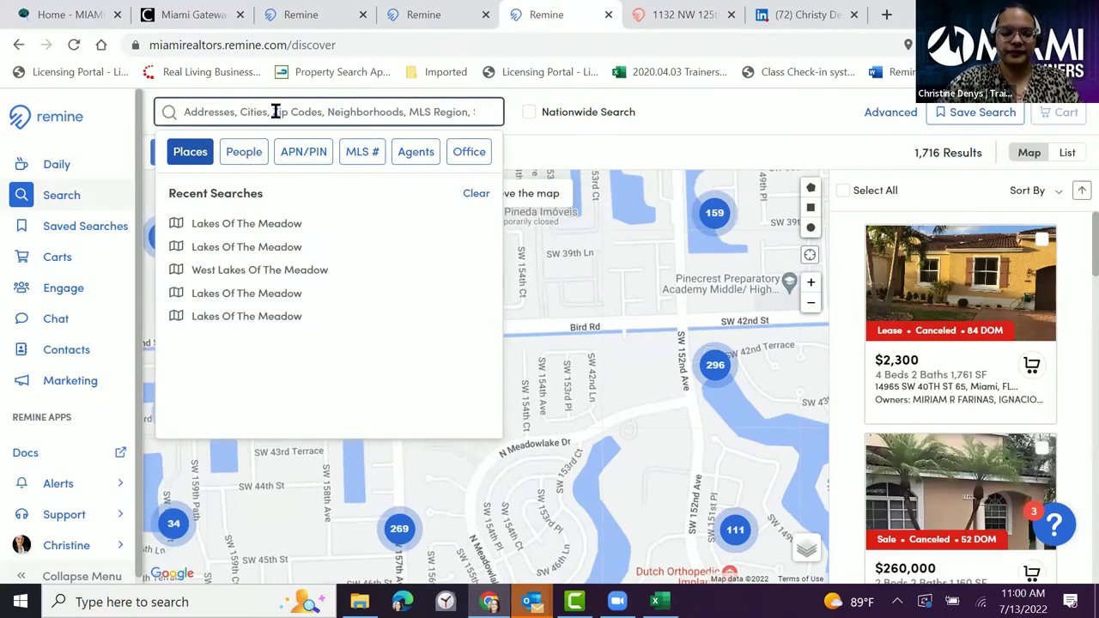
{"action": "left_click", "coordinate": [54, 168]}
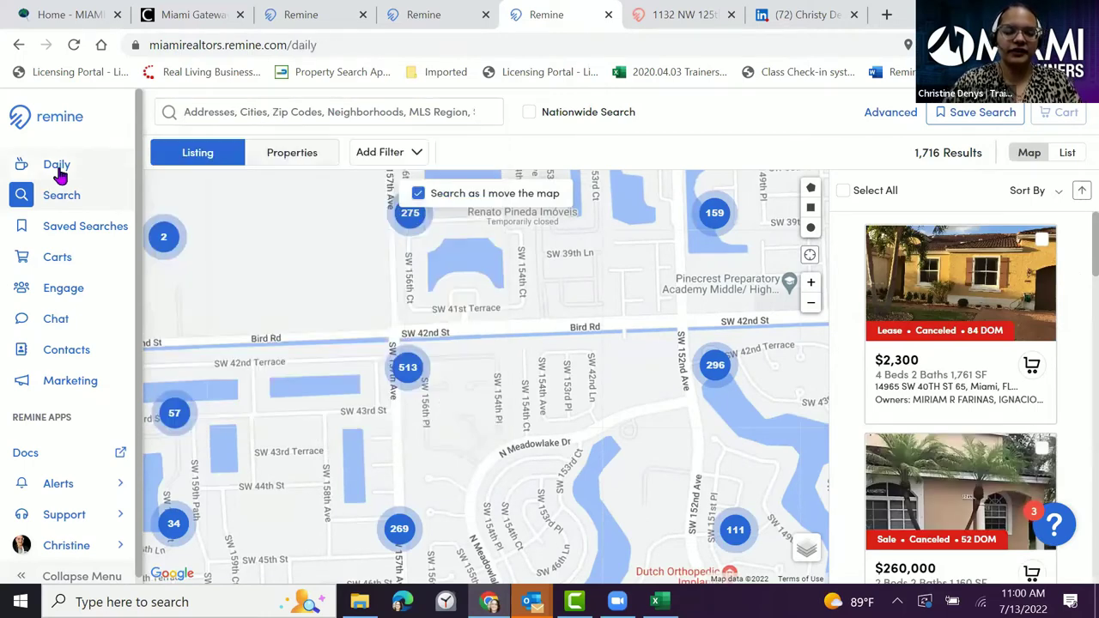
{"action": "scroll", "coordinate": [359, 278], "scroll_direction": "down", "scroll_amount": 1}
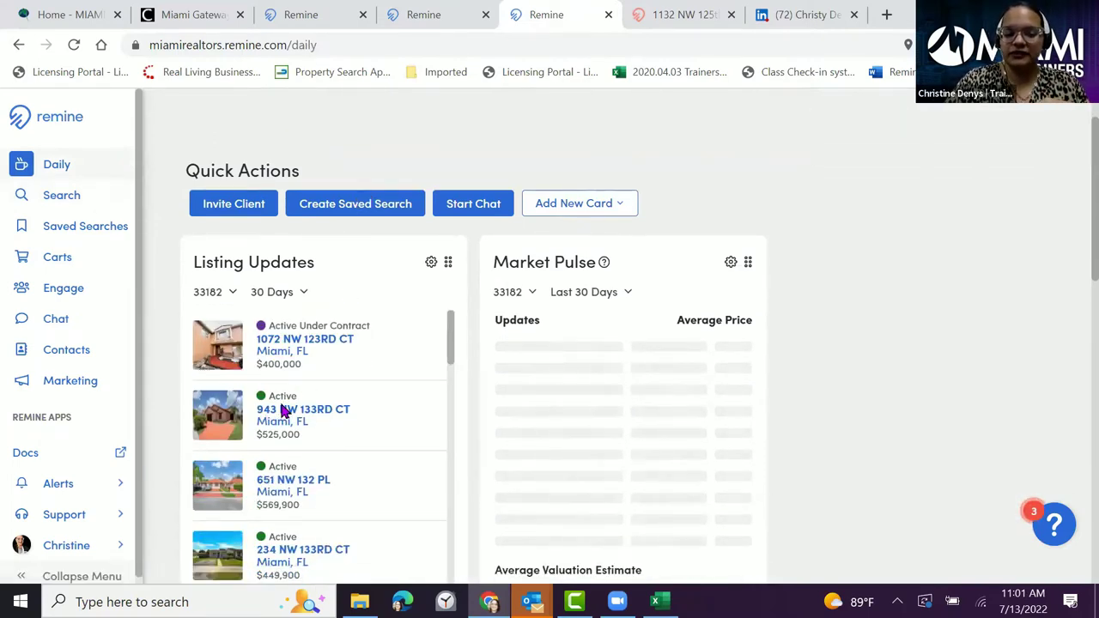
{"action": "left_click", "coordinate": [280, 411]}
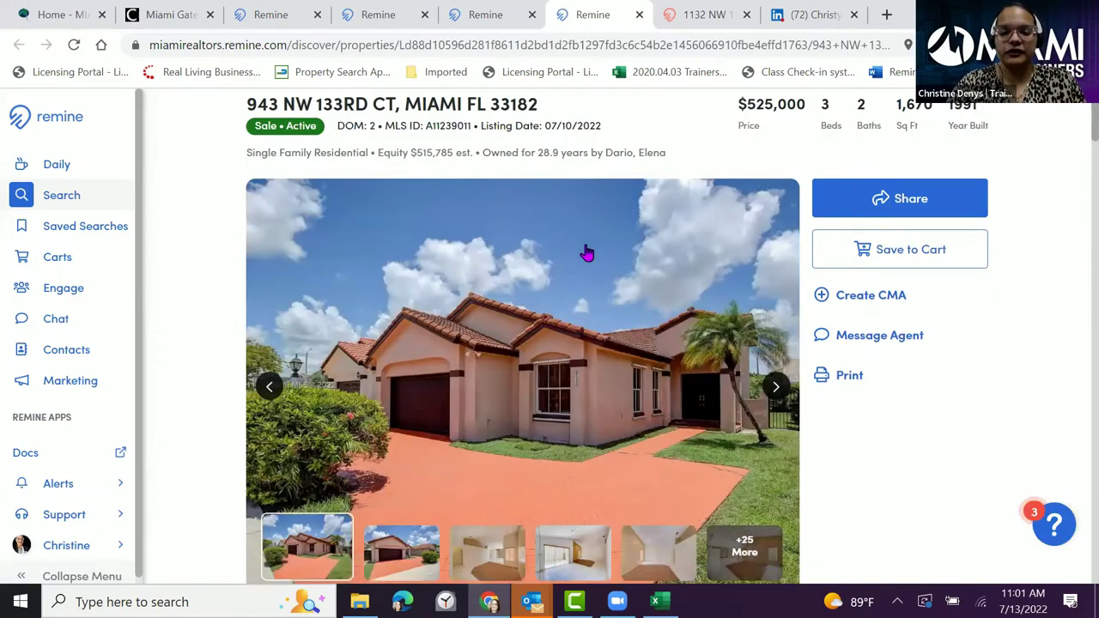
{"action": "scroll", "coordinate": [586, 250], "scroll_direction": "down", "scroll_amount": 5}
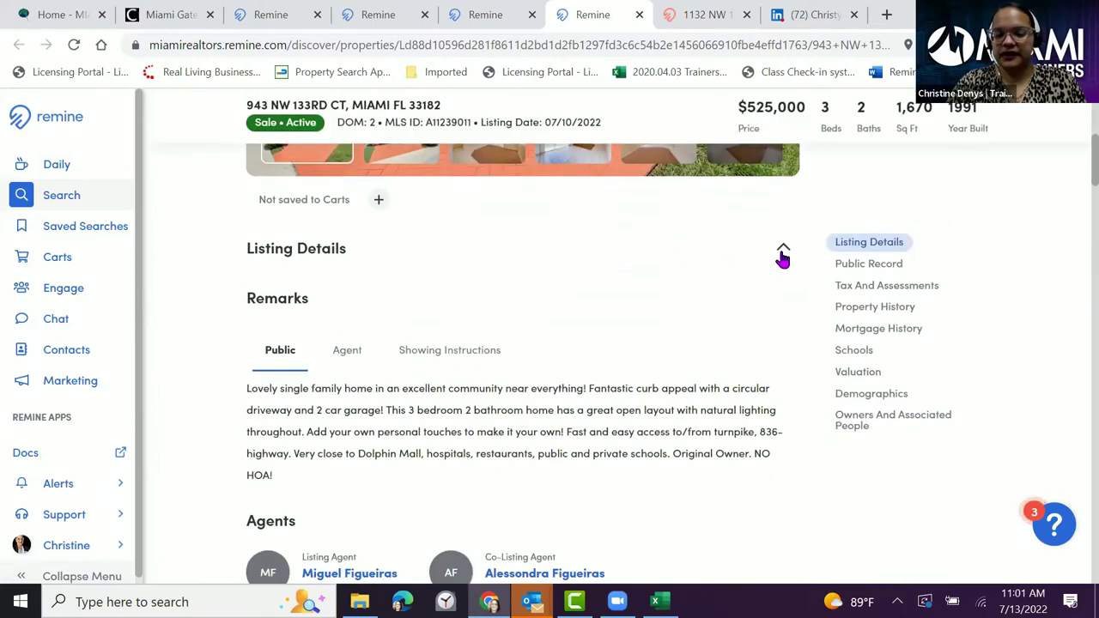
{"action": "left_click", "coordinate": [859, 376]}
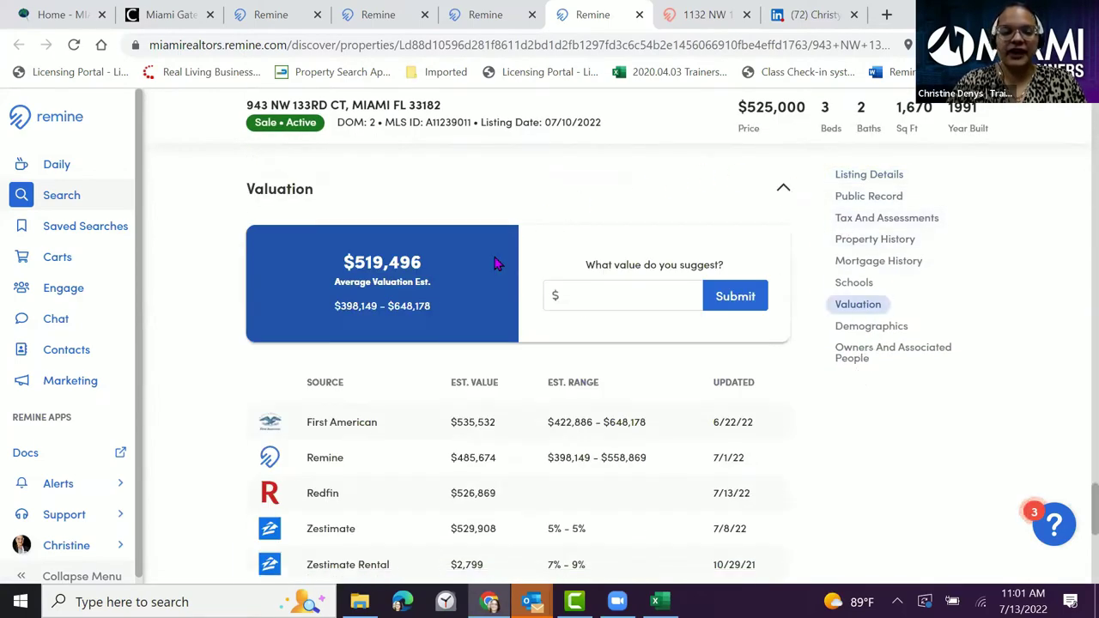
{"action": "scroll", "coordinate": [395, 352], "scroll_direction": "down", "scroll_amount": 1}
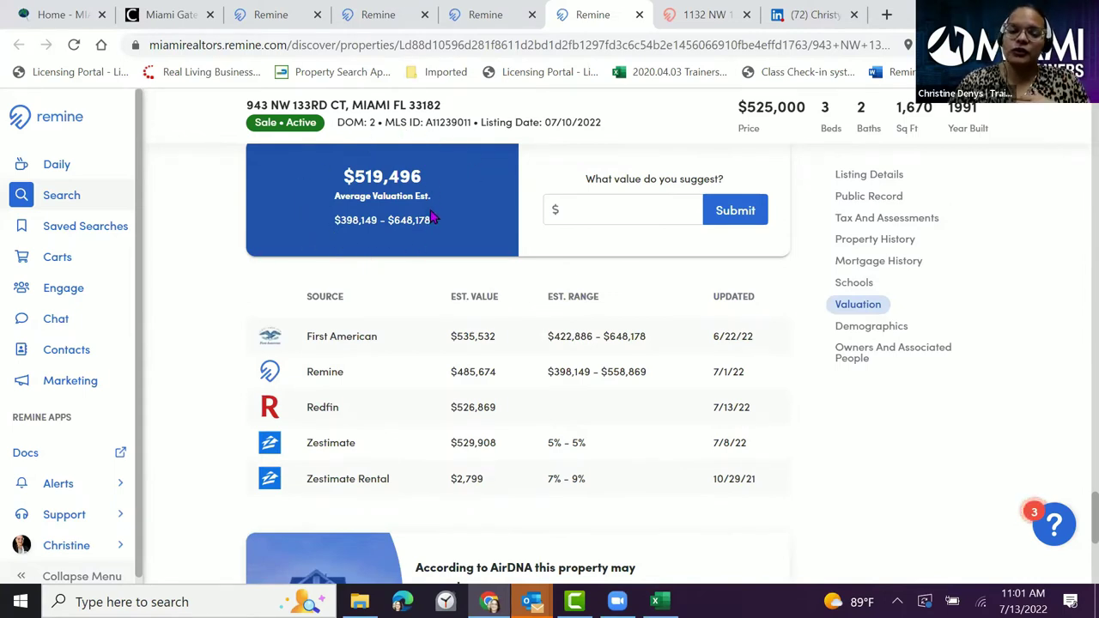
{"action": "scroll", "coordinate": [433, 219], "scroll_direction": "up", "scroll_amount": 1}
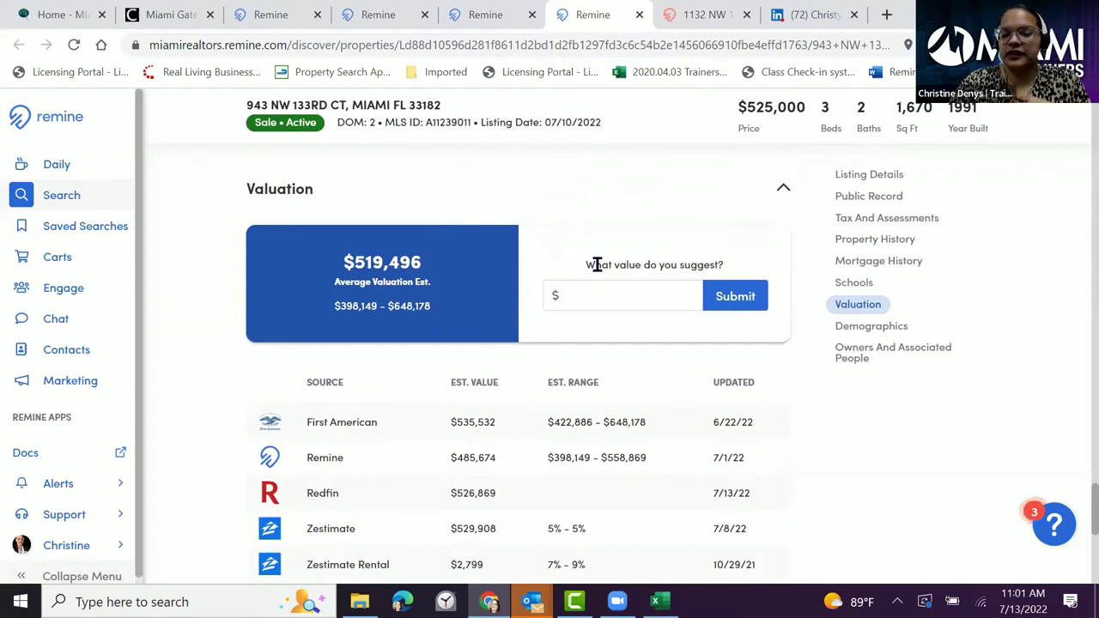
- Start a suggested value for the property, then go to the Saved Searches page
{"action": "left_click", "coordinate": [596, 292]}
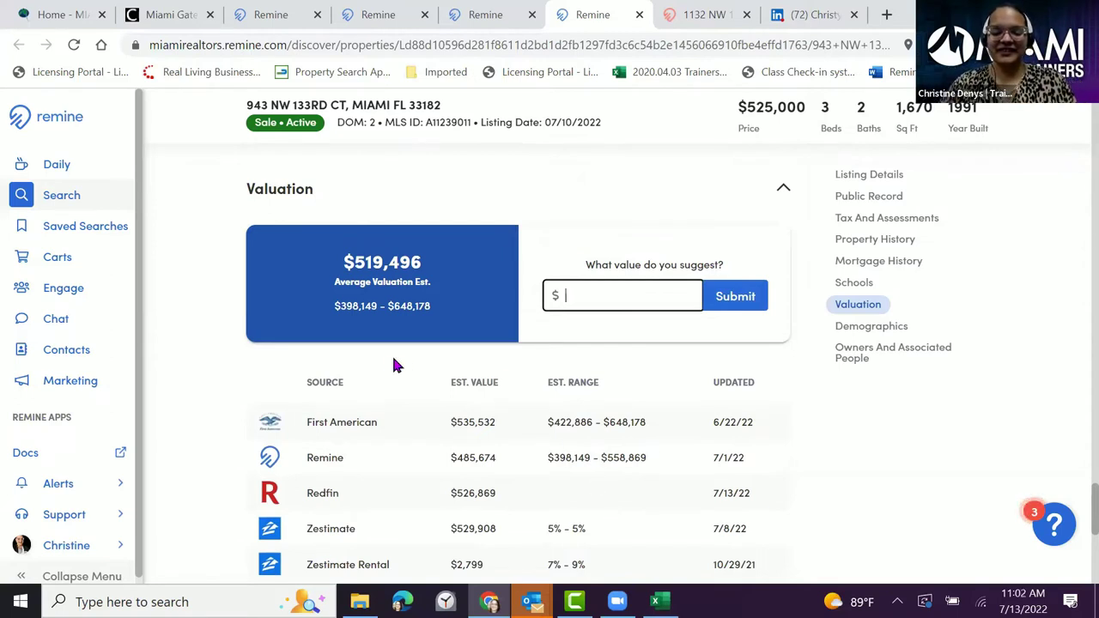
{"action": "scroll", "coordinate": [385, 378], "scroll_direction": "down", "scroll_amount": 1}
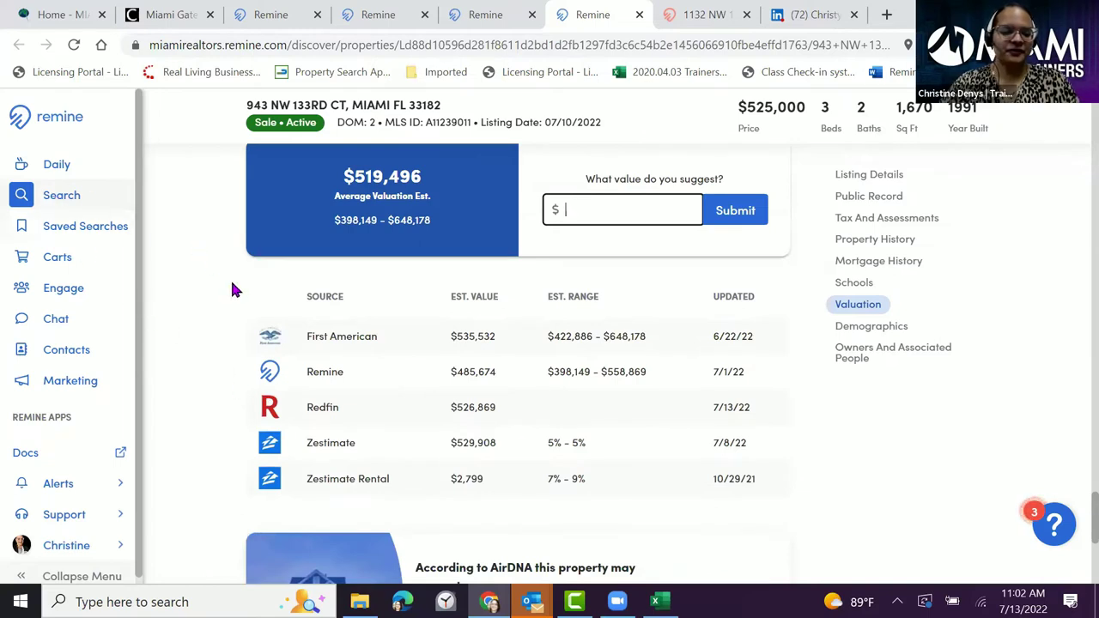
{"action": "scroll", "coordinate": [584, 368], "scroll_direction": "up", "scroll_amount": 1}
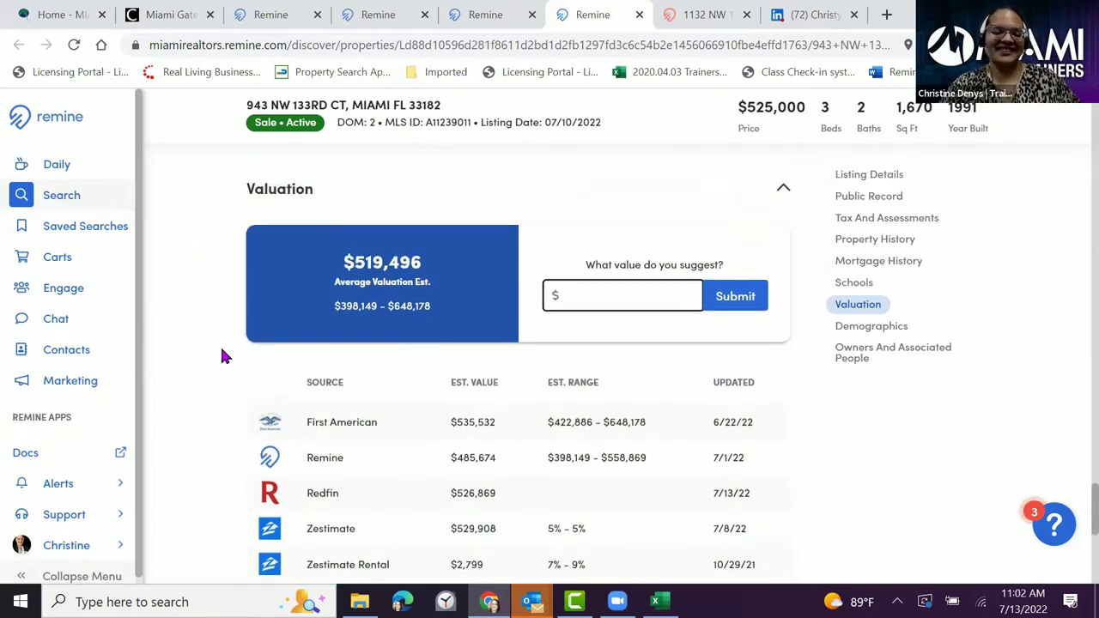
{"action": "left_click", "coordinate": [64, 230]}
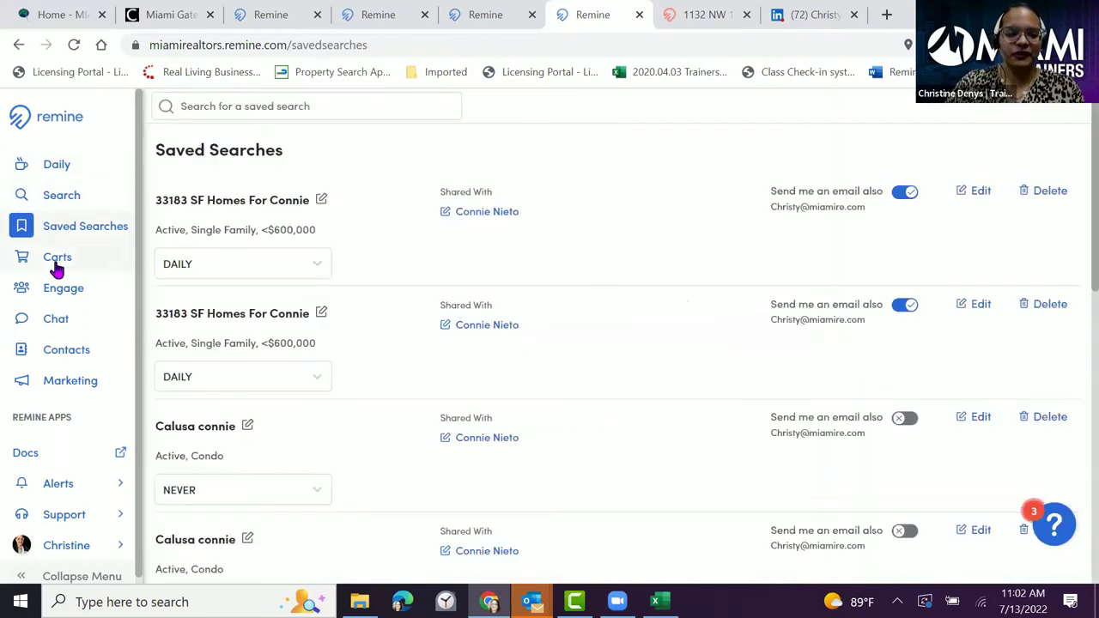
- Load the Lakes of the Meadow Listing Pot cart's 224 properties from Carts and check its More menu
{"action": "left_click", "coordinate": [56, 267]}
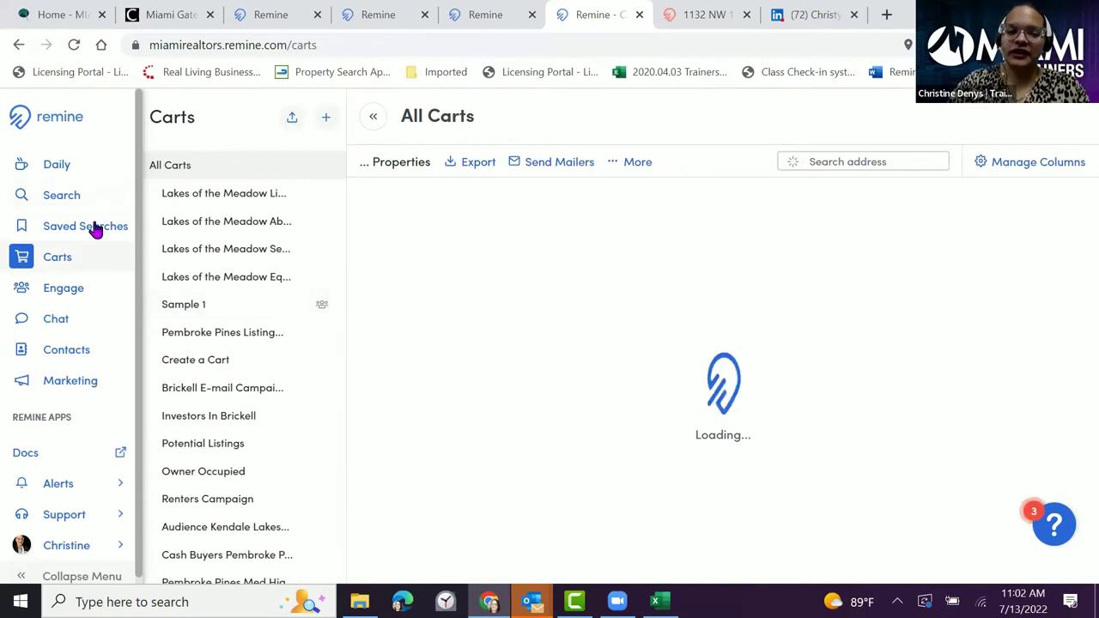
{"action": "left_click", "coordinate": [224, 199]}
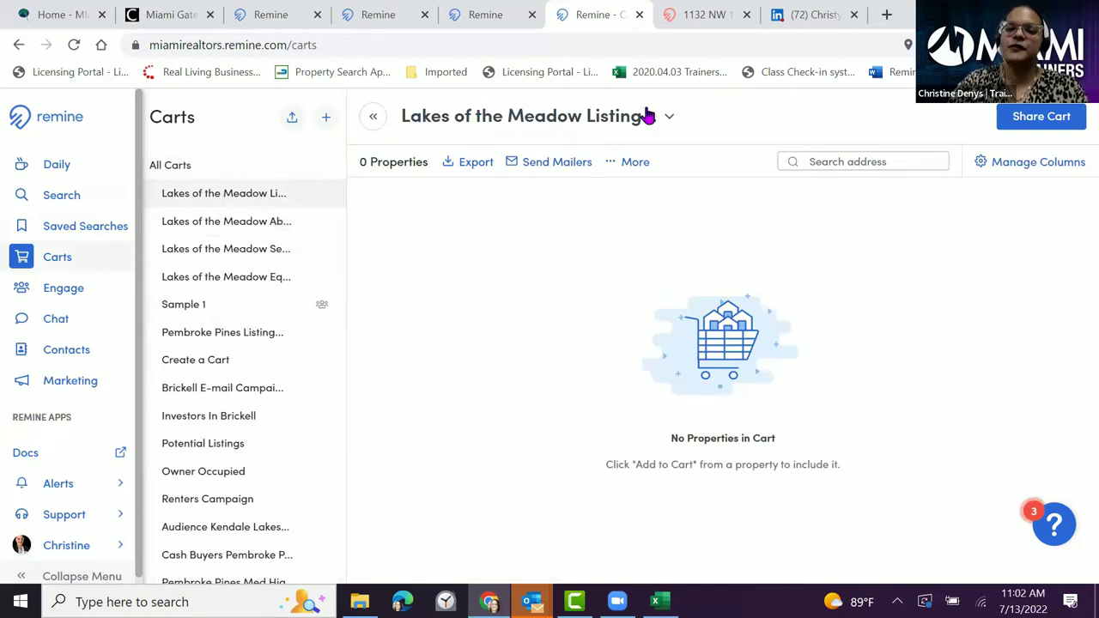
{"action": "left_click", "coordinate": [251, 203]}
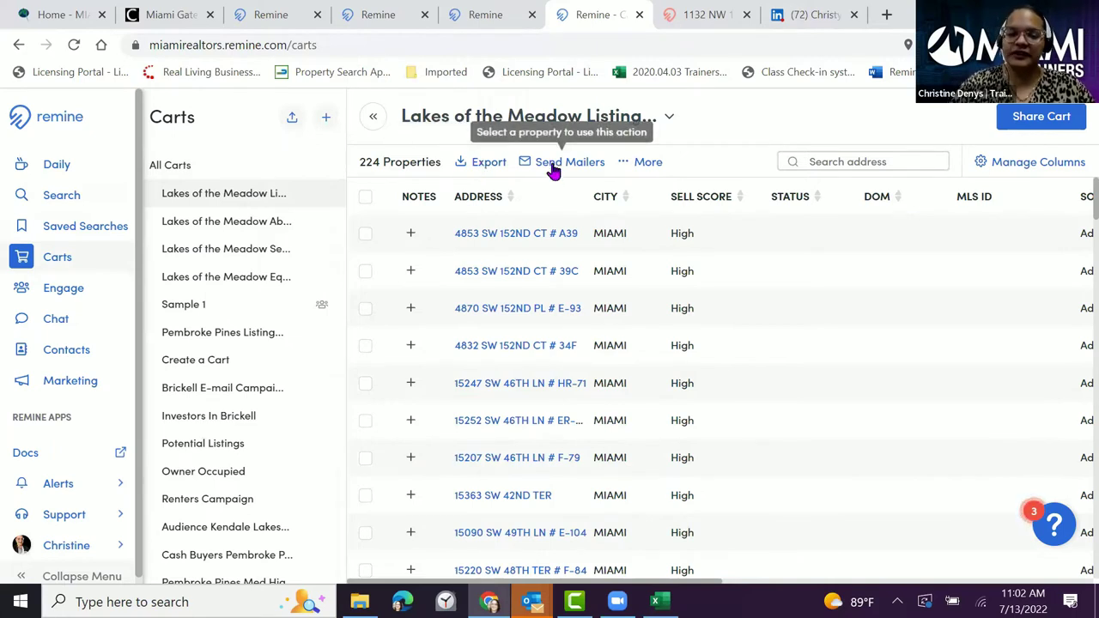
{"action": "left_click", "coordinate": [653, 163]}
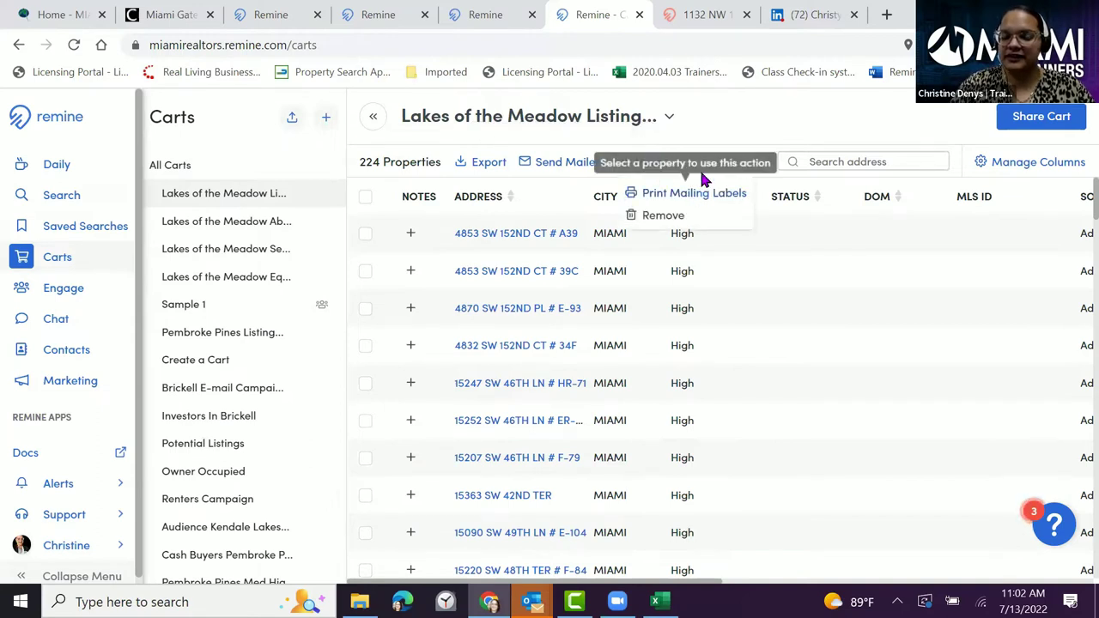
{"action": "left_click", "coordinate": [711, 128]}
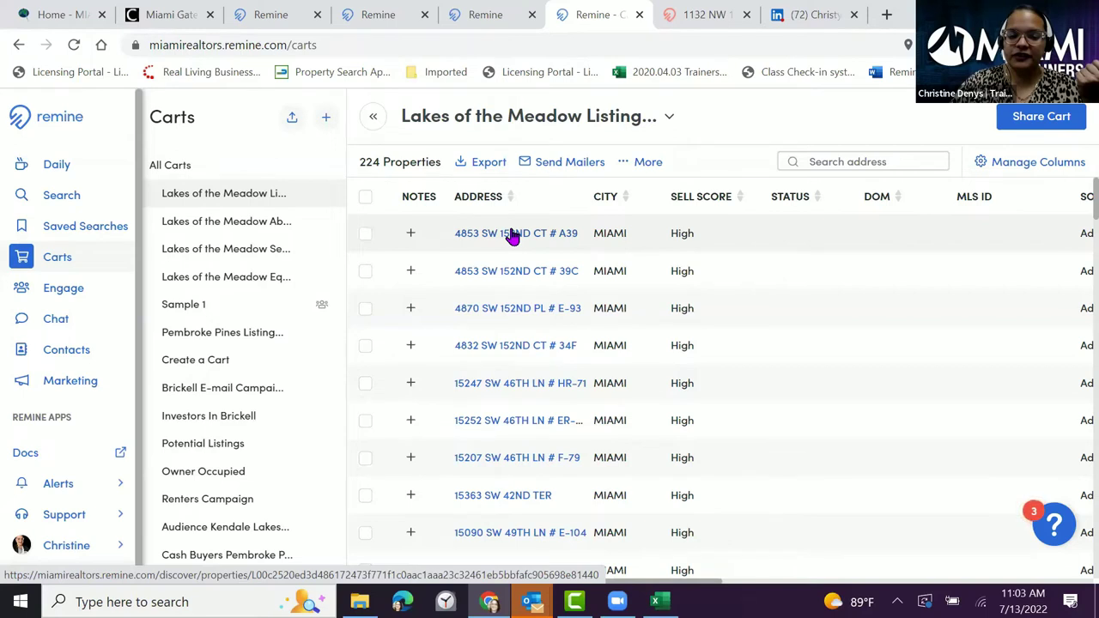
- Open the first cart property's full record and scroll through its details
{"action": "left_click", "coordinate": [511, 234]}
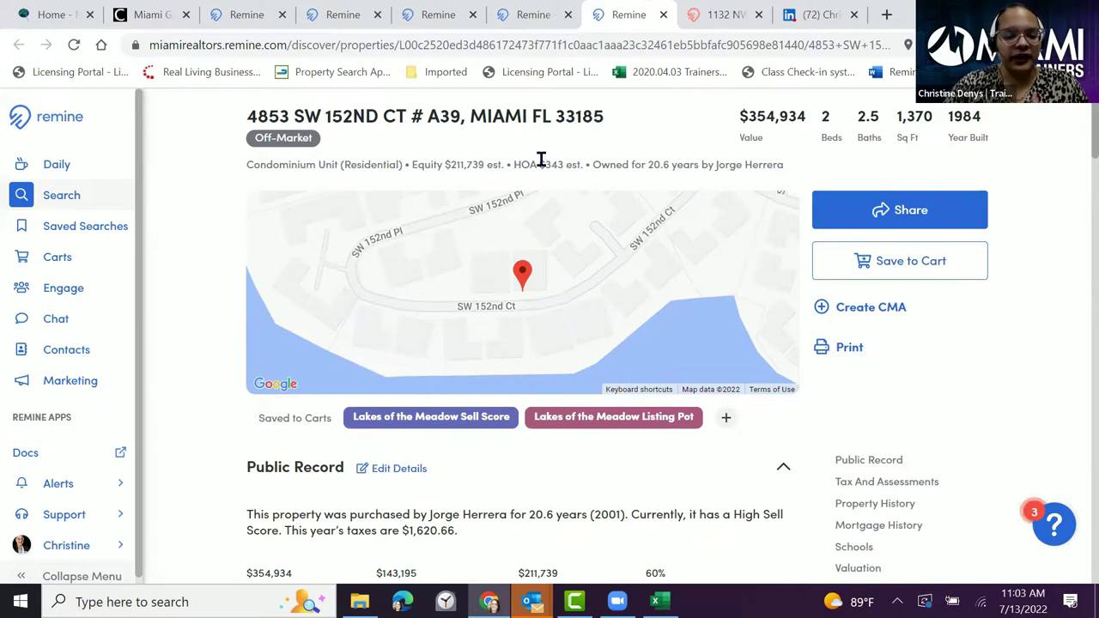
{"action": "scroll", "coordinate": [275, 306], "scroll_direction": "down", "scroll_amount": 1}
{"action": "scroll", "coordinate": [216, 348], "scroll_direction": "down", "scroll_amount": 3}
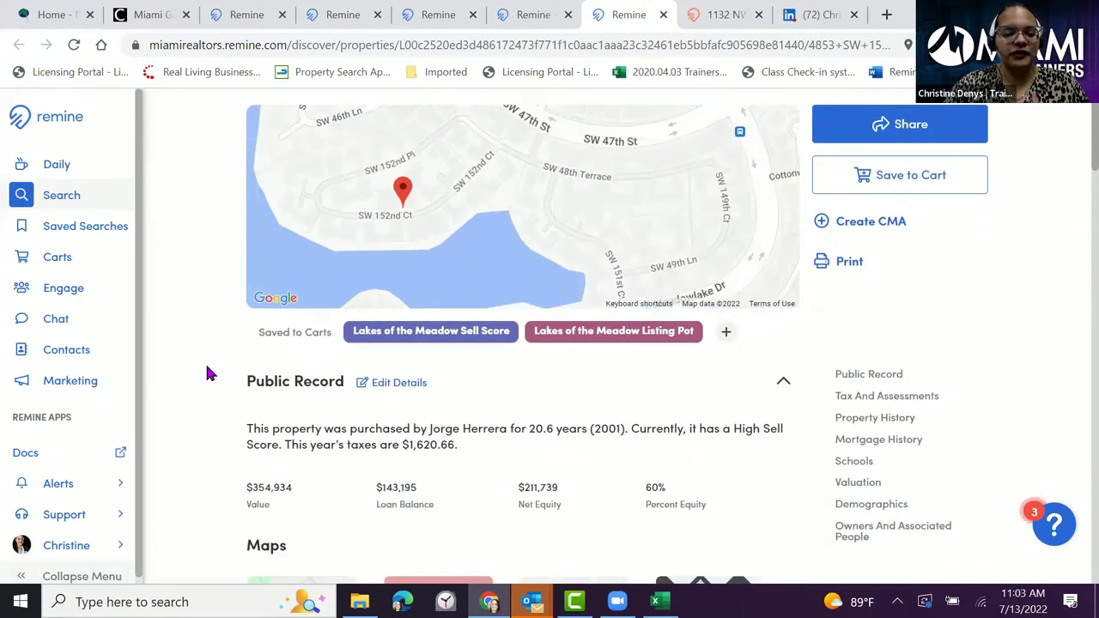
{"action": "scroll", "coordinate": [215, 373], "scroll_direction": "down", "scroll_amount": 1}
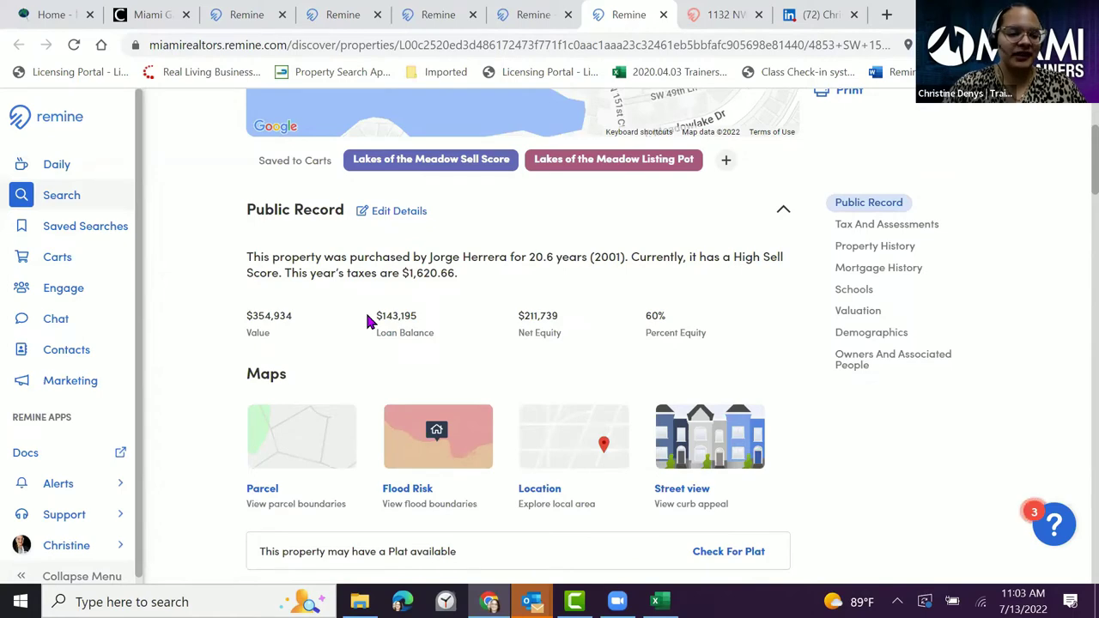
{"action": "scroll", "coordinate": [369, 320], "scroll_direction": "down", "scroll_amount": 4}
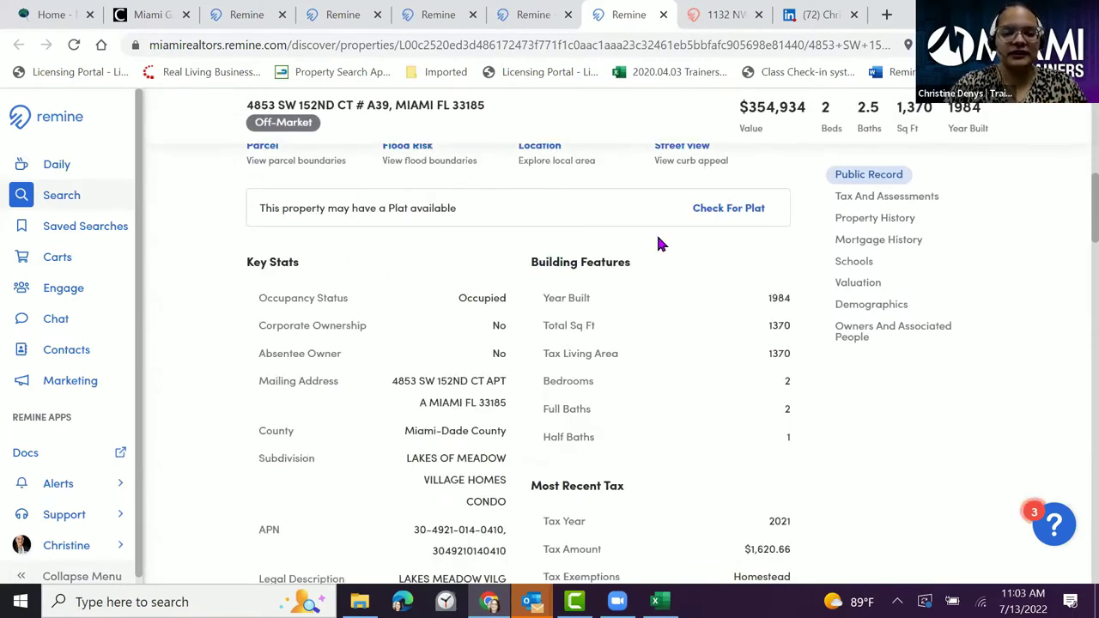
{"action": "scroll", "coordinate": [577, 300], "scroll_direction": "down", "scroll_amount": 2}
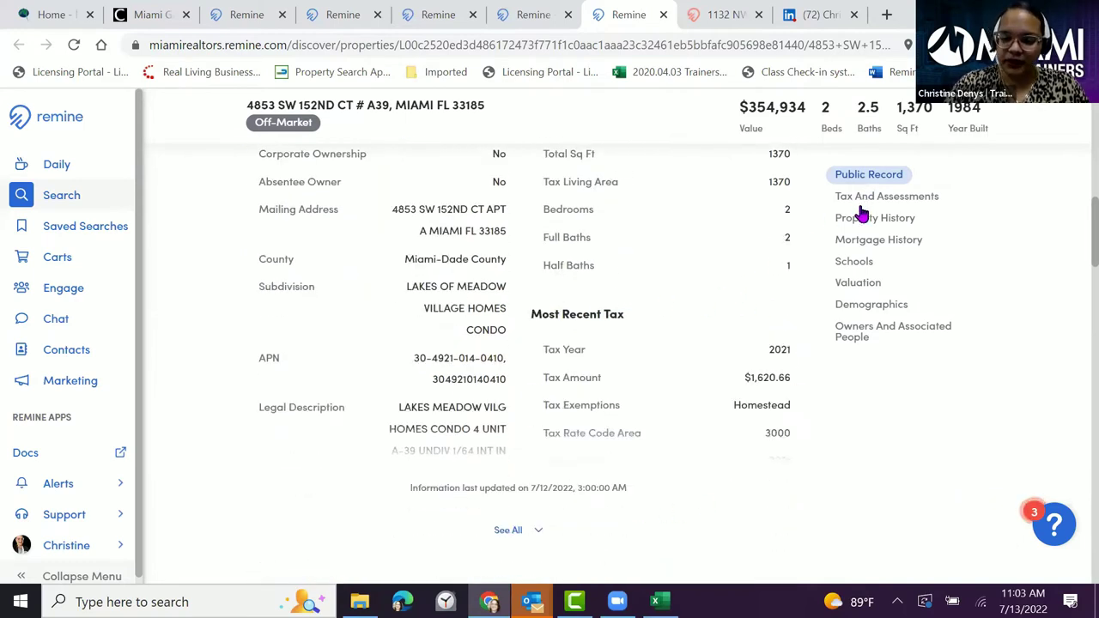
- In Owners And Associated People, reveal both owners' contact information cards
{"action": "left_click", "coordinate": [853, 336]}
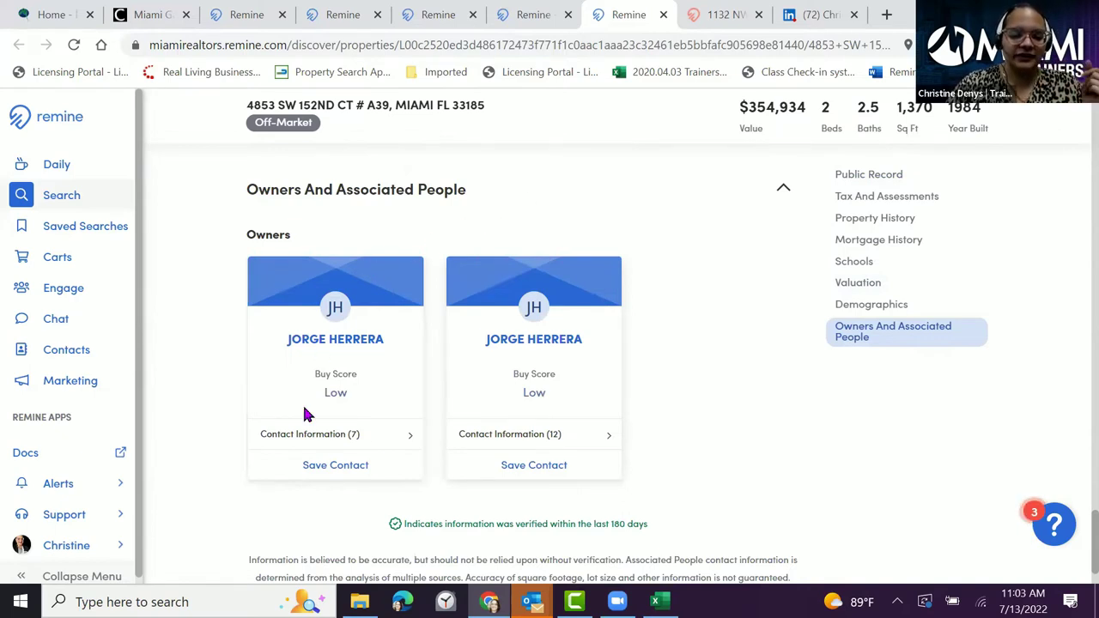
{"action": "left_click", "coordinate": [301, 438]}
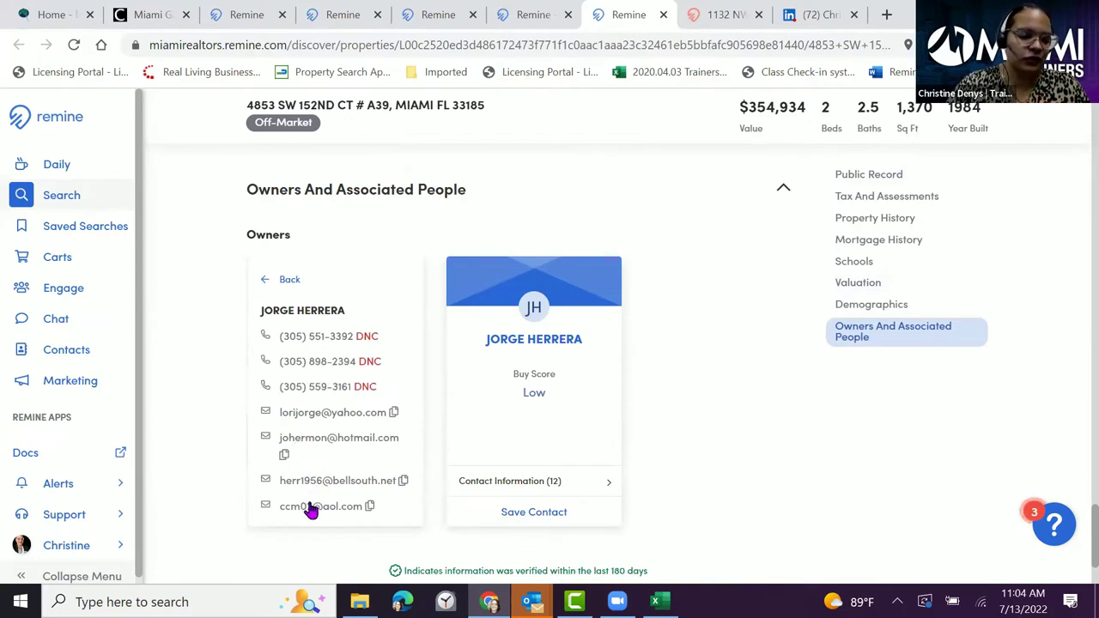
{"action": "left_click", "coordinate": [515, 487]}
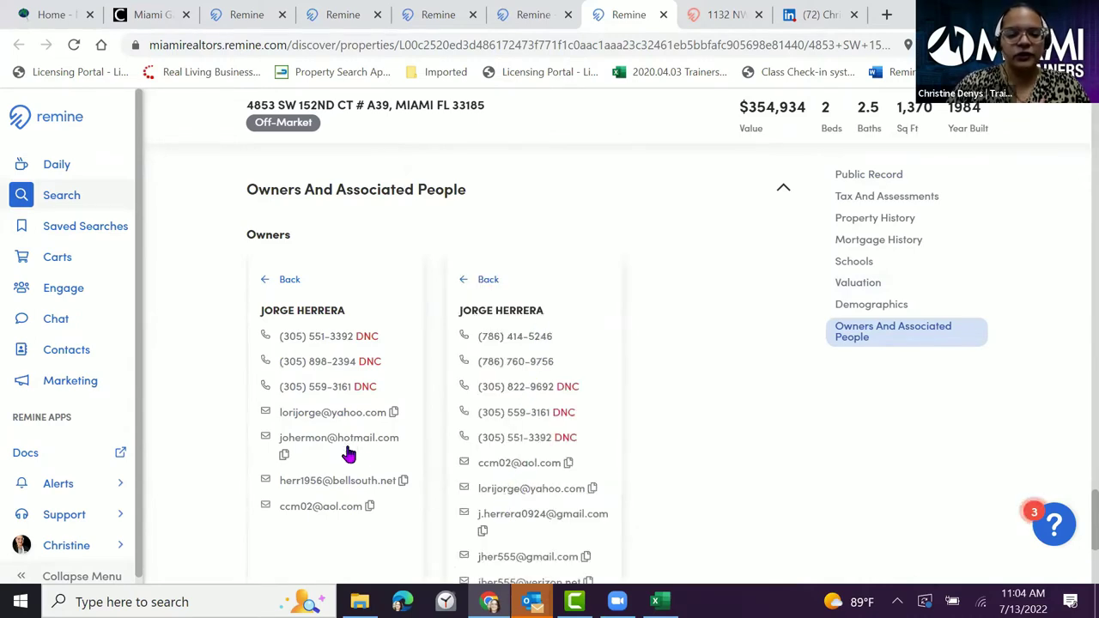
{"action": "scroll", "coordinate": [346, 455], "scroll_direction": "down", "scroll_amount": 1}
{"action": "scroll", "coordinate": [346, 465], "scroll_direction": "down", "scroll_amount": 2}
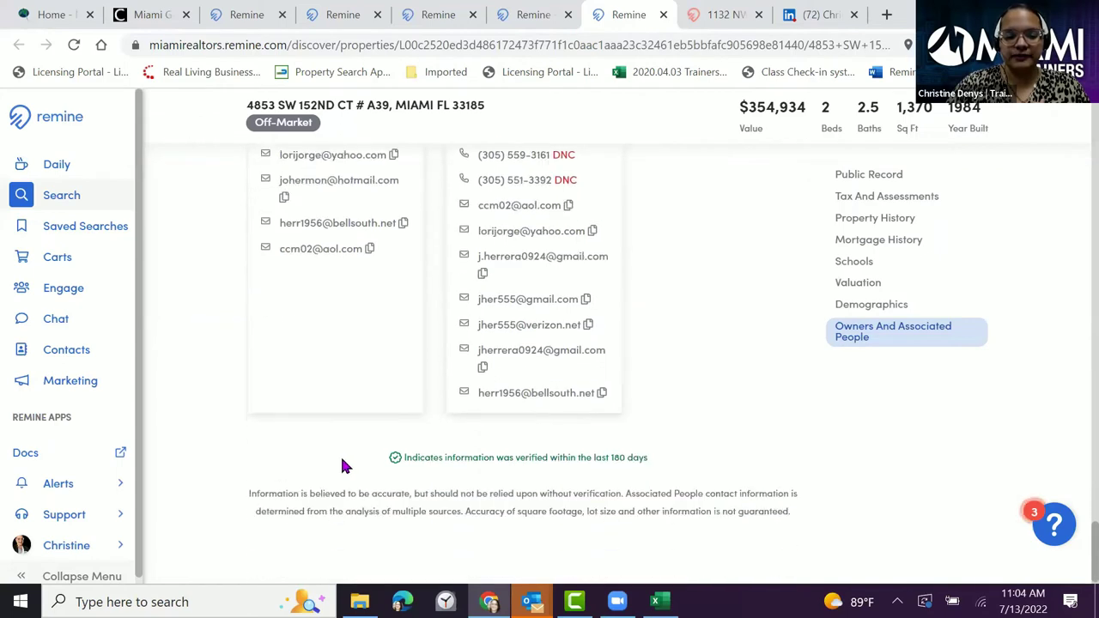
{"action": "scroll", "coordinate": [342, 464], "scroll_direction": "up", "scroll_amount": 4}
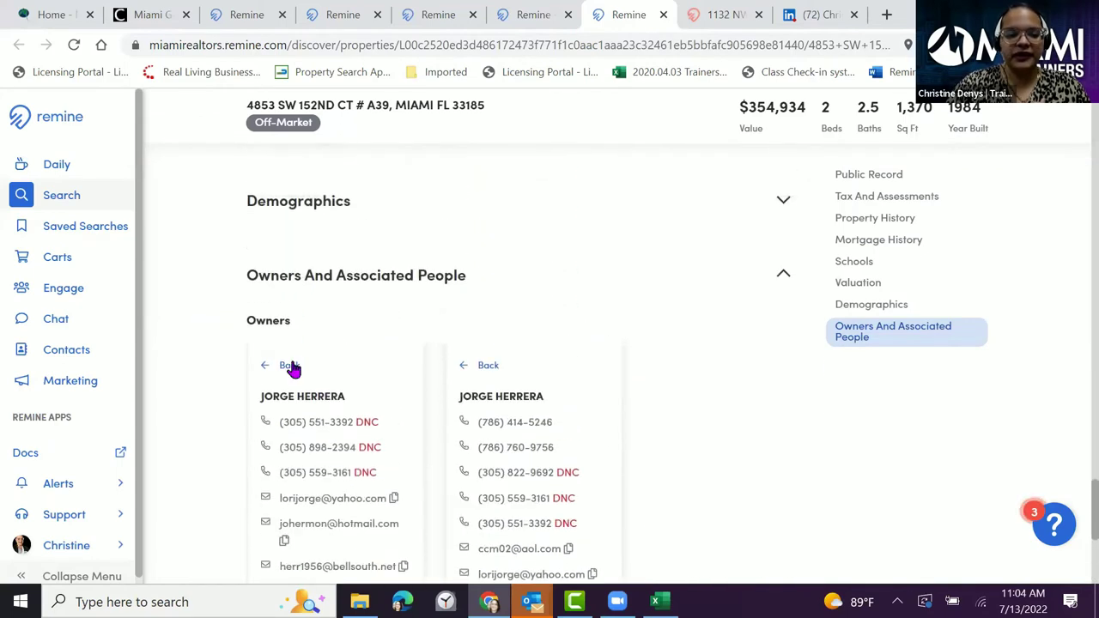
{"action": "left_click", "coordinate": [290, 370]}
{"action": "scroll", "coordinate": [366, 463], "scroll_direction": "down", "scroll_amount": 1}
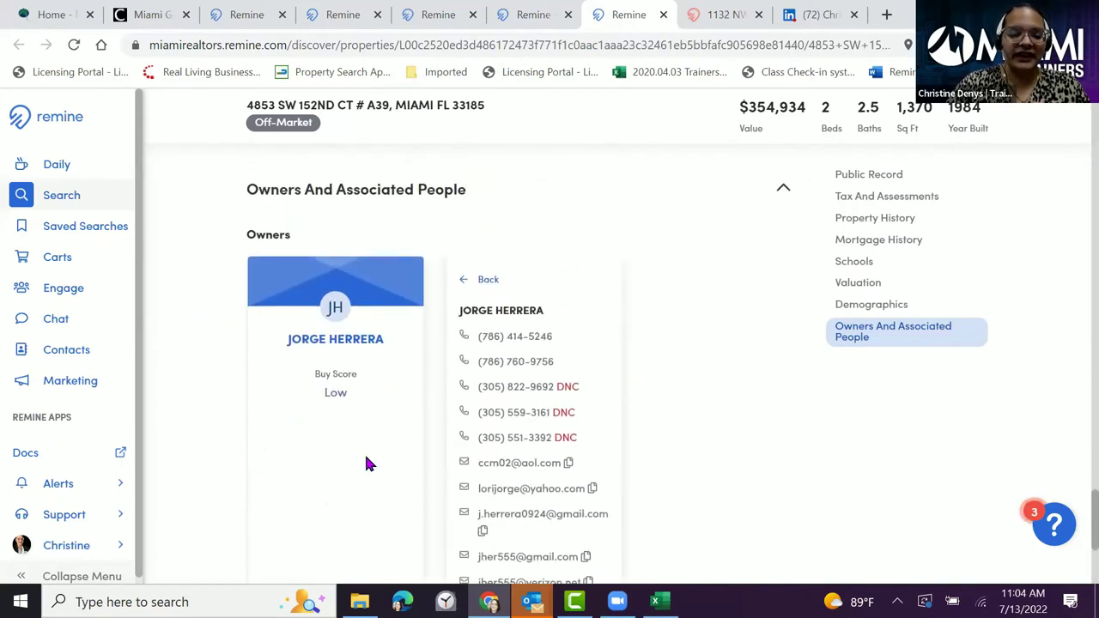
{"action": "scroll", "coordinate": [251, 299], "scroll_direction": "down", "scroll_amount": 1}
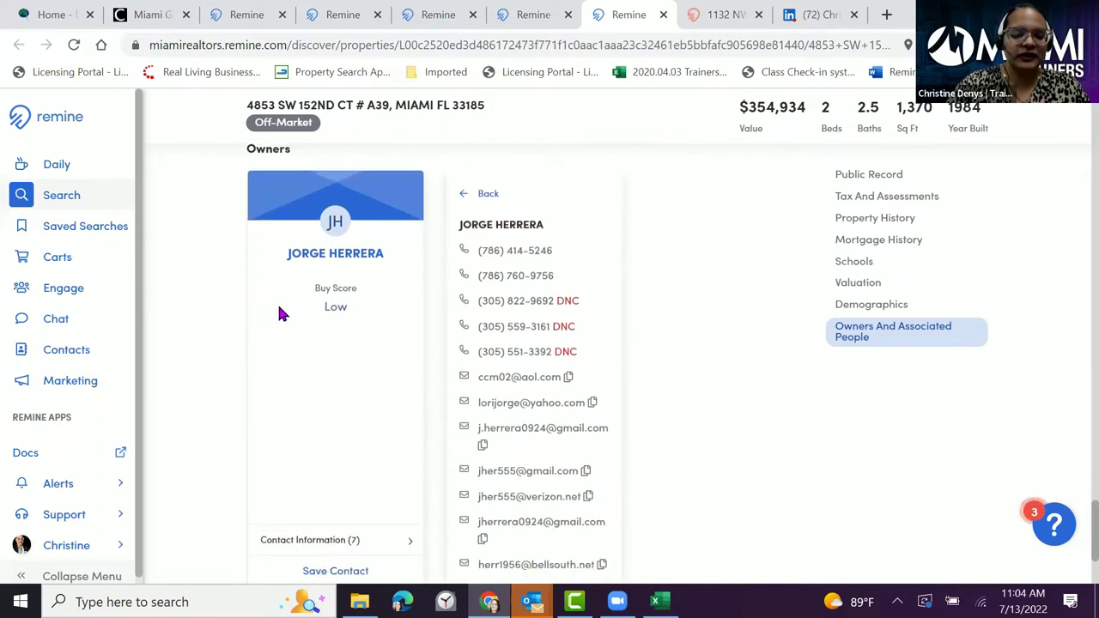
{"action": "scroll", "coordinate": [288, 322], "scroll_direction": "down", "scroll_amount": 1}
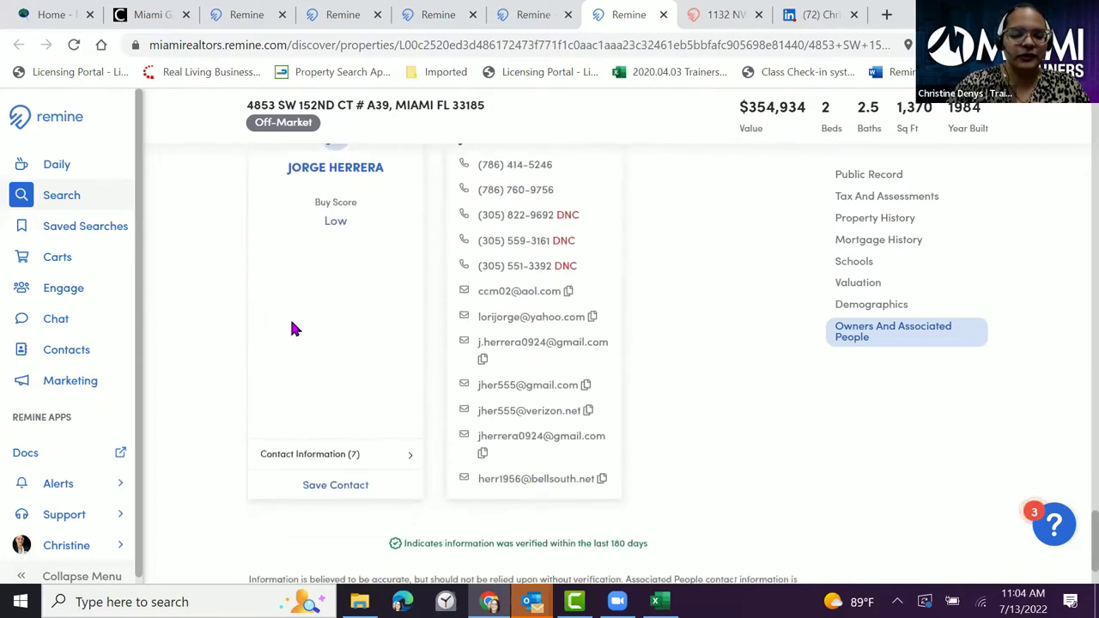
- Save the first owner as a contact and return to the top of the record
{"action": "left_click", "coordinate": [339, 492]}
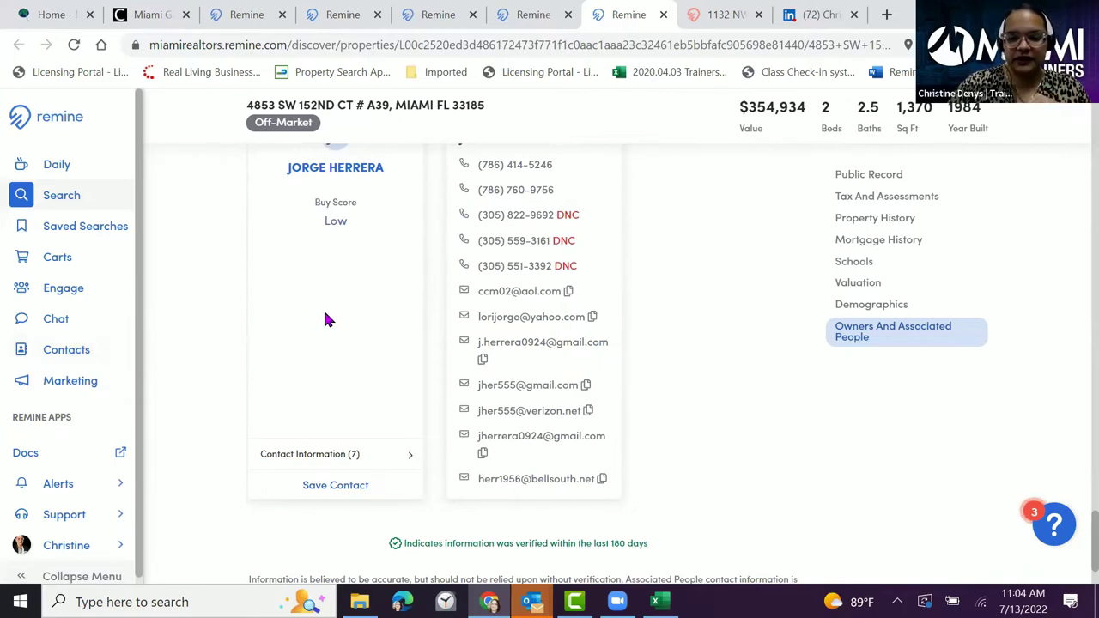
{"action": "scroll", "coordinate": [322, 309], "scroll_direction": "up", "scroll_amount": 1}
{"action": "scroll", "coordinate": [323, 311], "scroll_direction": "up", "scroll_amount": 10}
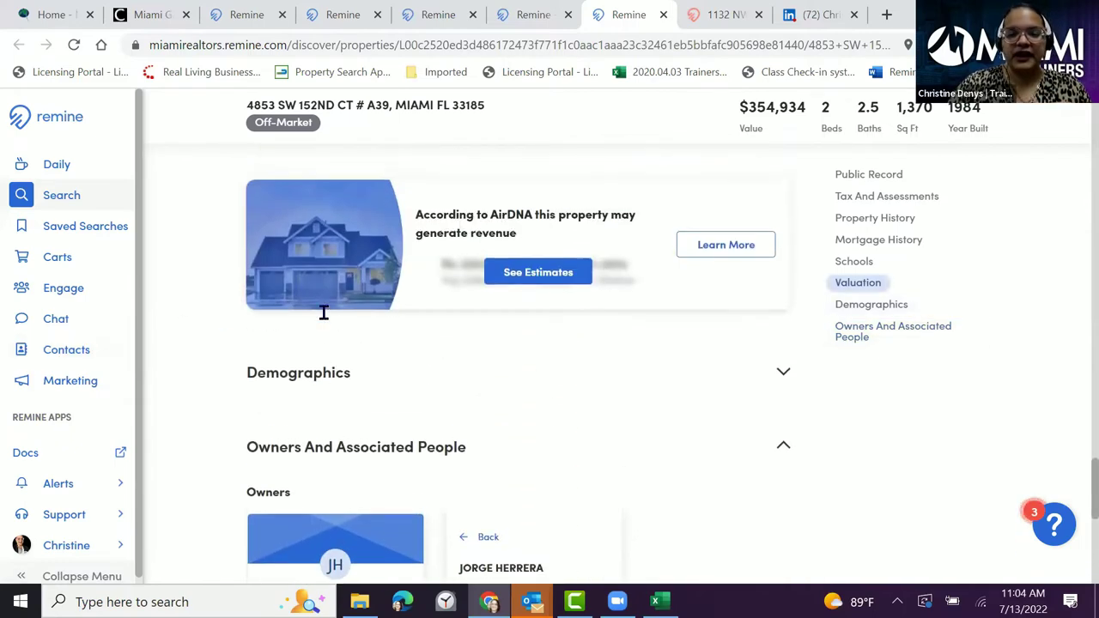
{"action": "scroll", "coordinate": [324, 312], "scroll_direction": "up", "scroll_amount": 15}
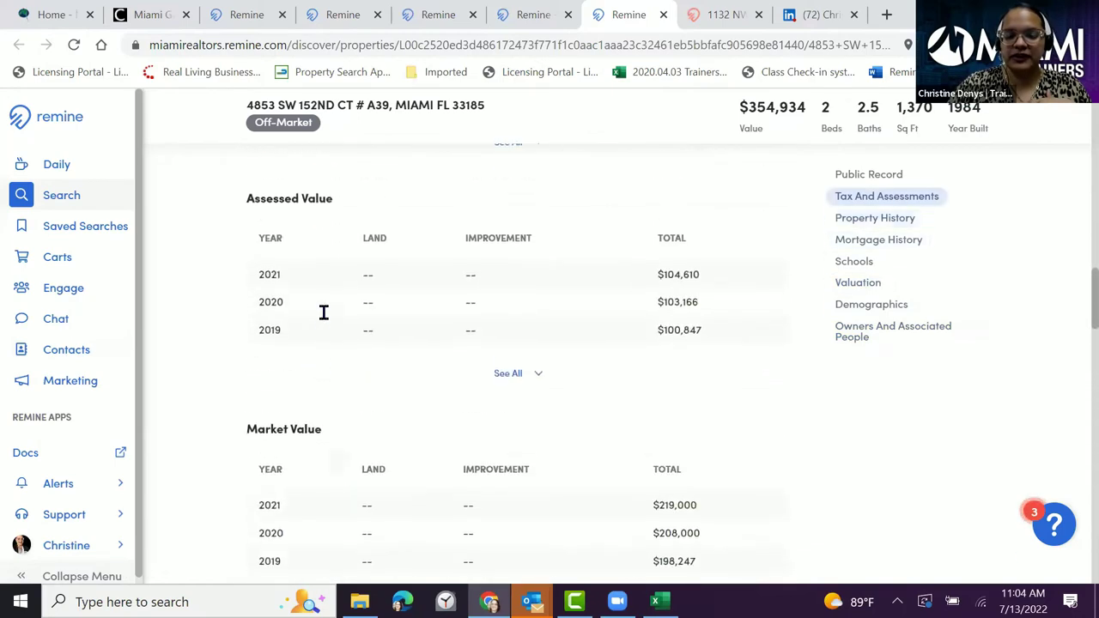
{"action": "scroll", "coordinate": [324, 312], "scroll_direction": "up", "scroll_amount": 8}
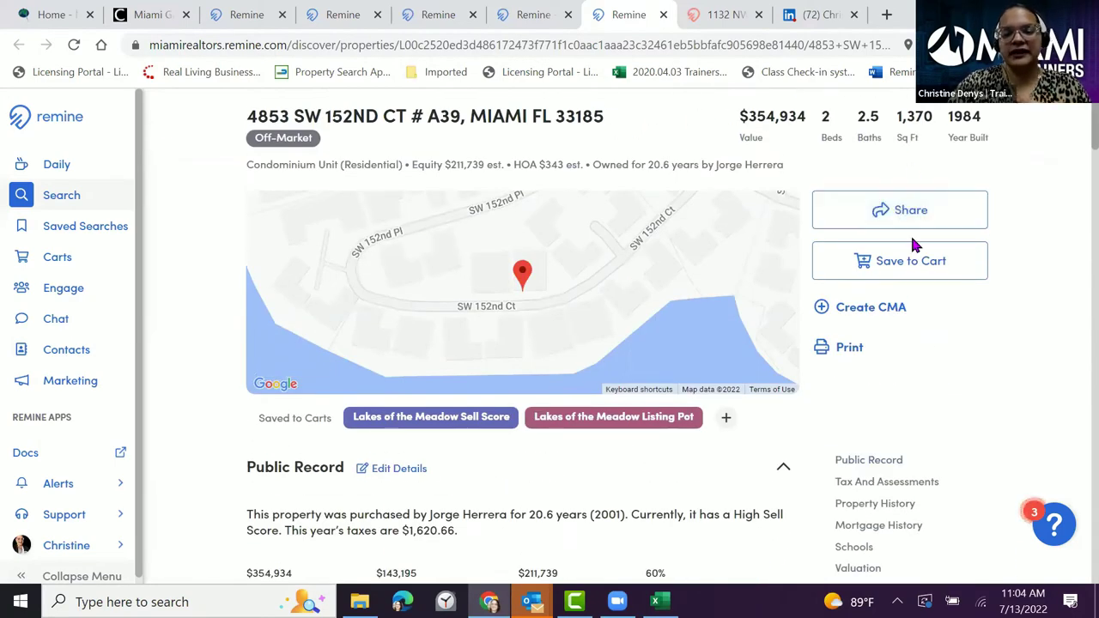
{"action": "left_click", "coordinate": [896, 269]}
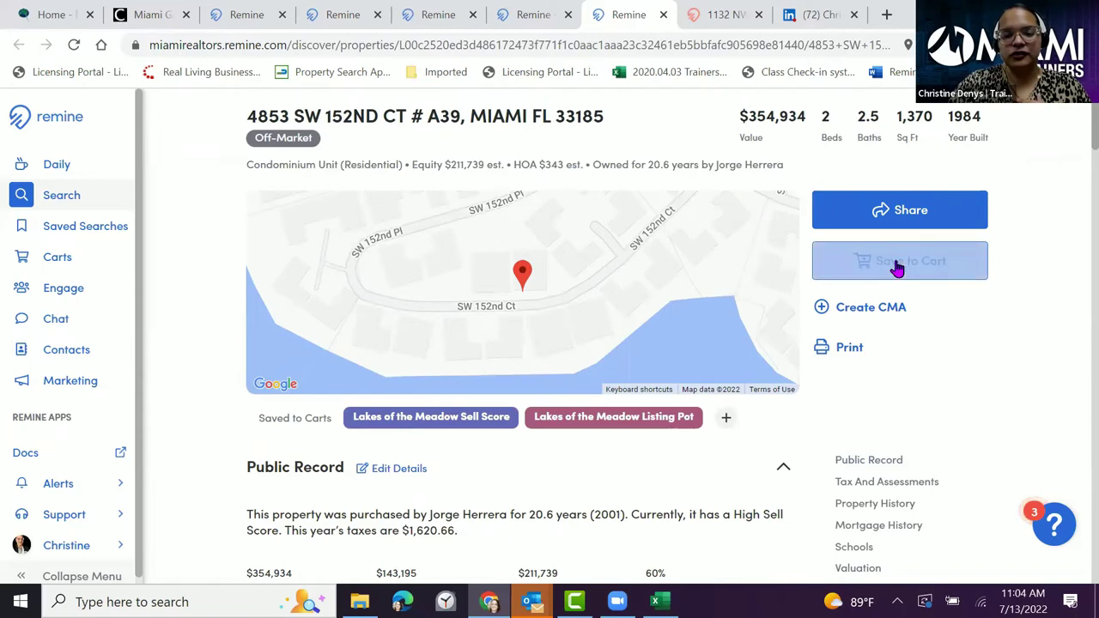
- Download a Public Record Full PDF report including Valuation, Demographics and Schools sections
{"action": "left_click", "coordinate": [848, 349]}
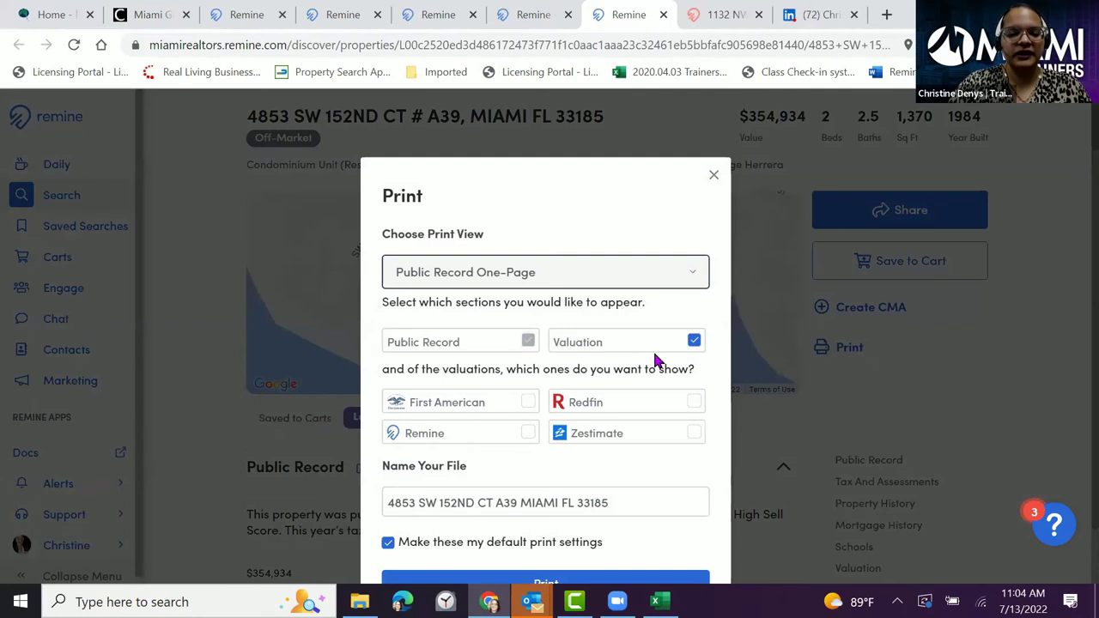
{"action": "left_click", "coordinate": [693, 280]}
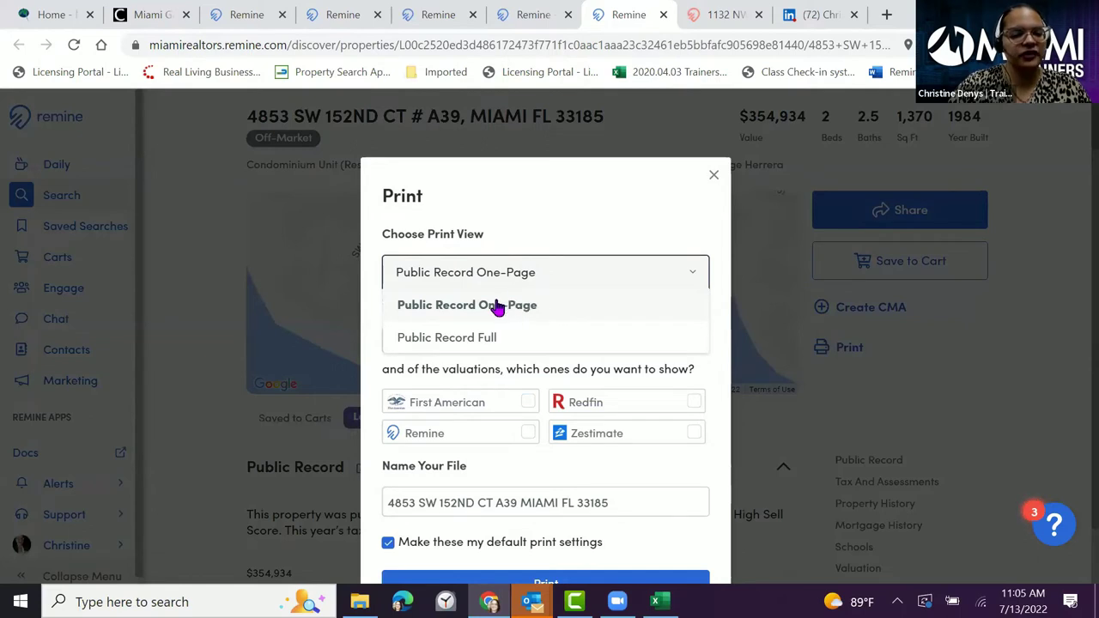
{"action": "left_click", "coordinate": [496, 337]}
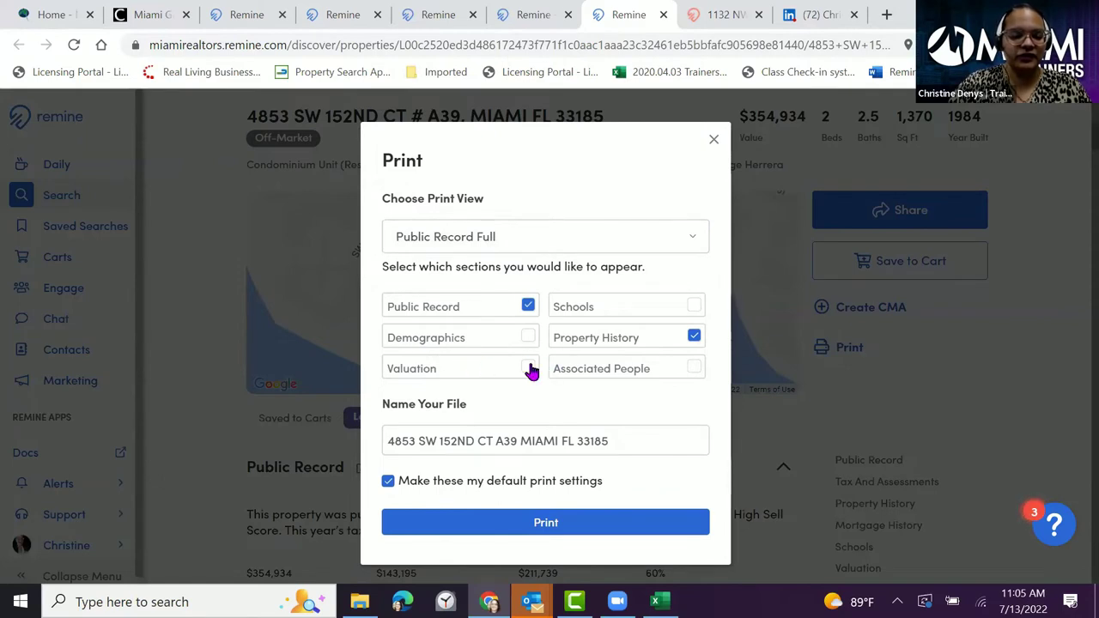
{"action": "left_click", "coordinate": [531, 371]}
{"action": "left_click", "coordinate": [528, 337]}
{"action": "left_click", "coordinate": [696, 311]}
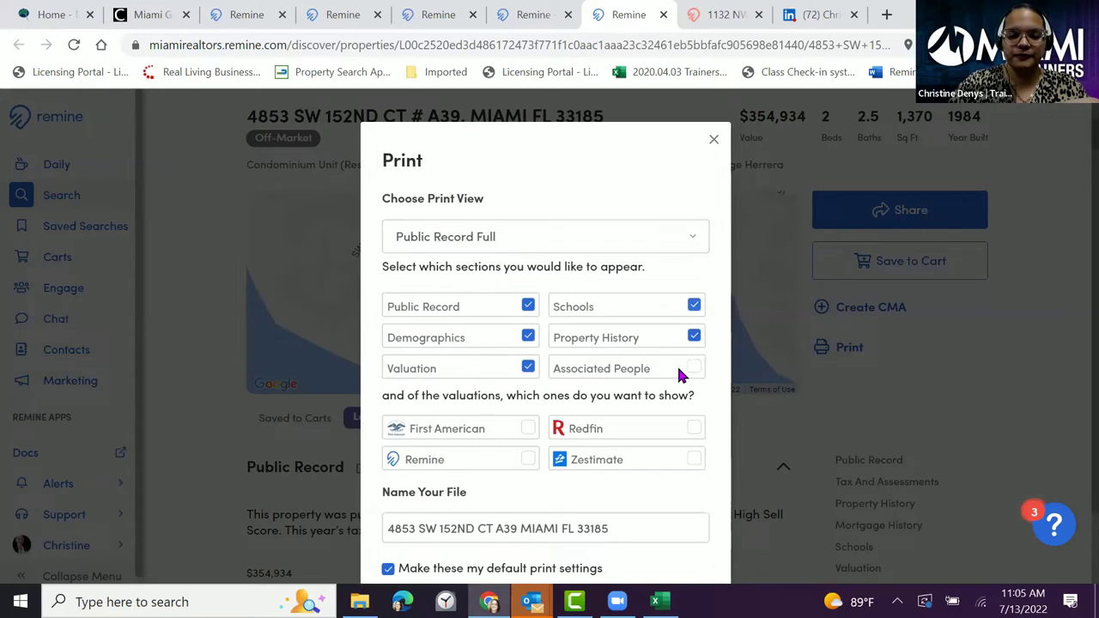
{"action": "scroll", "coordinate": [627, 333], "scroll_direction": "down", "scroll_amount": 1}
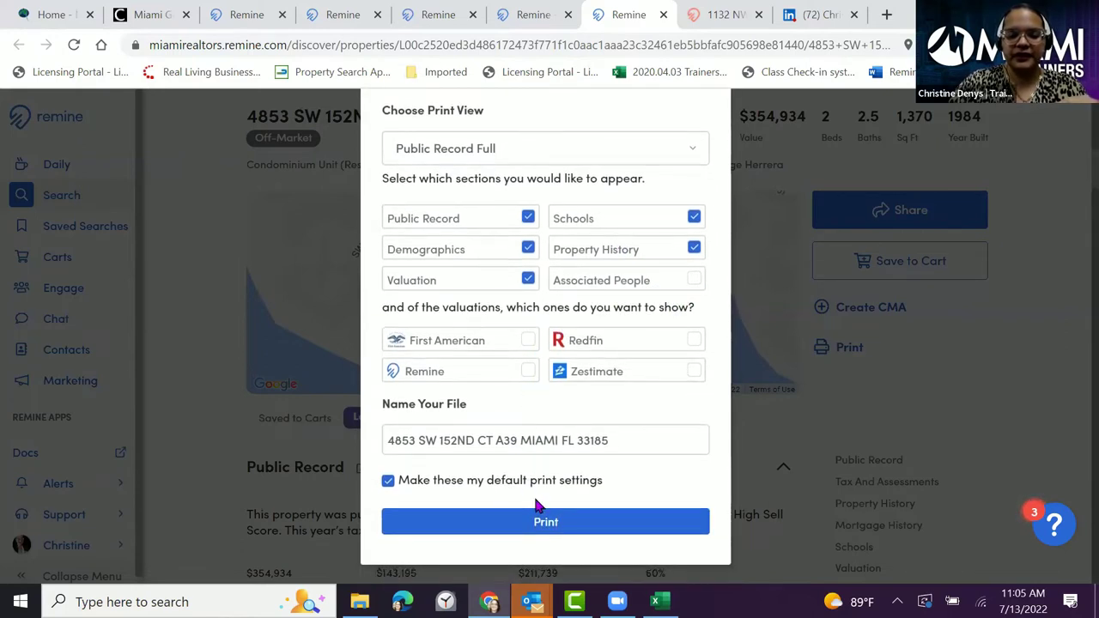
{"action": "left_click", "coordinate": [542, 526]}
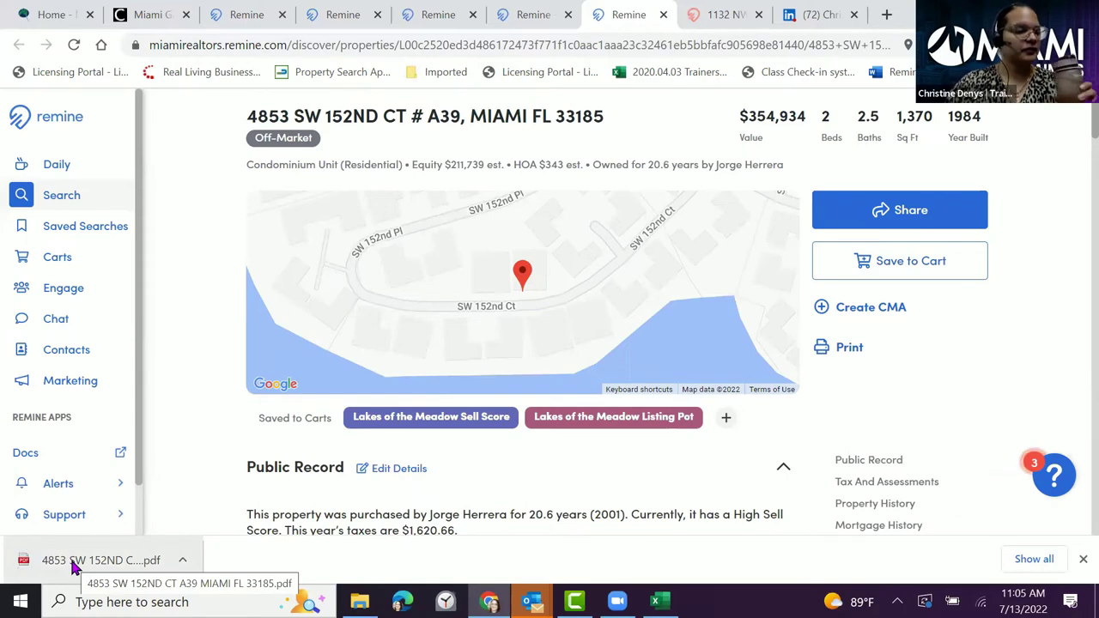
- Open the downloaded report PDF, scroll through its three pages, then close it
{"action": "left_click", "coordinate": [75, 567]}
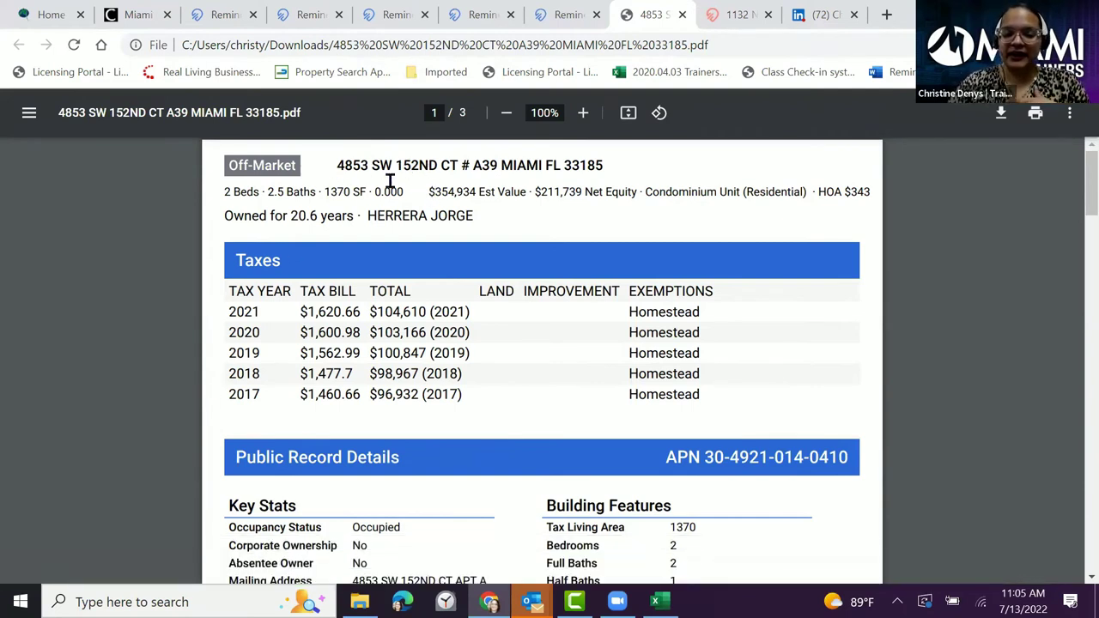
{"action": "scroll", "coordinate": [369, 225], "scroll_direction": "down", "scroll_amount": 5}
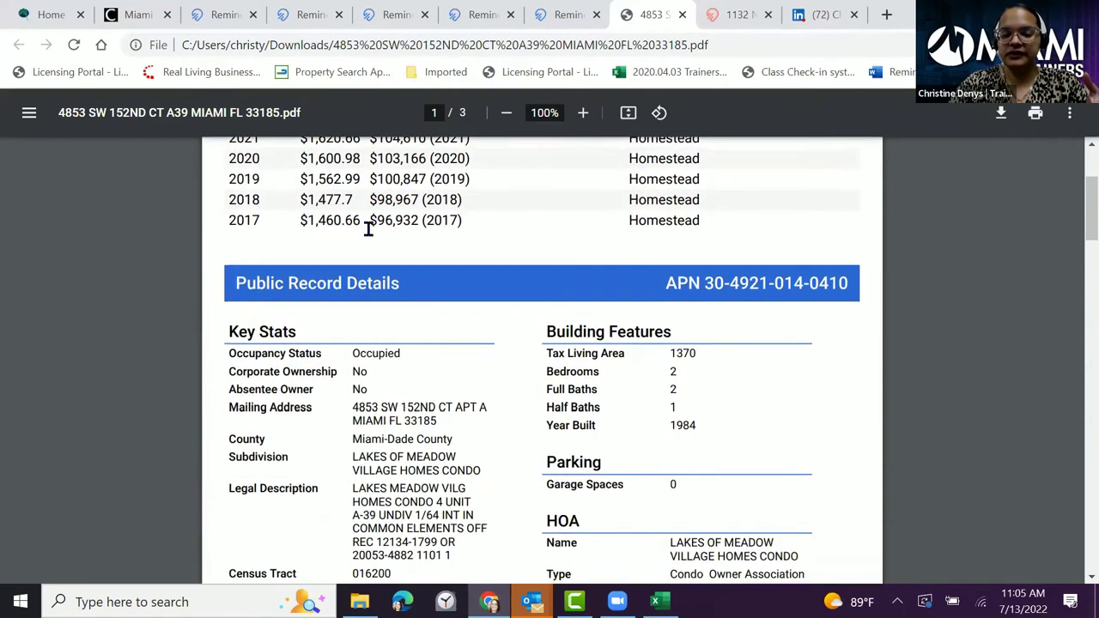
{"action": "scroll", "coordinate": [367, 232], "scroll_direction": "down", "scroll_amount": 4}
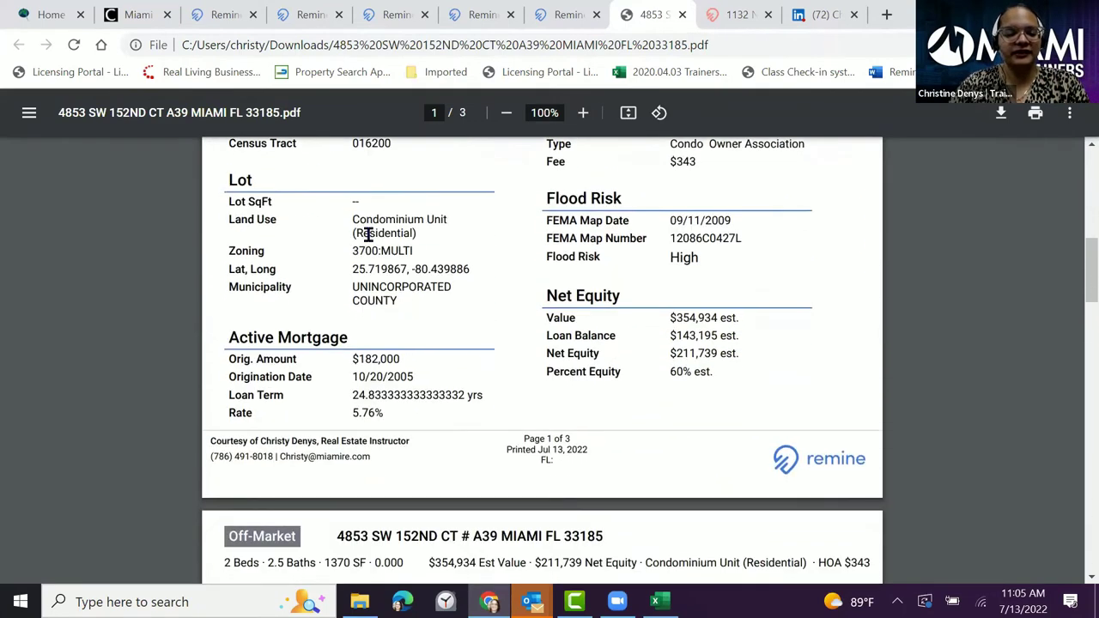
{"action": "scroll", "coordinate": [369, 232], "scroll_direction": "down", "scroll_amount": 4}
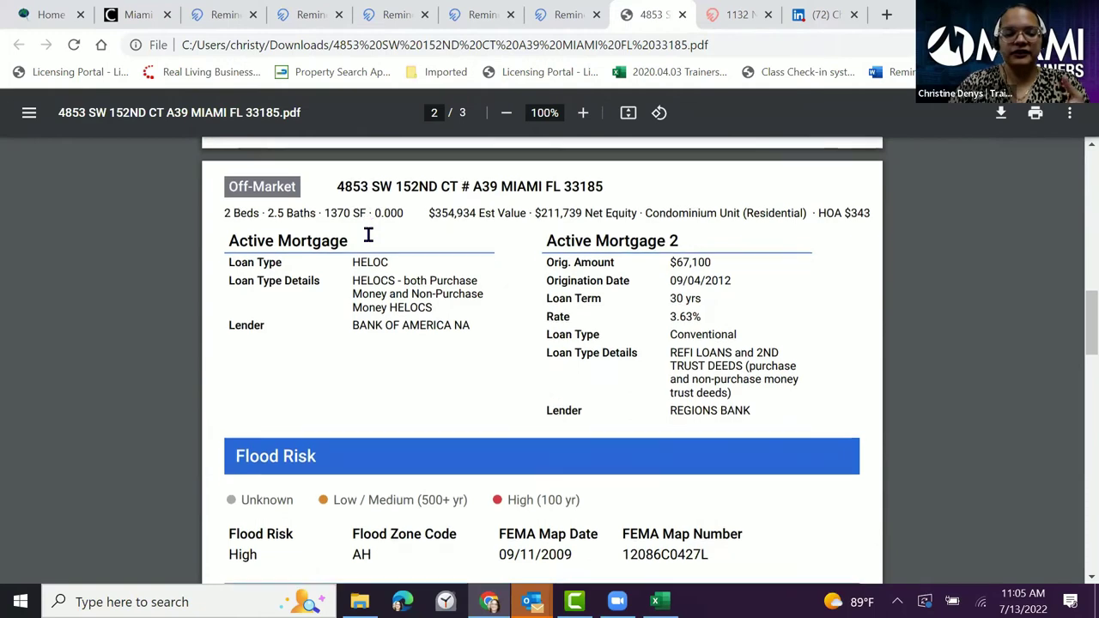
{"action": "scroll", "coordinate": [377, 232], "scroll_direction": "down", "scroll_amount": 5}
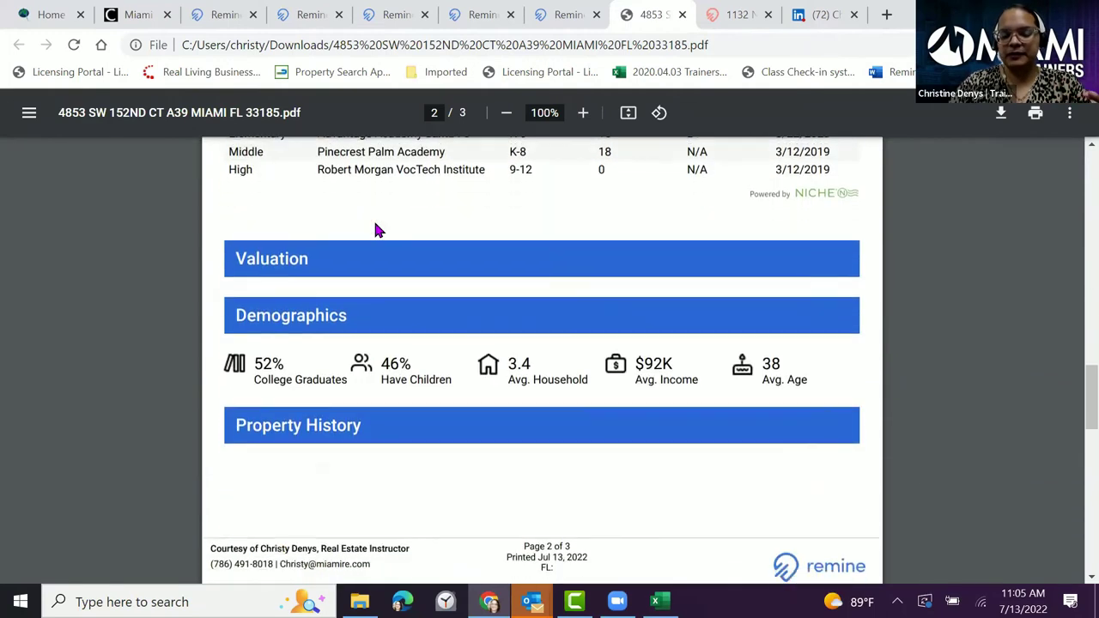
{"action": "scroll", "coordinate": [383, 230], "scroll_direction": "down", "scroll_amount": 6}
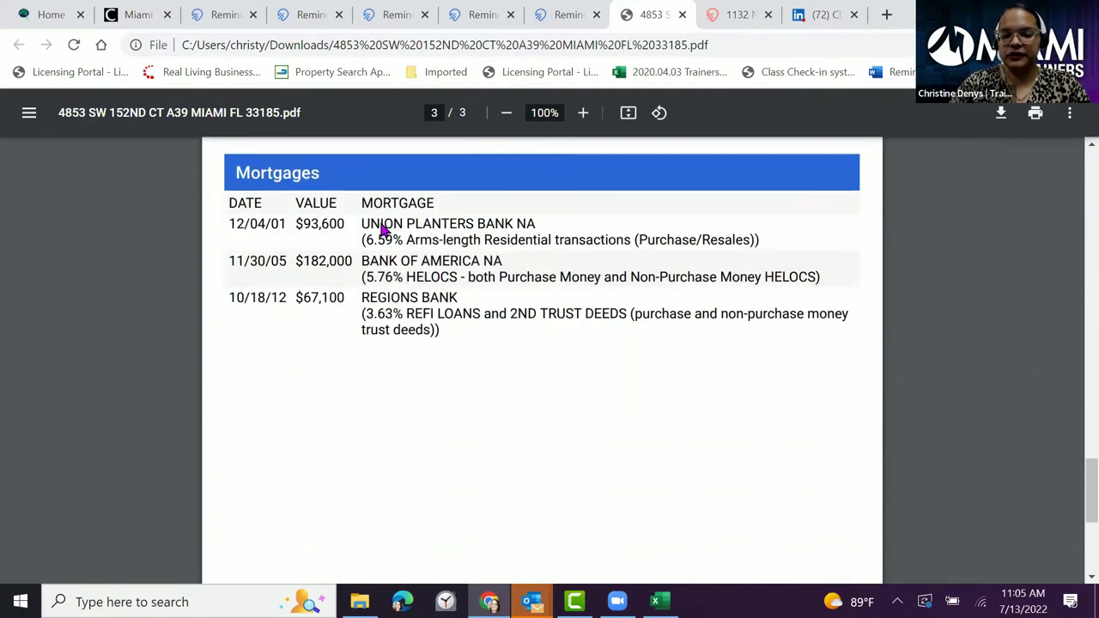
{"action": "scroll", "coordinate": [383, 232], "scroll_direction": "down", "scroll_amount": 1}
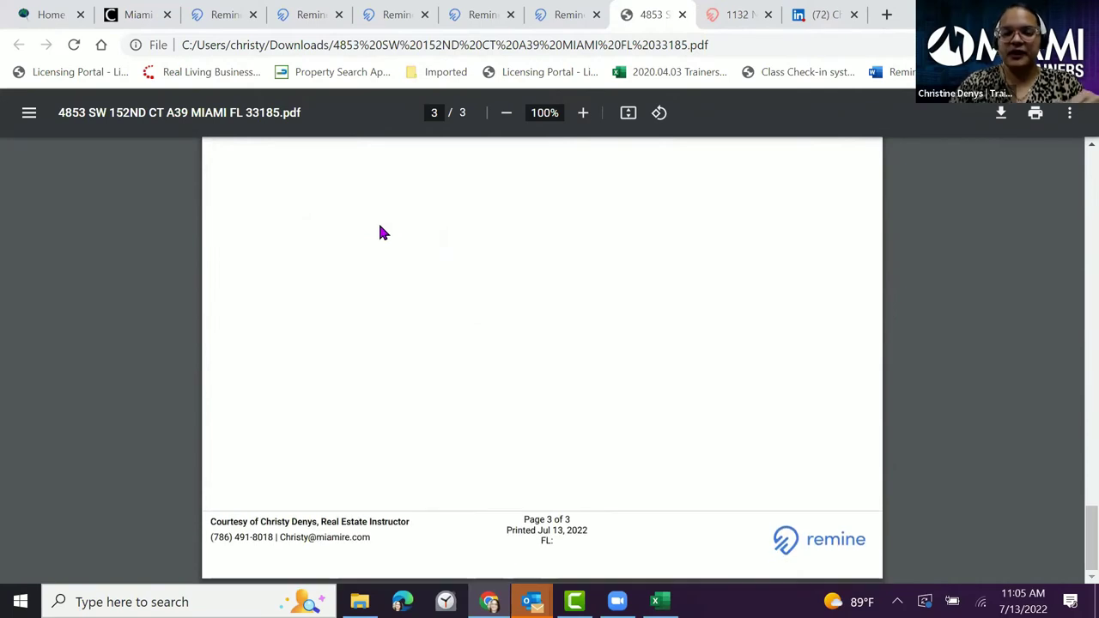
{"action": "left_click", "coordinate": [681, 19]}
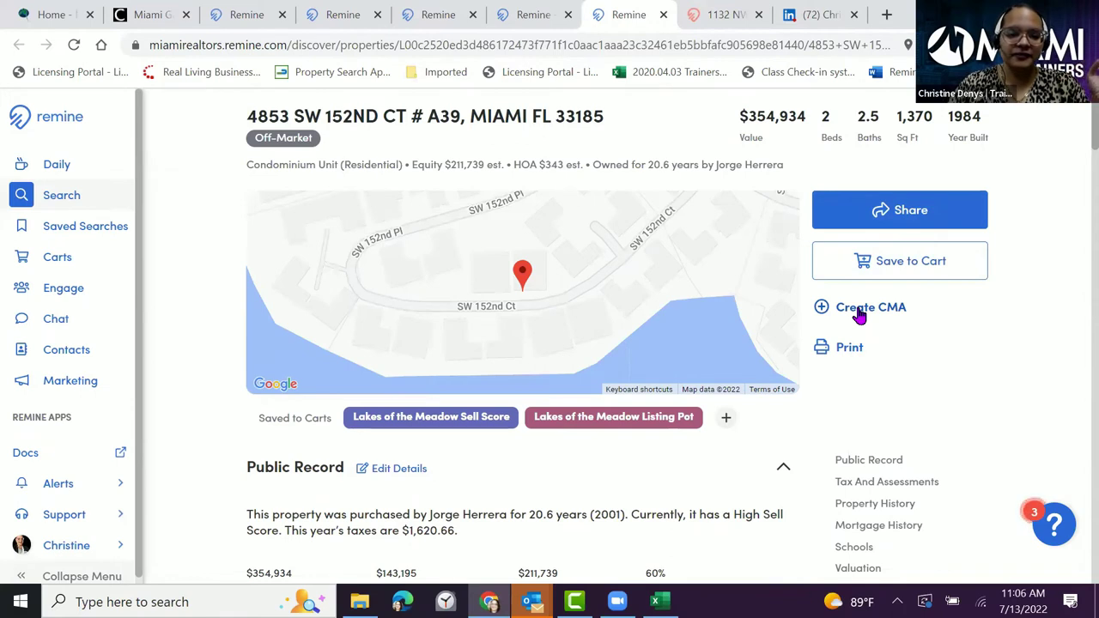
- Start a Remine CMA 360 for the condo and set Beds to 2–3
{"action": "left_click", "coordinate": [860, 313]}
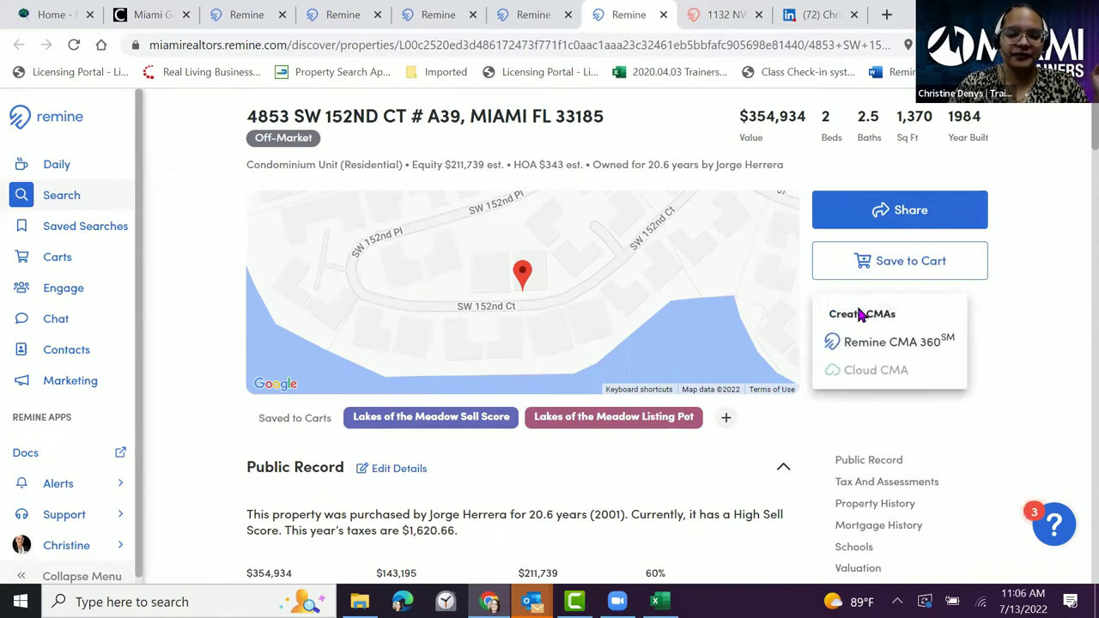
{"action": "left_click", "coordinate": [910, 344]}
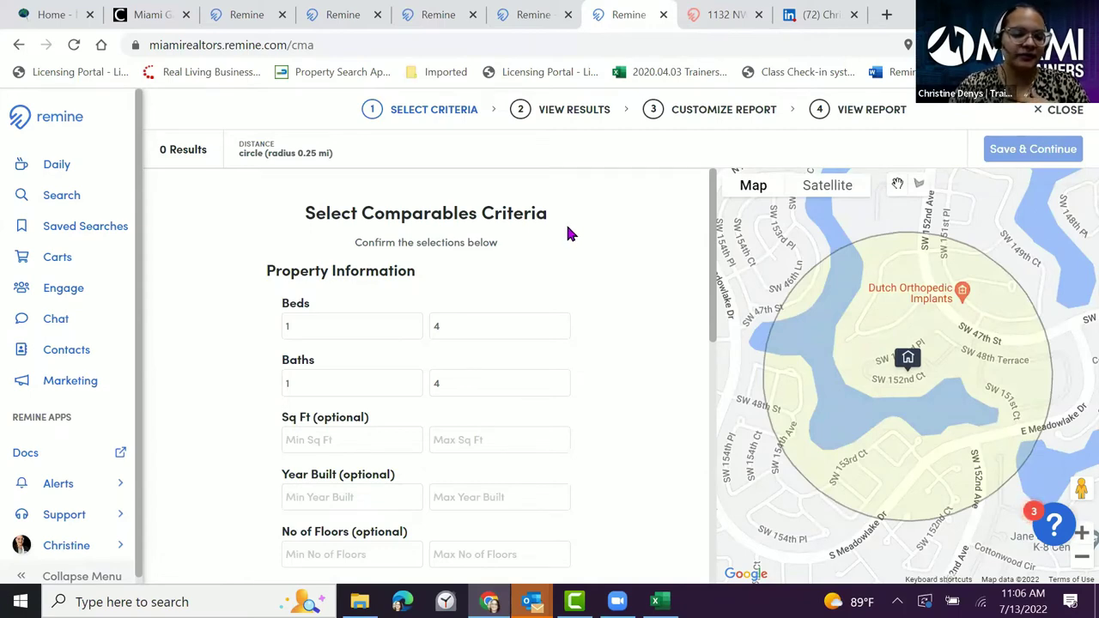
{"action": "left_click", "coordinate": [327, 334]}
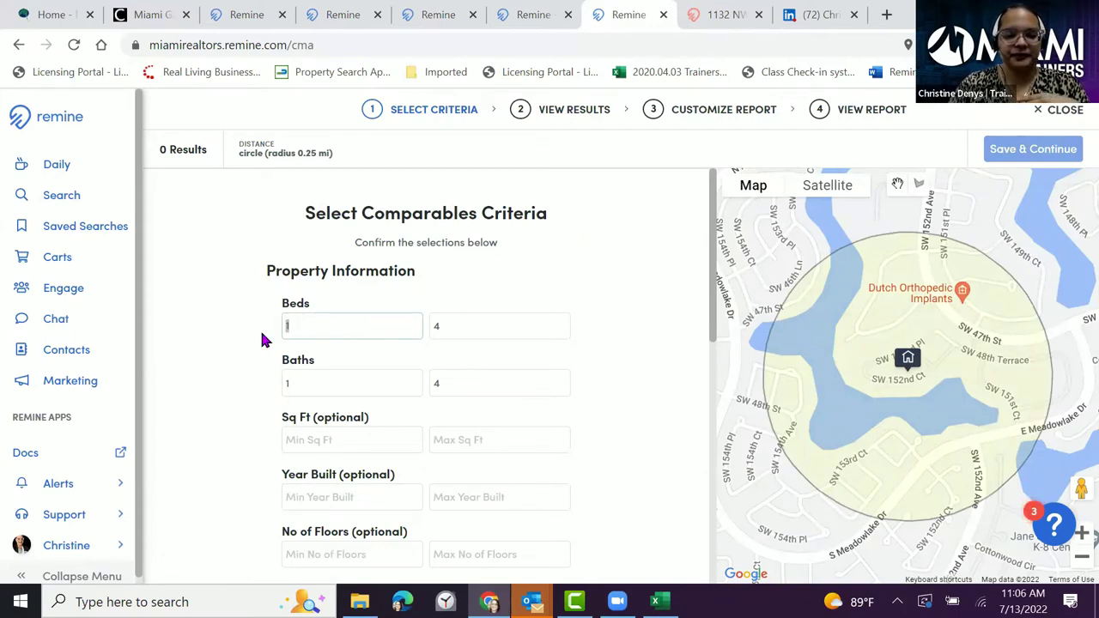
{"action": "key", "text": "BackSpace"}
{"action": "type", "text": "2"}
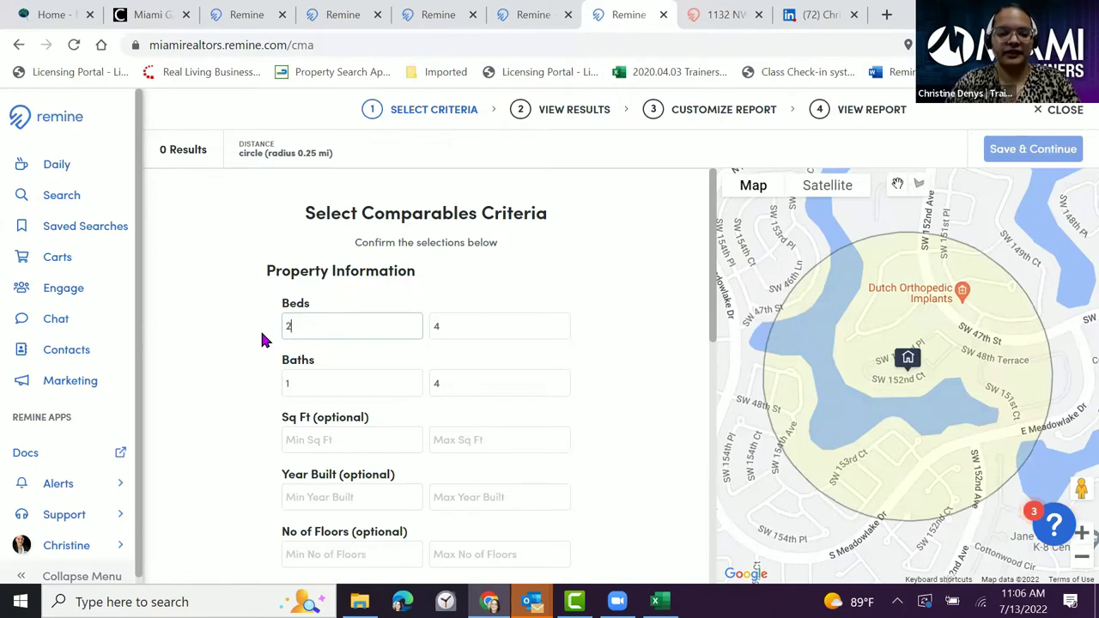
{"action": "key", "text": "Tab"}
{"action": "key", "text": "BackSpace"}
{"action": "type", "text": "3"}
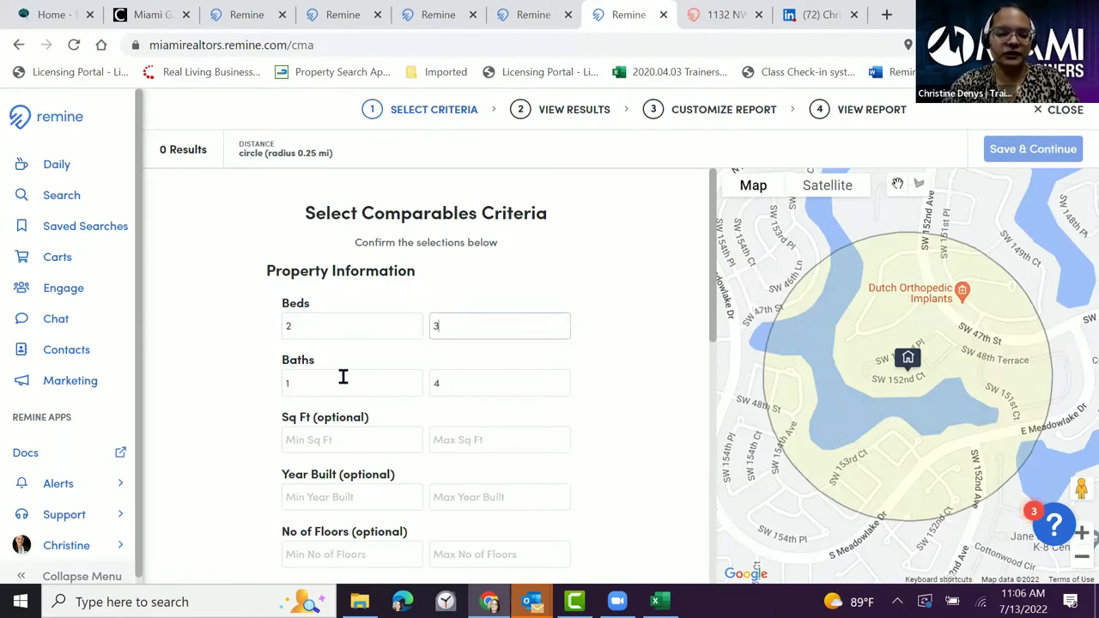
- Set the maximum Baths for comparables to 2
{"action": "left_click", "coordinate": [432, 384]}
{"action": "key", "text": "BackSpace"}
{"action": "type", "text": "2"}
{"action": "scroll", "coordinate": [280, 415], "scroll_direction": "down", "scroll_amount": 1}
{"action": "scroll", "coordinate": [204, 405], "scroll_direction": "down", "scroll_amount": 2}
{"action": "scroll", "coordinate": [204, 407], "scroll_direction": "down", "scroll_amount": 1}
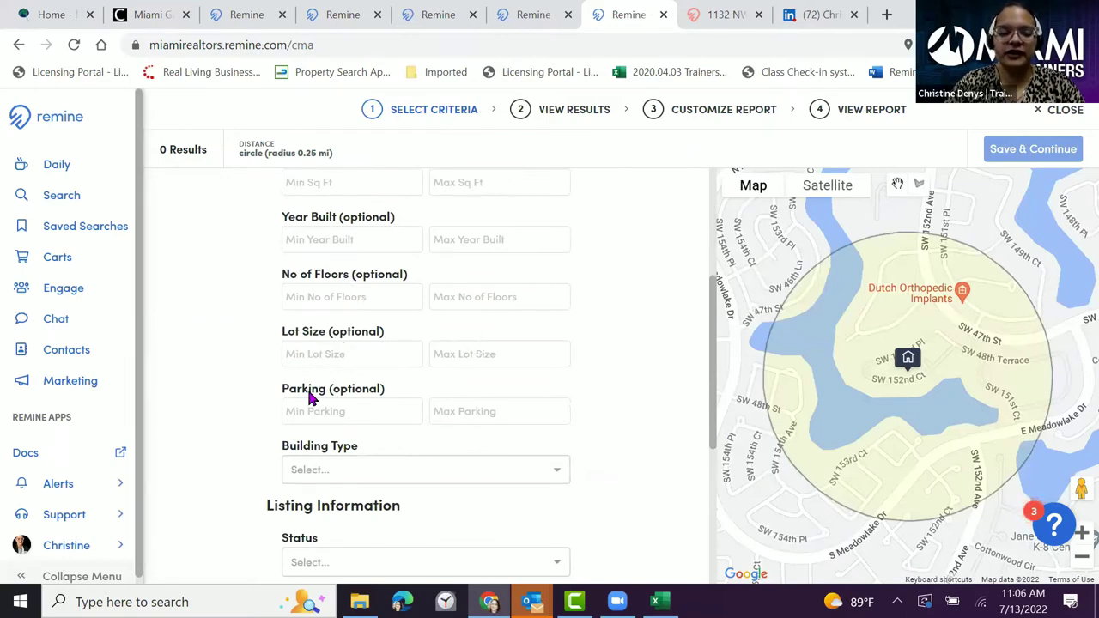
{"action": "scroll", "coordinate": [250, 395], "scroll_direction": "down", "scroll_amount": 1}
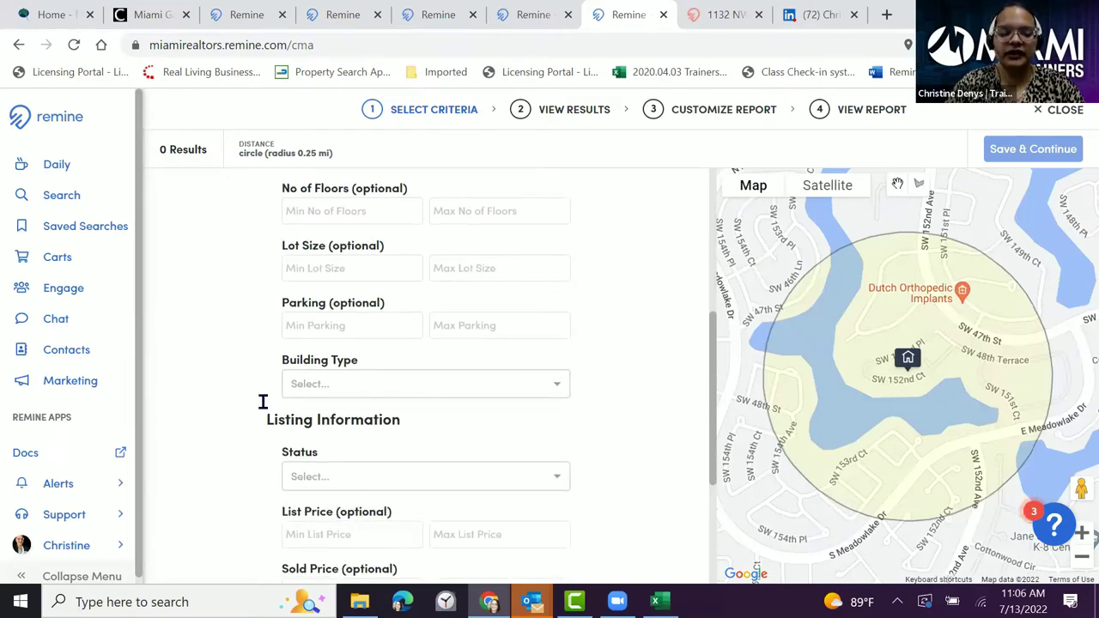
- Limit comparables to Condo building type with Active and Closed (On MLS) status
{"action": "left_click", "coordinate": [410, 380]}
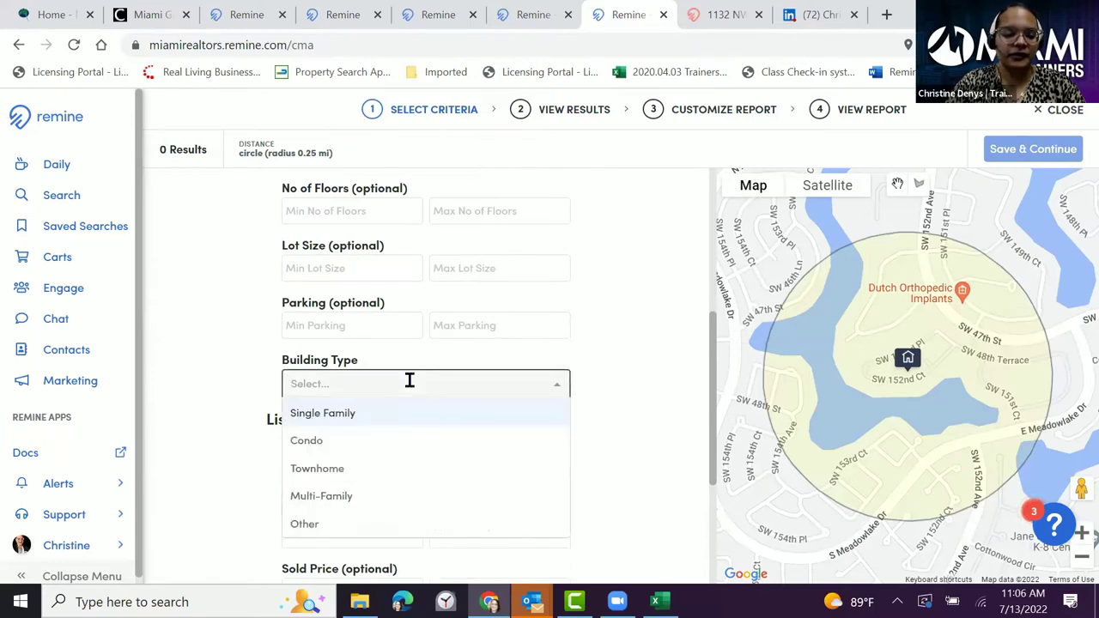
{"action": "left_click", "coordinate": [348, 440]}
{"action": "scroll", "coordinate": [194, 392], "scroll_direction": "down", "scroll_amount": 2}
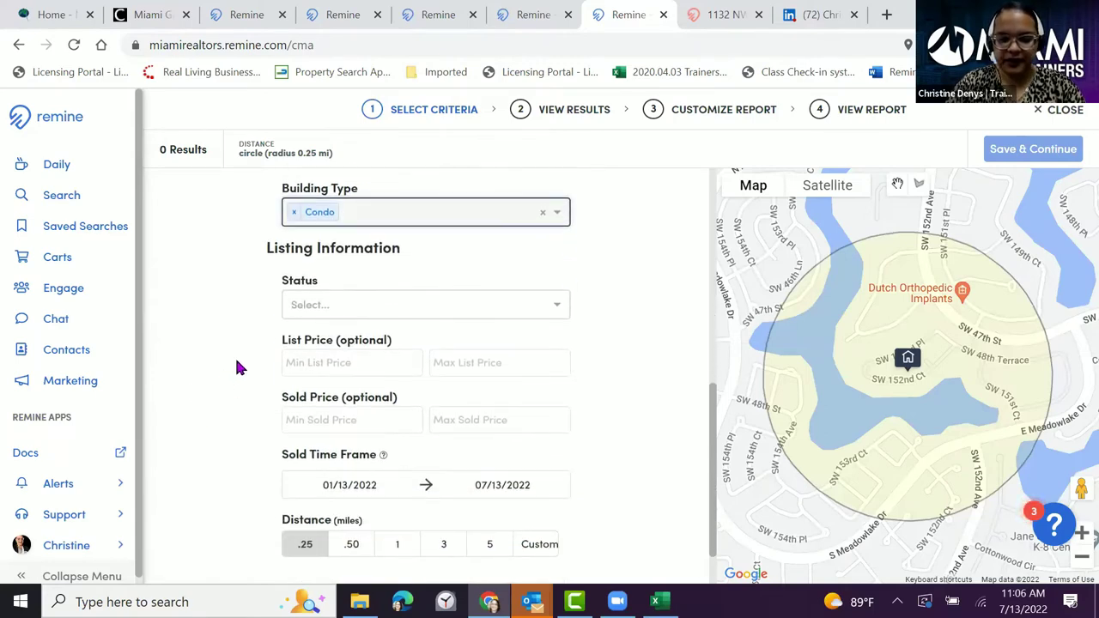
{"action": "left_click", "coordinate": [506, 302]}
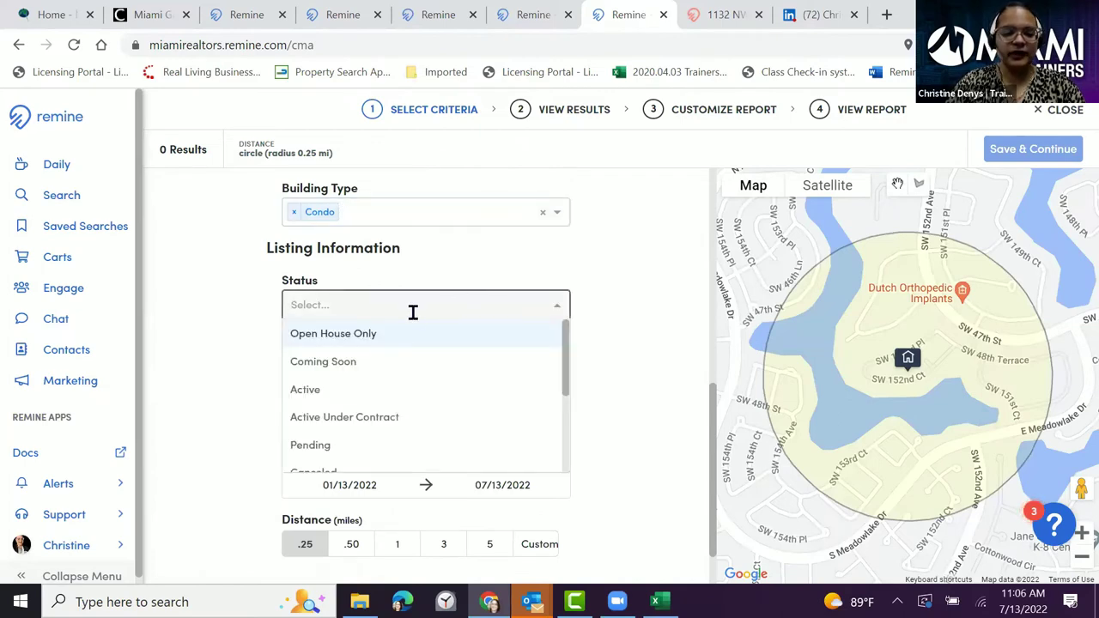
{"action": "left_click", "coordinate": [356, 392]}
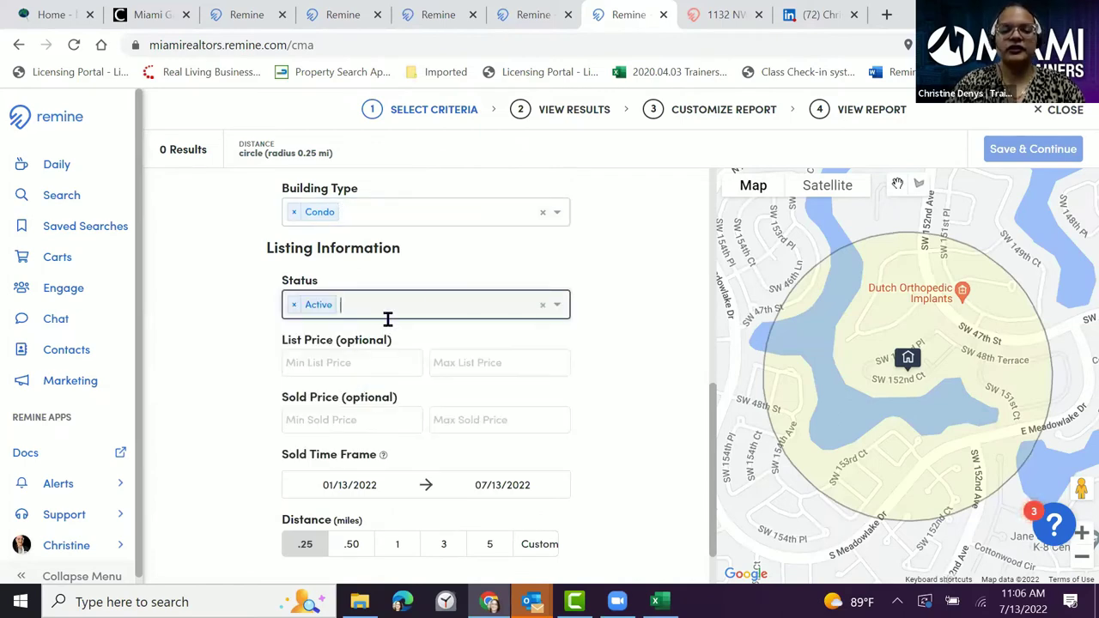
{"action": "left_click", "coordinate": [411, 296]}
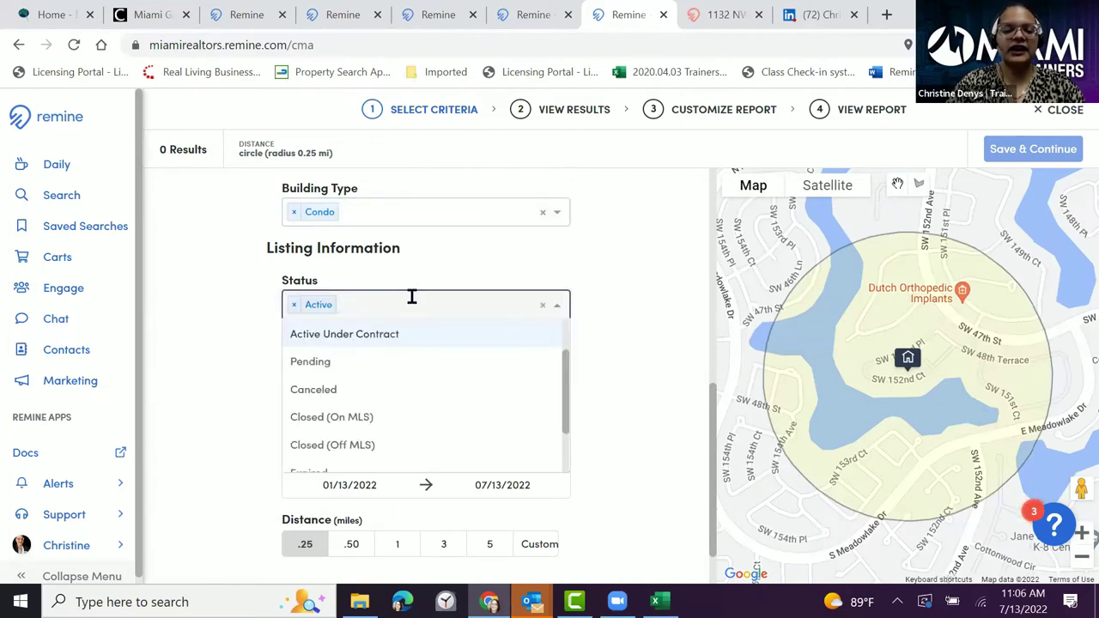
{"action": "left_click", "coordinate": [371, 418]}
{"action": "left_click", "coordinate": [470, 303]}
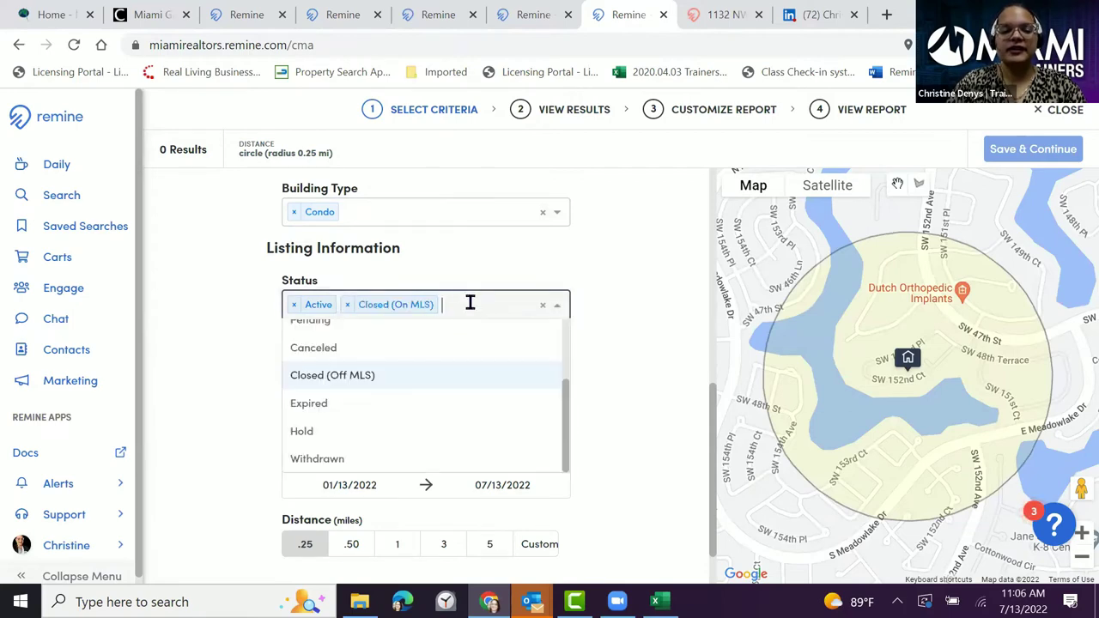
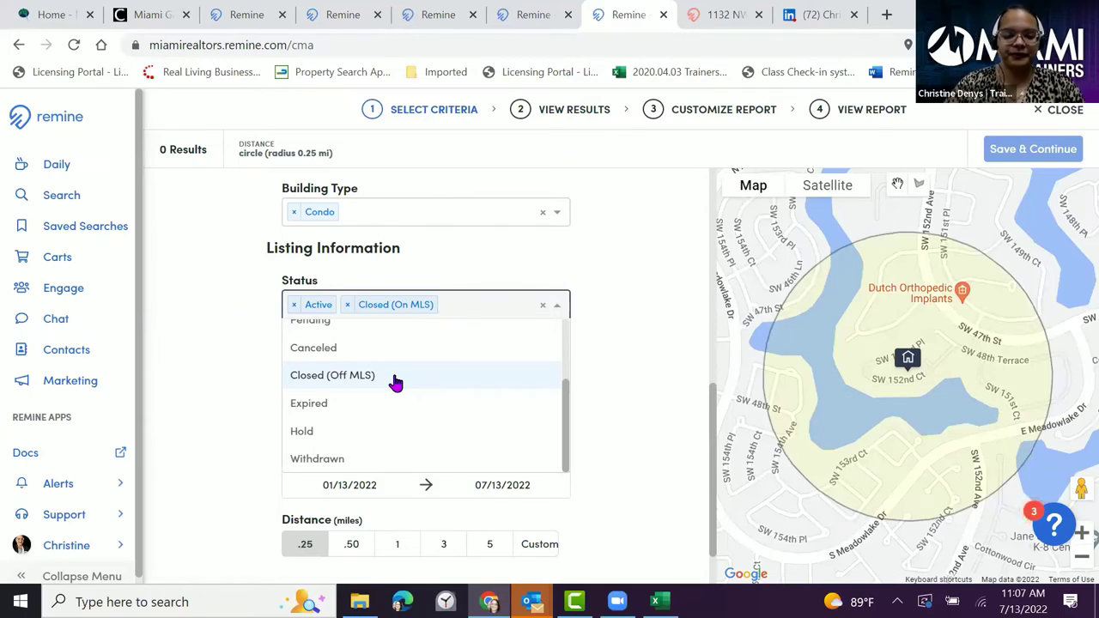
- Add Closed (Off MLS) to the statuses, keep the six-month sold dates, and set the radius to 0.50 mi
{"action": "left_click", "coordinate": [395, 381]}
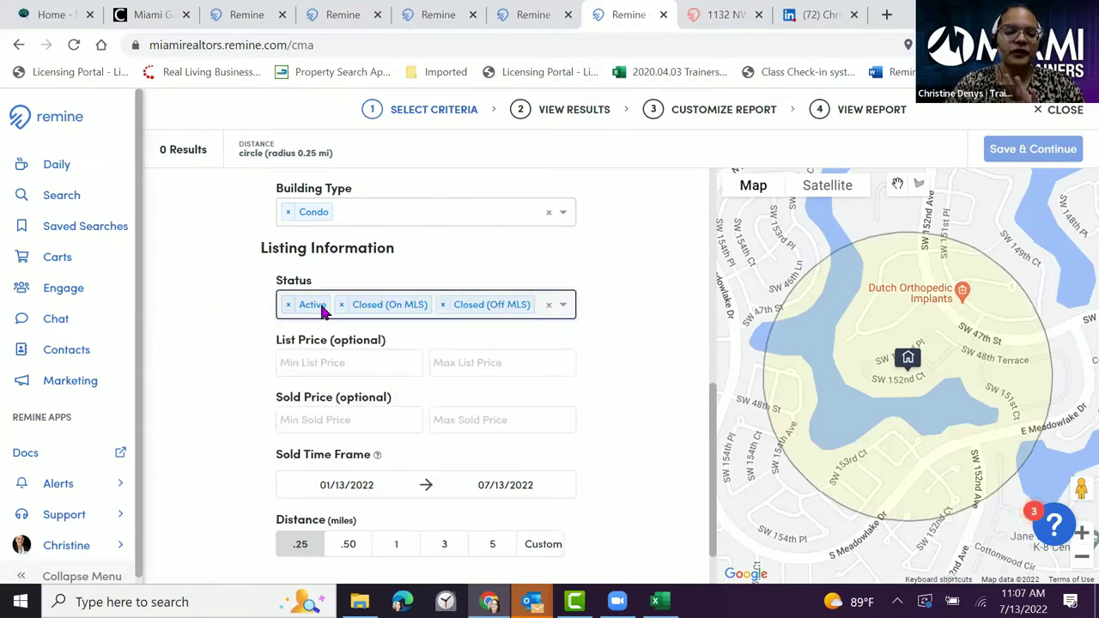
{"action": "scroll", "coordinate": [533, 290], "scroll_direction": "down", "scroll_amount": 2}
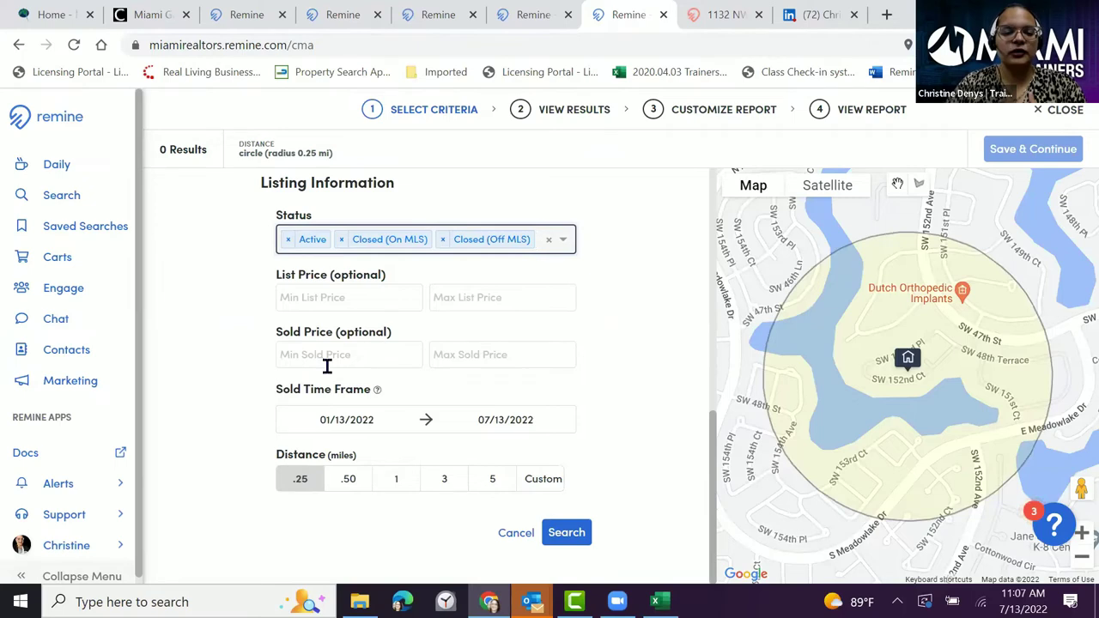
{"action": "left_click", "coordinate": [558, 422]}
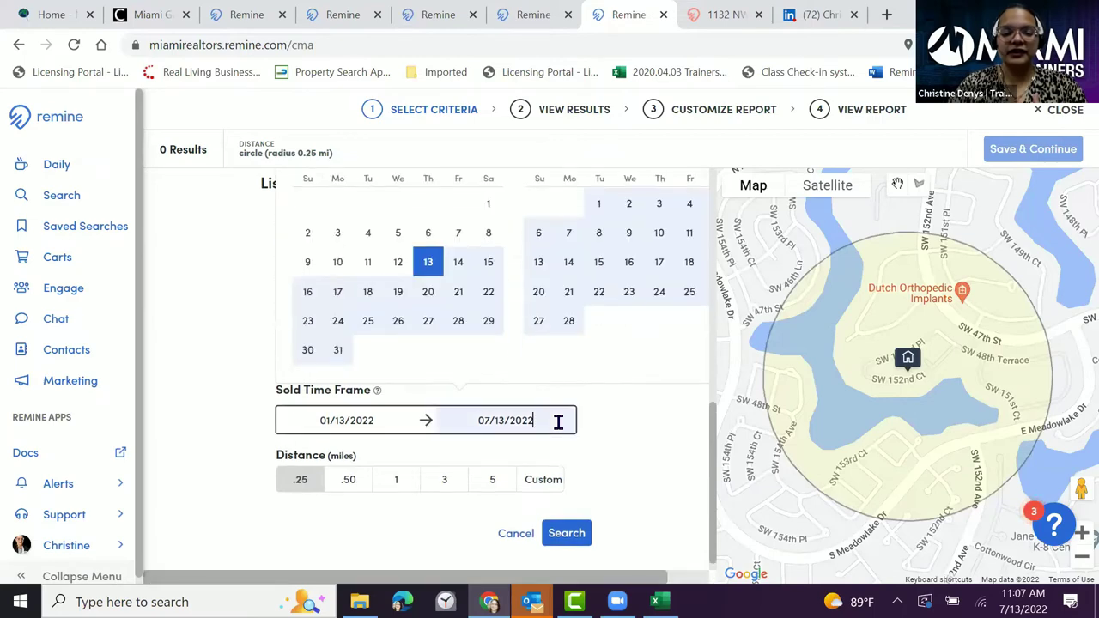
{"action": "left_click", "coordinate": [616, 437]}
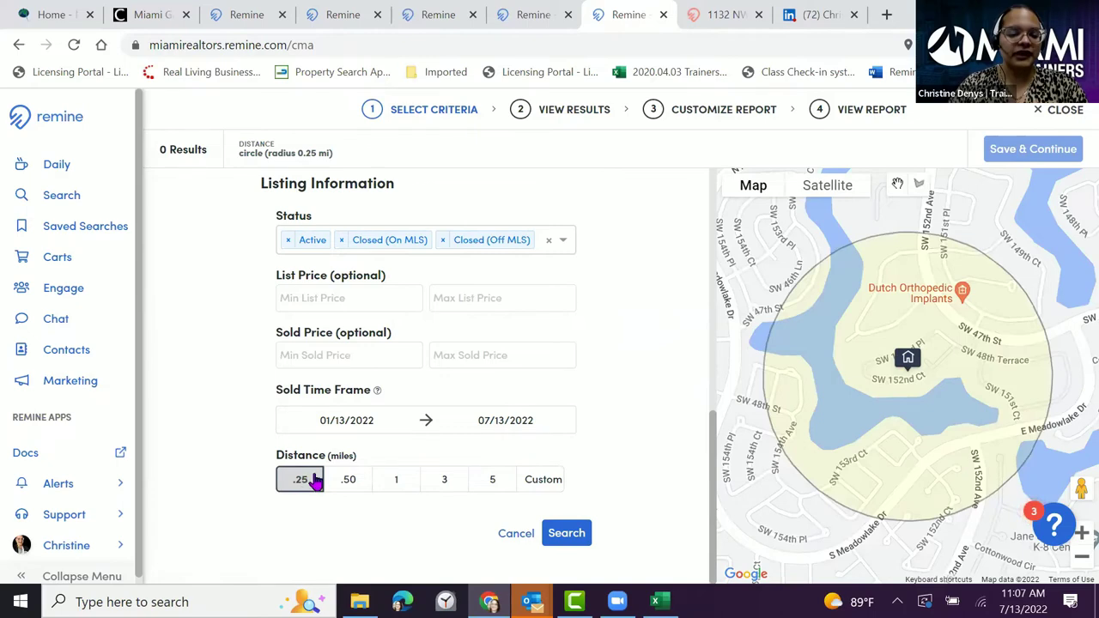
{"action": "left_click", "coordinate": [339, 486]}
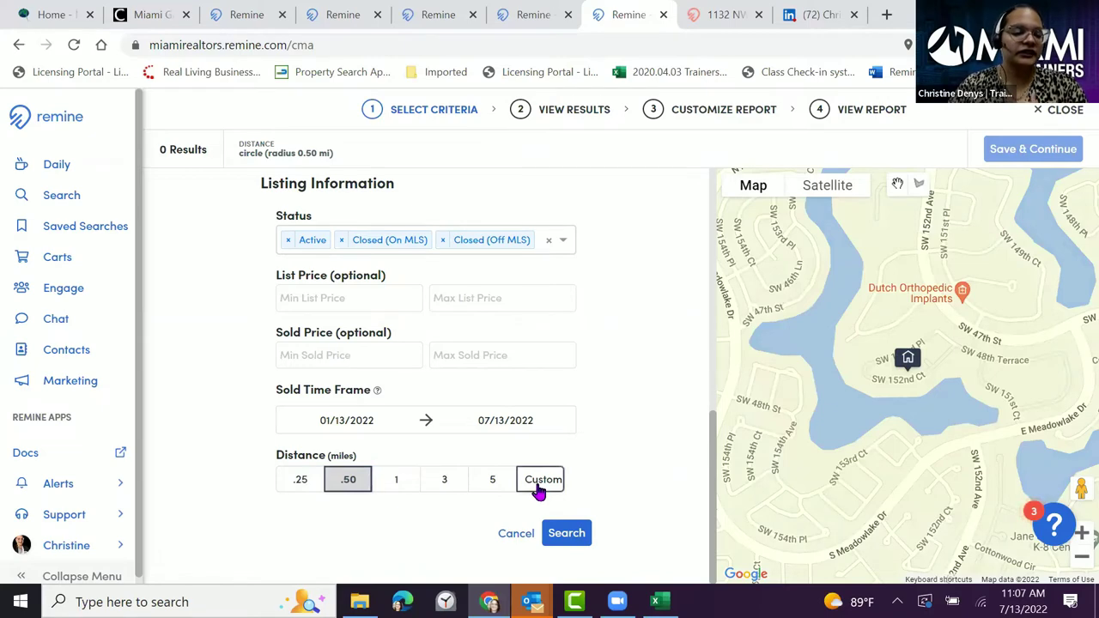
- Run the comparables search and review the All, Closed (On MLS) and Closed (Off MLS) results
{"action": "left_click", "coordinate": [562, 534]}
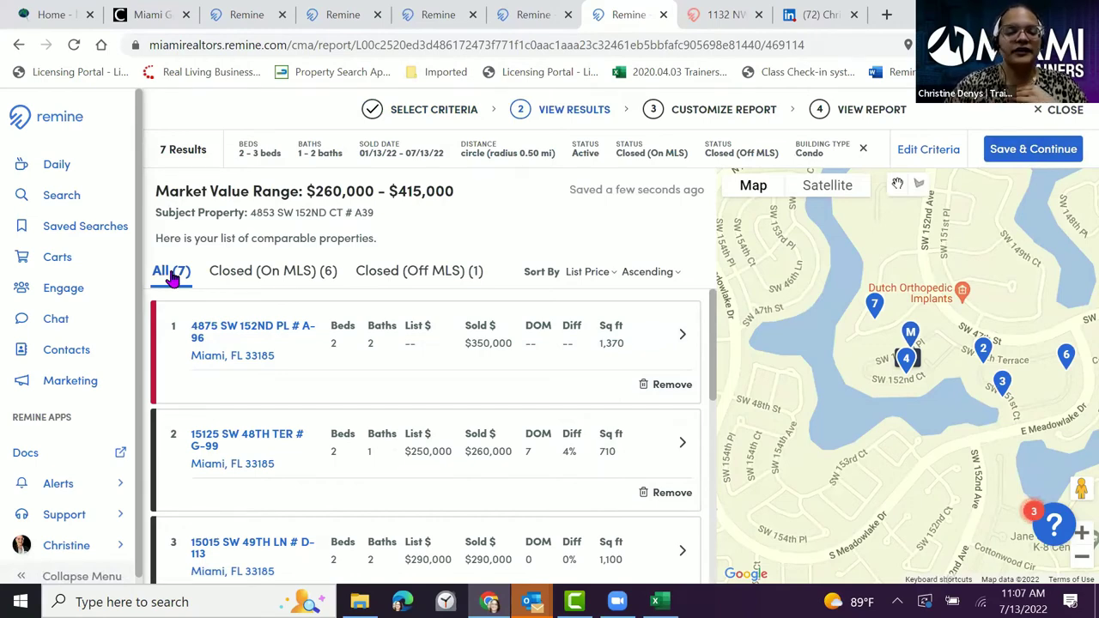
{"action": "left_click", "coordinate": [270, 283]}
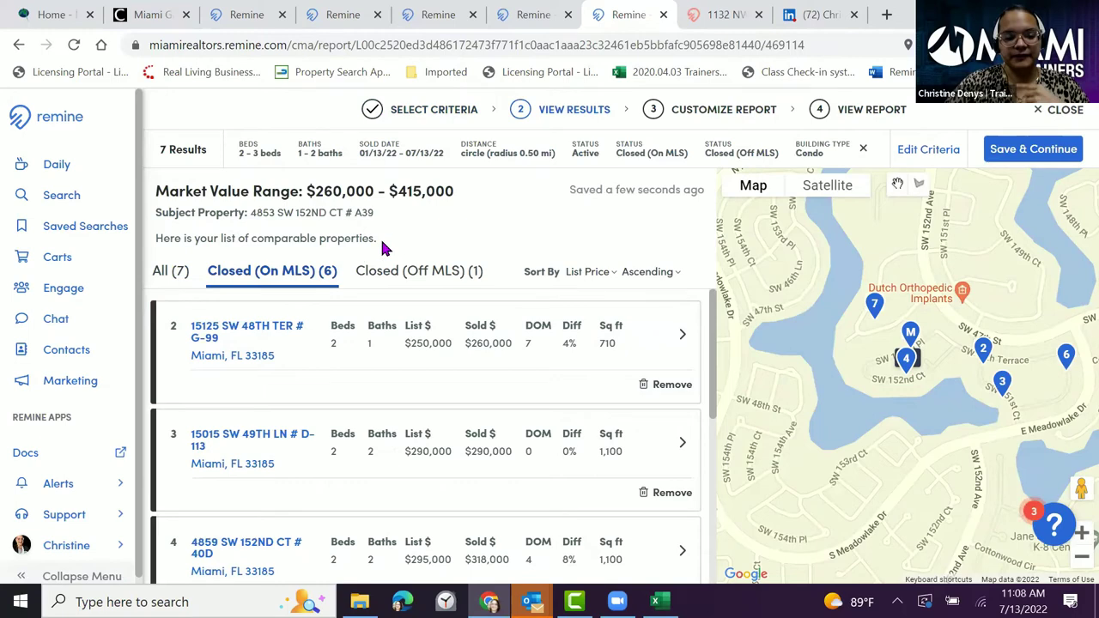
{"action": "left_click", "coordinate": [421, 275]}
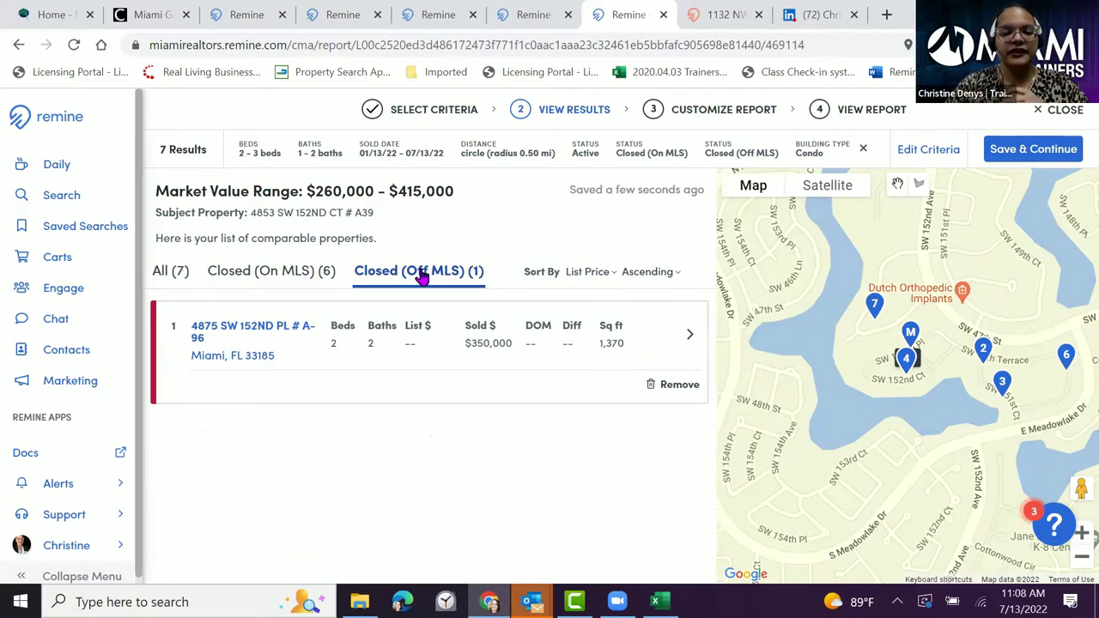
{"action": "left_click", "coordinate": [160, 274]}
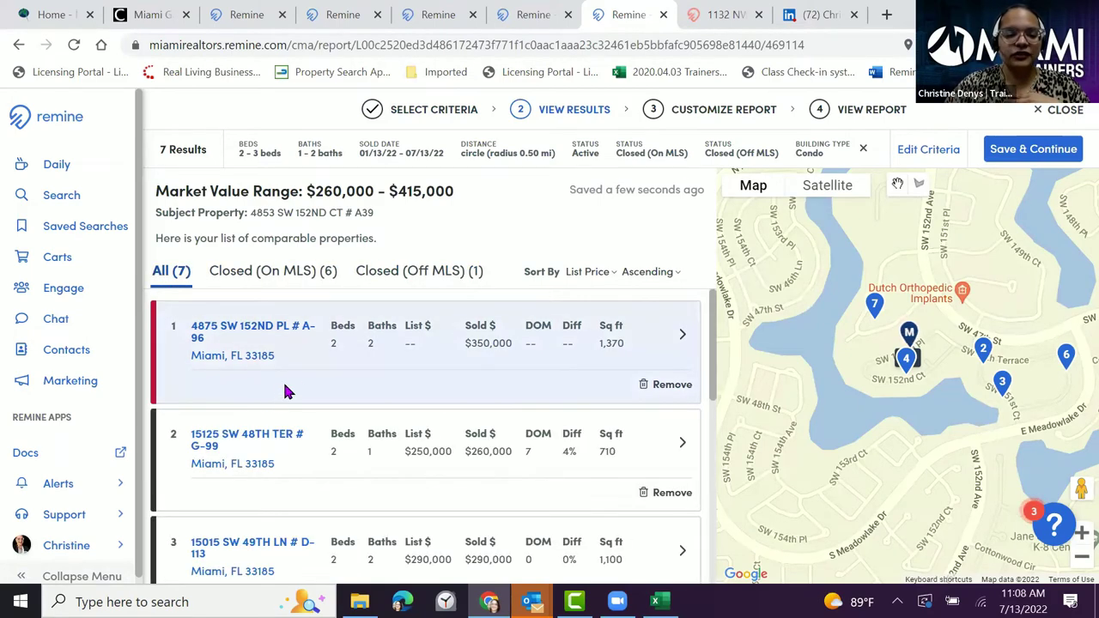
- Remove the 710 sq ft second comparable, leaving a $290,000–$415,000 range from 6 comparables
{"action": "scroll", "coordinate": [299, 382], "scroll_direction": "down", "scroll_amount": 1}
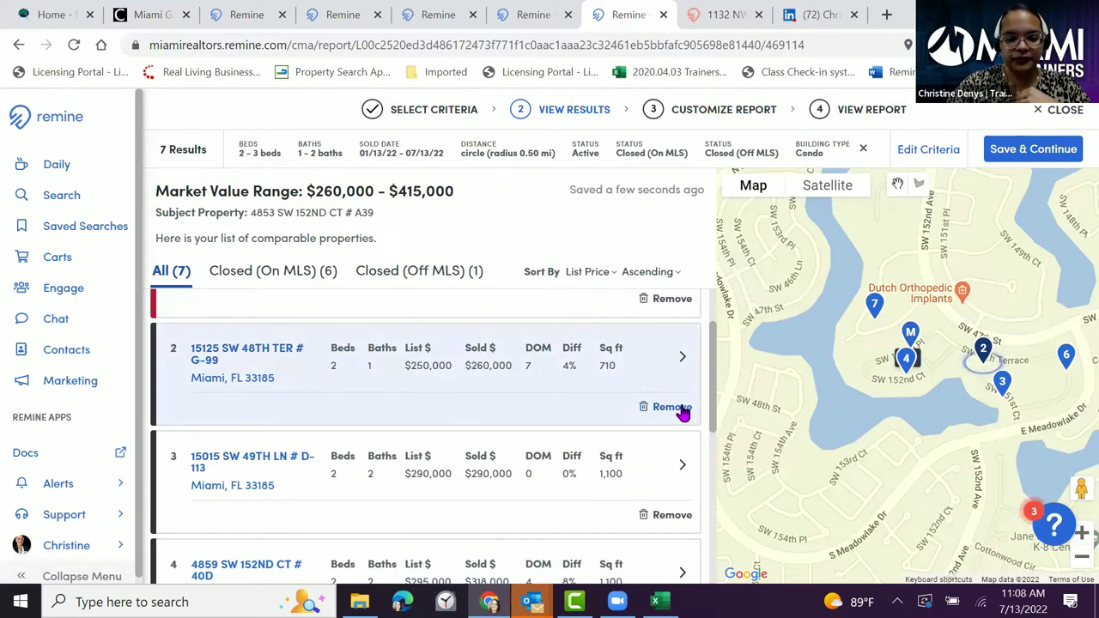
{"action": "left_click", "coordinate": [673, 407]}
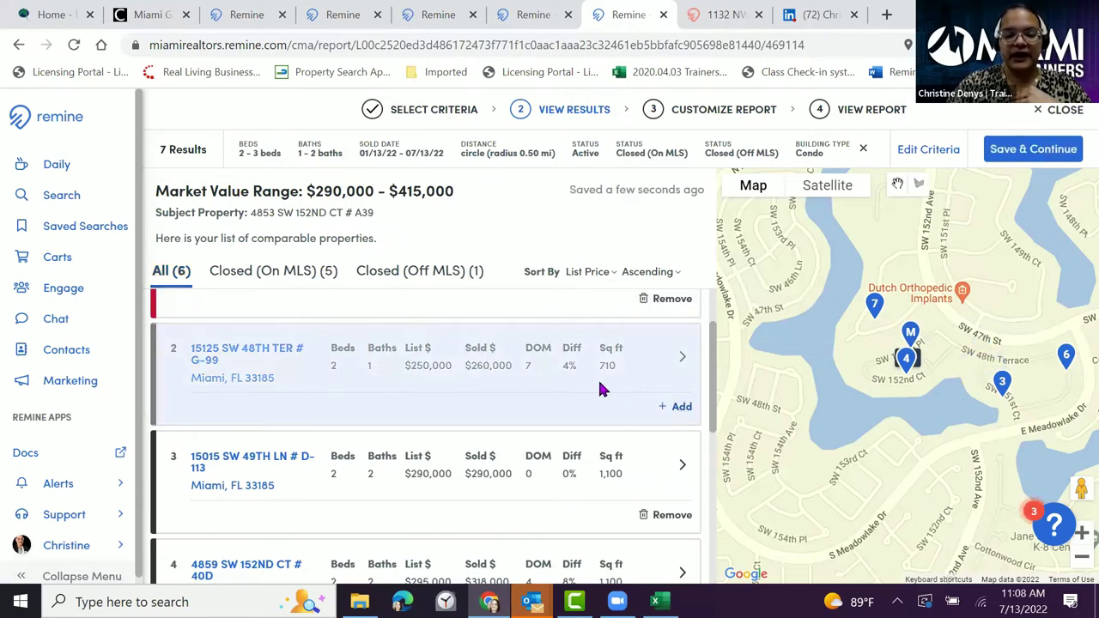
{"action": "scroll", "coordinate": [540, 375], "scroll_direction": "down", "scroll_amount": 1}
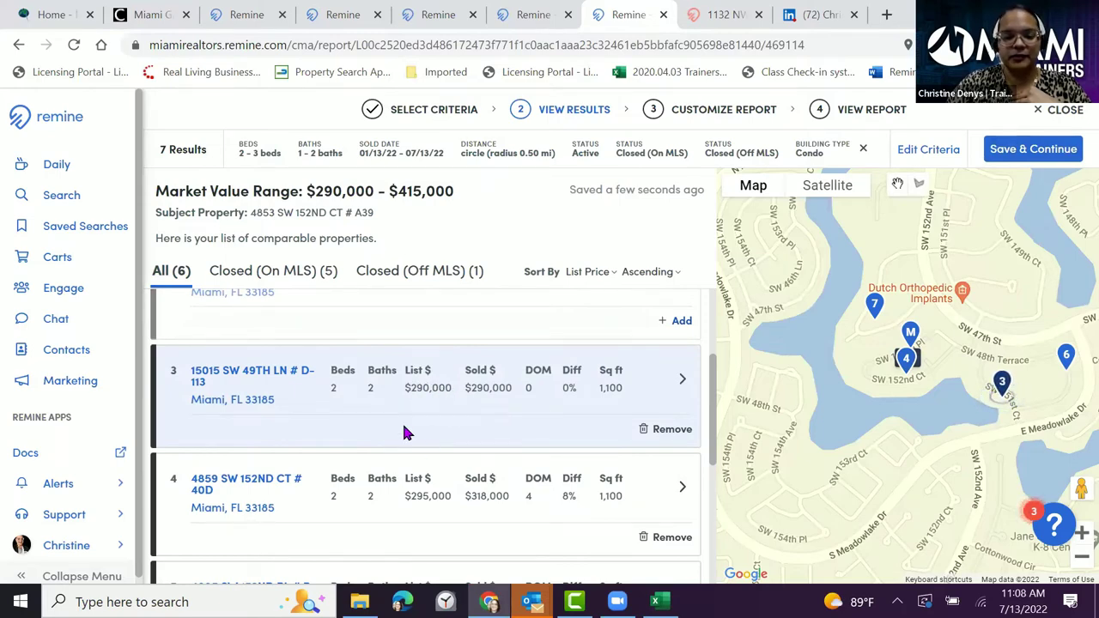
{"action": "scroll", "coordinate": [427, 435], "scroll_direction": "up", "scroll_amount": 2}
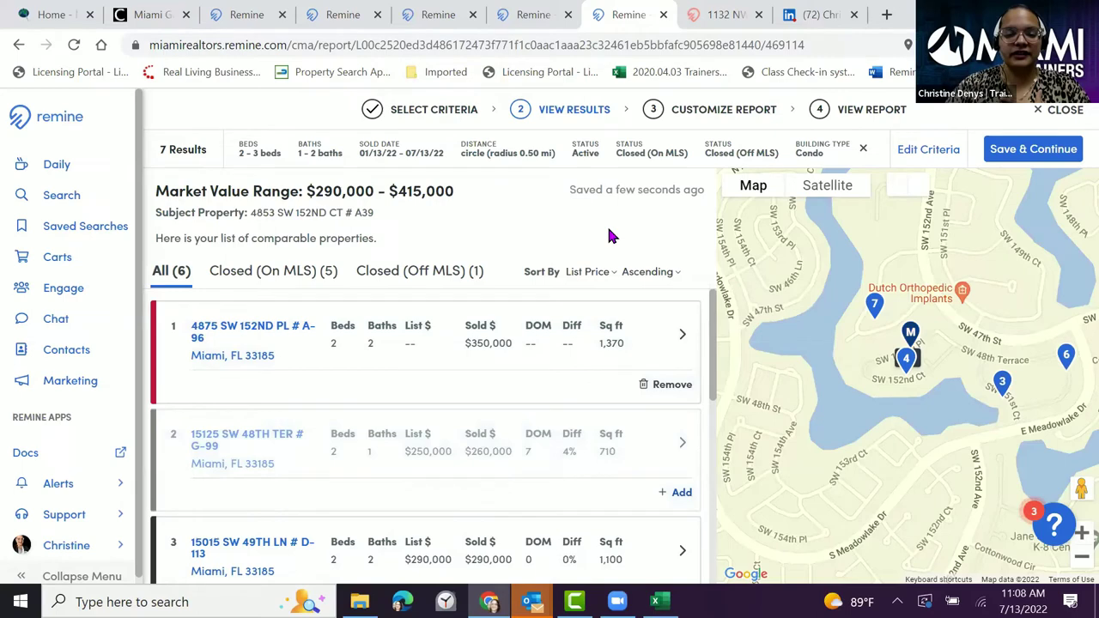
- Continue to Customize Report and set the report's Color Scheme to Custom
{"action": "left_click", "coordinate": [1038, 149]}
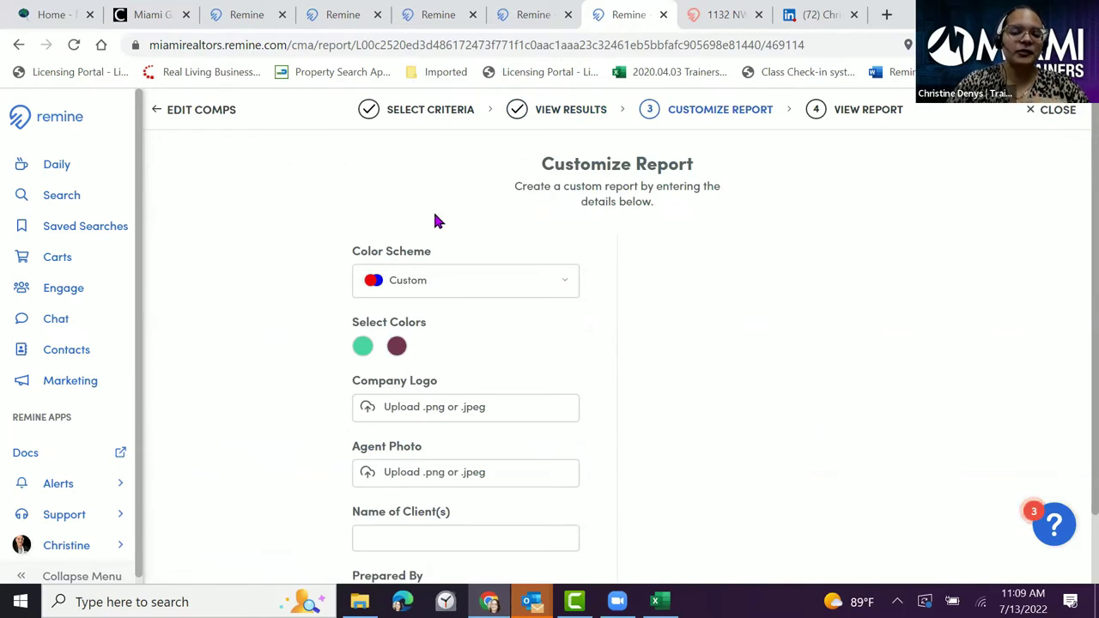
{"action": "left_click", "coordinate": [516, 284]}
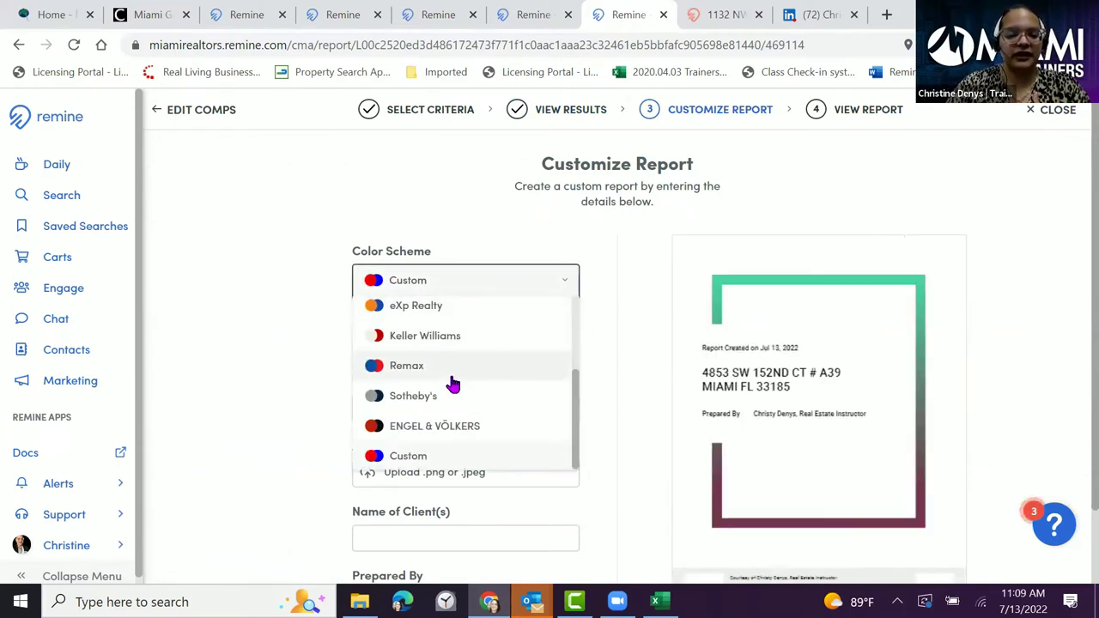
{"action": "scroll", "coordinate": [451, 378], "scroll_direction": "up", "scroll_amount": 2}
{"action": "left_click", "coordinate": [415, 314]}
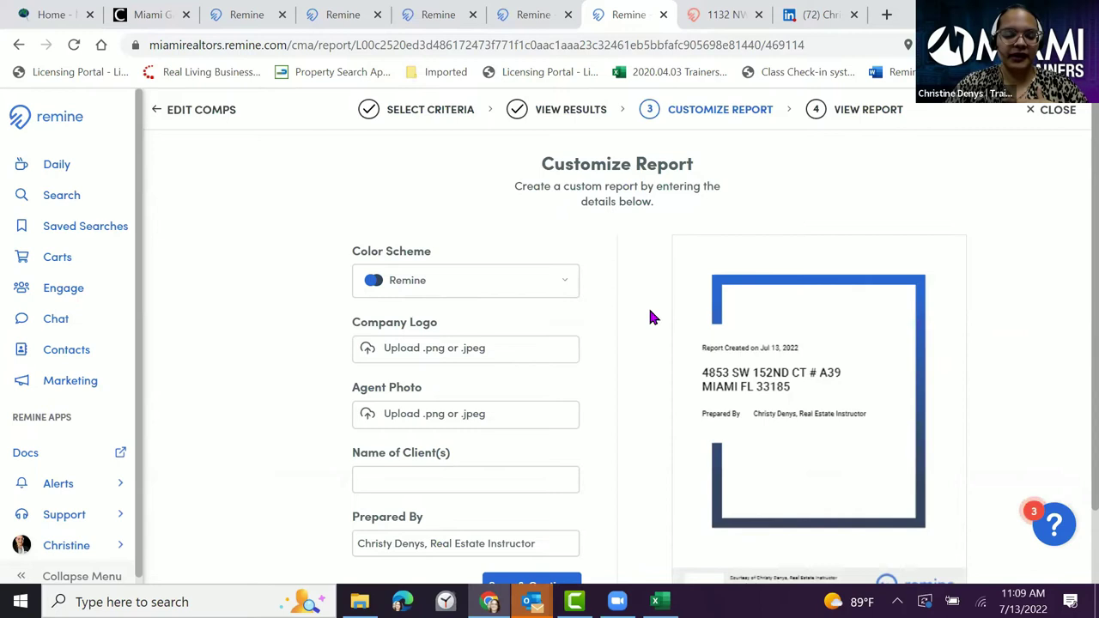
{"action": "left_click", "coordinate": [542, 282]}
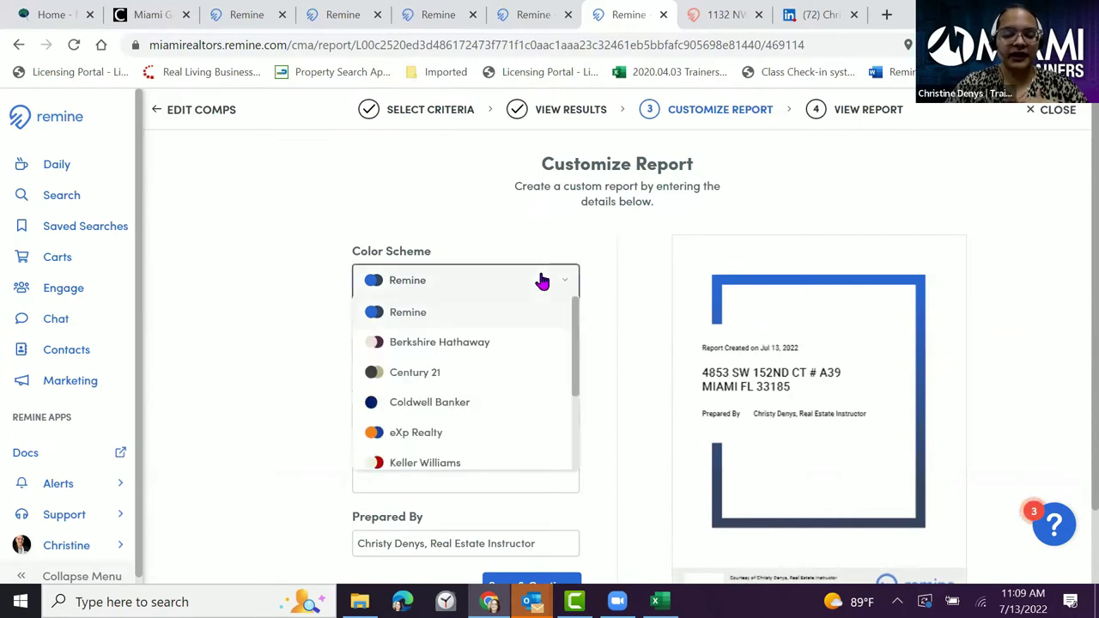
{"action": "scroll", "coordinate": [481, 369], "scroll_direction": "down", "scroll_amount": 2}
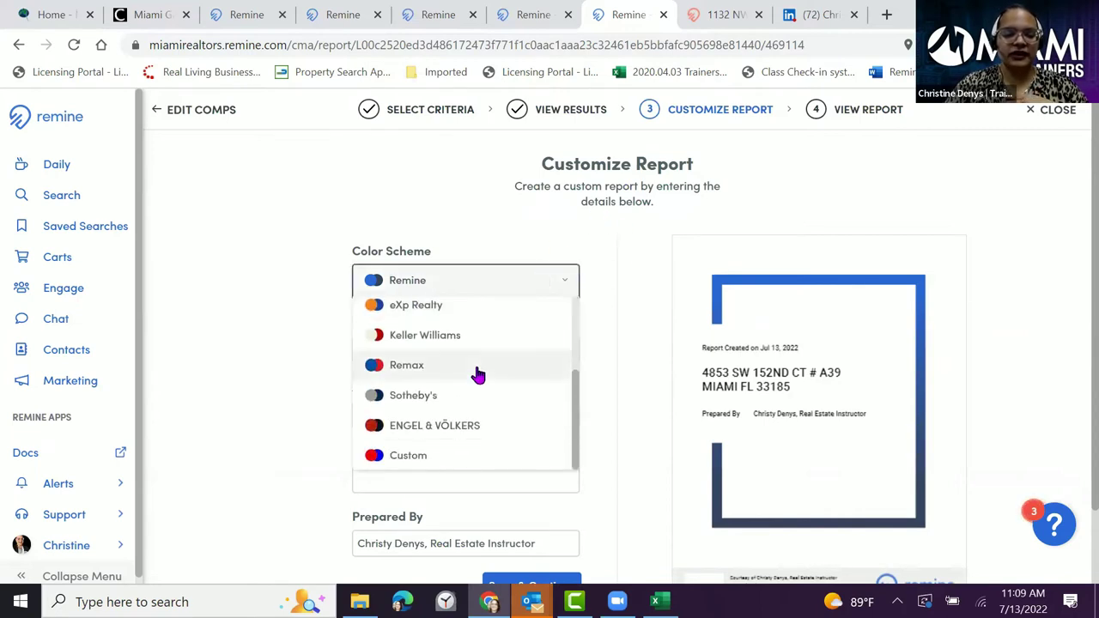
{"action": "left_click", "coordinate": [441, 456]}
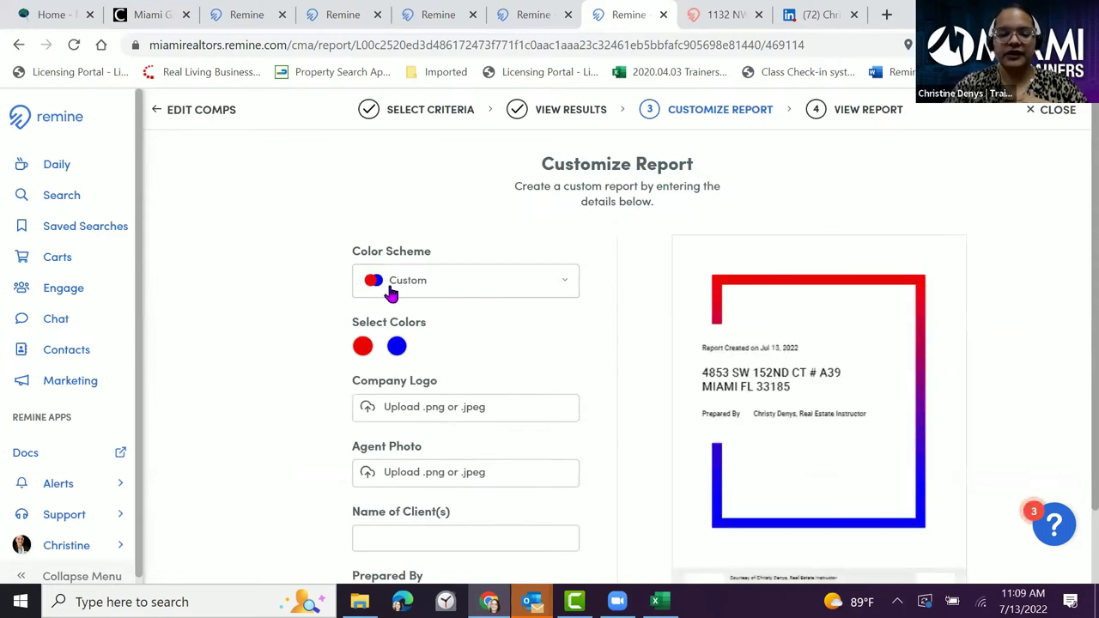
- Set the first custom report colour to the muted grey-blue #7B8BAF
{"action": "left_click", "coordinate": [362, 347]}
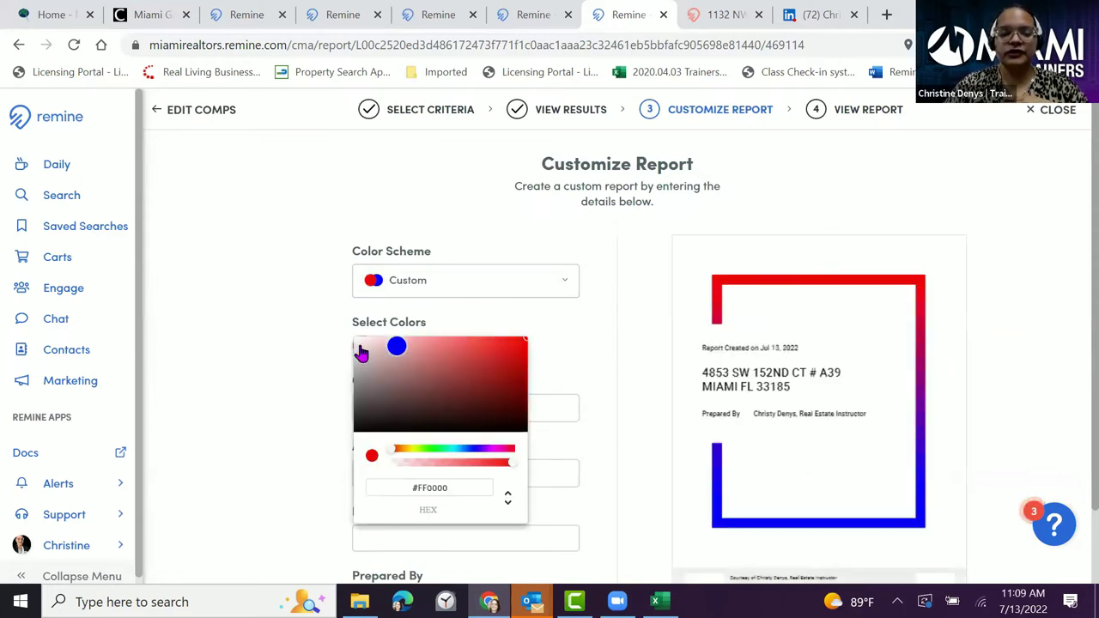
{"action": "left_click_drag", "start_coordinate": [392, 456], "coordinate": [467, 453]}
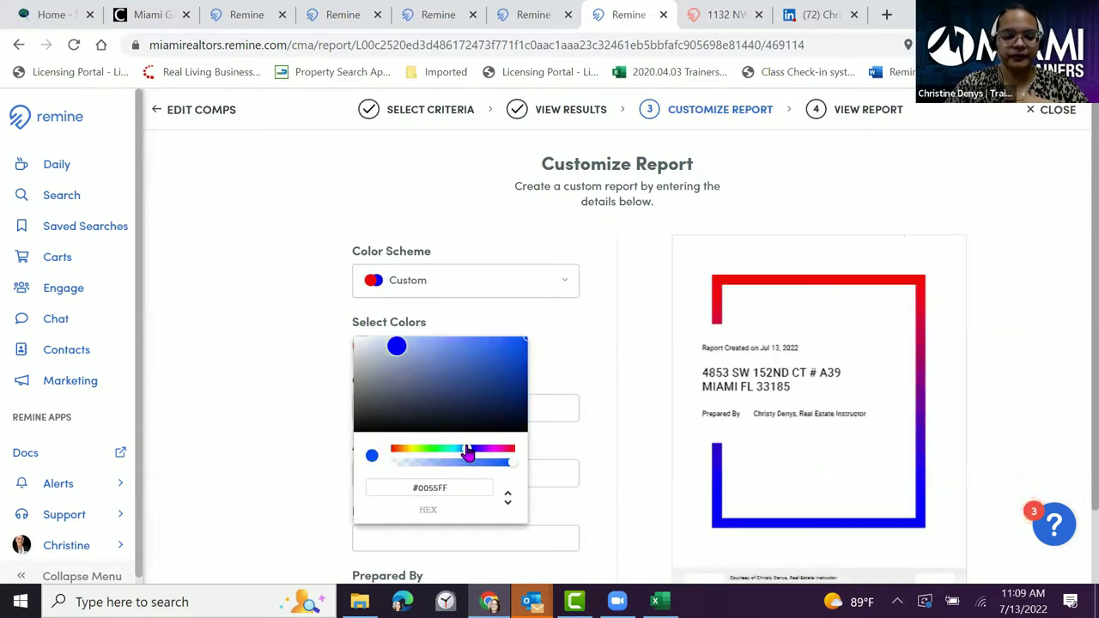
{"action": "left_click", "coordinate": [371, 350]}
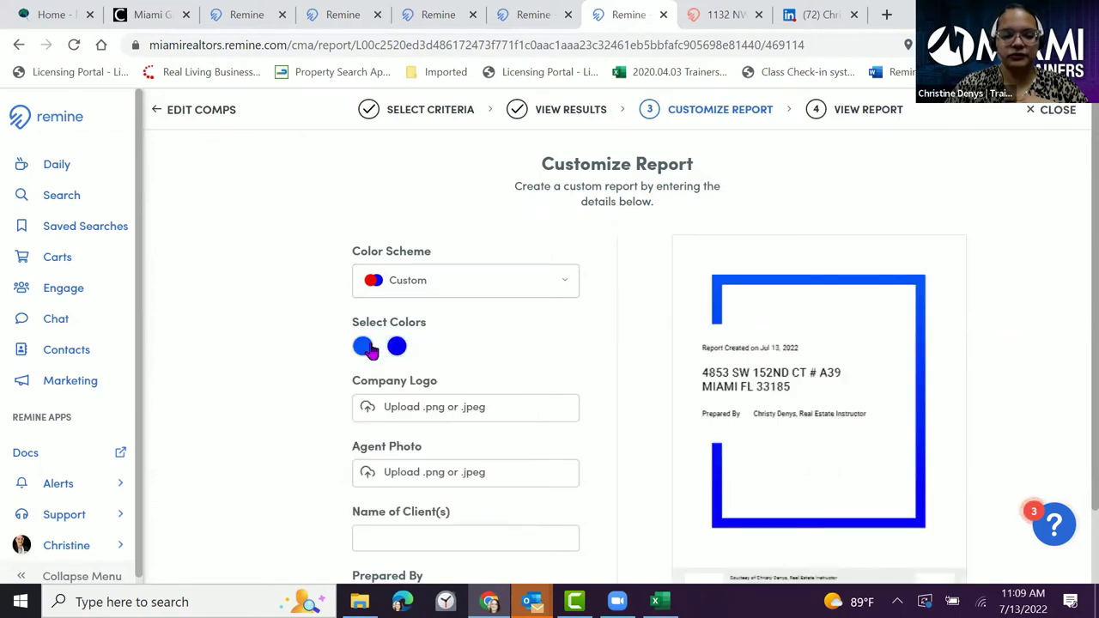
{"action": "left_click", "coordinate": [364, 356]}
{"action": "mouse_move", "coordinate": [467, 456]}
{"action": "left_mouse_down"}
{"action": "mouse_move", "coordinate": [482, 457]}
{"action": "mouse_move", "coordinate": [467, 454]}
{"action": "left_mouse_up"}
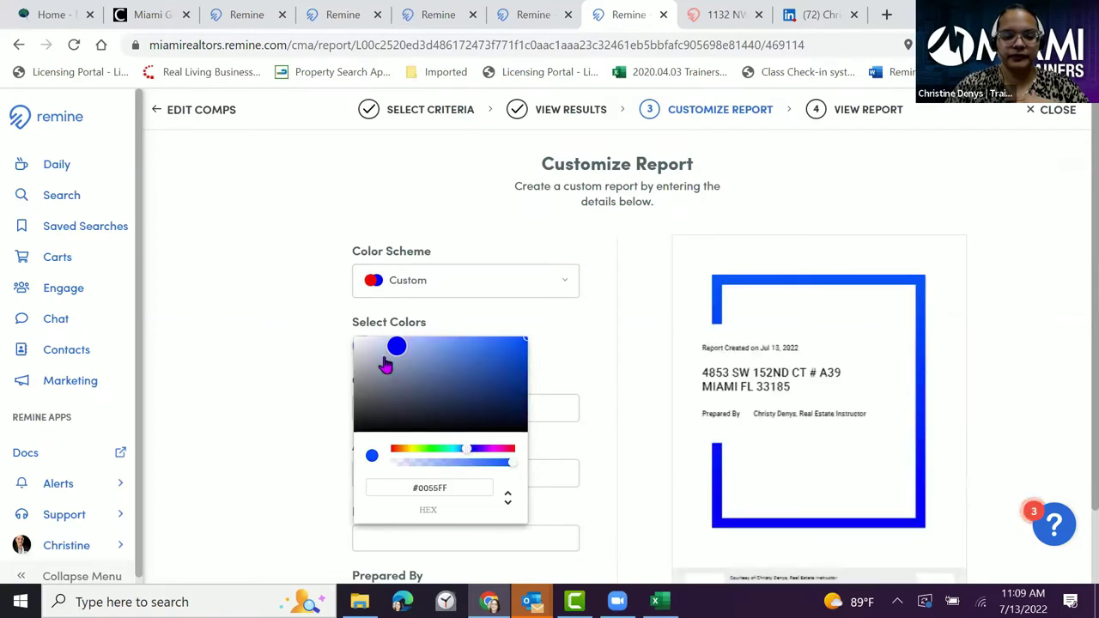
{"action": "left_click", "coordinate": [383, 359]}
{"action": "left_click", "coordinate": [434, 356]}
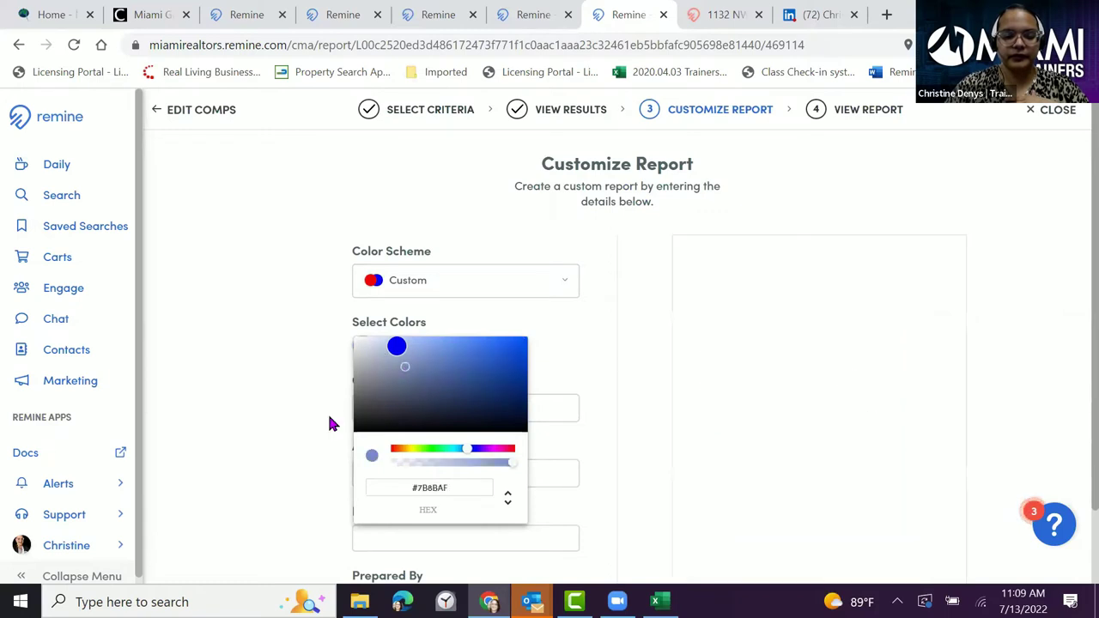
{"action": "left_click", "coordinate": [338, 344]}
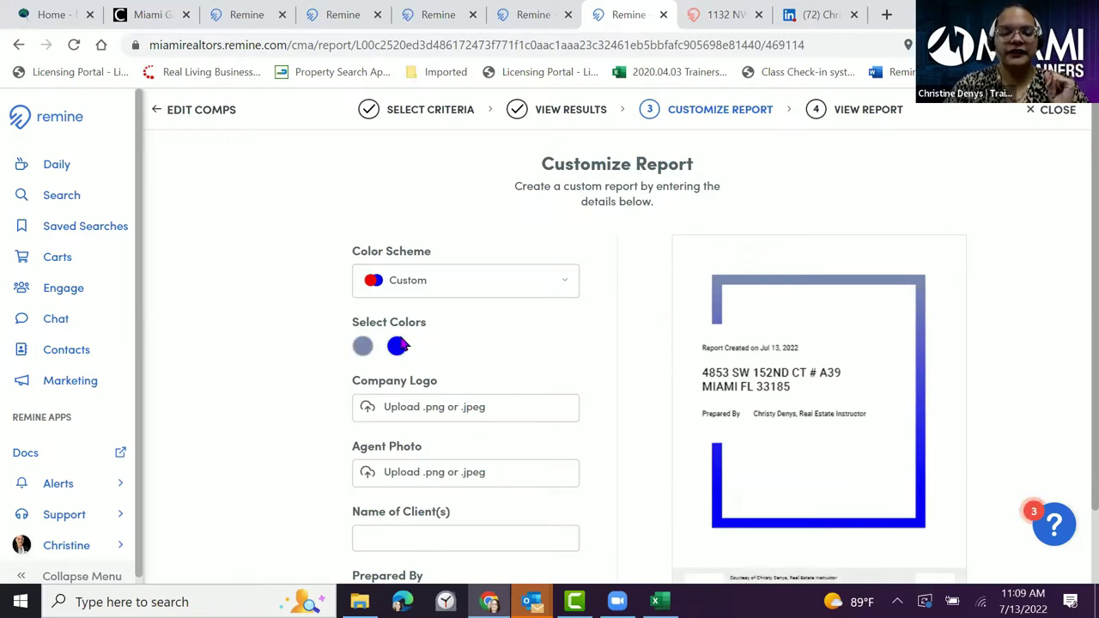
{"action": "scroll", "coordinate": [479, 350], "scroll_direction": "down", "scroll_amount": 1}
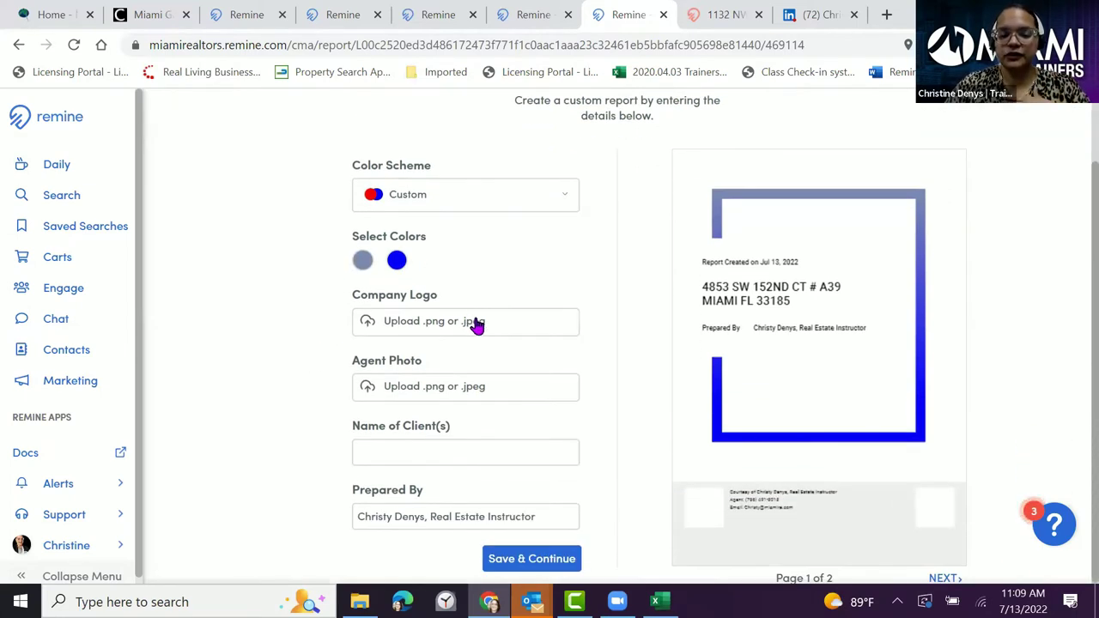
- Upload MAR_2019_Color-01 from the Quick access Logo folder as the report's company logo
{"action": "left_click", "coordinate": [477, 322]}
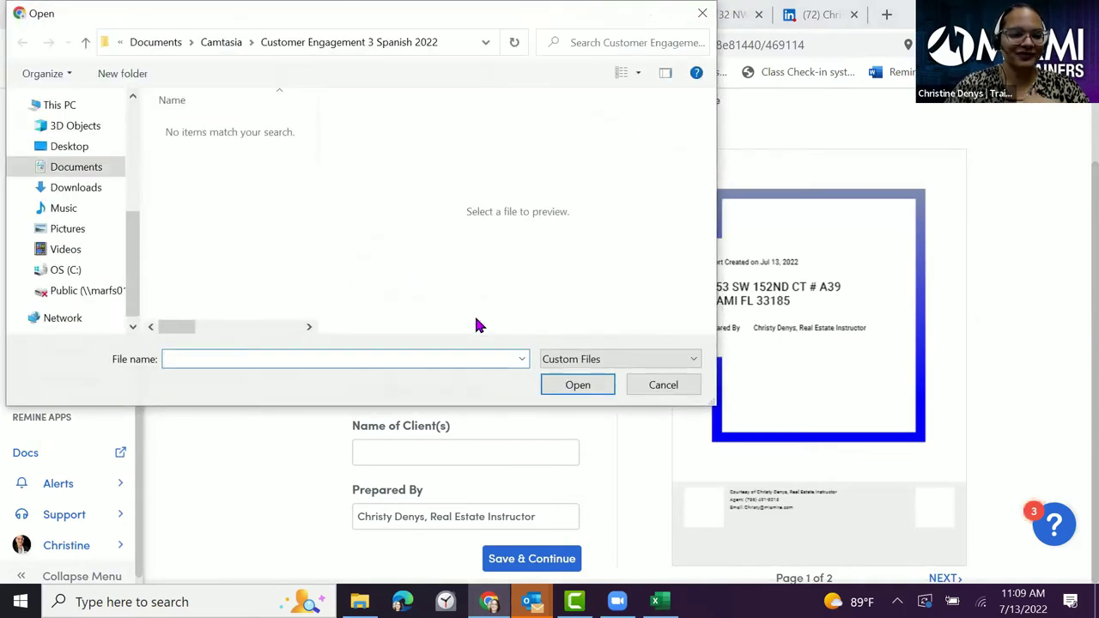
{"action": "left_click", "coordinate": [78, 187]}
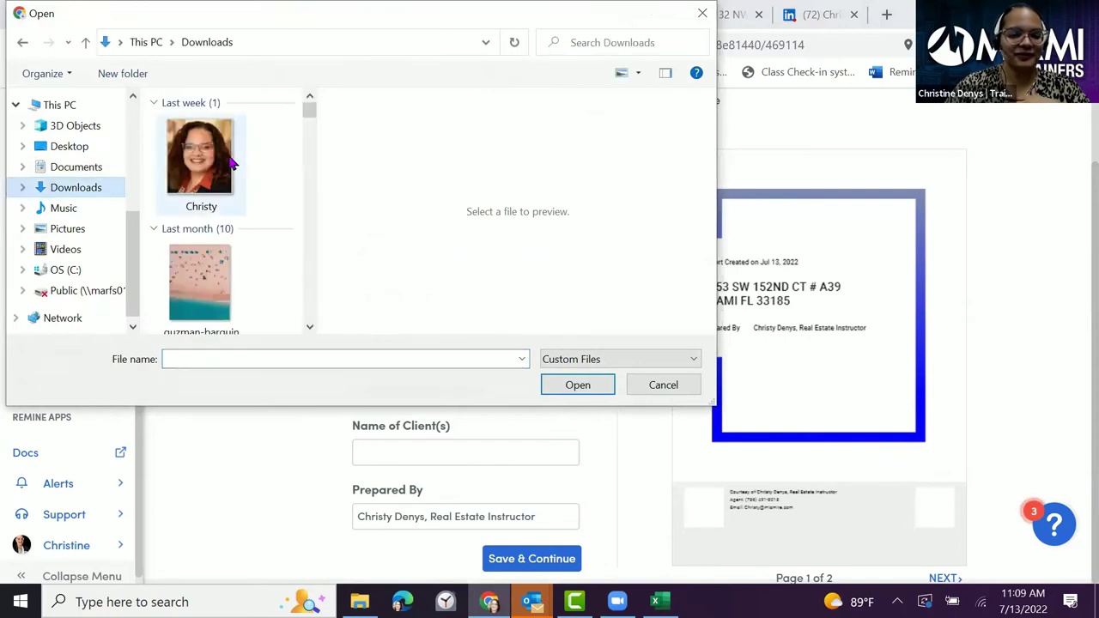
{"action": "scroll", "coordinate": [228, 172], "scroll_direction": "down", "scroll_amount": 3}
{"action": "scroll", "coordinate": [229, 173], "scroll_direction": "down", "scroll_amount": 3}
{"action": "scroll", "coordinate": [228, 176], "scroll_direction": "down", "scroll_amount": 3}
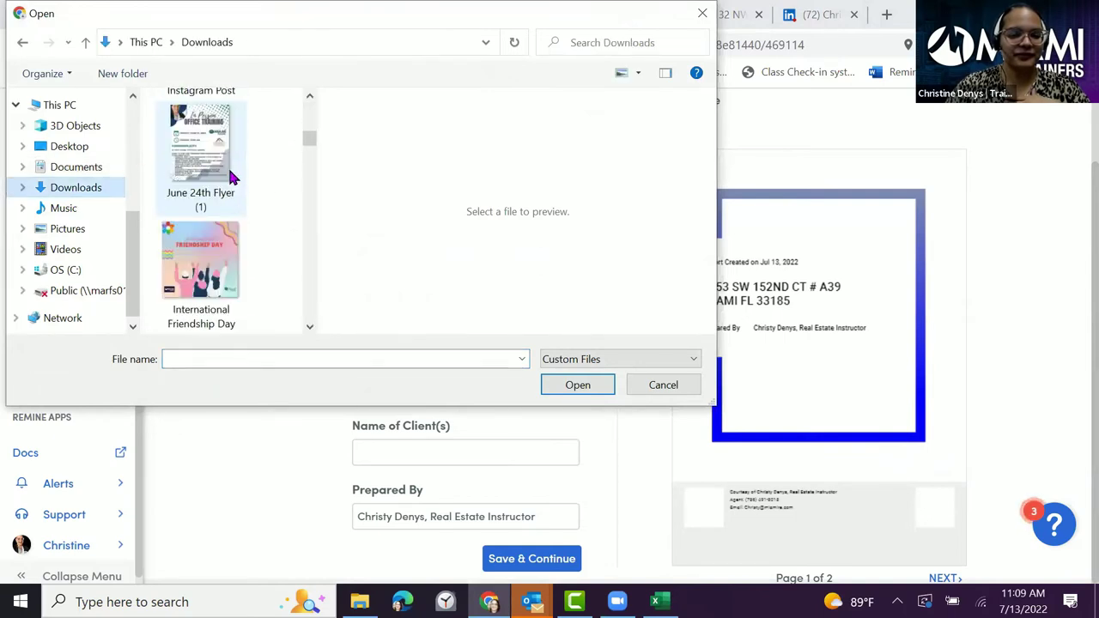
{"action": "scroll", "coordinate": [227, 181], "scroll_direction": "down", "scroll_amount": 5}
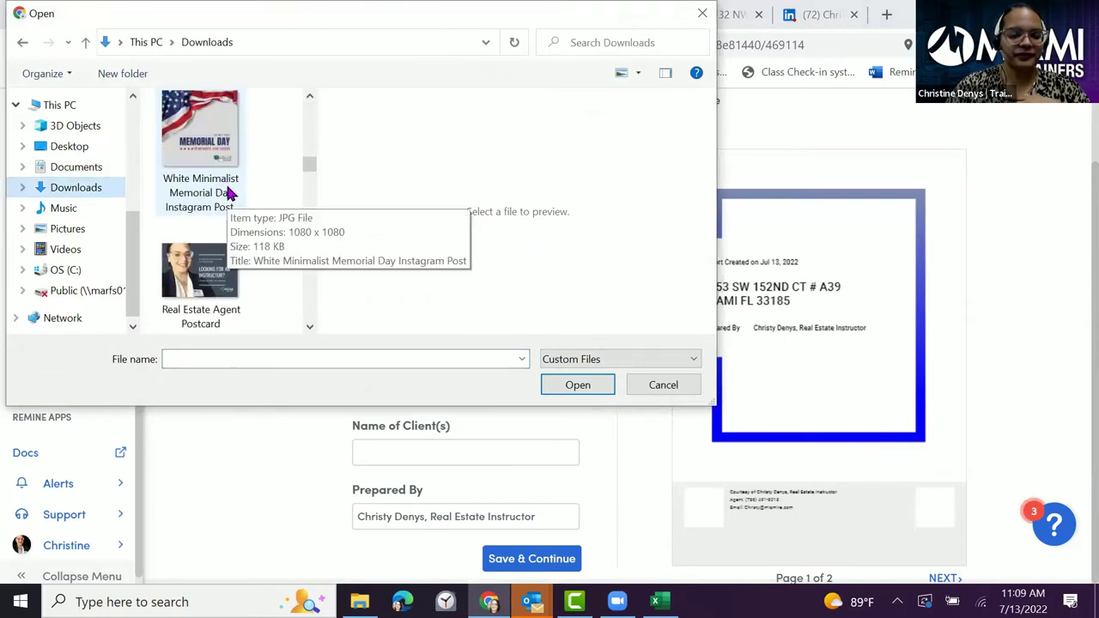
{"action": "scroll", "coordinate": [225, 193], "scroll_direction": "down", "scroll_amount": 3}
{"action": "scroll", "coordinate": [206, 224], "scroll_direction": "up", "scroll_amount": 3}
{"action": "scroll", "coordinate": [115, 214], "scroll_direction": "up", "scroll_amount": 4}
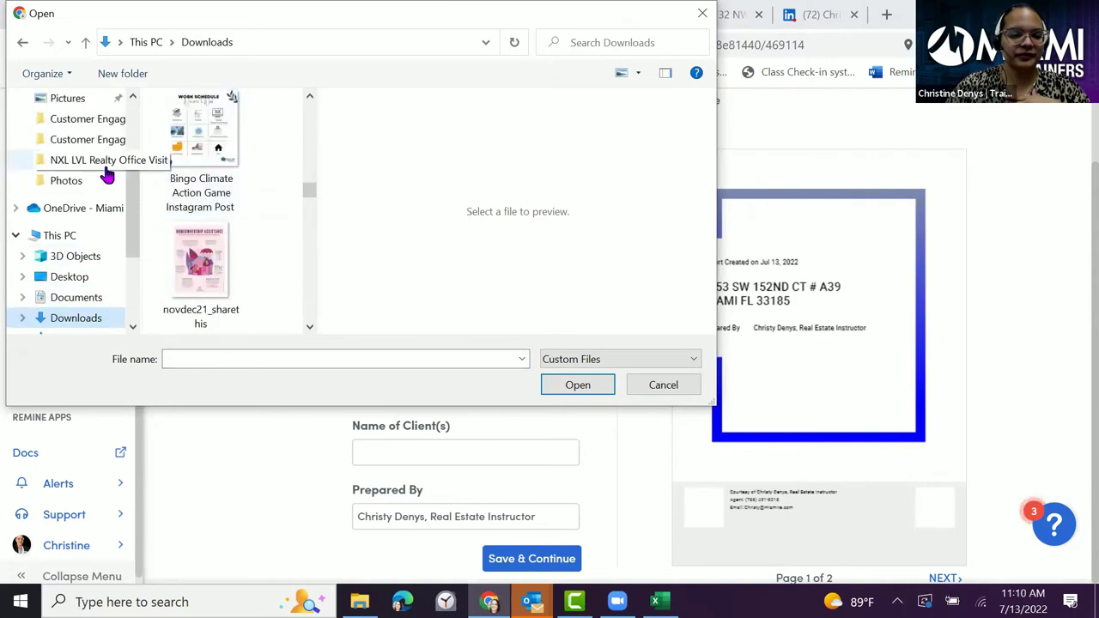
{"action": "scroll", "coordinate": [107, 167], "scroll_direction": "up", "scroll_amount": 1}
{"action": "left_click", "coordinate": [86, 133]}
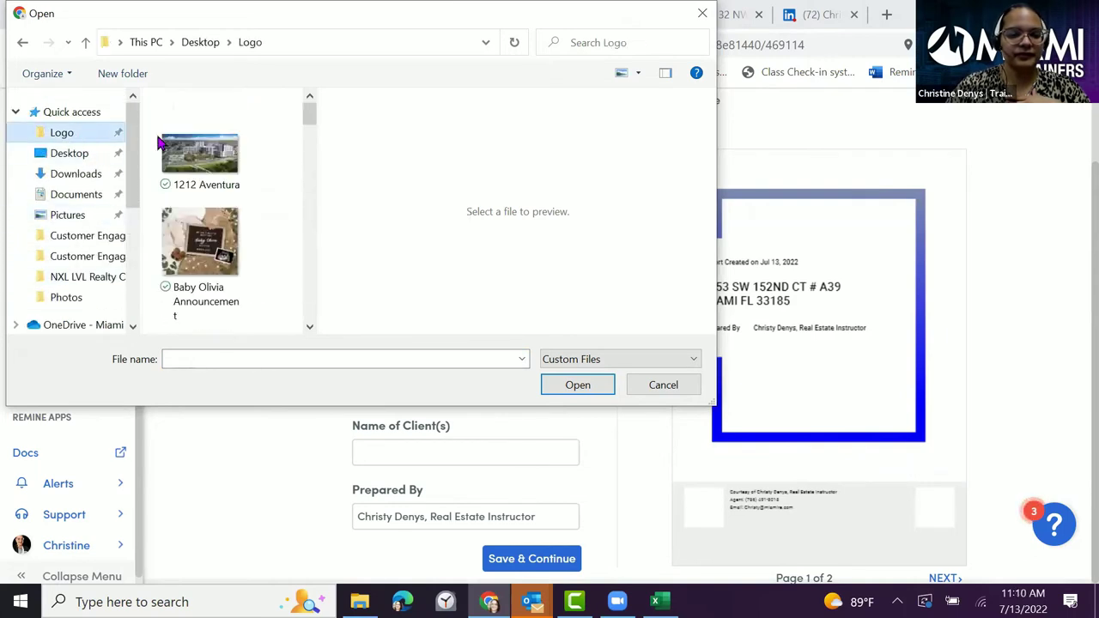
{"action": "scroll", "coordinate": [223, 204], "scroll_direction": "down", "scroll_amount": 4}
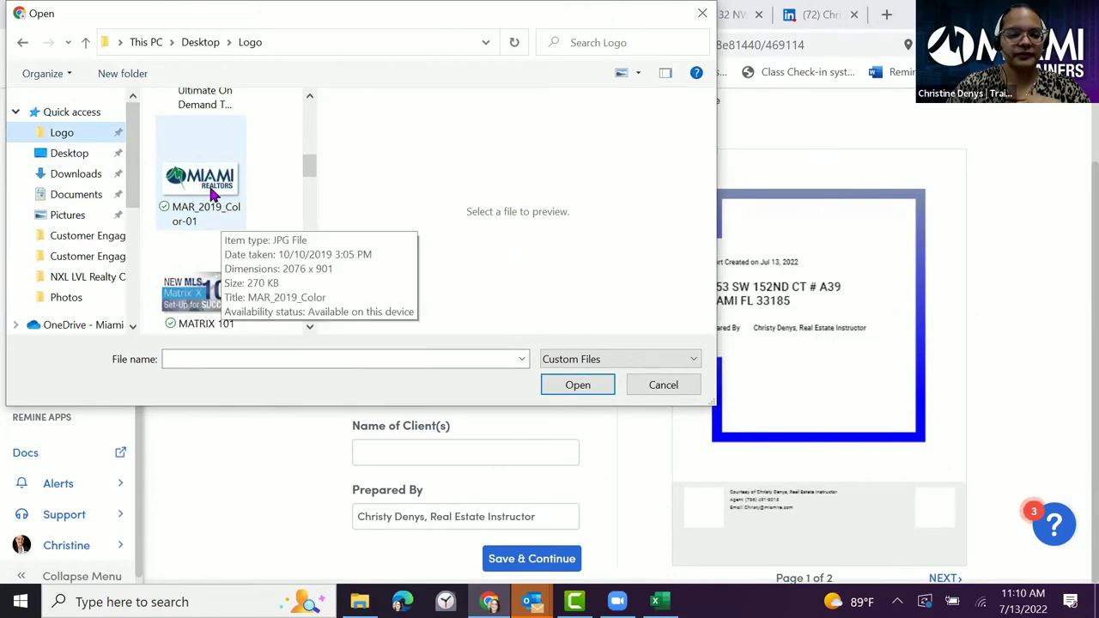
{"action": "left_click", "coordinate": [221, 210]}
{"action": "left_click", "coordinate": [578, 384]}
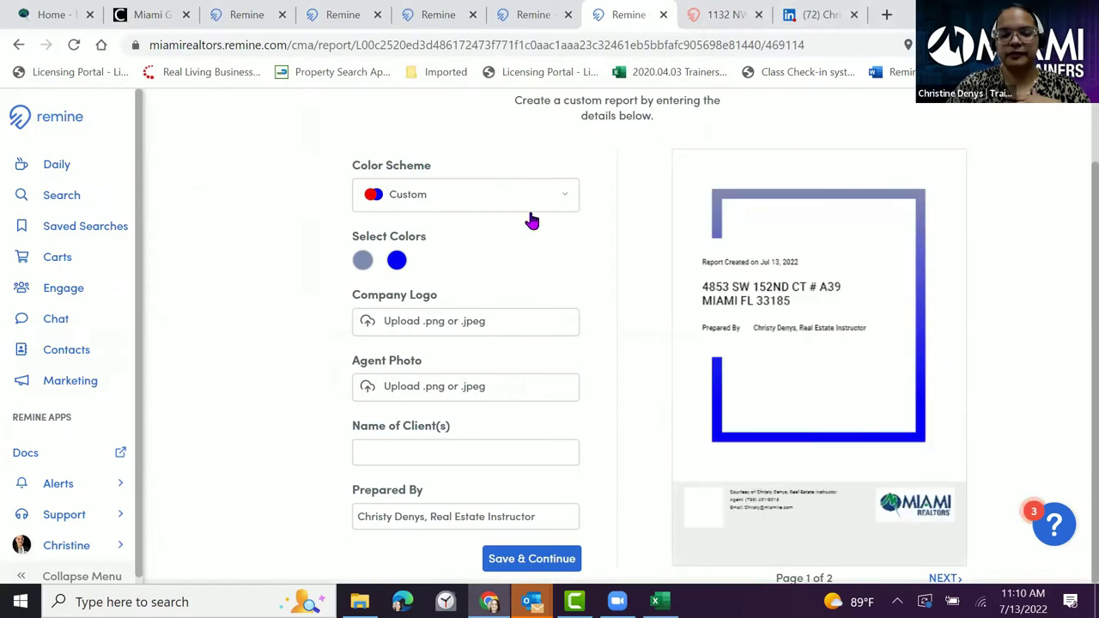
{"action": "left_click", "coordinate": [506, 385]}
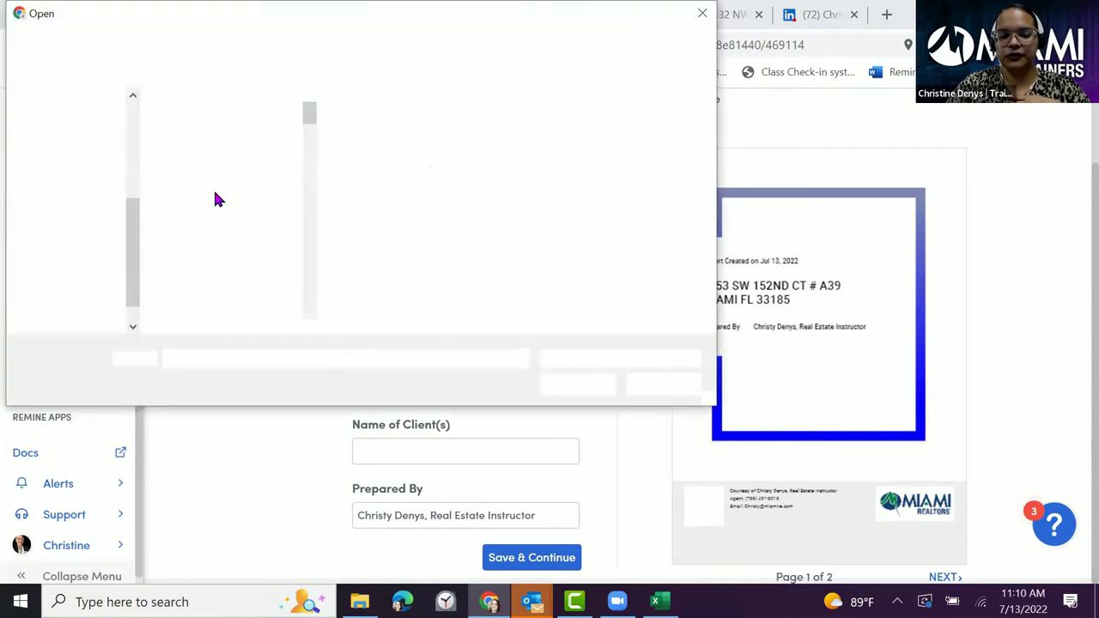
- Upload the headshot JPG from the Desktop Photos folder as the report's agent photo
{"action": "scroll", "coordinate": [216, 248], "scroll_direction": "down", "scroll_amount": 5}
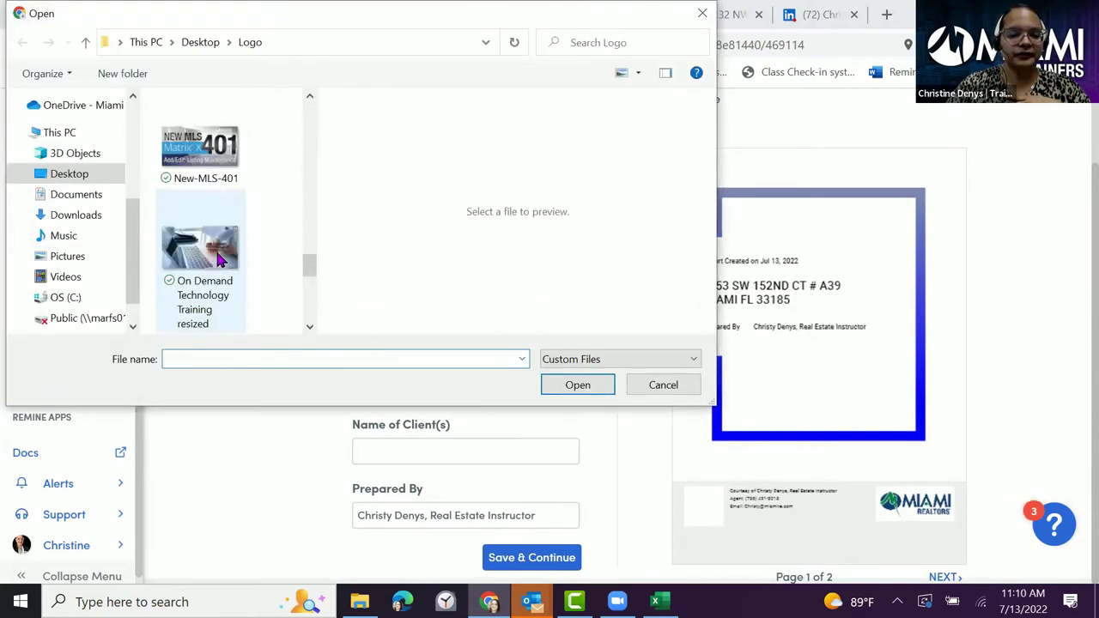
{"action": "left_click", "coordinate": [65, 132]}
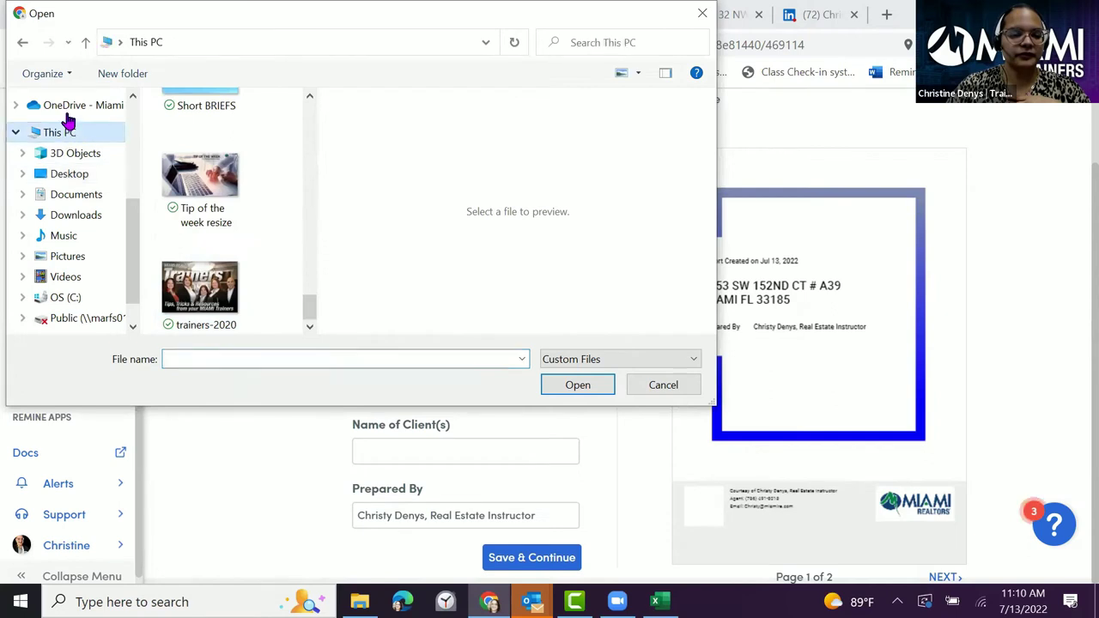
{"action": "scroll", "coordinate": [69, 135], "scroll_direction": "up", "scroll_amount": 3}
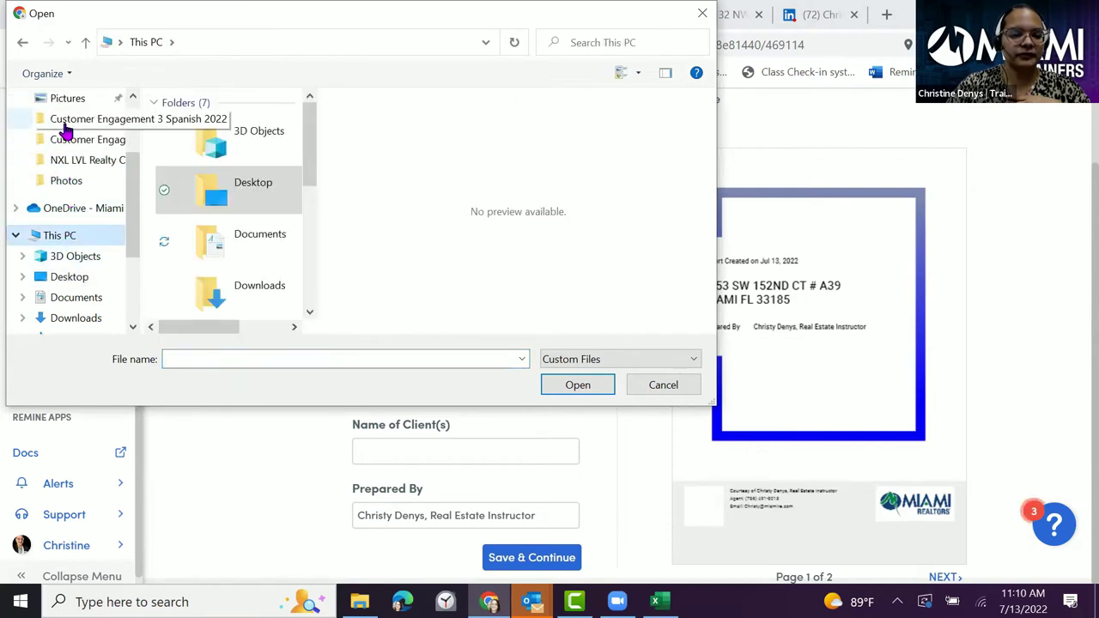
{"action": "scroll", "coordinate": [67, 129], "scroll_direction": "up", "scroll_amount": 2}
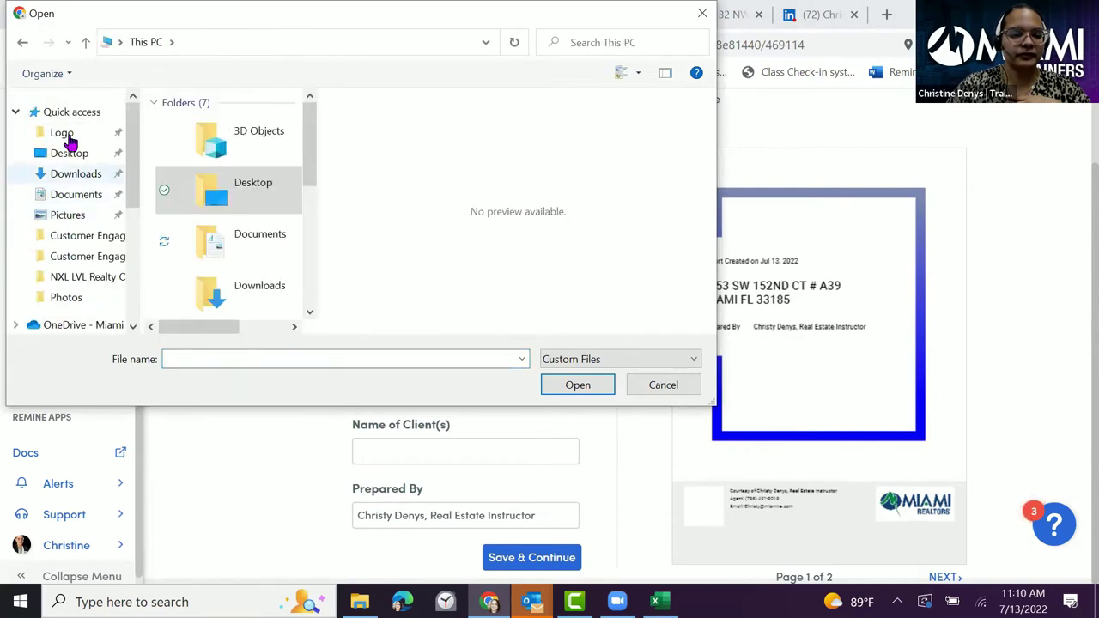
{"action": "left_click", "coordinate": [74, 136]}
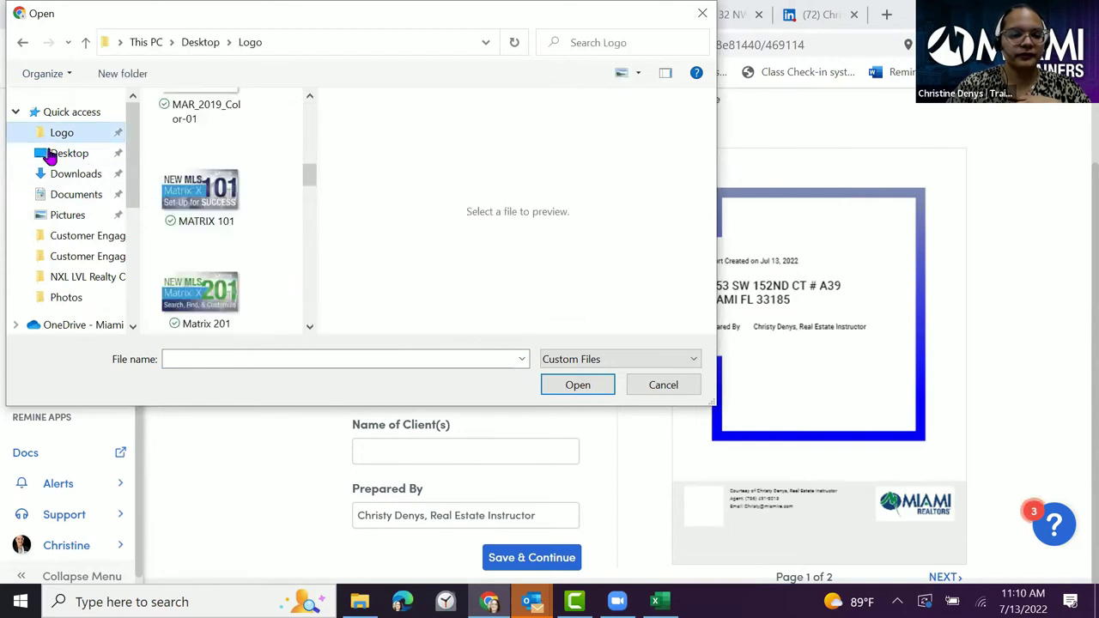
{"action": "left_click", "coordinate": [55, 160]}
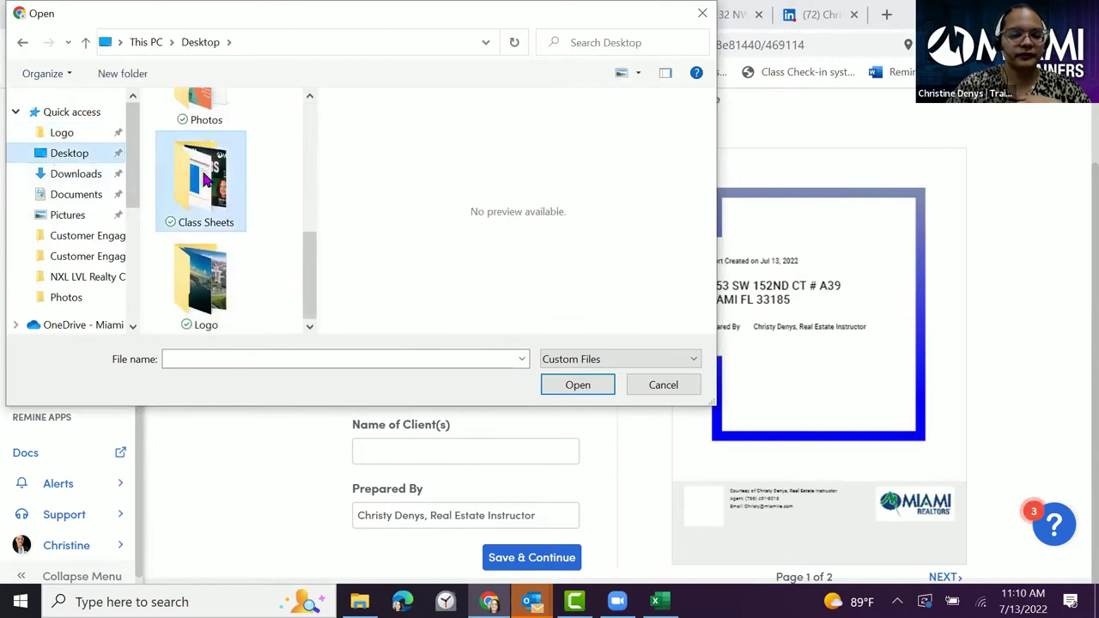
{"action": "scroll", "coordinate": [215, 191], "scroll_direction": "up", "scroll_amount": 3}
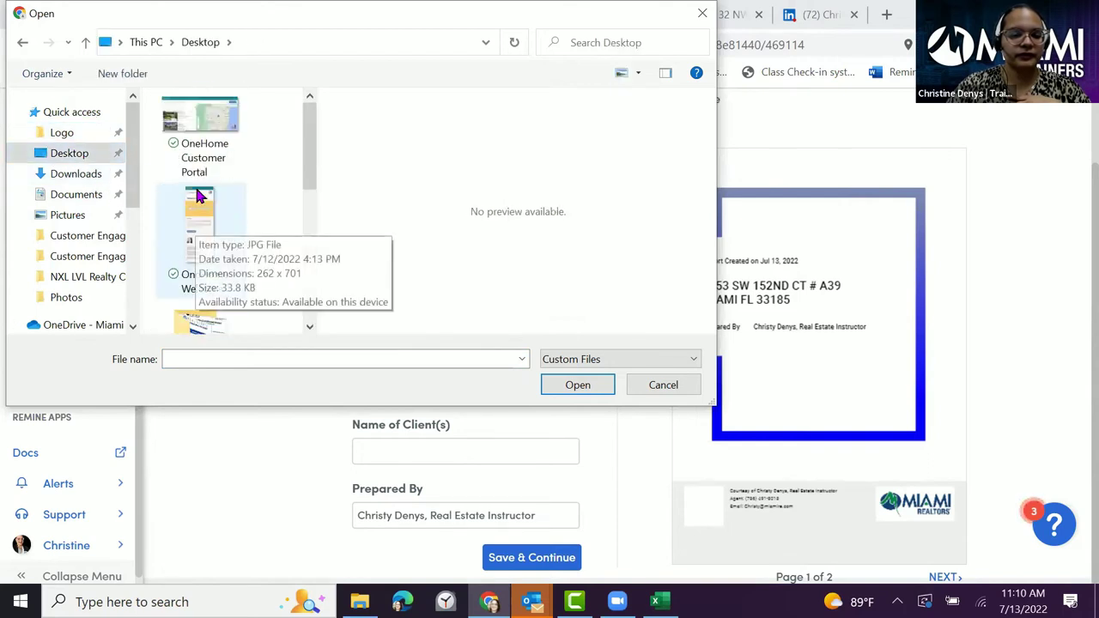
{"action": "scroll", "coordinate": [216, 191], "scroll_direction": "up", "scroll_amount": 1}
{"action": "scroll", "coordinate": [217, 193], "scroll_direction": "down", "scroll_amount": 2}
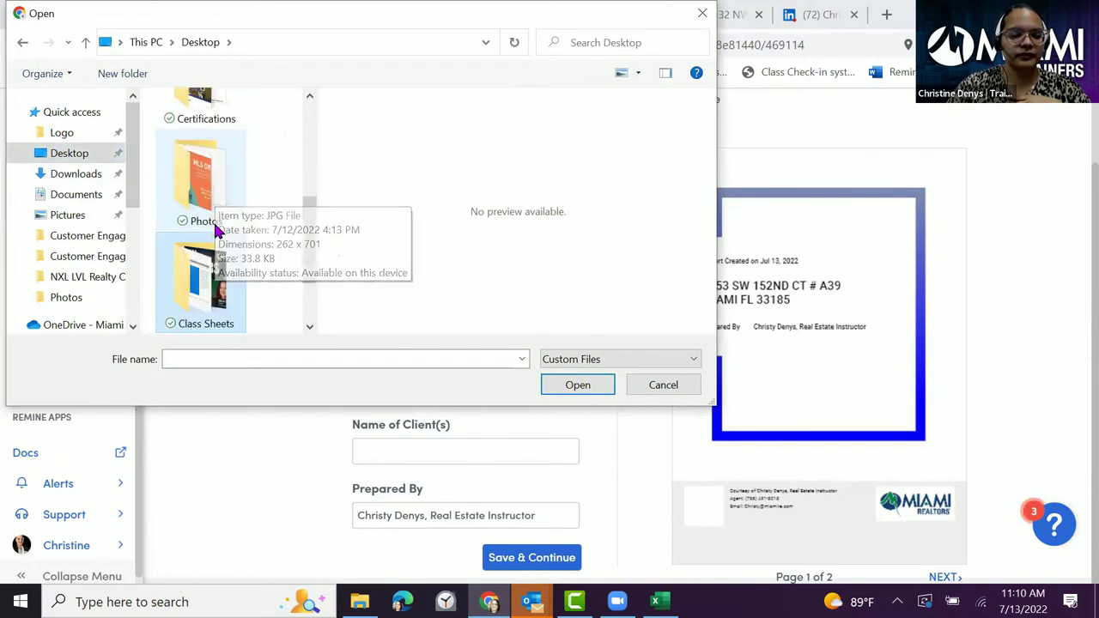
{"action": "double_click", "coordinate": [217, 197]}
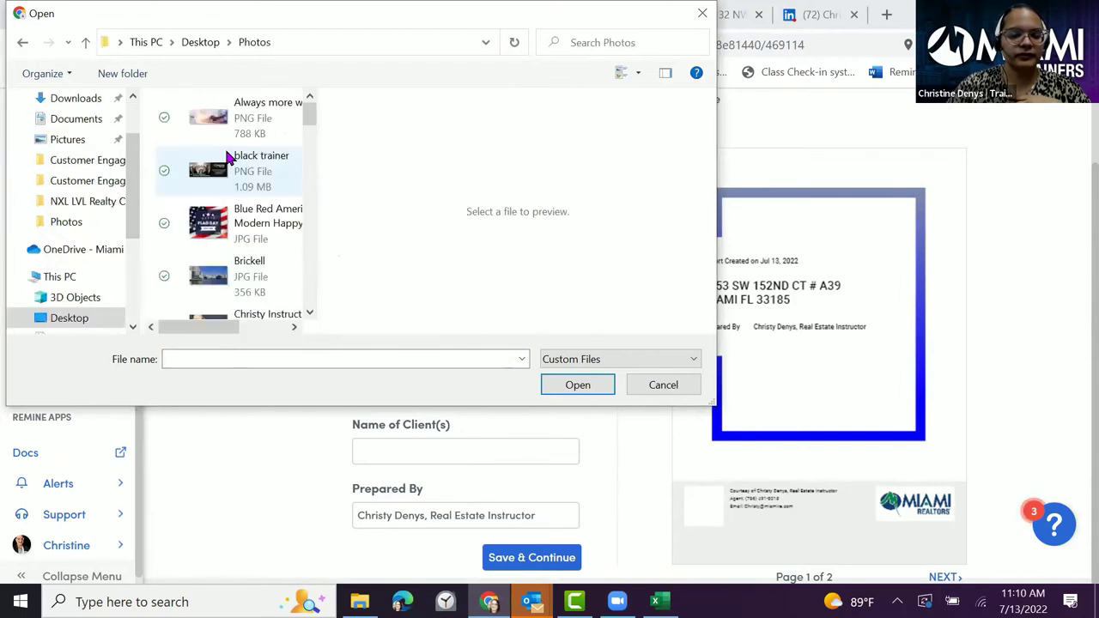
{"action": "scroll", "coordinate": [228, 157], "scroll_direction": "down", "scroll_amount": 3}
{"action": "scroll", "coordinate": [224, 146], "scroll_direction": "up", "scroll_amount": 2}
{"action": "left_click", "coordinate": [215, 216]}
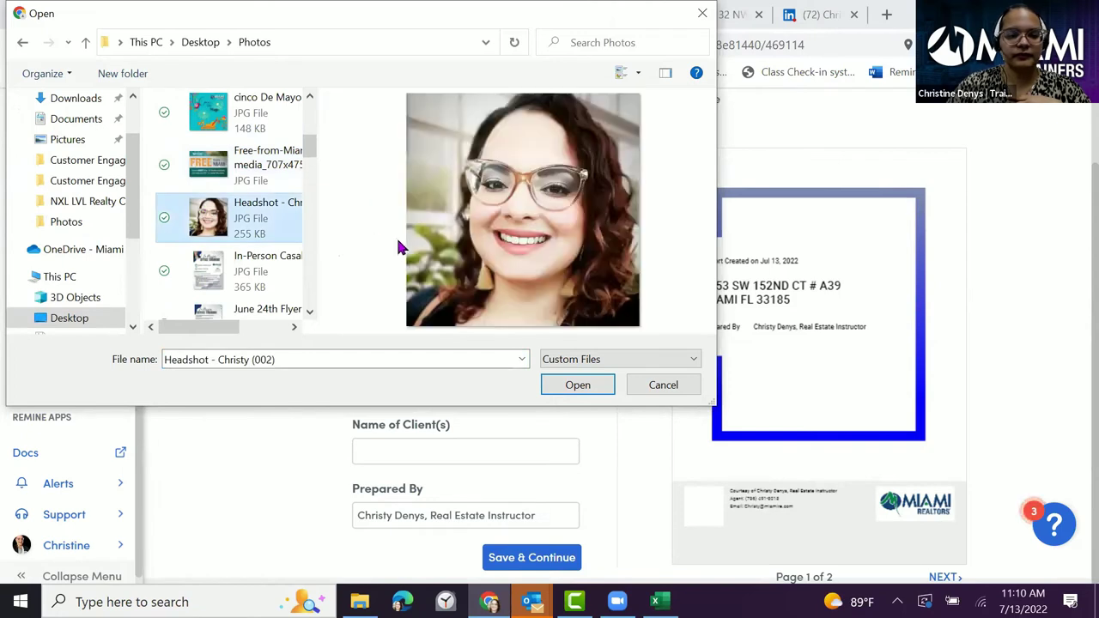
{"action": "left_click", "coordinate": [568, 385]}
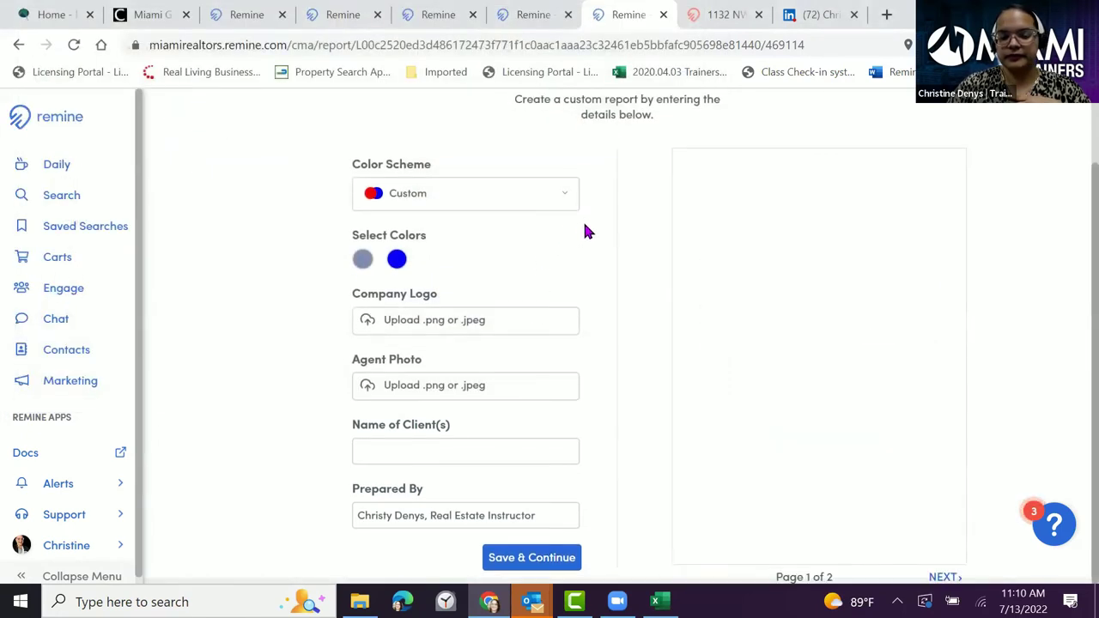
- Enter the client's name in Name of Client(s) and save the customization to generate the report
{"action": "left_click", "coordinate": [390, 450]}
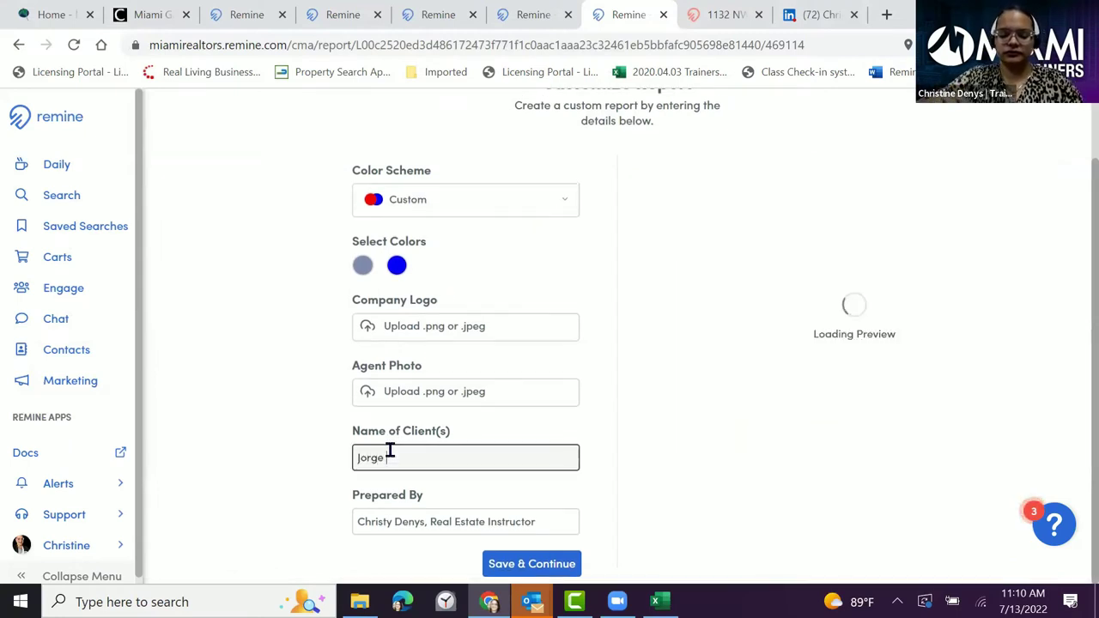
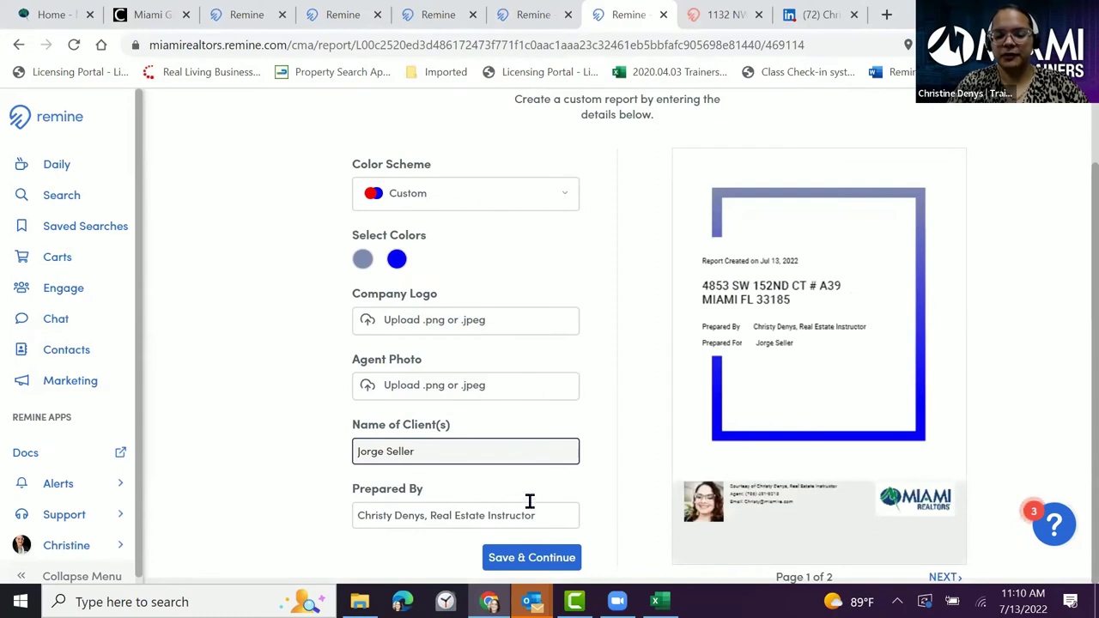
{"action": "left_click", "coordinate": [558, 557]}
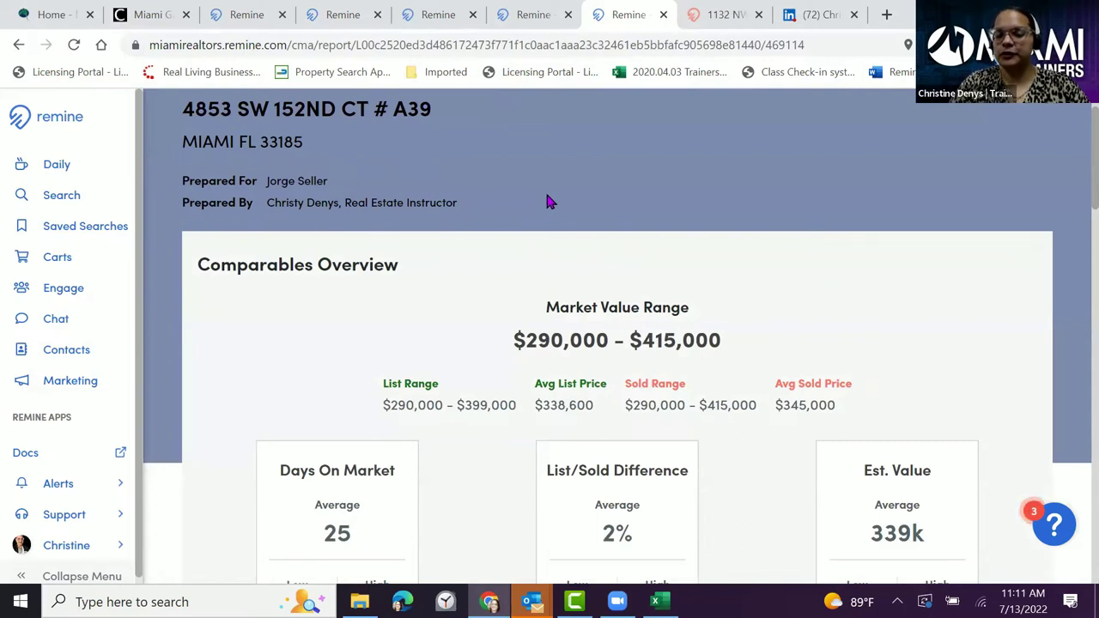
- Scroll through the CMA report showing the $290,000–$415,000 range and $337,419 average, then back up
{"action": "scroll", "coordinate": [515, 223], "scroll_direction": "down", "scroll_amount": 1}
{"action": "scroll", "coordinate": [692, 226], "scroll_direction": "down", "scroll_amount": 1}
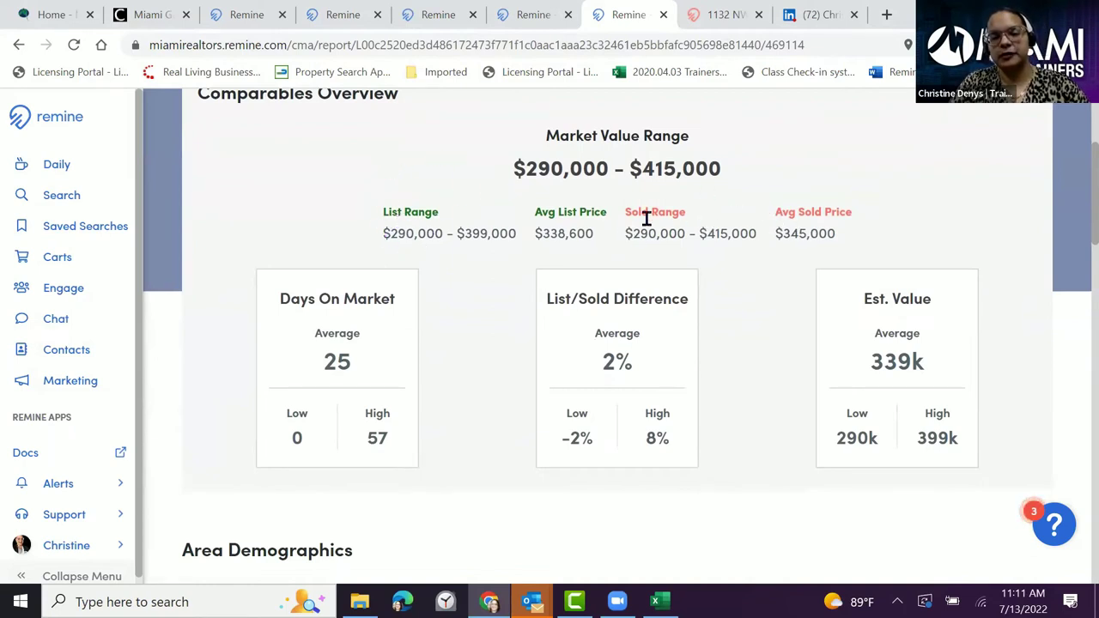
{"action": "scroll", "coordinate": [498, 261], "scroll_direction": "down", "scroll_amount": 1}
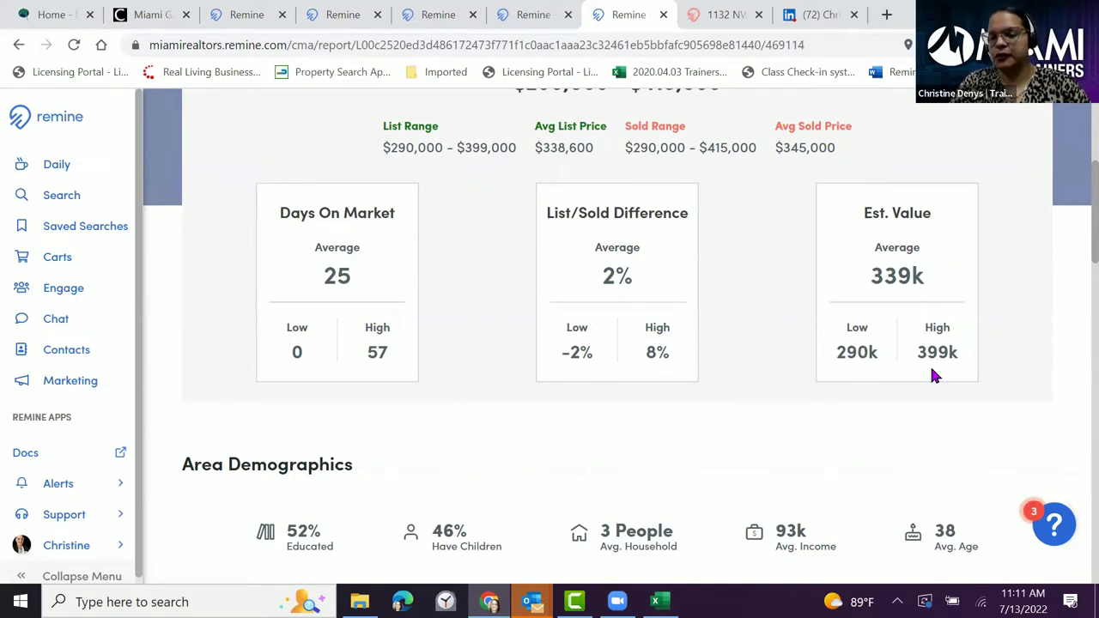
{"action": "scroll", "coordinate": [730, 277], "scroll_direction": "down", "scroll_amount": 2}
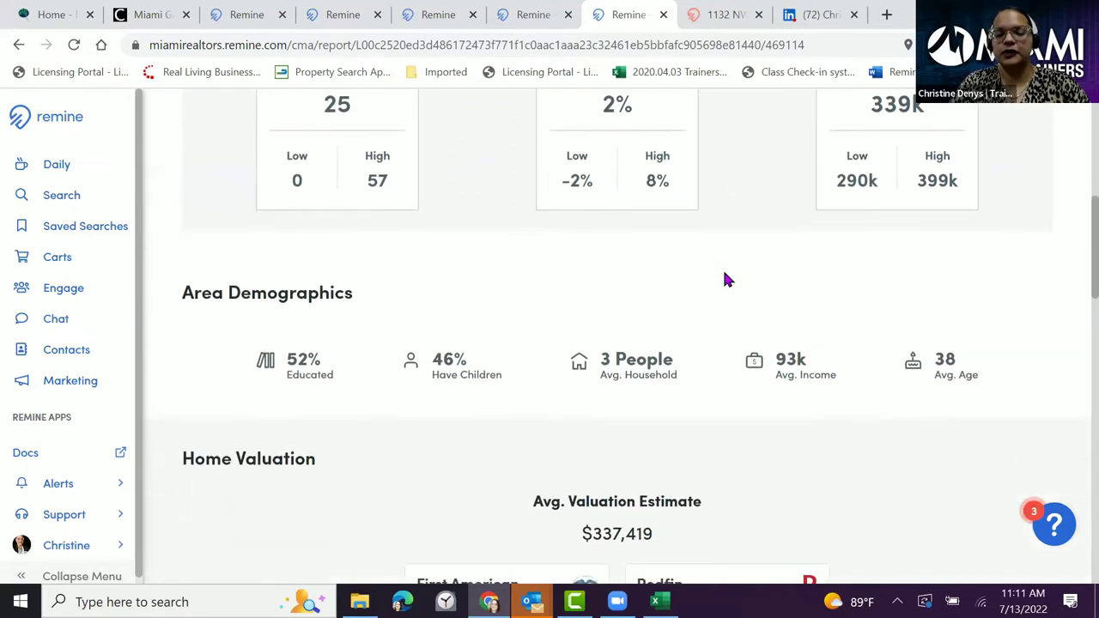
{"action": "scroll", "coordinate": [724, 279], "scroll_direction": "down", "scroll_amount": 1}
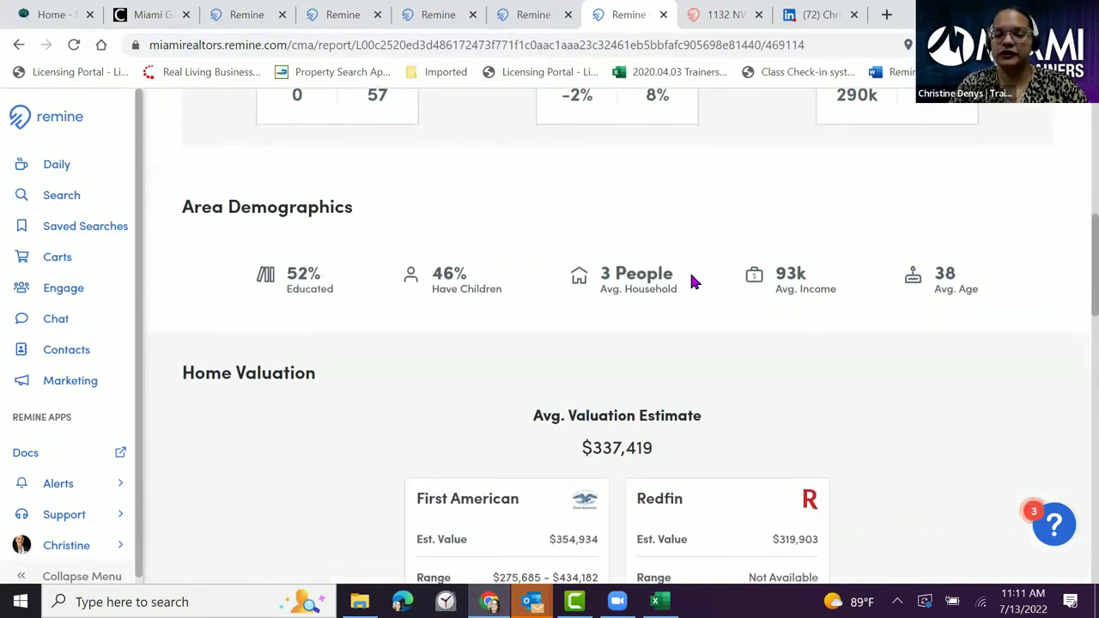
{"action": "scroll", "coordinate": [695, 280], "scroll_direction": "down", "scroll_amount": 3}
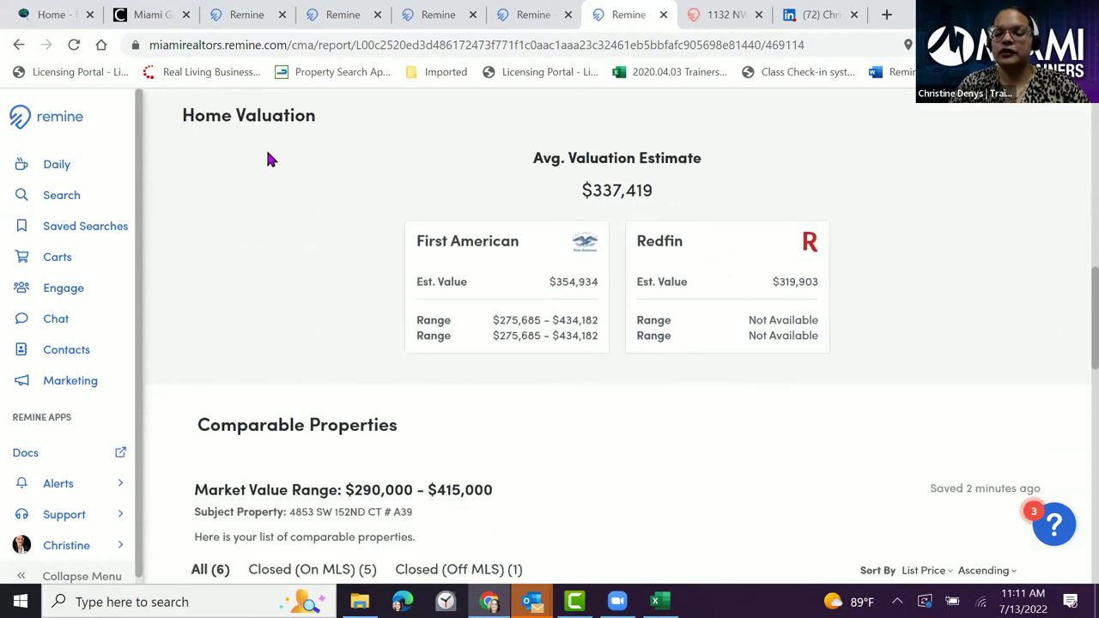
{"action": "scroll", "coordinate": [678, 205], "scroll_direction": "down", "scroll_amount": 7}
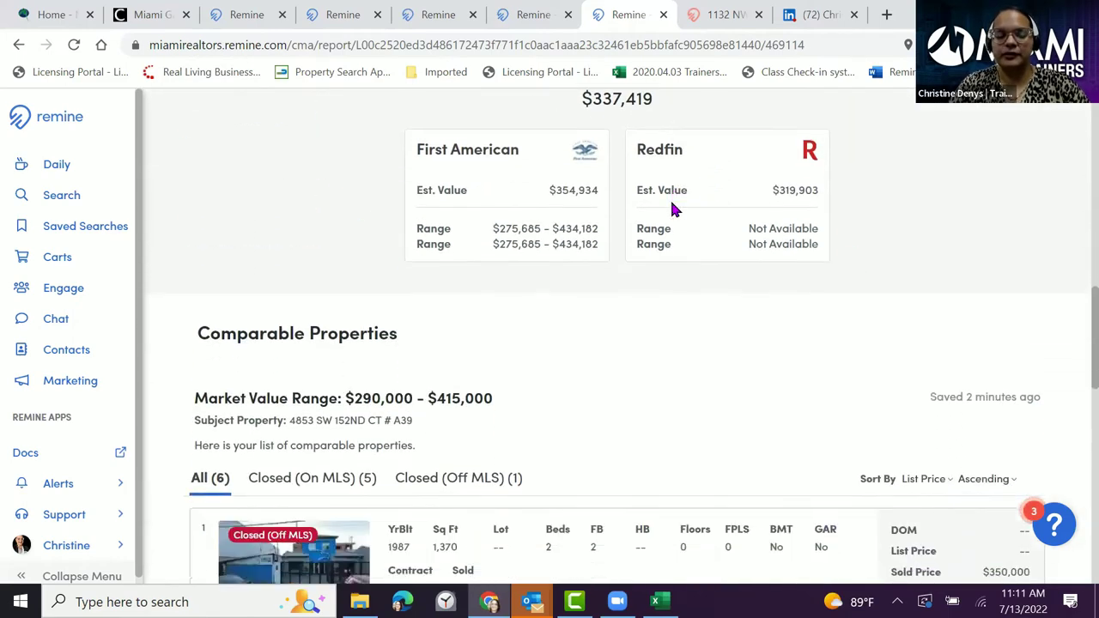
{"action": "scroll", "coordinate": [670, 210], "scroll_direction": "down", "scroll_amount": 6}
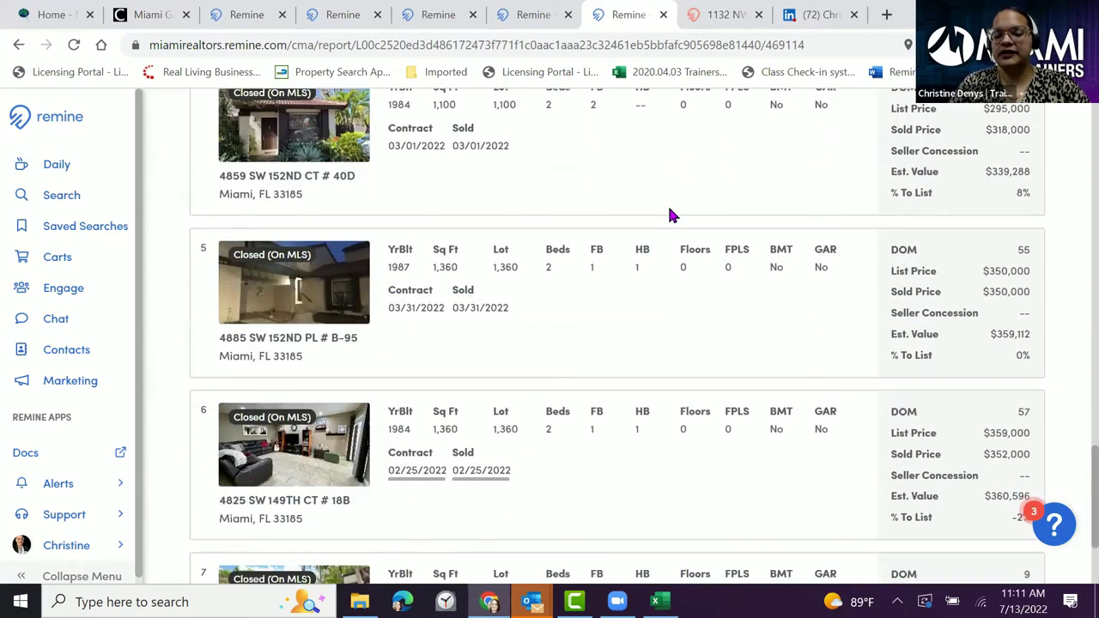
{"action": "scroll", "coordinate": [671, 215], "scroll_direction": "up", "scroll_amount": 15}
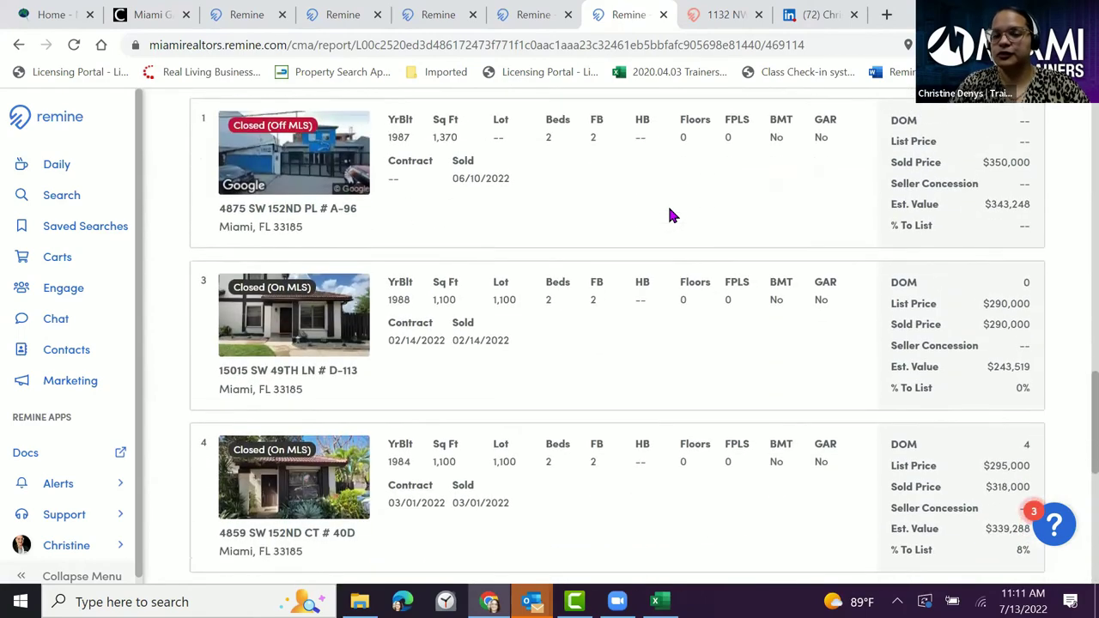
{"action": "scroll", "coordinate": [670, 215], "scroll_direction": "up", "scroll_amount": 3}
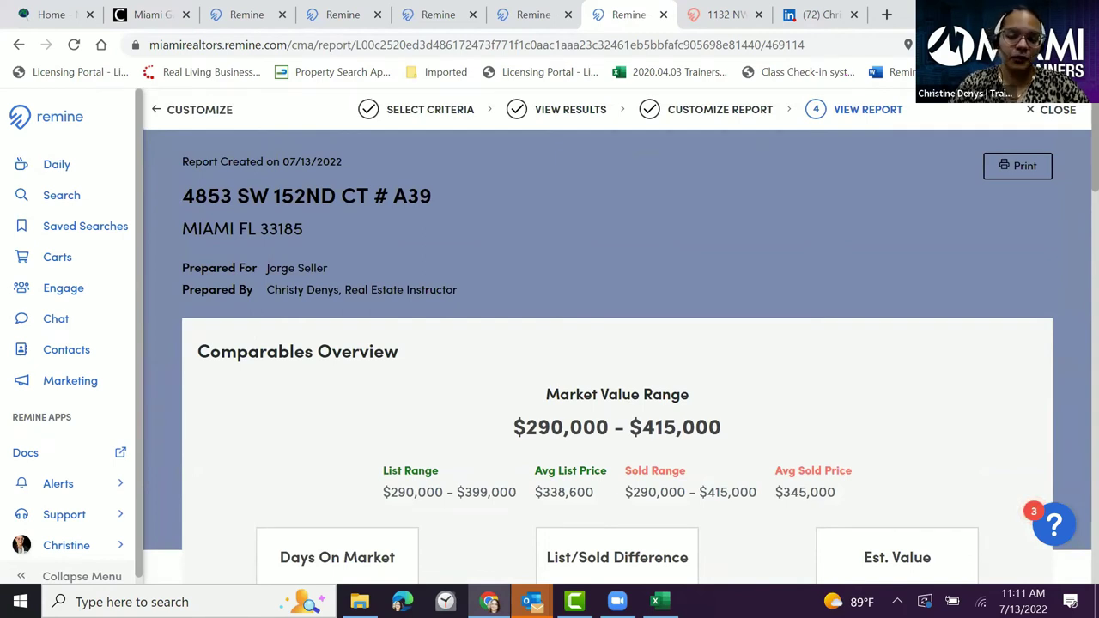
{"action": "left_click", "coordinate": [1025, 169]}
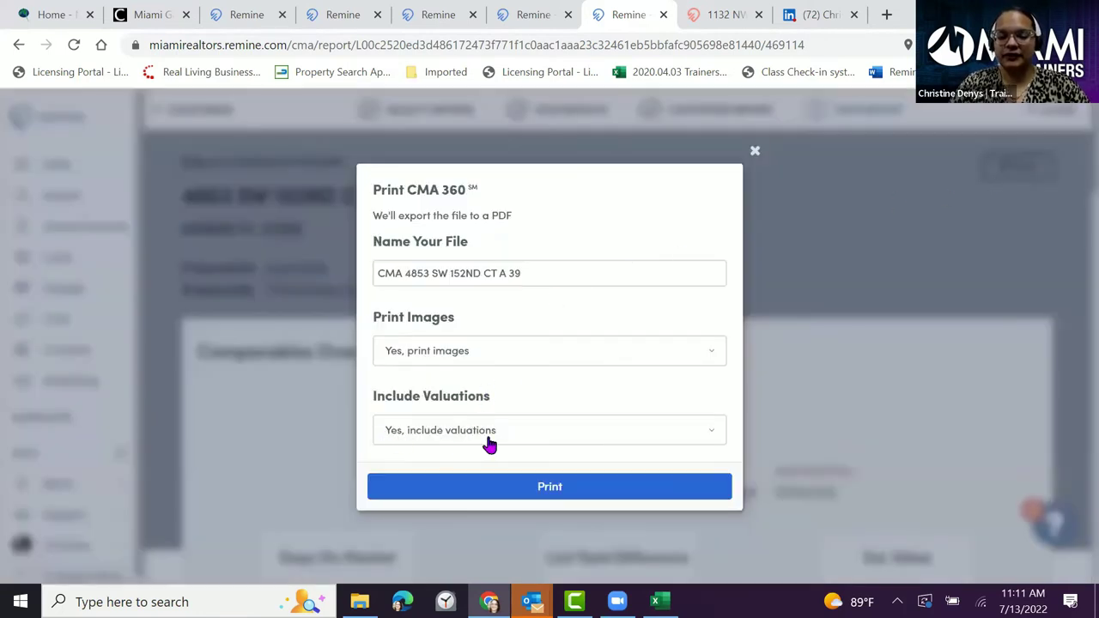
{"action": "left_click", "coordinate": [527, 437]}
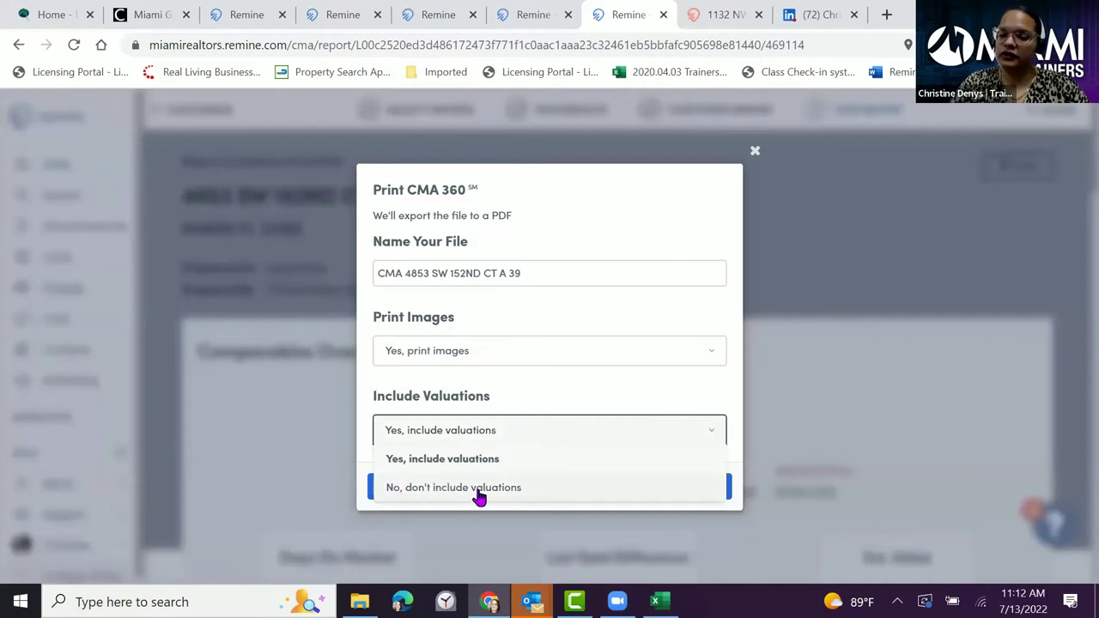
{"action": "left_click", "coordinate": [480, 462]}
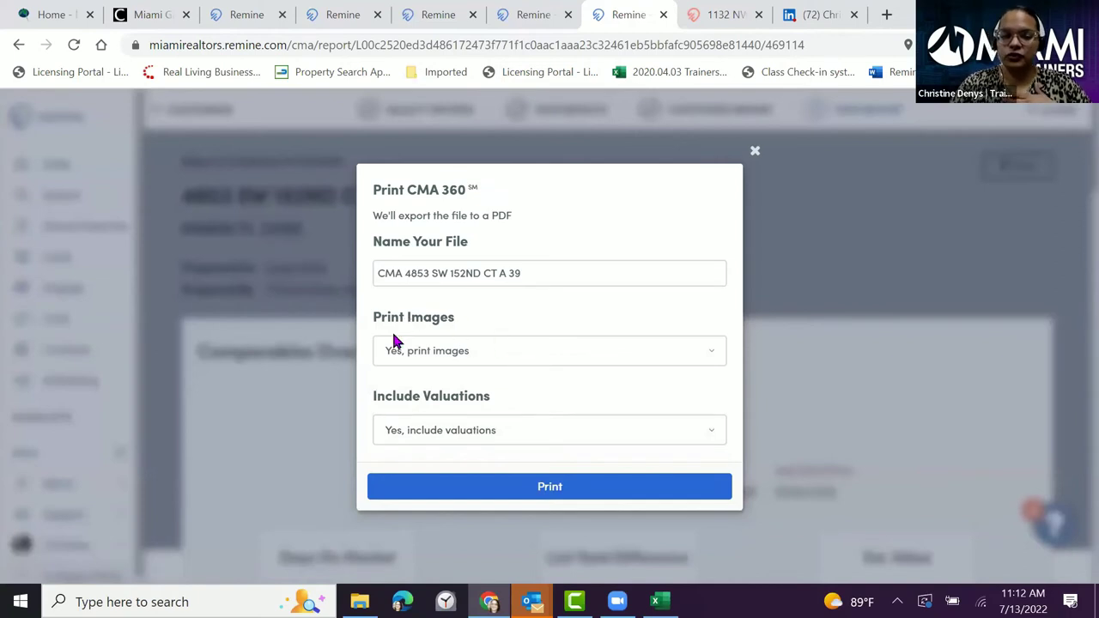
{"action": "left_click", "coordinate": [560, 359]}
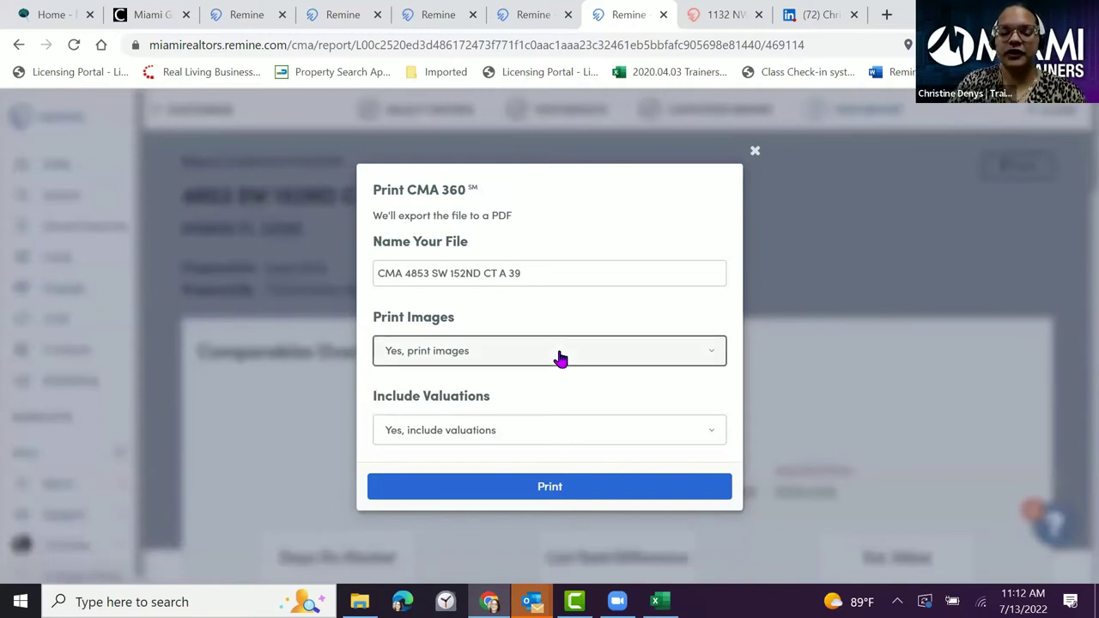
{"action": "left_click", "coordinate": [681, 353]}
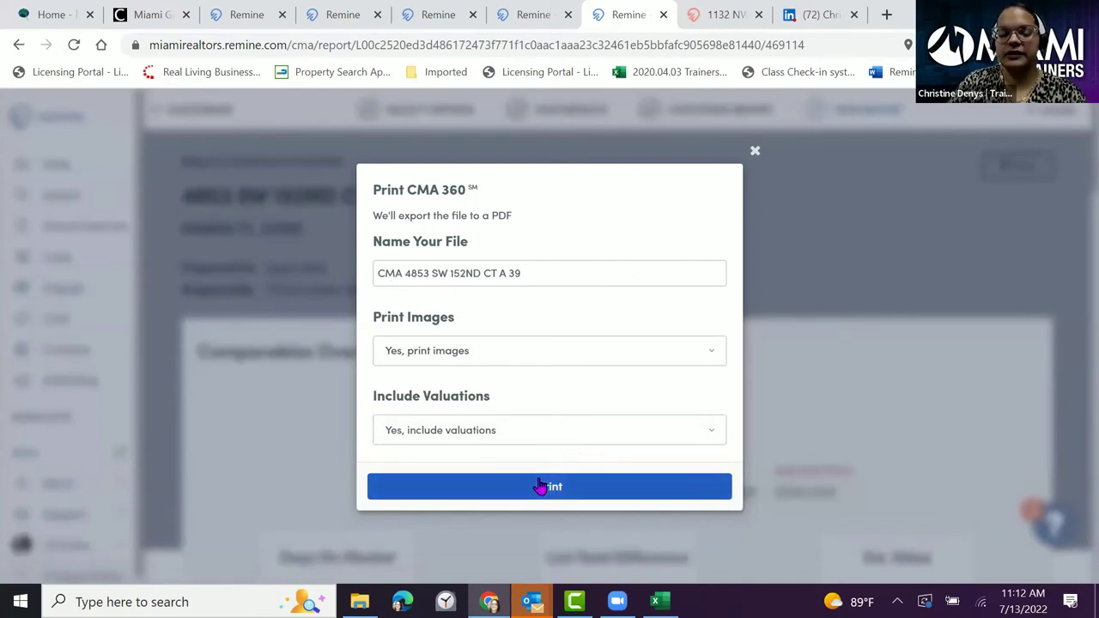
{"action": "left_click", "coordinate": [756, 155]}
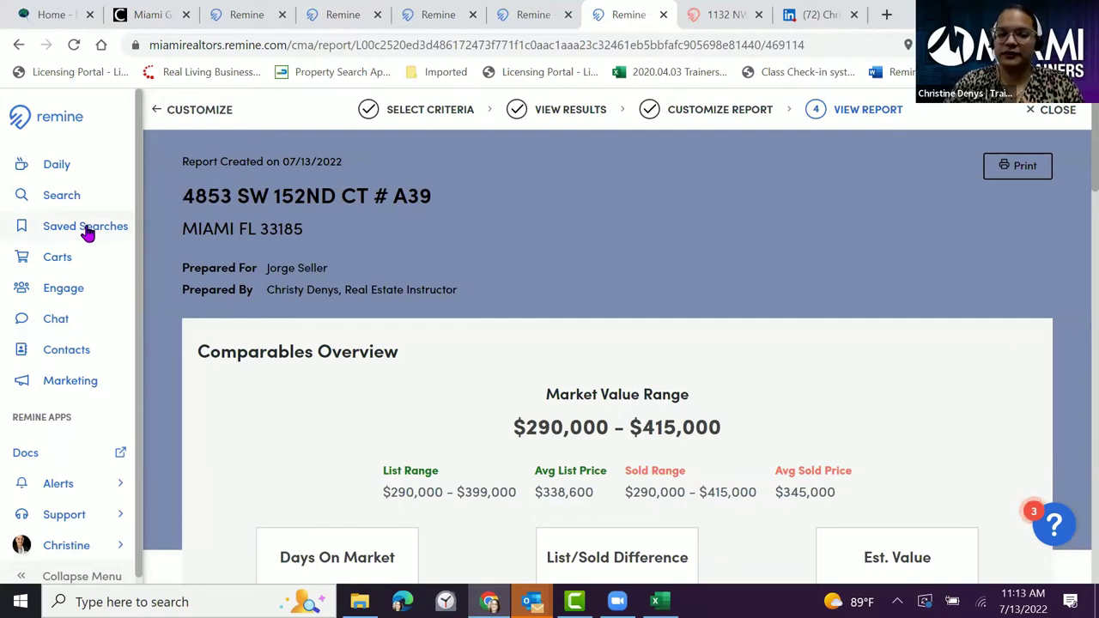
- Open the search map and apply the Lakes Of The Meadow neighborhood filter from recent searches
{"action": "left_click", "coordinate": [55, 204]}
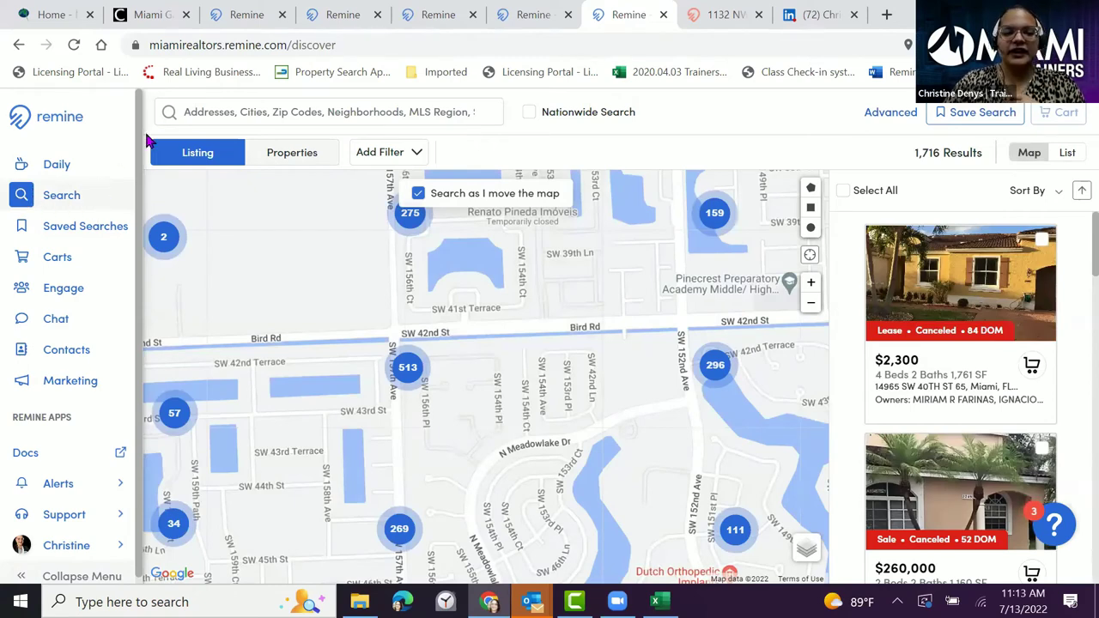
{"action": "left_click", "coordinate": [209, 113]}
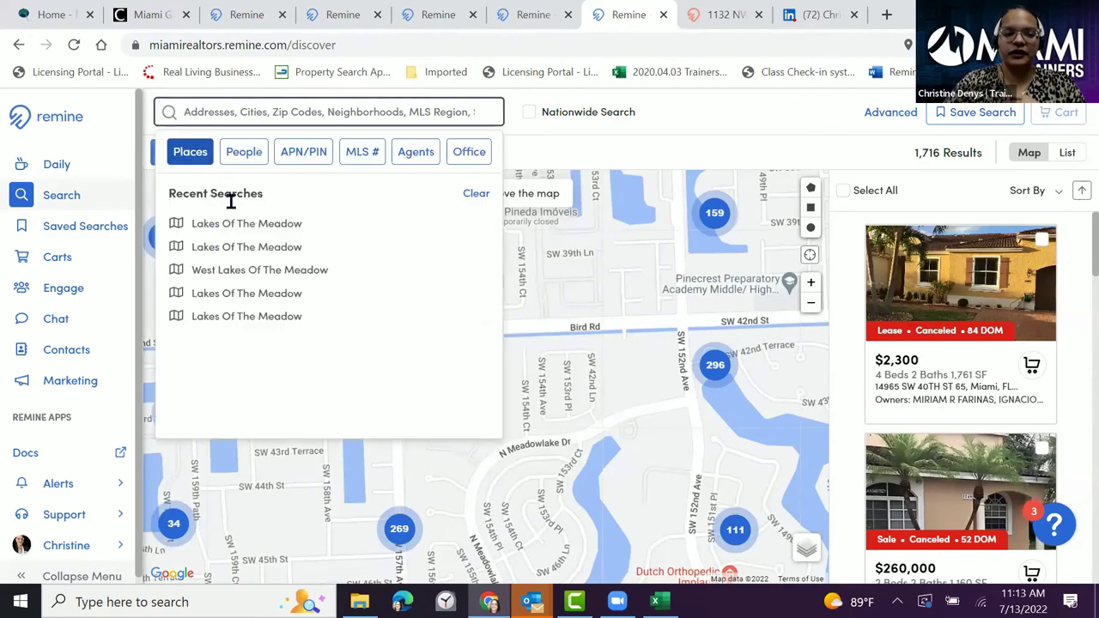
{"action": "left_click", "coordinate": [240, 225]}
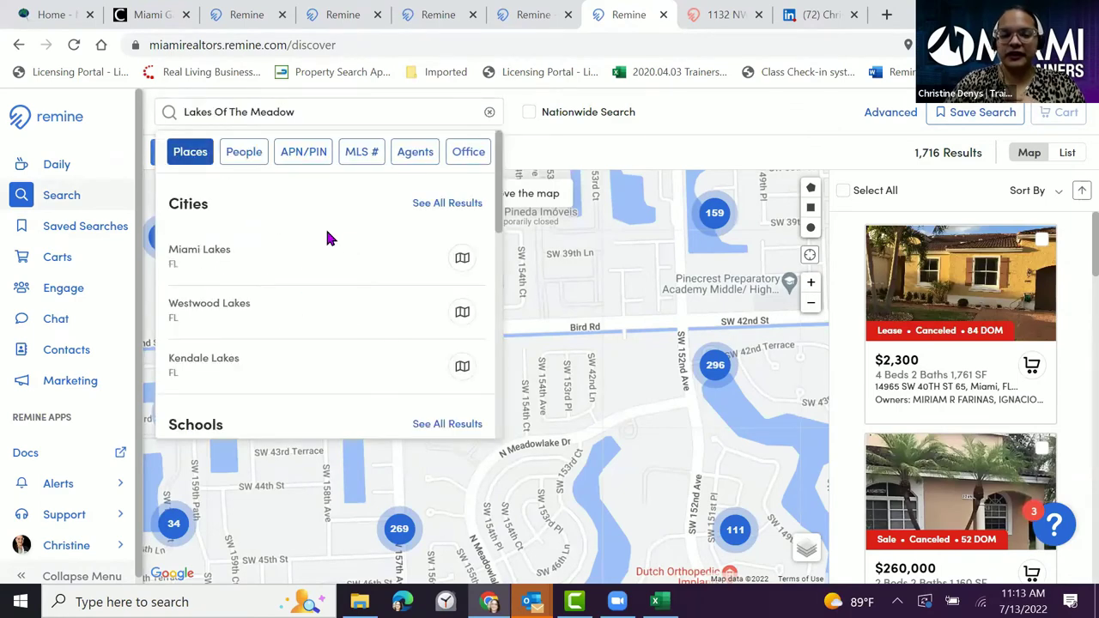
{"action": "scroll", "coordinate": [375, 262], "scroll_direction": "down", "scroll_amount": 2}
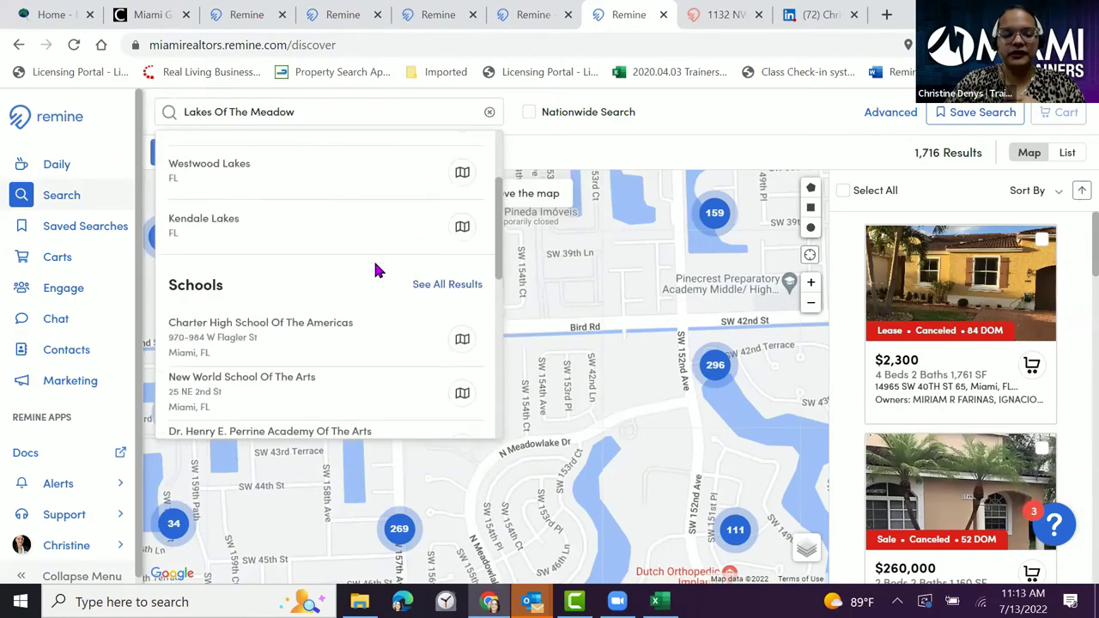
{"action": "scroll", "coordinate": [375, 270], "scroll_direction": "down", "scroll_amount": 3}
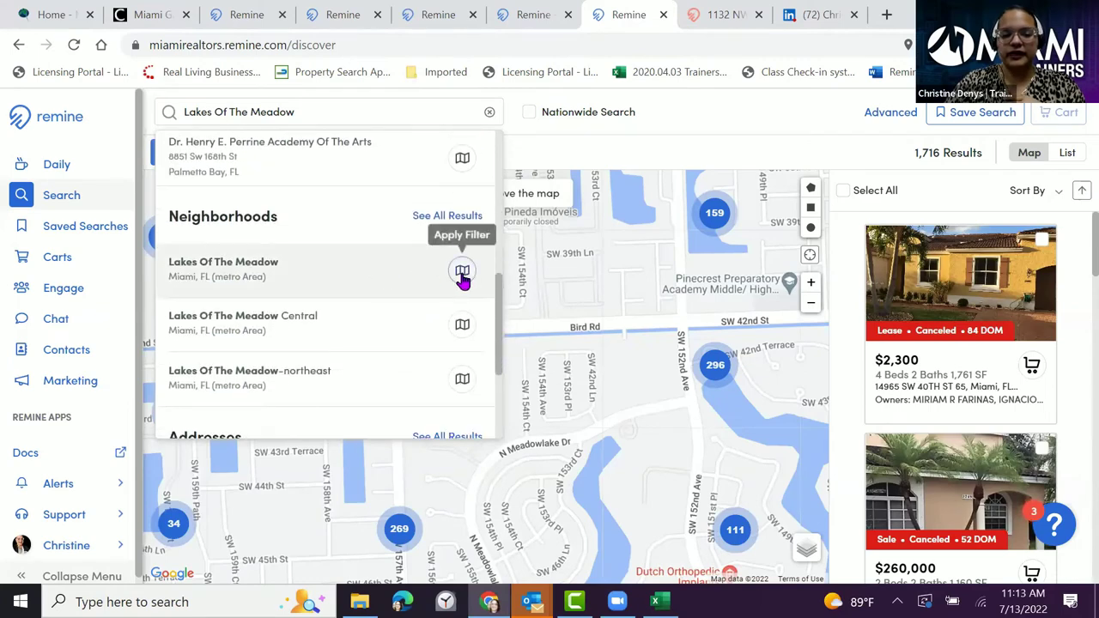
{"action": "left_click", "coordinate": [462, 271]}
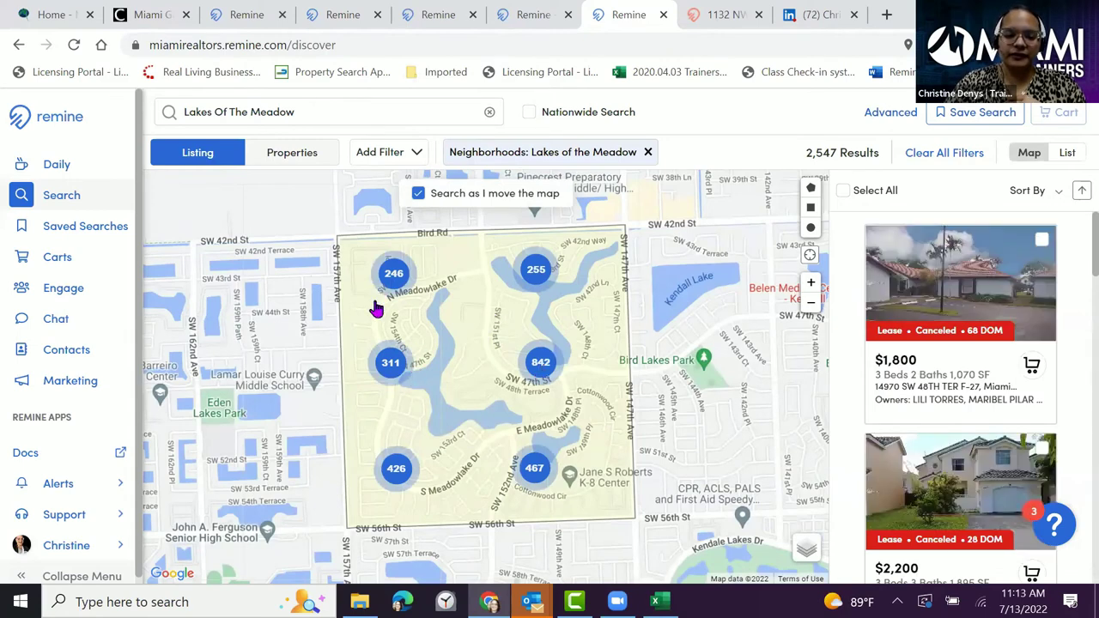
{"action": "left_click", "coordinate": [401, 471]}
- Zoom into the 426 cluster and switch the search from listings to all properties via additional filters
{"action": "left_click", "coordinate": [417, 468]}
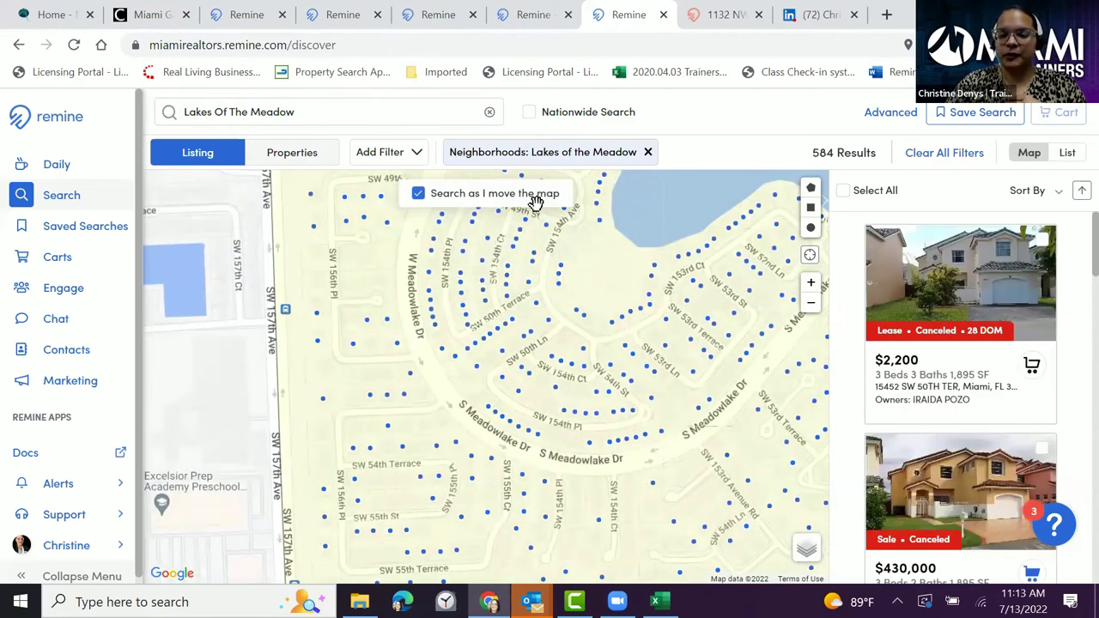
{"action": "left_click", "coordinate": [406, 153]}
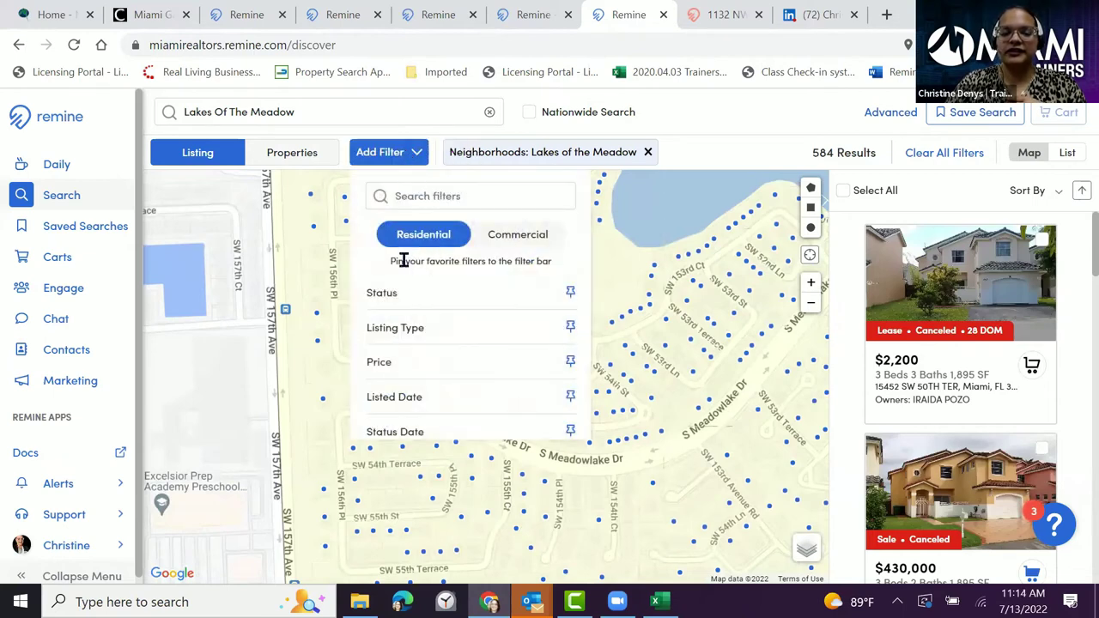
{"action": "scroll", "coordinate": [435, 339], "scroll_direction": "down", "scroll_amount": 3}
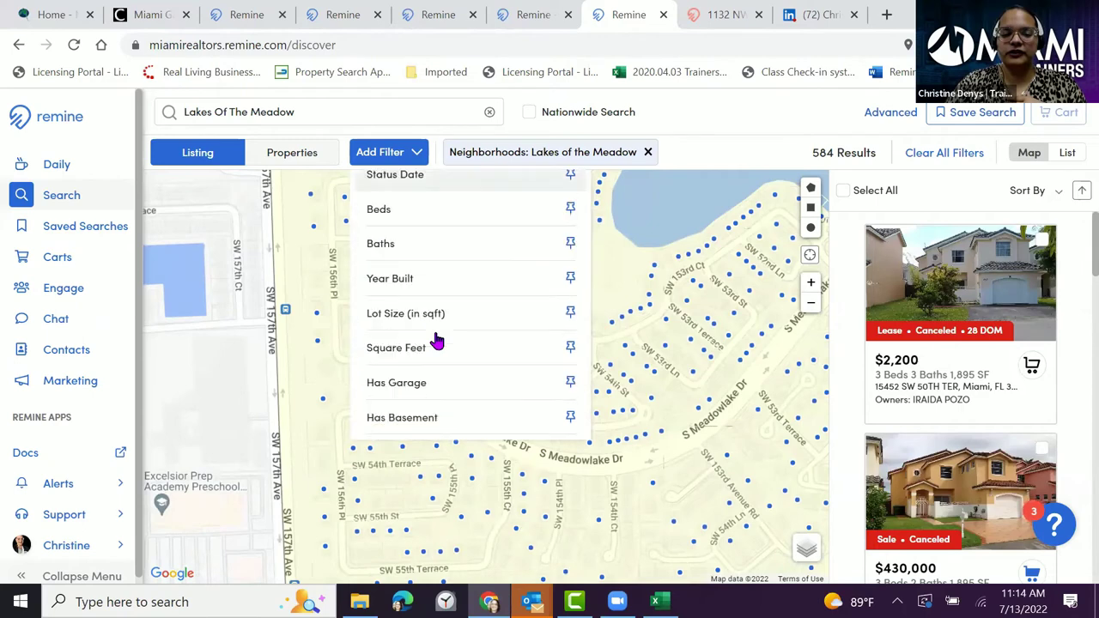
{"action": "scroll", "coordinate": [437, 341], "scroll_direction": "down", "scroll_amount": 1}
{"action": "scroll", "coordinate": [436, 339], "scroll_direction": "up", "scroll_amount": 3}
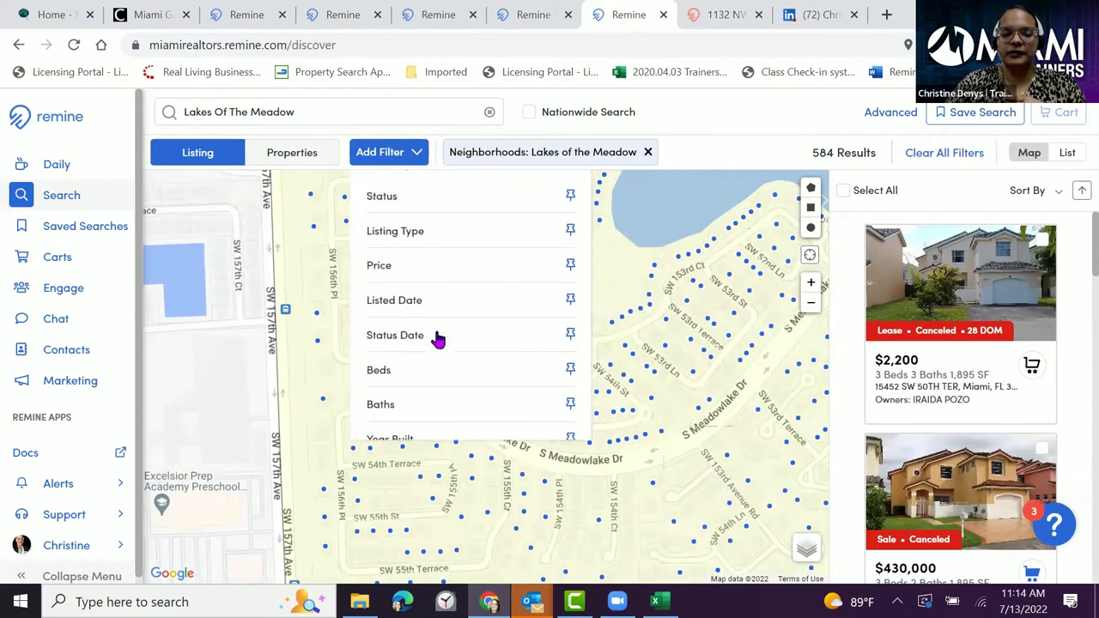
{"action": "scroll", "coordinate": [473, 324], "scroll_direction": "down", "scroll_amount": 1}
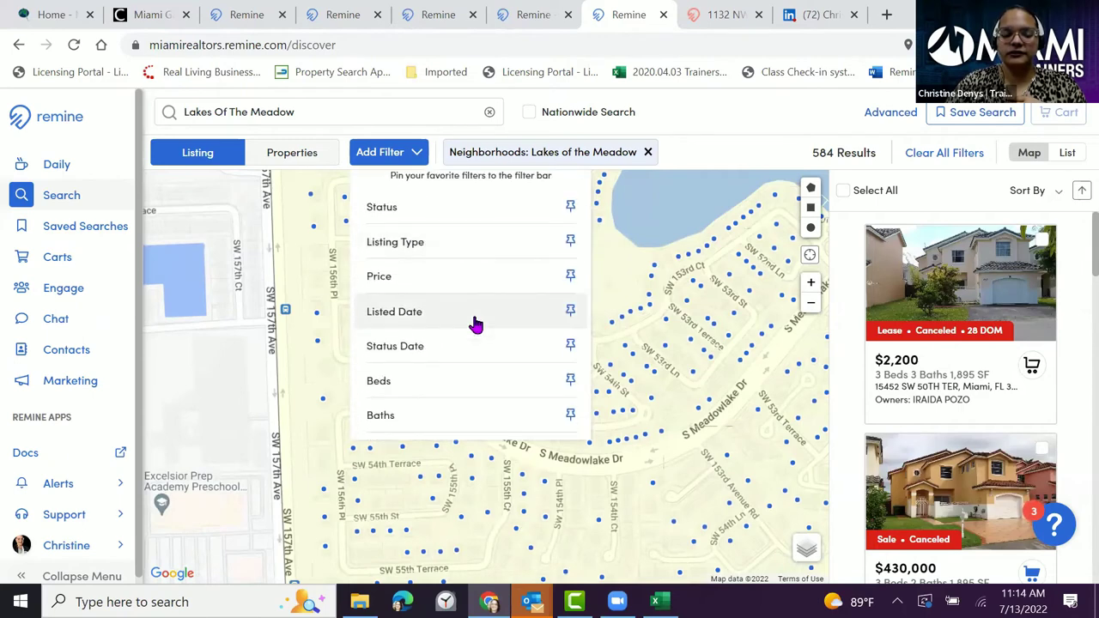
{"action": "scroll", "coordinate": [475, 324], "scroll_direction": "down", "scroll_amount": 1}
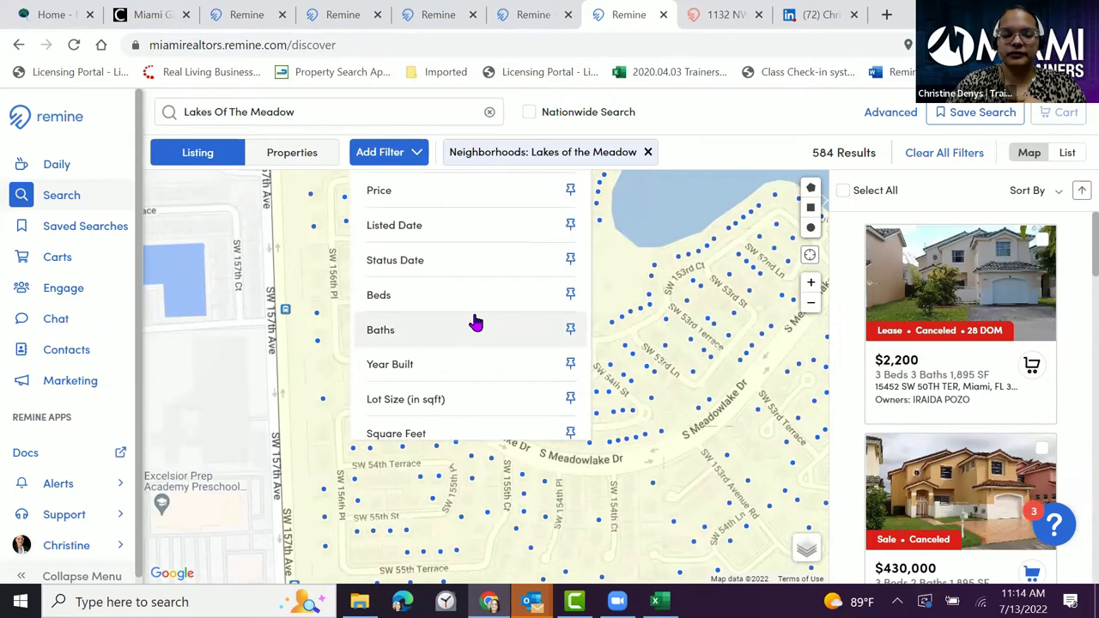
{"action": "scroll", "coordinate": [476, 319], "scroll_direction": "down", "scroll_amount": 1}
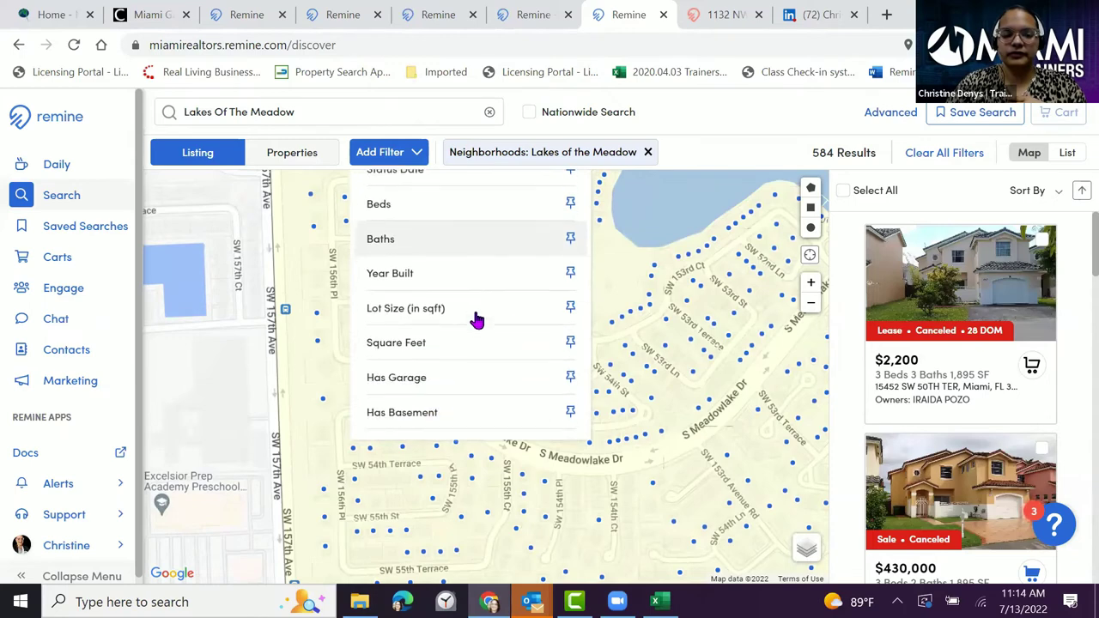
{"action": "left_click", "coordinate": [306, 163]}
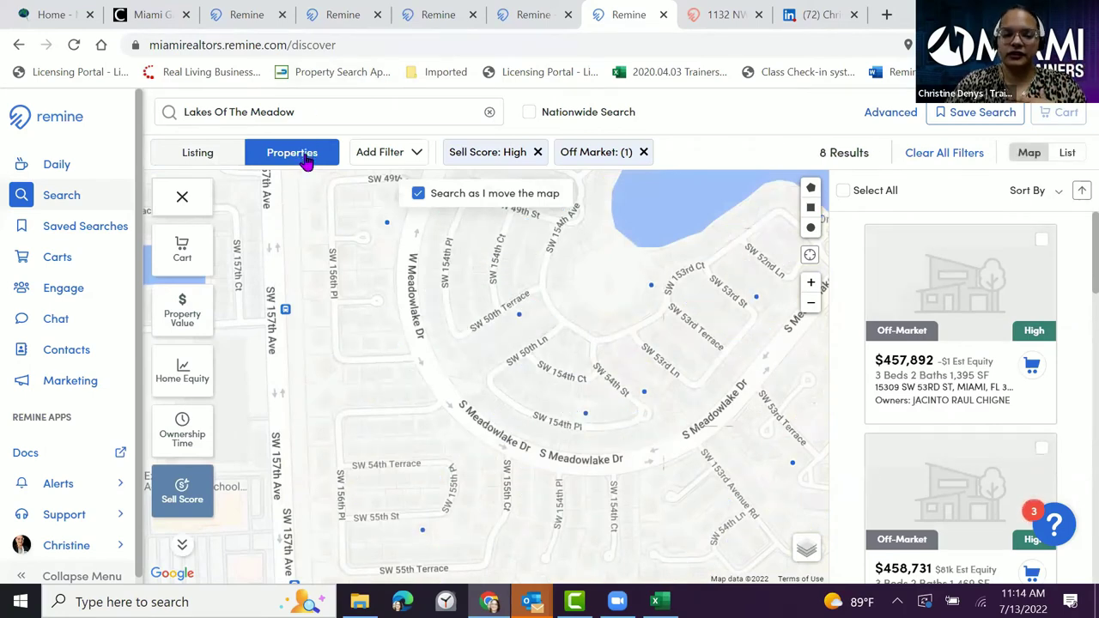
- Reapply the Lakes Of The Meadow filter, narrowing to 224 high sell-score off-market properties
{"action": "left_click", "coordinate": [337, 104]}
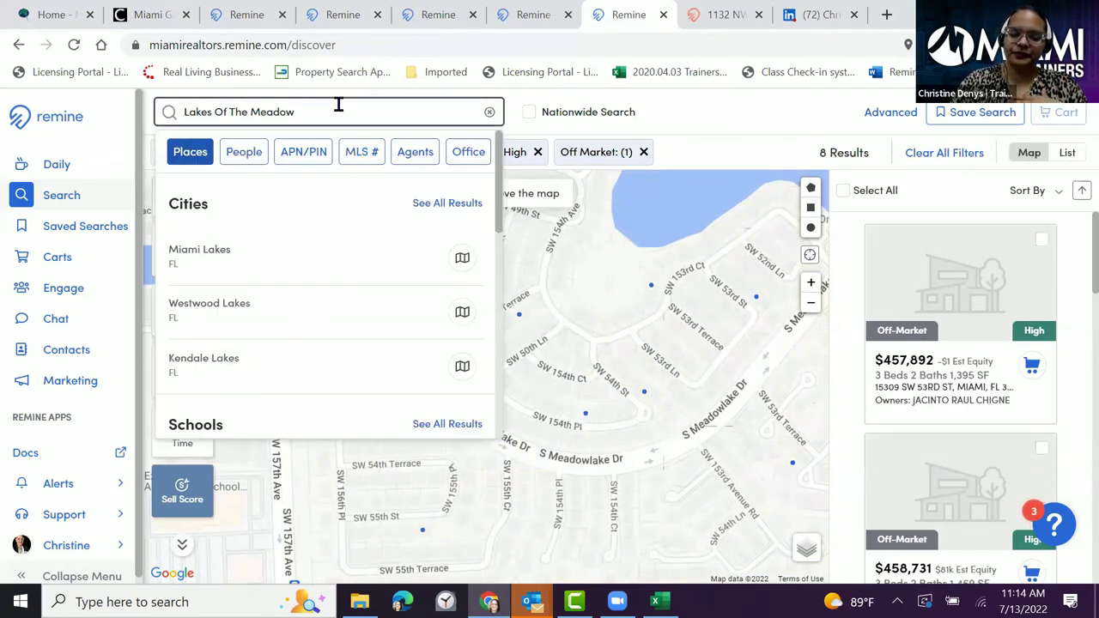
{"action": "scroll", "coordinate": [334, 241], "scroll_direction": "down", "scroll_amount": 4}
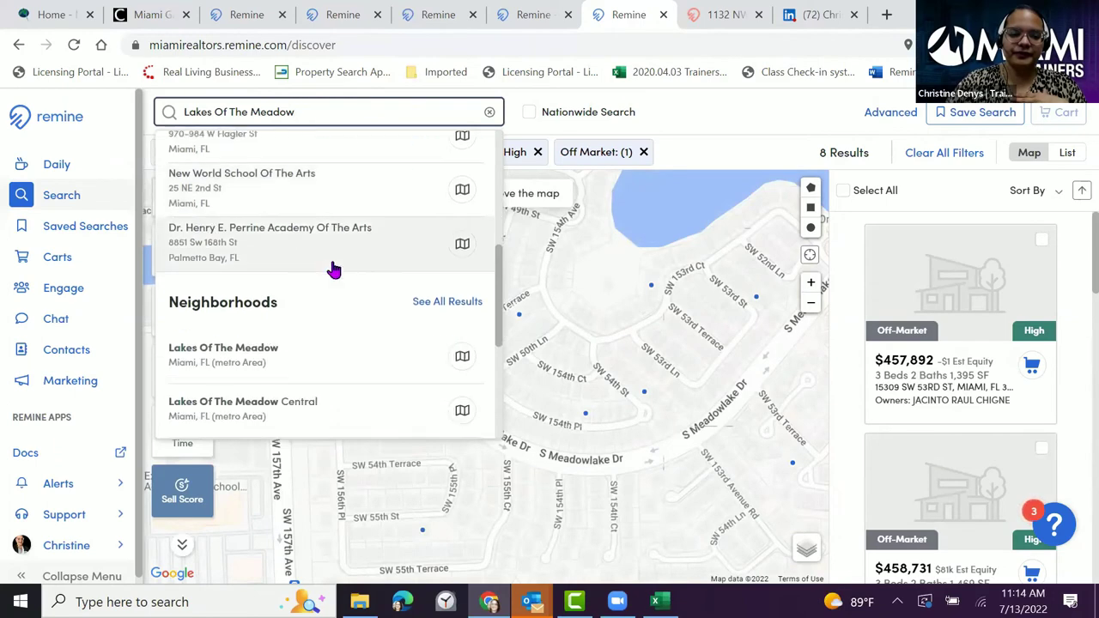
{"action": "scroll", "coordinate": [317, 262], "scroll_direction": "up", "scroll_amount": 1}
{"action": "scroll", "coordinate": [314, 258], "scroll_direction": "down", "scroll_amount": 3}
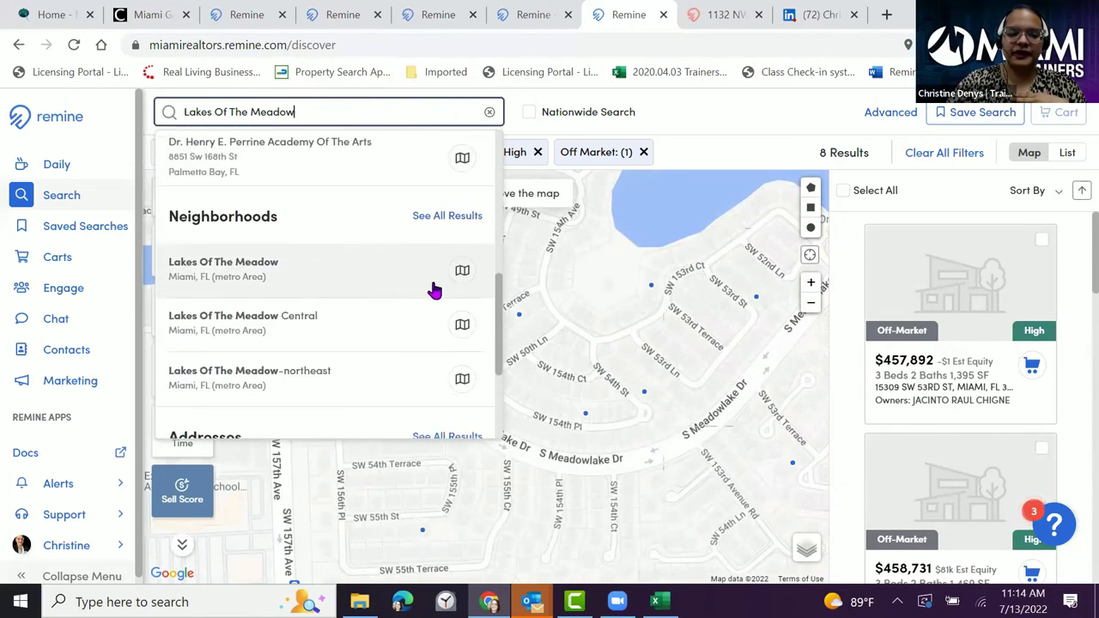
{"action": "left_click", "coordinate": [462, 271]}
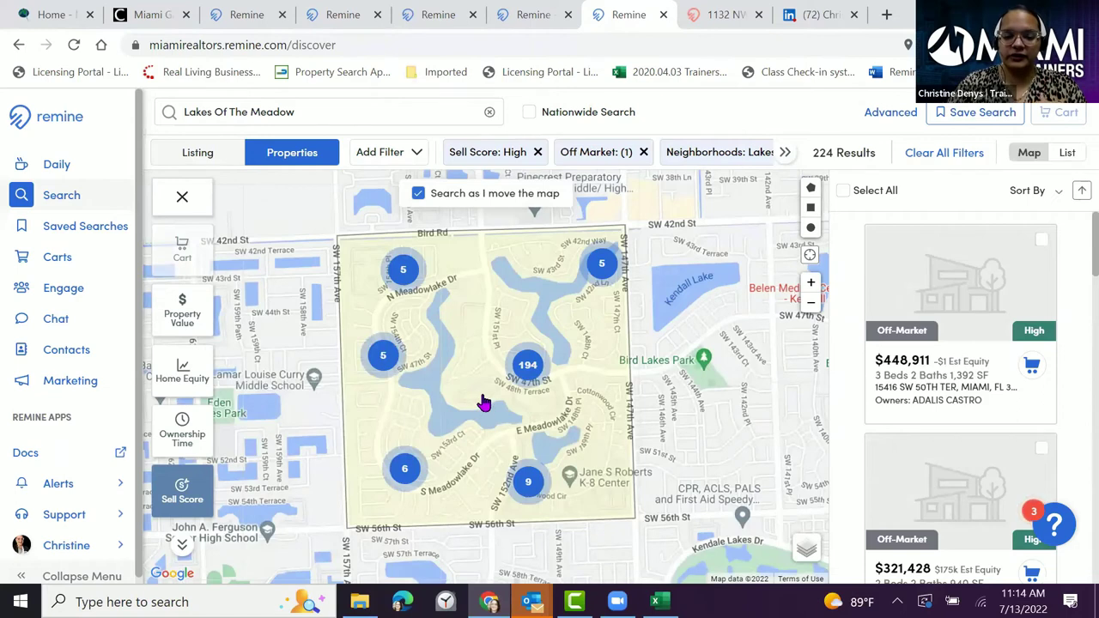
- Zoom the map into the central cluster of 194 high sell-score properties
{"action": "left_click", "coordinate": [530, 367]}
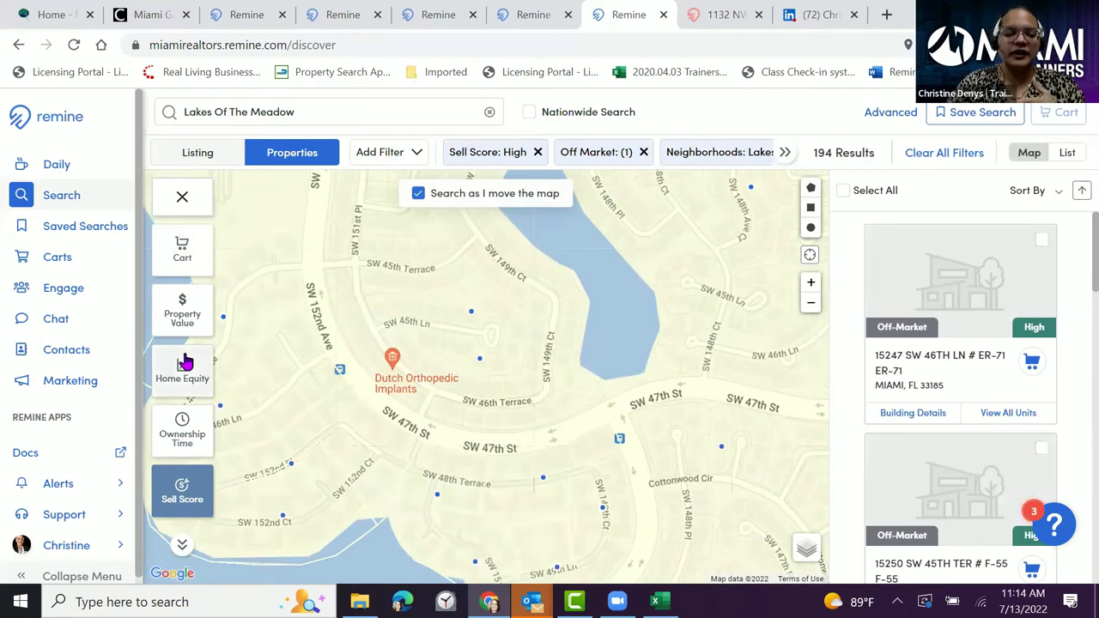
{"action": "scroll", "coordinate": [184, 358], "scroll_direction": "down", "scroll_amount": 3}
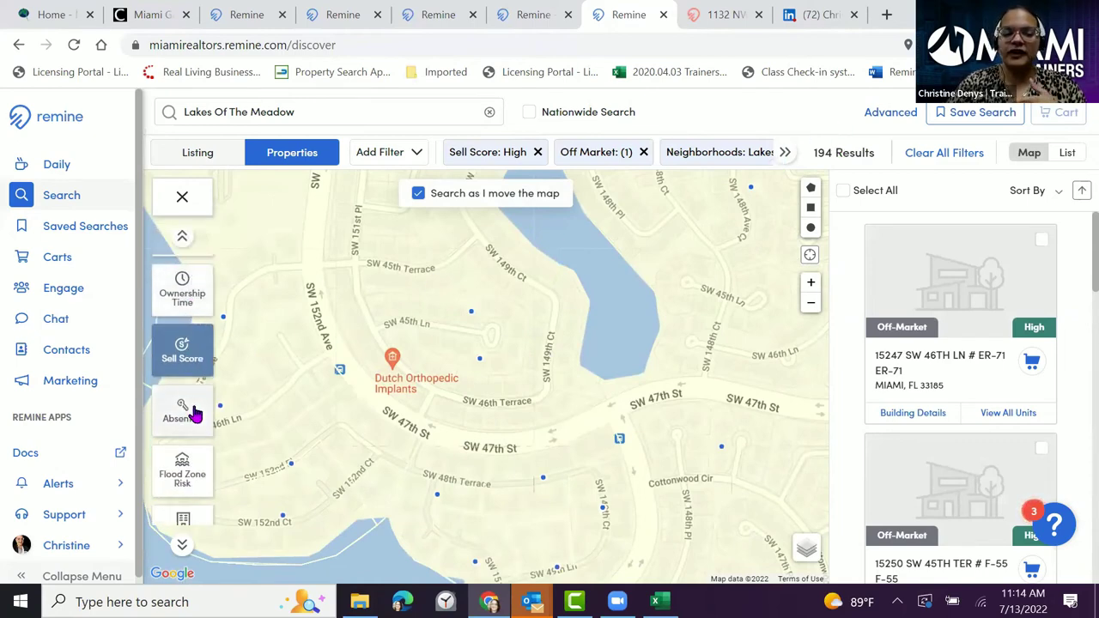
- Filter the map to in-state absentee owners, narrowing the results to 19 properties
{"action": "left_click", "coordinate": [182, 410]}
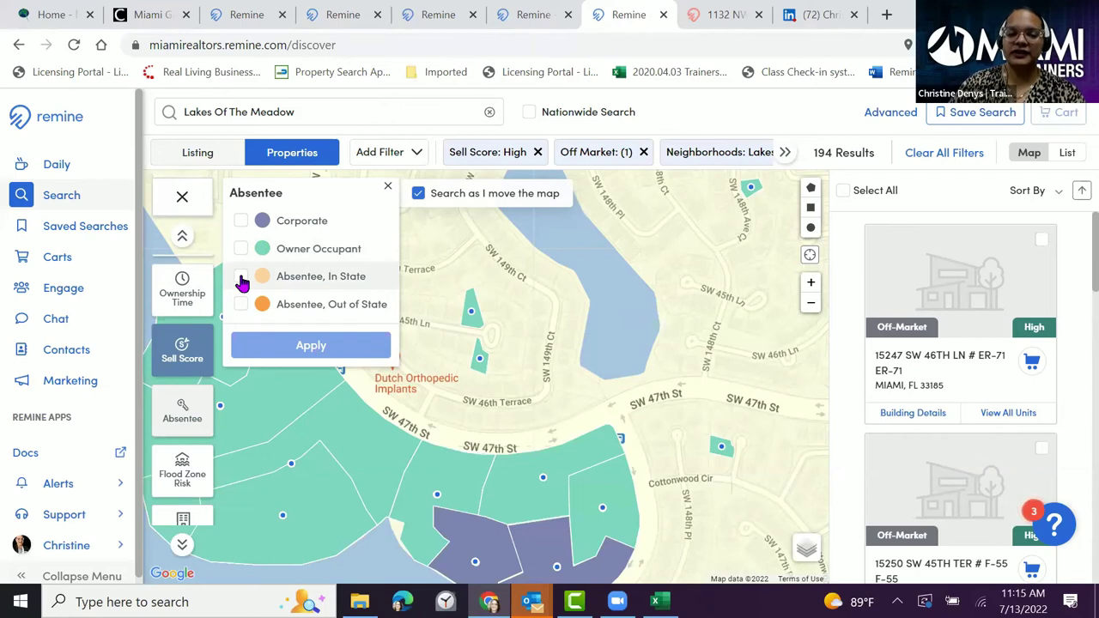
{"action": "left_click", "coordinate": [241, 278]}
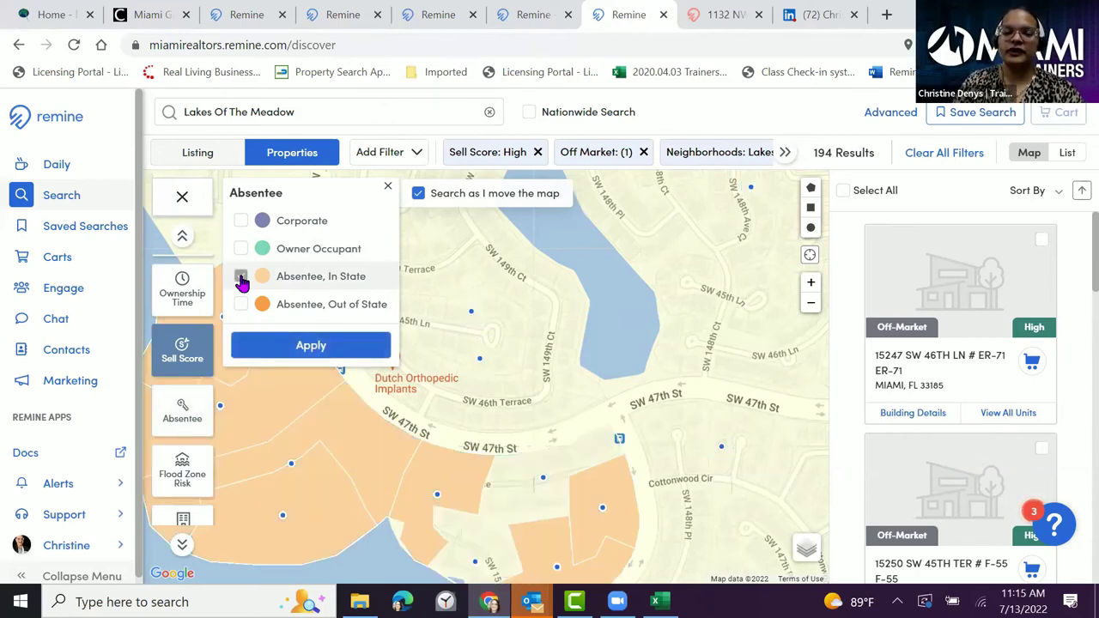
{"action": "left_click", "coordinate": [296, 353]}
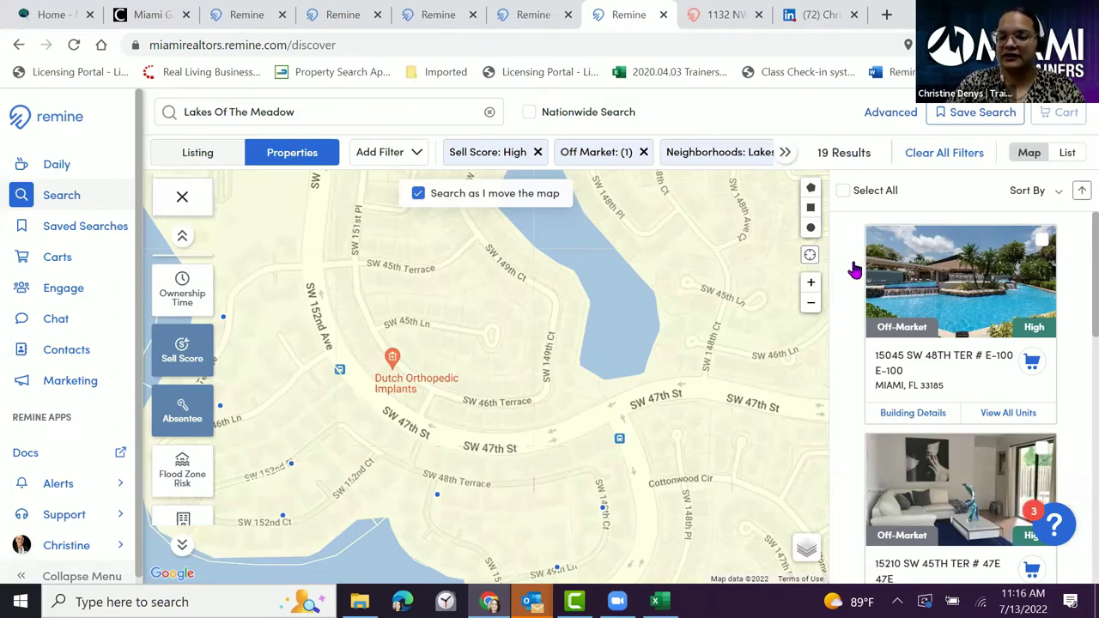
- Add out-of-state absentee owners to the filter and put all 20 resulting properties in the cart
{"action": "left_click", "coordinate": [191, 412]}
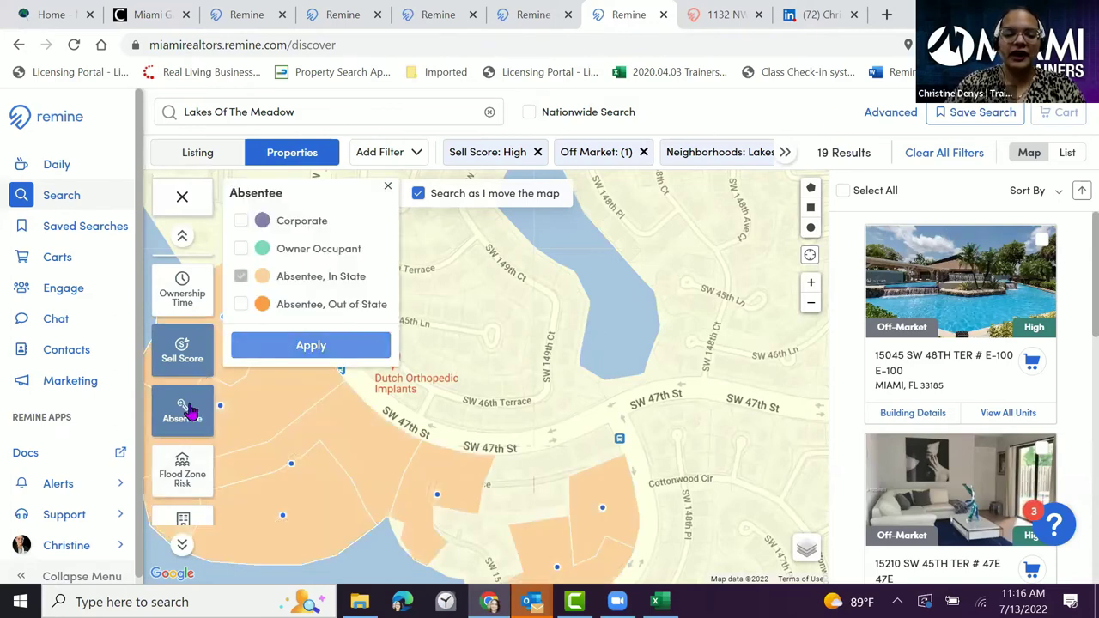
{"action": "left_click", "coordinate": [241, 308]}
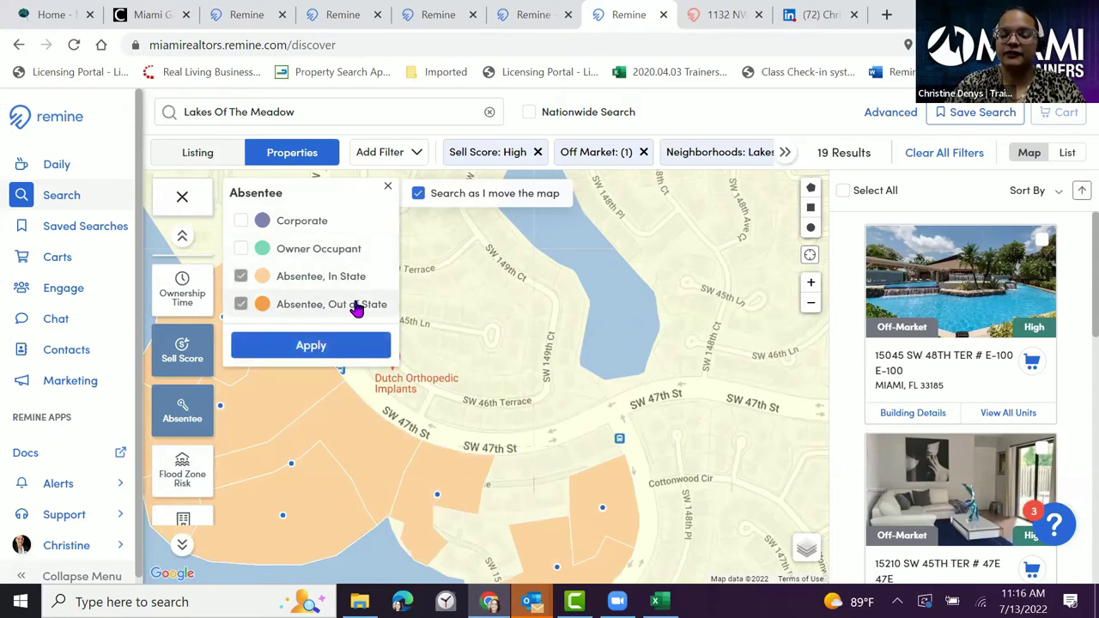
{"action": "left_click", "coordinate": [310, 347]}
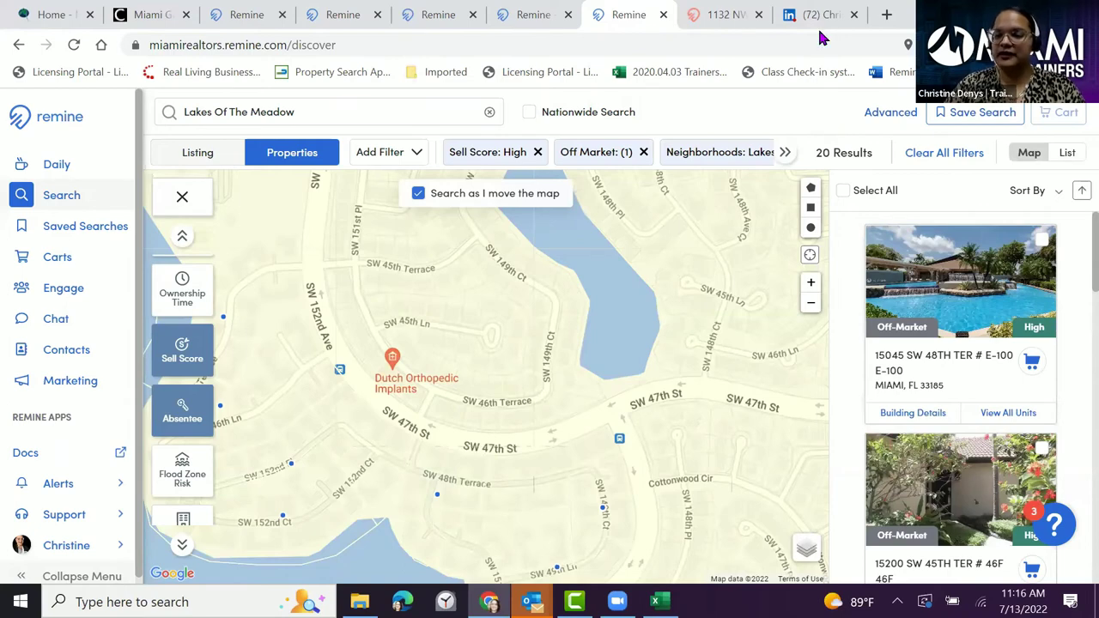
{"action": "left_click", "coordinate": [844, 189]}
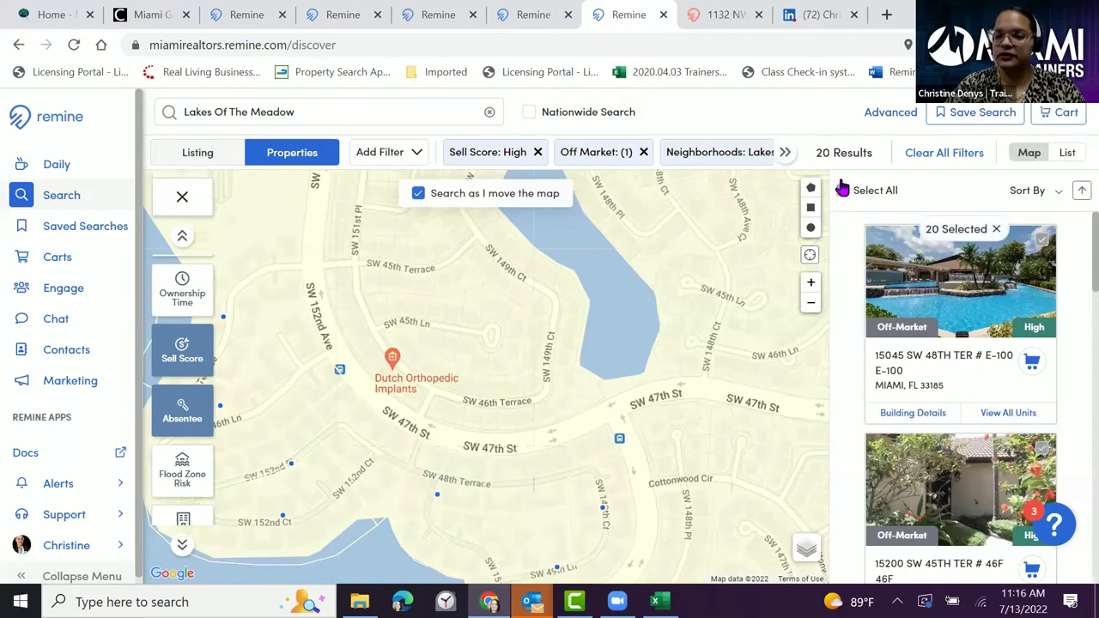
{"action": "left_click", "coordinate": [1052, 116]}
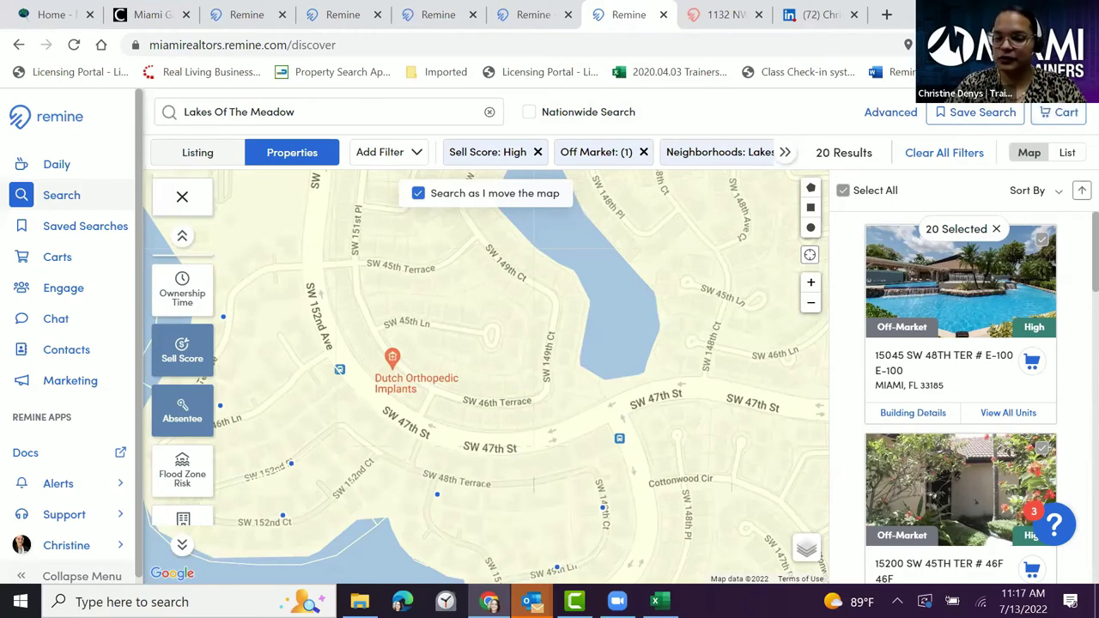
- Clear both absentee owner choices so no absentee filter remains on the map
{"action": "left_click", "coordinate": [182, 411]}
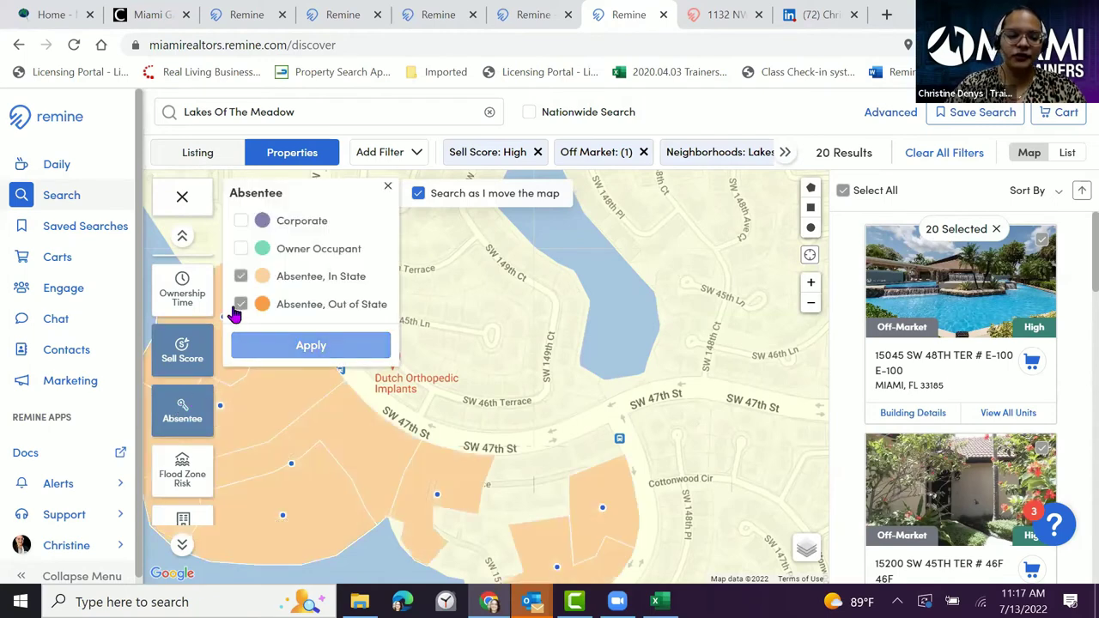
{"action": "left_click", "coordinate": [240, 293]}
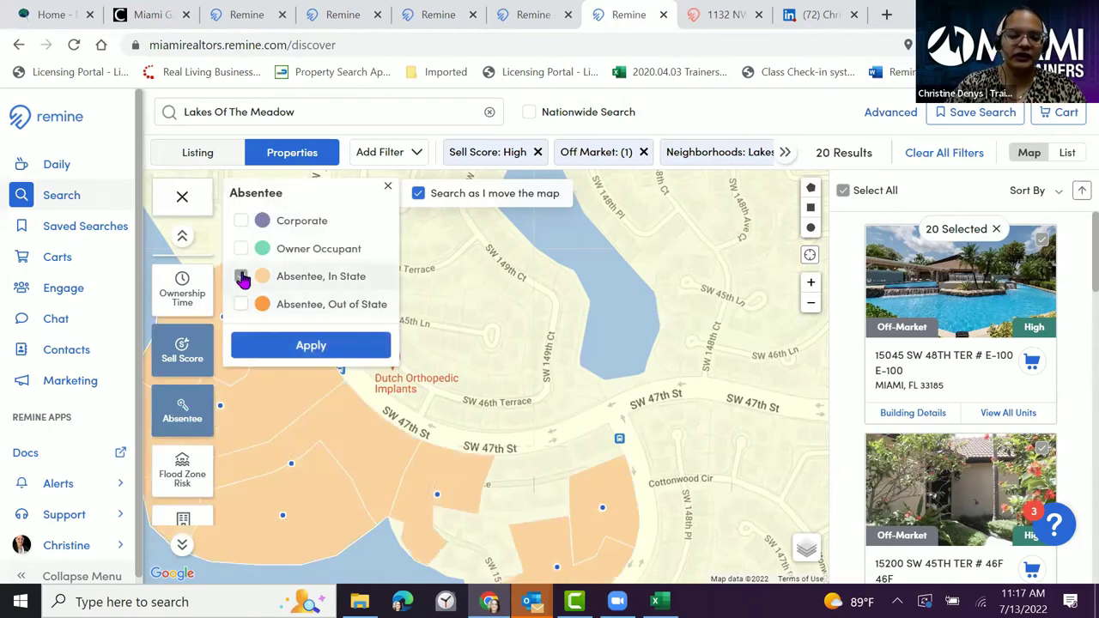
{"action": "left_click", "coordinate": [292, 348]}
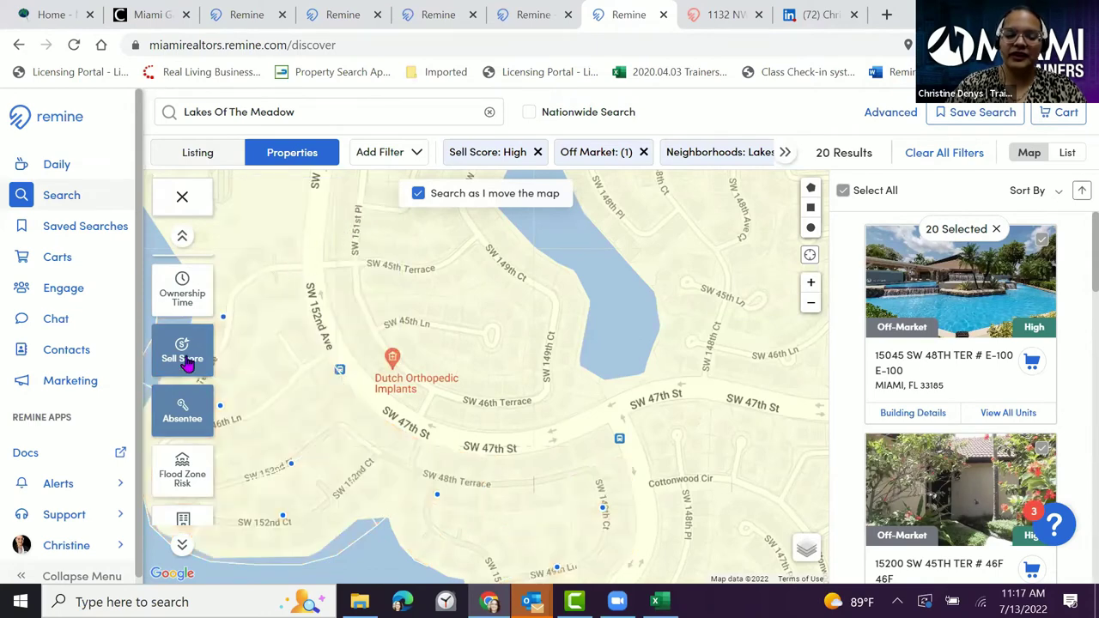
{"action": "left_click", "coordinate": [189, 412]}
{"action": "left_click", "coordinate": [240, 277]}
{"action": "left_click", "coordinate": [240, 305]}
{"action": "left_click", "coordinate": [240, 275]}
{"action": "left_click", "coordinate": [241, 304]}
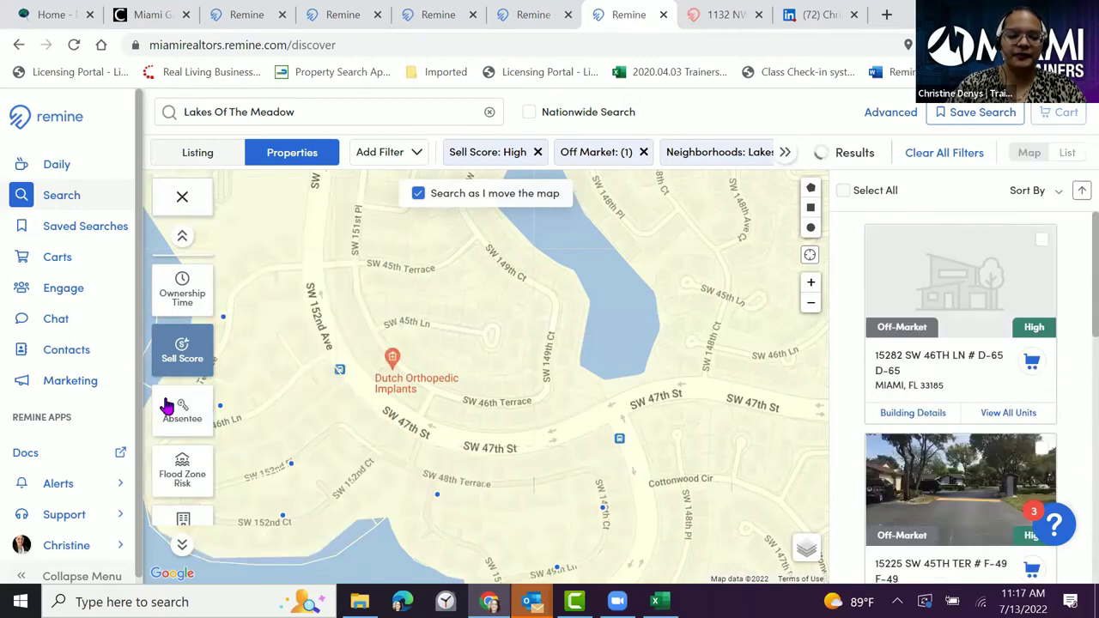
- Try the Flood Zone Risk overlay, then colour the map by building type
{"action": "scroll", "coordinate": [184, 447], "scroll_direction": "down", "scroll_amount": 1}
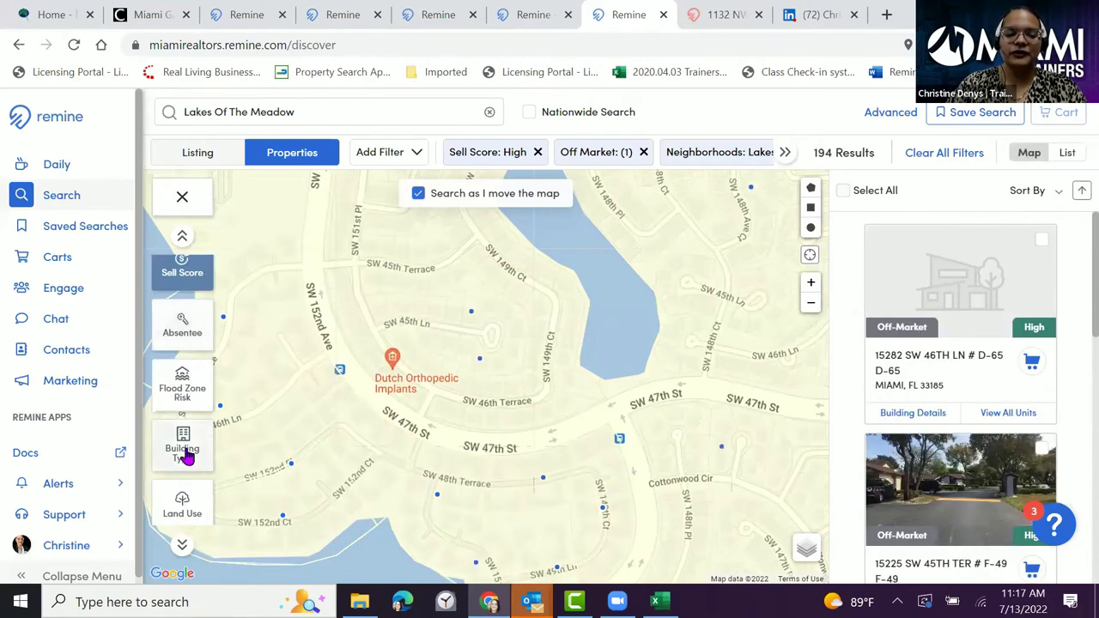
{"action": "left_click", "coordinate": [192, 392]}
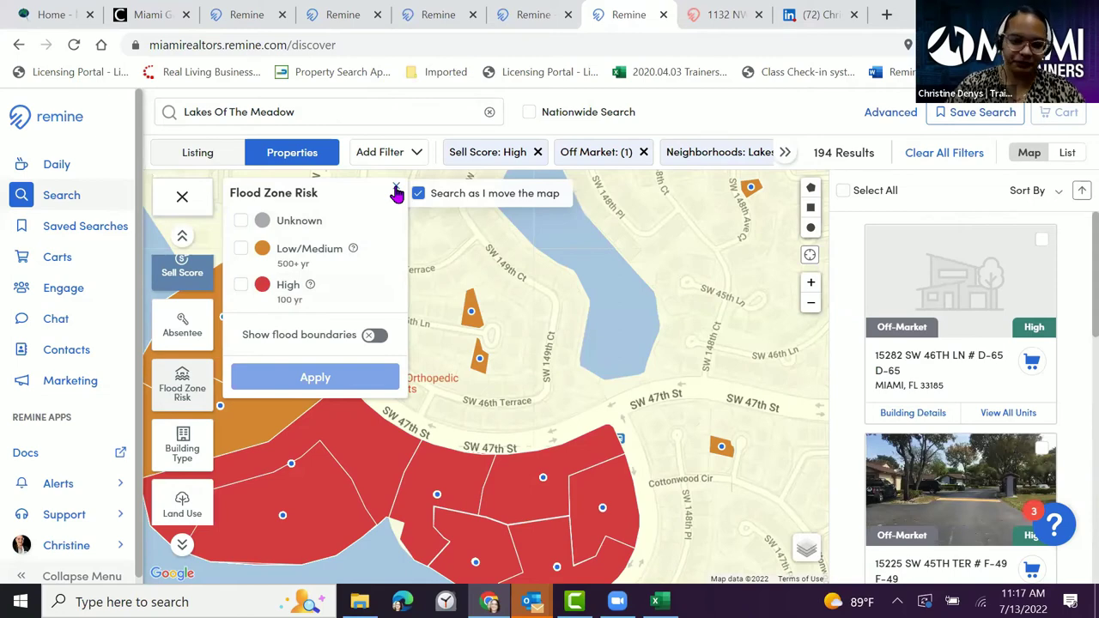
{"action": "left_click", "coordinate": [396, 191]}
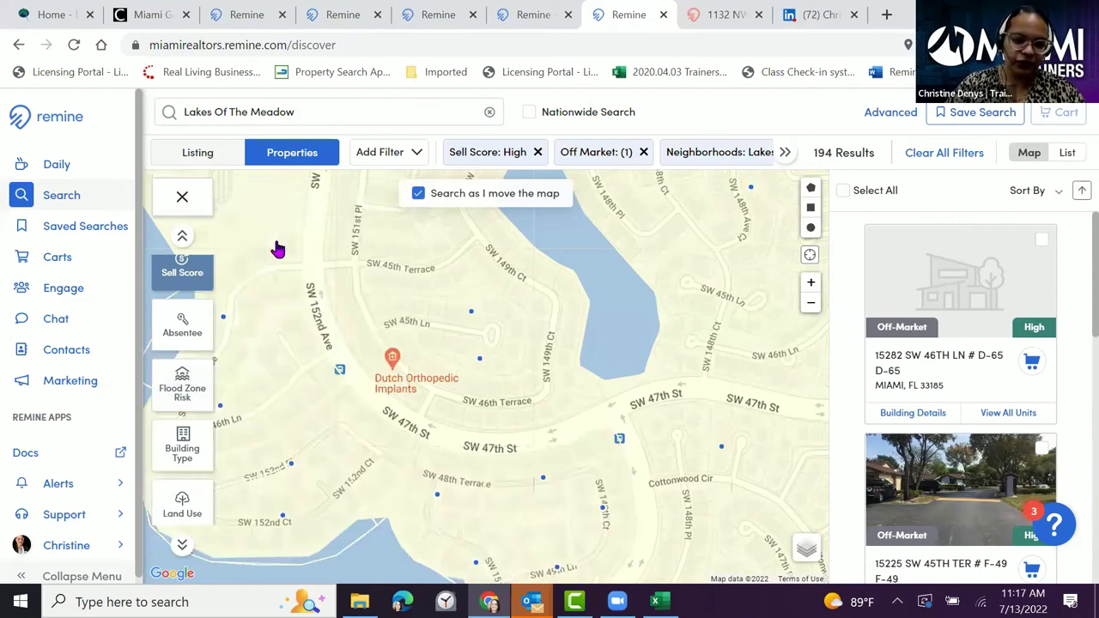
{"action": "scroll", "coordinate": [180, 372], "scroll_direction": "down", "scroll_amount": 1}
{"action": "scroll", "coordinate": [181, 372], "scroll_direction": "down", "scroll_amount": 1}
{"action": "left_click", "coordinate": [180, 363]}
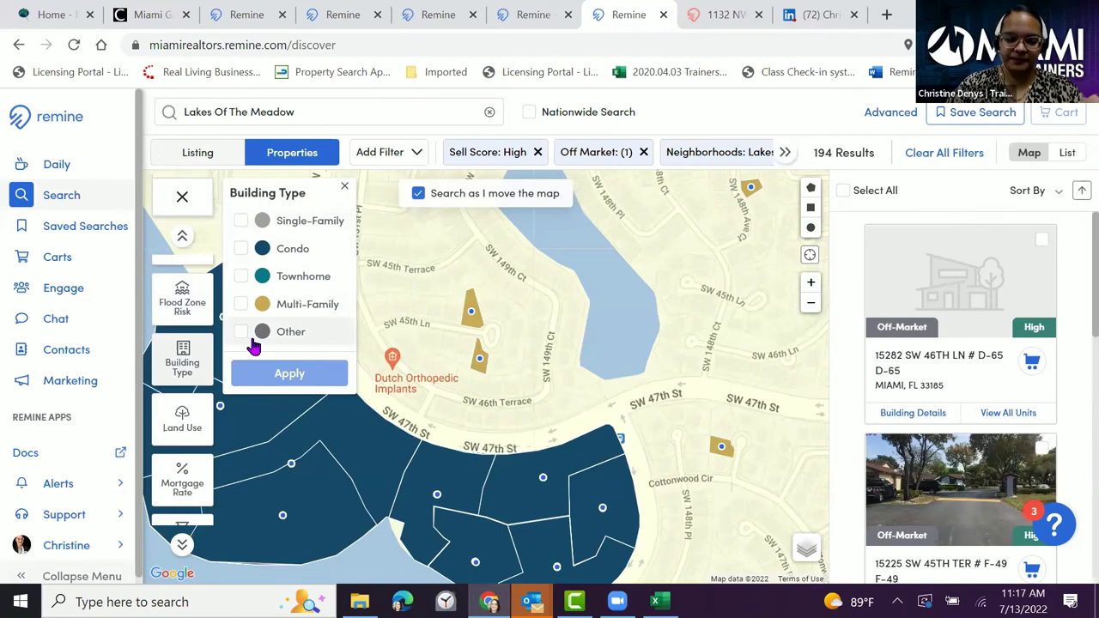
- Colour the map by land use, then mortgage rate, and finally last sale price (194 results)
{"action": "scroll", "coordinate": [187, 382], "scroll_direction": "down", "scroll_amount": 2}
{"action": "scroll", "coordinate": [191, 384], "scroll_direction": "up", "scroll_amount": 1}
{"action": "left_click", "coordinate": [184, 331]}
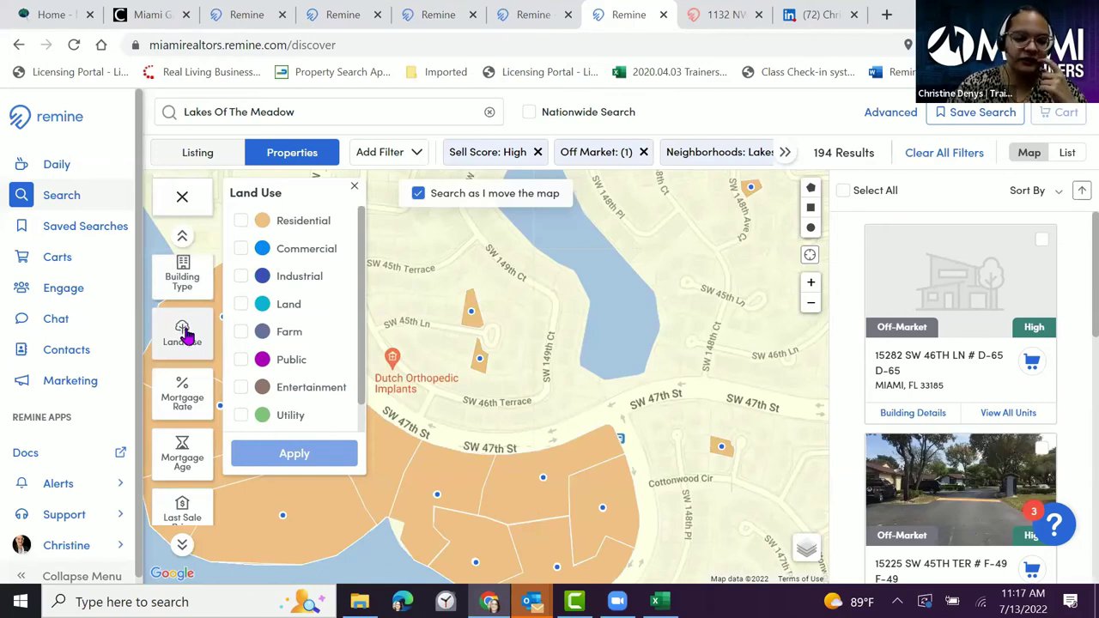
{"action": "left_click", "coordinate": [182, 393]}
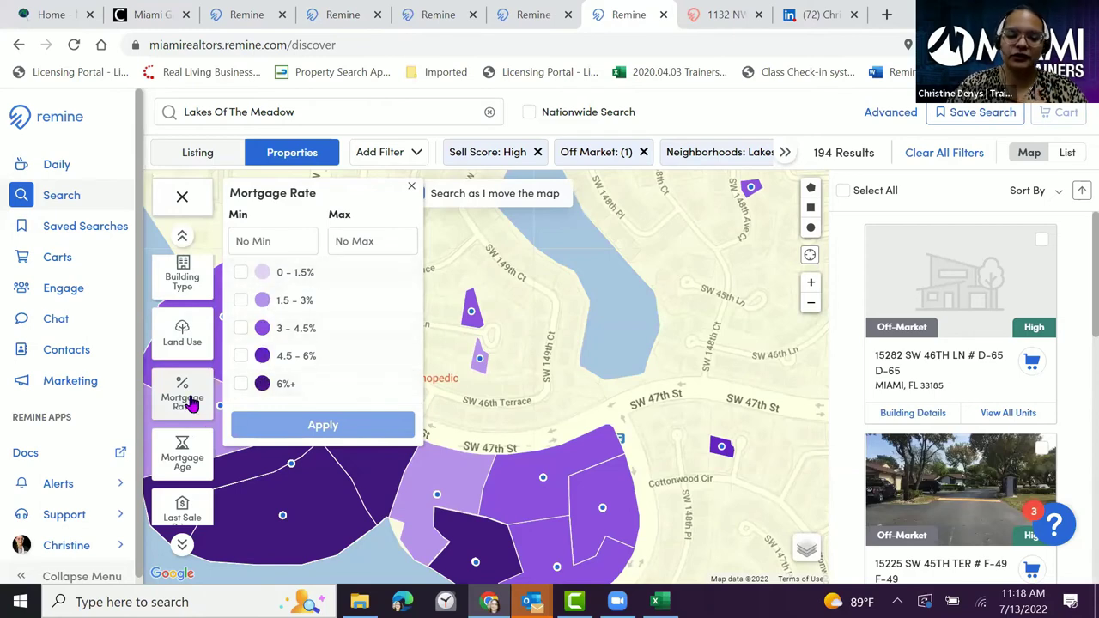
{"action": "scroll", "coordinate": [184, 404], "scroll_direction": "down", "scroll_amount": 1}
{"action": "left_click", "coordinate": [180, 429]}
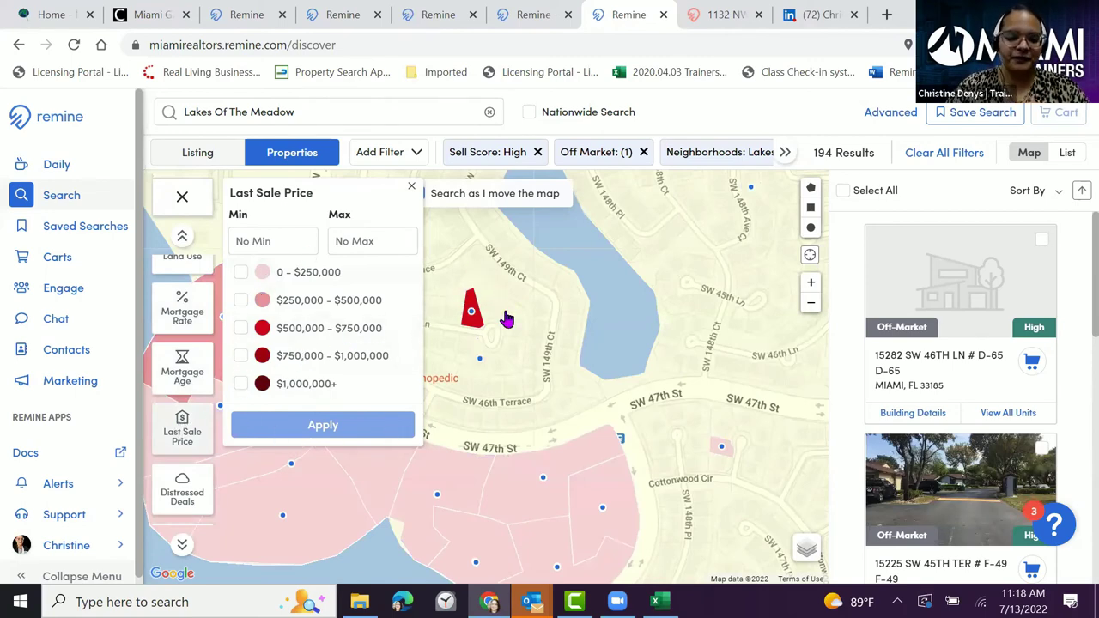
{"action": "scroll", "coordinate": [511, 318], "scroll_direction": "down", "scroll_amount": 1}
- Review last sale price ranges and the Distressed Deals categories (209 results), then return to the Miami portal
{"action": "left_click", "coordinate": [539, 361]}
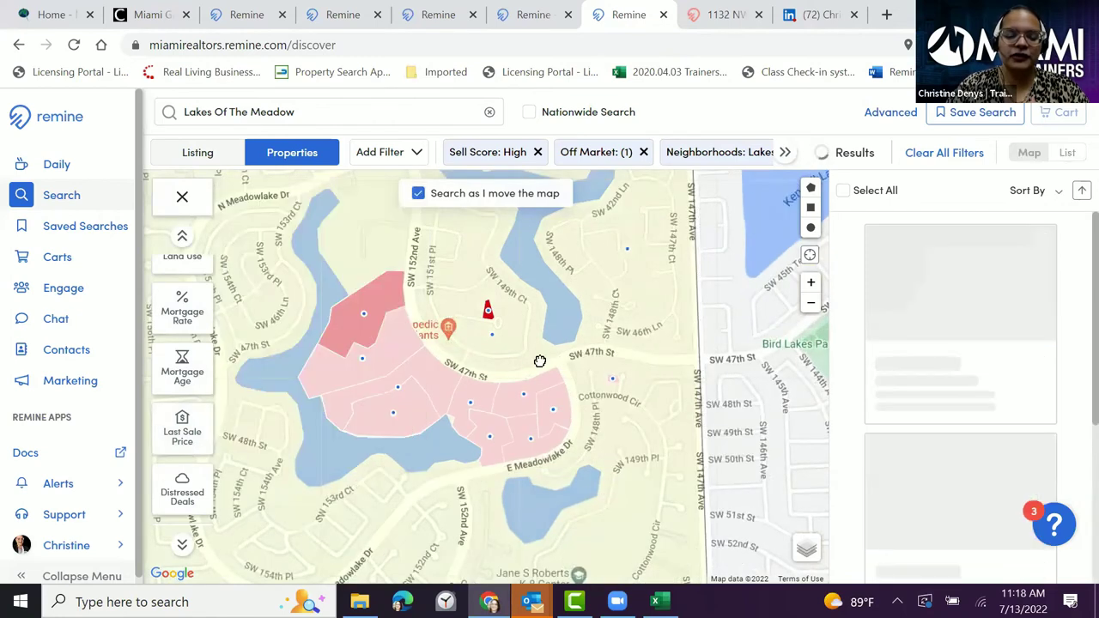
{"action": "left_click", "coordinate": [183, 435]}
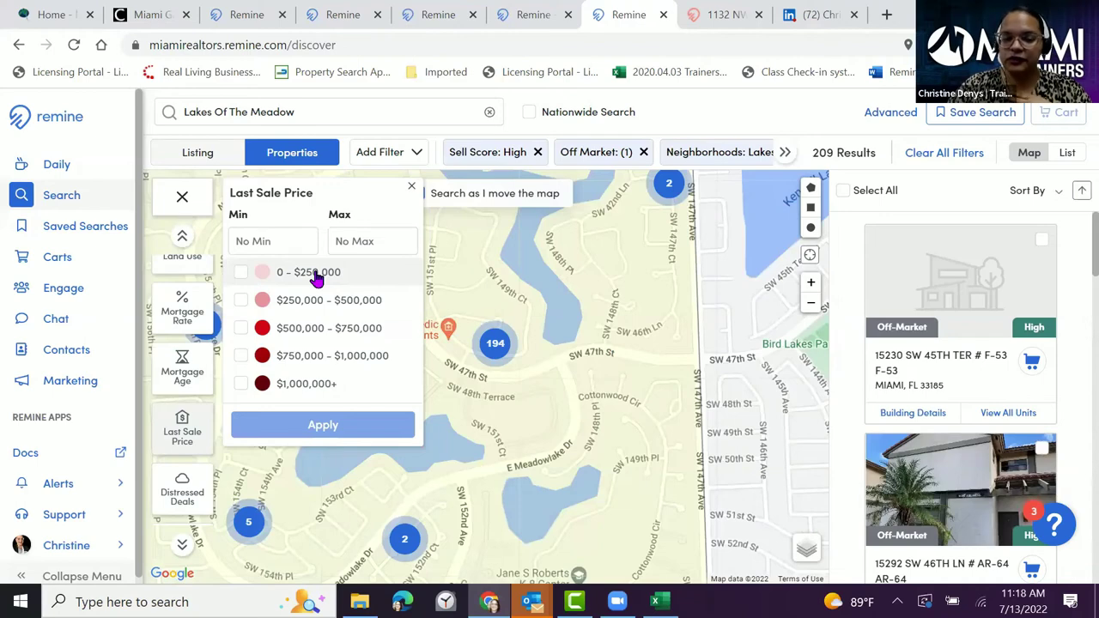
{"action": "left_click", "coordinate": [413, 190]}
{"action": "scroll", "coordinate": [187, 343], "scroll_direction": "down", "scroll_amount": 2}
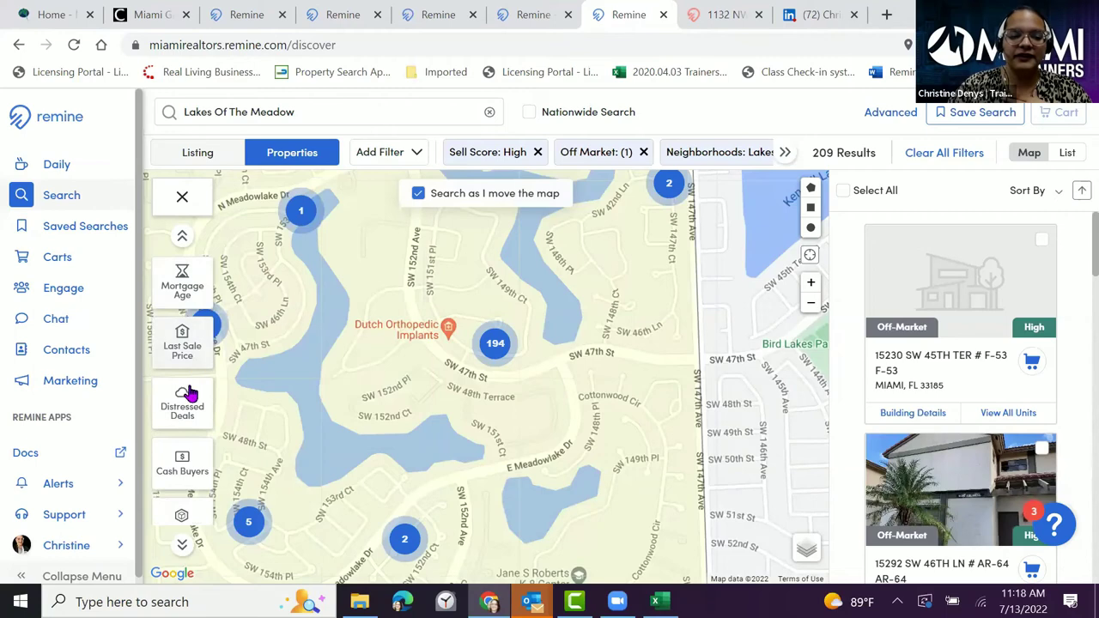
{"action": "left_click", "coordinate": [188, 401]}
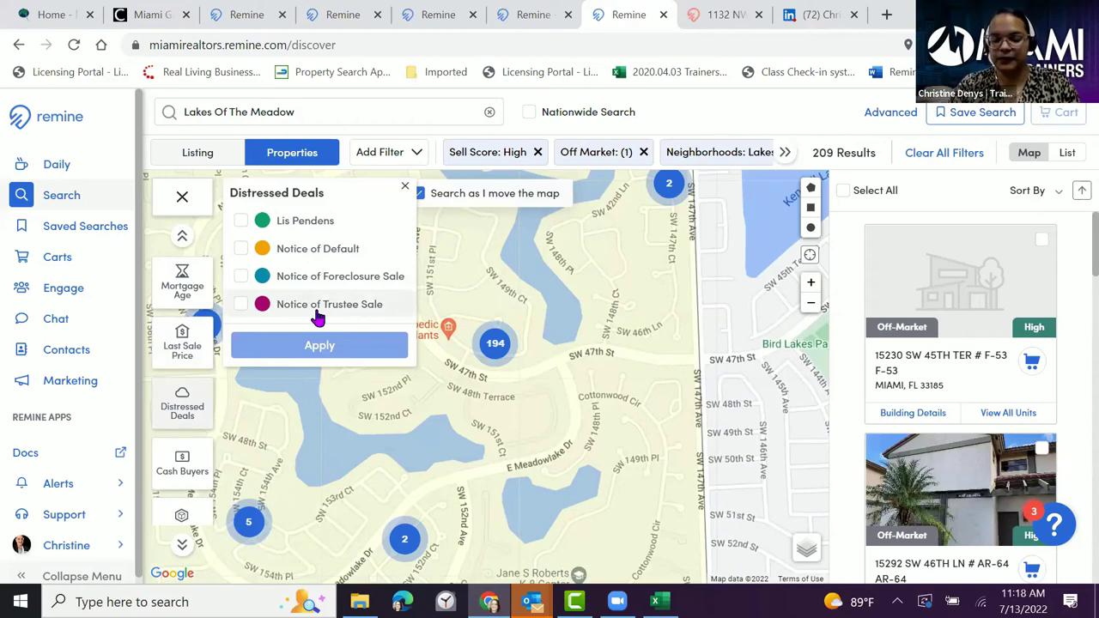
{"action": "left_click", "coordinate": [159, 19]}
- Launch Matrix MLS from the Miami REALTORS single sign-on page
{"action": "scroll", "coordinate": [233, 459], "scroll_direction": "up", "scroll_amount": 5}
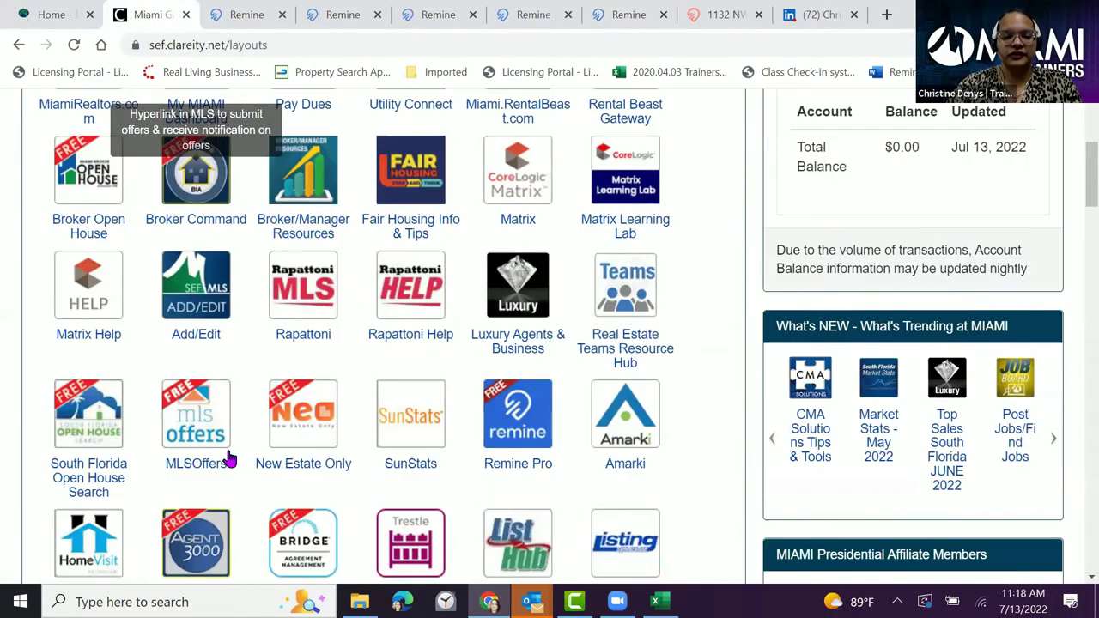
{"action": "left_click", "coordinate": [509, 292]}
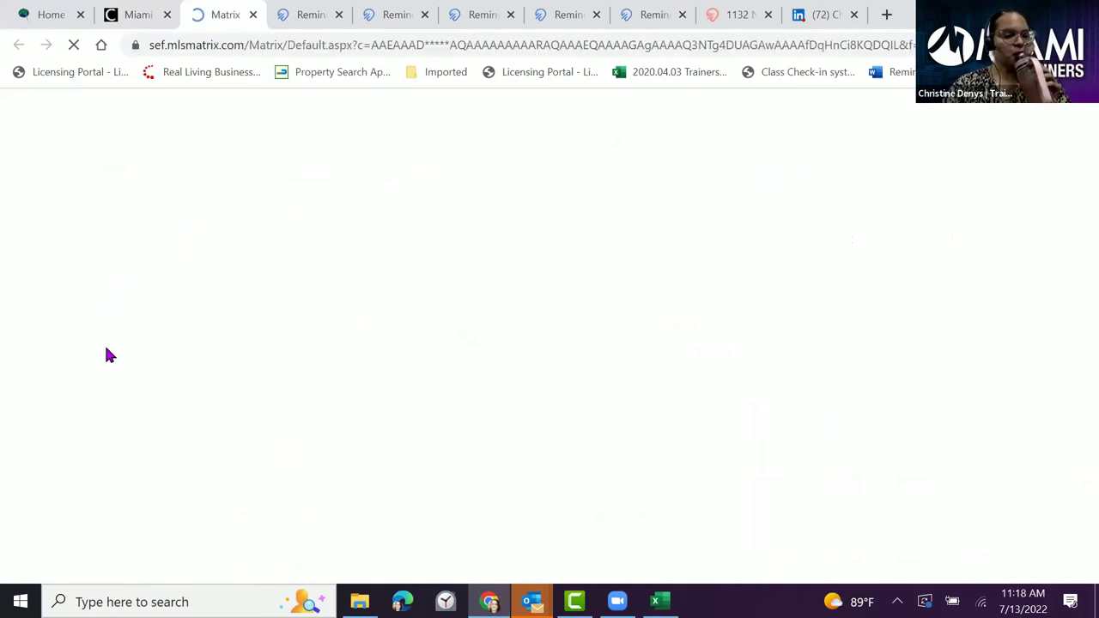
{"action": "mouse_move", "coordinate": [260, 126]}
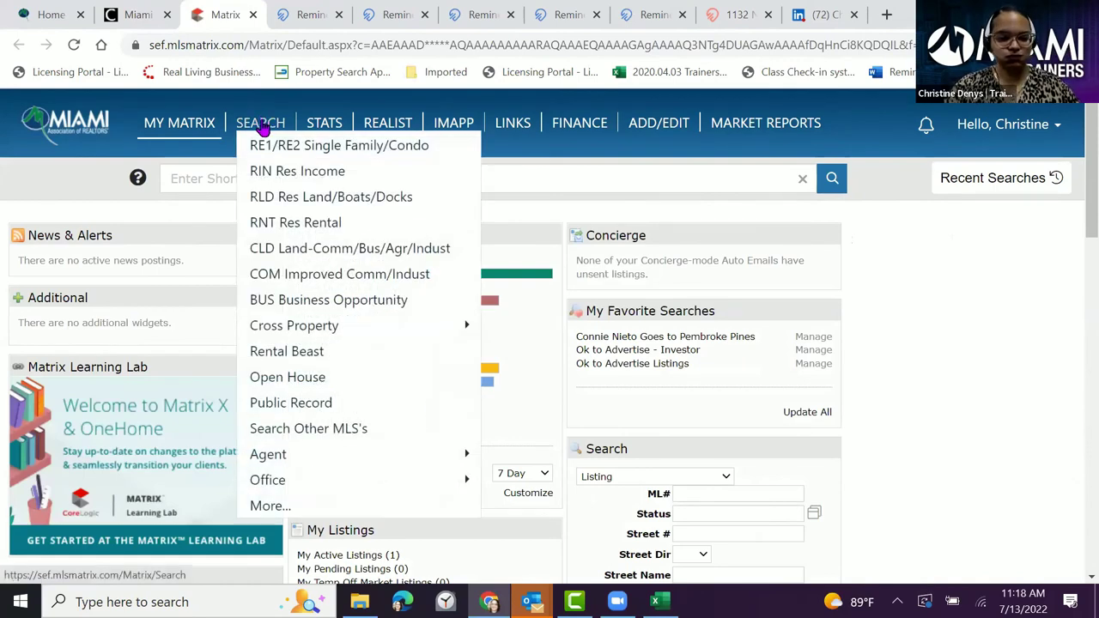
- Load the RE1/RE2 Single Family/Condo search form and scroll down to Additional Fields
{"action": "left_click", "coordinate": [315, 149]}
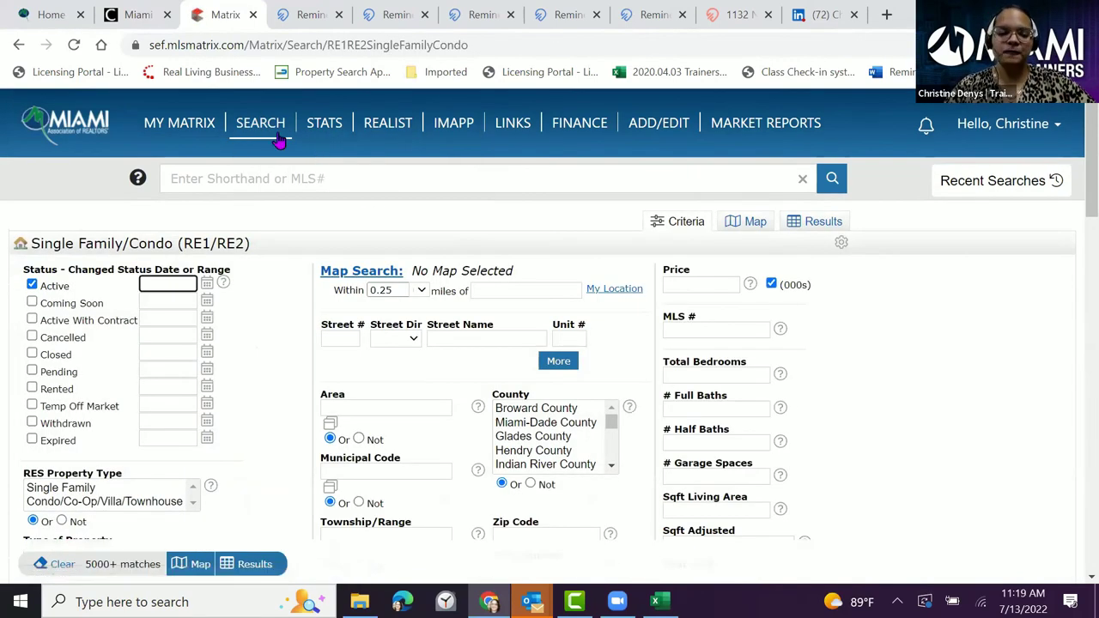
{"action": "mouse_move", "coordinate": [277, 134]}
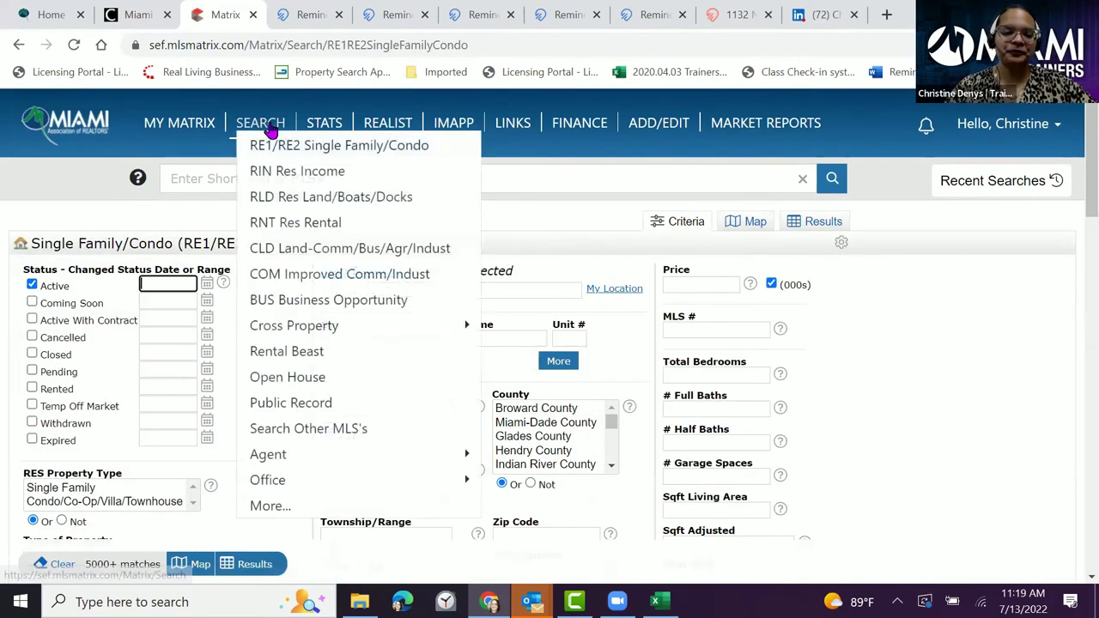
{"action": "left_click", "coordinate": [422, 148]}
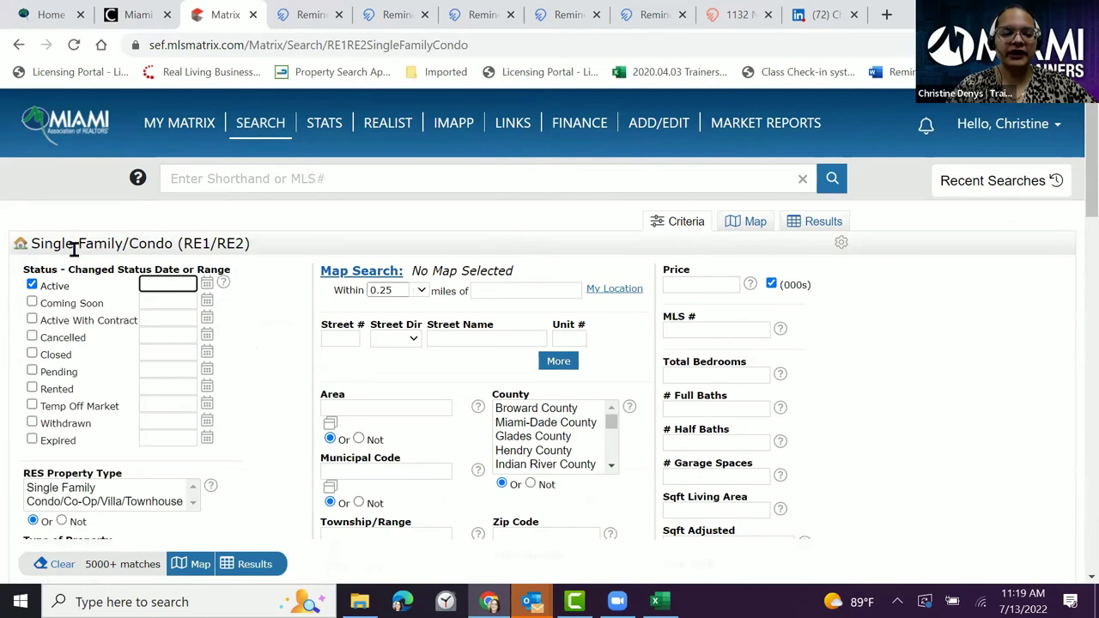
{"action": "scroll", "coordinate": [254, 295], "scroll_direction": "down", "scroll_amount": 5}
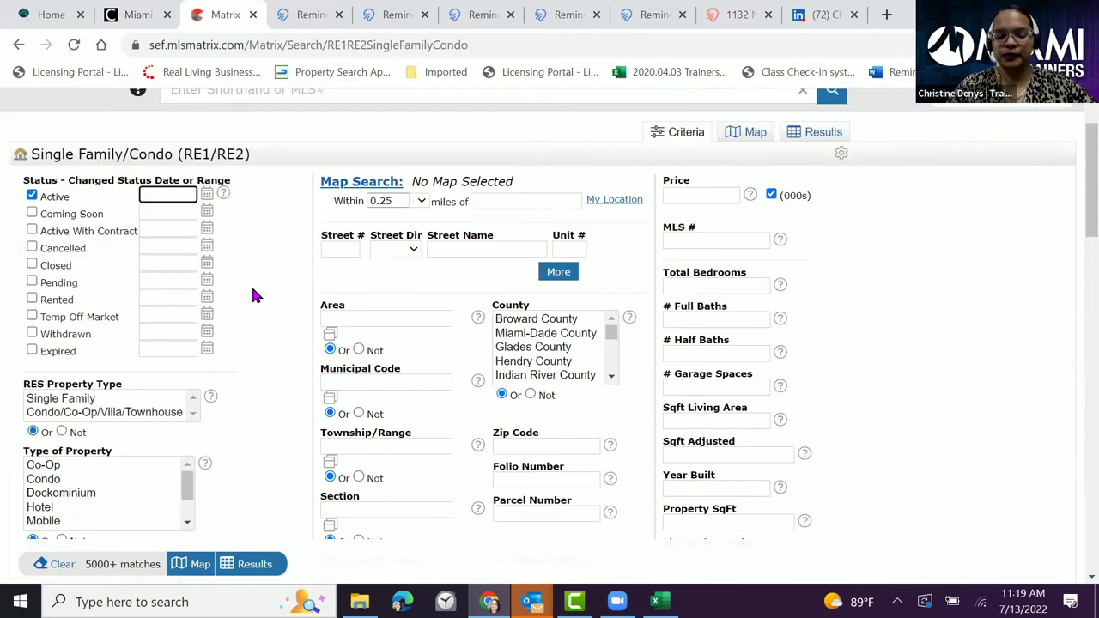
{"action": "scroll", "coordinate": [253, 295], "scroll_direction": "down", "scroll_amount": 2}
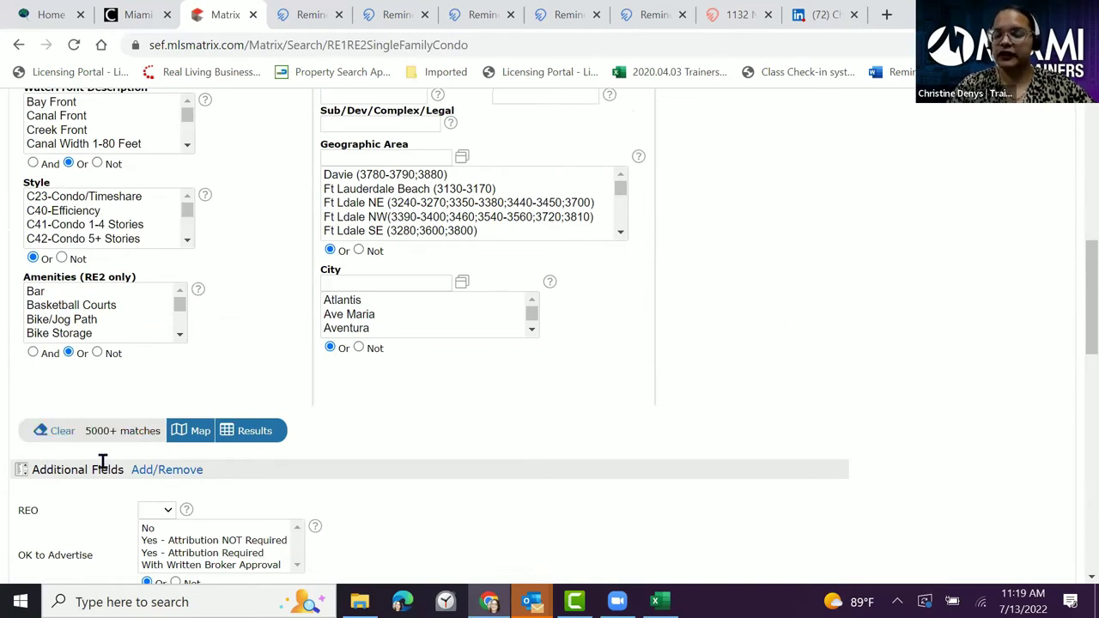
- Search the field editor for REO, add it to the selected fields, and go back to the search form
{"action": "left_click", "coordinate": [172, 476]}
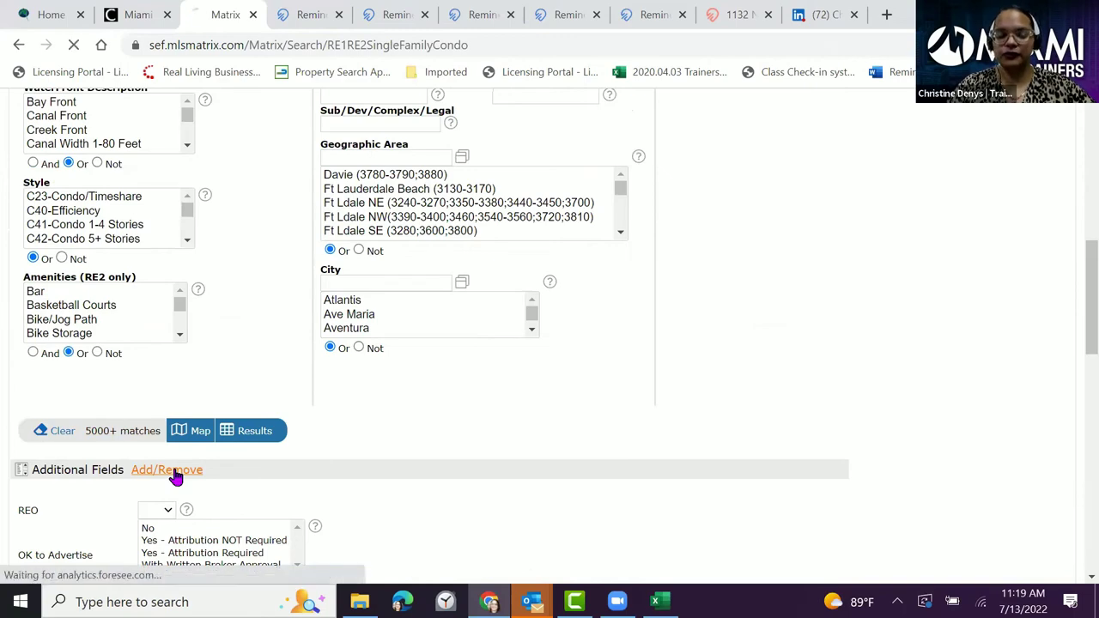
{"action": "left_click", "coordinate": [145, 462]}
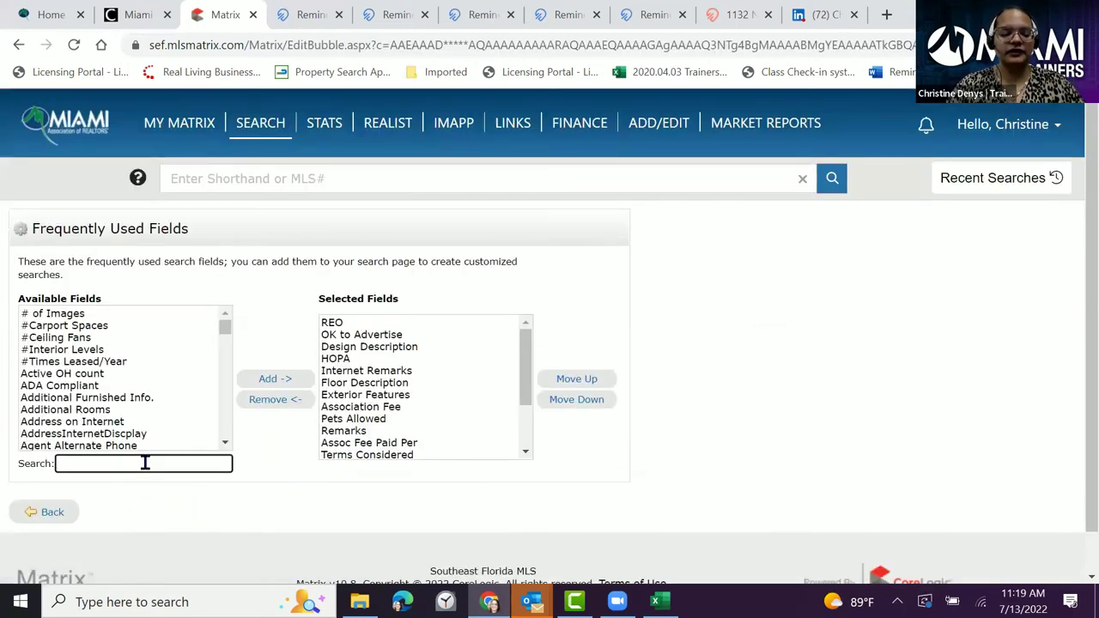
{"action": "type", "text": "REO"}
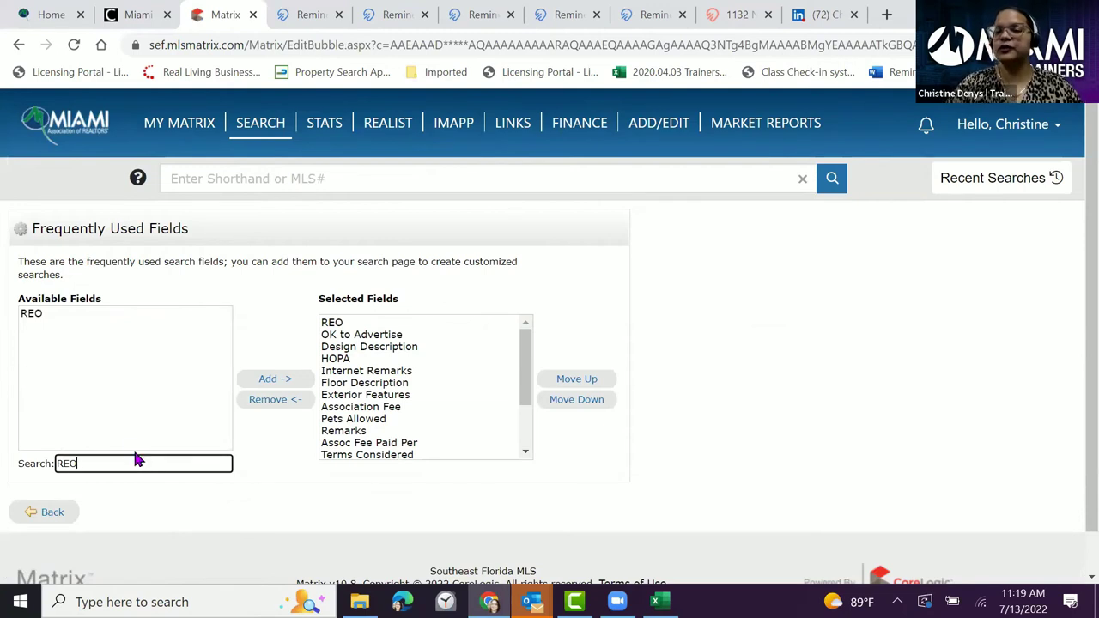
{"action": "left_click", "coordinate": [60, 315]}
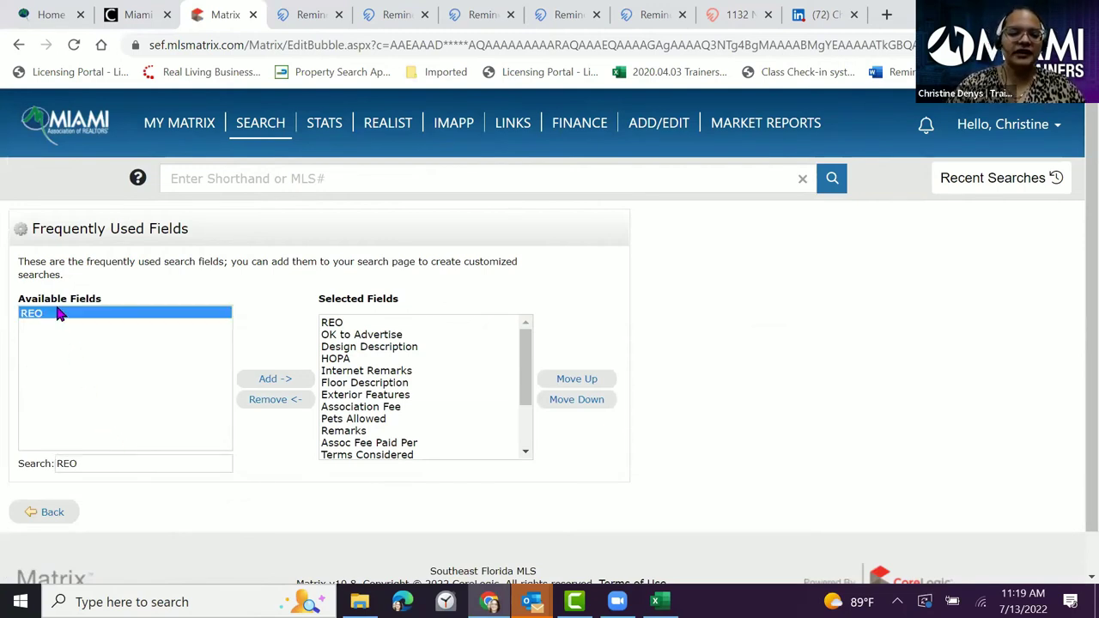
{"action": "left_click", "coordinate": [266, 382]}
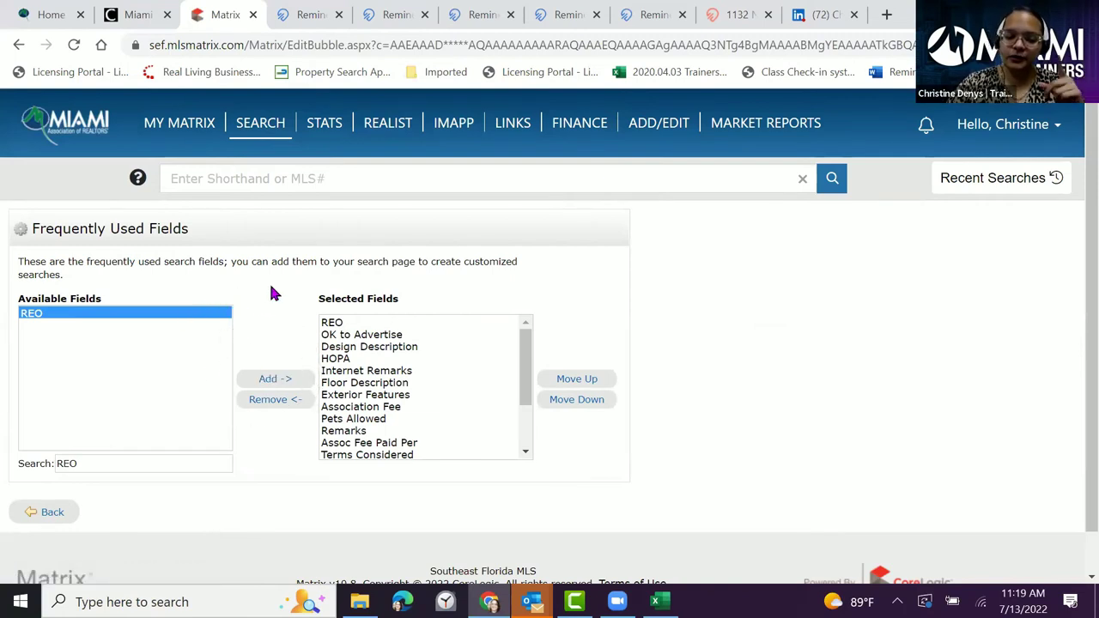
{"action": "left_click", "coordinate": [333, 324]}
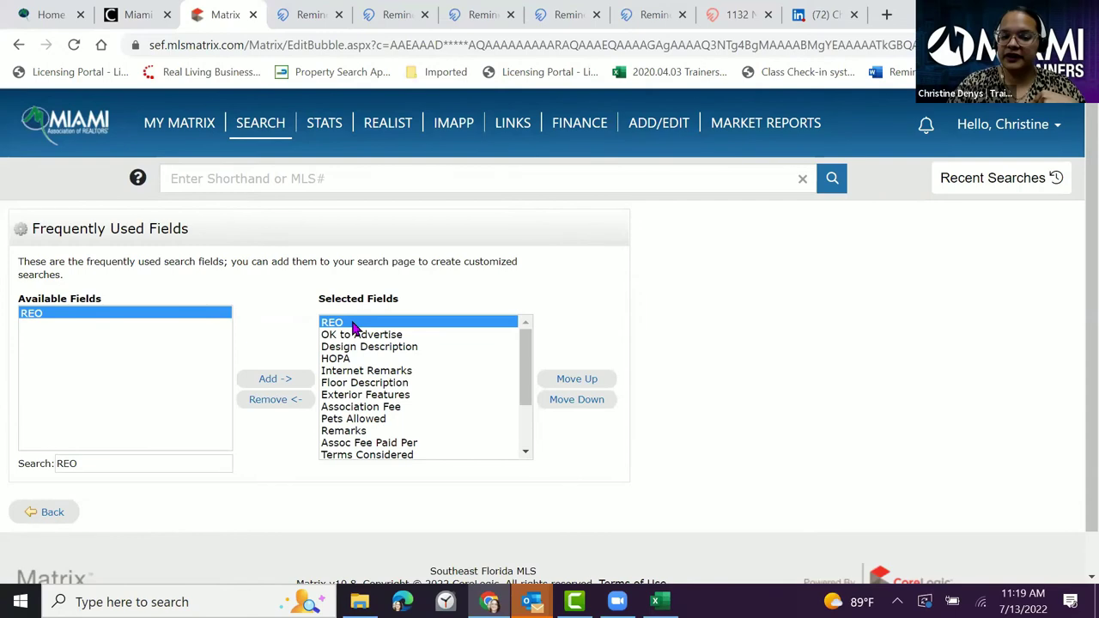
{"action": "left_click", "coordinate": [50, 513]}
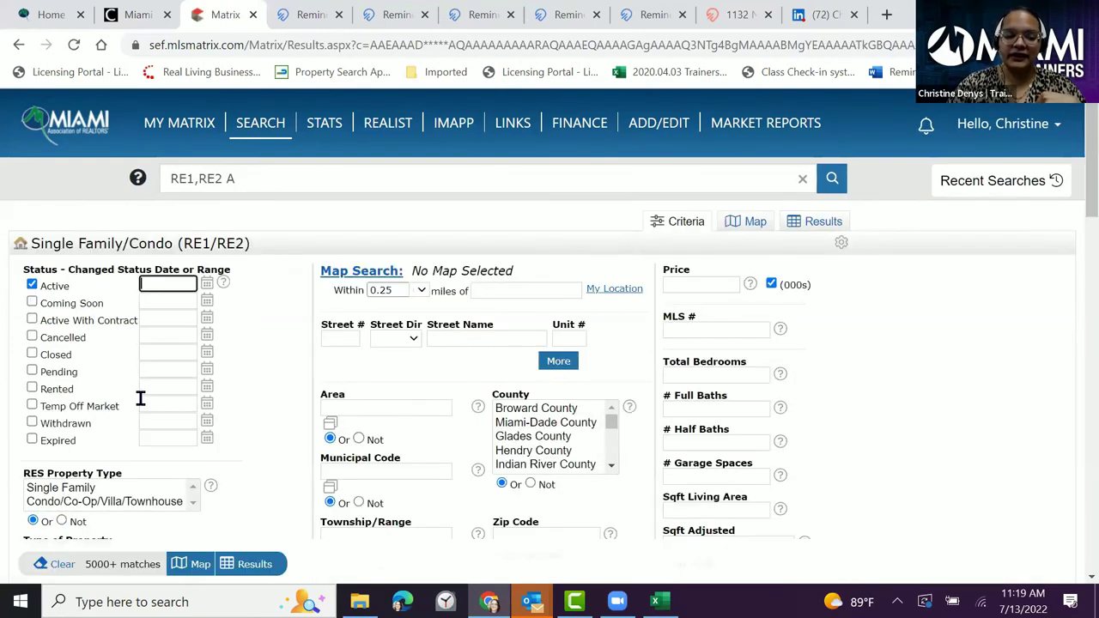
{"action": "scroll", "coordinate": [242, 322], "scroll_direction": "down", "scroll_amount": 5}
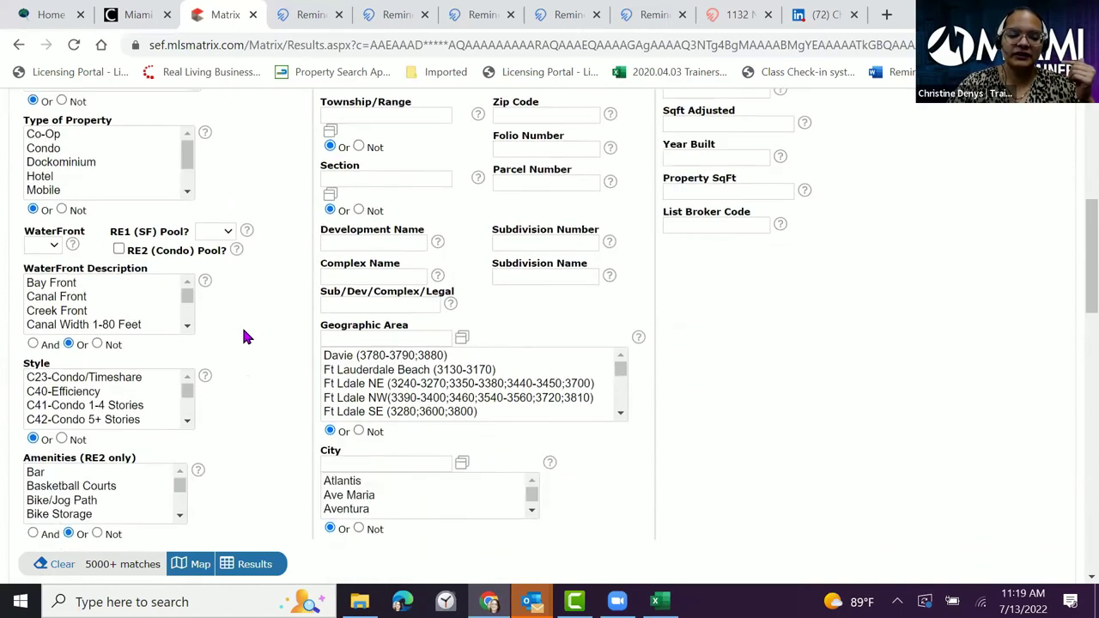
- Set REO to Yes and refresh the match count
{"action": "scroll", "coordinate": [243, 336], "scroll_direction": "down", "scroll_amount": 2}
{"action": "left_click", "coordinate": [156, 510]}
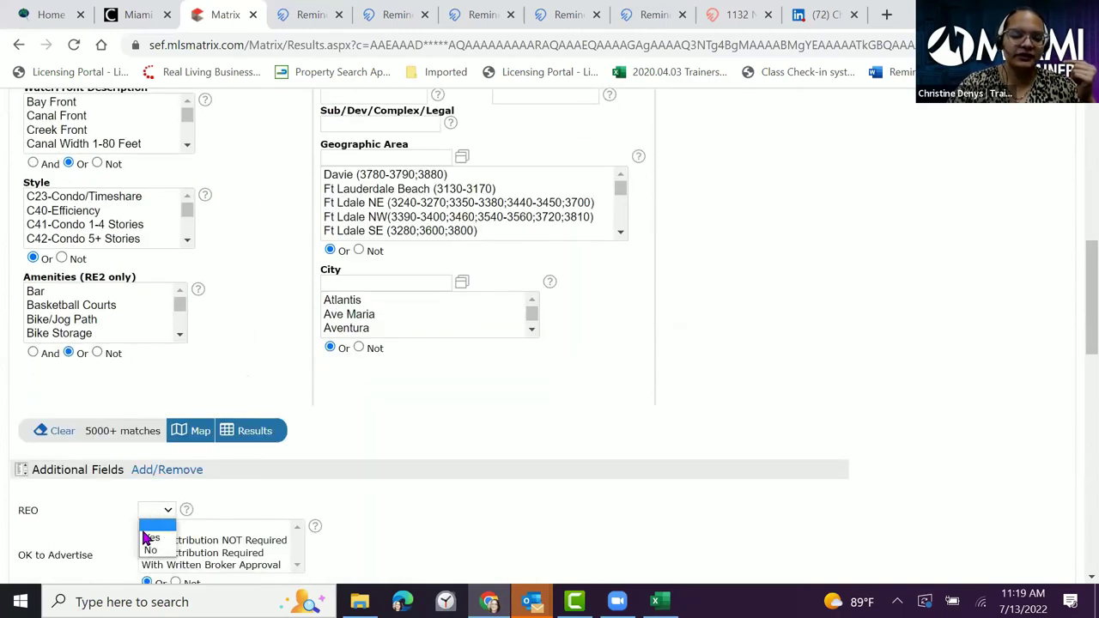
{"action": "left_click", "coordinate": [151, 537]}
{"action": "left_click", "coordinate": [261, 491]}
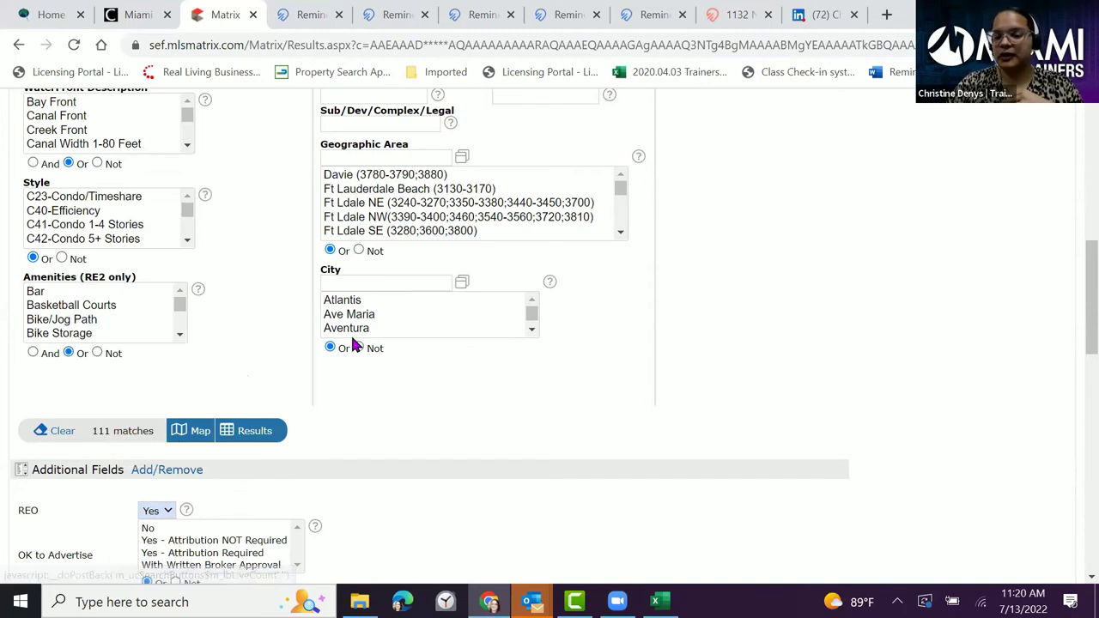
- Limit the search to Single Family properties in Miami-Dade County, leaving 23 matches
{"action": "scroll", "coordinate": [375, 368], "scroll_direction": "up", "scroll_amount": 2}
{"action": "scroll", "coordinate": [394, 352], "scroll_direction": "up", "scroll_amount": 3}
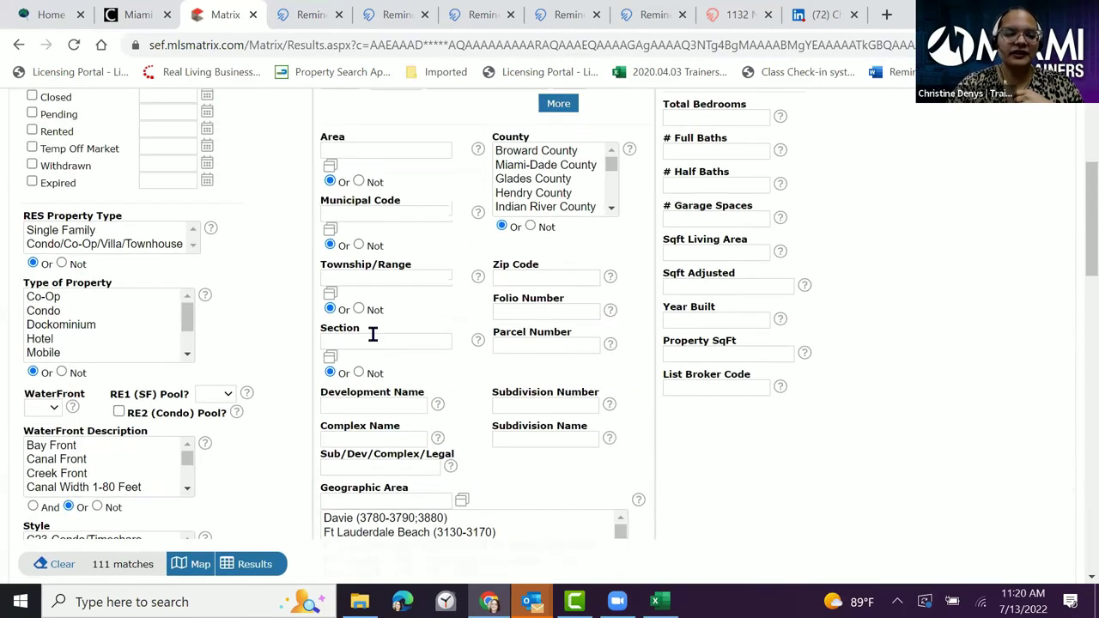
{"action": "left_click", "coordinate": [91, 317]}
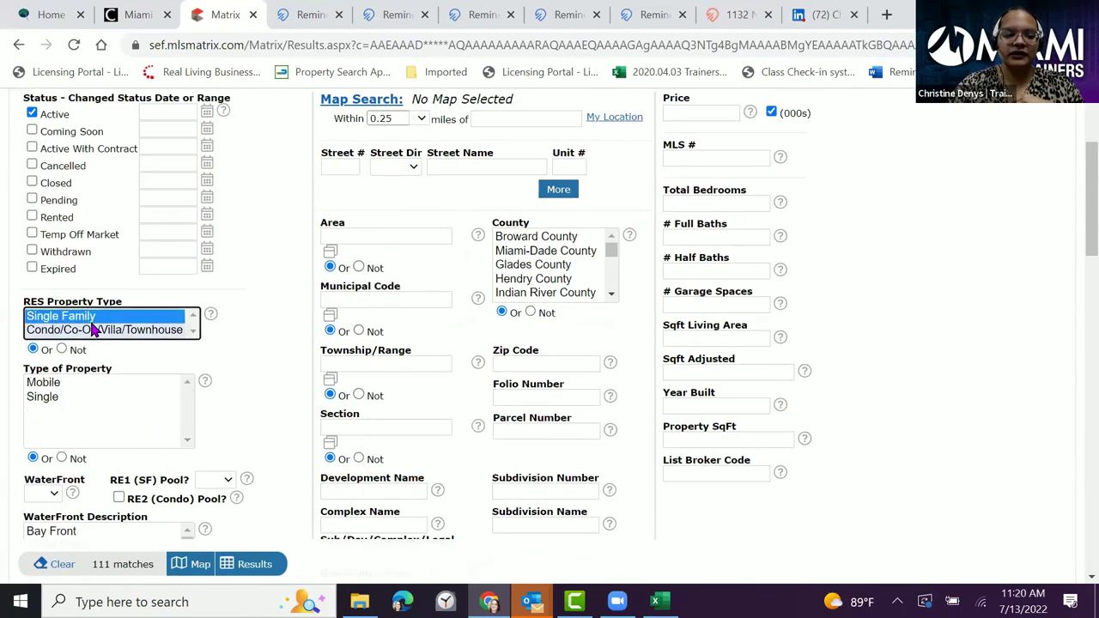
{"action": "left_click", "coordinate": [537, 252]}
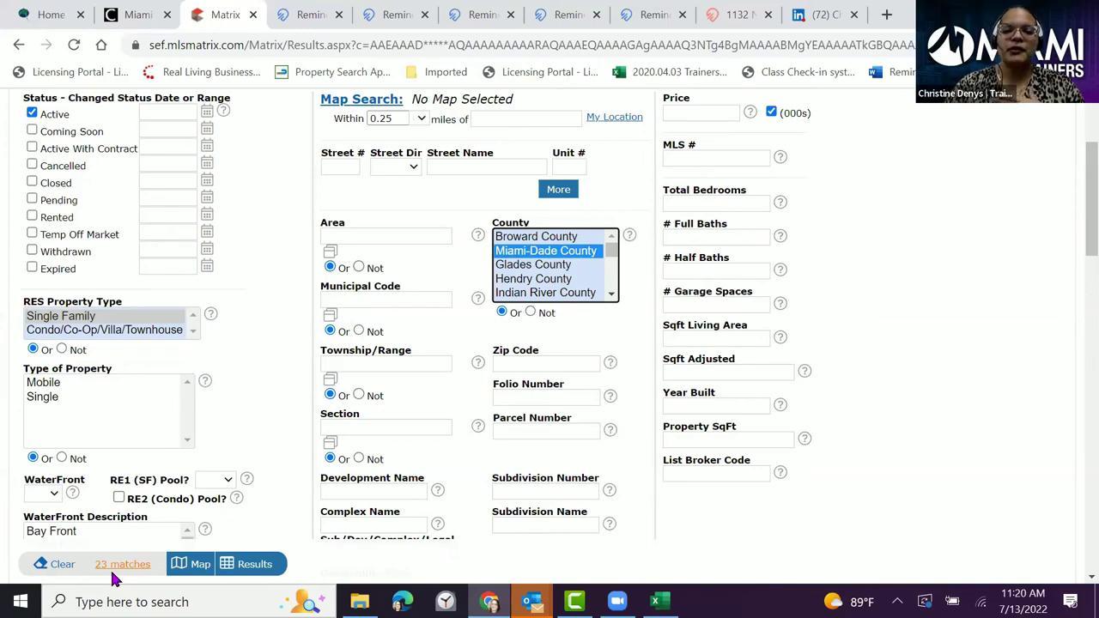
- Go through the Remine tabs to the one with the Lakes Of The Meadow map search
{"action": "left_click", "coordinate": [311, 18]}
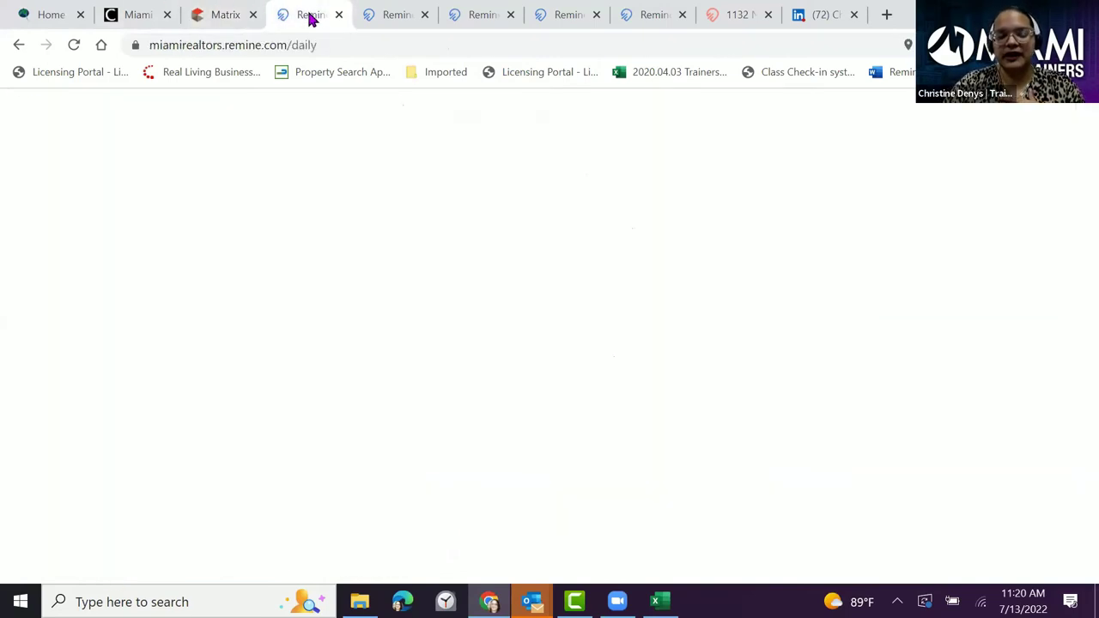
{"action": "left_click", "coordinate": [400, 17]}
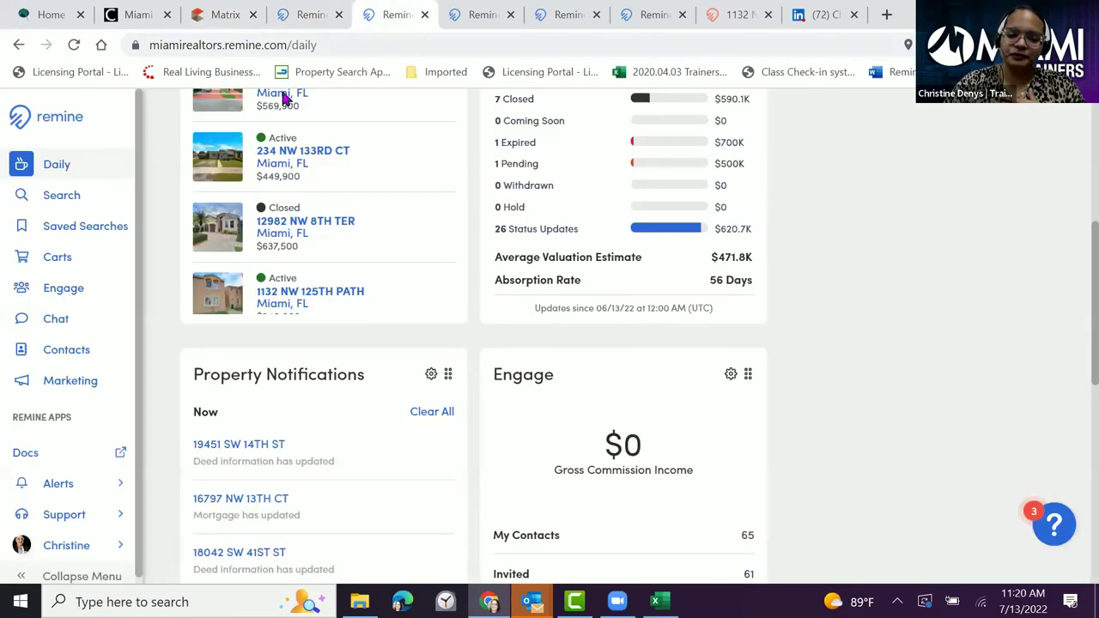
{"action": "left_click", "coordinate": [488, 13]}
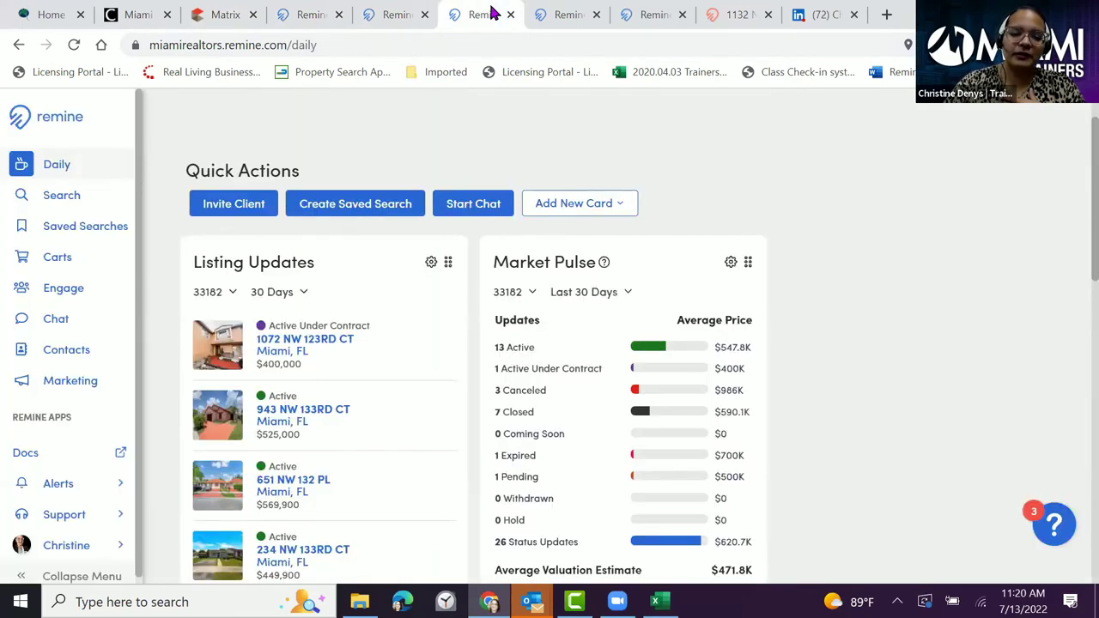
{"action": "left_click", "coordinate": [560, 15]}
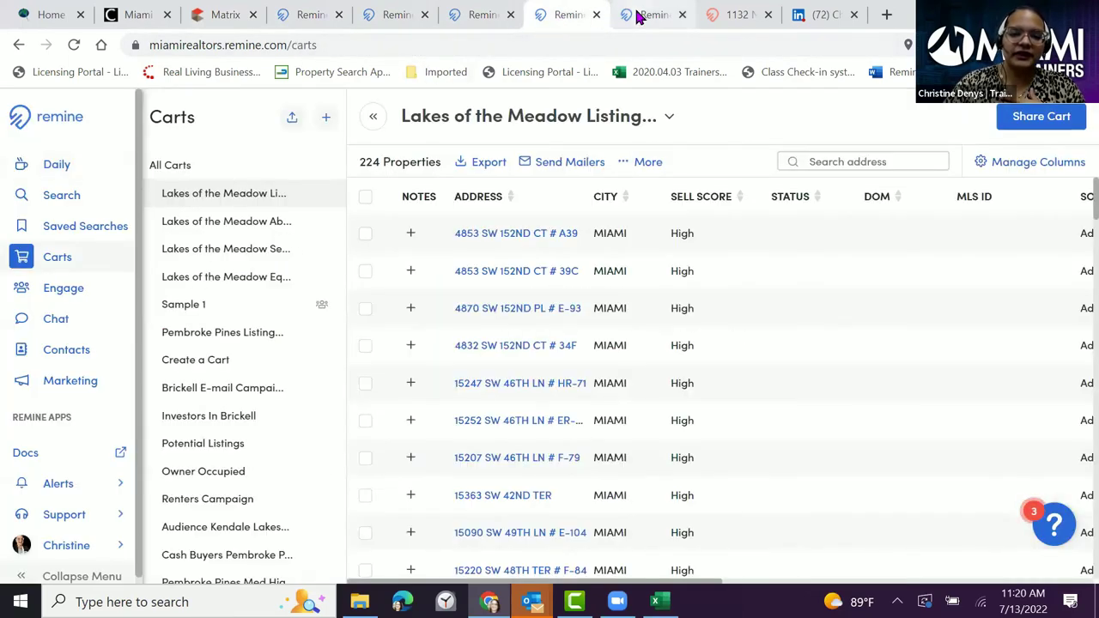
{"action": "left_click", "coordinate": [638, 15]}
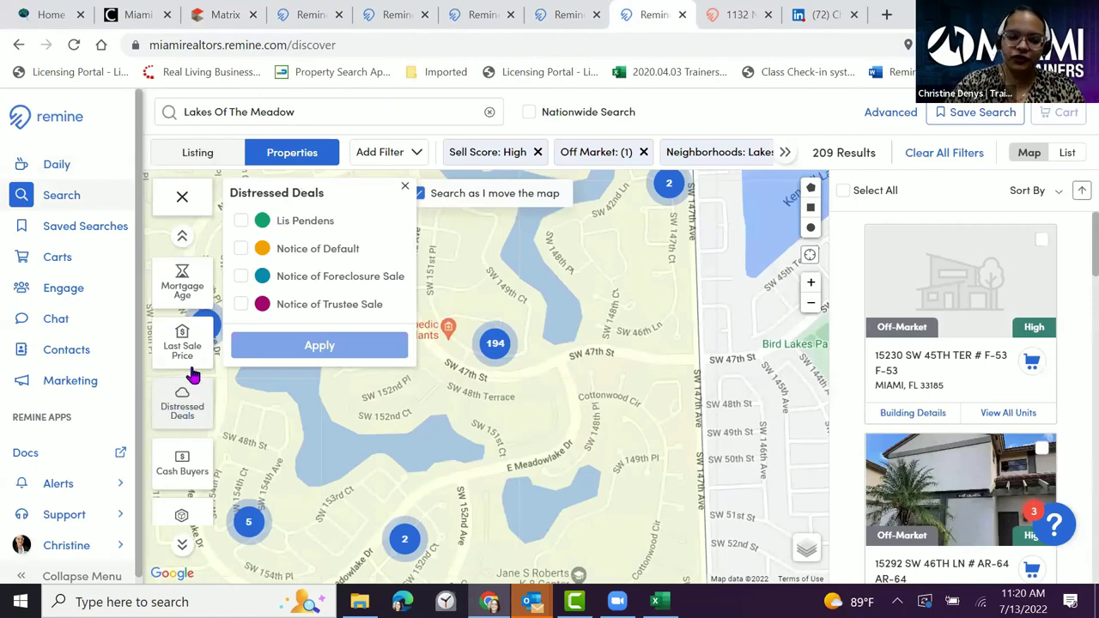
- Tick then untick Lis Pendens, Notice of Default, Foreclosure Sale and Trustee Sale, and close the panel
{"action": "left_click", "coordinate": [241, 221]}
{"action": "left_click", "coordinate": [242, 248]}
{"action": "left_click", "coordinate": [242, 276]}
{"action": "left_click", "coordinate": [288, 306]}
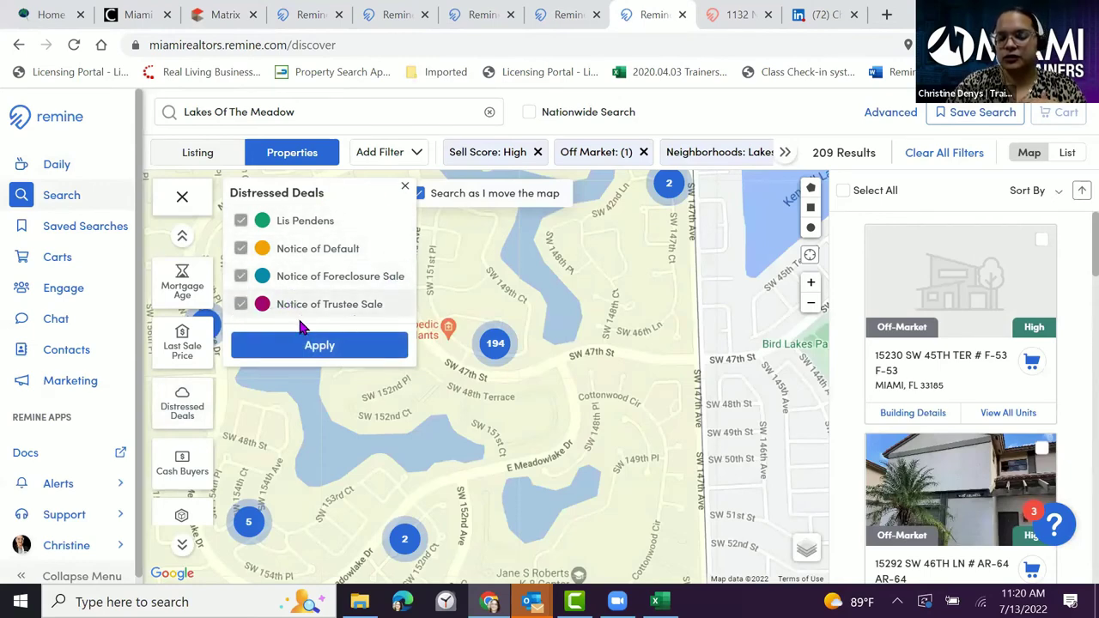
{"action": "left_click", "coordinate": [242, 222]}
{"action": "left_click", "coordinate": [241, 249]}
{"action": "left_click", "coordinate": [241, 277]}
{"action": "left_click", "coordinate": [242, 304]}
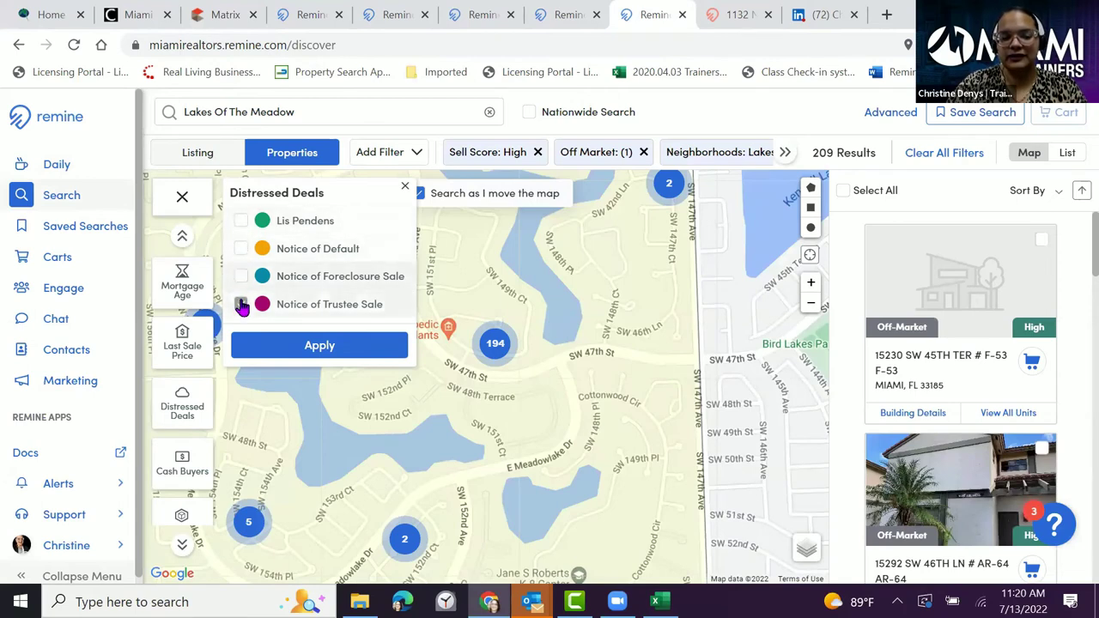
{"action": "left_click", "coordinate": [301, 345]}
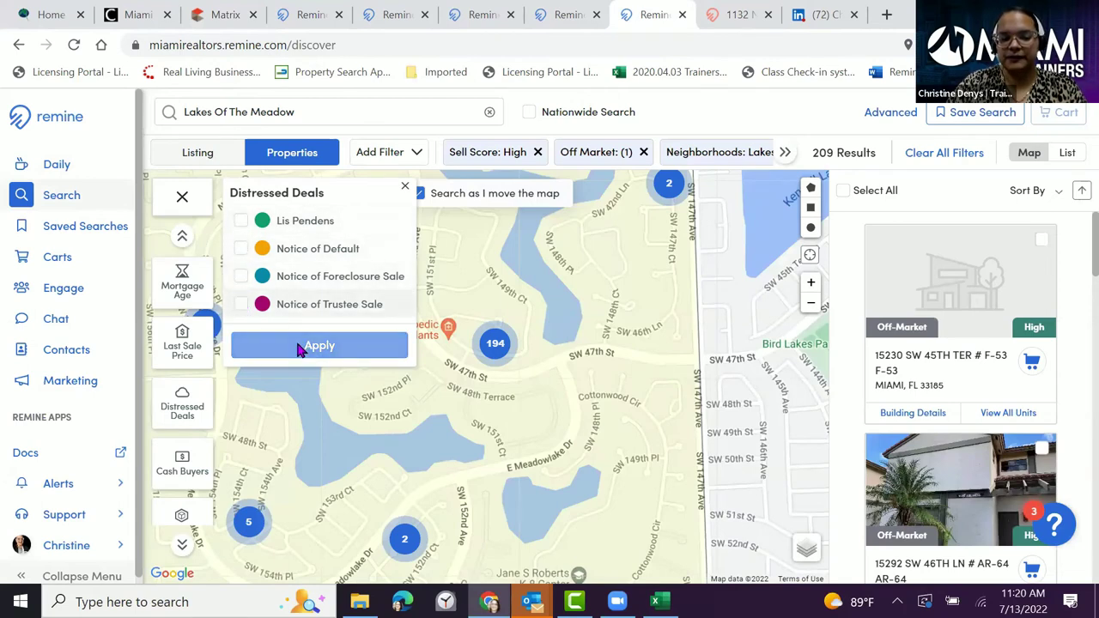
{"action": "left_click", "coordinate": [404, 190]}
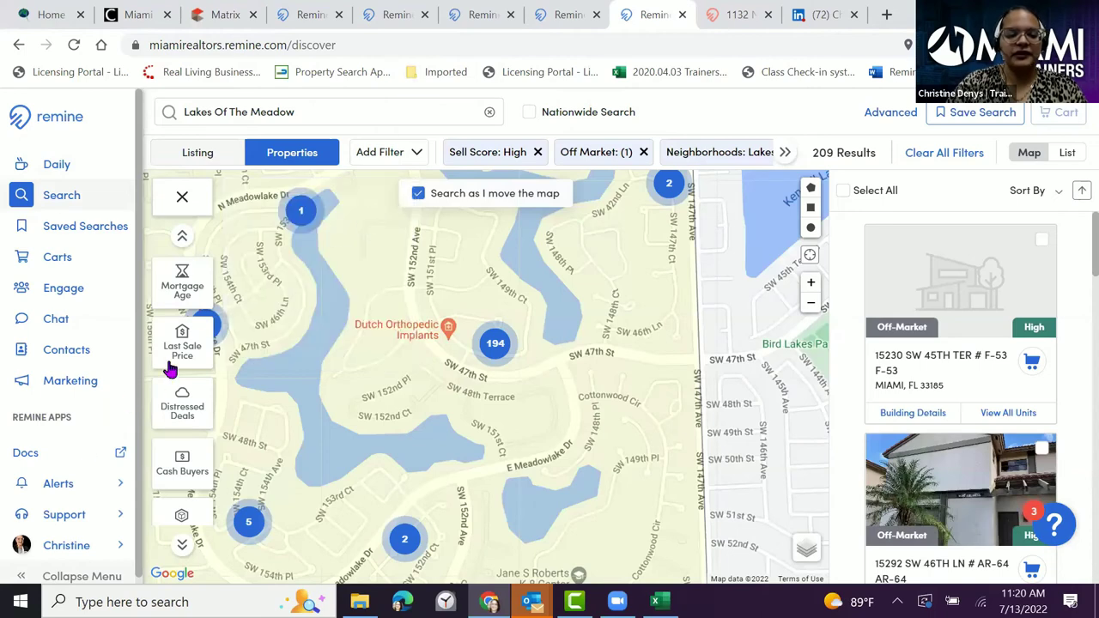
{"action": "scroll", "coordinate": [167, 403], "scroll_direction": "down", "scroll_amount": 1}
- Show the cash buyer properties on the map, then hide them again
{"action": "left_click", "coordinate": [188, 387]}
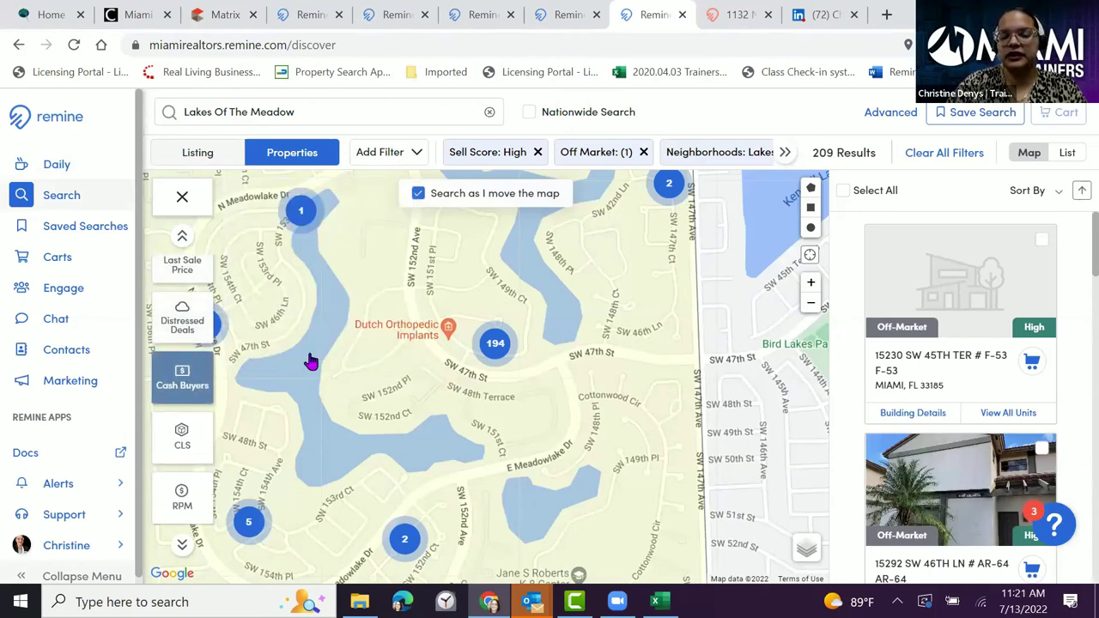
{"action": "scroll", "coordinate": [471, 359], "scroll_direction": "up", "scroll_amount": 2}
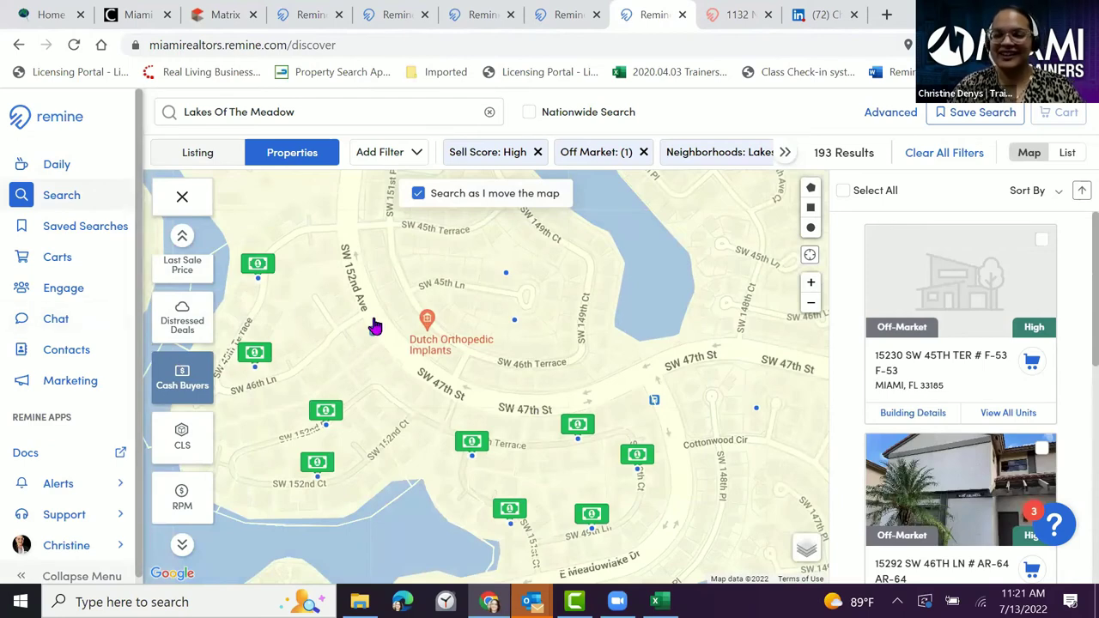
{"action": "left_click", "coordinate": [182, 384]}
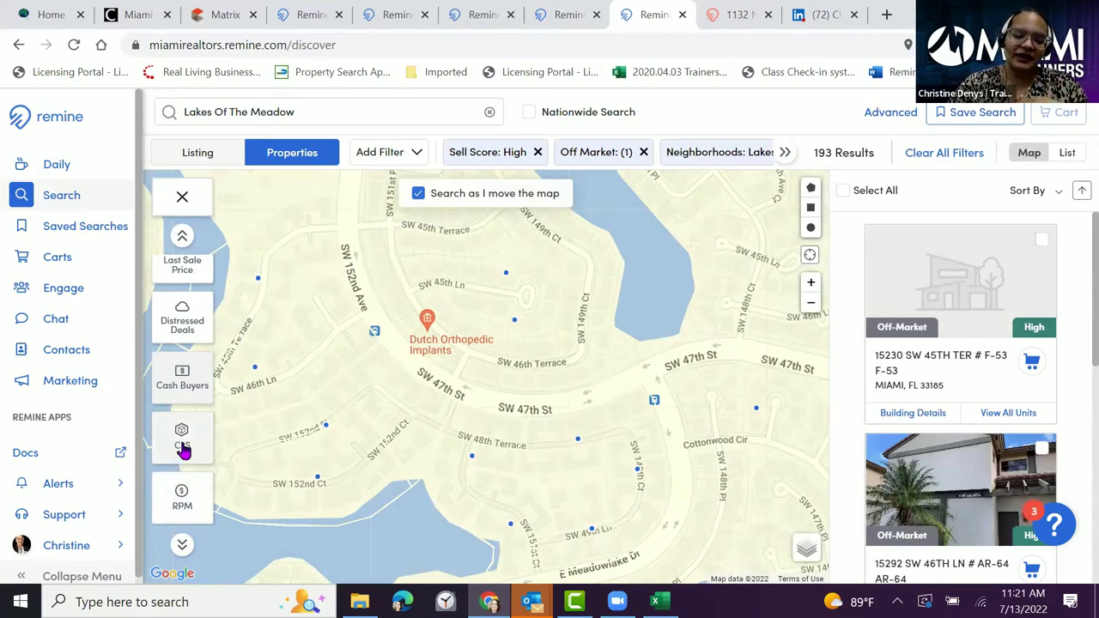
- Check the Commercial Location Score and Rent Prediction Model options, then pan north to 123 results
{"action": "left_click", "coordinate": [182, 448]}
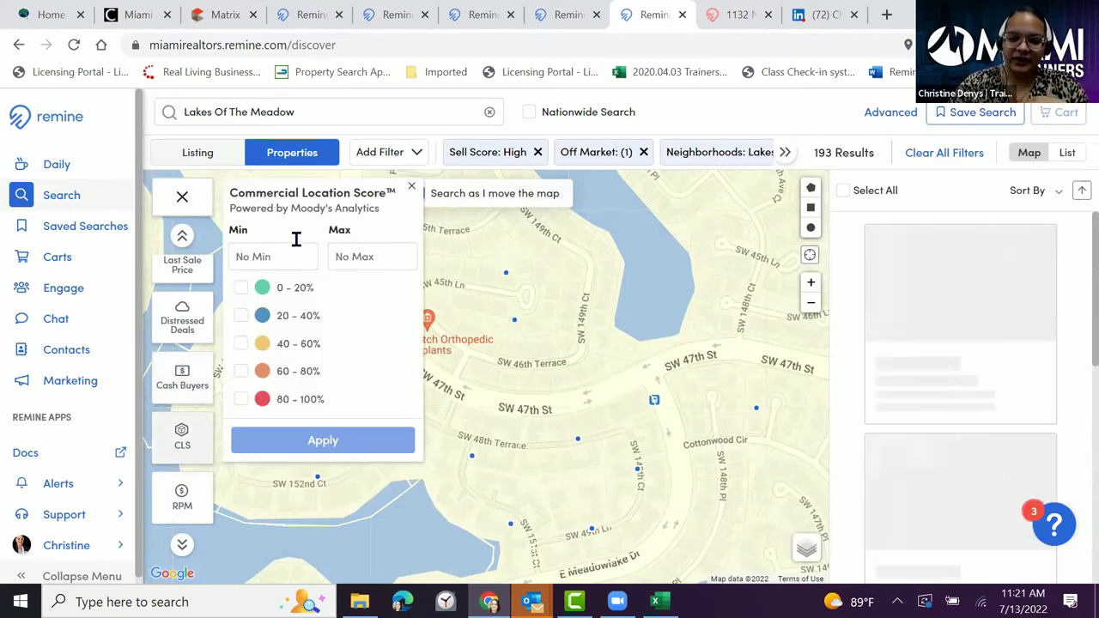
{"action": "left_click", "coordinate": [179, 438]}
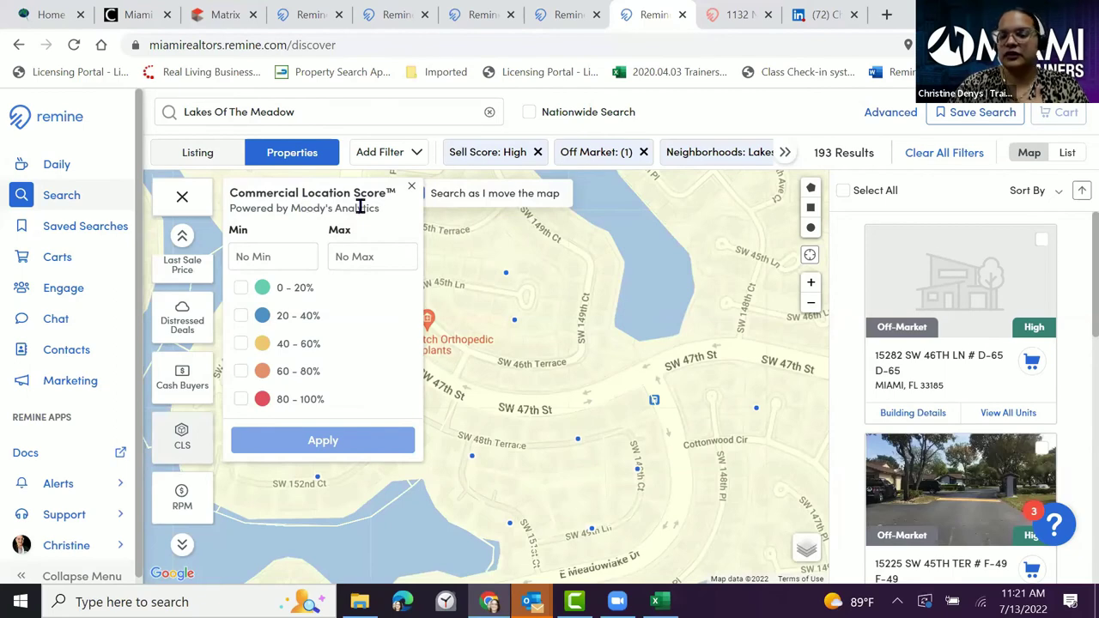
{"action": "left_click", "coordinate": [177, 501]}
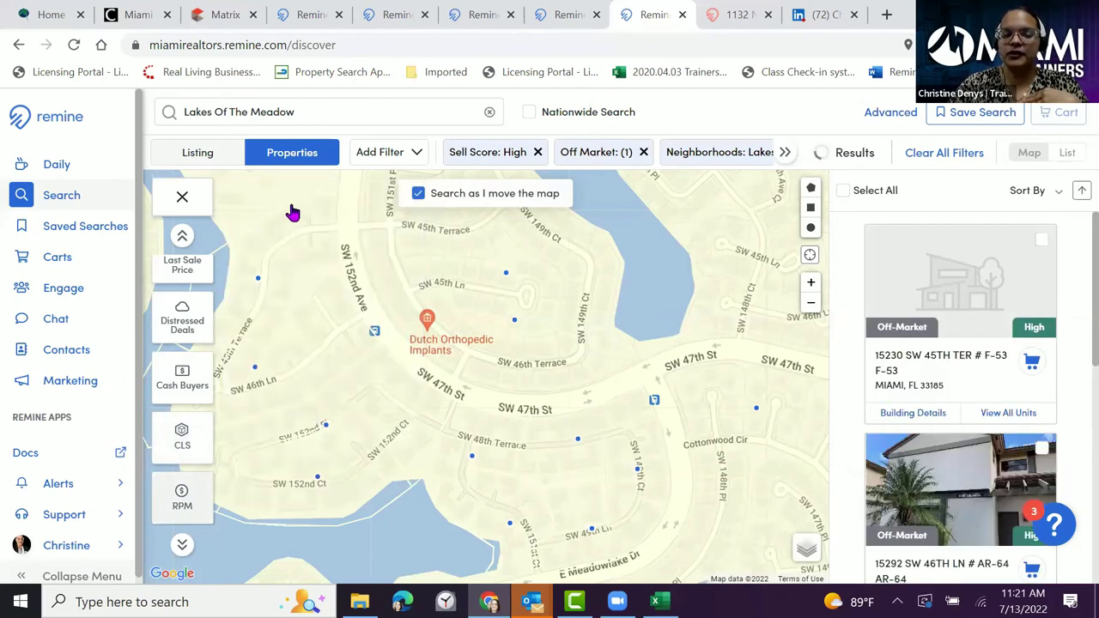
{"action": "left_click", "coordinate": [177, 501]}
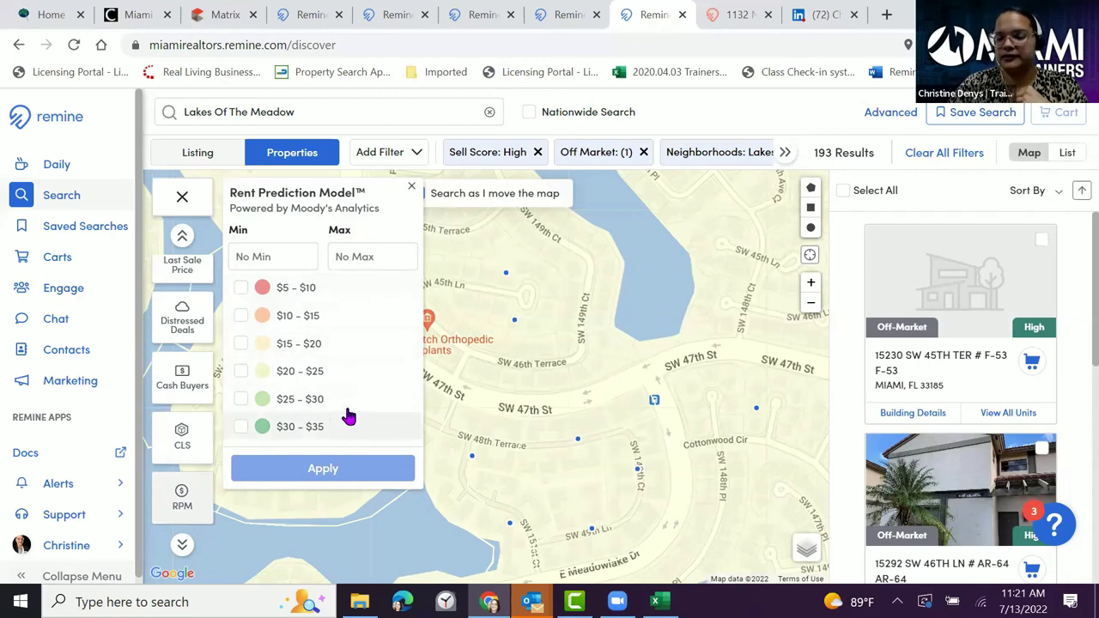
{"action": "left_click", "coordinate": [413, 193]}
{"action": "left_click", "coordinate": [417, 193]}
{"action": "left_click_drag", "start_coordinate": [513, 280], "coordinate": [463, 403]}
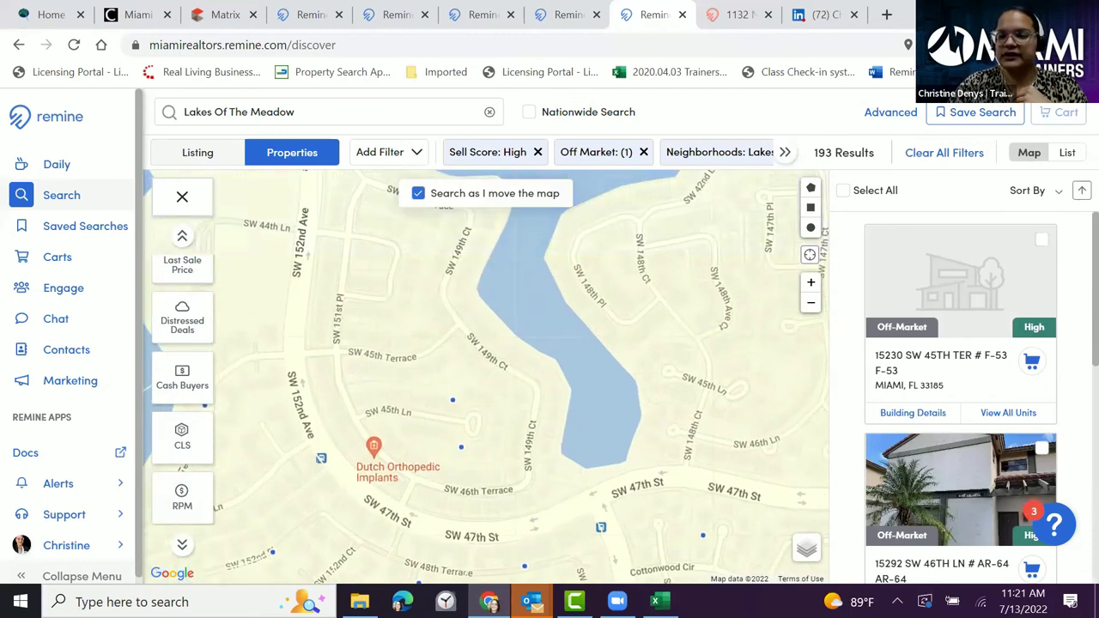
- Clear all search filters and pan the map north toward the neighbourhood
{"action": "left_click", "coordinate": [952, 156]}
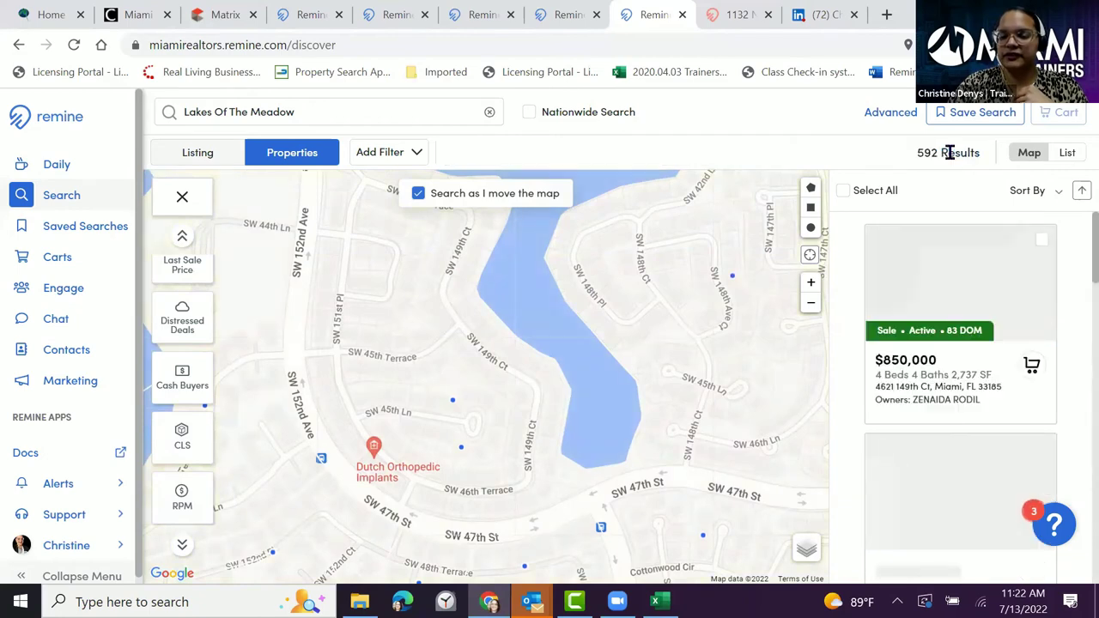
{"action": "left_click", "coordinate": [176, 206]}
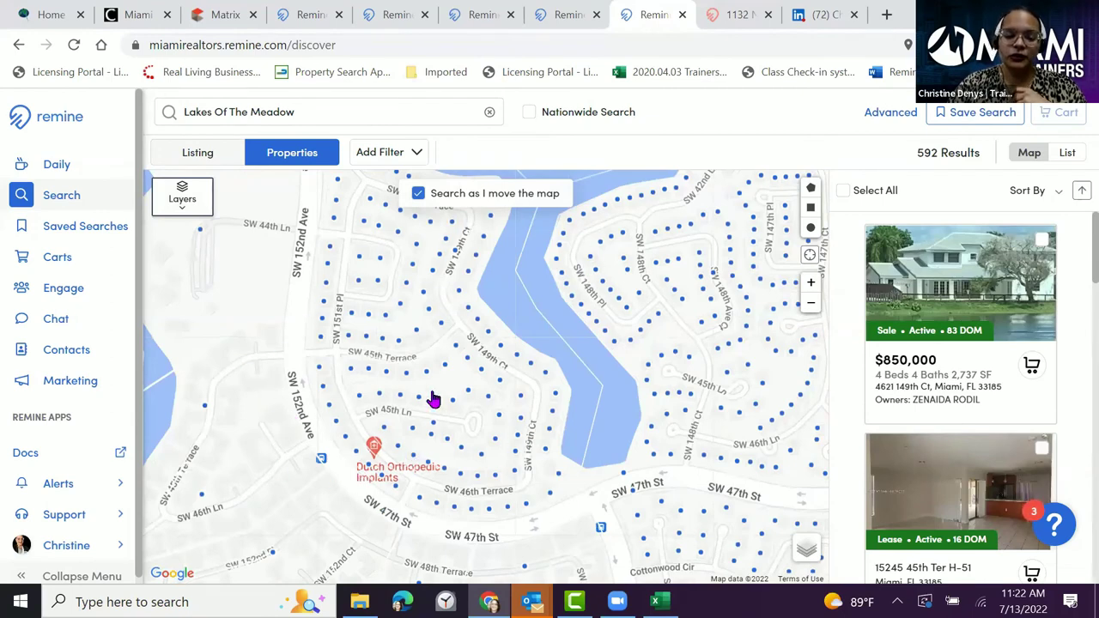
{"action": "left_click_drag", "start_coordinate": [406, 398], "coordinate": [333, 438]}
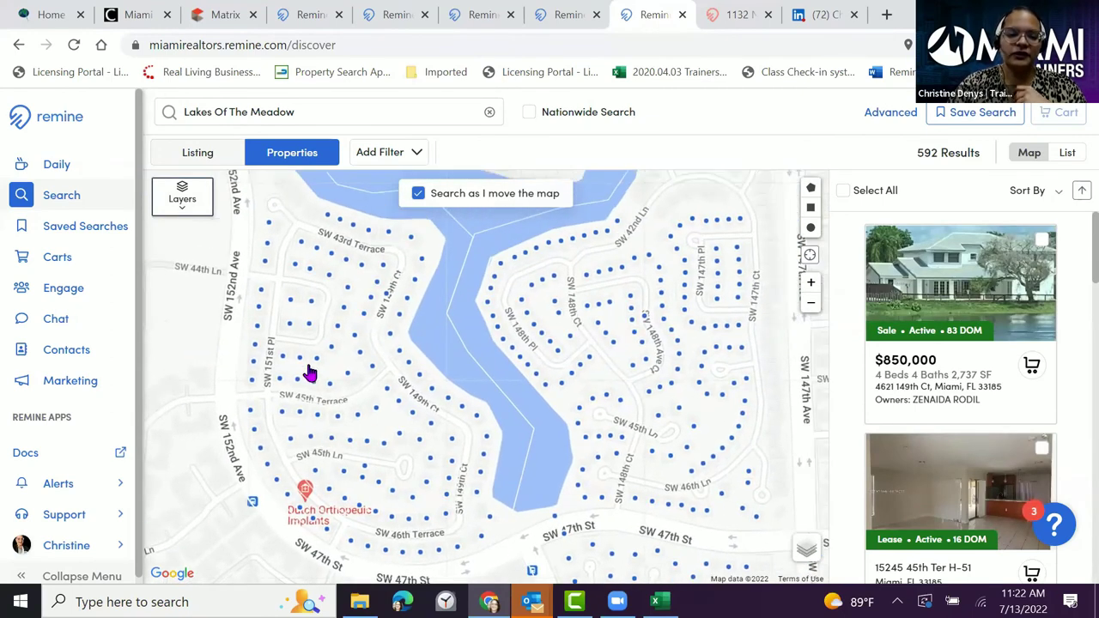
{"action": "left_click", "coordinate": [183, 206]}
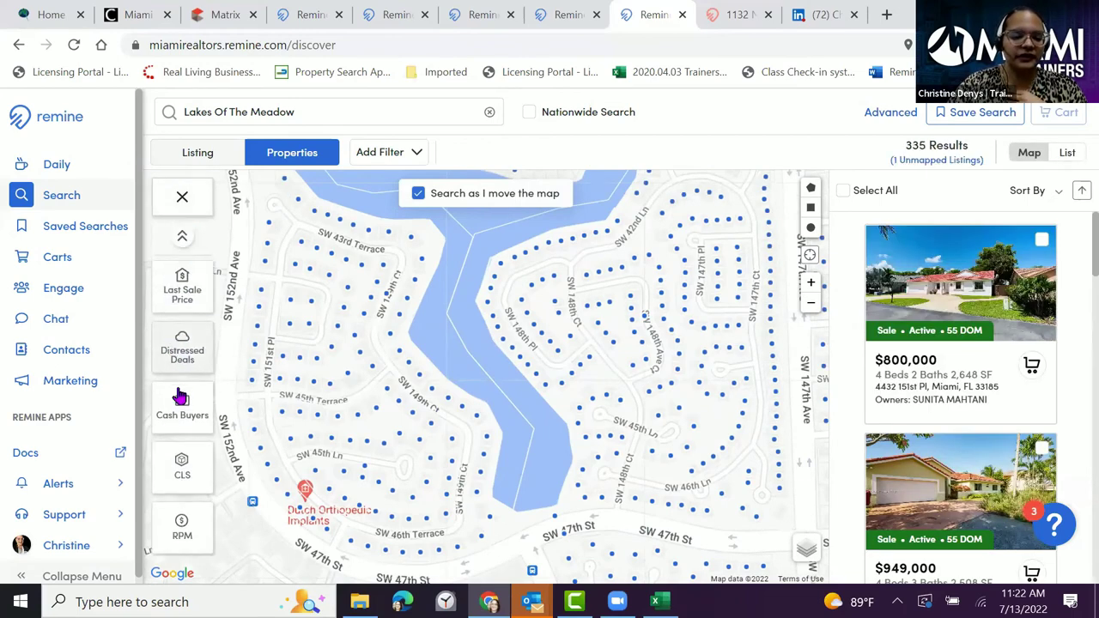
- Apply the Absentee Owner filter, including both in-state and out-of-state owners
{"action": "scroll", "coordinate": [187, 421], "scroll_direction": "up", "scroll_amount": 3}
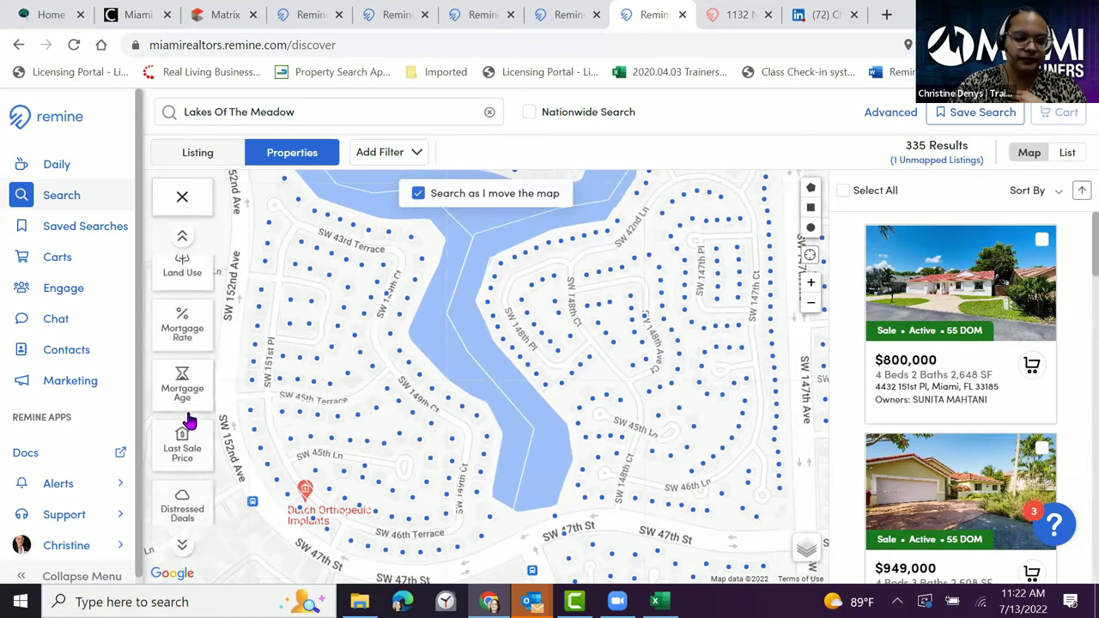
{"action": "scroll", "coordinate": [189, 418], "scroll_direction": "up", "scroll_amount": 4}
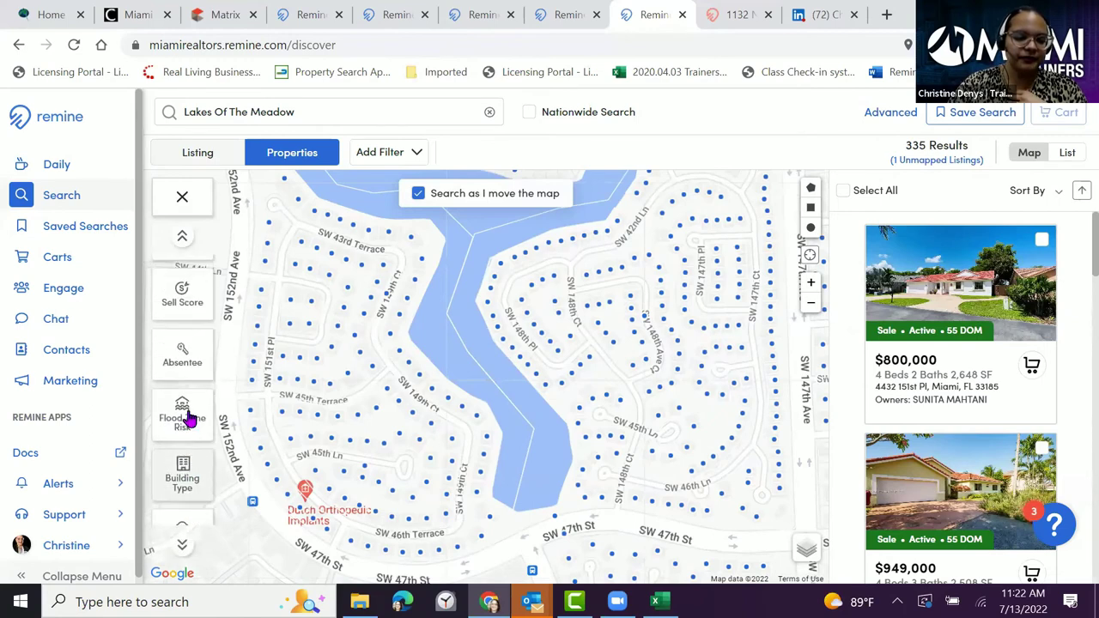
{"action": "scroll", "coordinate": [189, 417], "scroll_direction": "up", "scroll_amount": 2}
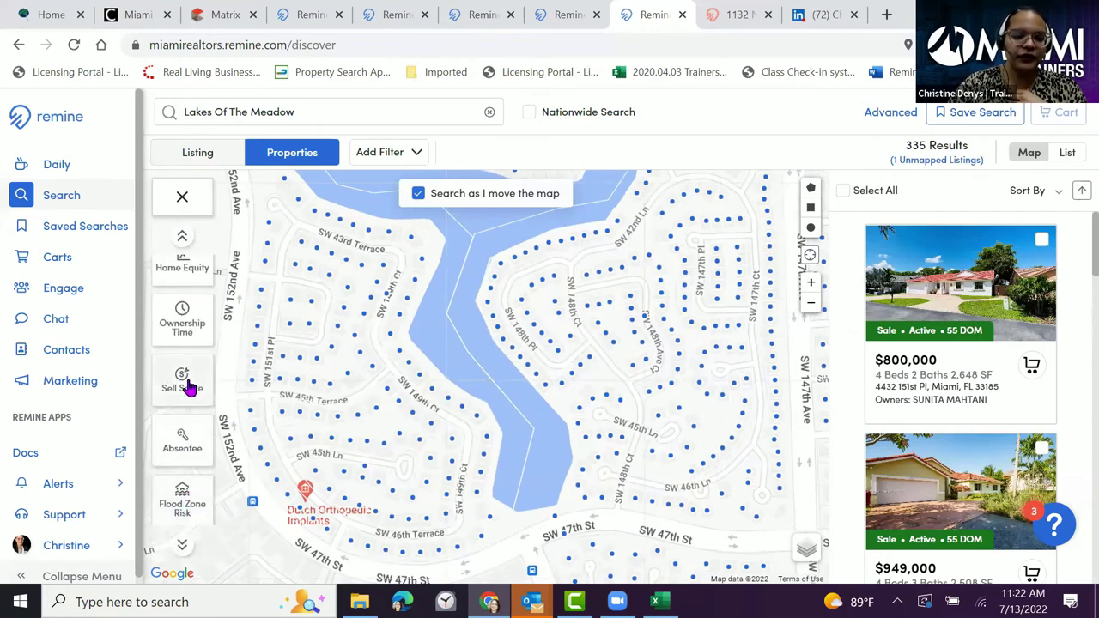
{"action": "left_click", "coordinate": [182, 447]}
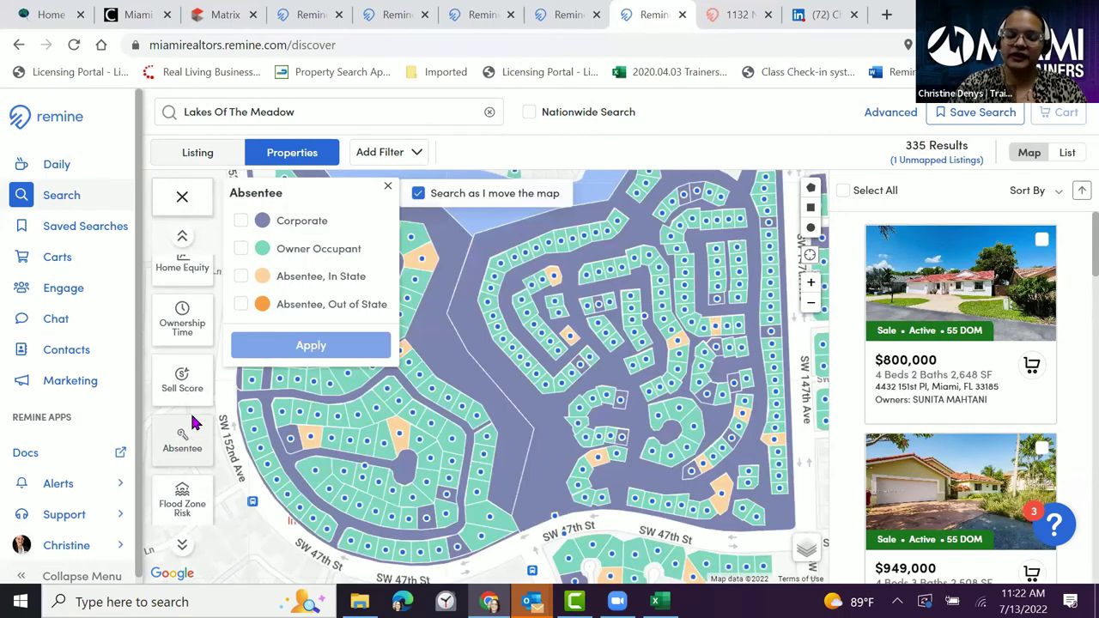
{"action": "left_click", "coordinate": [242, 305]}
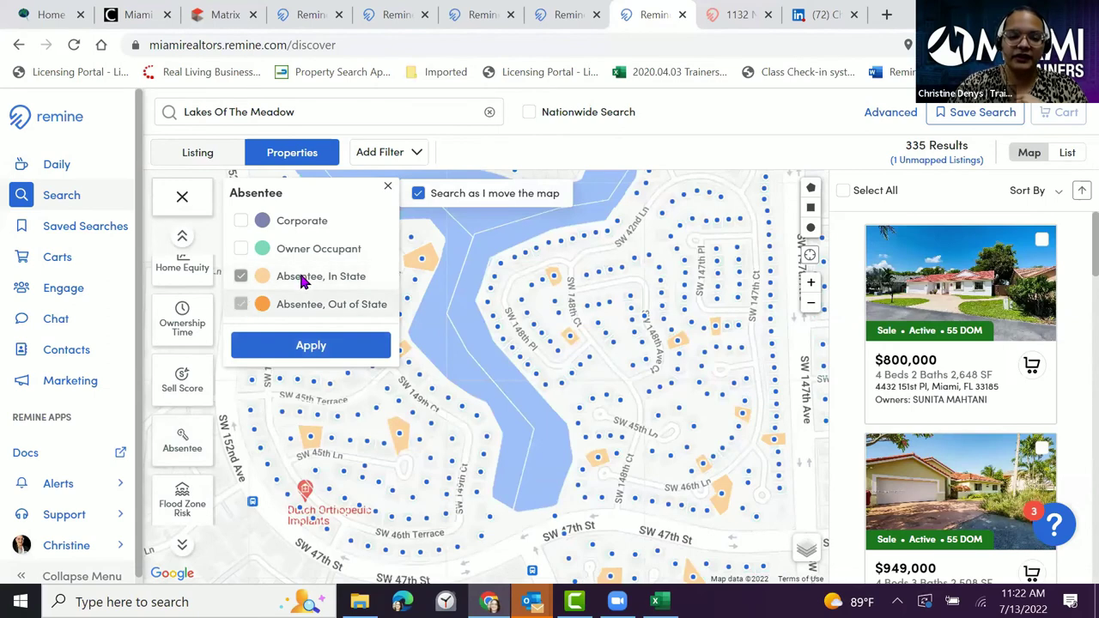
{"action": "left_click", "coordinate": [309, 277]}
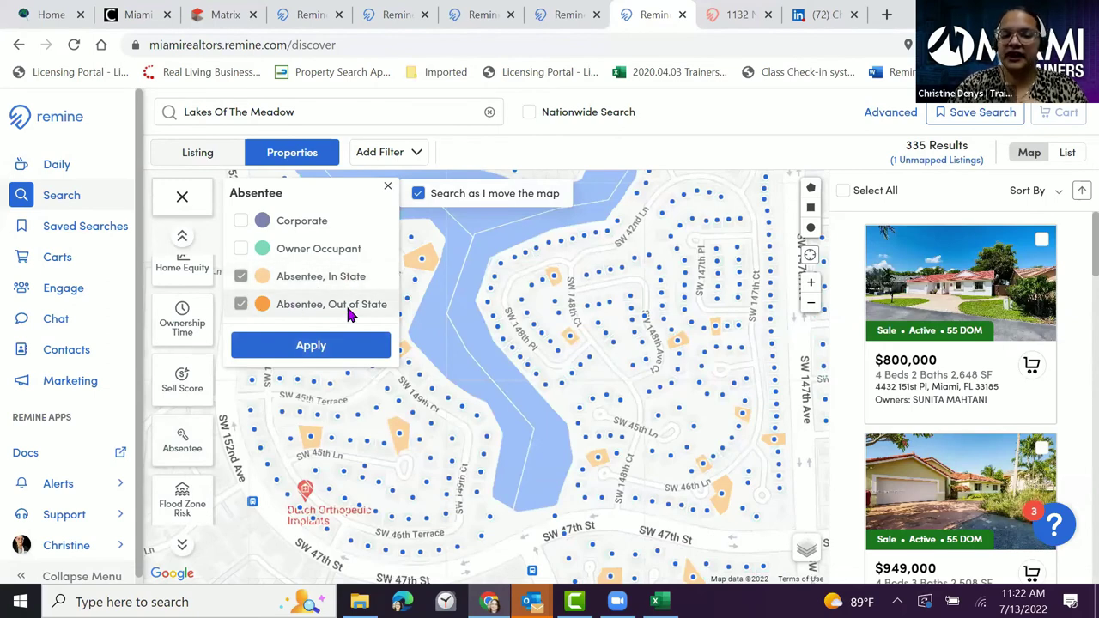
{"action": "left_click", "coordinate": [300, 351]}
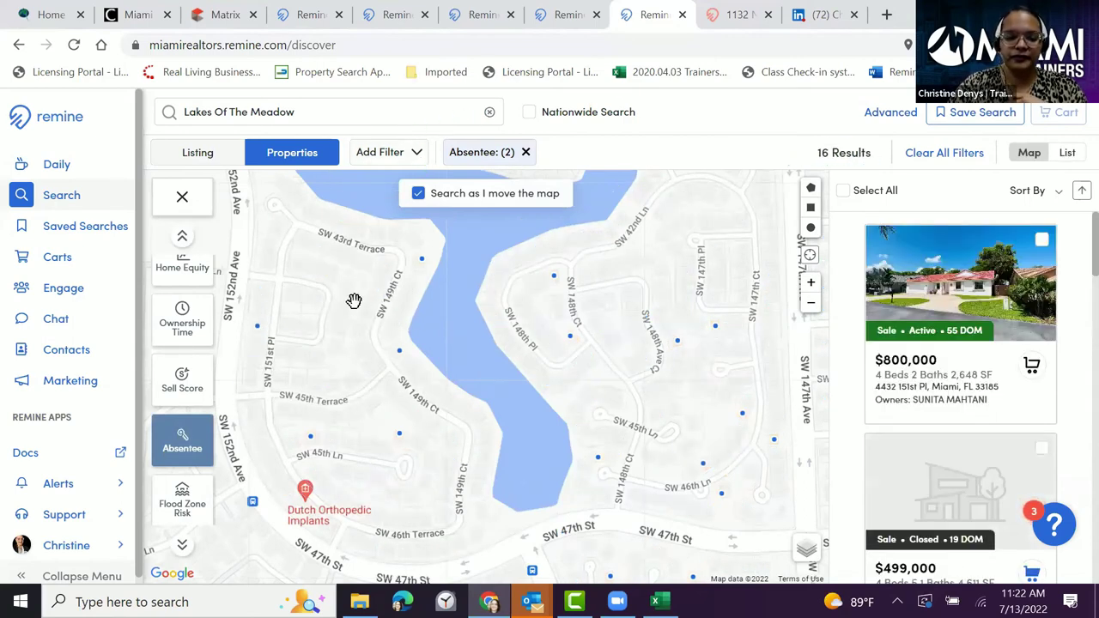
- Show the Lakes Of The Meadow search suggestions, scrolled to the Neighborhoods section
{"action": "scroll", "coordinate": [355, 298], "scroll_direction": "down", "scroll_amount": 2}
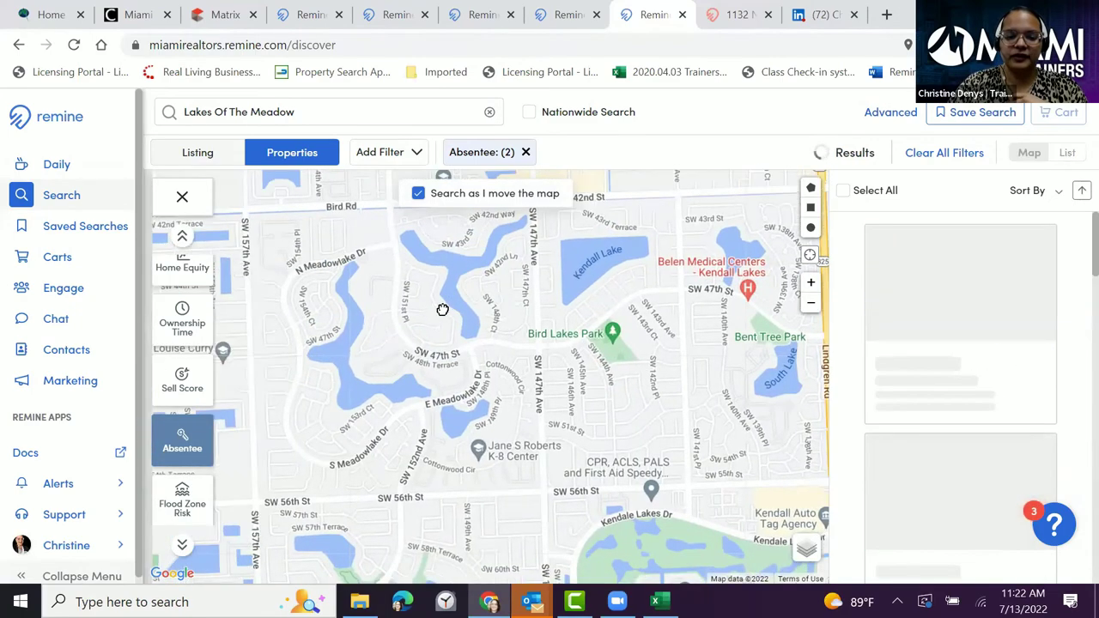
{"action": "scroll", "coordinate": [436, 314], "scroll_direction": "down", "scroll_amount": 1}
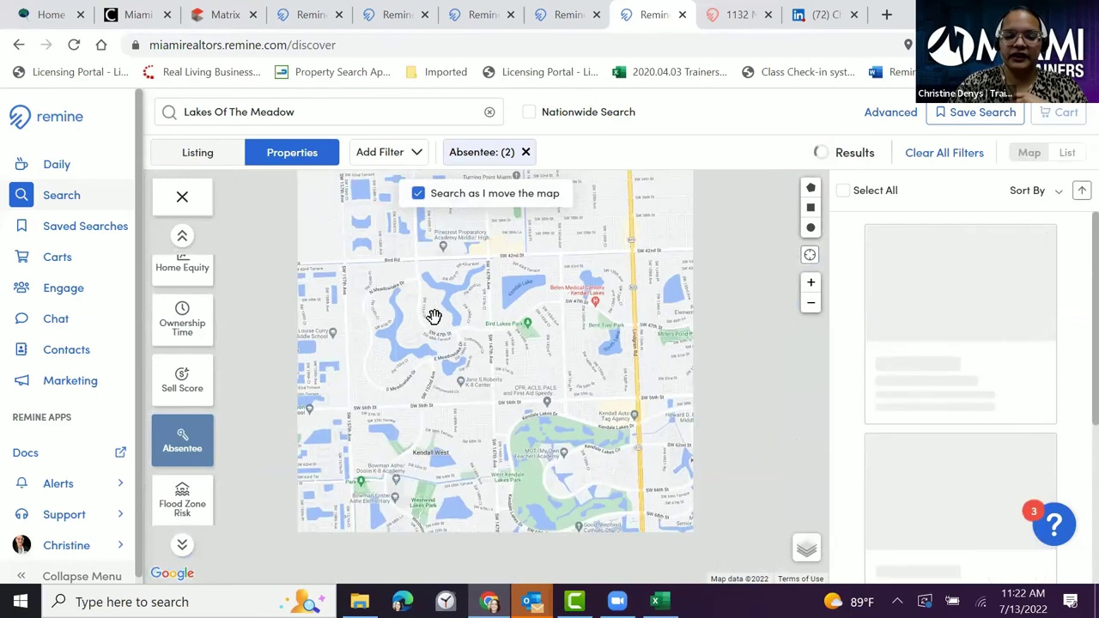
{"action": "scroll", "coordinate": [434, 316], "scroll_direction": "down", "scroll_amount": 1}
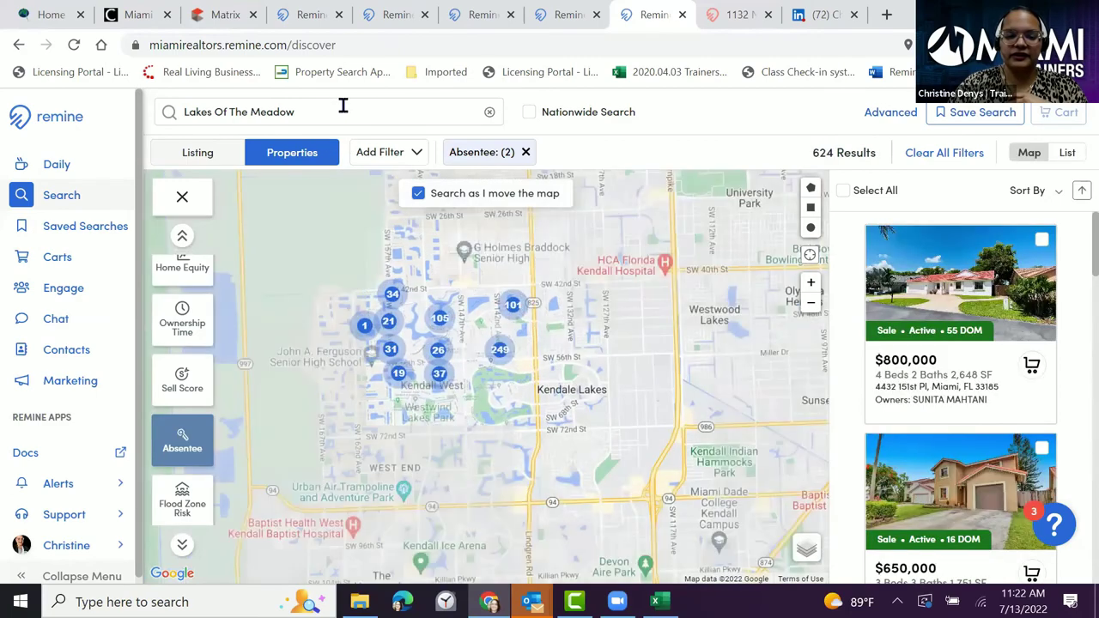
{"action": "left_click", "coordinate": [344, 105]}
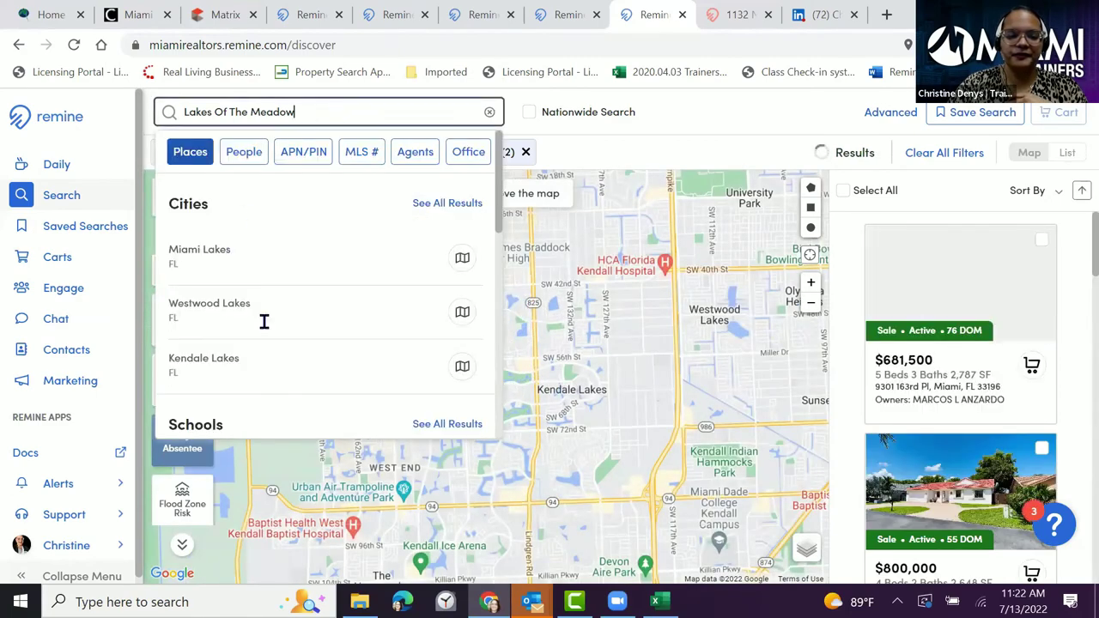
{"action": "scroll", "coordinate": [334, 287], "scroll_direction": "down", "scroll_amount": 4}
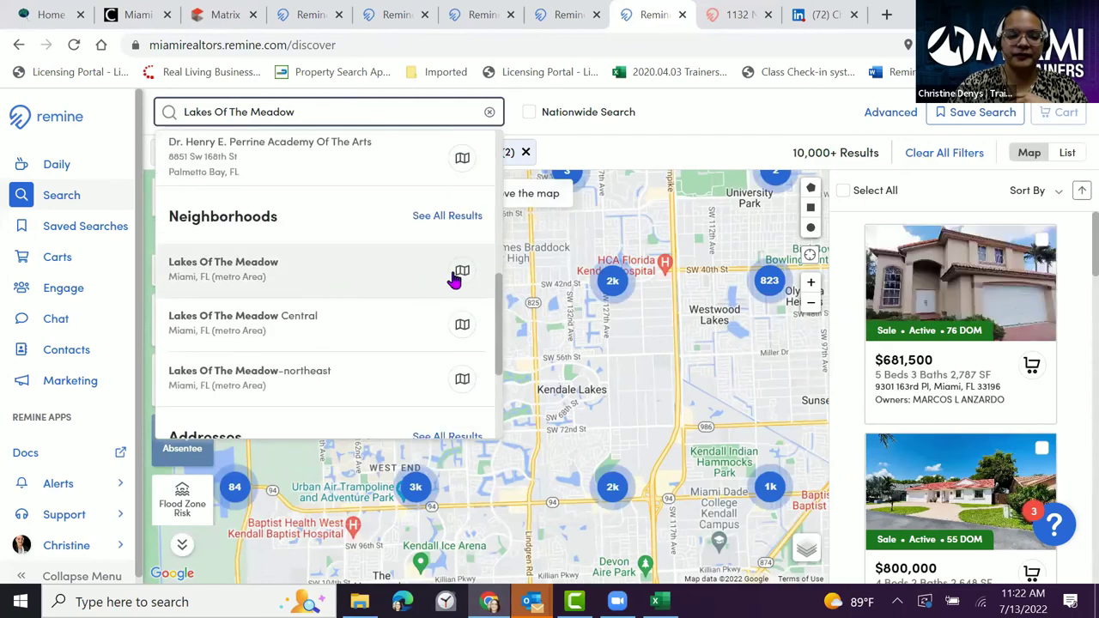
- Limit results to the Lakes Of The Meadow neighborhood, select all 175 properties, and begin saving the search
{"action": "left_click", "coordinate": [460, 272]}
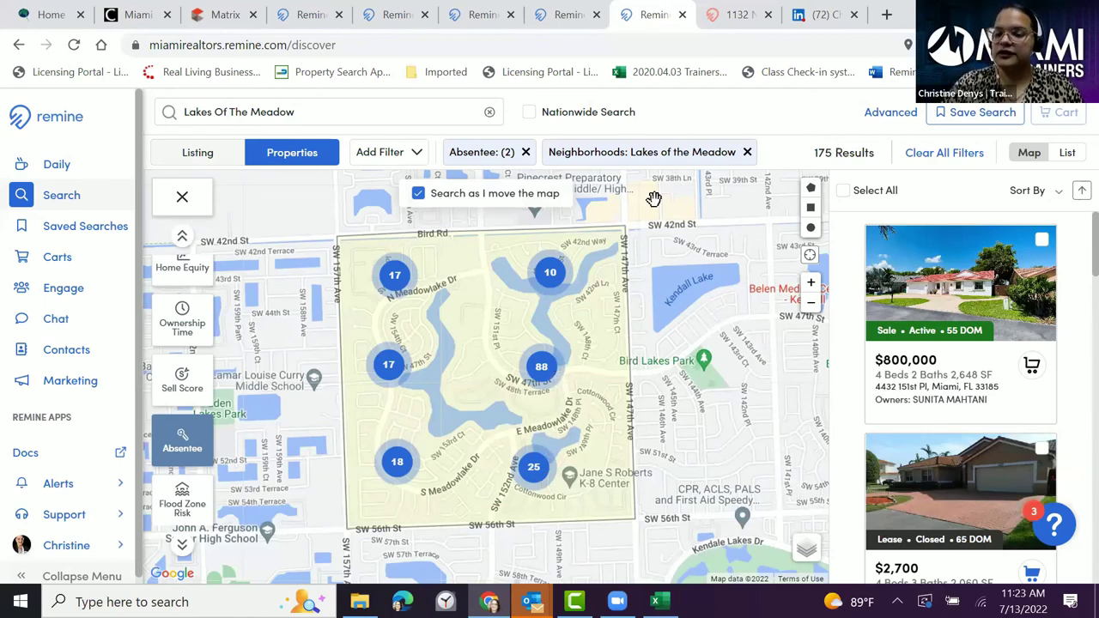
{"action": "left_click", "coordinate": [845, 191]}
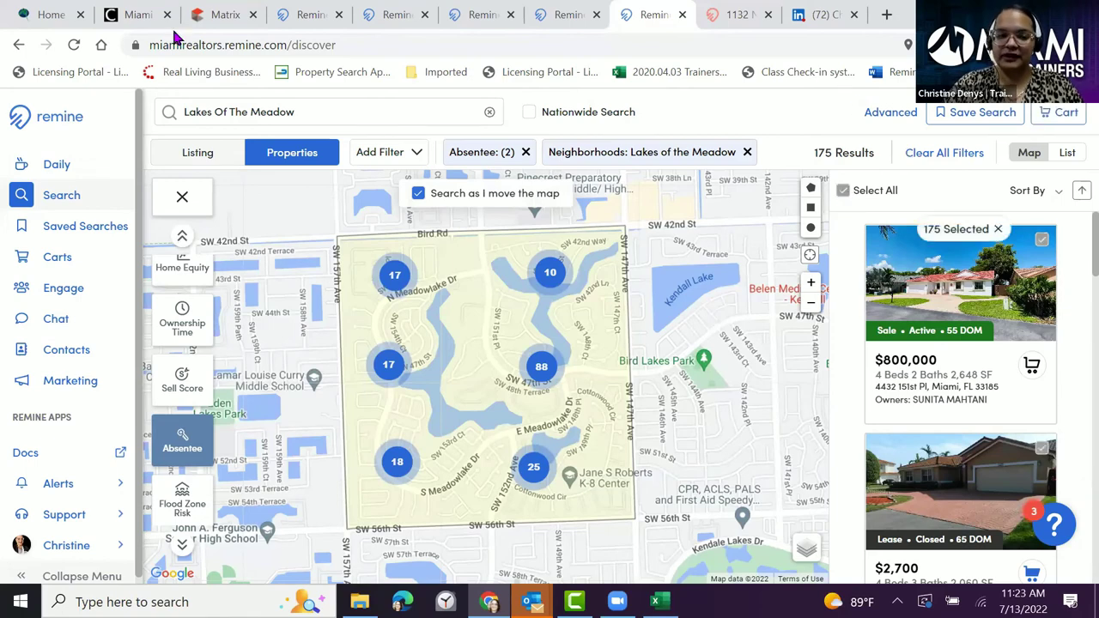
{"action": "left_click", "coordinate": [977, 120]}
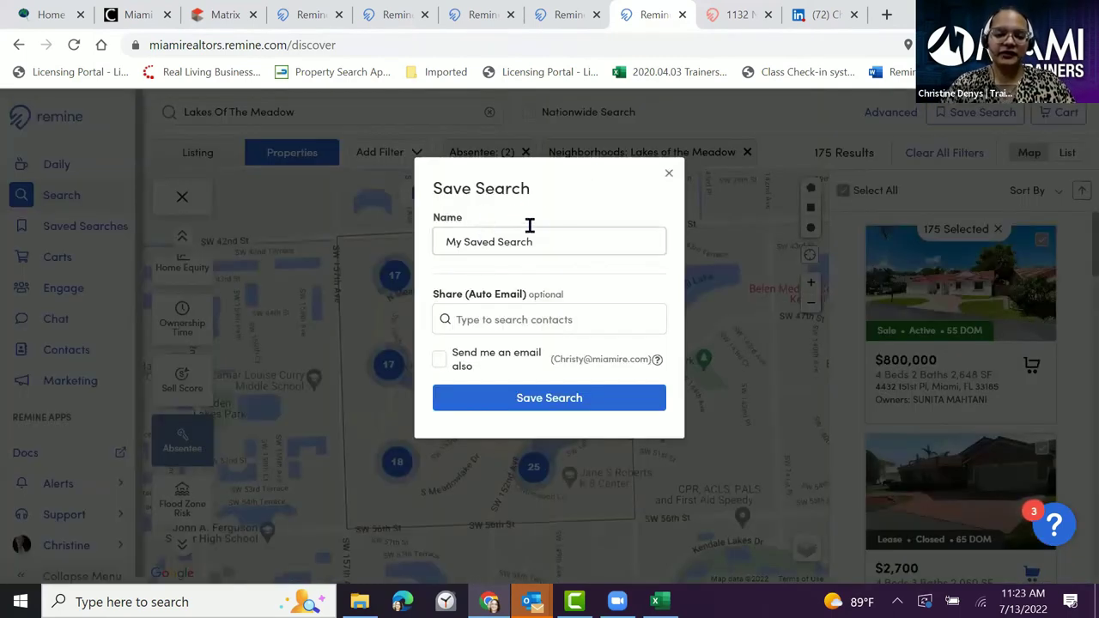
- Replace the default name 'My Saved Search' with 'Absentee Owners' and save the search
{"action": "left_click", "coordinate": [552, 241]}
{"action": "key", "text": "ctrl+a"}
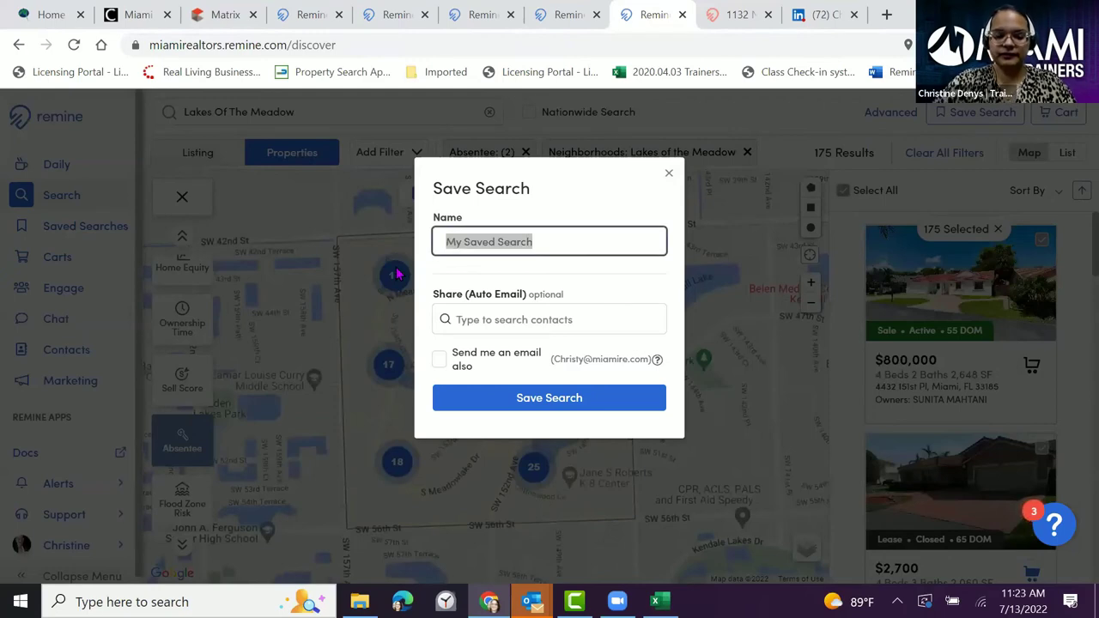
{"action": "key", "text": "BackSpace"}
{"action": "type", "text": "Absentee Owners"}
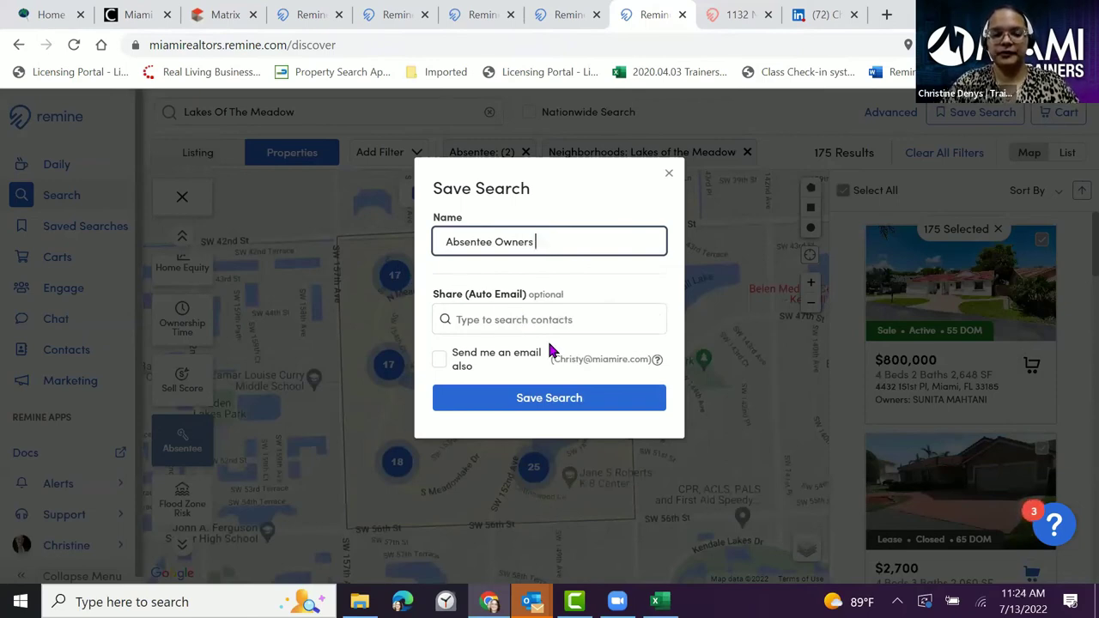
{"action": "left_click", "coordinate": [529, 404]}
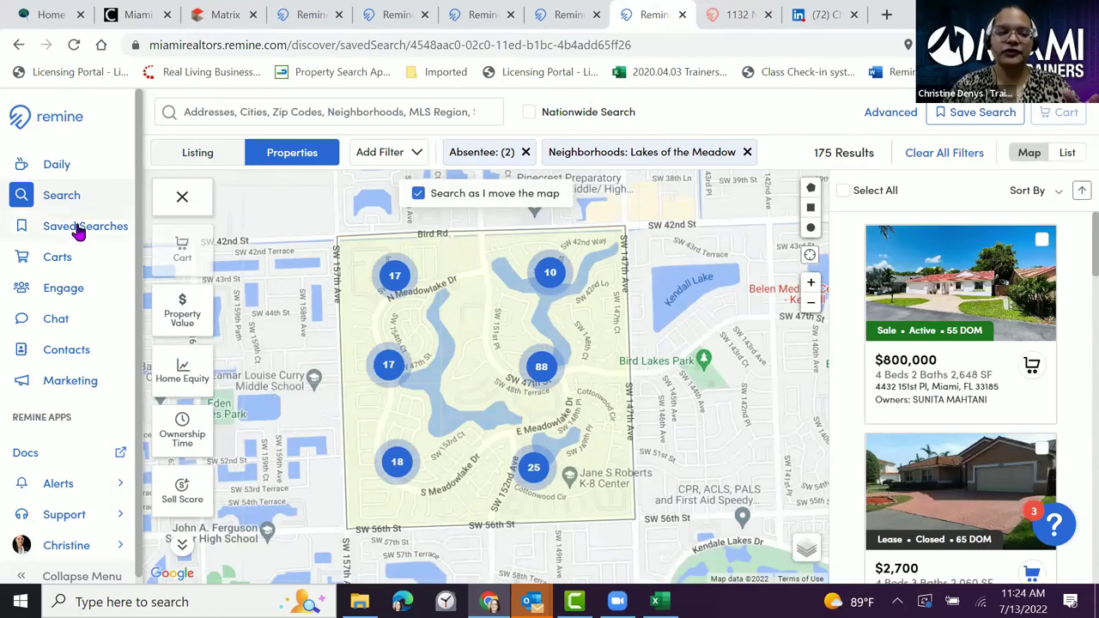
- Reopen the 'Absentee Owners' search from the Saved Searches list
{"action": "left_click", "coordinate": [78, 228]}
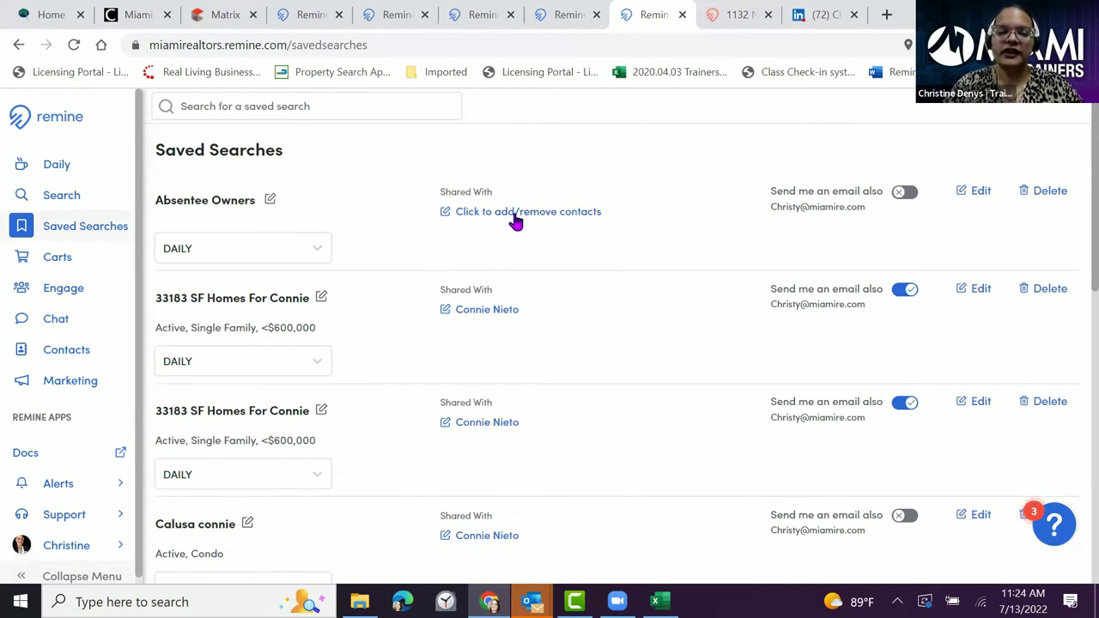
{"action": "left_click", "coordinate": [223, 206]}
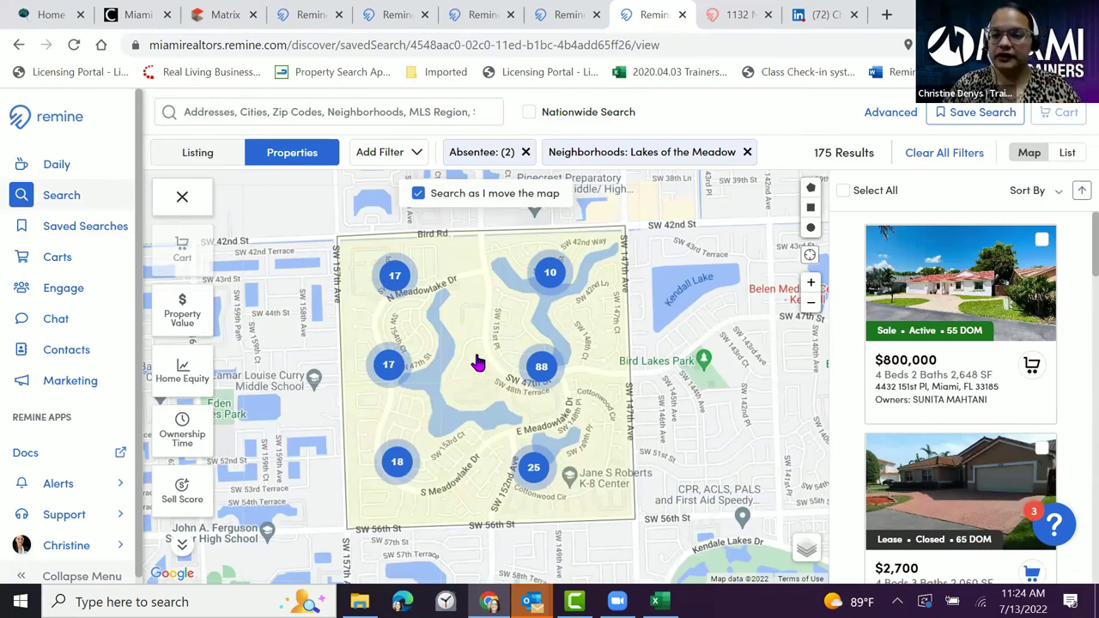
- Select all 175 properties and add them to a newly created cart named 'Renter Campaign'
{"action": "left_click", "coordinate": [845, 193]}
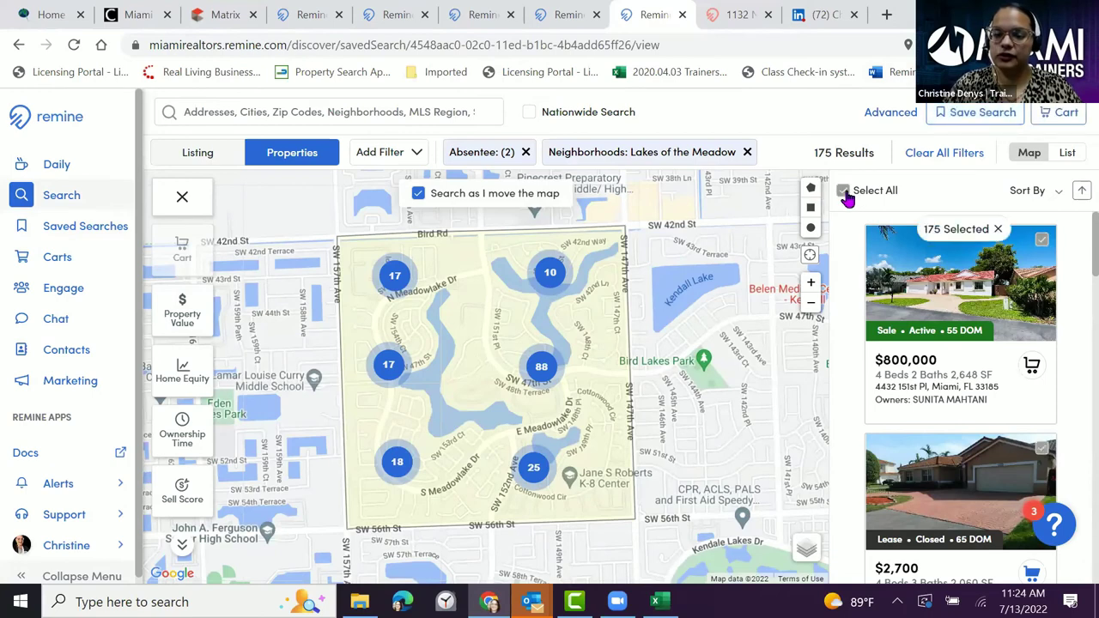
{"action": "left_click", "coordinate": [1064, 113]}
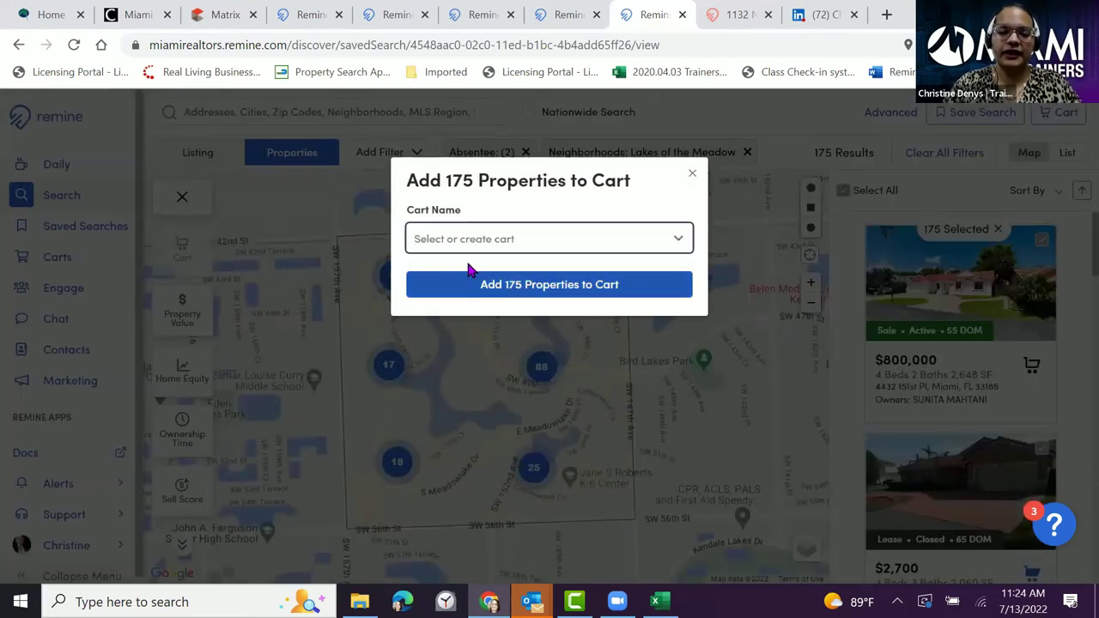
{"action": "left_click", "coordinate": [460, 246]}
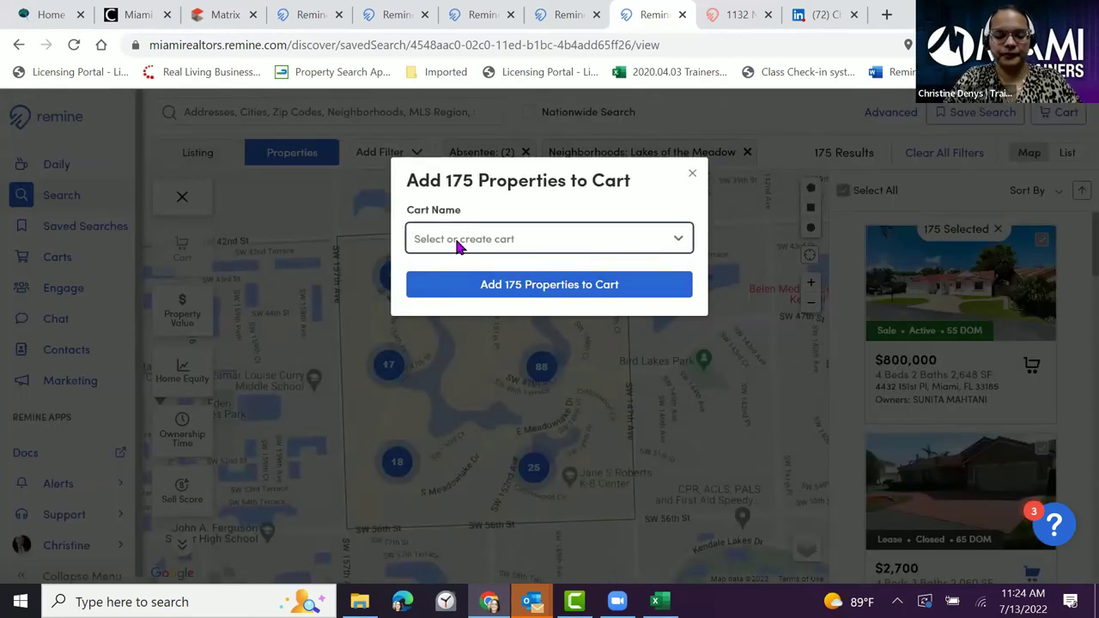
{"action": "type", "text": "Ab"}
{"action": "key", "text": "BackSpace"}
{"action": "key", "text": "BackSpace"}
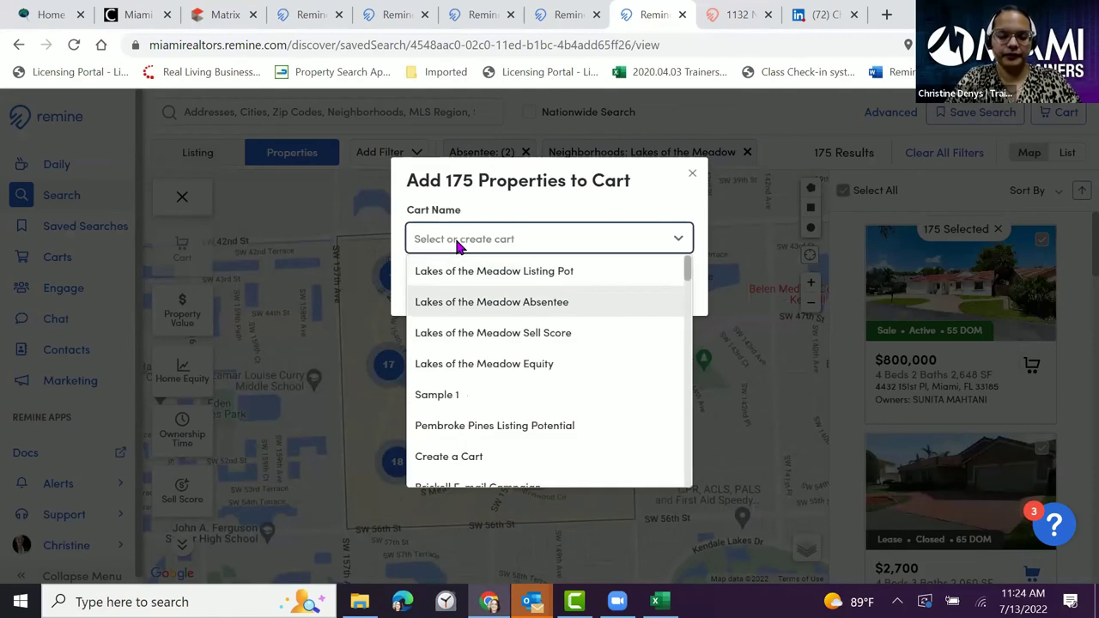
{"action": "type", "text": "Rent"}
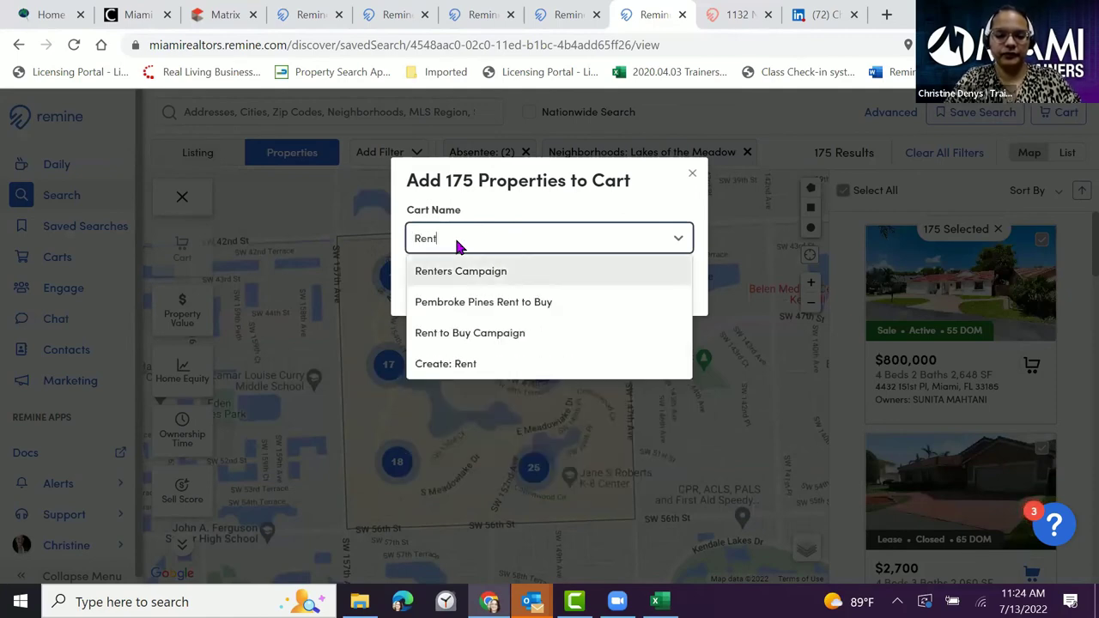
{"action": "type", "text": "er Campaign"}
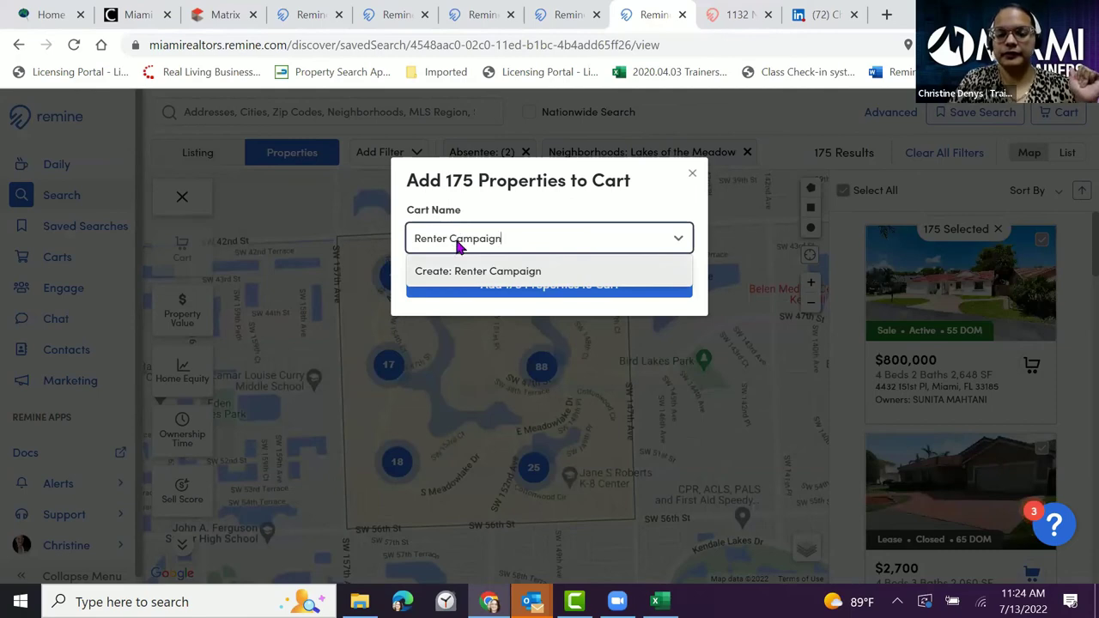
{"action": "key", "text": "Return"}
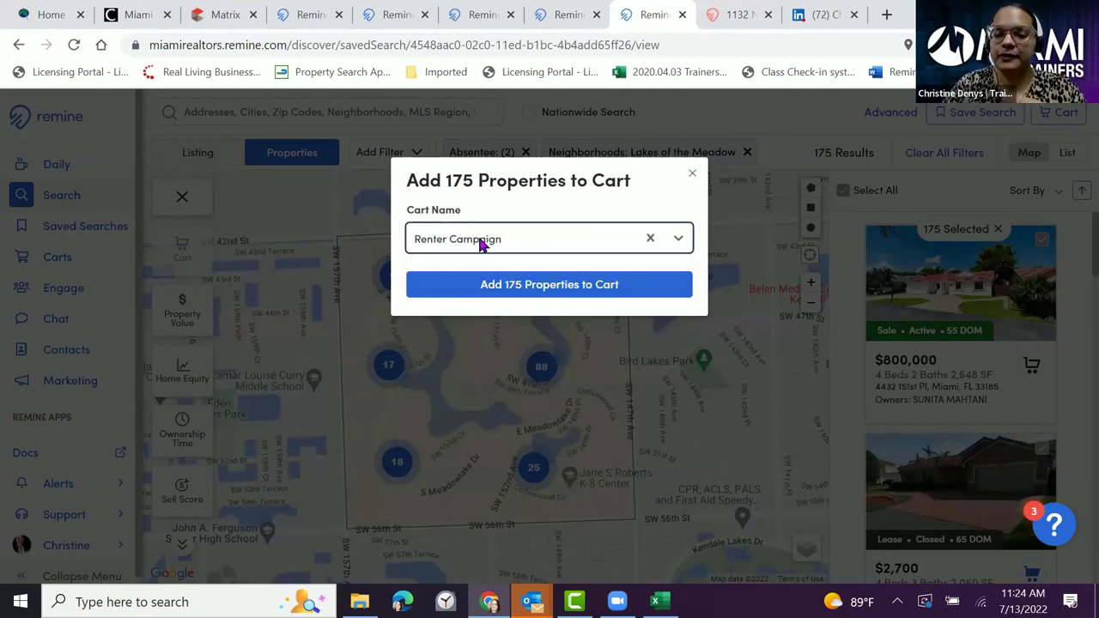
{"action": "left_click", "coordinate": [547, 292]}
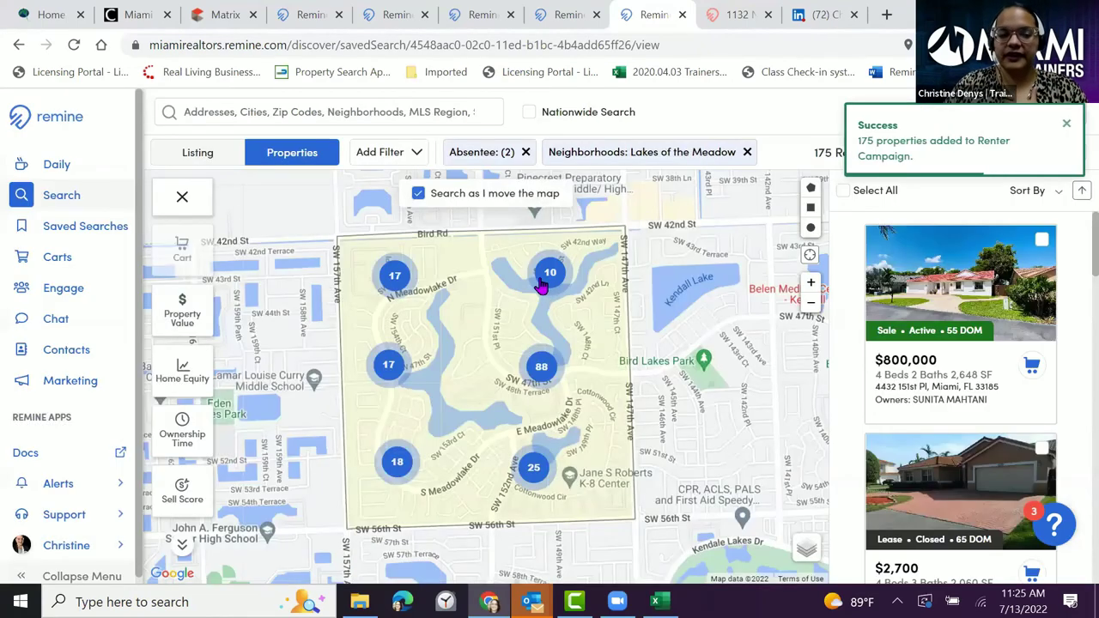
- Open the Renter Campaign cart, select all its 175 properties, and show the More actions
{"action": "left_click", "coordinate": [62, 261]}
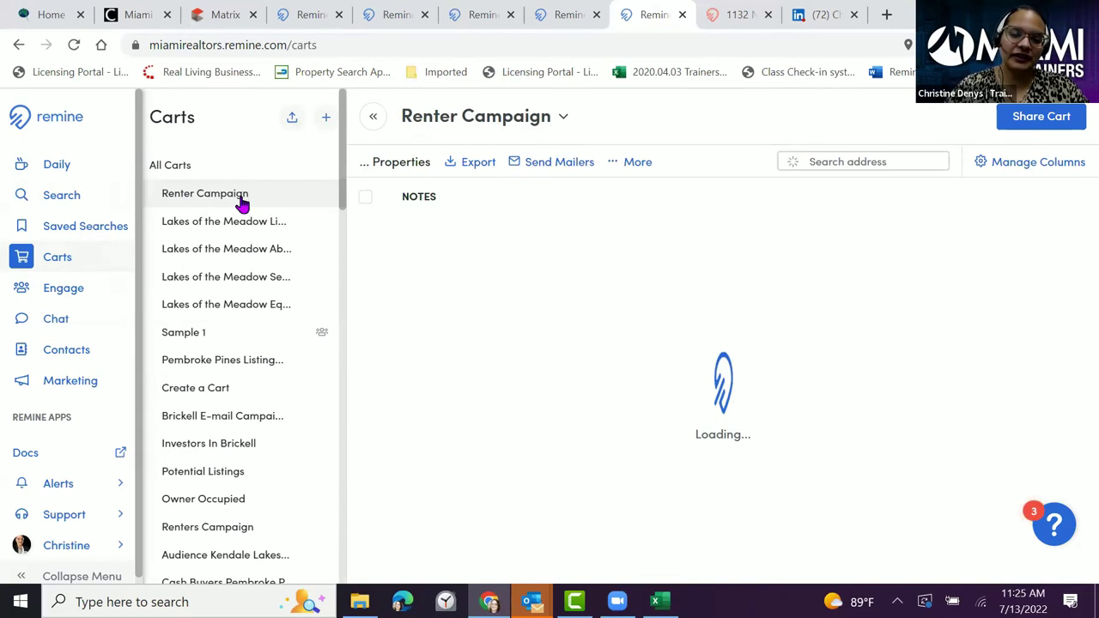
{"action": "left_click", "coordinate": [366, 199]}
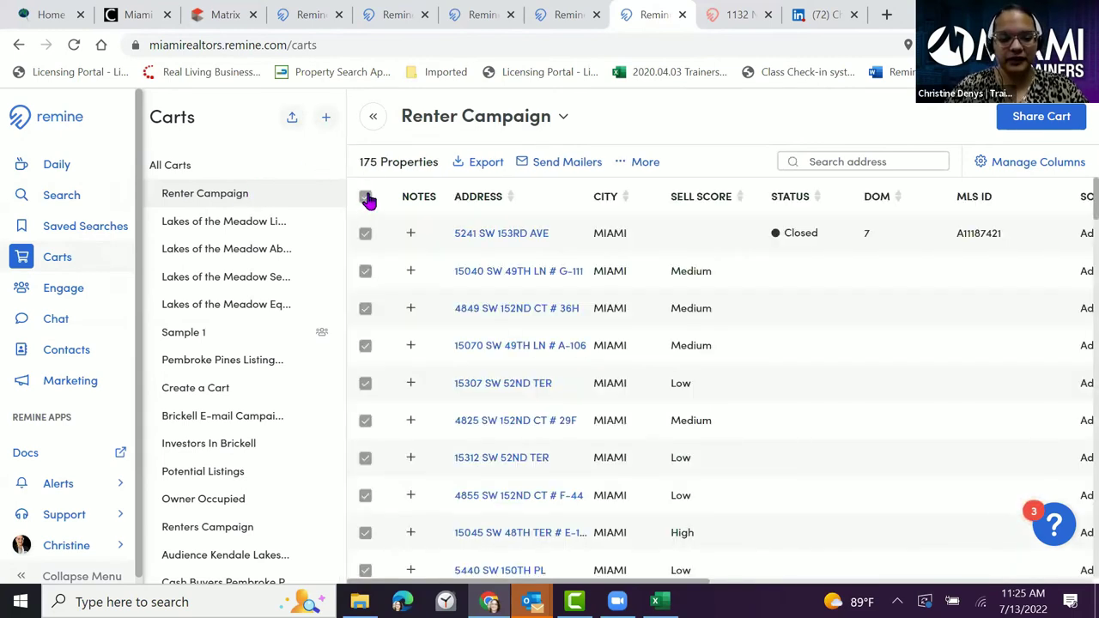
{"action": "left_click", "coordinate": [647, 167]}
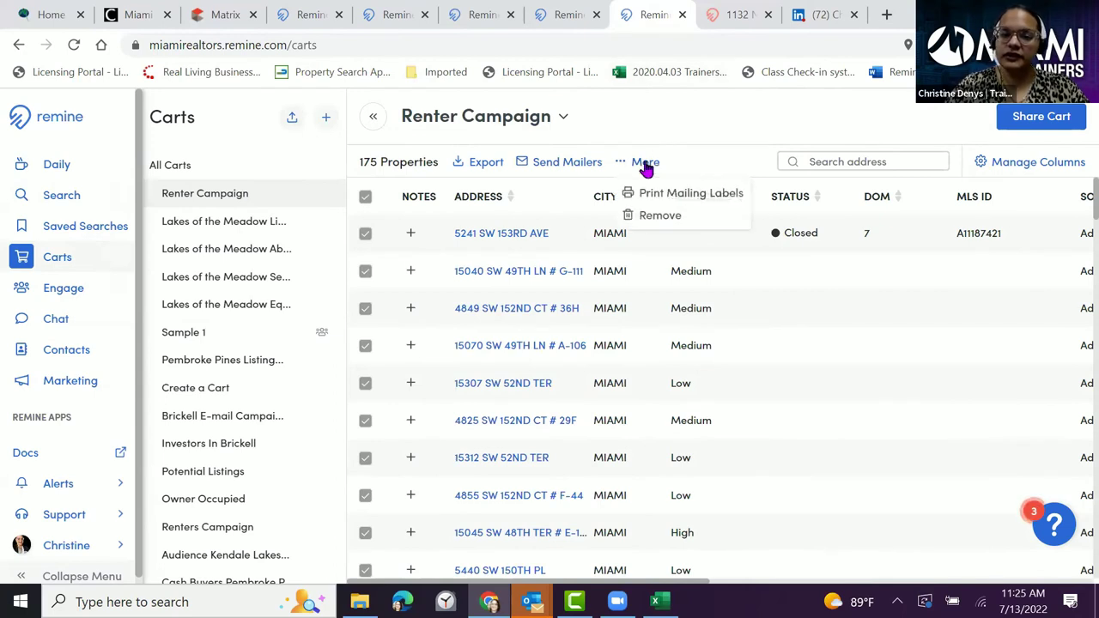
- Print Avery 5160 mailing labels addressed to Property Owner(s) at their Mailing Address
{"action": "left_click", "coordinate": [715, 196]}
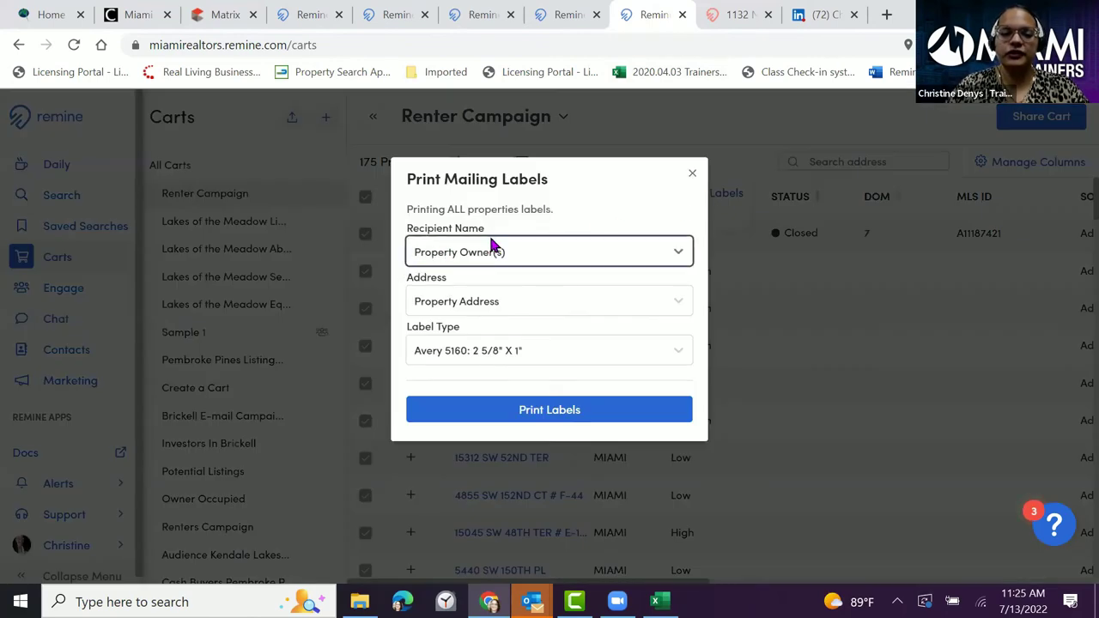
{"action": "left_click", "coordinate": [538, 245]}
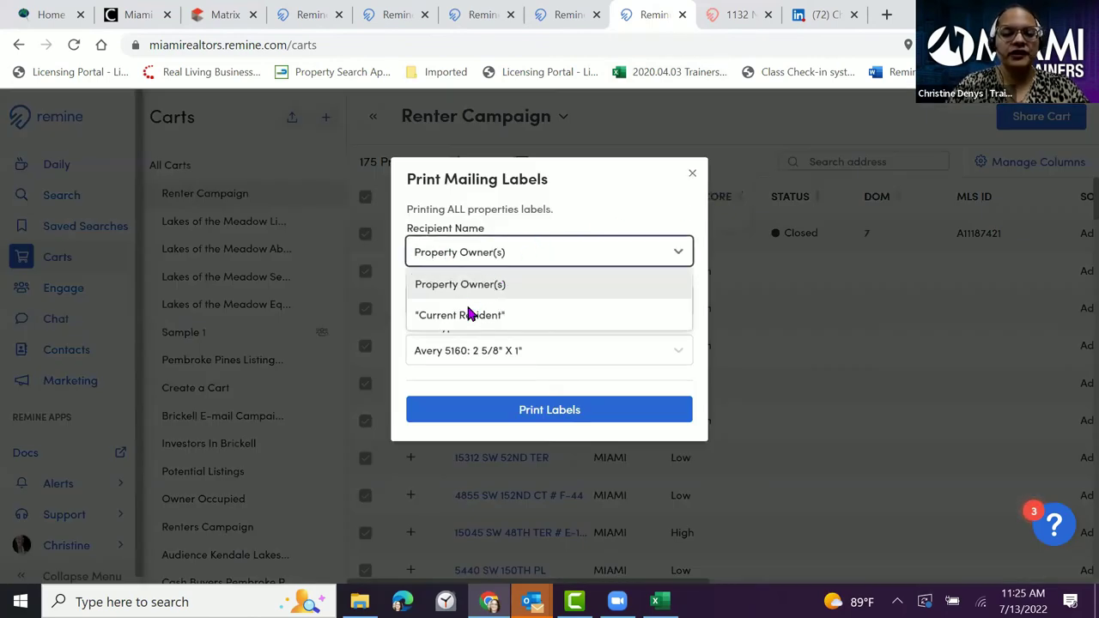
{"action": "left_click", "coordinate": [505, 315]}
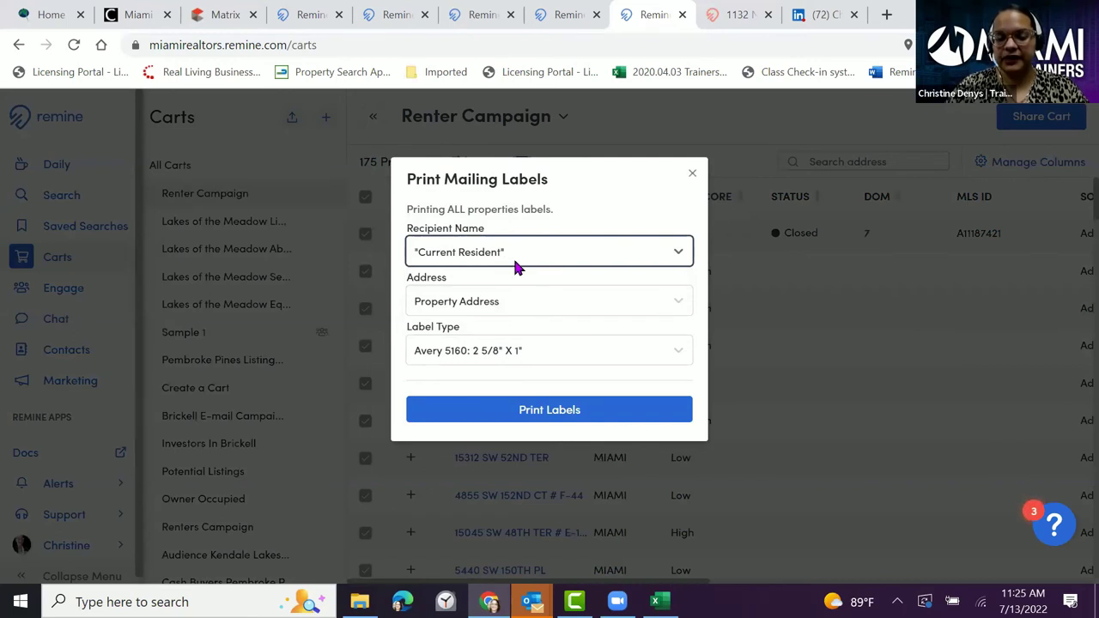
{"action": "left_click", "coordinate": [459, 300]}
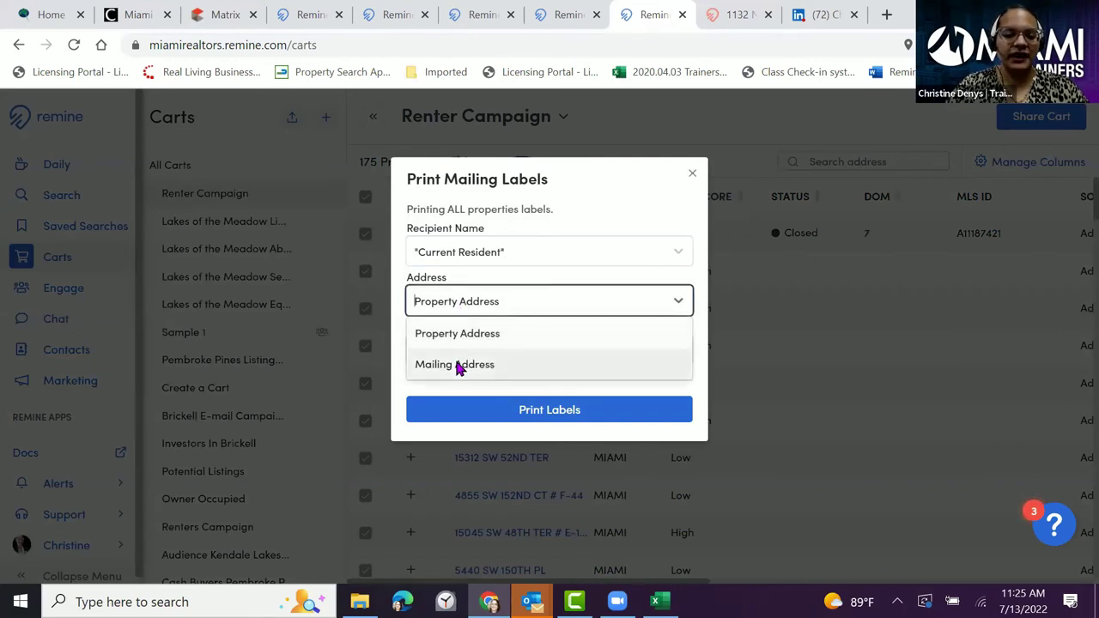
{"action": "left_click", "coordinate": [474, 333]}
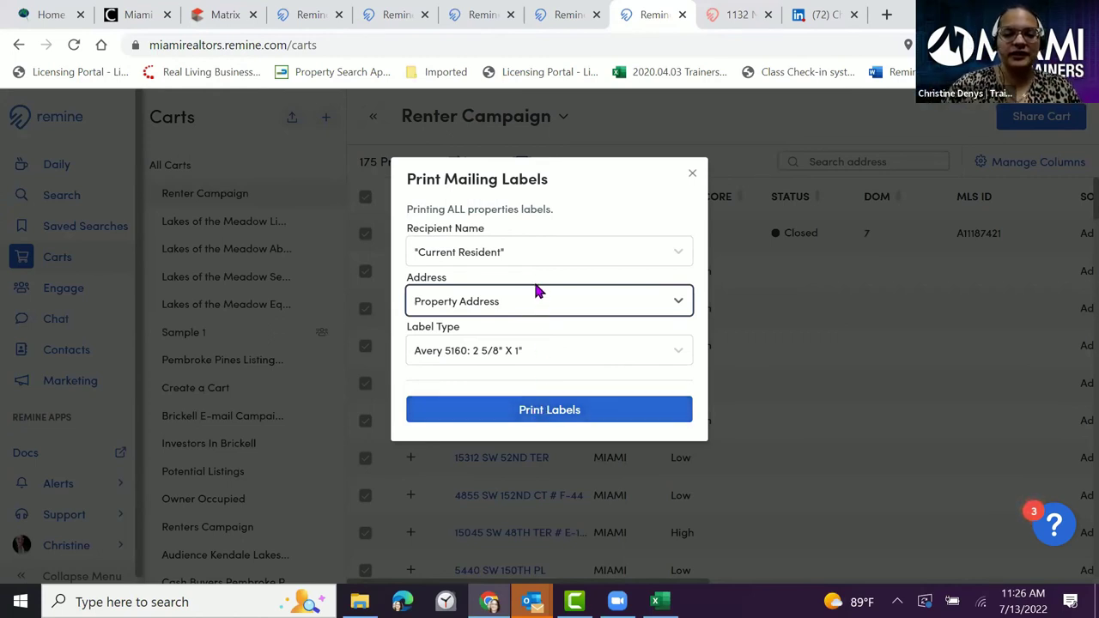
{"action": "left_click", "coordinate": [548, 252]}
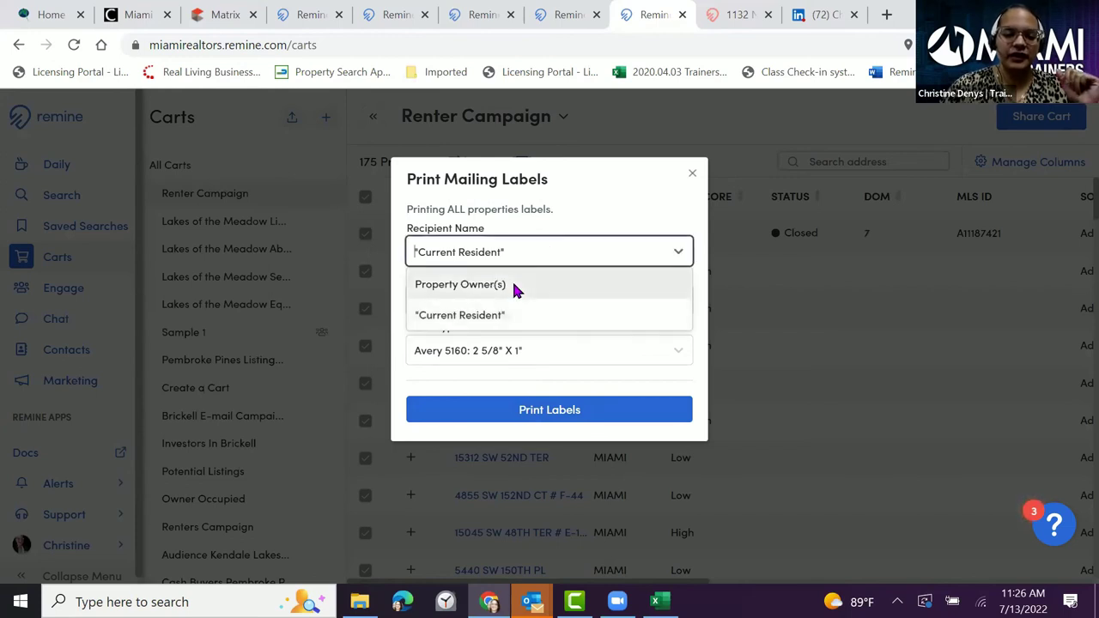
{"action": "left_click", "coordinate": [518, 286]}
{"action": "left_click", "coordinate": [527, 302]}
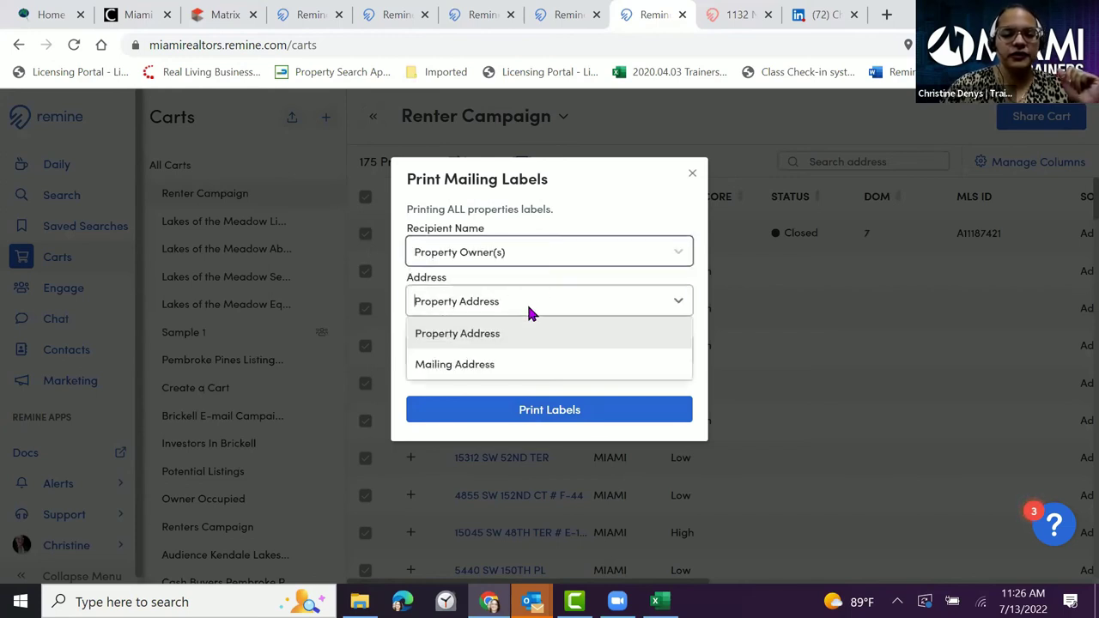
{"action": "left_click", "coordinate": [492, 373]}
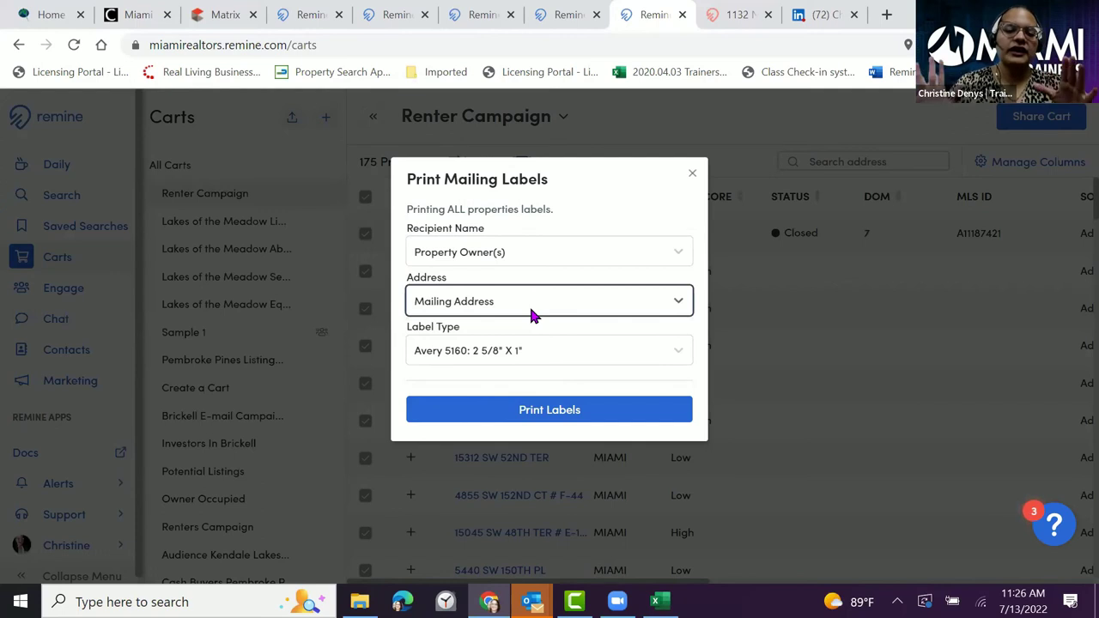
{"action": "left_click", "coordinate": [527, 414]}
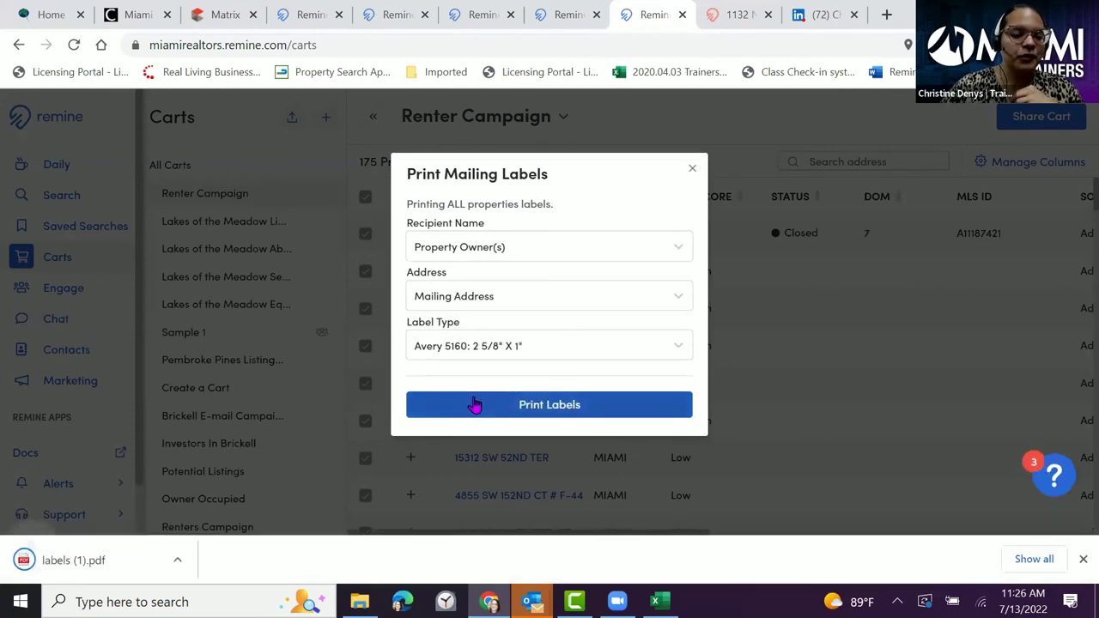
- Review the 6-page labels (1).pdf, then close it to return to the Renter Campaign cart
{"action": "left_click", "coordinate": [55, 563]}
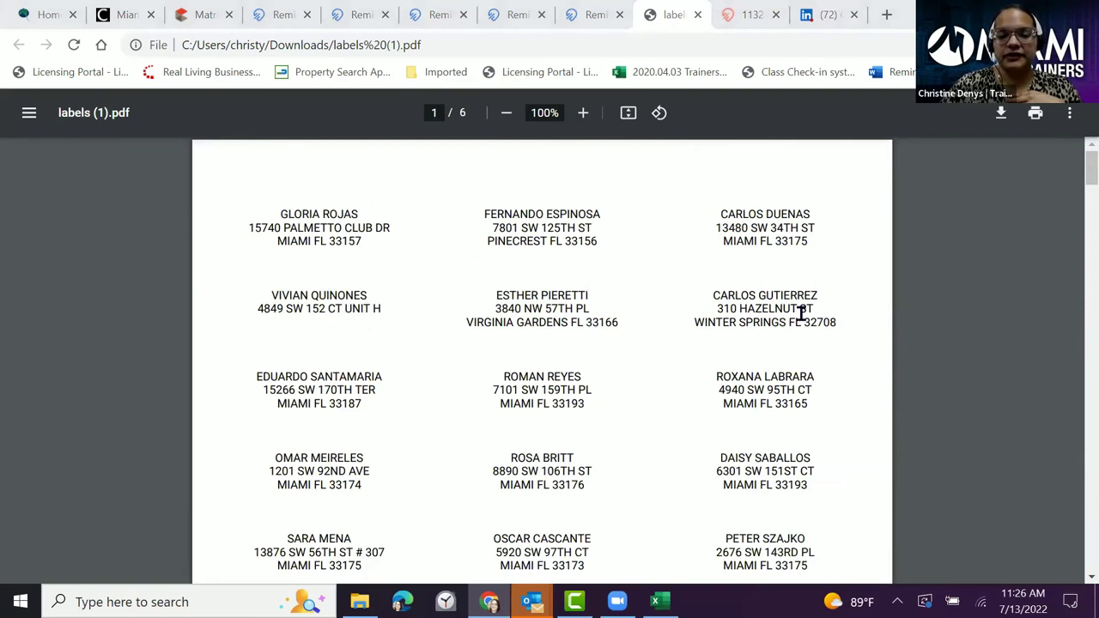
{"action": "scroll", "coordinate": [660, 361], "scroll_direction": "down", "scroll_amount": 1}
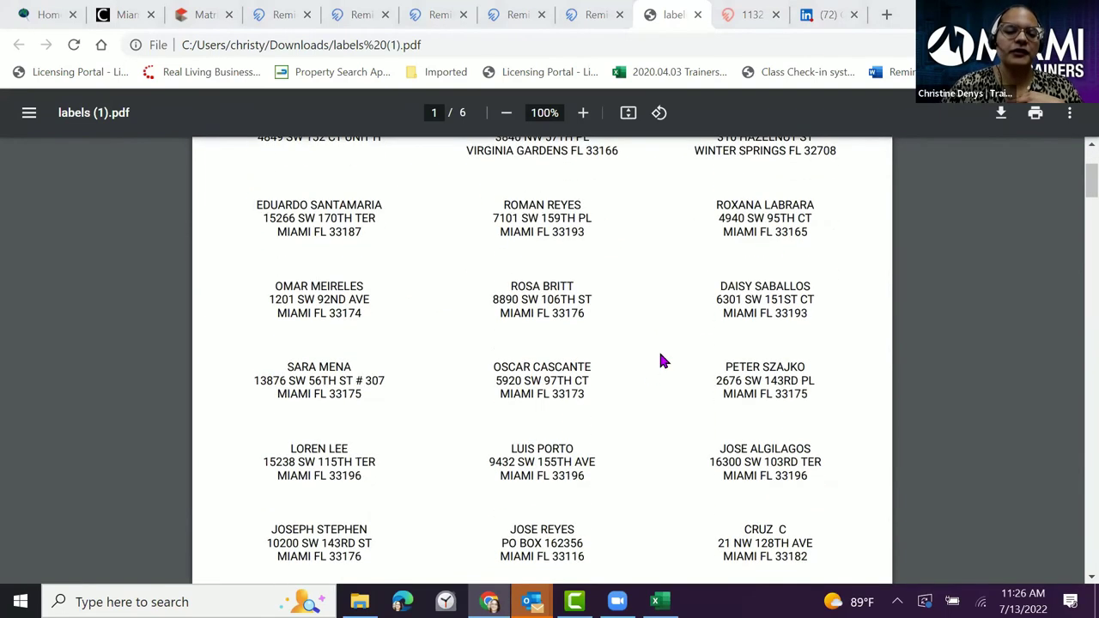
{"action": "scroll", "coordinate": [560, 400], "scroll_direction": "down", "scroll_amount": 1}
{"action": "scroll", "coordinate": [559, 397], "scroll_direction": "down", "scroll_amount": 3}
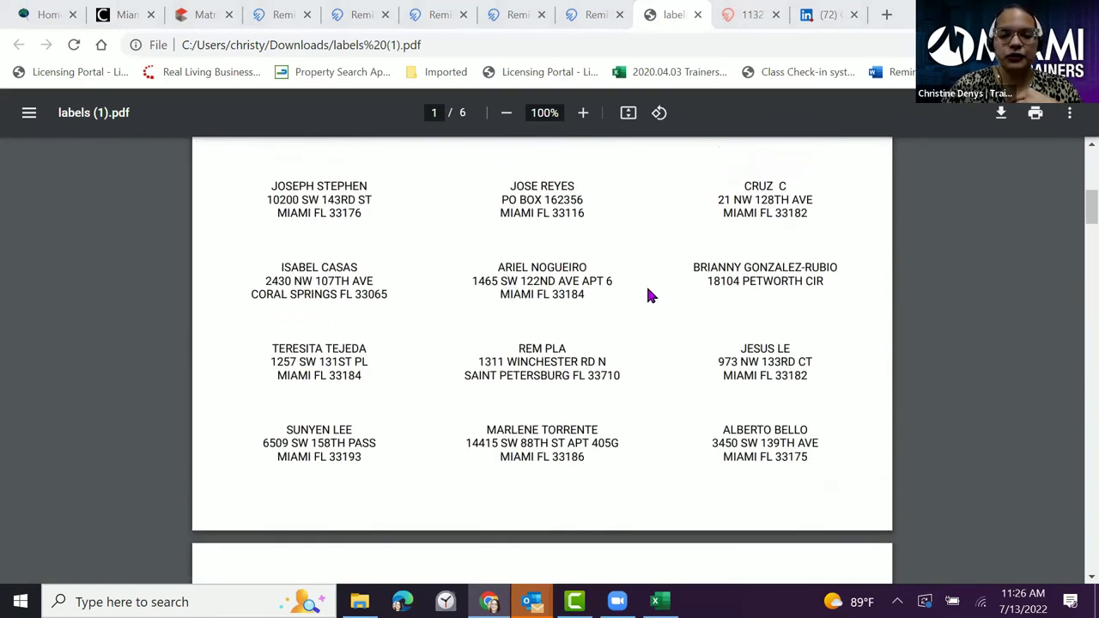
{"action": "scroll", "coordinate": [796, 290], "scroll_direction": "down", "scroll_amount": 1}
{"action": "scroll", "coordinate": [847, 258], "scroll_direction": "down", "scroll_amount": 2}
{"action": "scroll", "coordinate": [846, 260], "scroll_direction": "down", "scroll_amount": 3}
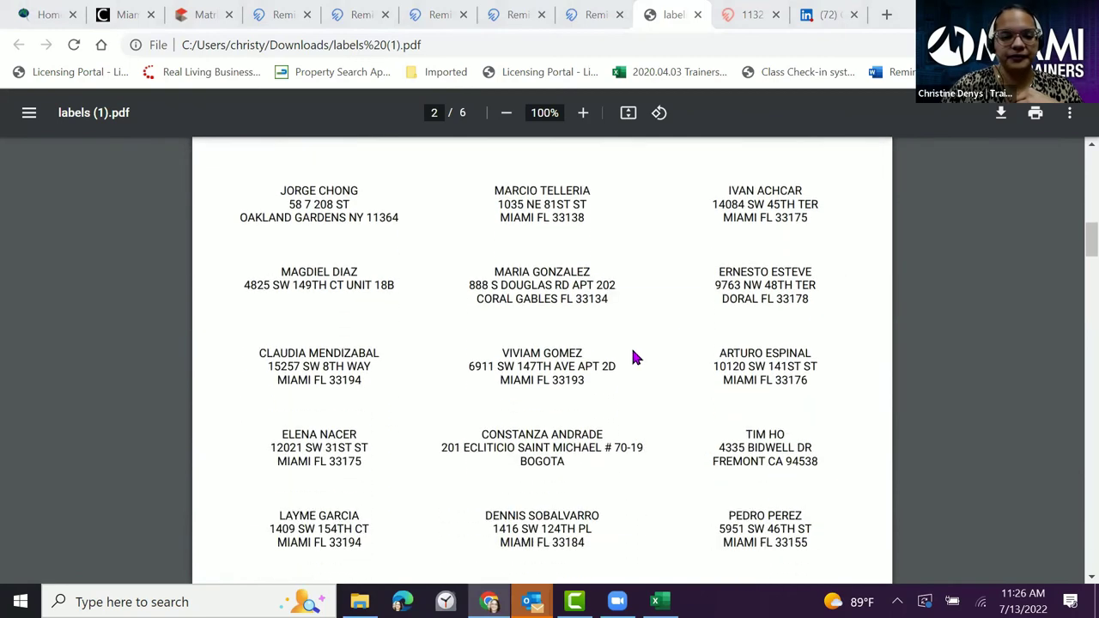
{"action": "scroll", "coordinate": [563, 333], "scroll_direction": "down", "scroll_amount": 3}
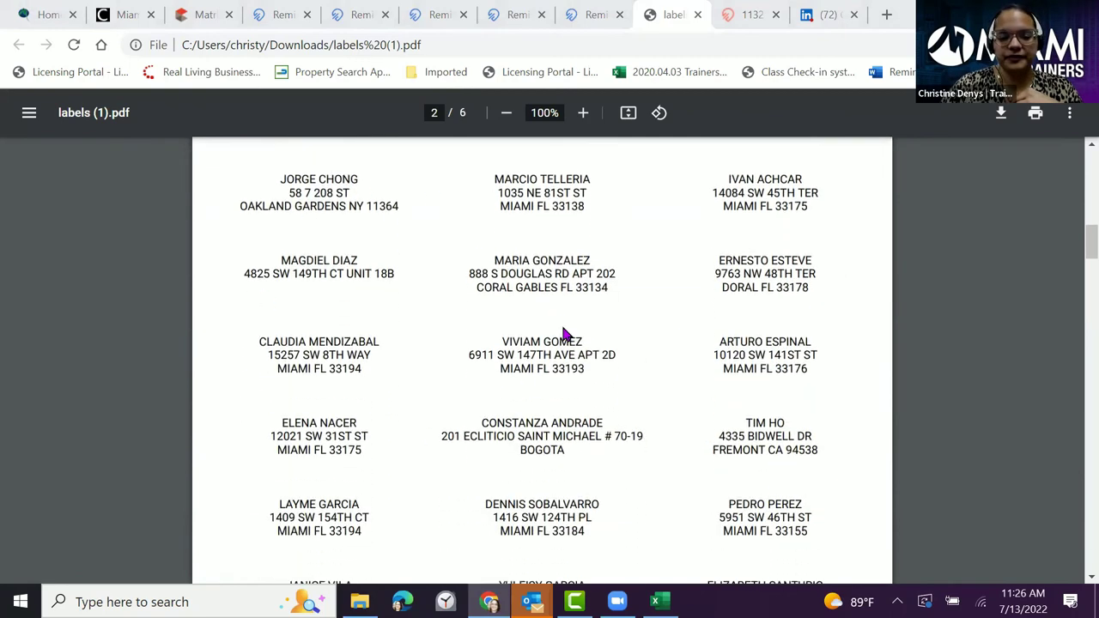
{"action": "scroll", "coordinate": [569, 329], "scroll_direction": "down", "scroll_amount": 4}
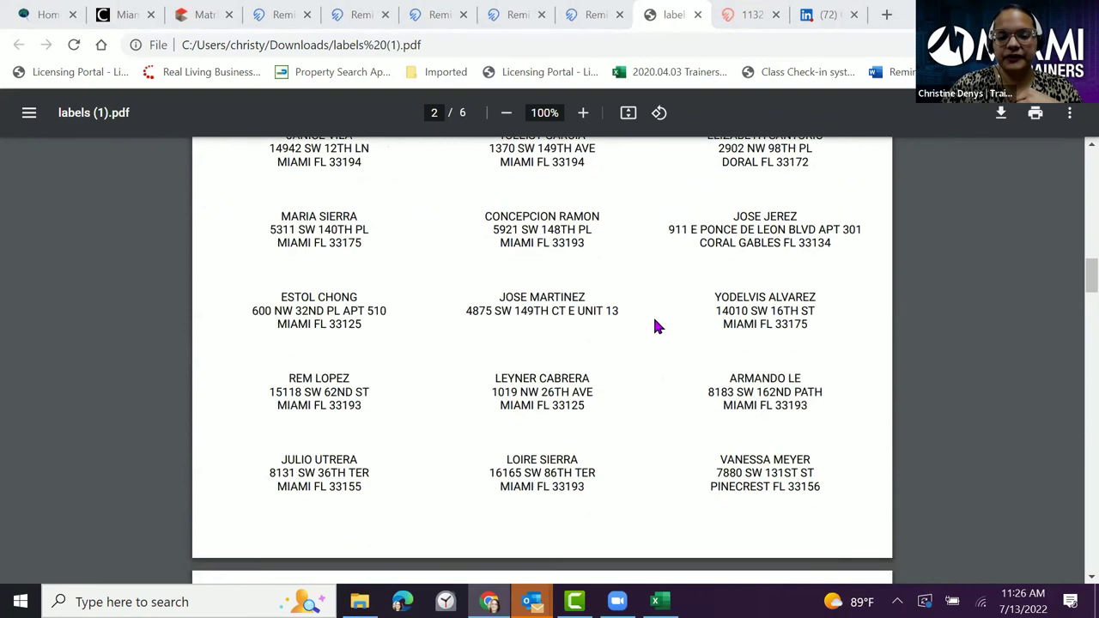
{"action": "scroll", "coordinate": [662, 328], "scroll_direction": "down", "scroll_amount": 1}
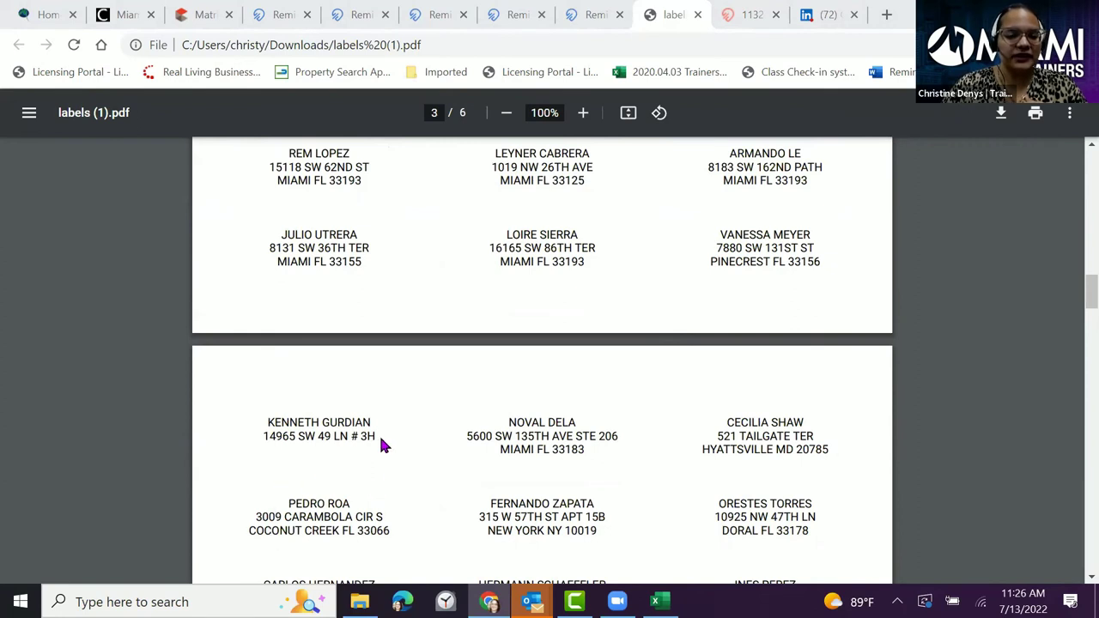
{"action": "left_click", "coordinate": [700, 15]}
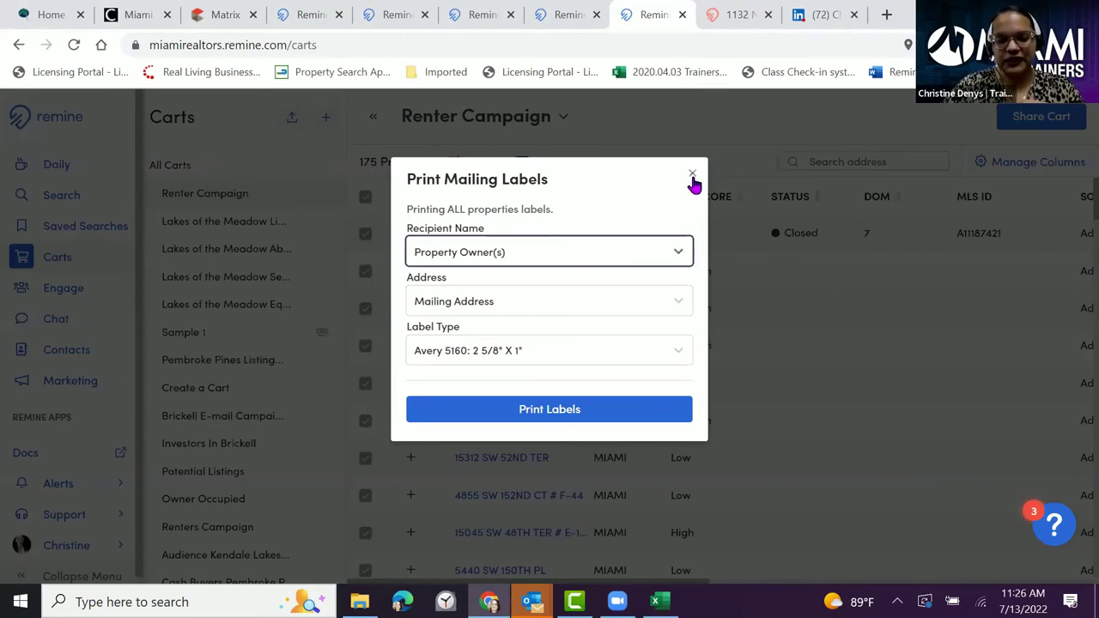
- Close the mailing labels dialog and start a Digital Marketing program from the Marketing page
{"action": "left_click", "coordinate": [691, 174]}
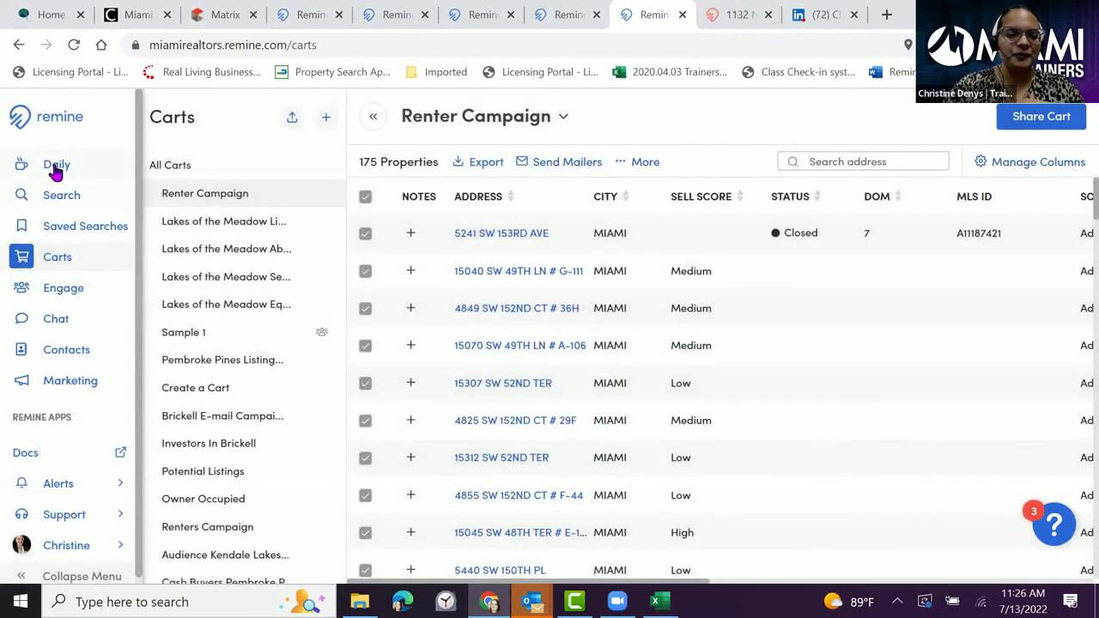
{"action": "left_click", "coordinate": [59, 385]}
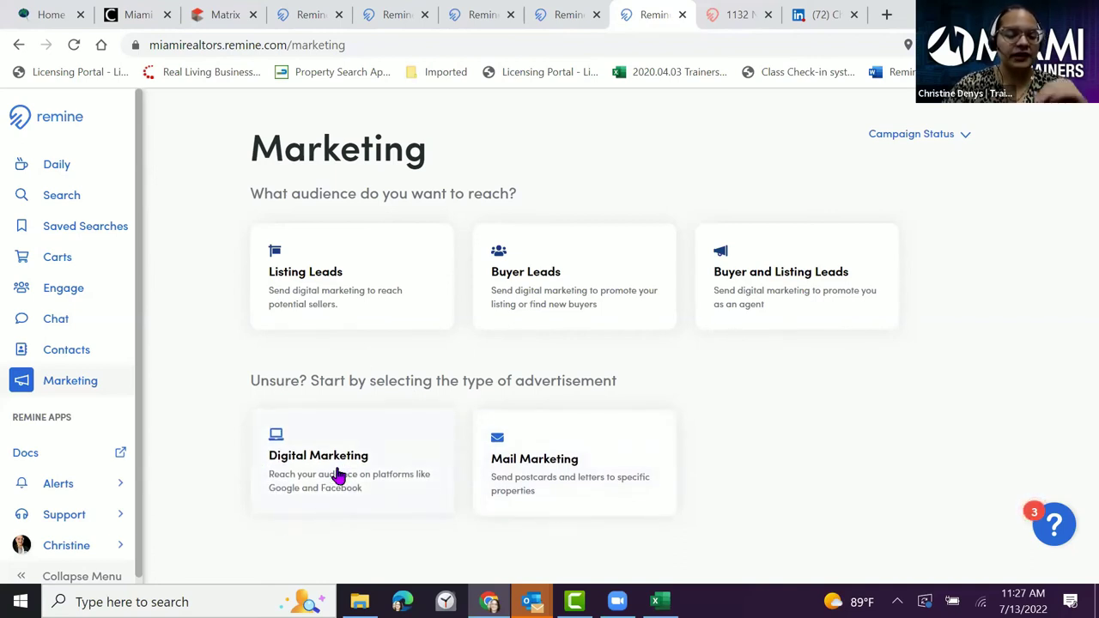
{"action": "left_click", "coordinate": [337, 475]}
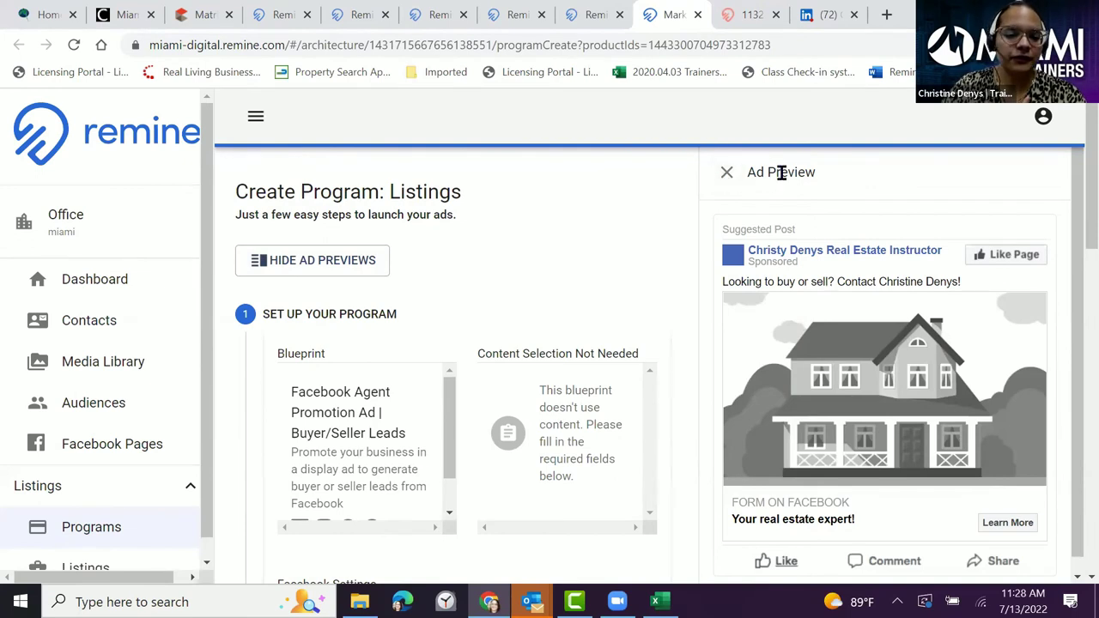
- Hide the ad previews and begin linking a new Facebook page under Facebook Settings
{"action": "left_click", "coordinate": [347, 272]}
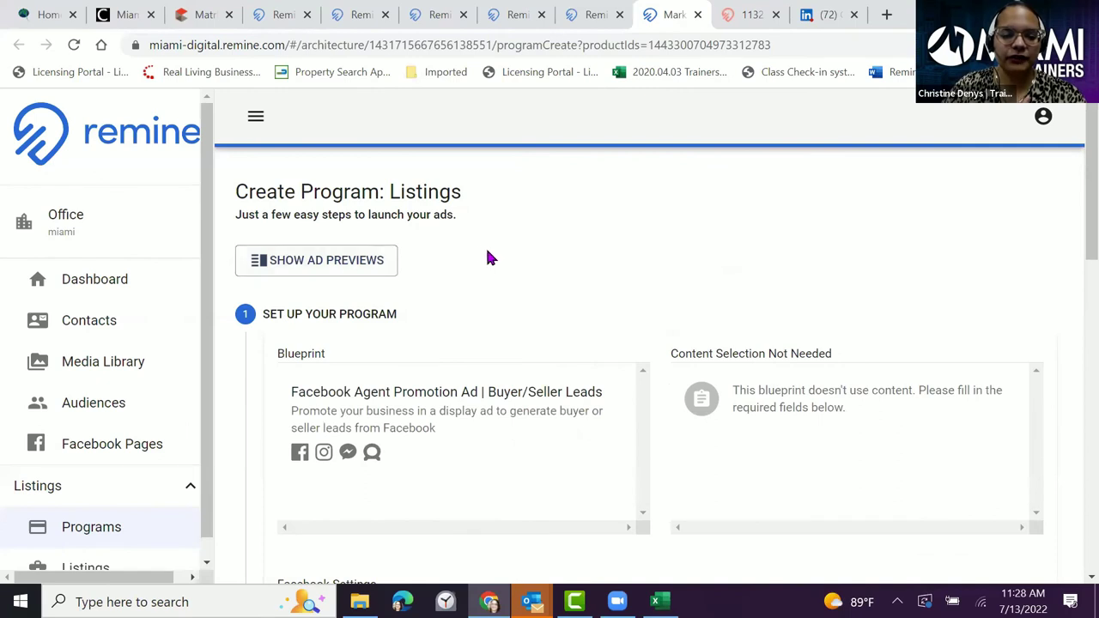
{"action": "scroll", "coordinate": [491, 261], "scroll_direction": "down", "scroll_amount": 1}
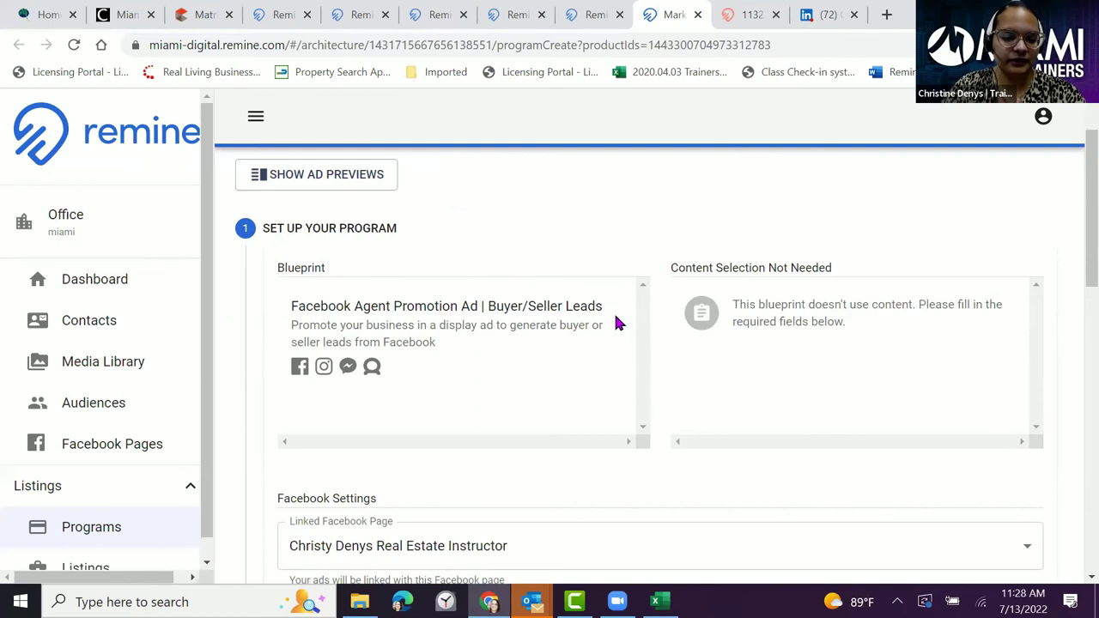
{"action": "scroll", "coordinate": [487, 332], "scroll_direction": "down", "scroll_amount": 1}
{"action": "scroll", "coordinate": [487, 331], "scroll_direction": "down", "scroll_amount": 2}
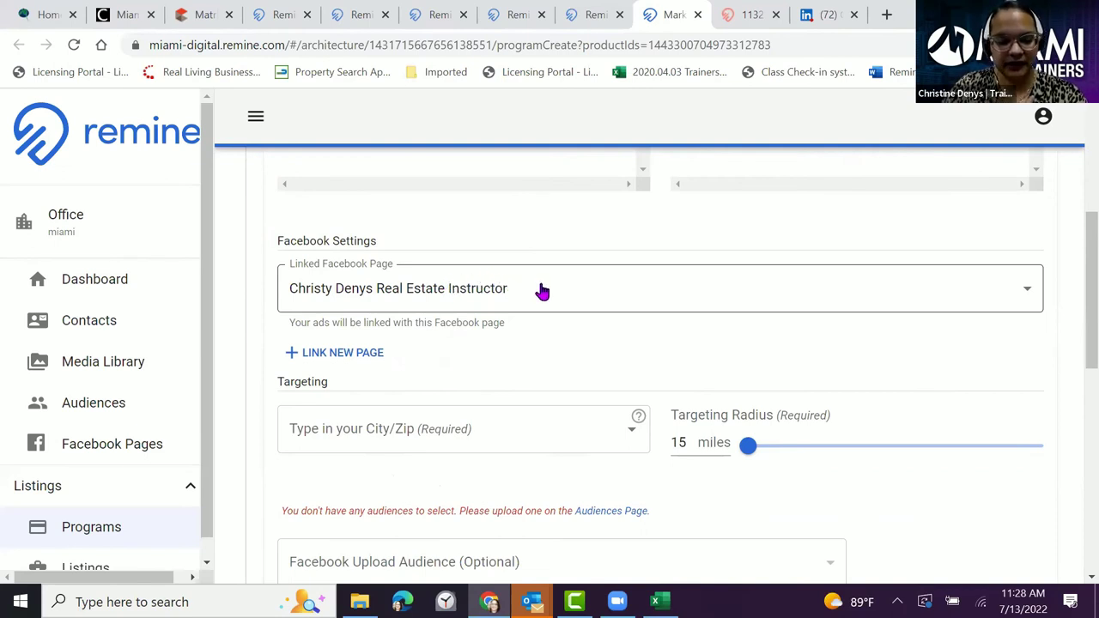
{"action": "left_click", "coordinate": [354, 361]}
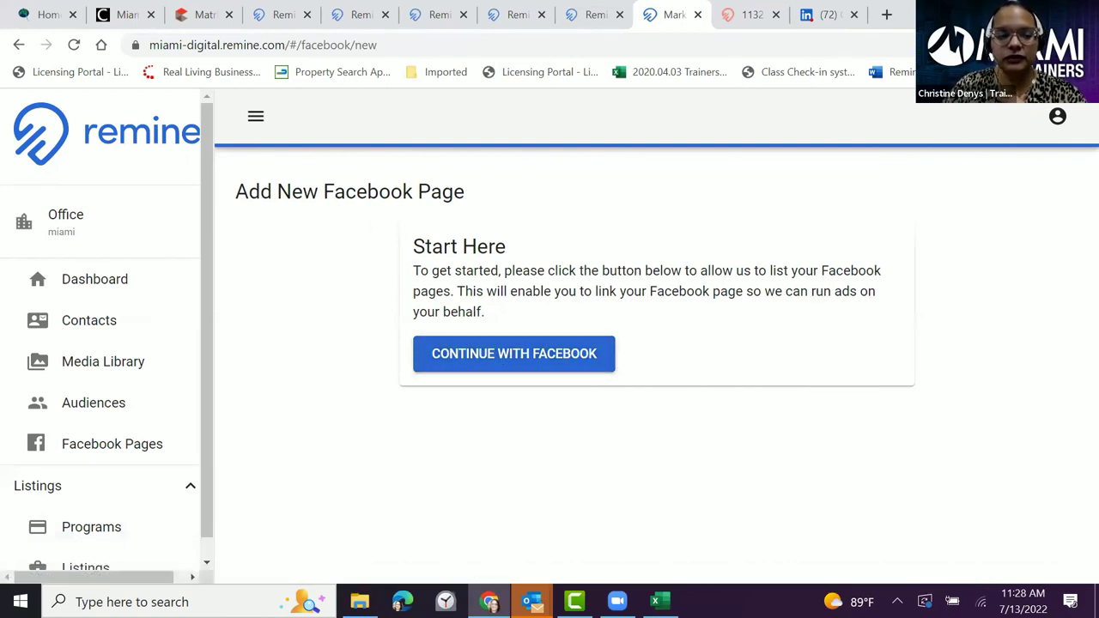
{"action": "left_click", "coordinate": [484, 368]}
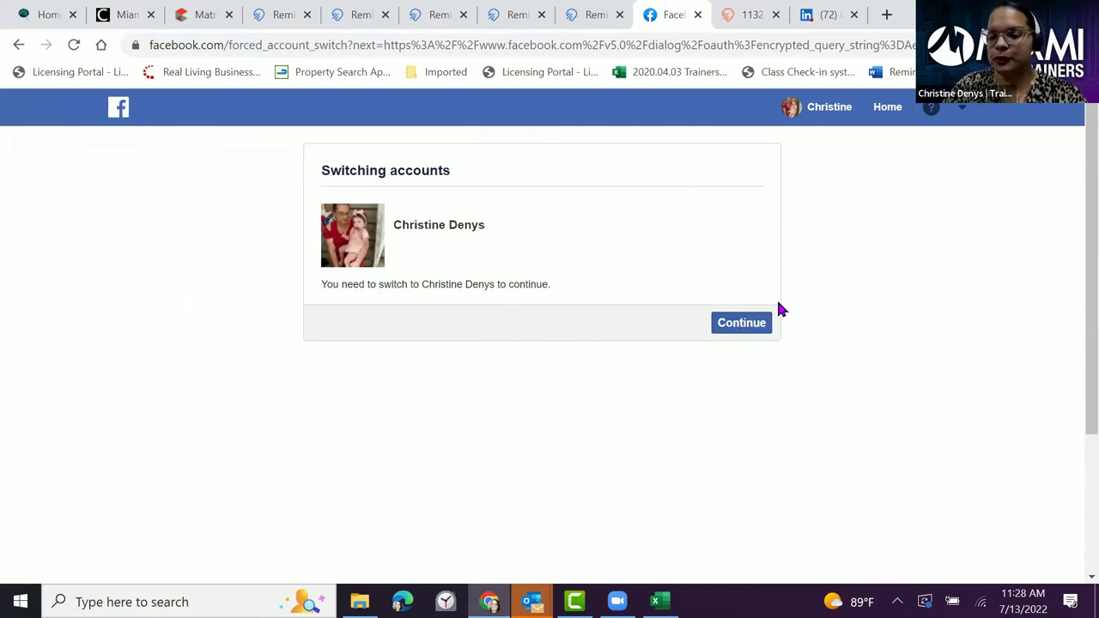
- Close the Facebook account-switch tab and start a new Digital Marketing program from the Marketing page
{"action": "left_click", "coordinate": [698, 15]}
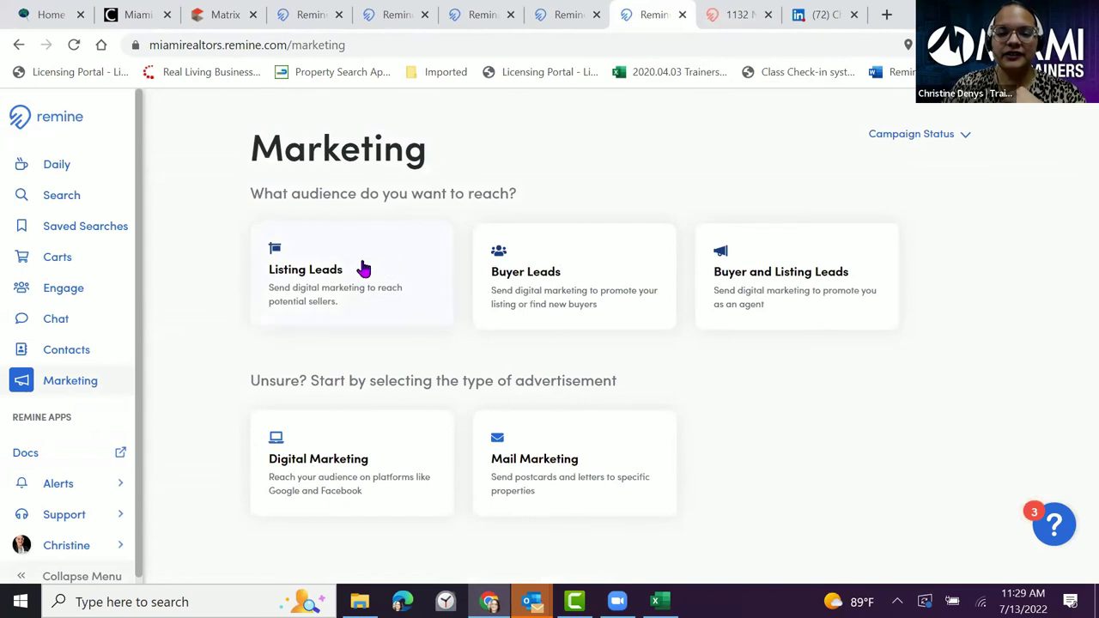
{"action": "left_click", "coordinate": [337, 475]}
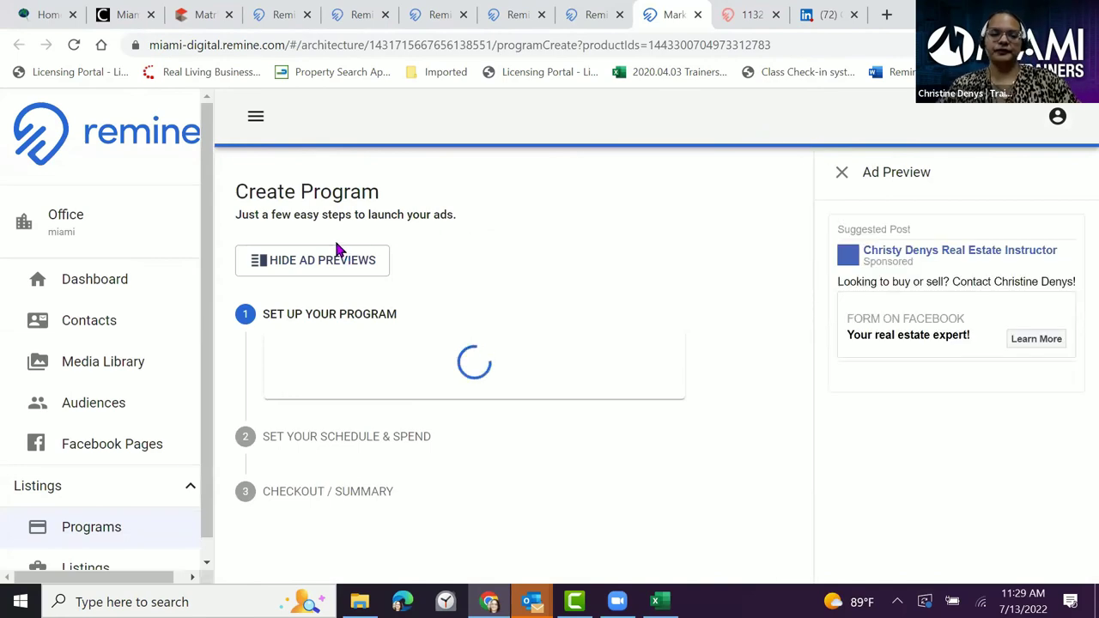
- Hide the ad previews and add New York, NY, USA and California, USA as target locations
{"action": "left_click", "coordinate": [330, 267]}
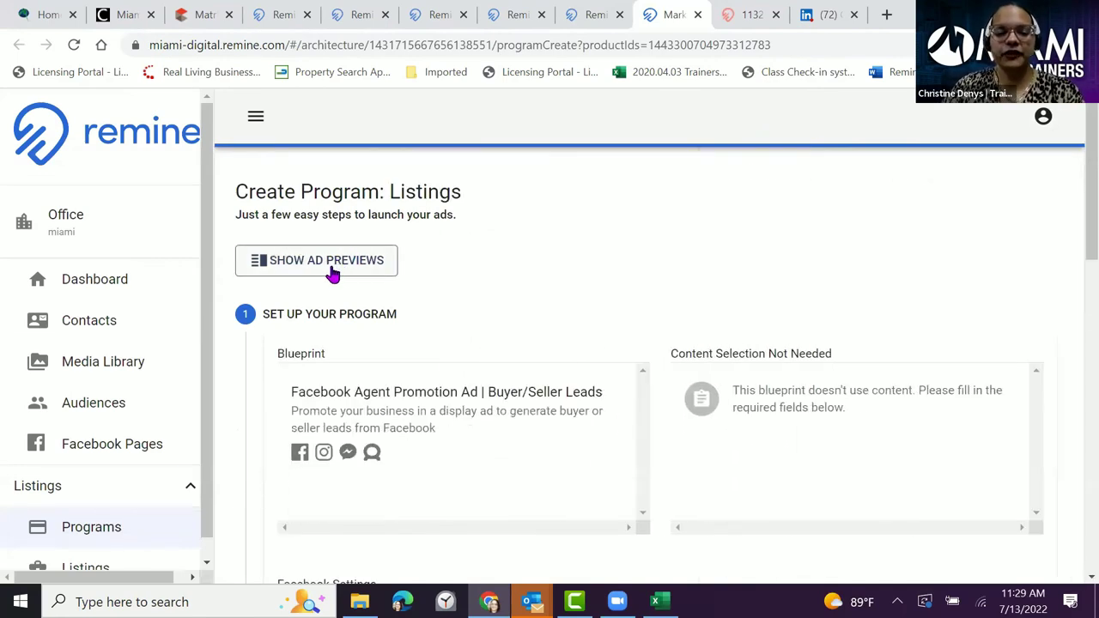
{"action": "scroll", "coordinate": [335, 310], "scroll_direction": "down", "scroll_amount": 4}
{"action": "scroll", "coordinate": [335, 314], "scroll_direction": "down", "scroll_amount": 1}
{"action": "scroll", "coordinate": [336, 314], "scroll_direction": "up", "scroll_amount": 1}
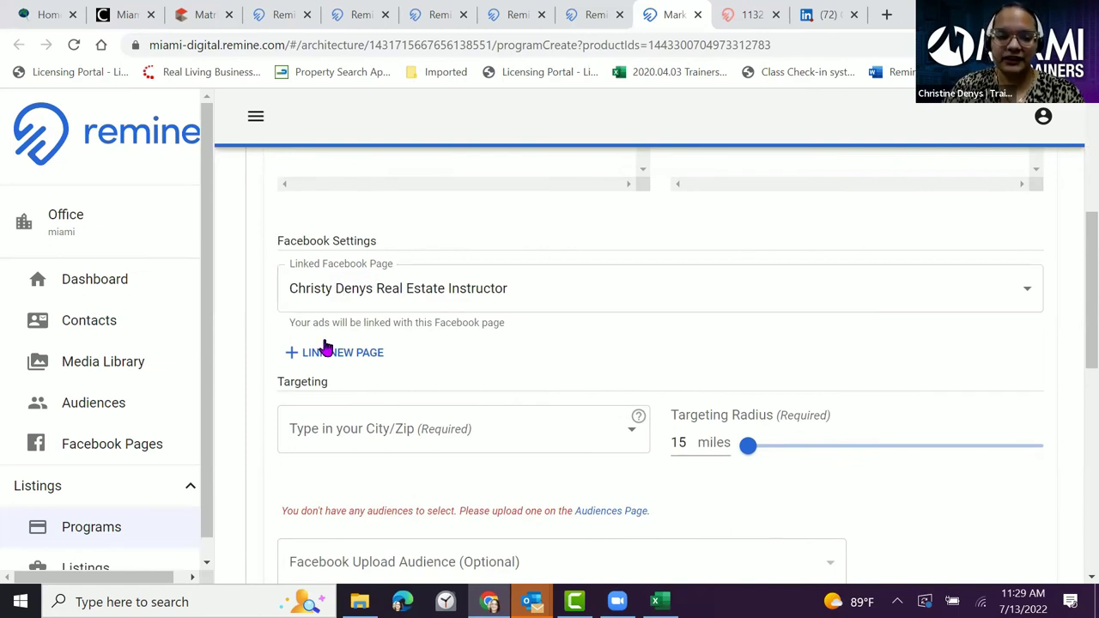
{"action": "scroll", "coordinate": [429, 266], "scroll_direction": "down", "scroll_amount": 1}
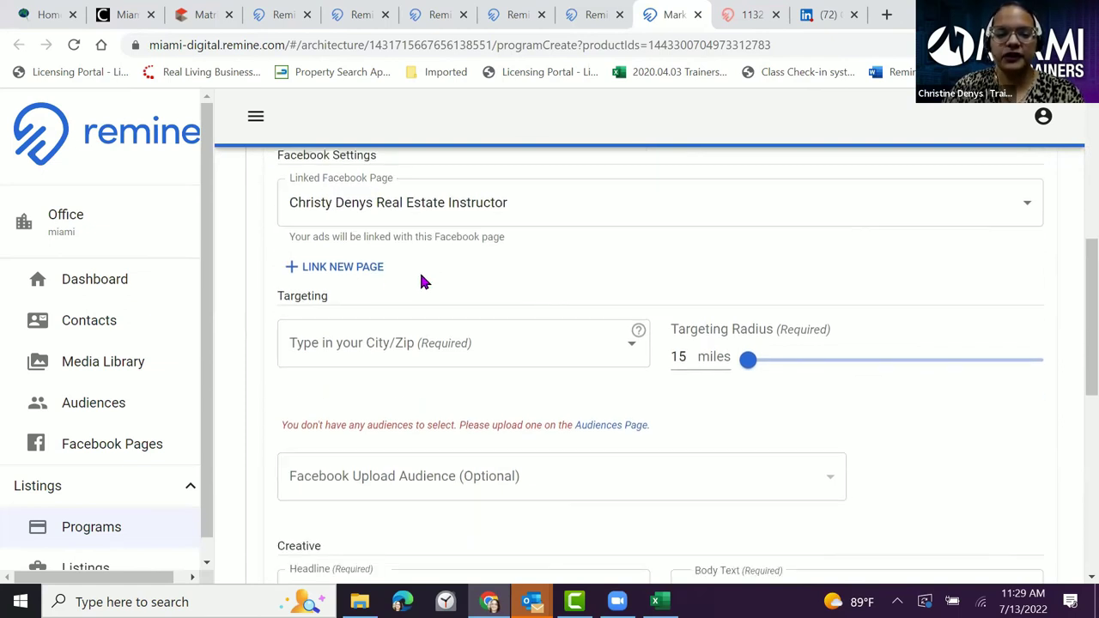
{"action": "left_click", "coordinate": [451, 346]}
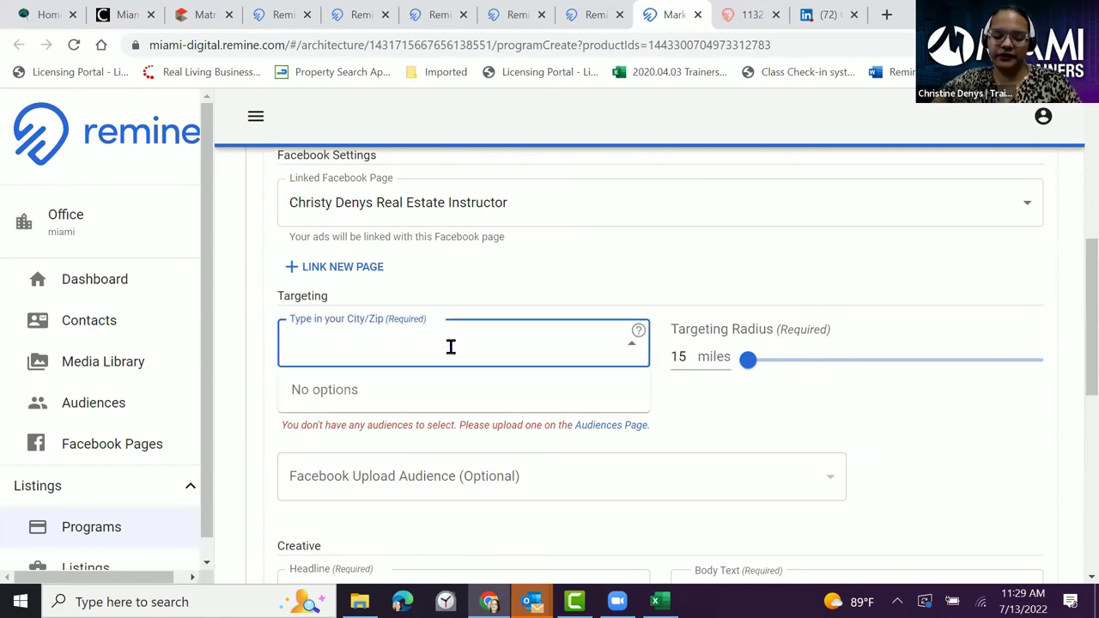
{"action": "type", "text": "N"}
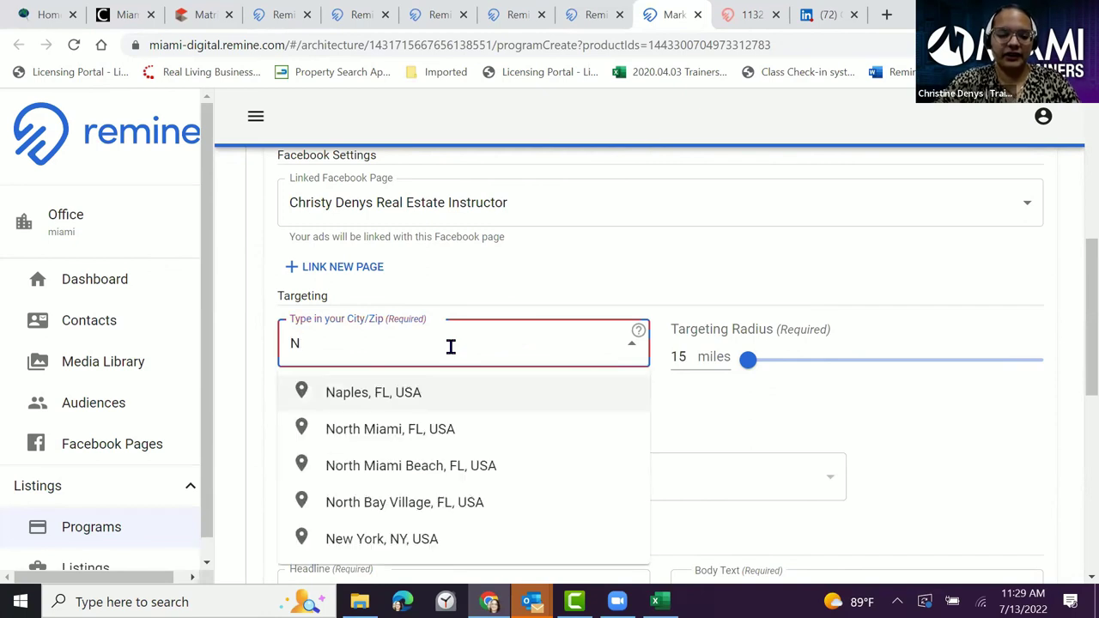
{"action": "type", "text": "ew"}
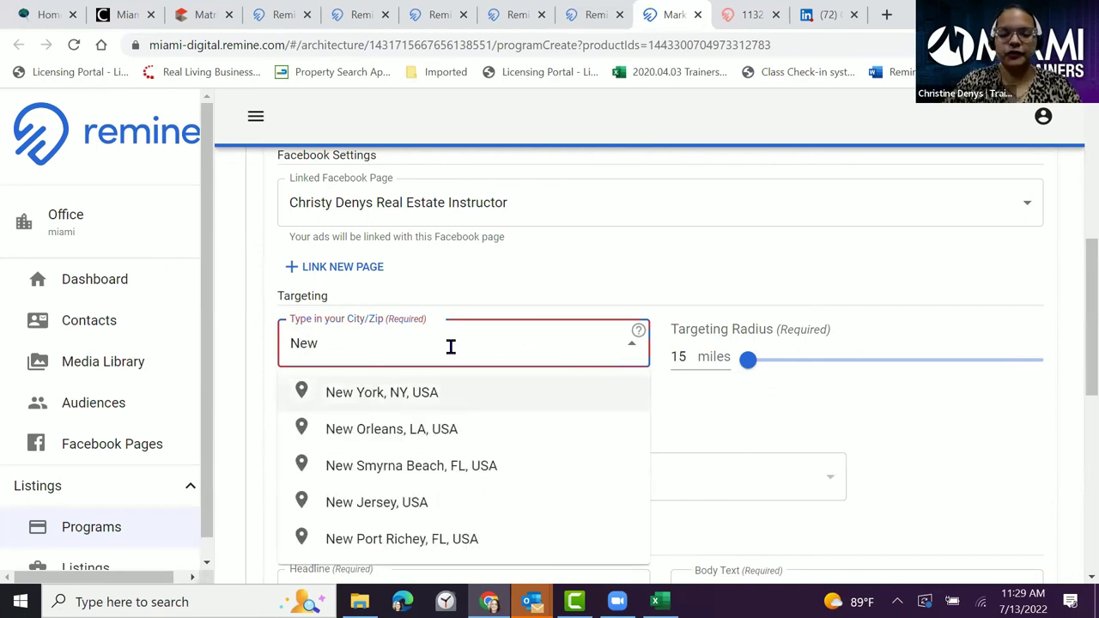
{"action": "left_click", "coordinate": [407, 392]}
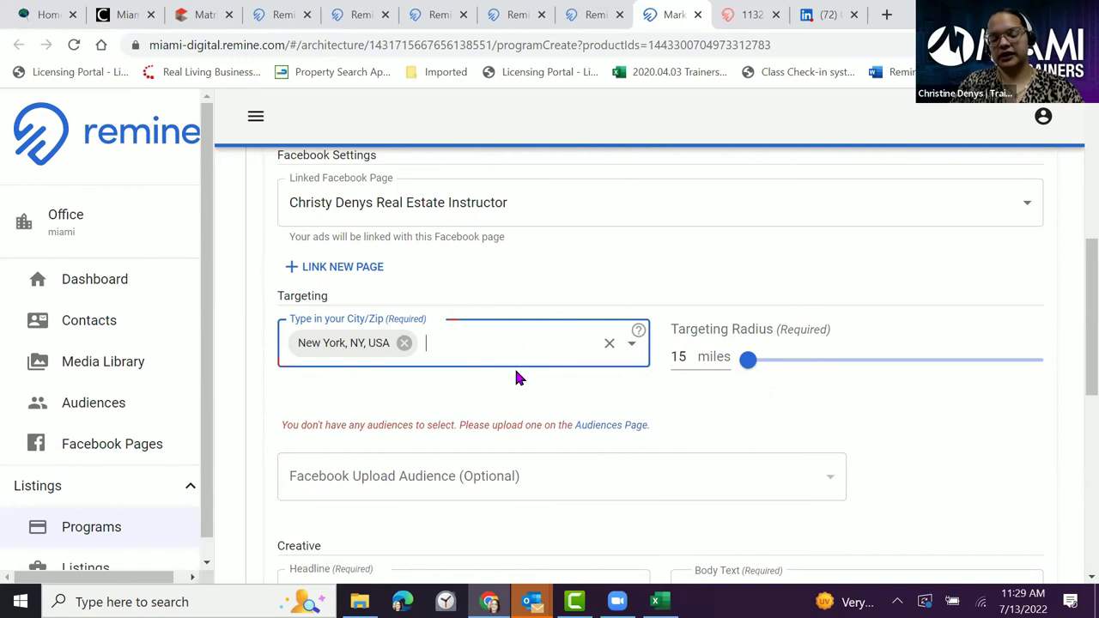
{"action": "type", "text": "Calif"}
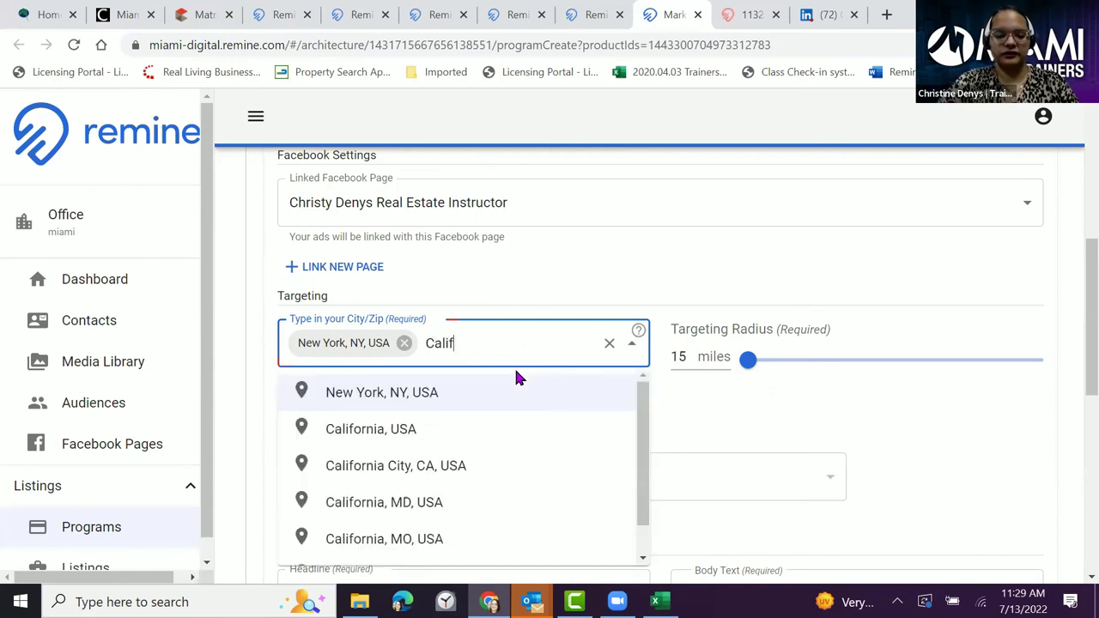
{"action": "left_click", "coordinate": [394, 432]}
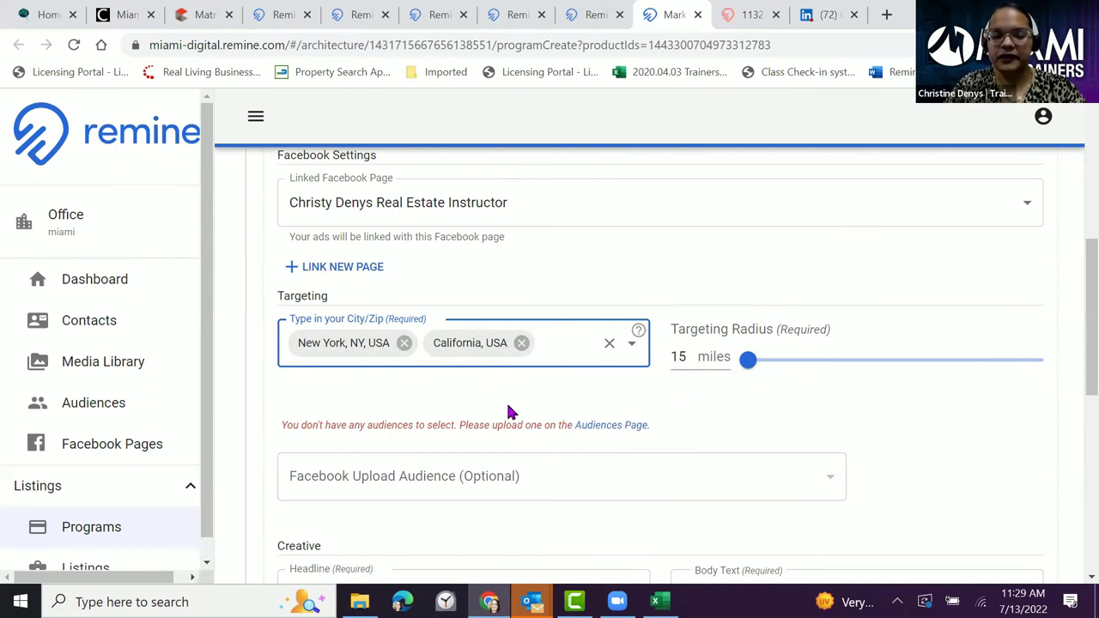
{"action": "scroll", "coordinate": [533, 369], "scroll_direction": "down", "scroll_amount": 3}
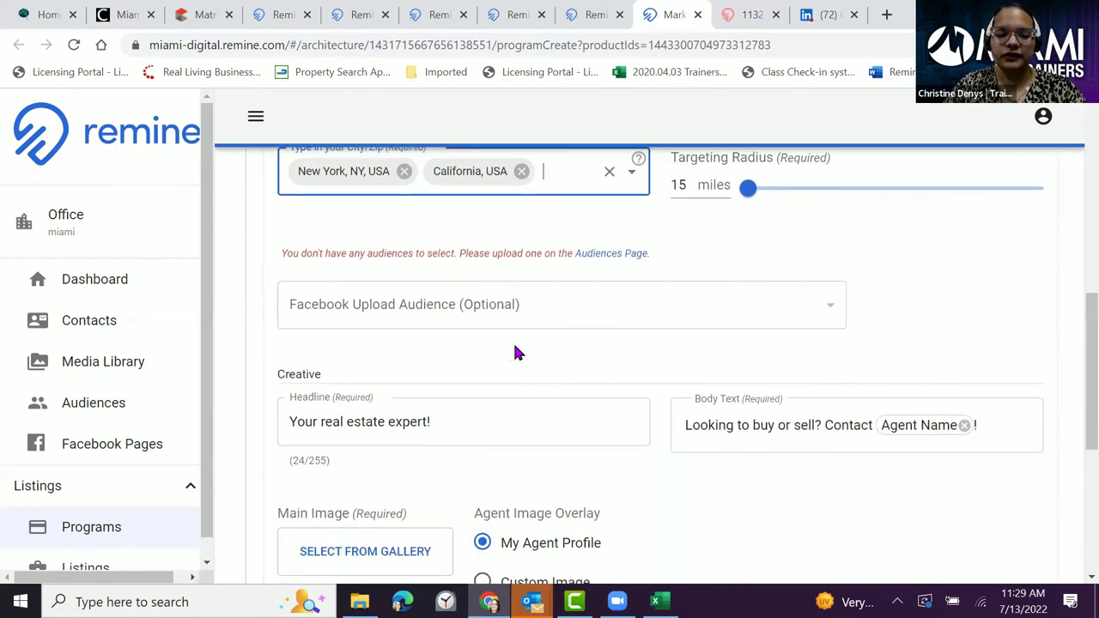
{"action": "scroll", "coordinate": [337, 249], "scroll_direction": "down", "scroll_amount": 1}
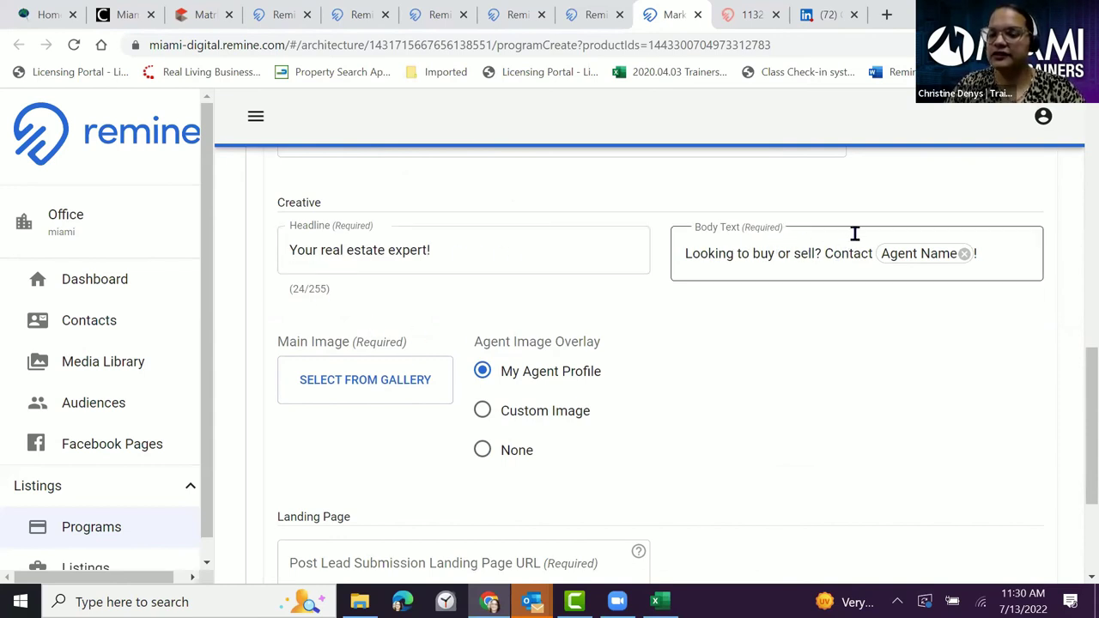
{"action": "scroll", "coordinate": [674, 388], "scroll_direction": "down", "scroll_amount": 1}
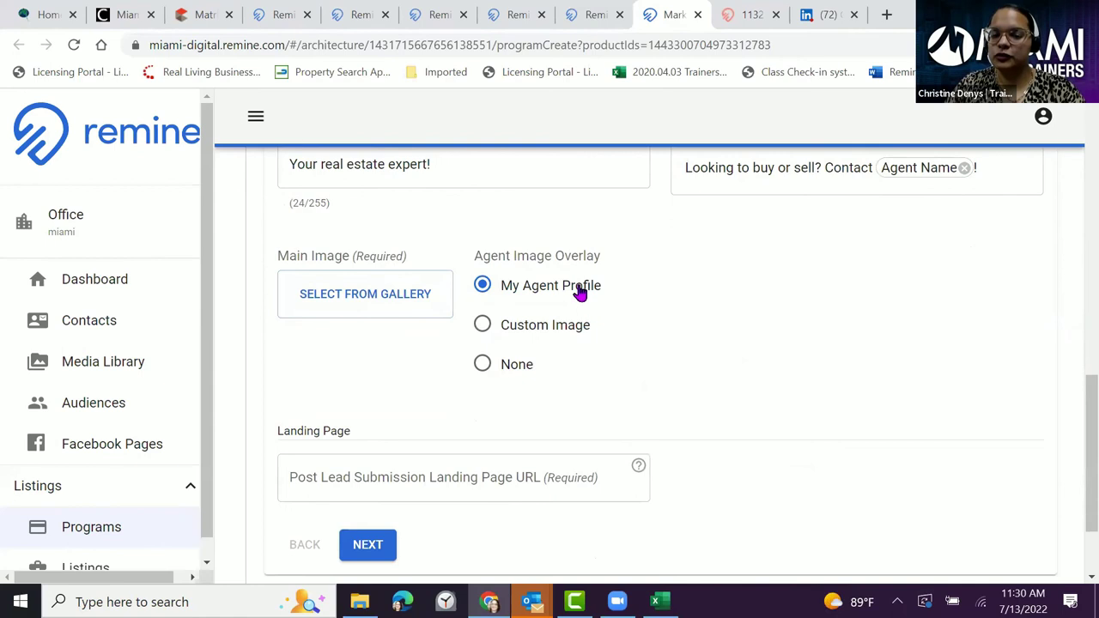
{"action": "scroll", "coordinate": [632, 306], "scroll_direction": "down", "scroll_amount": 1}
{"action": "scroll", "coordinate": [630, 305], "scroll_direction": "down", "scroll_amount": 1}
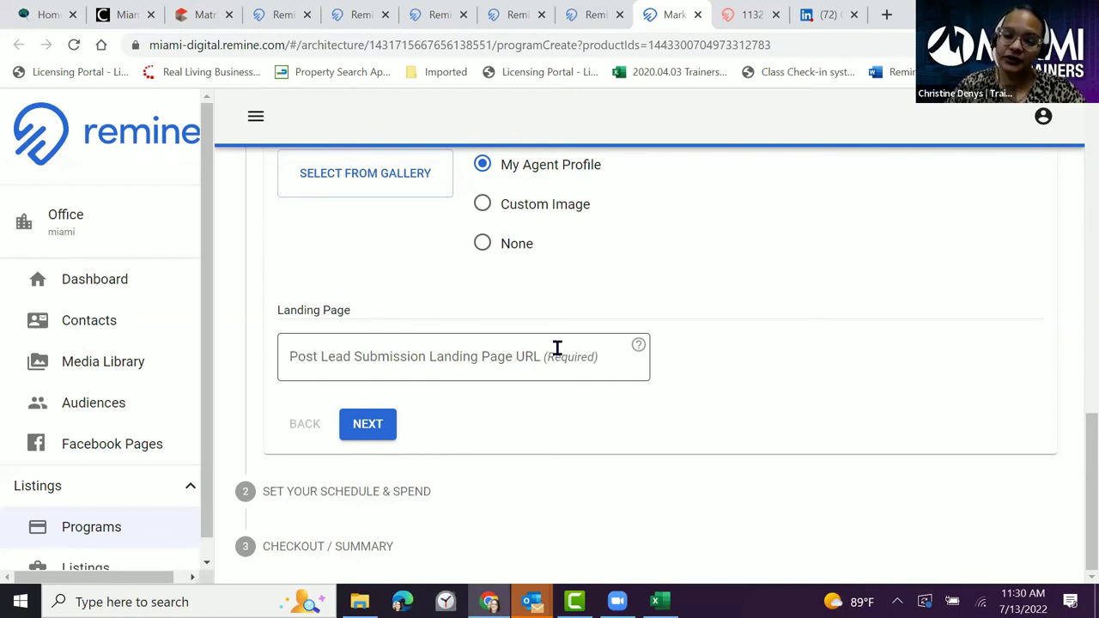
- Open Agent3000 from the Miami Gateway portal
{"action": "left_click", "coordinate": [118, 17]}
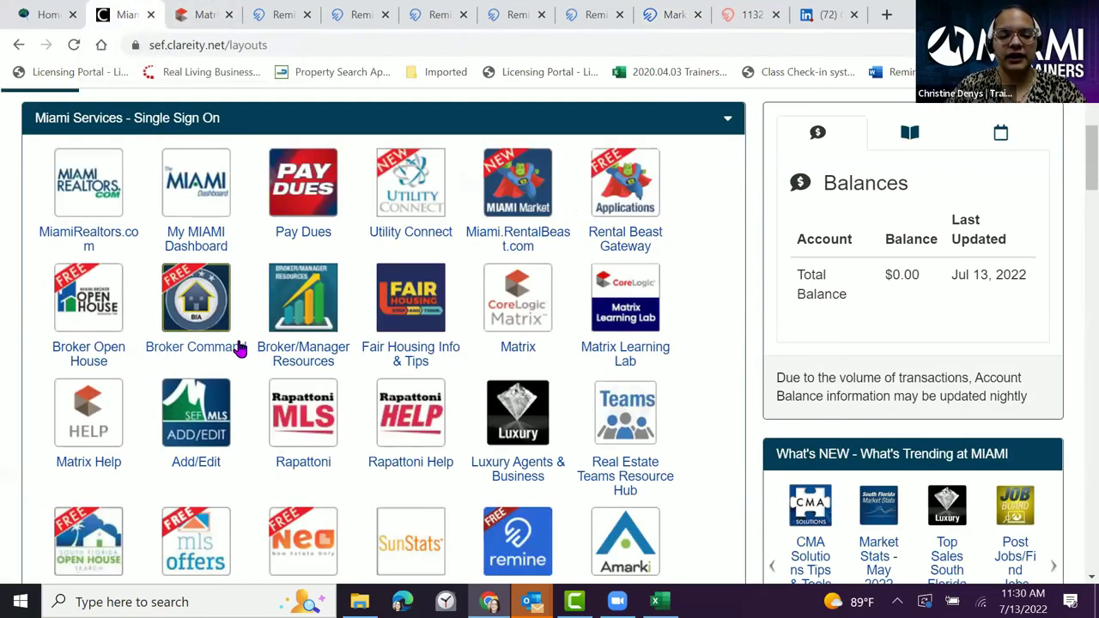
{"action": "scroll", "coordinate": [383, 294], "scroll_direction": "down", "scroll_amount": 1}
{"action": "scroll", "coordinate": [383, 294], "scroll_direction": "down", "scroll_amount": 3}
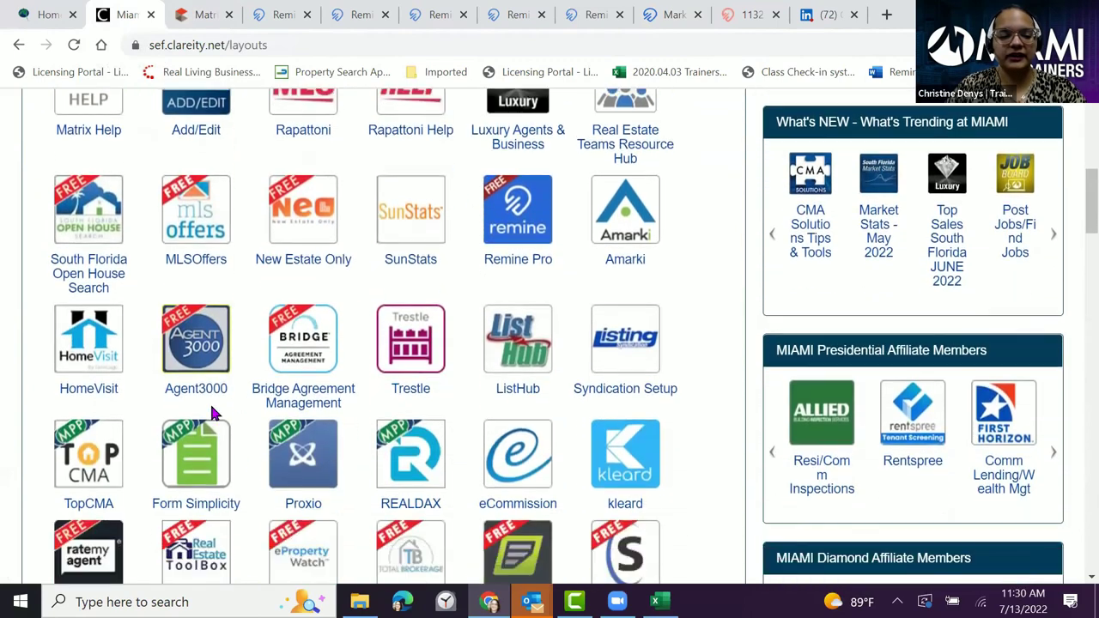
{"action": "left_click", "coordinate": [197, 338]}
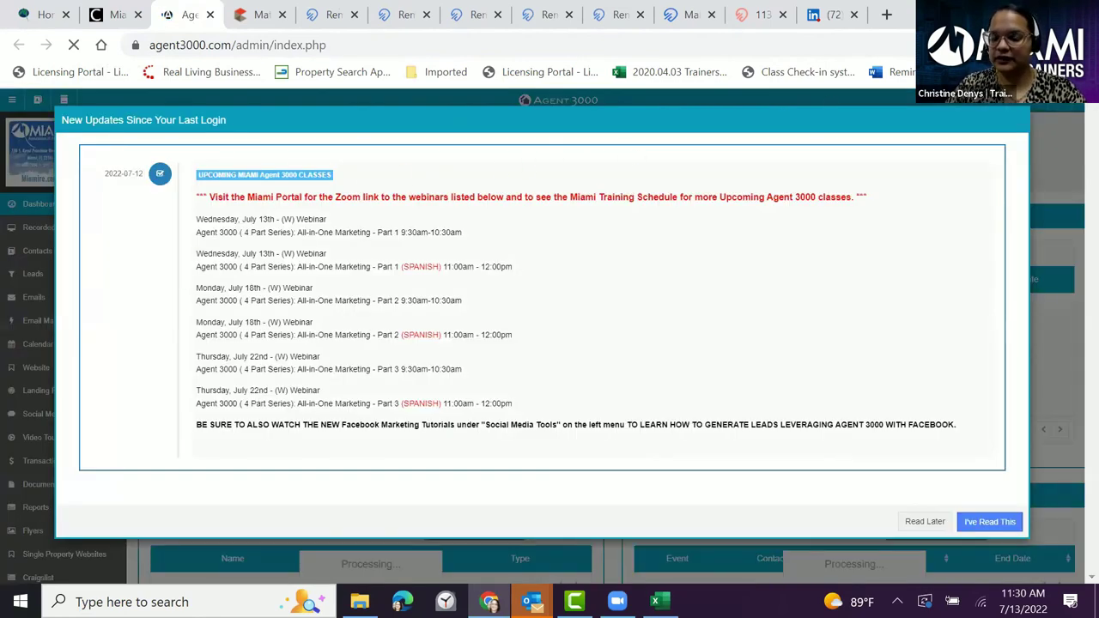
- Dismiss the new-updates and email-settings notices and open the Landing Pages section
{"action": "left_click", "coordinate": [923, 522]}
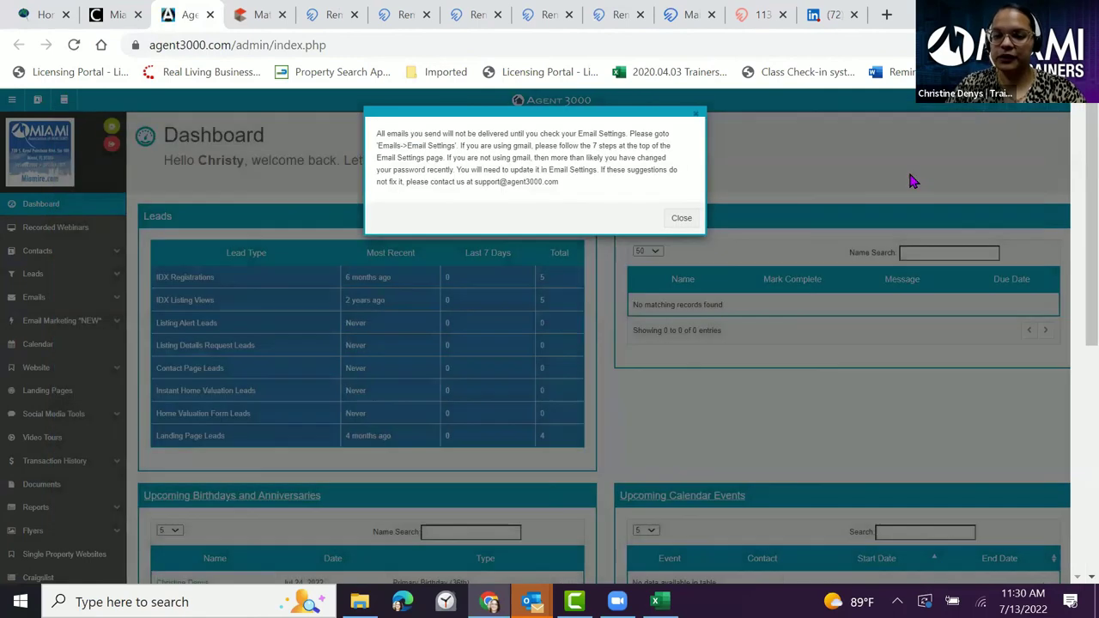
{"action": "left_click", "coordinate": [680, 222]}
{"action": "scroll", "coordinate": [54, 283], "scroll_direction": "down", "scroll_amount": 3}
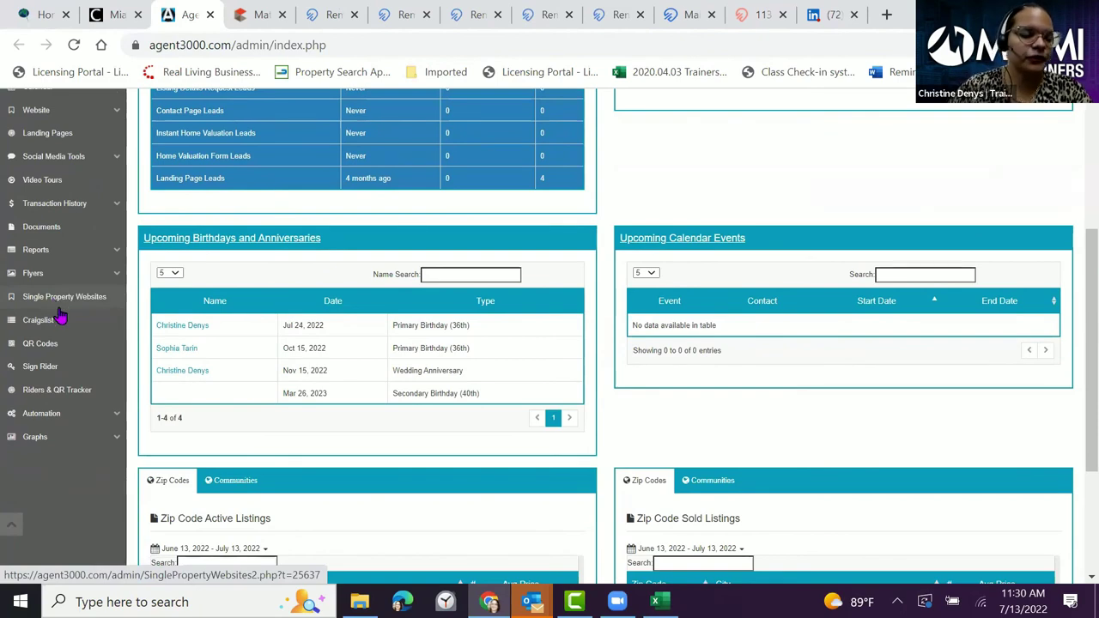
{"action": "scroll", "coordinate": [61, 315], "scroll_direction": "up", "scroll_amount": 1}
{"action": "scroll", "coordinate": [61, 314], "scroll_direction": "up", "scroll_amount": 1}
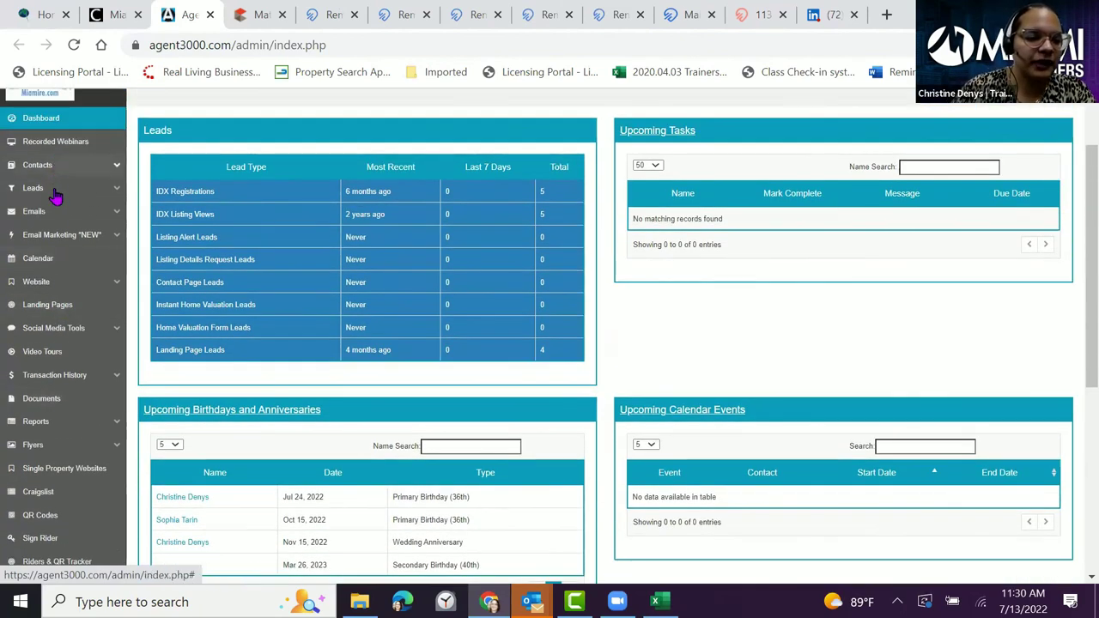
{"action": "left_click", "coordinate": [41, 305]}
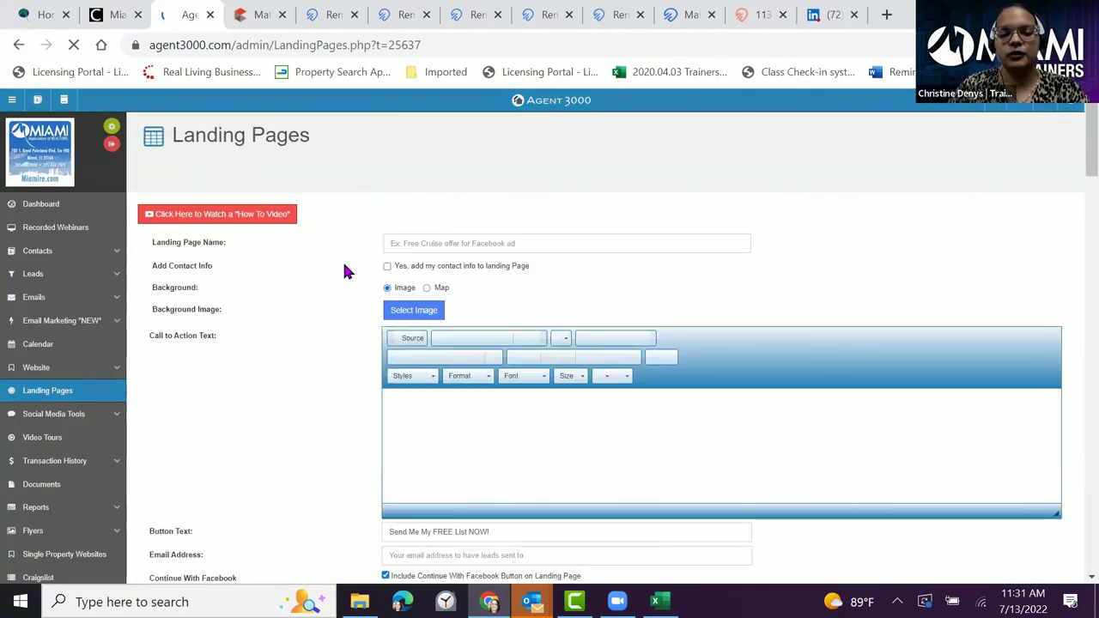
- Open the first landing page, 'How Much Is Your Home Worth in 2022 ?', in a new tab
{"action": "scroll", "coordinate": [346, 270], "scroll_direction": "down", "scroll_amount": 2}
{"action": "scroll", "coordinate": [347, 273], "scroll_direction": "down", "scroll_amount": 9}
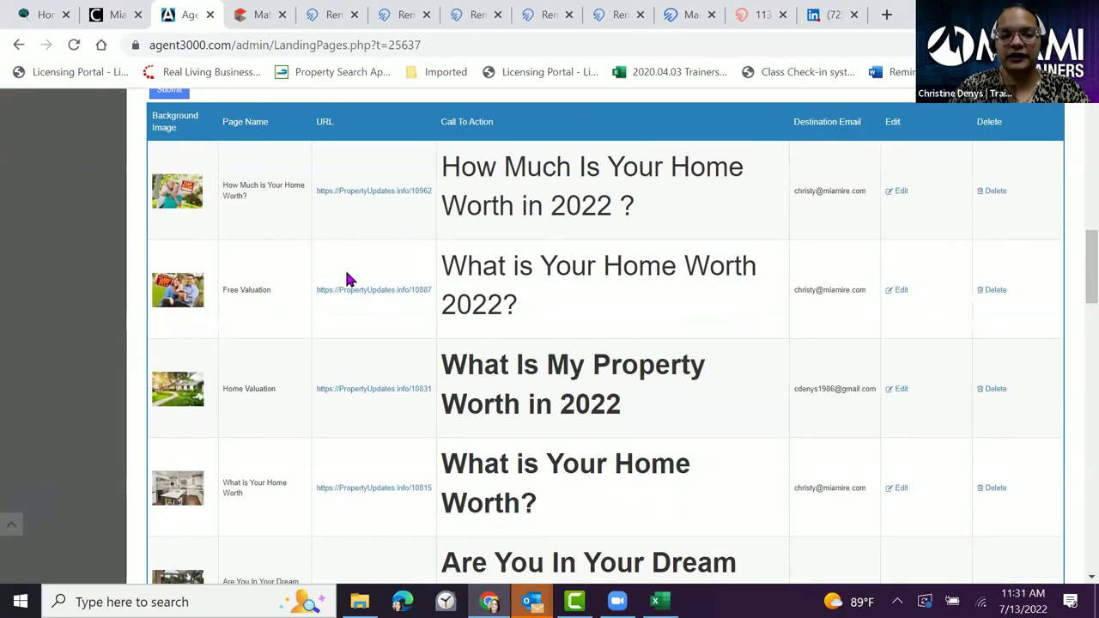
{"action": "scroll", "coordinate": [348, 276], "scroll_direction": "down", "scroll_amount": 7}
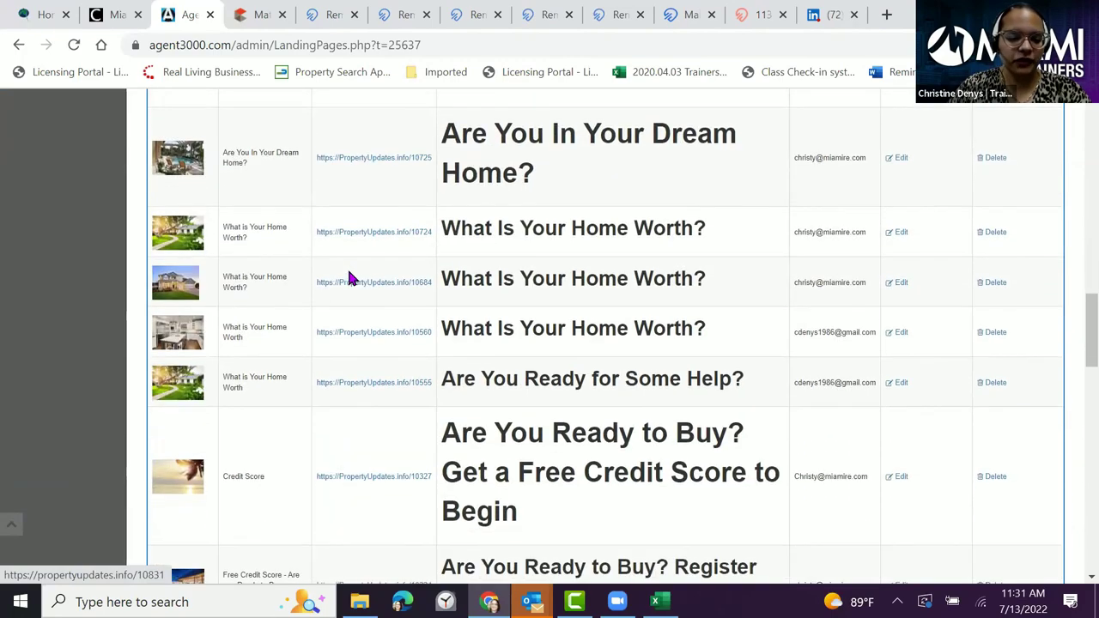
{"action": "scroll", "coordinate": [349, 278], "scroll_direction": "down", "scroll_amount": 10}
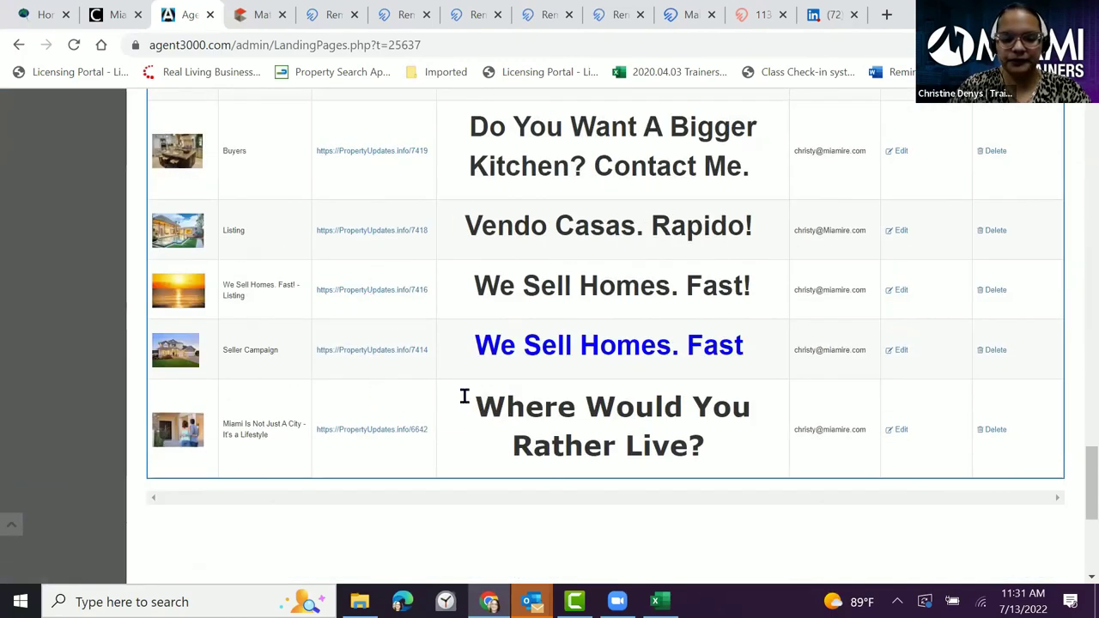
{"action": "scroll", "coordinate": [592, 386], "scroll_direction": "up", "scroll_amount": 20}
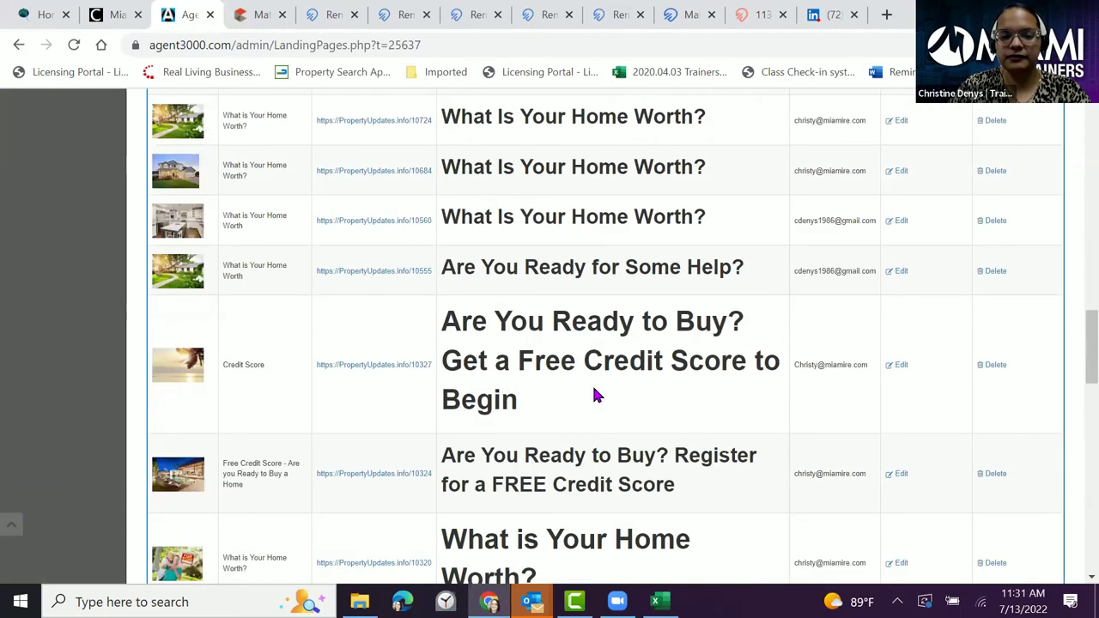
{"action": "scroll", "coordinate": [592, 386], "scroll_direction": "up", "scroll_amount": 2}
{"action": "scroll", "coordinate": [571, 335], "scroll_direction": "down", "scroll_amount": 2}
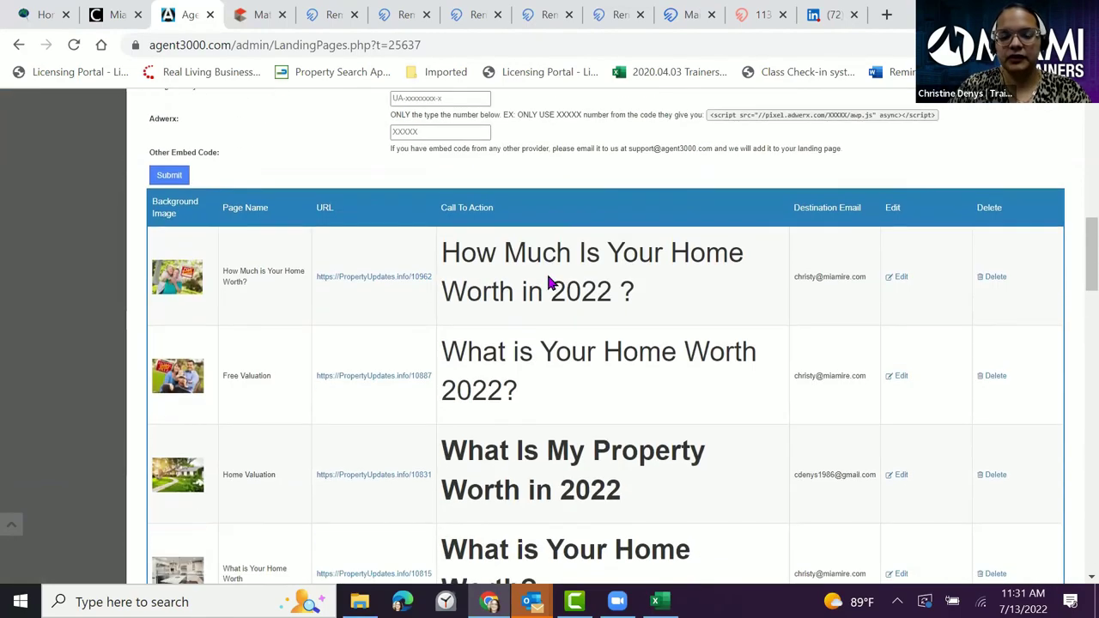
{"action": "left_click", "coordinate": [359, 279]}
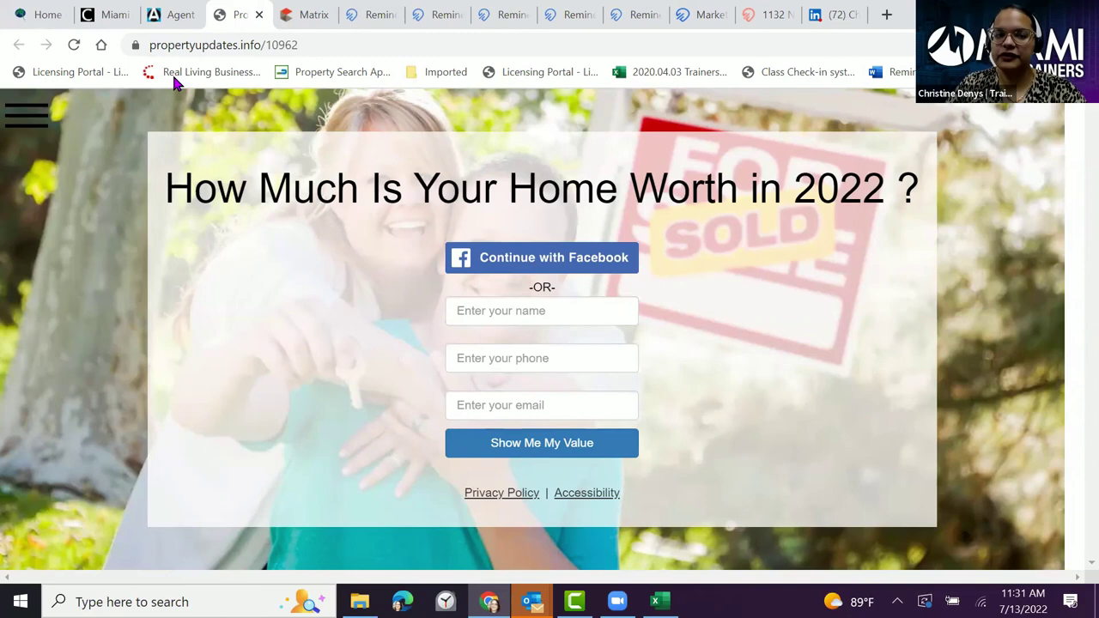
- Copy the landing page's web address and return to Remine
{"action": "left_click", "coordinate": [215, 45]}
{"action": "right_click", "coordinate": [217, 49]}
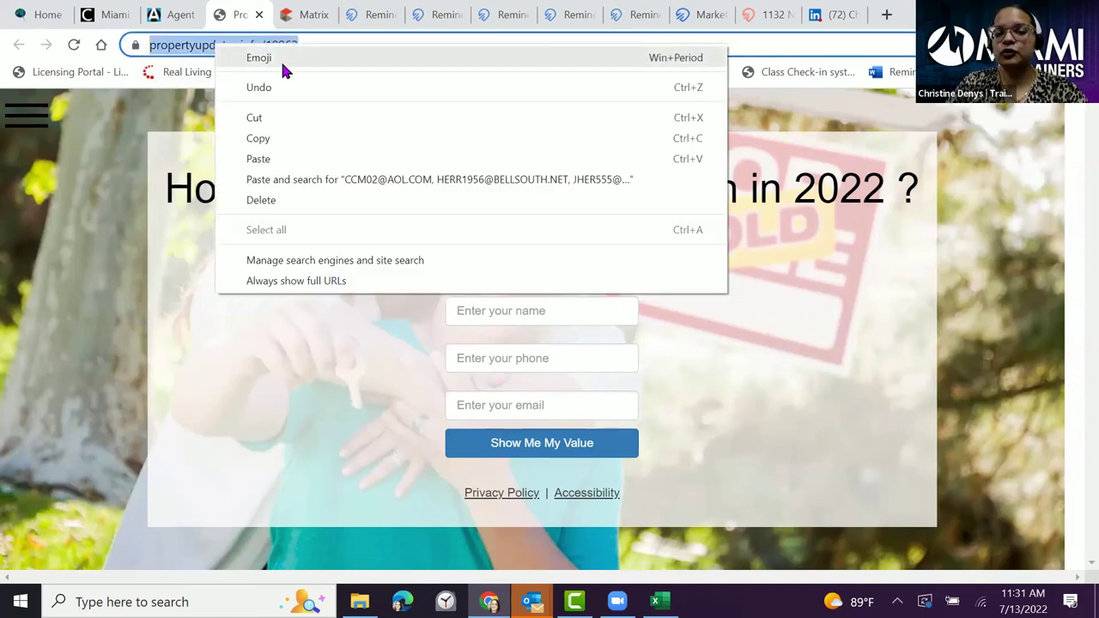
{"action": "left_click", "coordinate": [262, 138]}
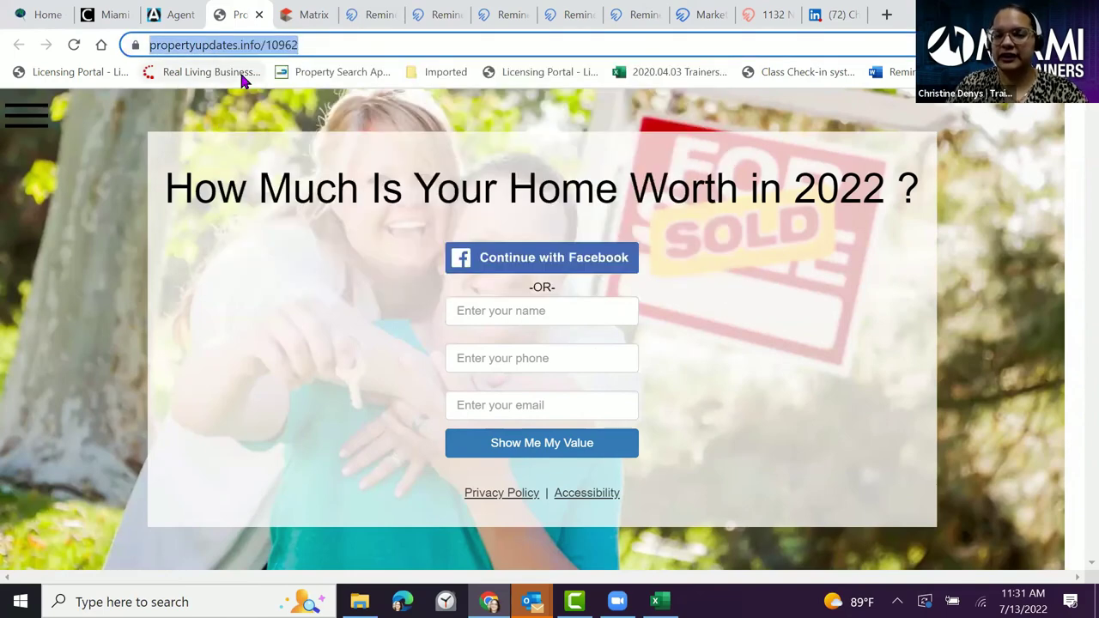
{"action": "left_click", "coordinate": [449, 19]}
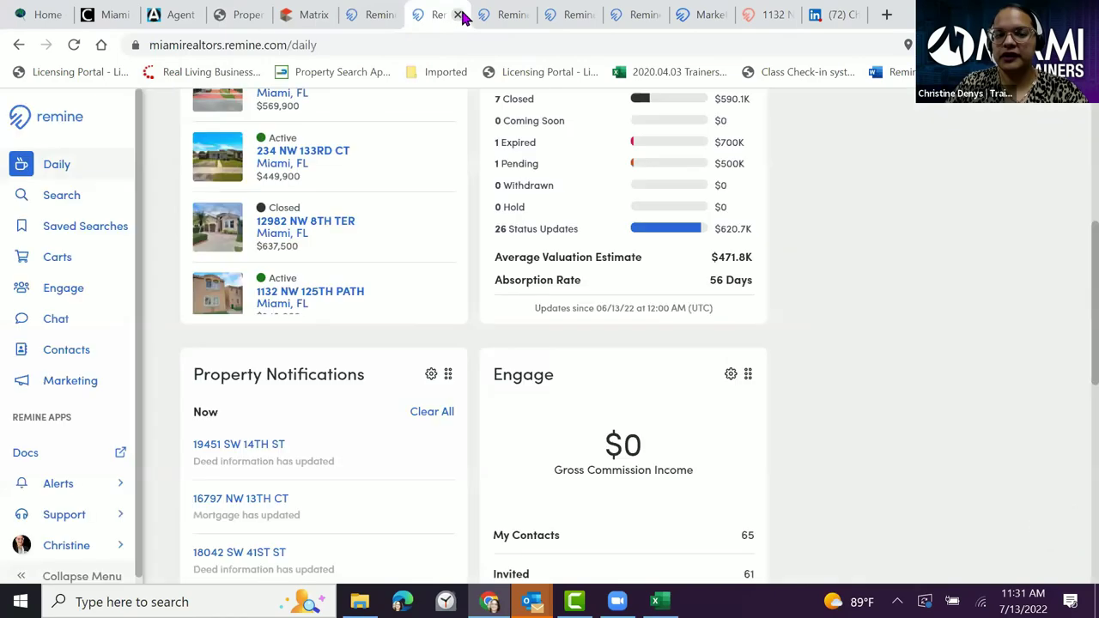
- Paste propertyupdates.info/10962 into the program's Landing Page URL field
{"action": "left_click", "coordinate": [512, 15]}
{"action": "left_click", "coordinate": [568, 16]}
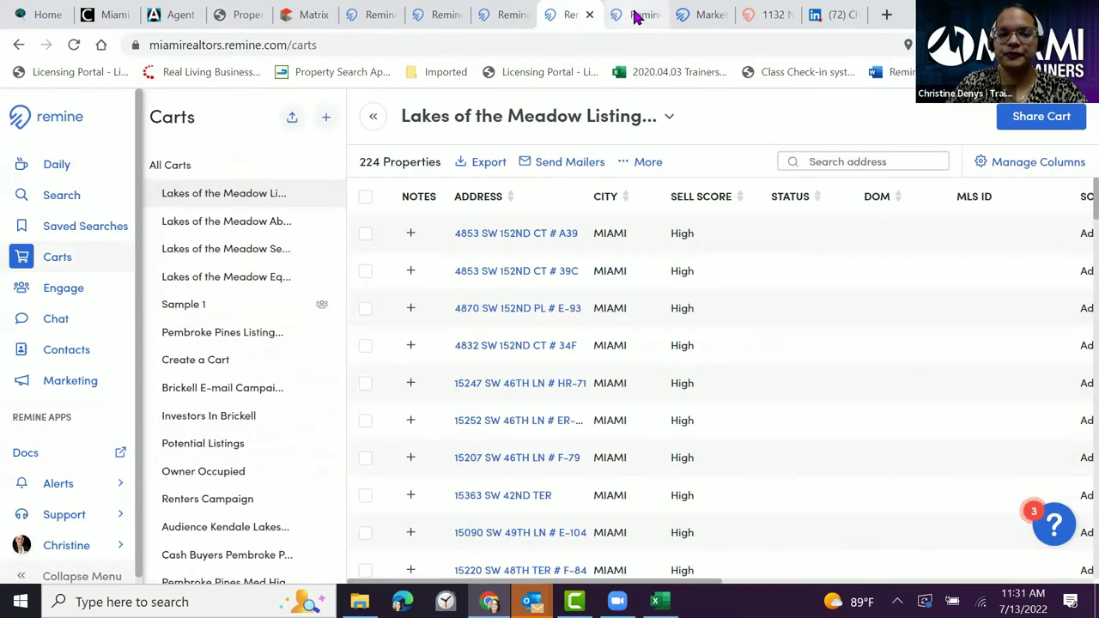
{"action": "left_click", "coordinate": [642, 16]}
{"action": "left_click", "coordinate": [700, 17]}
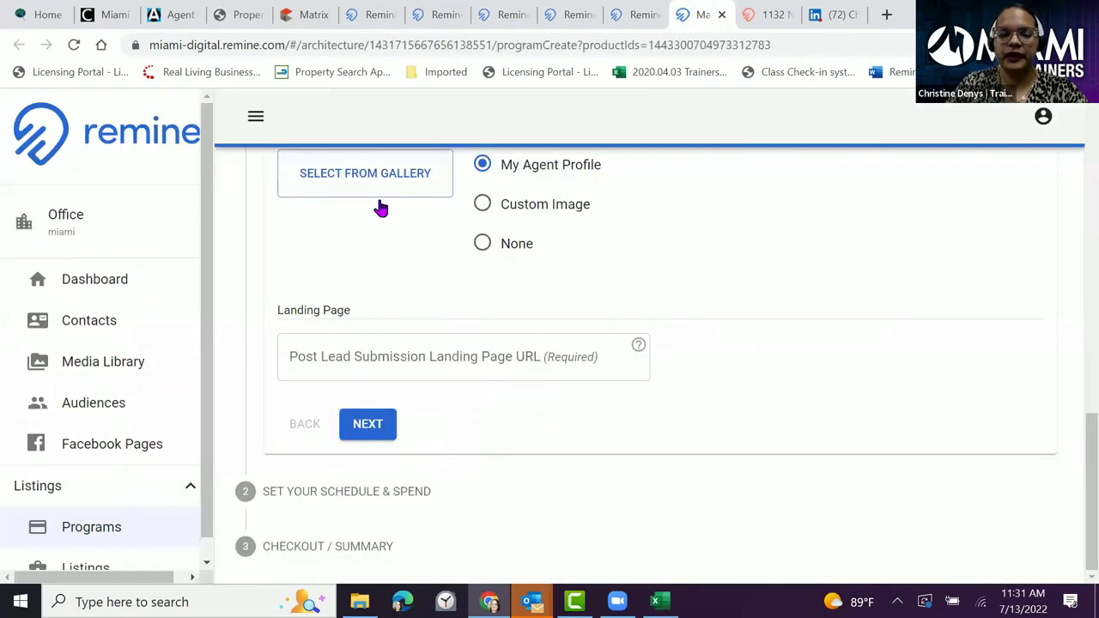
{"action": "left_click", "coordinate": [319, 361]}
{"action": "right_click", "coordinate": [324, 361]}
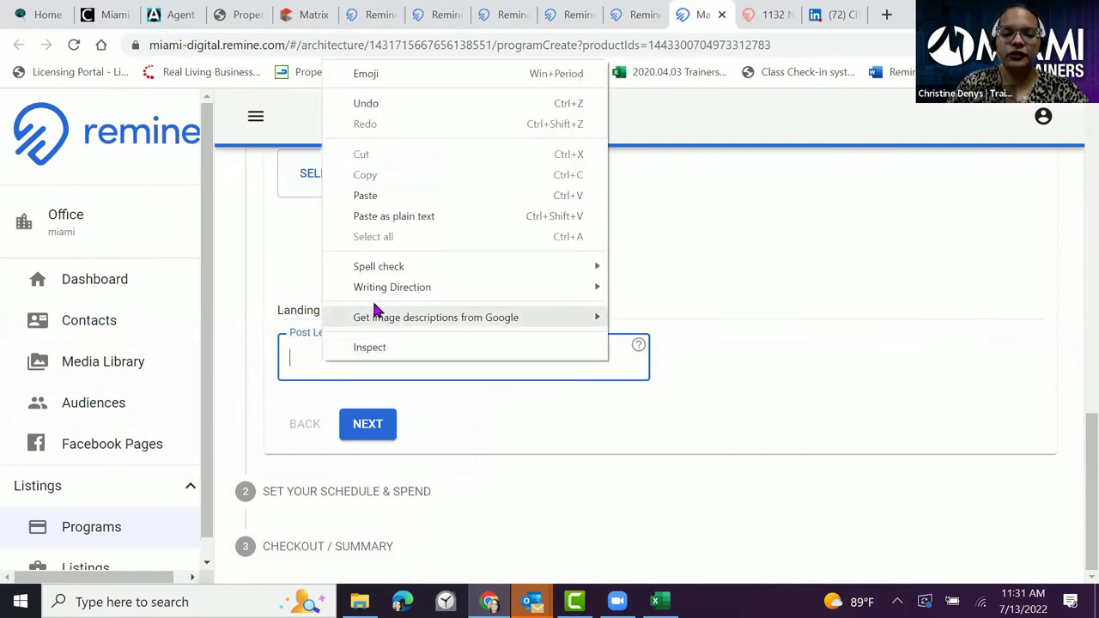
{"action": "left_click", "coordinate": [389, 198]}
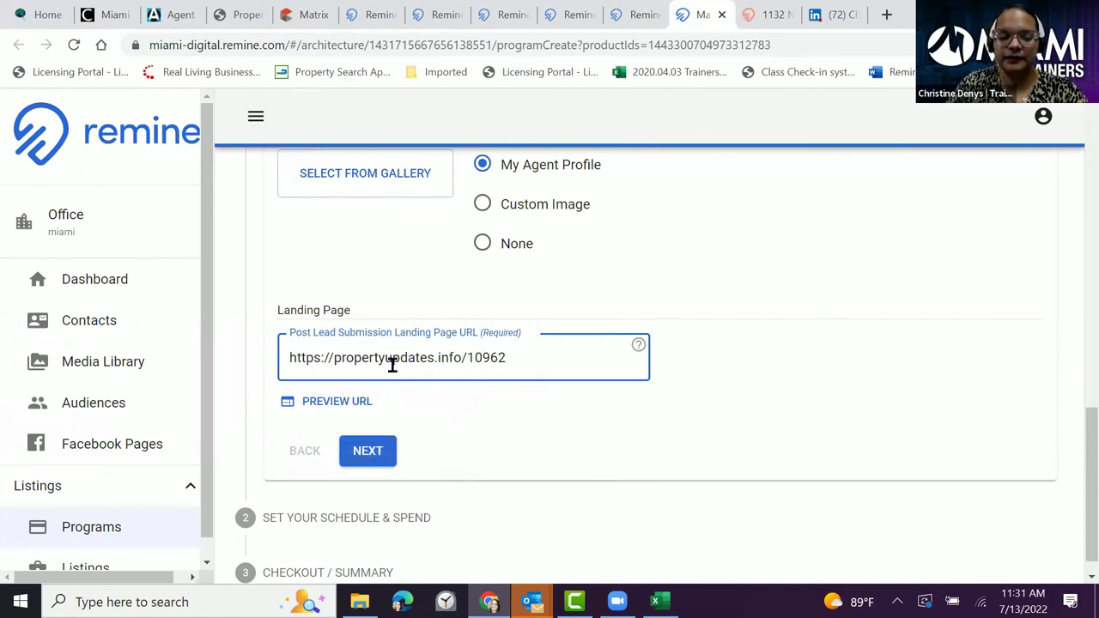
- Use a custom agent overlay image, choosing 'Looking for an Agent?' from the gallery
{"action": "scroll", "coordinate": [400, 359], "scroll_direction": "down", "scroll_amount": 1}
{"action": "left_click", "coordinate": [368, 434]}
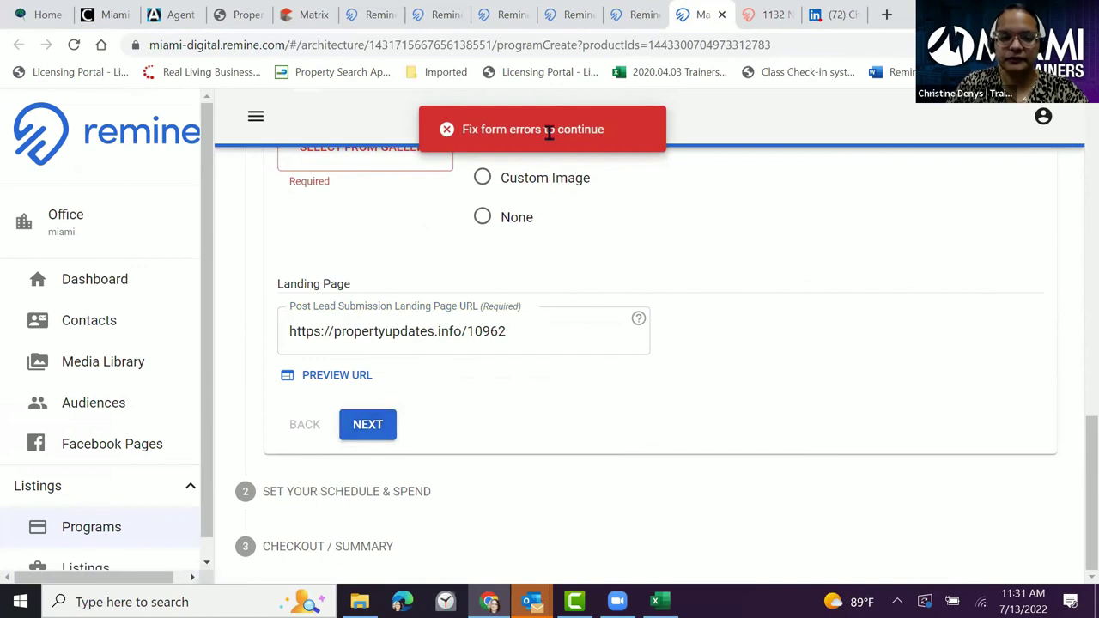
{"action": "scroll", "coordinate": [772, 266], "scroll_direction": "up", "scroll_amount": 2}
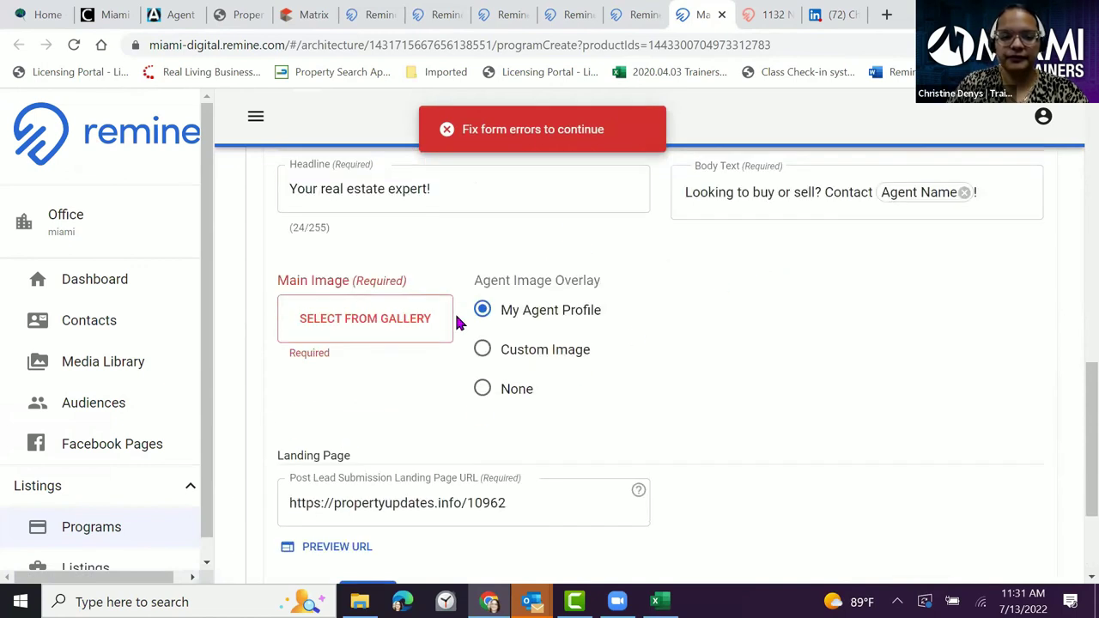
{"action": "left_click", "coordinate": [485, 353]}
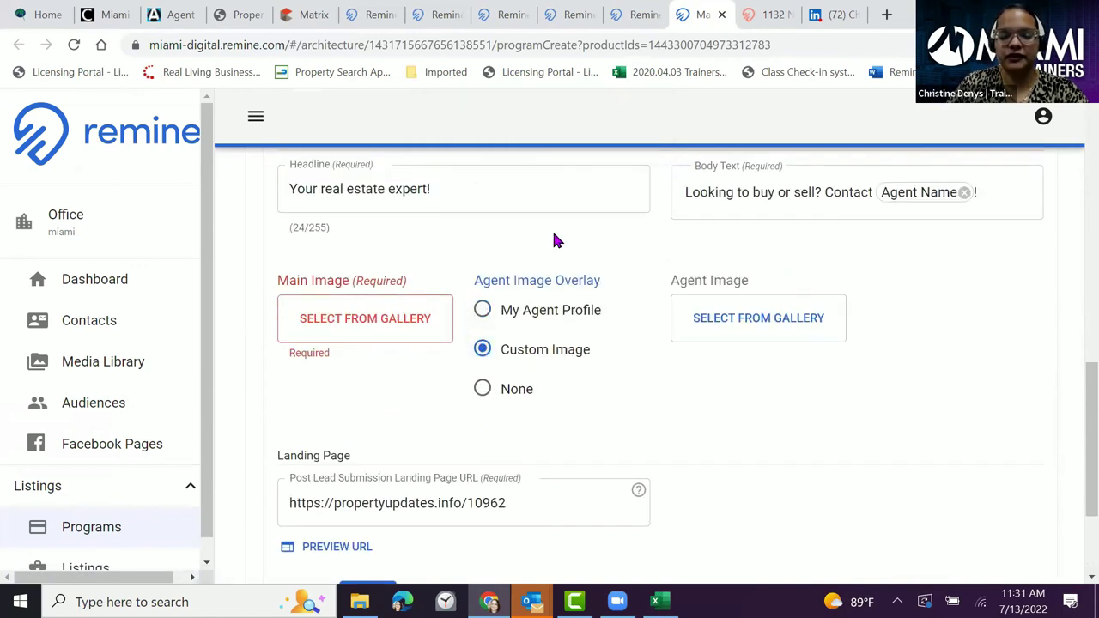
{"action": "left_click", "coordinate": [763, 316]}
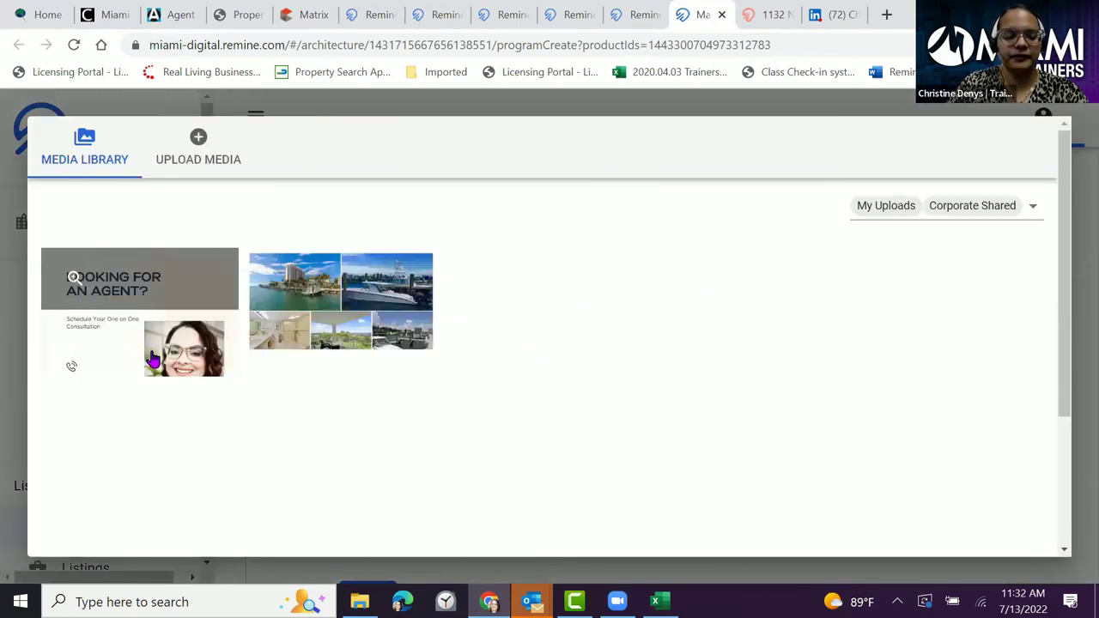
{"action": "left_click", "coordinate": [157, 370]}
{"action": "scroll", "coordinate": [872, 334], "scroll_direction": "down", "scroll_amount": 3}
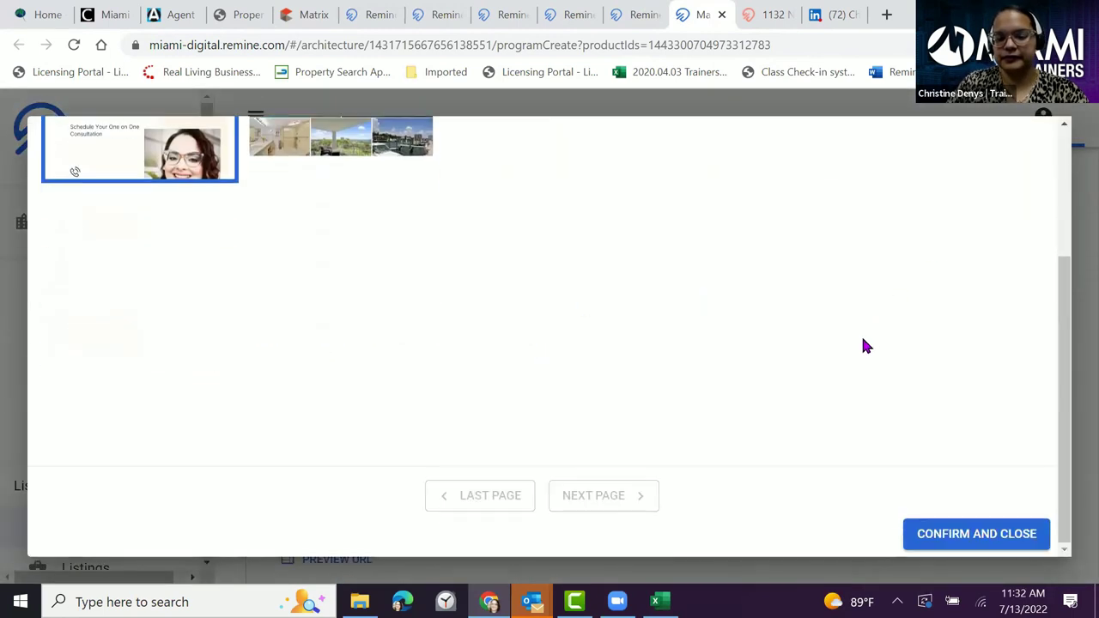
{"action": "left_click", "coordinate": [966, 533]}
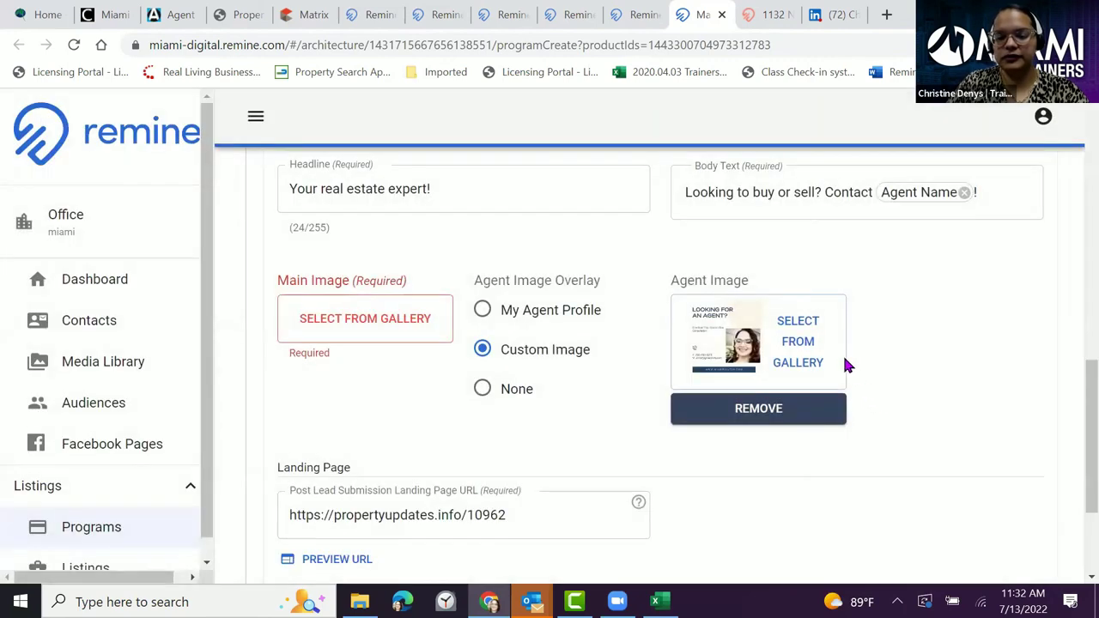
{"action": "scroll", "coordinate": [604, 389], "scroll_direction": "down", "scroll_amount": 2}
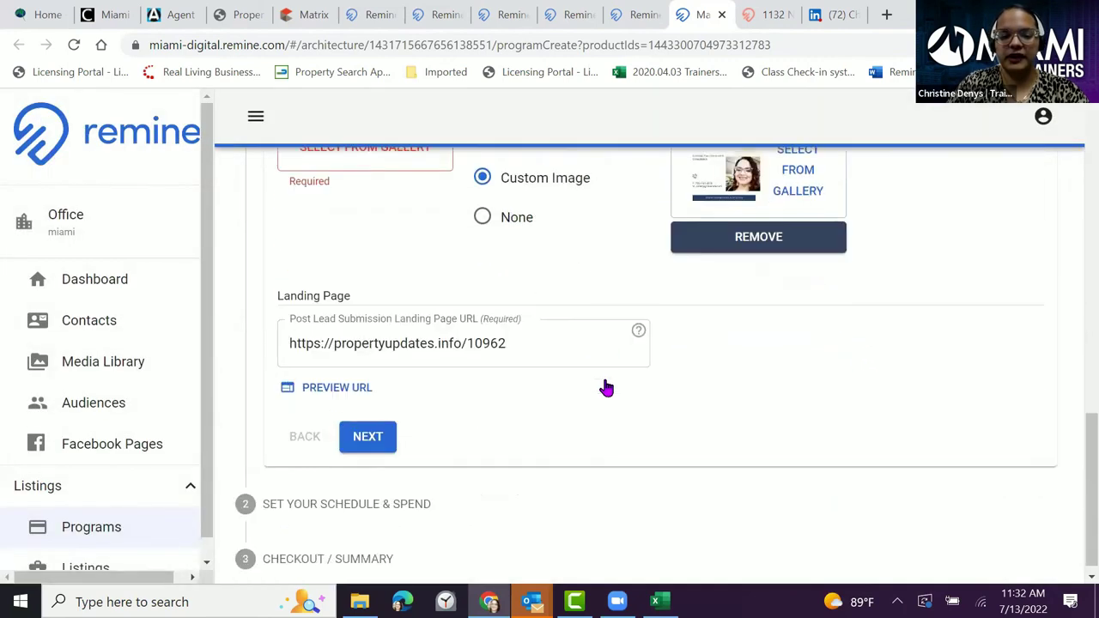
{"action": "left_click", "coordinate": [368, 423]}
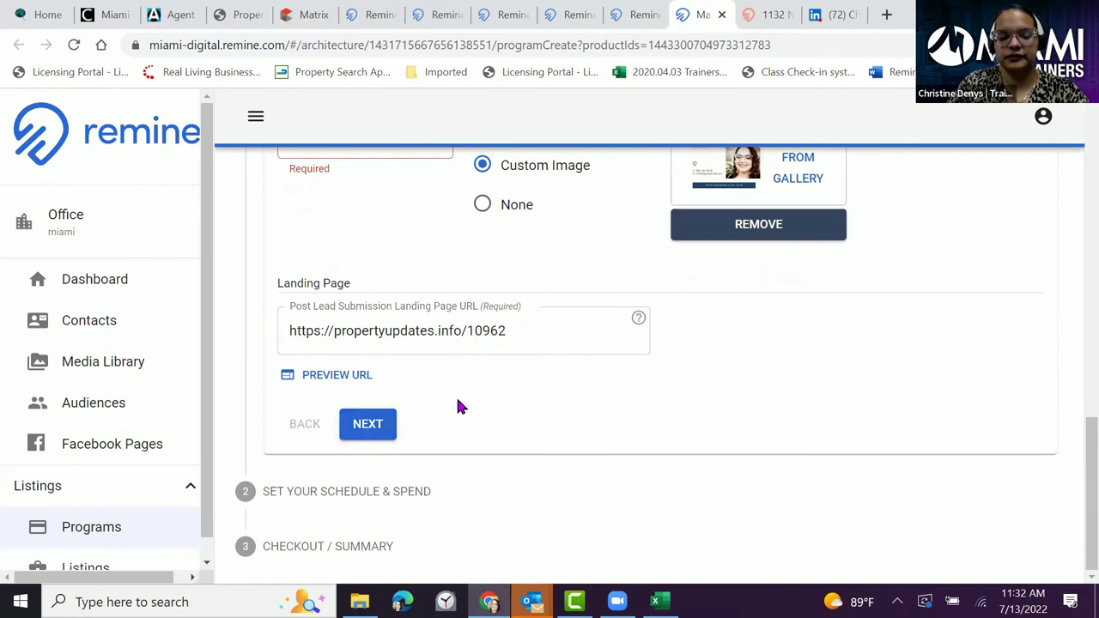
{"action": "scroll", "coordinate": [447, 402], "scroll_direction": "up", "scroll_amount": 1}
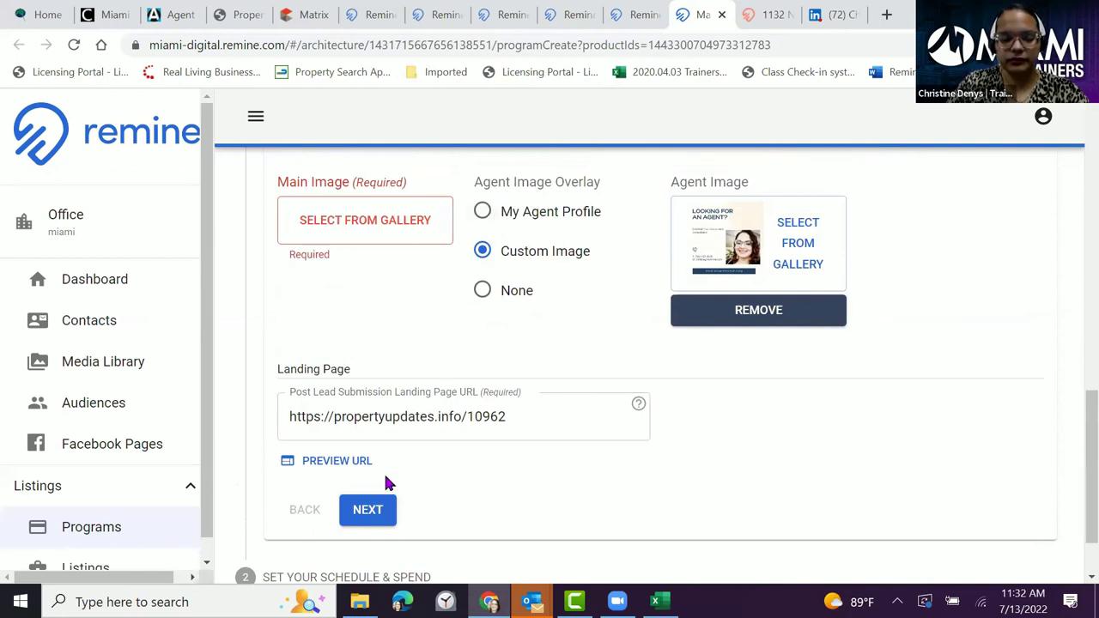
{"action": "left_click", "coordinate": [341, 461]}
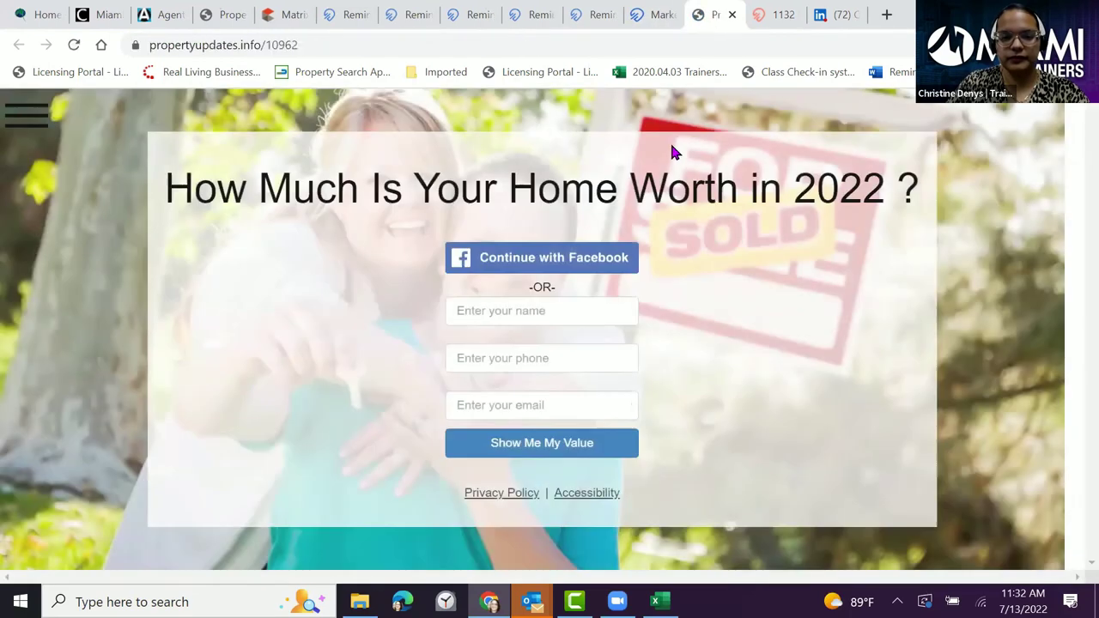
{"action": "left_click", "coordinate": [731, 14]}
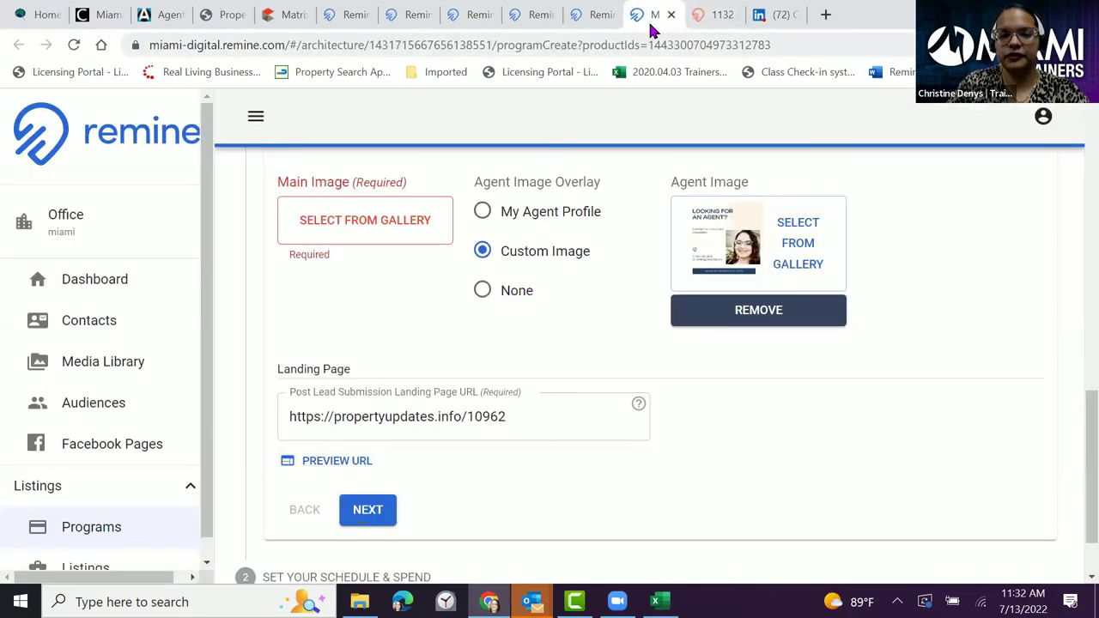
{"action": "scroll", "coordinate": [337, 377], "scroll_direction": "up", "scroll_amount": 2}
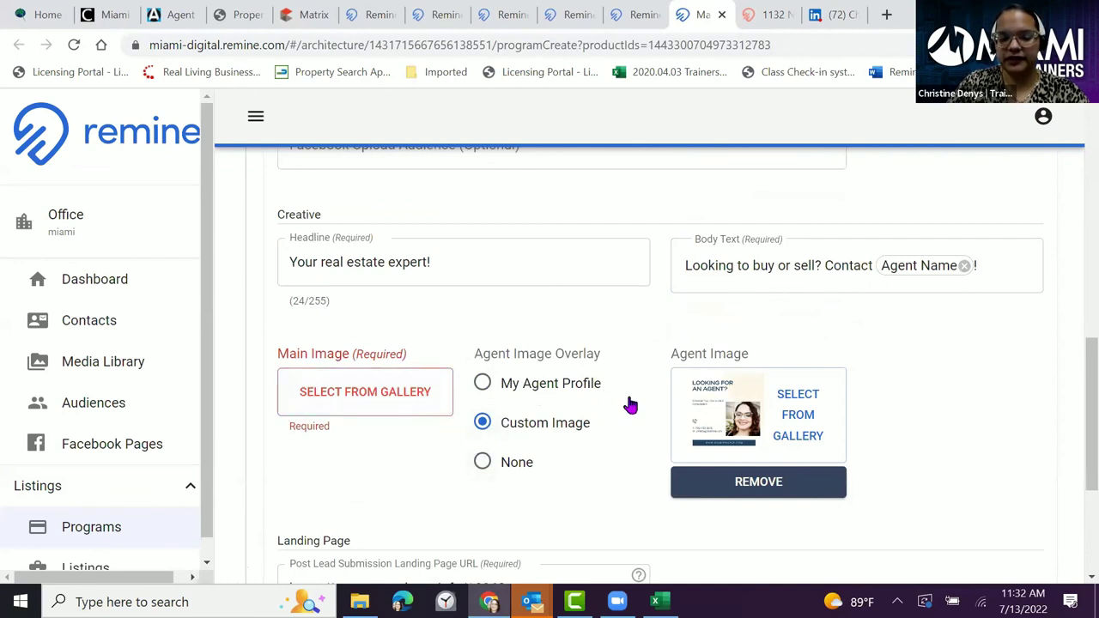
- Set 'Looking for an Agent?' as the main ad image and continue to Schedule & Spend
{"action": "left_click", "coordinate": [490, 384]}
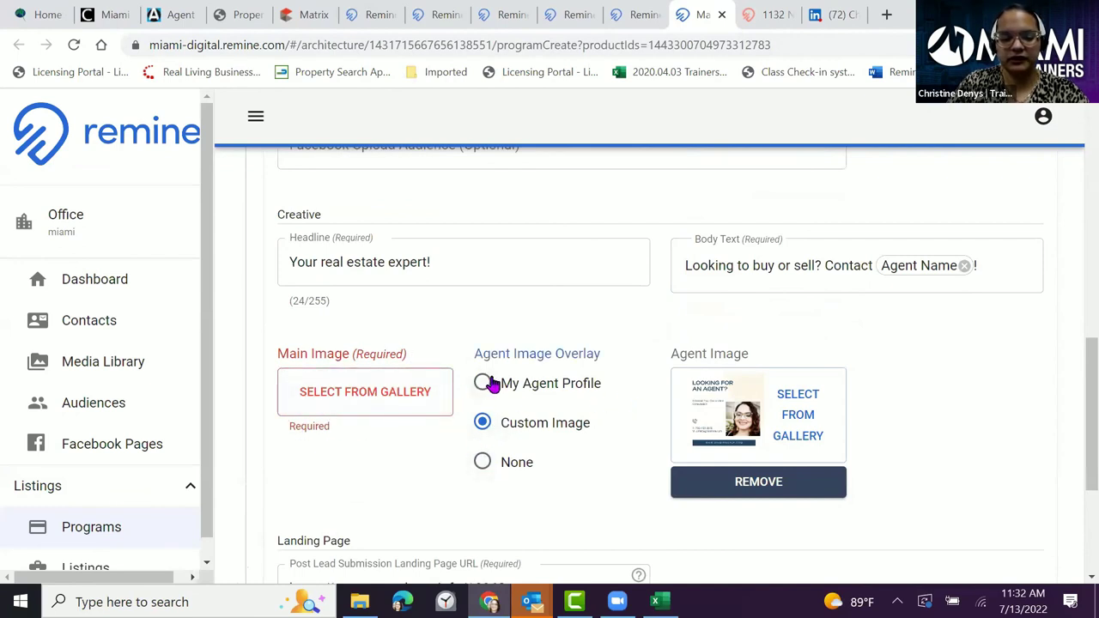
{"action": "left_click", "coordinate": [397, 410]}
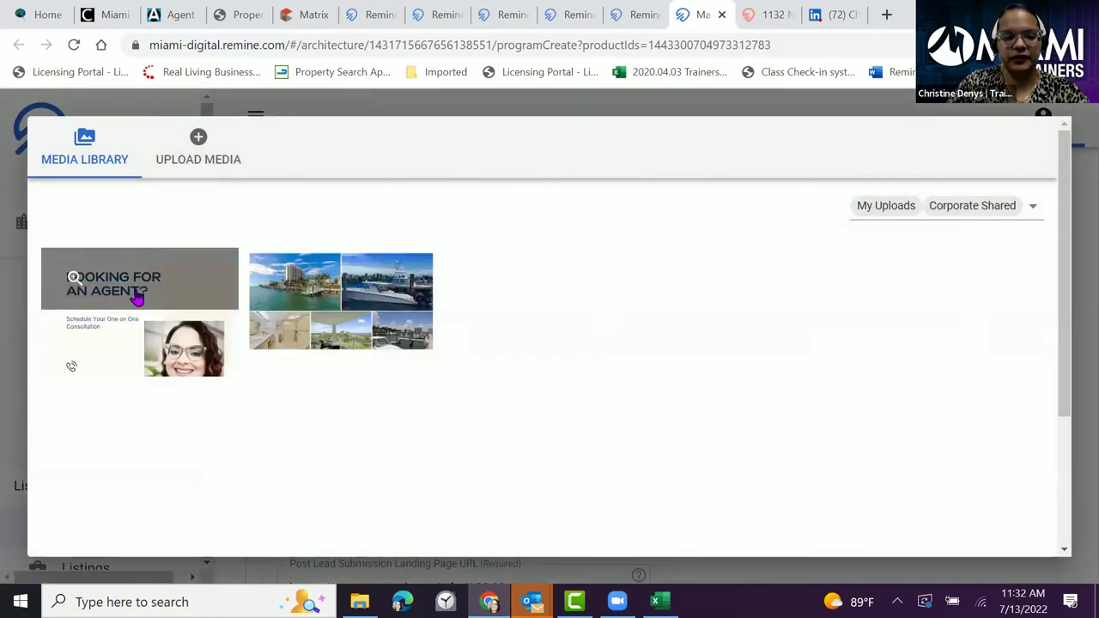
{"action": "left_click", "coordinate": [136, 349]}
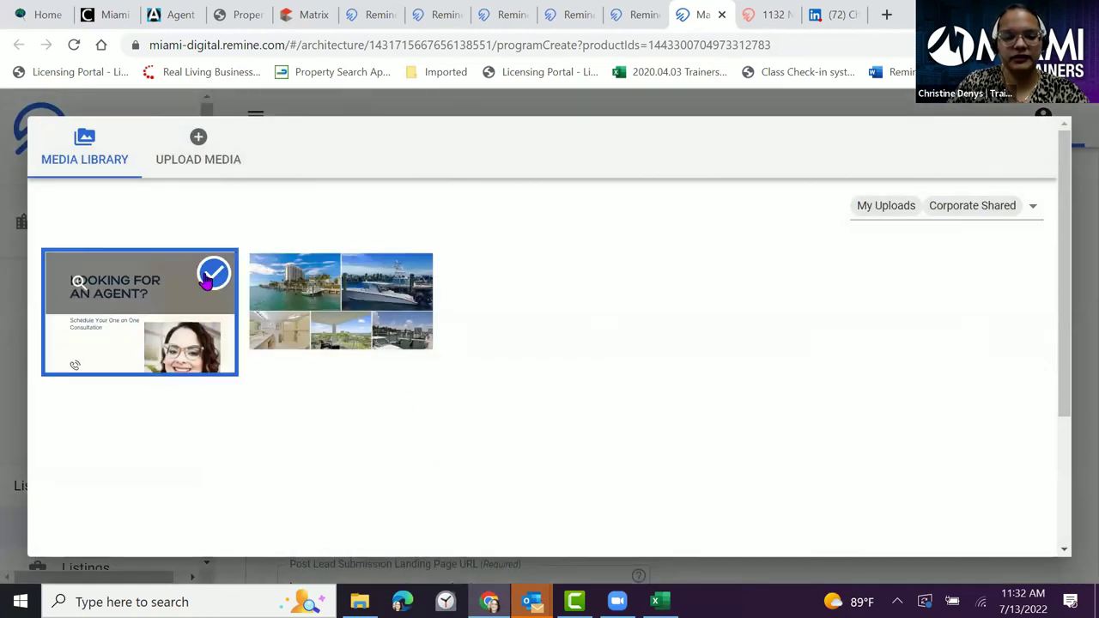
{"action": "scroll", "coordinate": [979, 369], "scroll_direction": "down", "scroll_amount": 3}
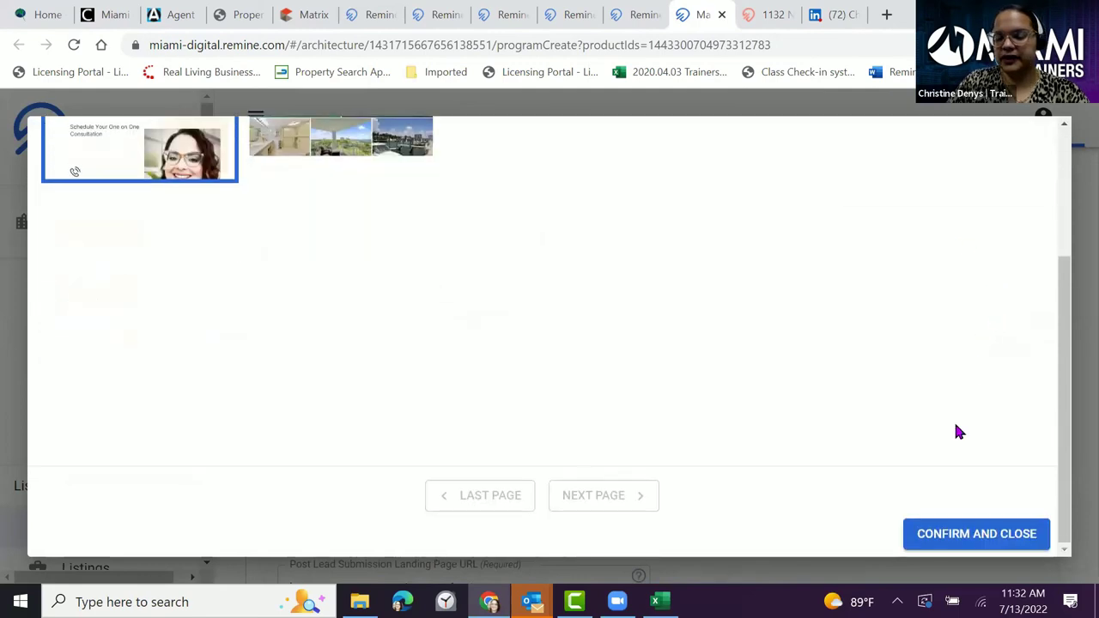
{"action": "left_click", "coordinate": [951, 529]}
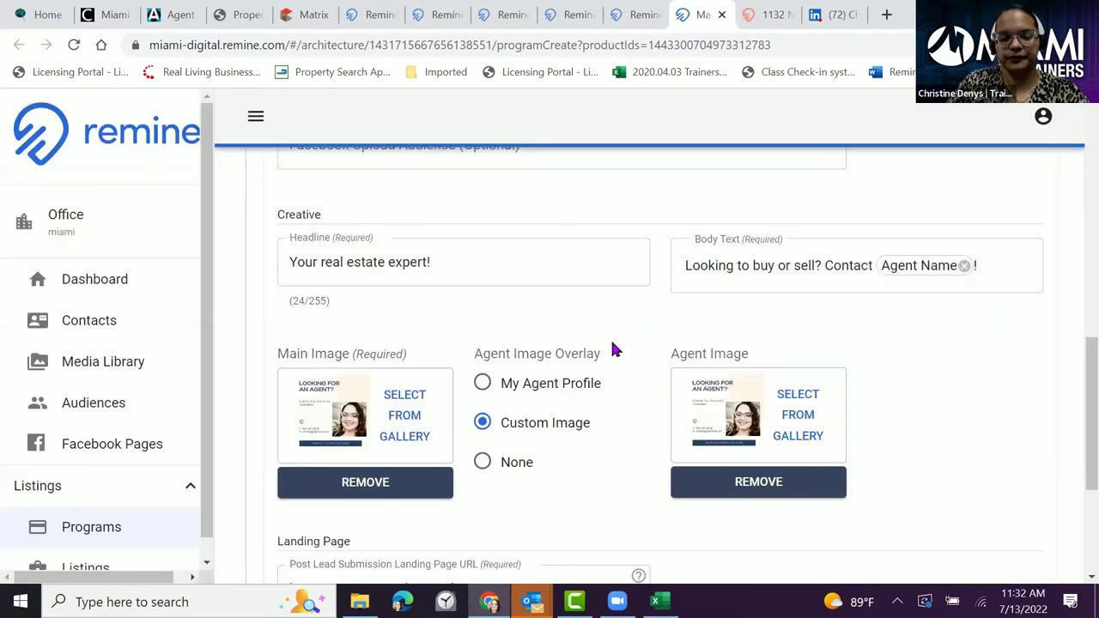
{"action": "scroll", "coordinate": [610, 352], "scroll_direction": "down", "scroll_amount": 2}
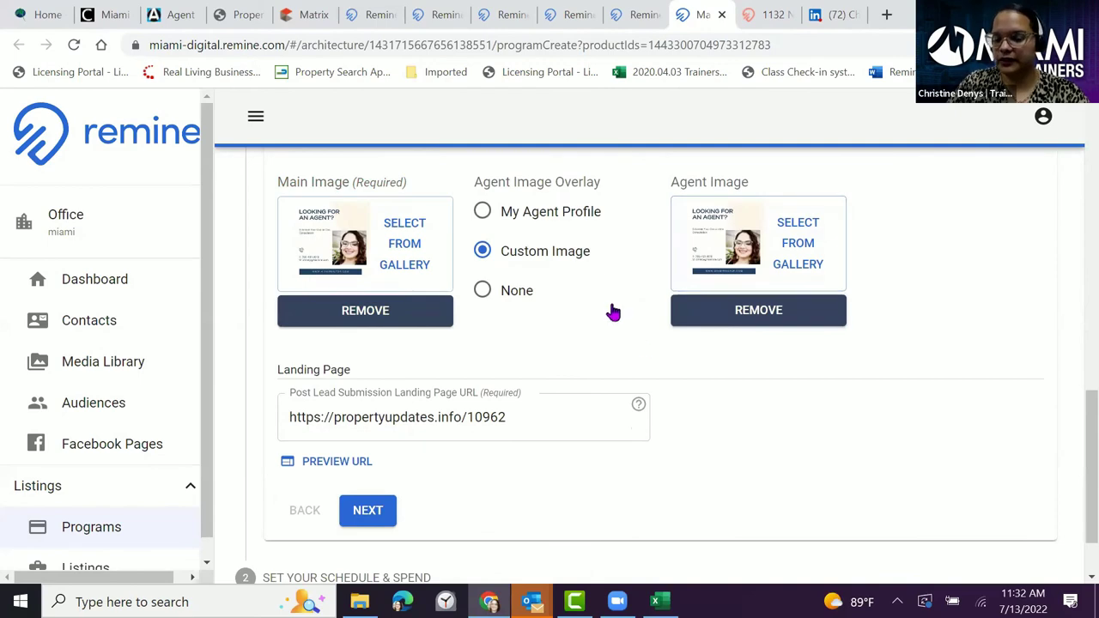
{"action": "scroll", "coordinate": [612, 311], "scroll_direction": "down", "scroll_amount": 1}
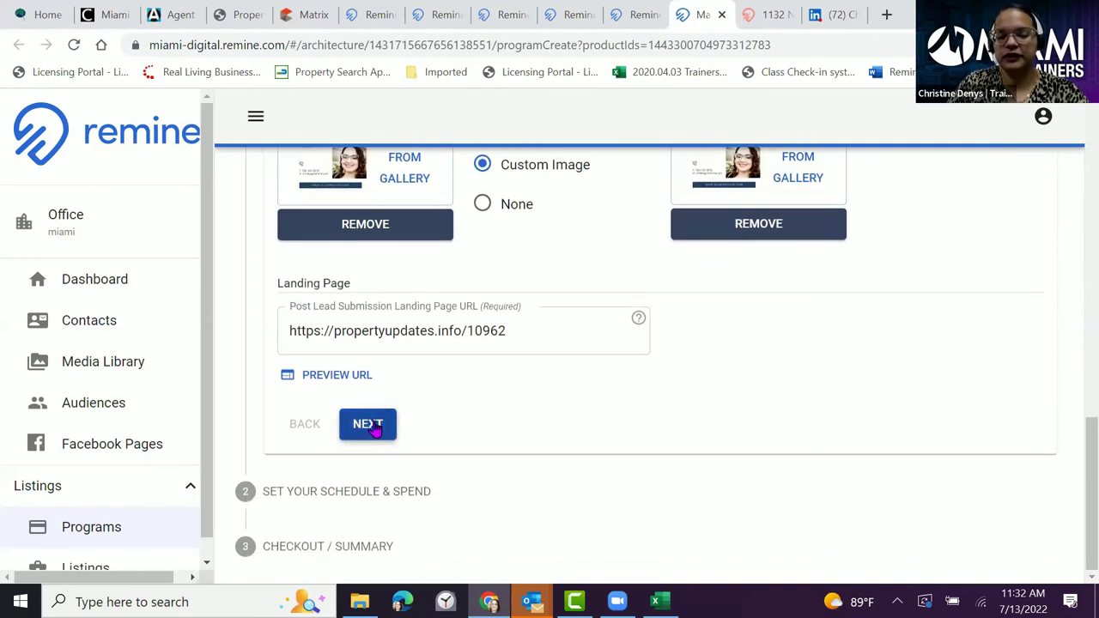
{"action": "left_click", "coordinate": [381, 422]}
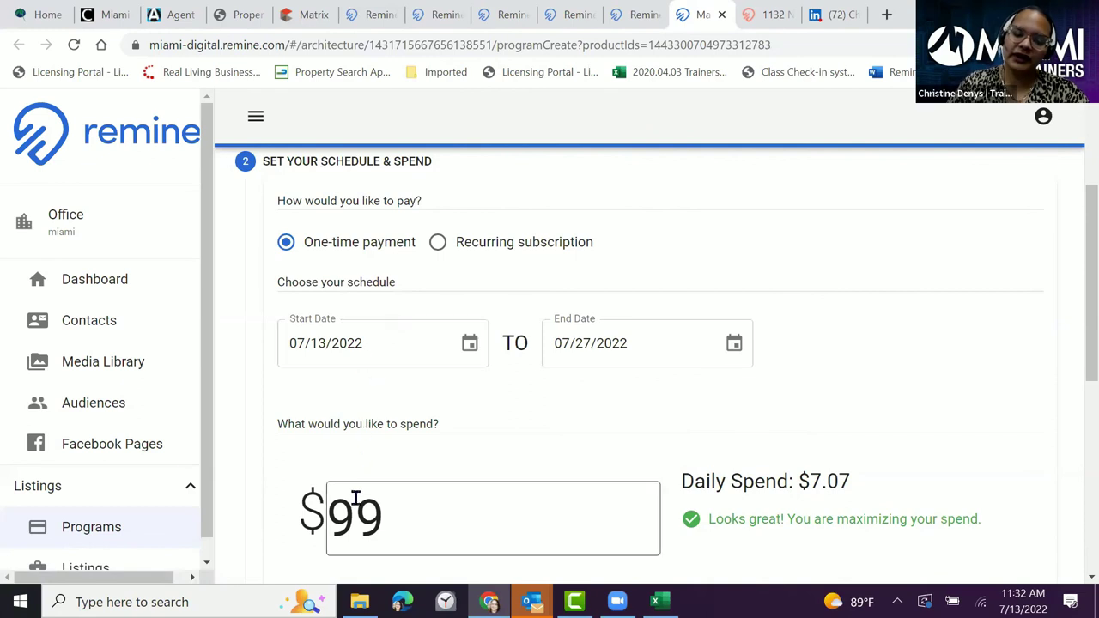
- Change the spend from $99 to $49, leaving the 07/27/2022 end date unchanged
{"action": "left_click_drag", "start_coordinate": [380, 521], "coordinate": [317, 508]}
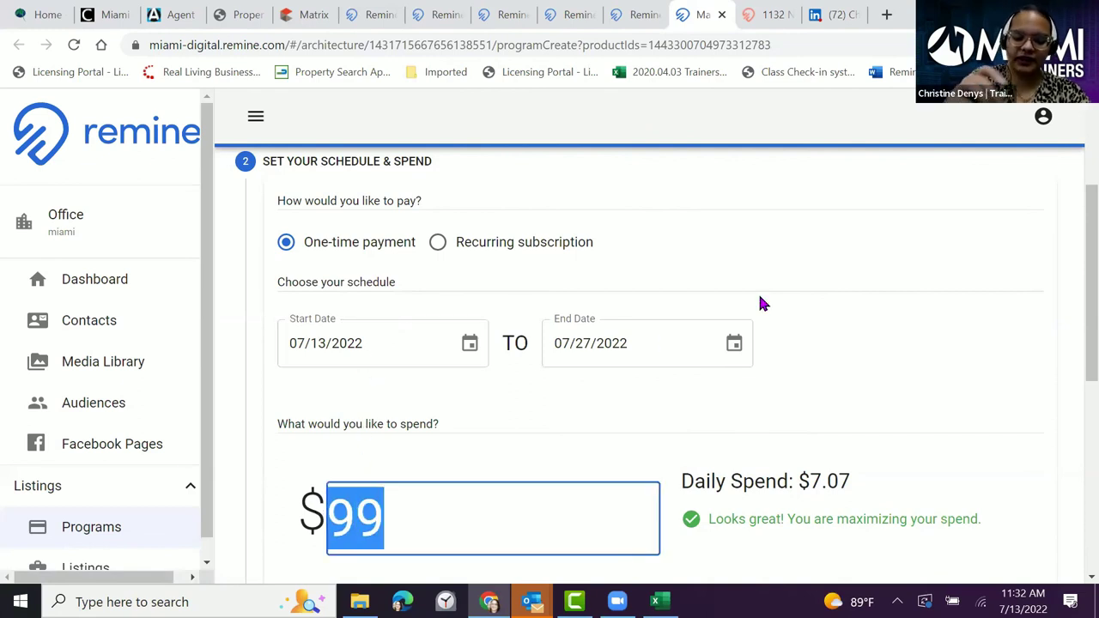
{"action": "type", "text": "40"}
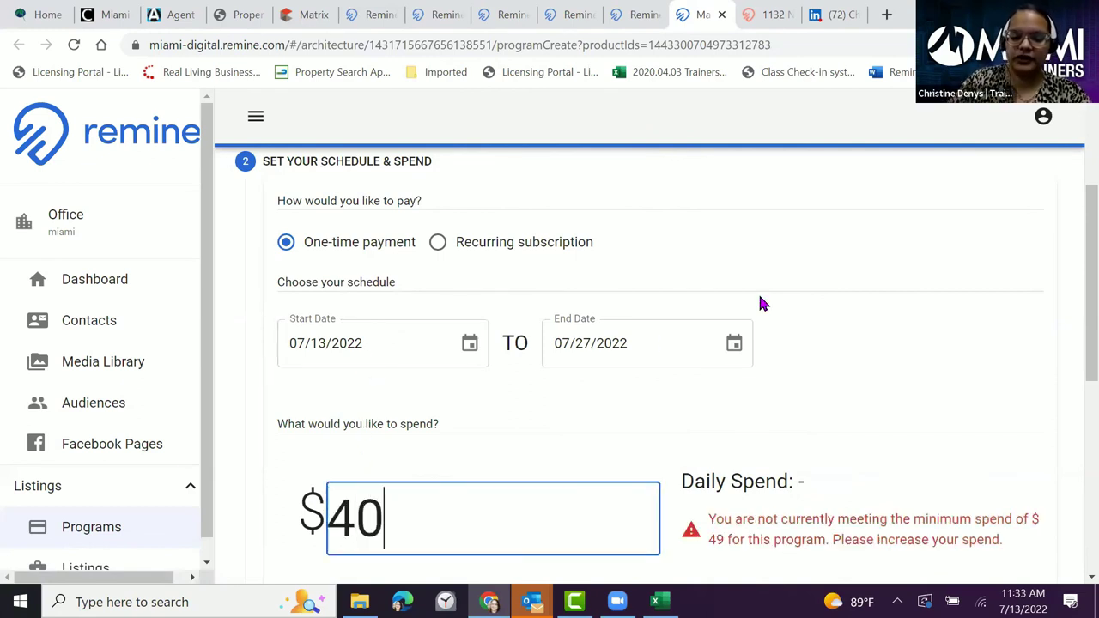
{"action": "key", "text": "BackSpace"}
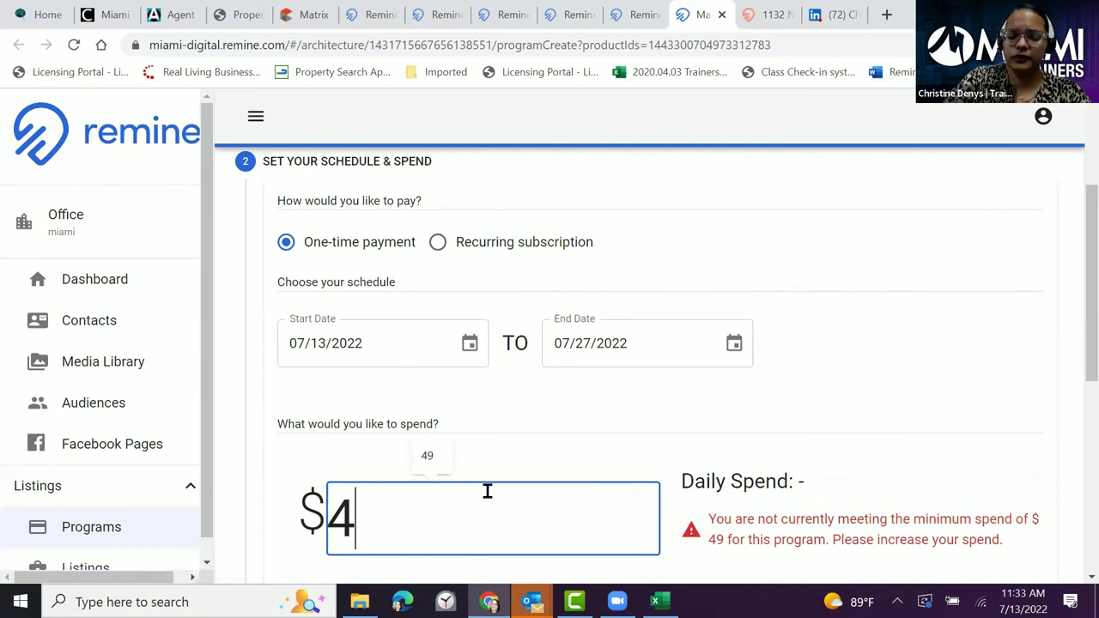
{"action": "type", "text": "9"}
{"action": "left_click", "coordinate": [844, 368]}
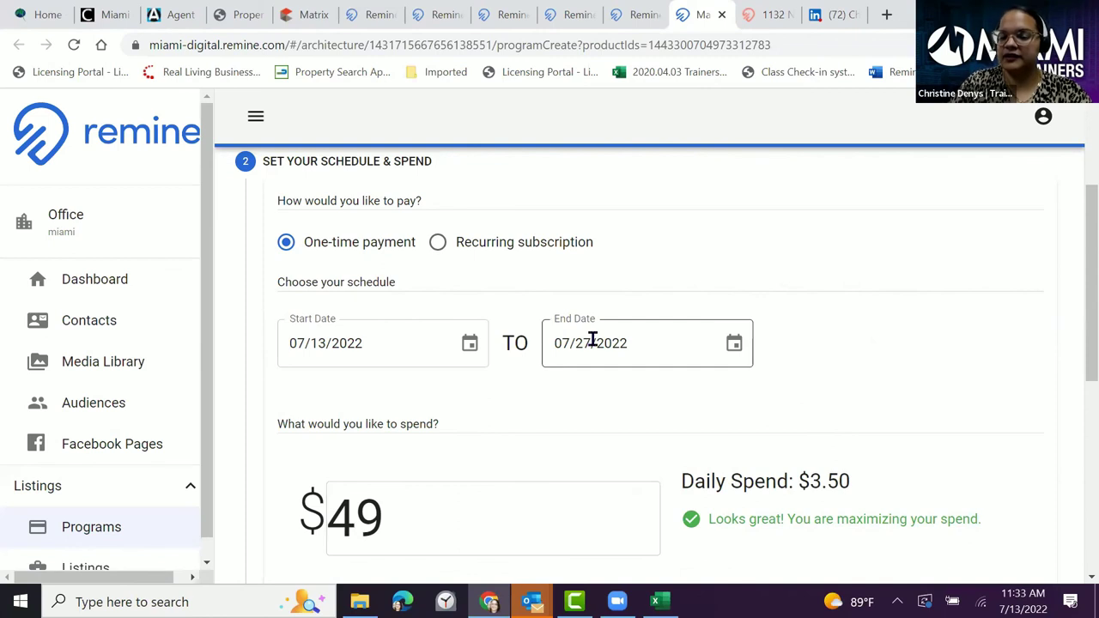
{"action": "left_click", "coordinate": [734, 343]}
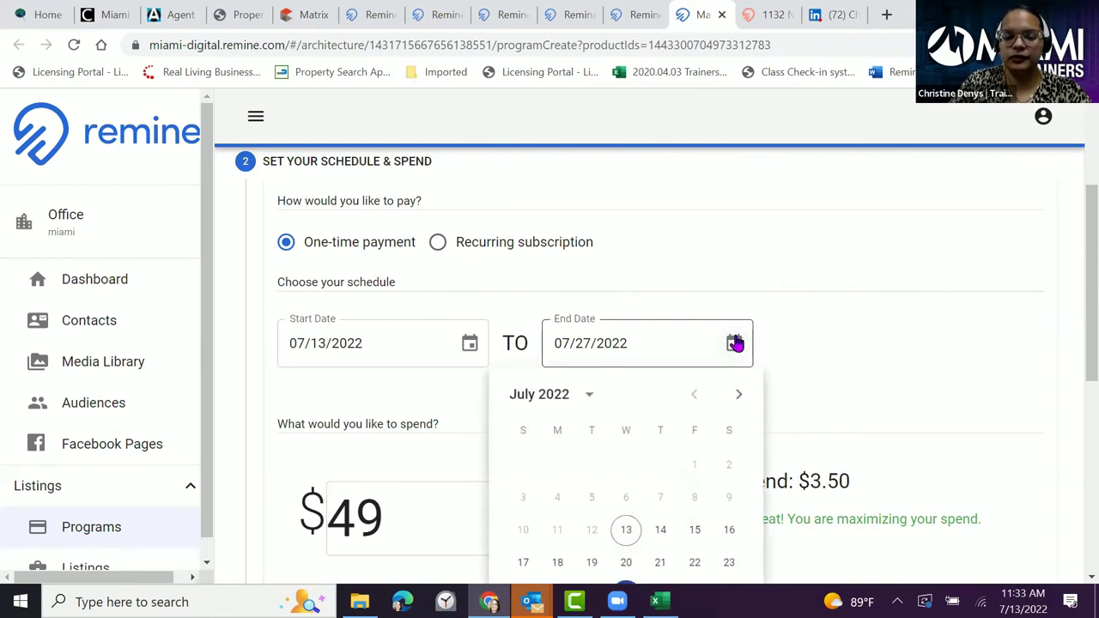
{"action": "scroll", "coordinate": [844, 306], "scroll_direction": "down", "scroll_amount": 1}
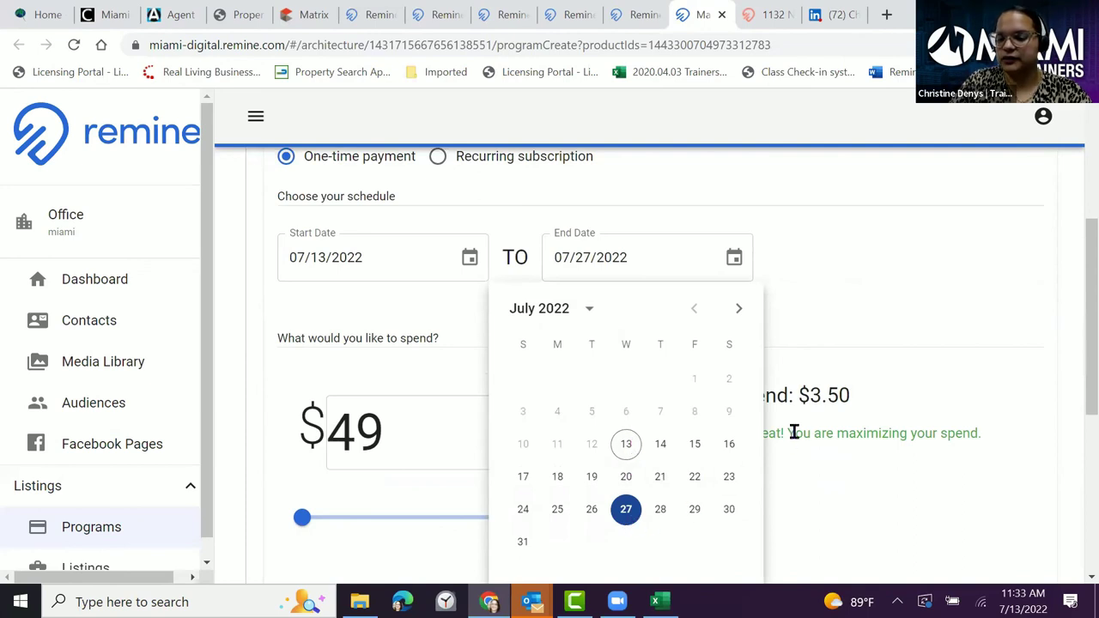
{"action": "left_click", "coordinate": [841, 279]}
{"action": "scroll", "coordinate": [892, 277], "scroll_direction": "down", "scroll_amount": 5}
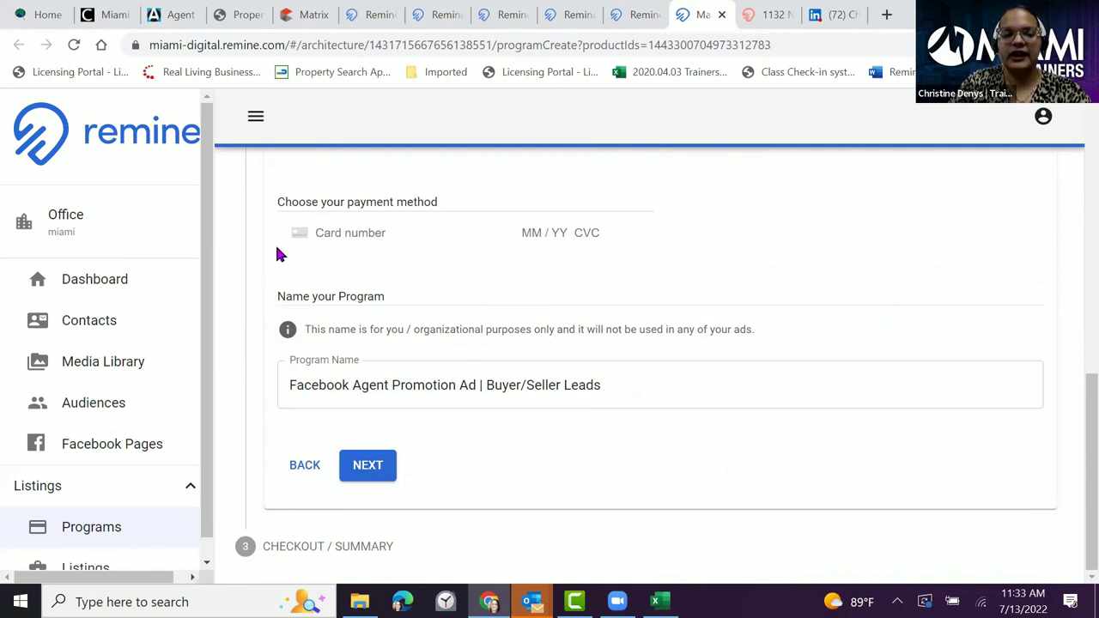
- Start entering a payment card, then repeatedly try advancing to the checkout summary
{"action": "left_click", "coordinate": [340, 232]}
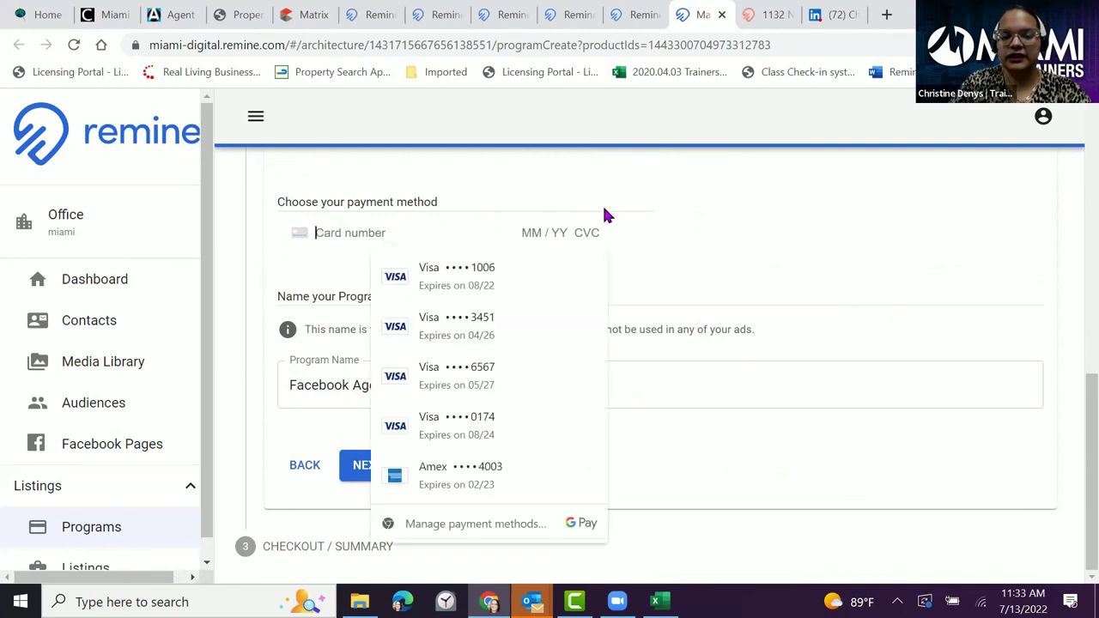
{"action": "left_click", "coordinate": [812, 193]}
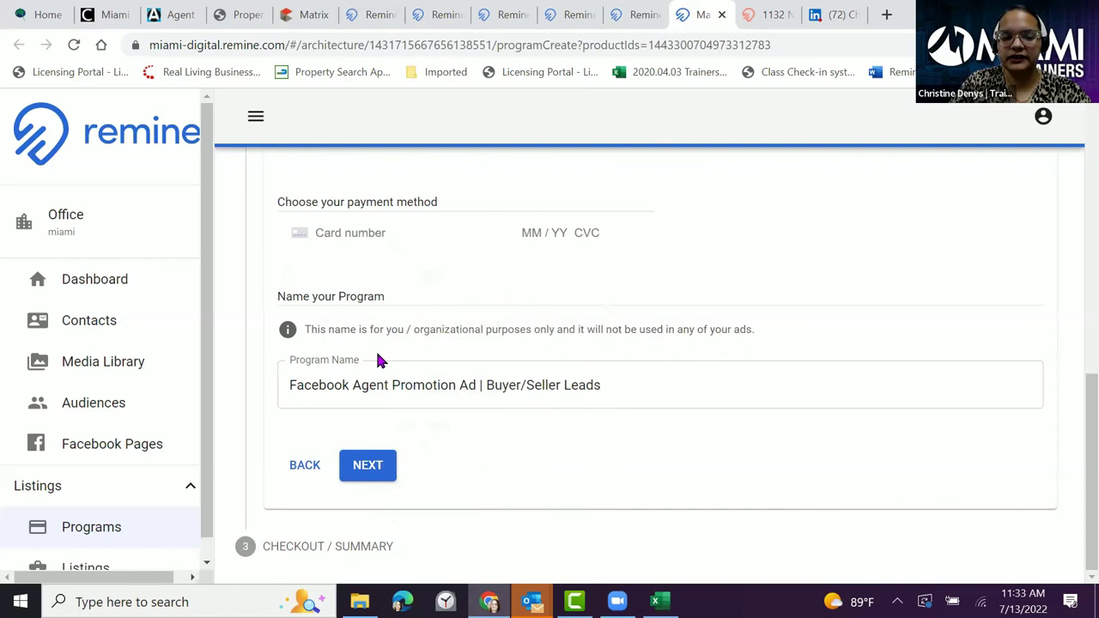
{"action": "left_click", "coordinate": [370, 474]}
{"action": "left_click", "coordinate": [370, 474]}
{"action": "left_click", "coordinate": [370, 474]}
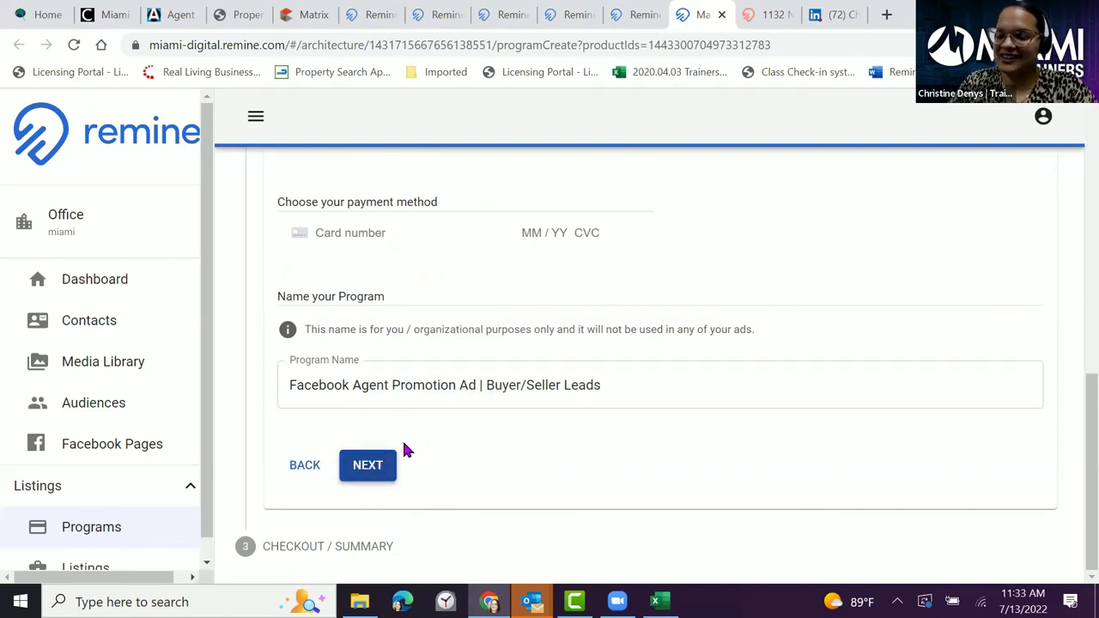
{"action": "scroll", "coordinate": [503, 371], "scroll_direction": "up", "scroll_amount": 1}
{"action": "scroll", "coordinate": [503, 375], "scroll_direction": "up", "scroll_amount": 7}
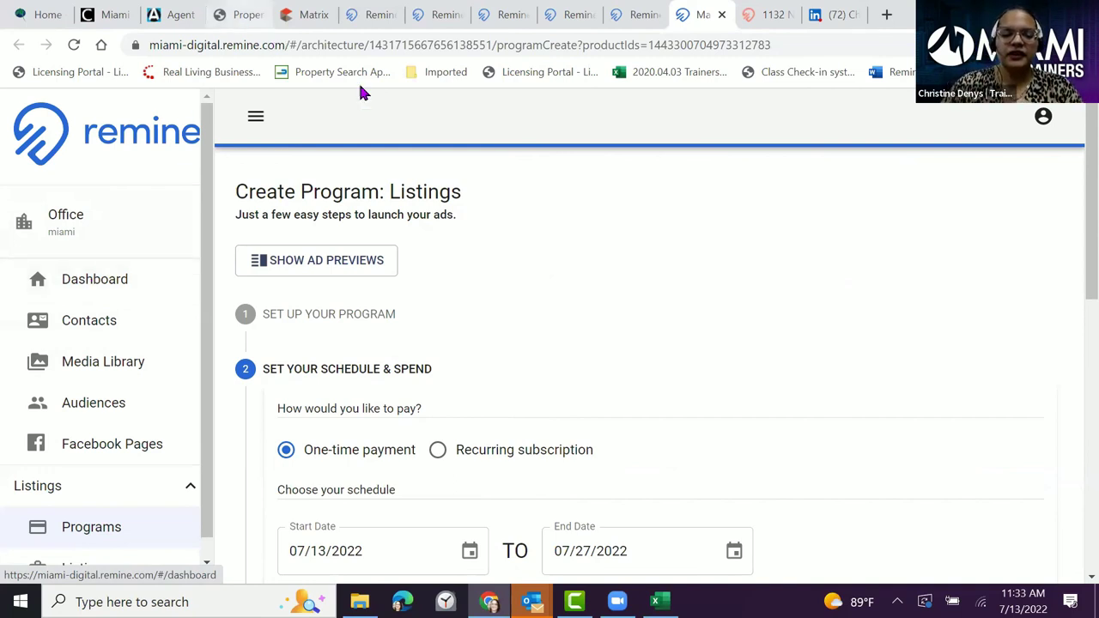
{"action": "scroll", "coordinate": [392, 278], "scroll_direction": "down", "scroll_amount": 3}
{"action": "scroll", "coordinate": [385, 281], "scroll_direction": "up", "scroll_amount": 3}
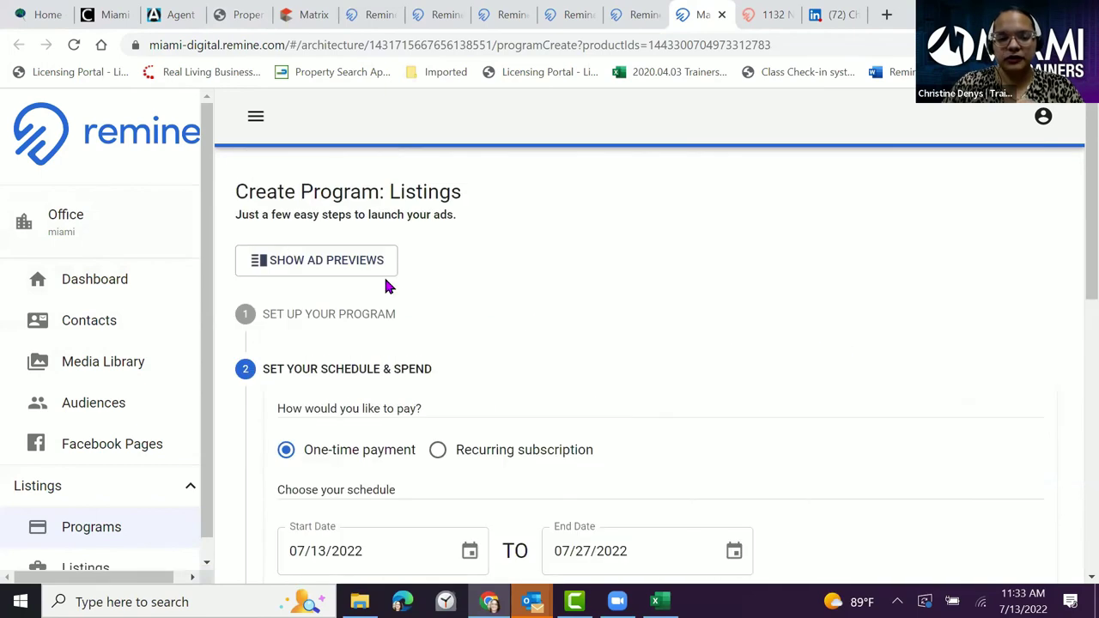
- Discard the unsaved program and browse the Quick Start ad cards on the Dashboard
{"action": "left_click", "coordinate": [76, 279]}
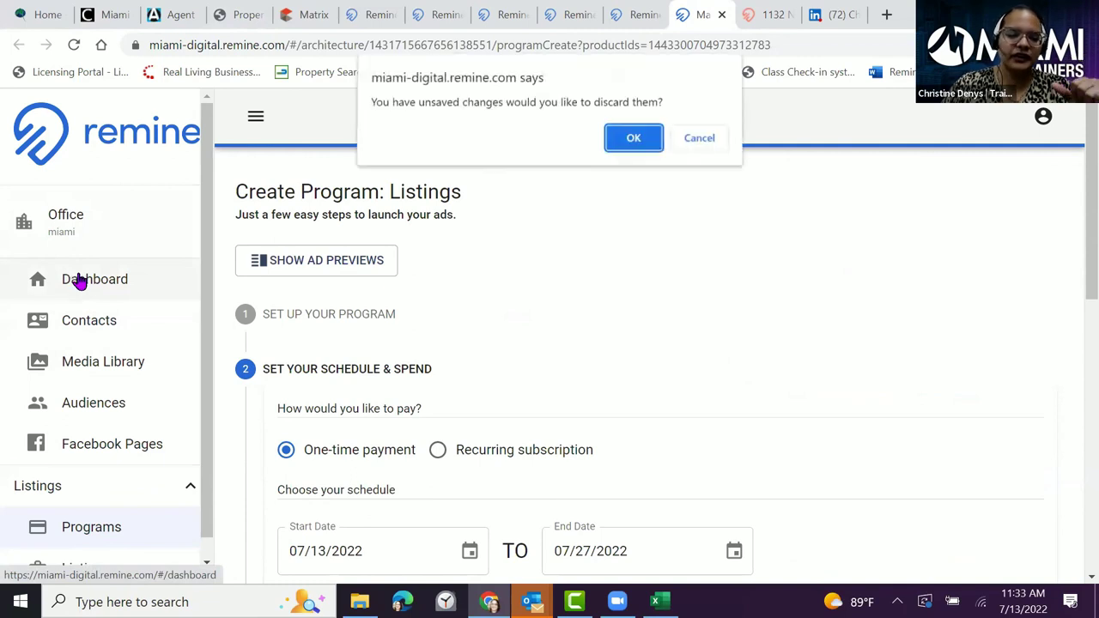
{"action": "left_click", "coordinate": [633, 142]}
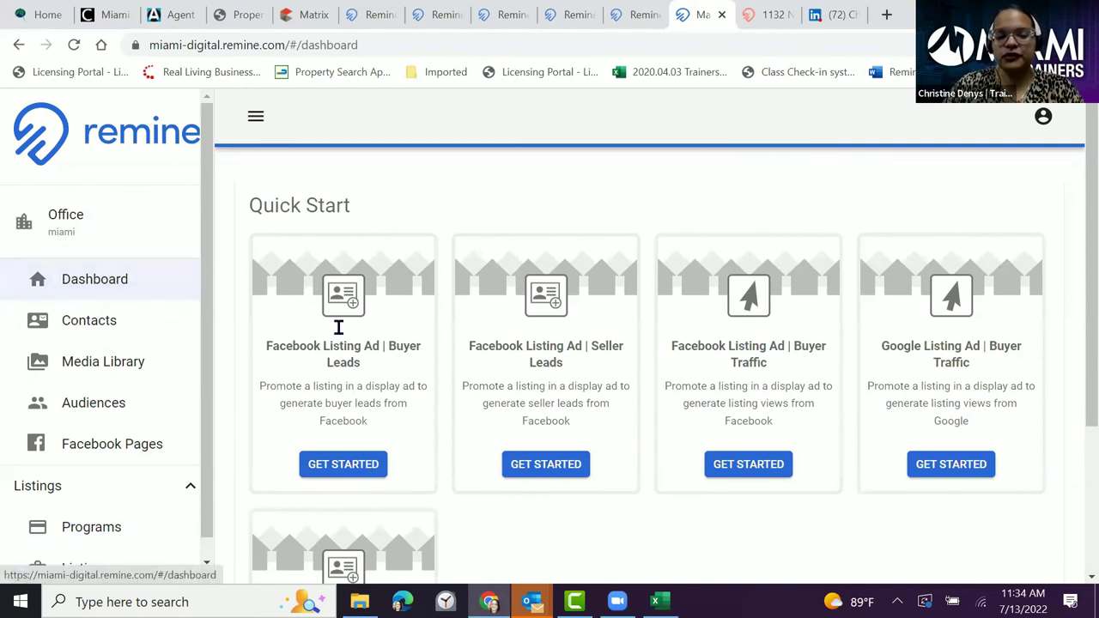
{"action": "scroll", "coordinate": [336, 326], "scroll_direction": "down", "scroll_amount": 1}
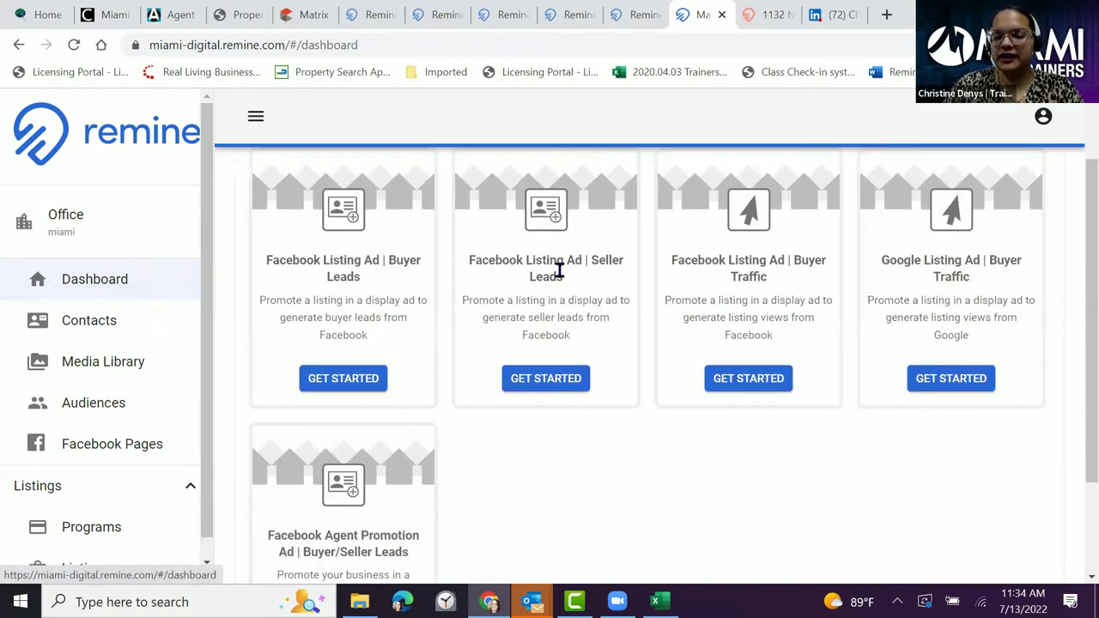
{"action": "left_click", "coordinate": [404, 262]}
{"action": "left_click", "coordinate": [605, 251]}
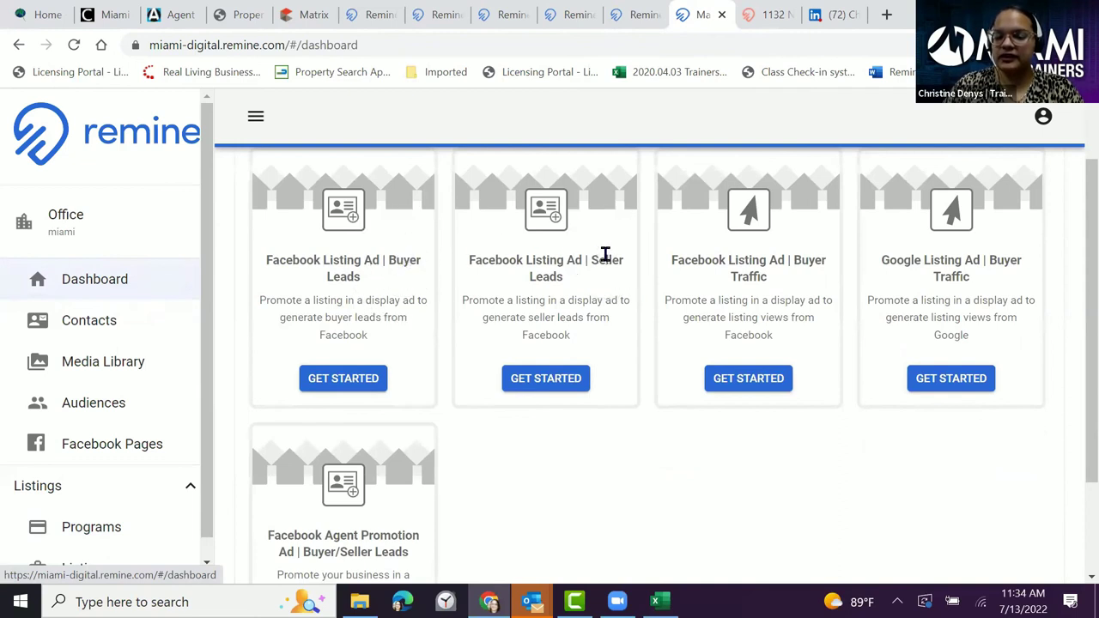
{"action": "left_click", "coordinate": [795, 255]}
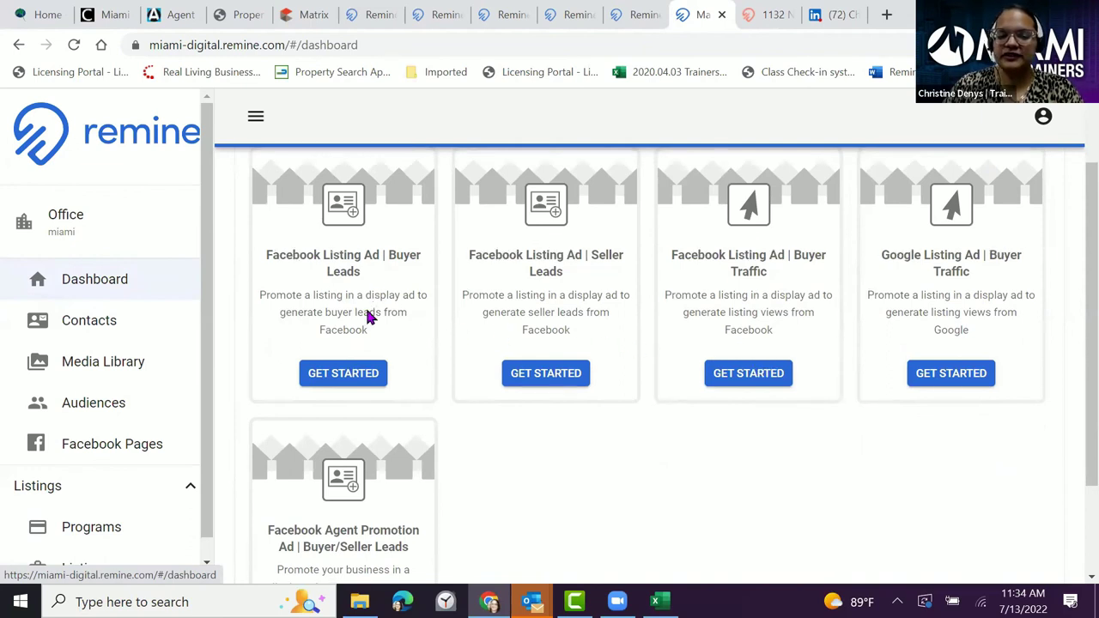
{"action": "scroll", "coordinate": [361, 343], "scroll_direction": "down", "scroll_amount": 2}
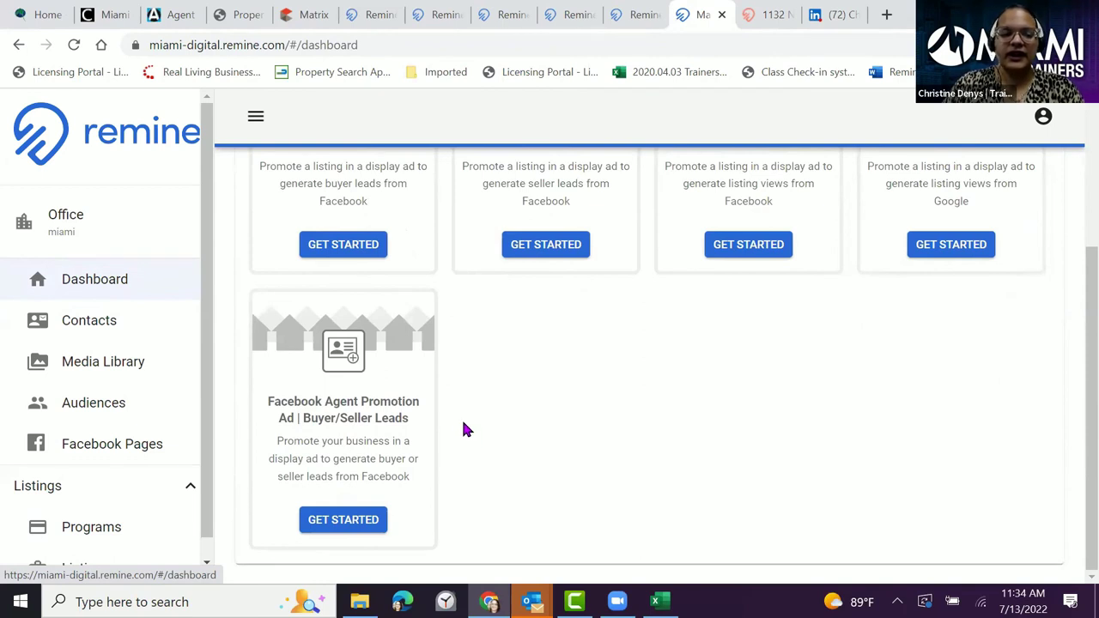
- View the empty Audiences page, close the marketing site without saving, and return to Remine Daily
{"action": "left_click", "coordinate": [93, 405]}
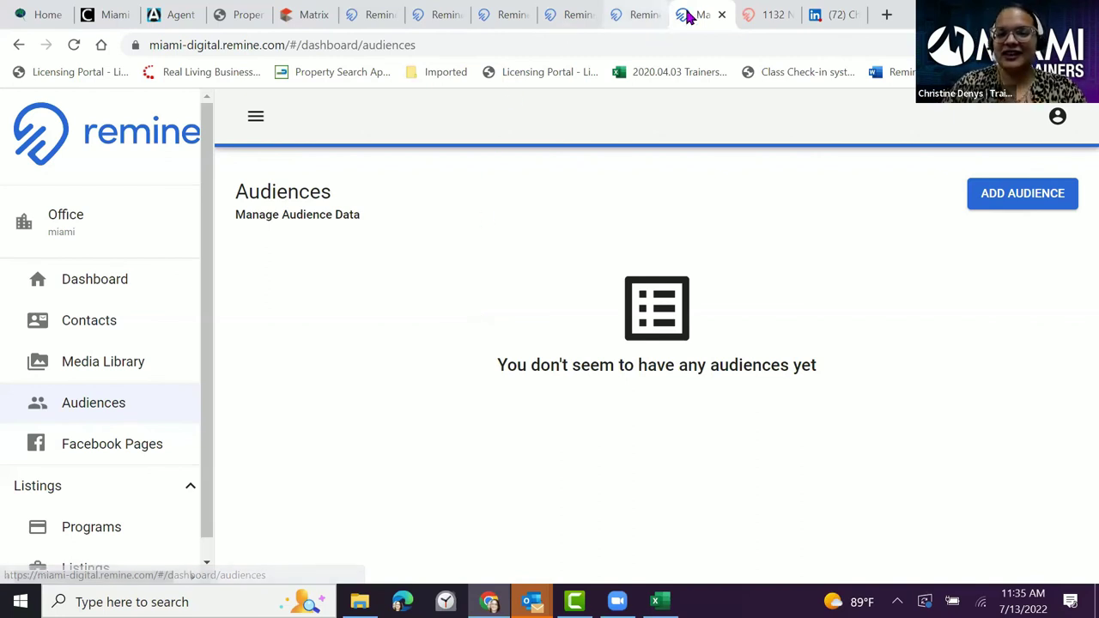
{"action": "left_click", "coordinate": [721, 14]}
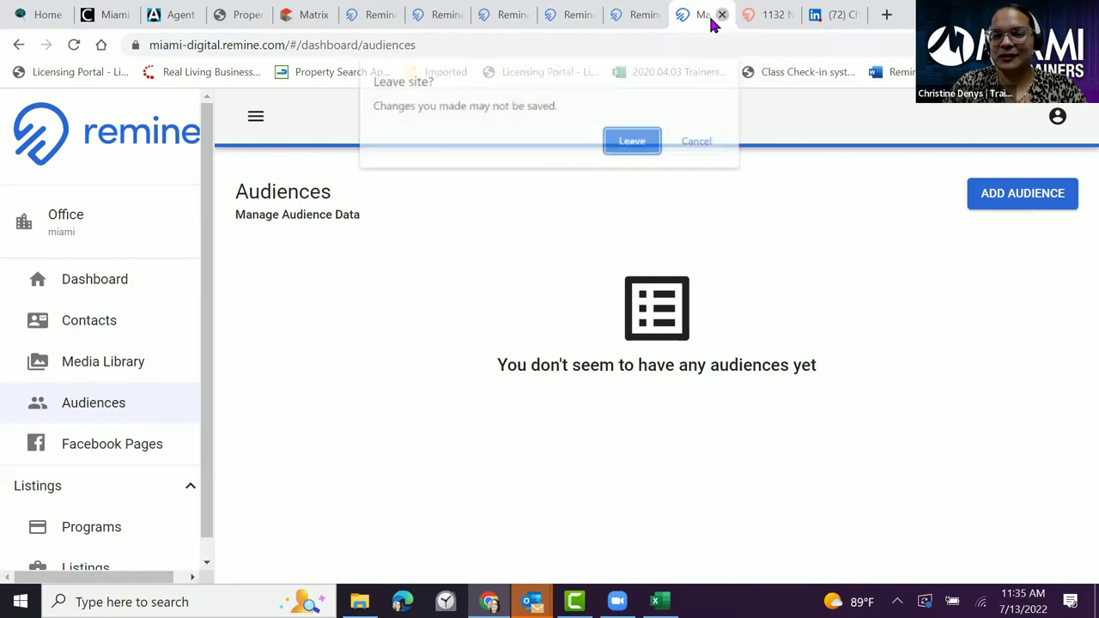
{"action": "left_click", "coordinate": [634, 141]}
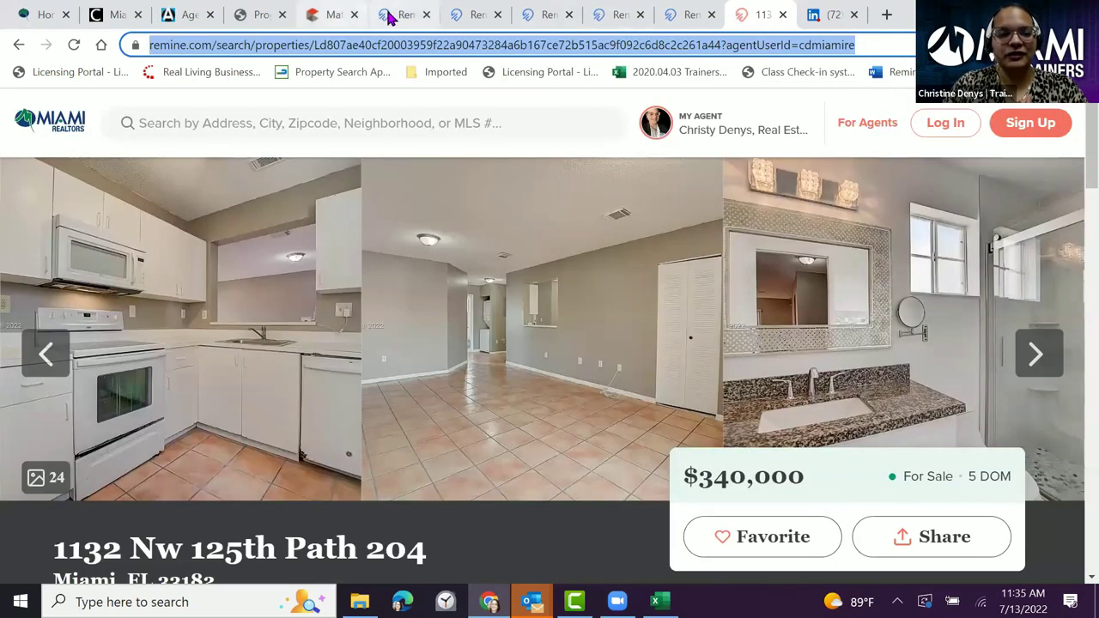
{"action": "left_click", "coordinate": [397, 14]}
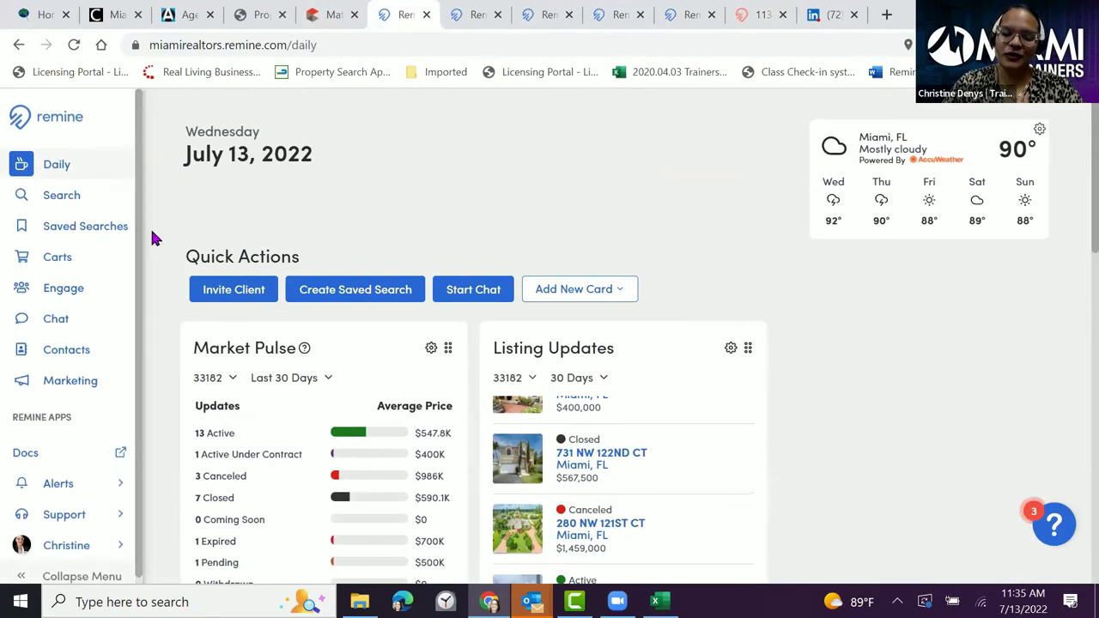